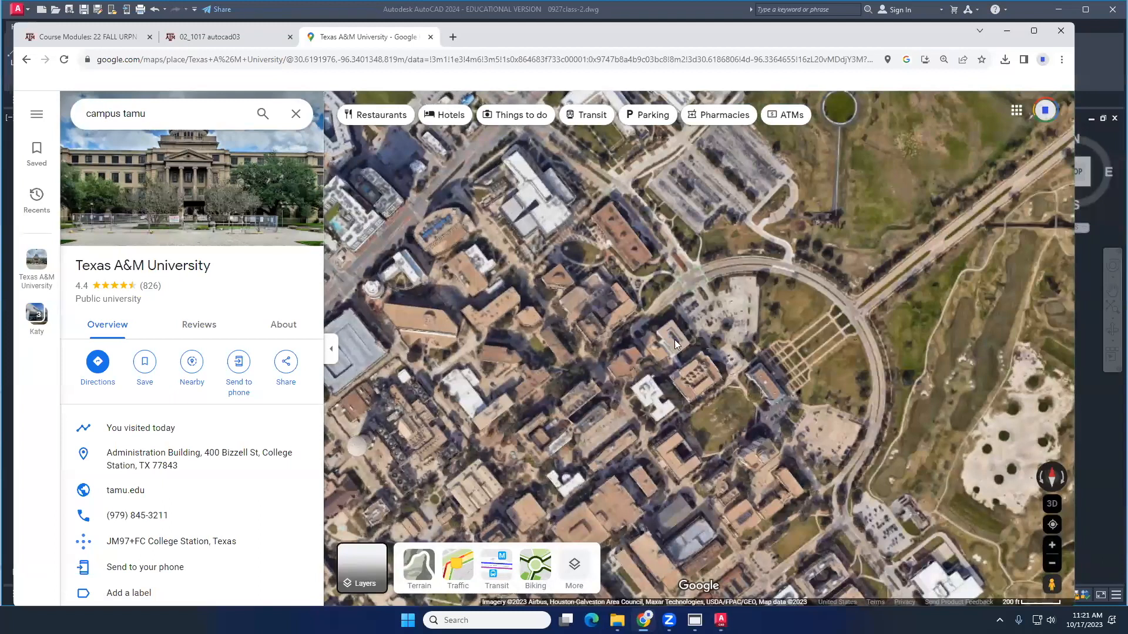
Examine the area around the Engineering Quad on the satellite map and compare it with the AutoCAD drawing
{"action": "scroll", "coordinate": [601, 321], "scroll_direction": "up", "scroll_amount": 2}
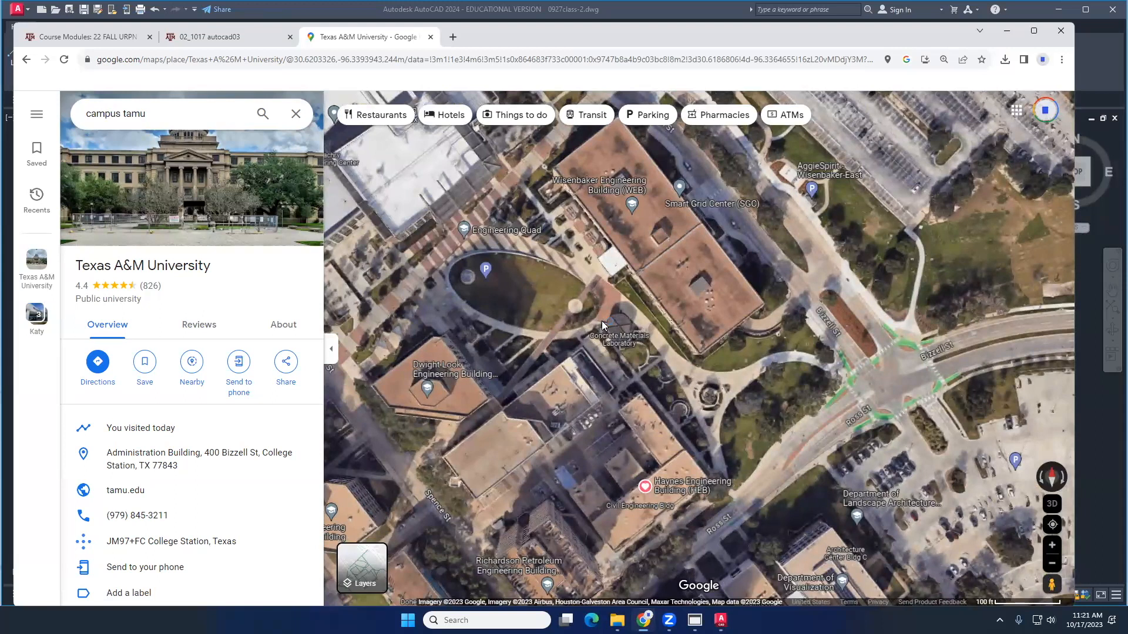
{"action": "scroll", "coordinate": [654, 278], "scroll_direction": "up", "scroll_amount": 2}
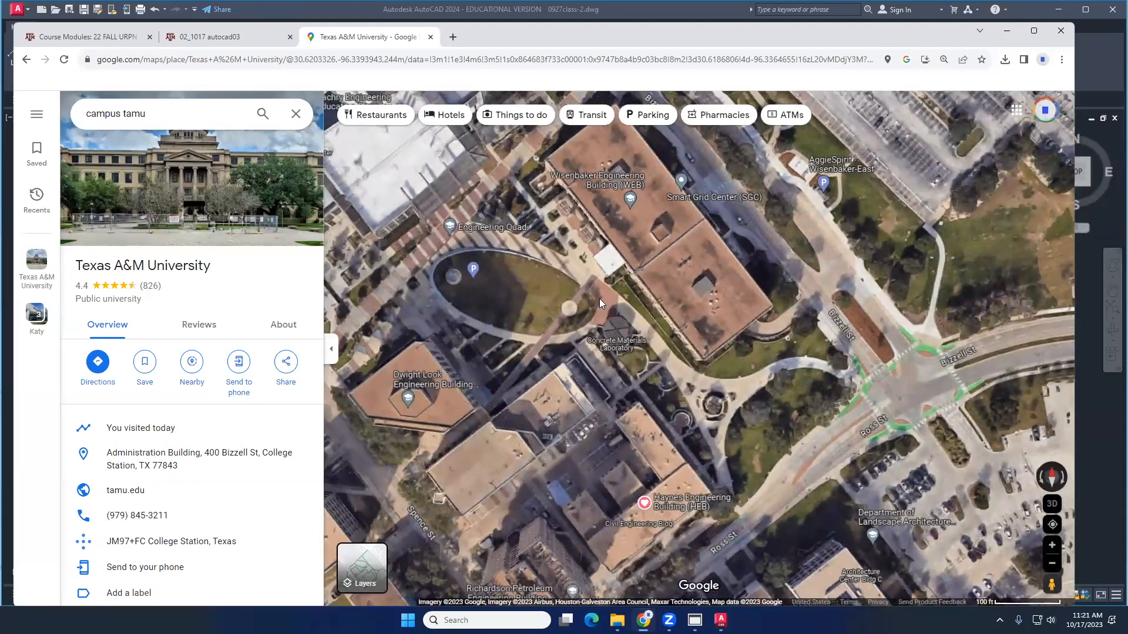
{"action": "scroll", "coordinate": [585, 310], "scroll_direction": "down", "scroll_amount": 1}
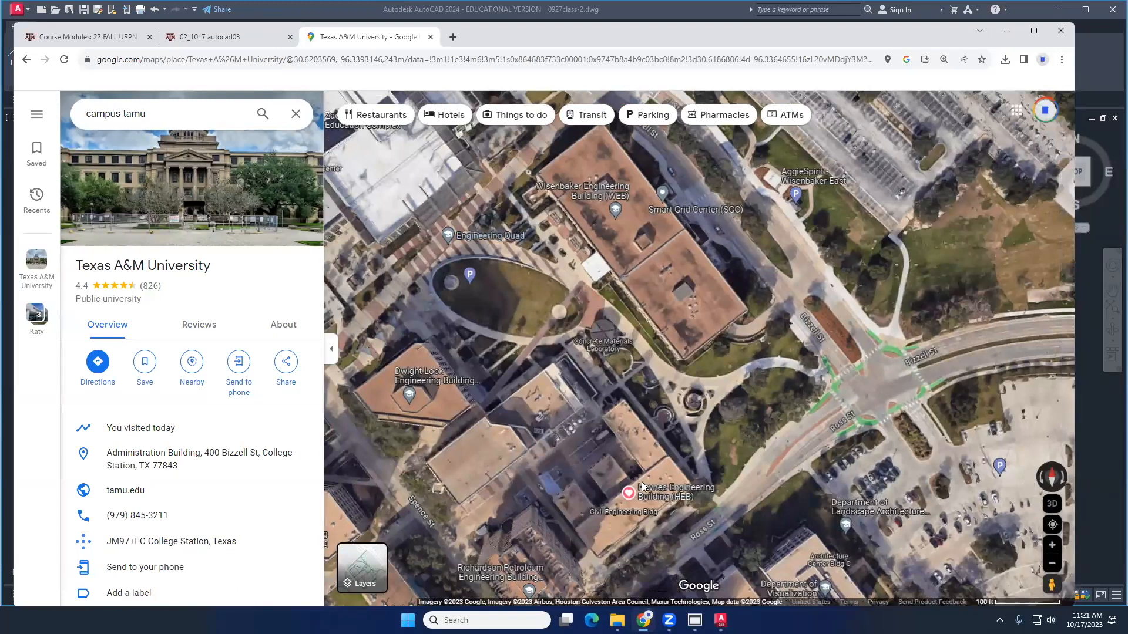
{"action": "key", "text": "alt+Tab"}
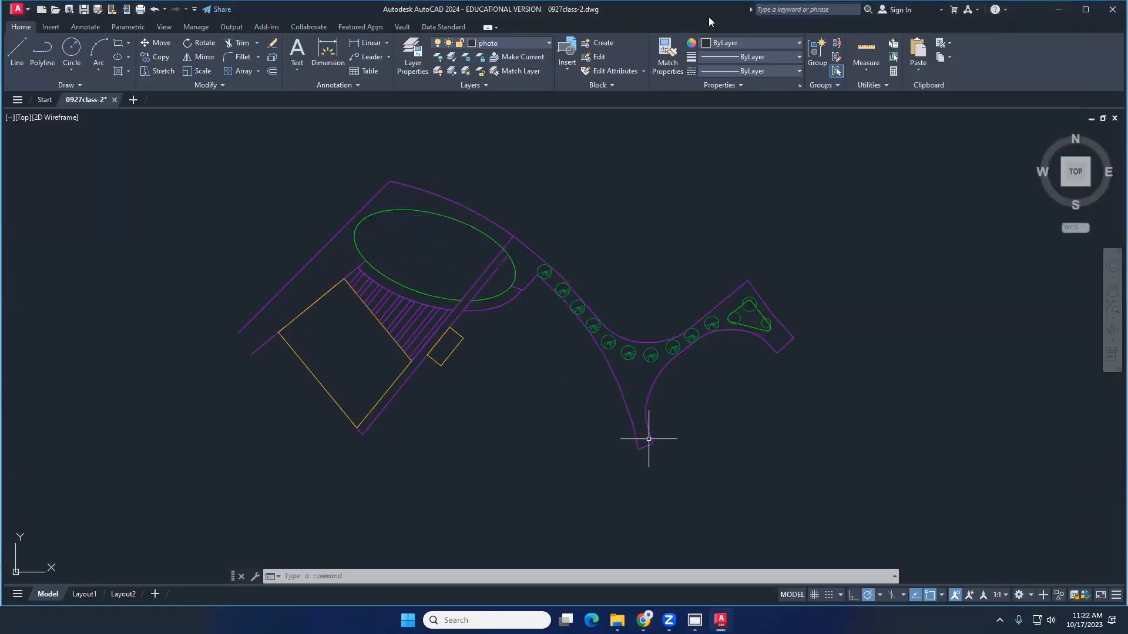
{"action": "key", "text": "alt+Tab"}
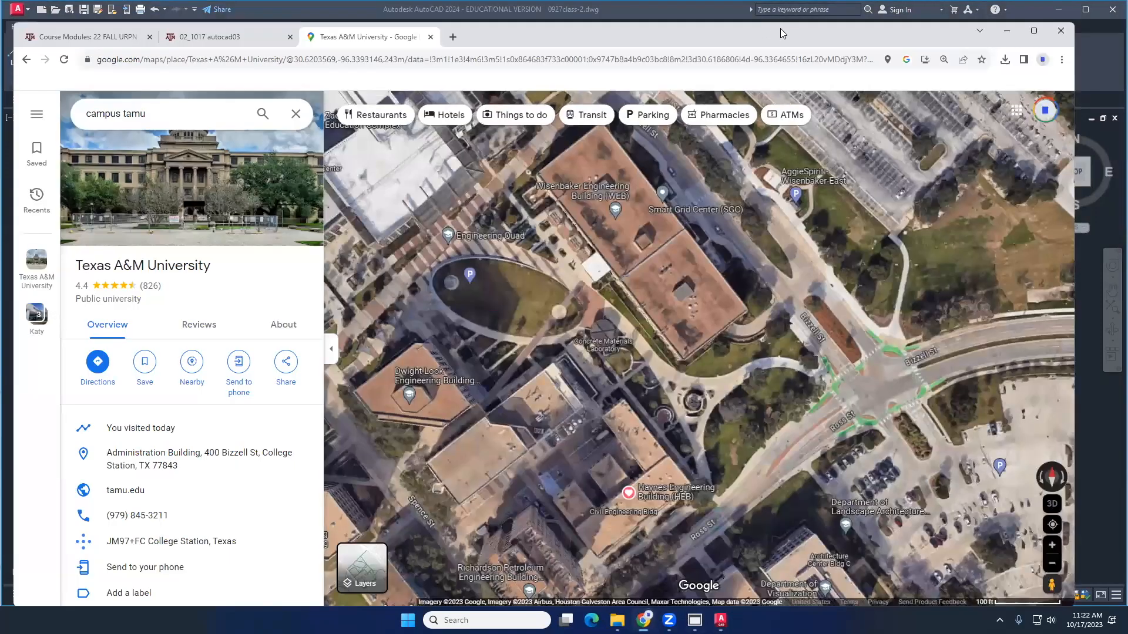
Arrange the browser map beside the AutoCAD drawing and collapse the Texas A&M University place details
{"action": "left_click_drag", "start_coordinate": [772, 40], "coordinate": [968, 74]}
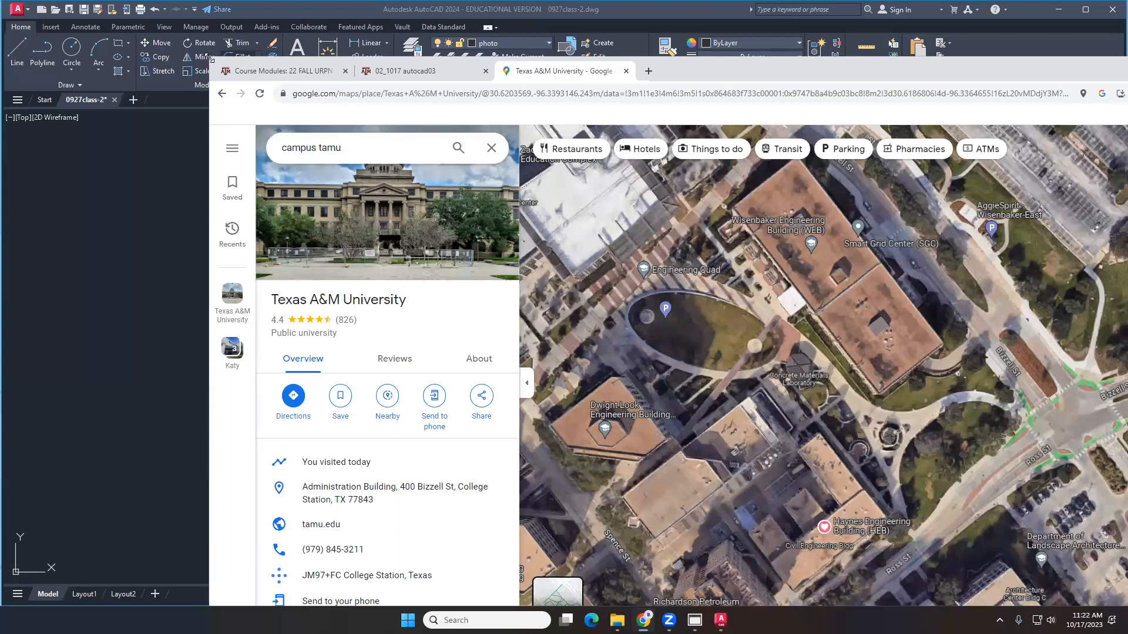
{"action": "left_click_drag", "start_coordinate": [209, 57], "coordinate": [523, 44]}
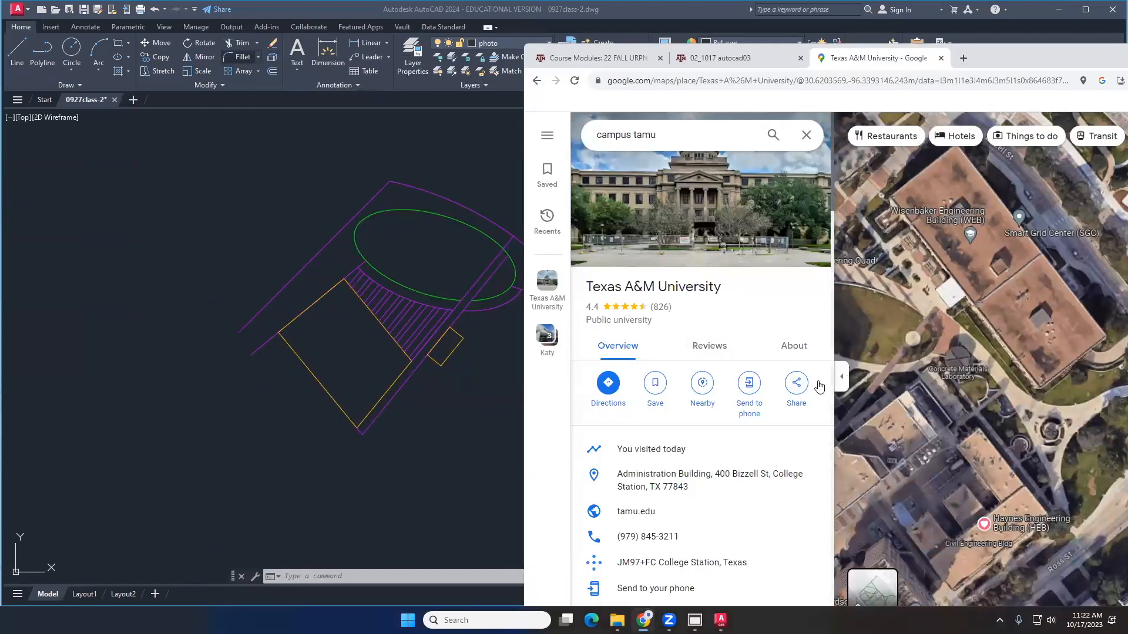
{"action": "left_click", "coordinate": [842, 376]}
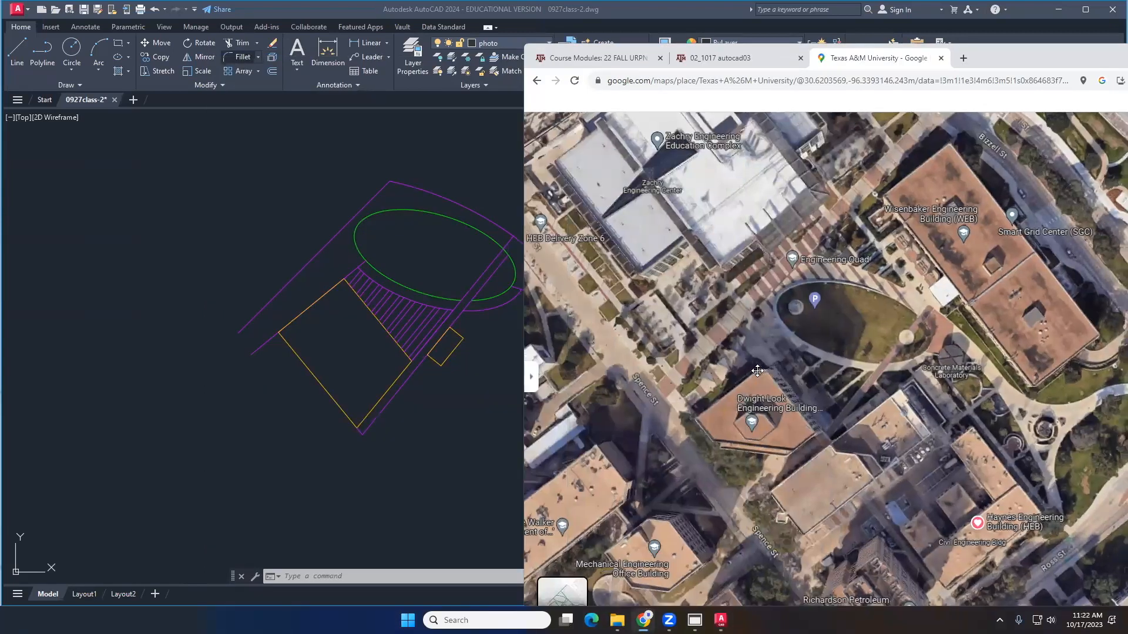
{"action": "left_click", "coordinate": [395, 363]}
{"action": "middle_click_drag", "start_coordinate": [395, 363], "coordinate": [307, 344]}
{"action": "key", "text": "alt+Tab"}
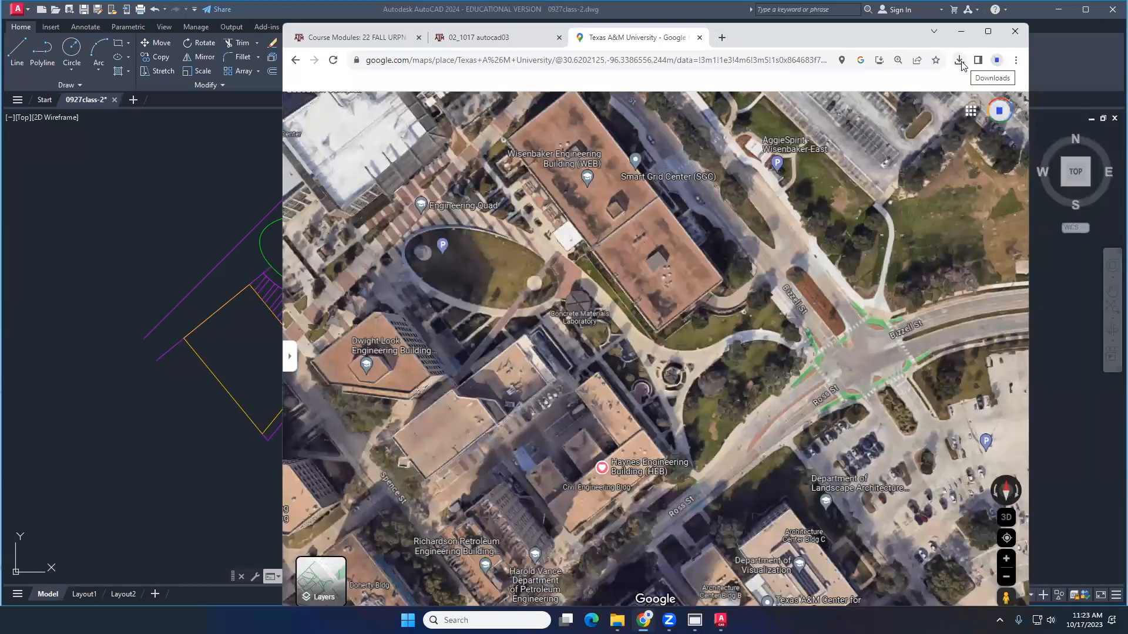
Check the browser's recent downloads and close the open 0927class-2 drawing in AutoCAD
{"action": "left_click", "coordinate": [962, 63]}
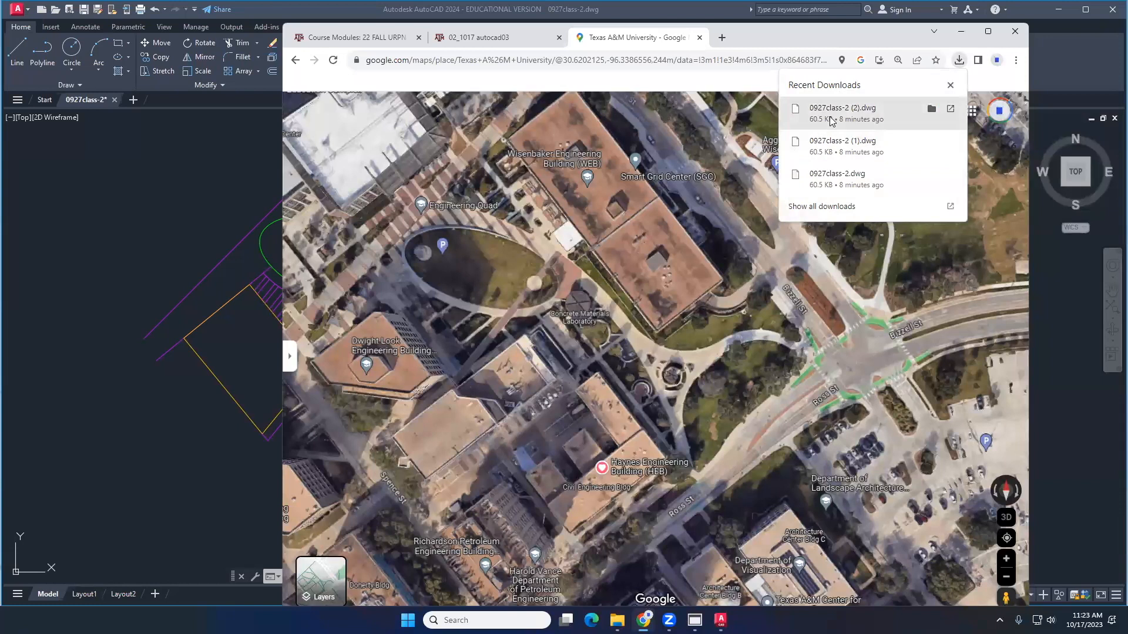
{"action": "left_click", "coordinate": [121, 120]}
{"action": "left_click", "coordinate": [115, 100]}
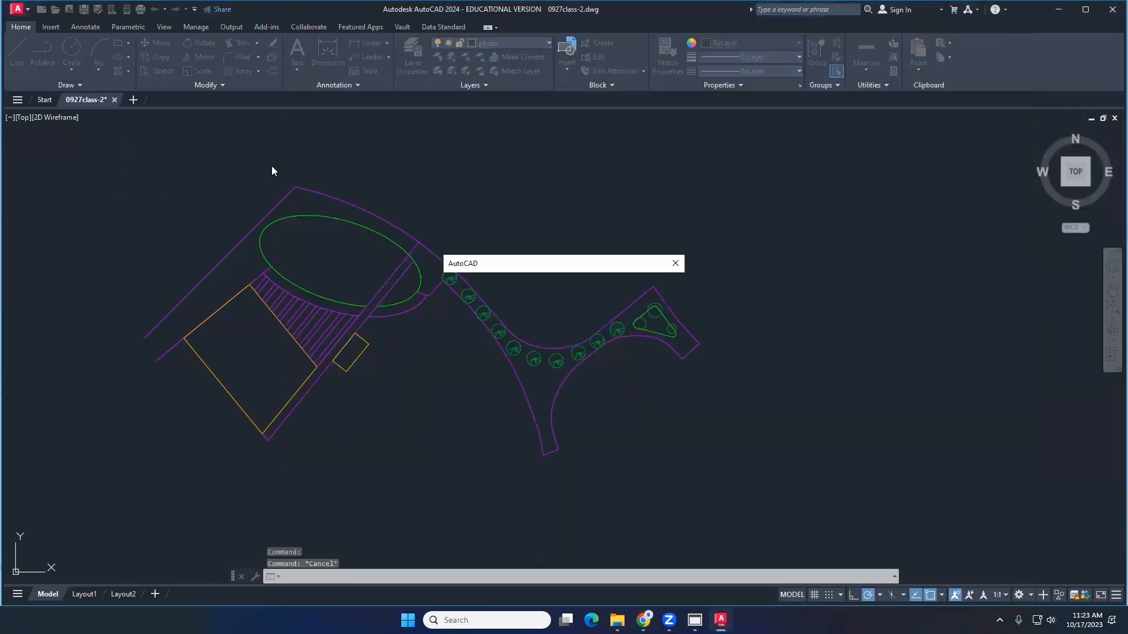
{"action": "key", "text": "Escape"}
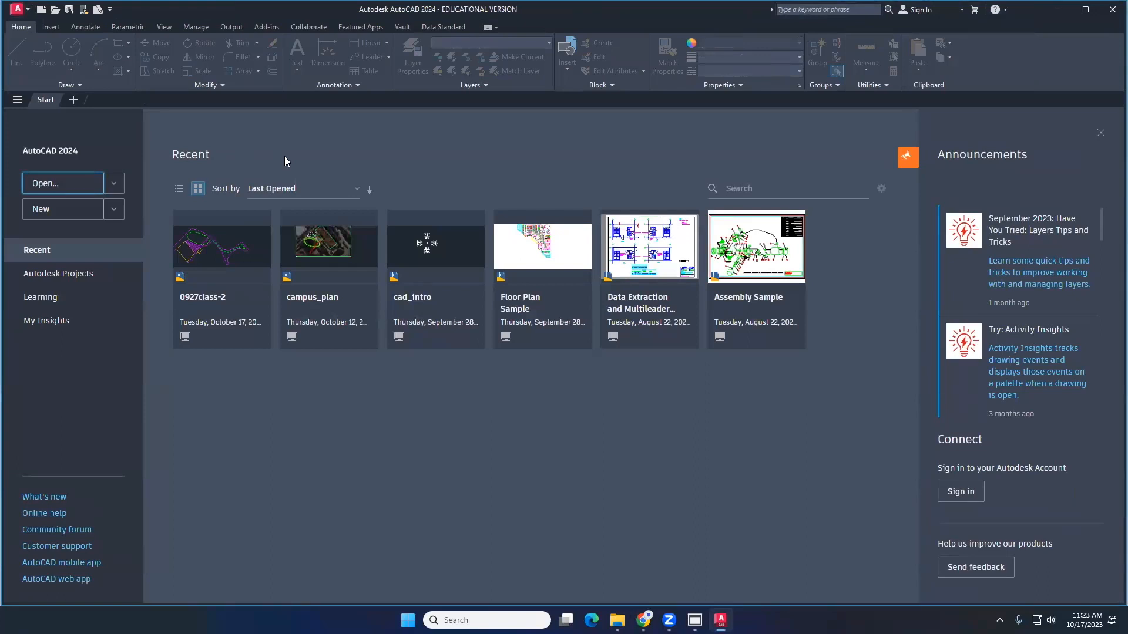
Locate the downloaded 0927class-2.dwg in its folder from the browser's downloads and check the folder's full path
{"action": "left_click", "coordinate": [63, 184]}
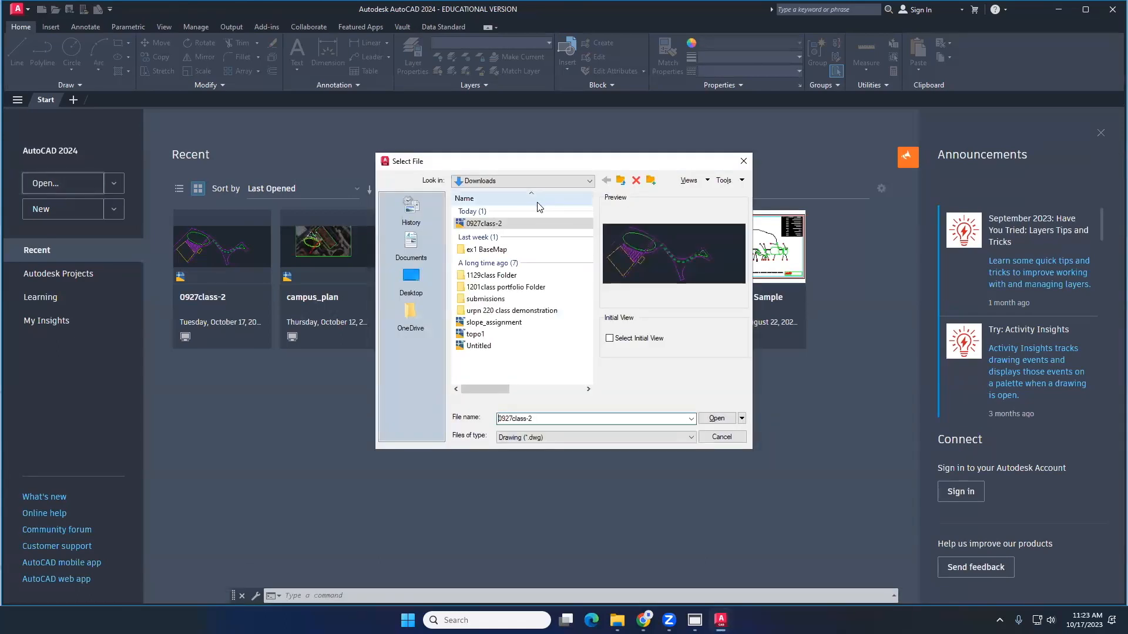
{"action": "left_click", "coordinate": [643, 620]}
{"action": "left_click", "coordinate": [958, 61]}
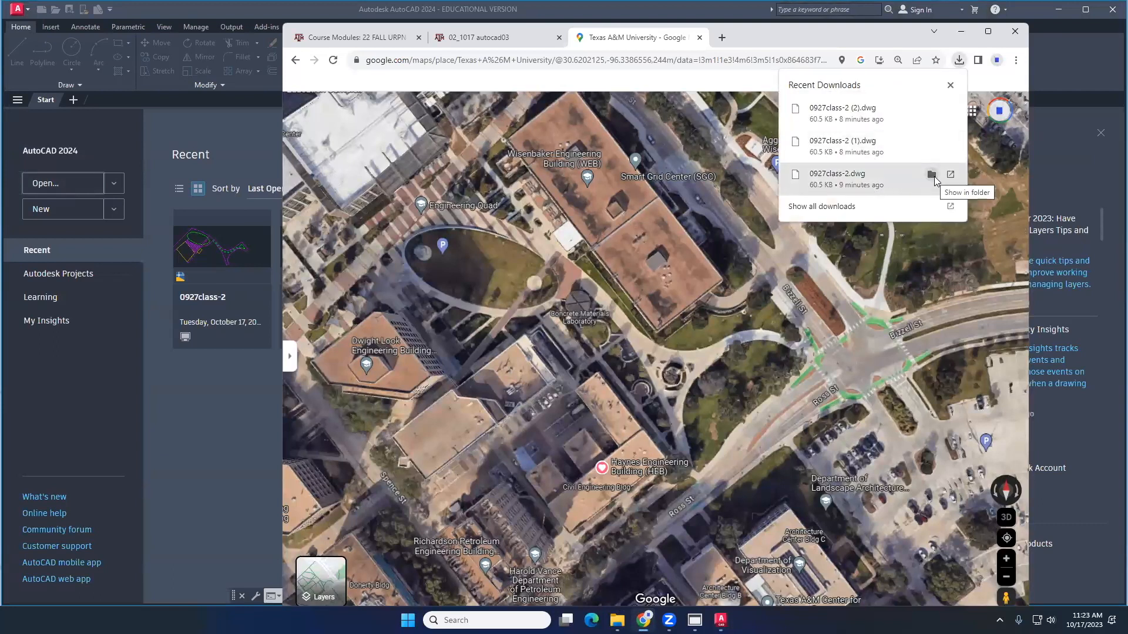
{"action": "left_click", "coordinate": [931, 174]}
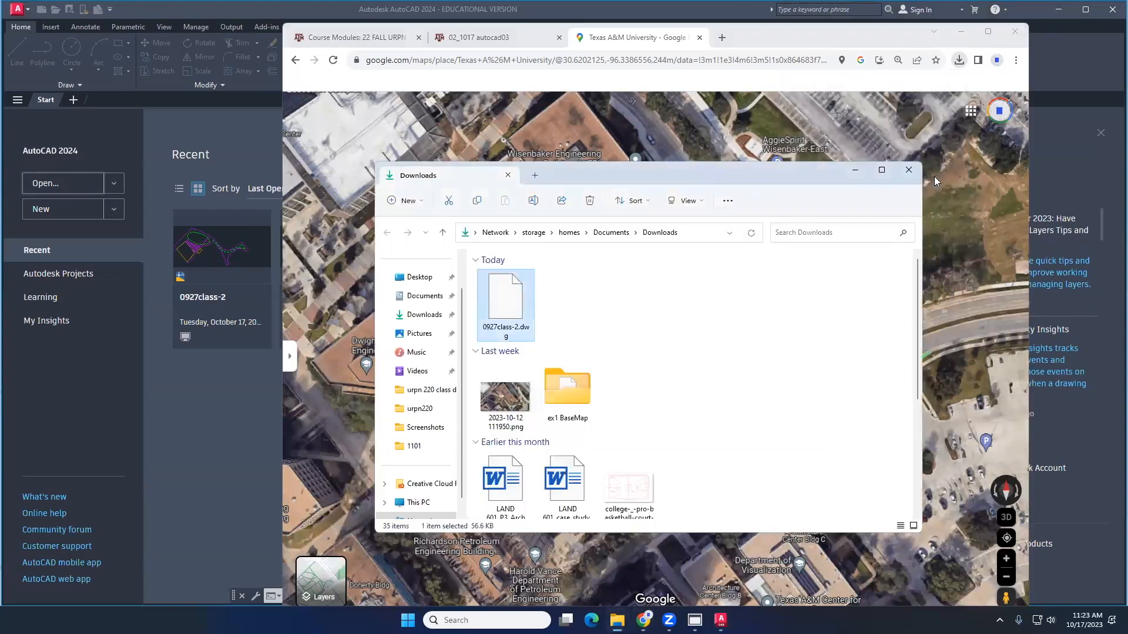
{"action": "left_click", "coordinate": [611, 231]}
{"action": "left_click", "coordinate": [646, 234]}
{"action": "left_click_drag", "start_coordinate": [681, 234], "coordinate": [720, 233]}
{"action": "key", "text": "ctrl+a"}
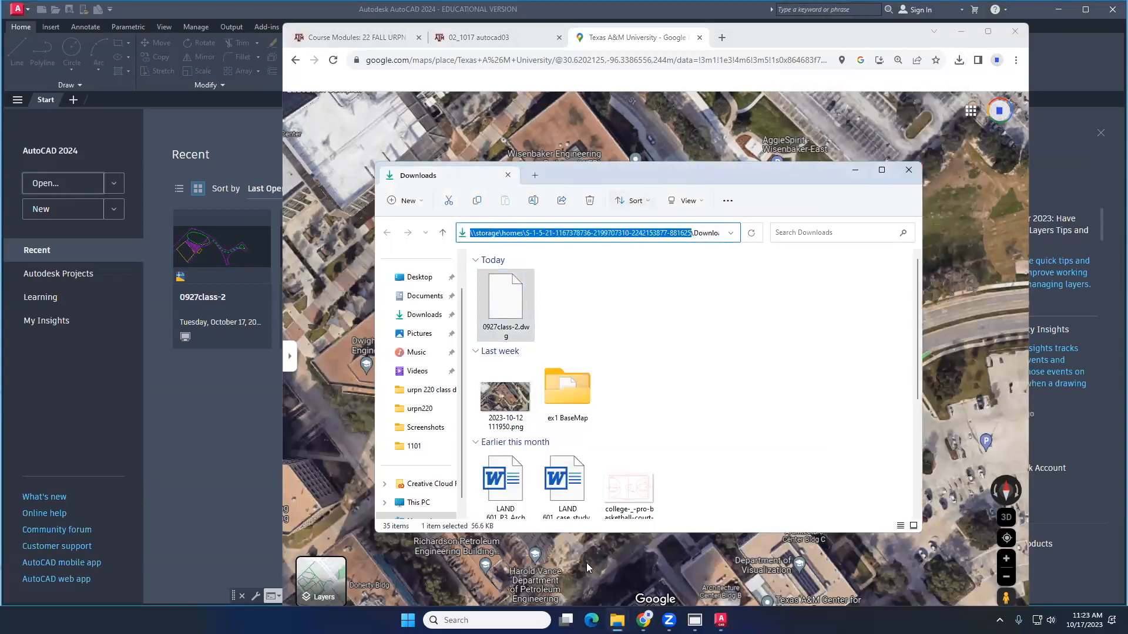
{"action": "left_click", "coordinate": [241, 428]}
{"action": "left_click", "coordinate": [498, 182]}
{"action": "left_click", "coordinate": [496, 192]}
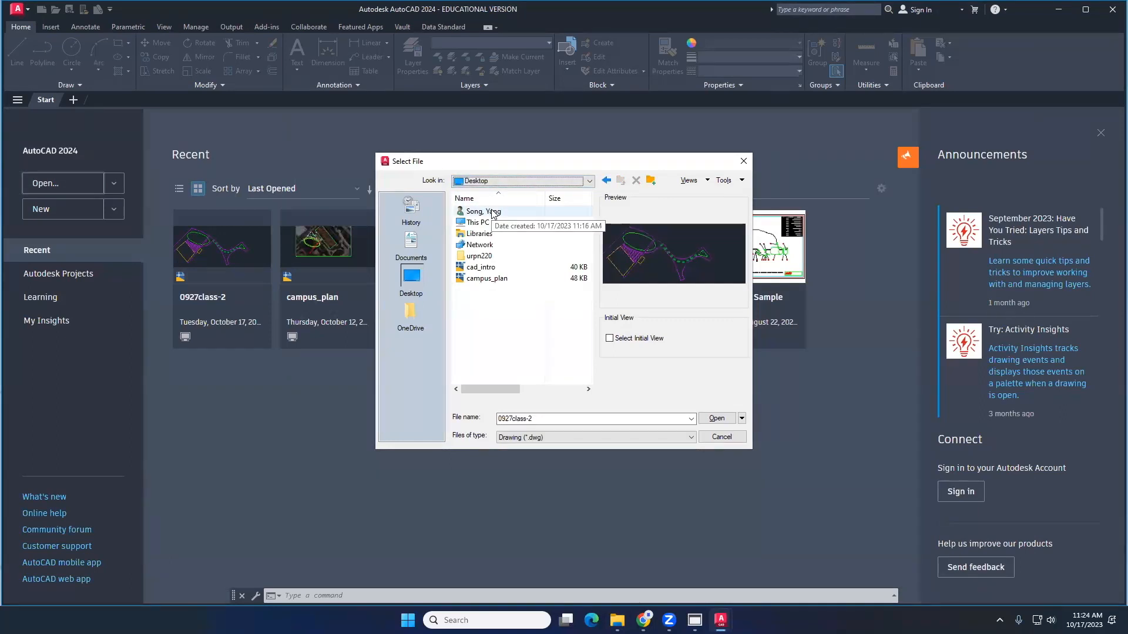
{"action": "double_click", "coordinate": [492, 212]}
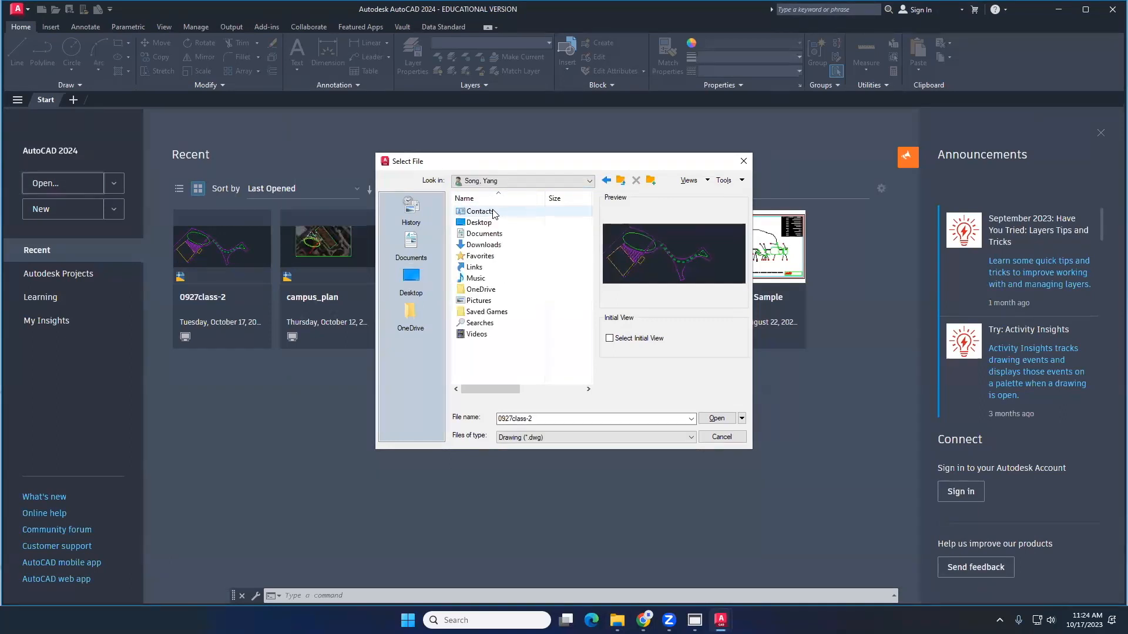
{"action": "double_click", "coordinate": [484, 245]}
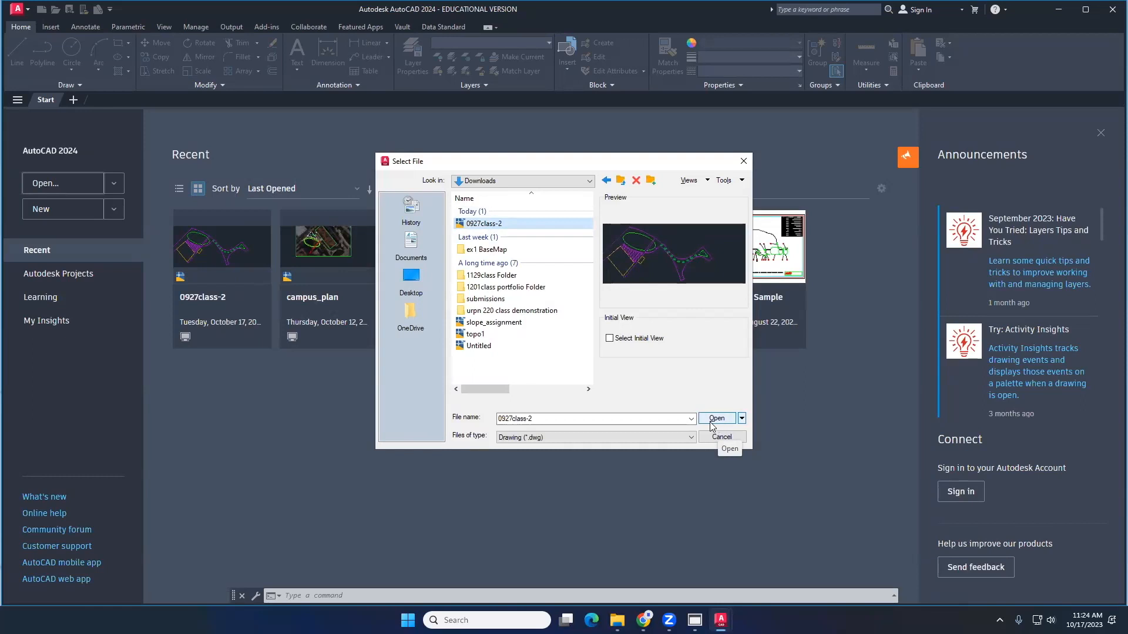
{"action": "left_click", "coordinate": [521, 181]}
{"action": "key", "text": "Escape"}
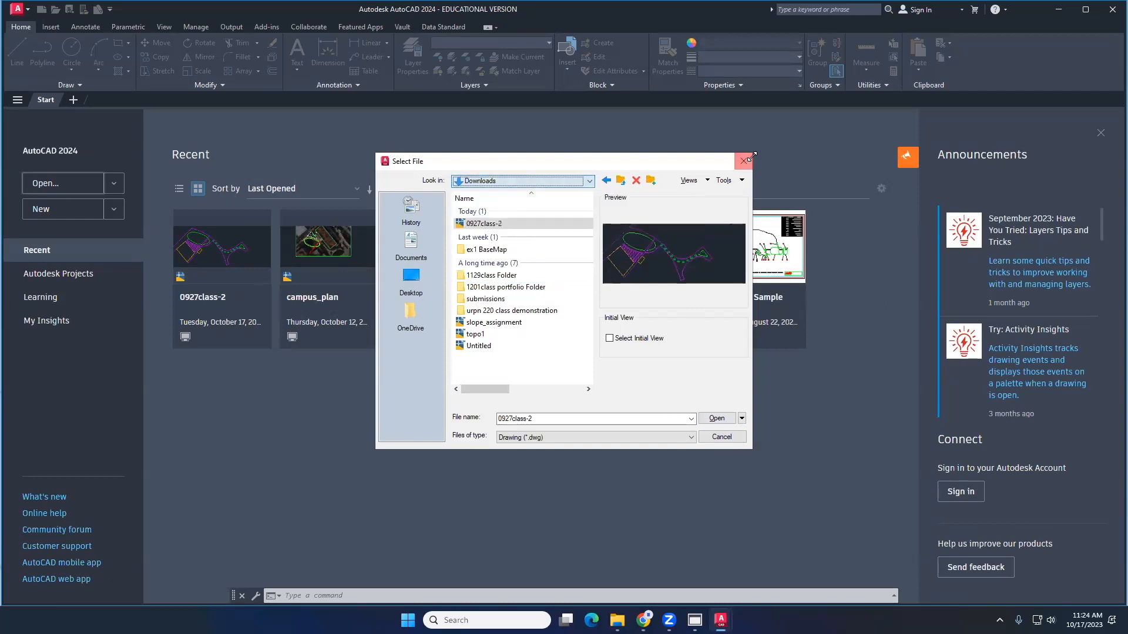
{"action": "key", "text": "Escape"}
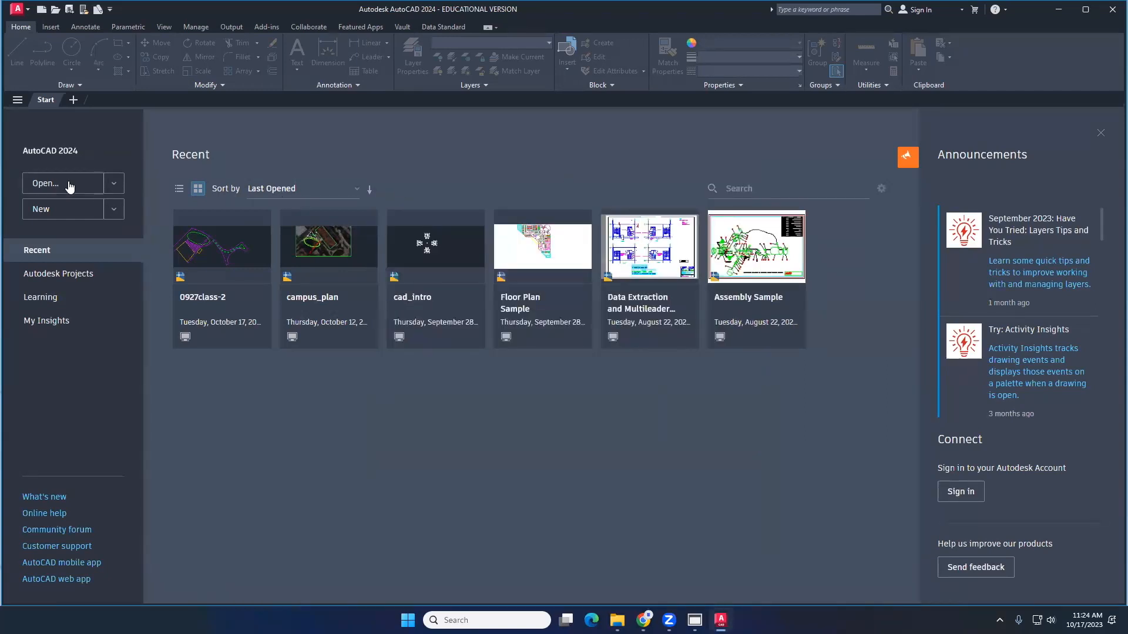
Start opening a drawing in AutoCAD and browse through the personal user folder to Downloads
{"action": "left_click", "coordinate": [69, 184]}
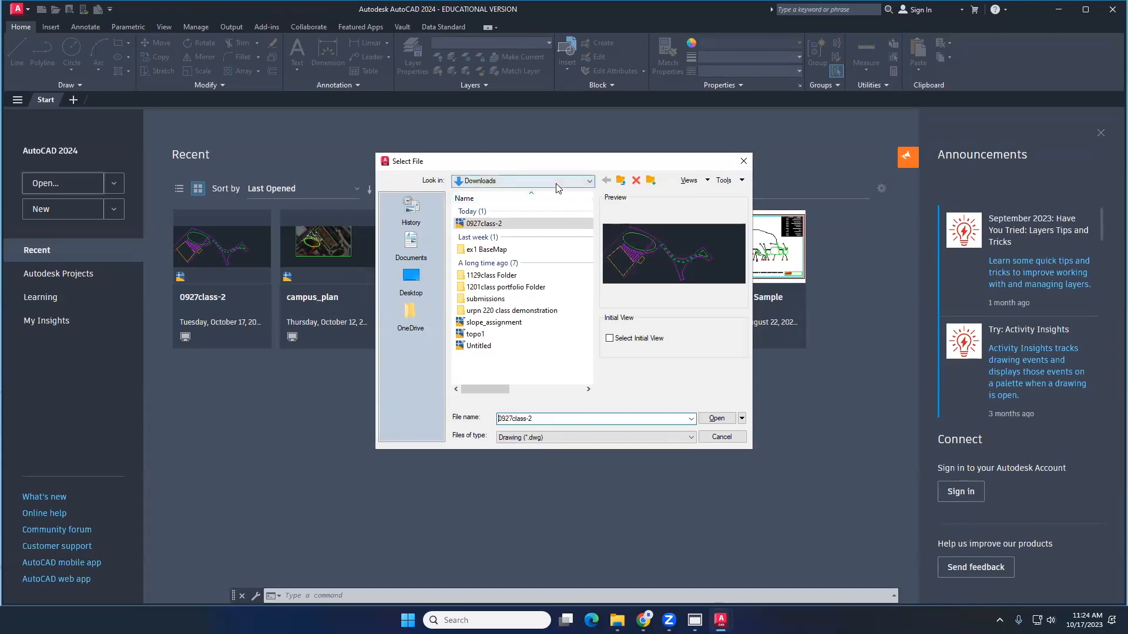
{"action": "left_click", "coordinate": [558, 182]}
{"action": "left_click", "coordinate": [508, 194]}
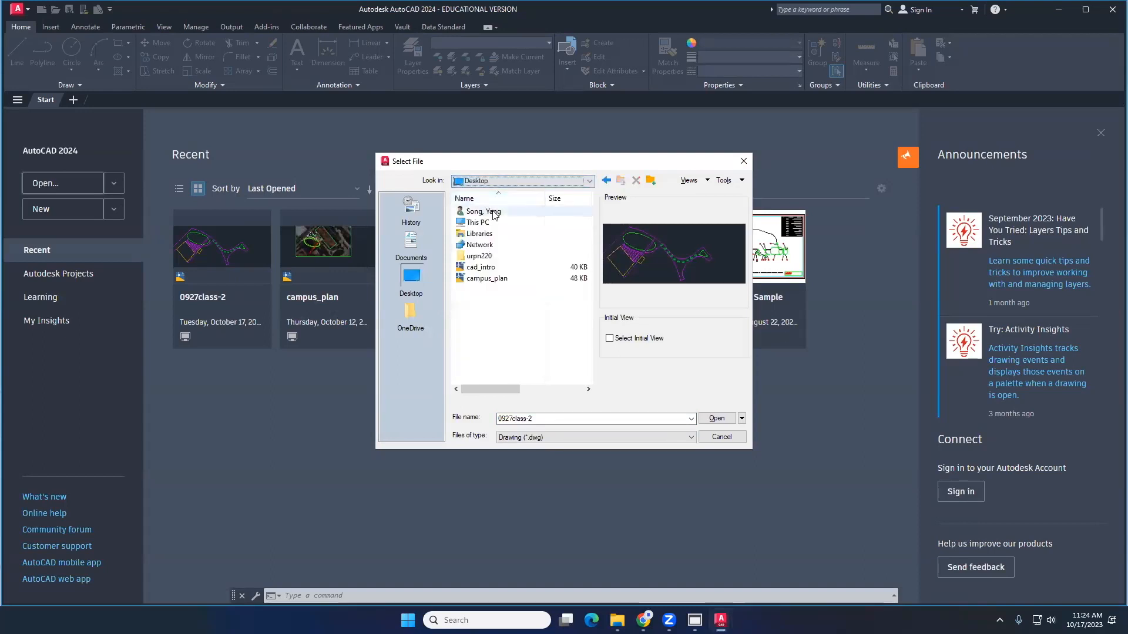
{"action": "left_click", "coordinate": [514, 184]}
{"action": "left_click", "coordinate": [514, 185]}
{"action": "left_click", "coordinate": [514, 185]}
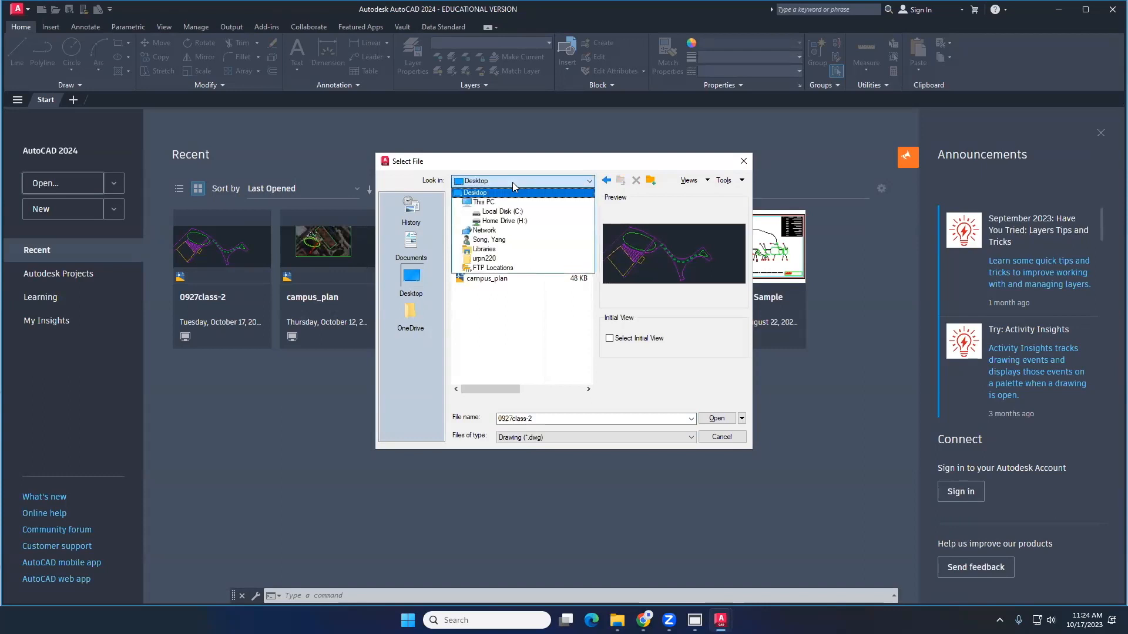
{"action": "left_click", "coordinate": [495, 241]}
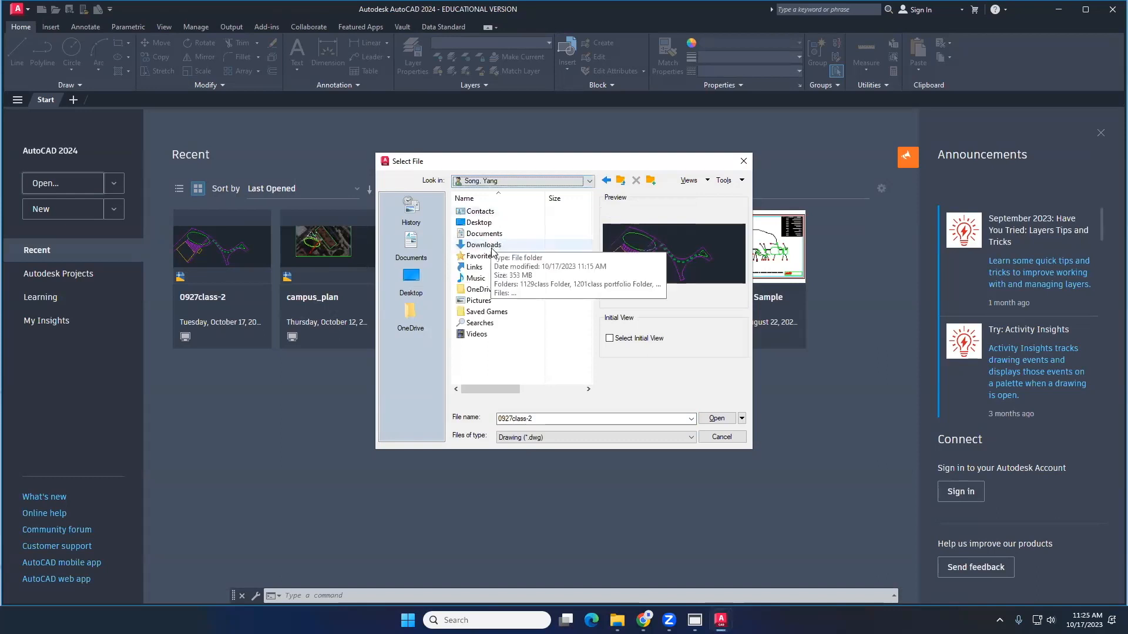
{"action": "double_click", "coordinate": [488, 245]}
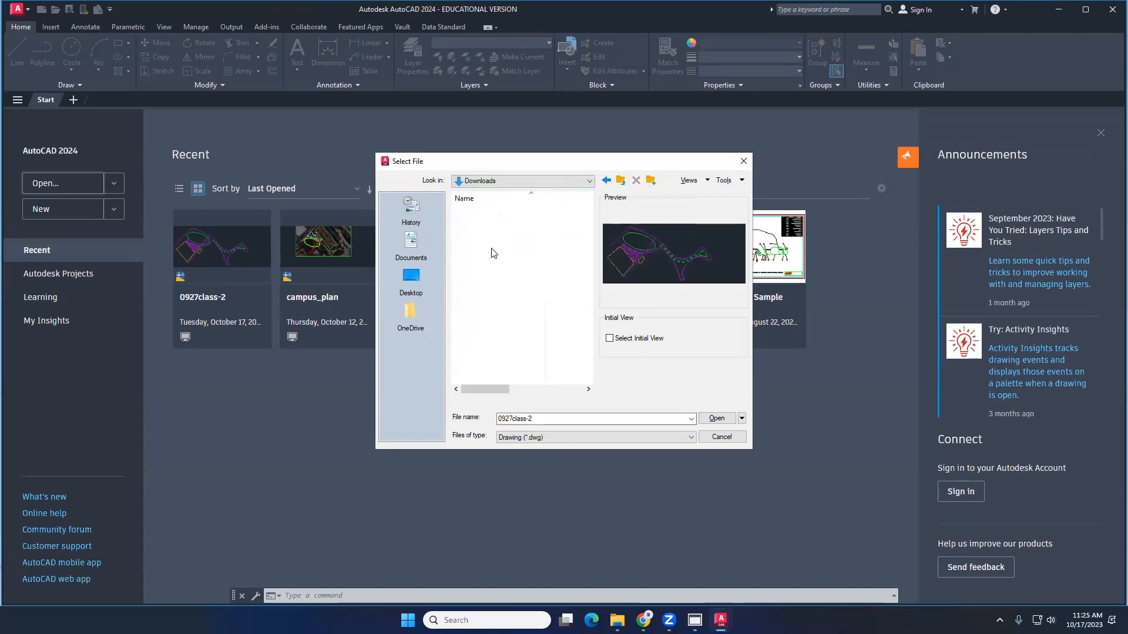
Open the 0927class-2 drawing from the Downloads folder
{"action": "left_click", "coordinate": [496, 226]}
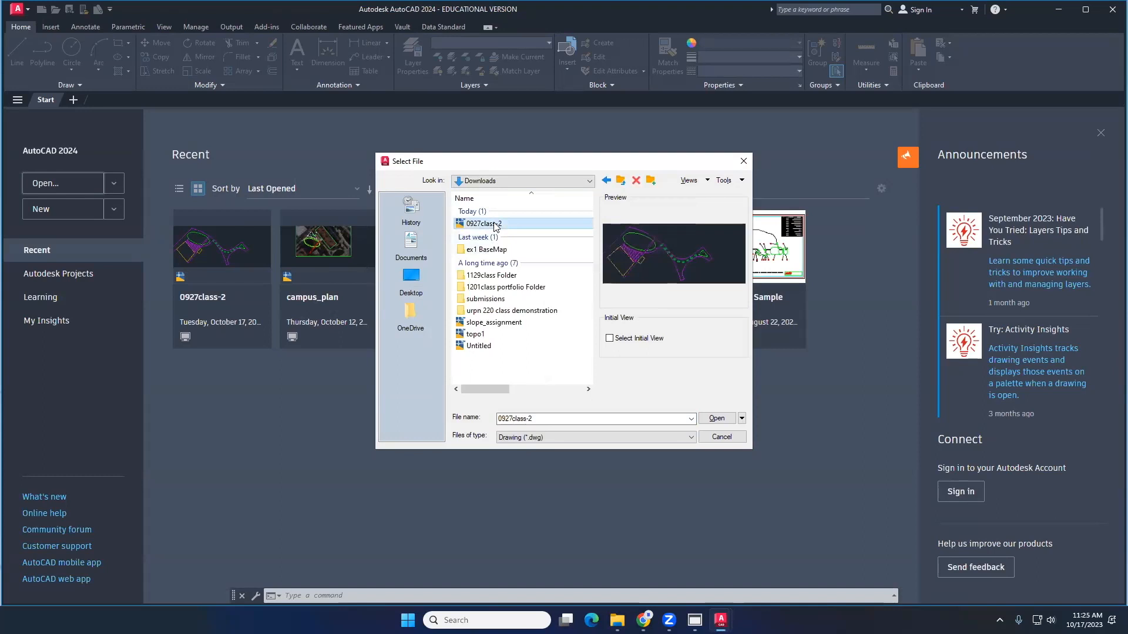
{"action": "left_click", "coordinate": [644, 620]}
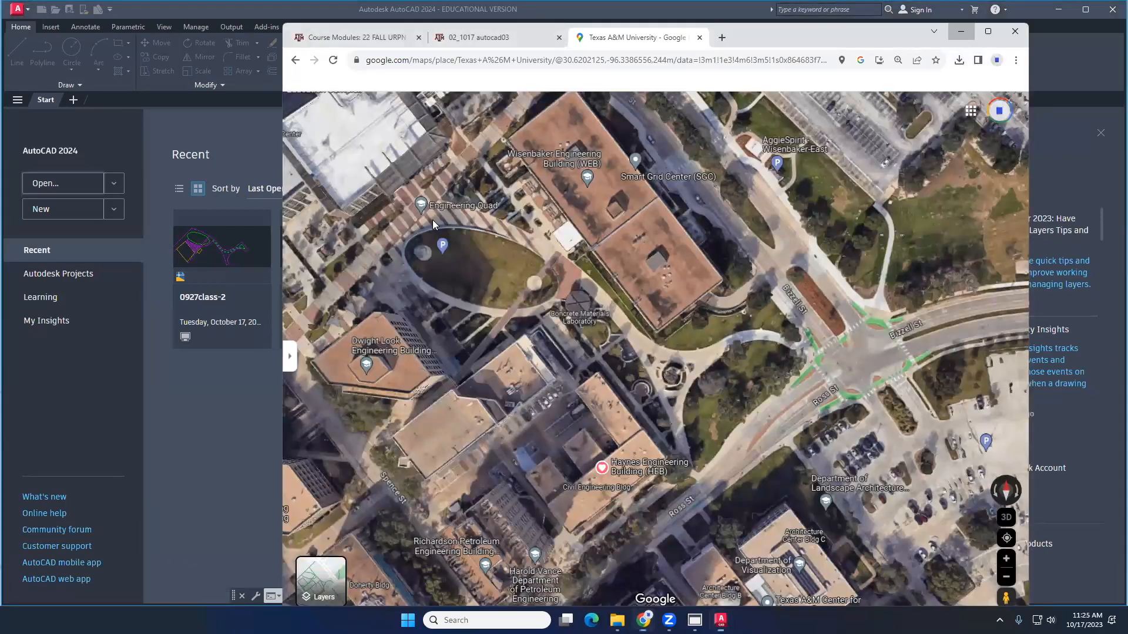
{"action": "left_click", "coordinate": [961, 32]}
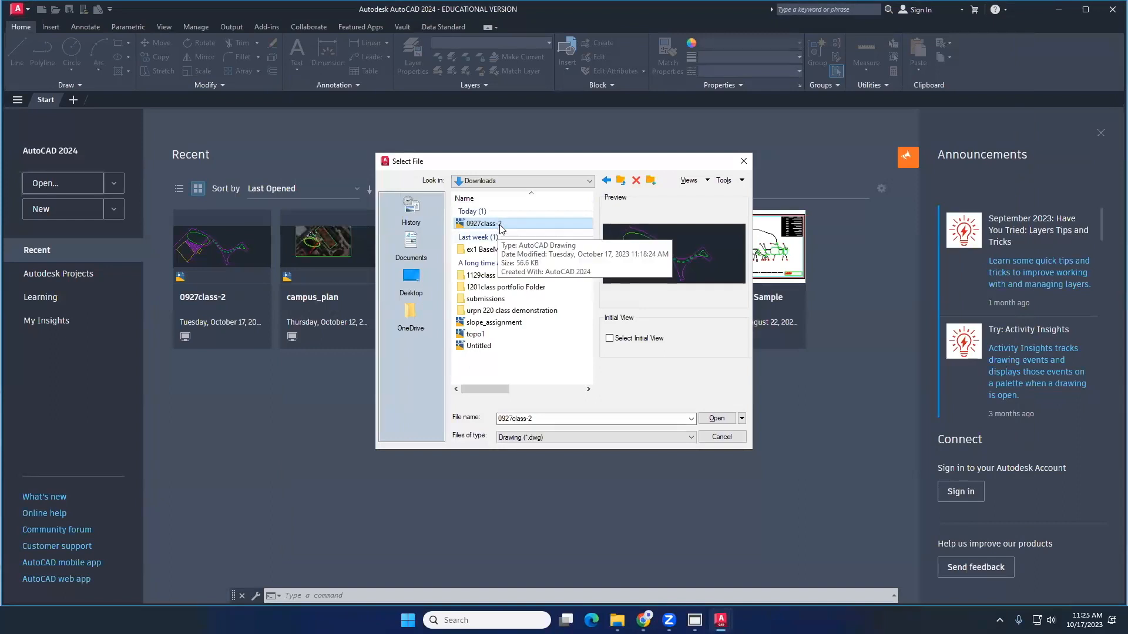
{"action": "double_click", "coordinate": [499, 226]}
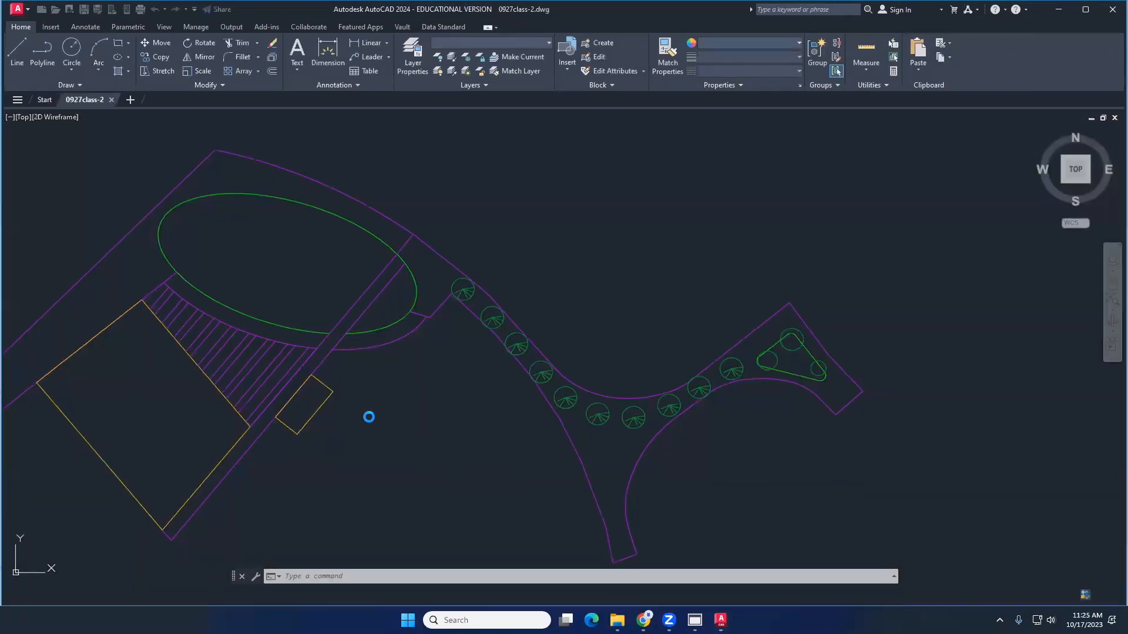
Start a hatch and choose the DOTS pattern from the hatch pattern library
{"action": "middle_click_drag", "start_coordinate": [440, 405], "coordinate": [544, 347]}
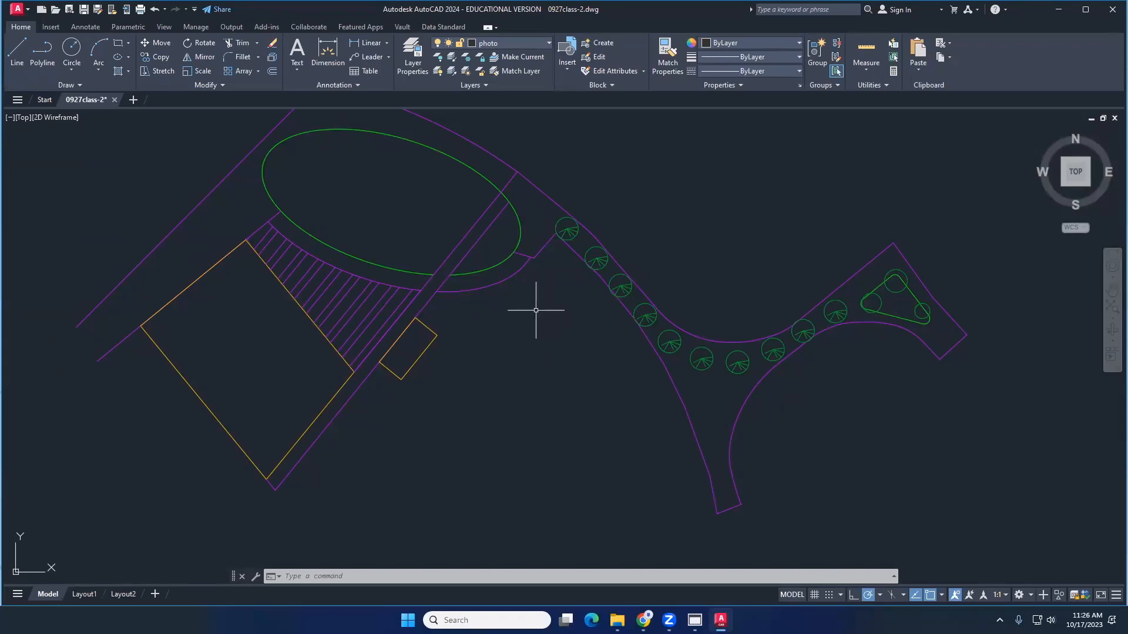
{"action": "mouse_move", "coordinate": [444, 323]}
{"action": "middle_mouse_down"}
{"action": "mouse_move", "coordinate": [569, 340]}
{"action": "mouse_move", "coordinate": [456, 331]}
{"action": "mouse_move", "coordinate": [467, 337]}
{"action": "middle_mouse_up"}
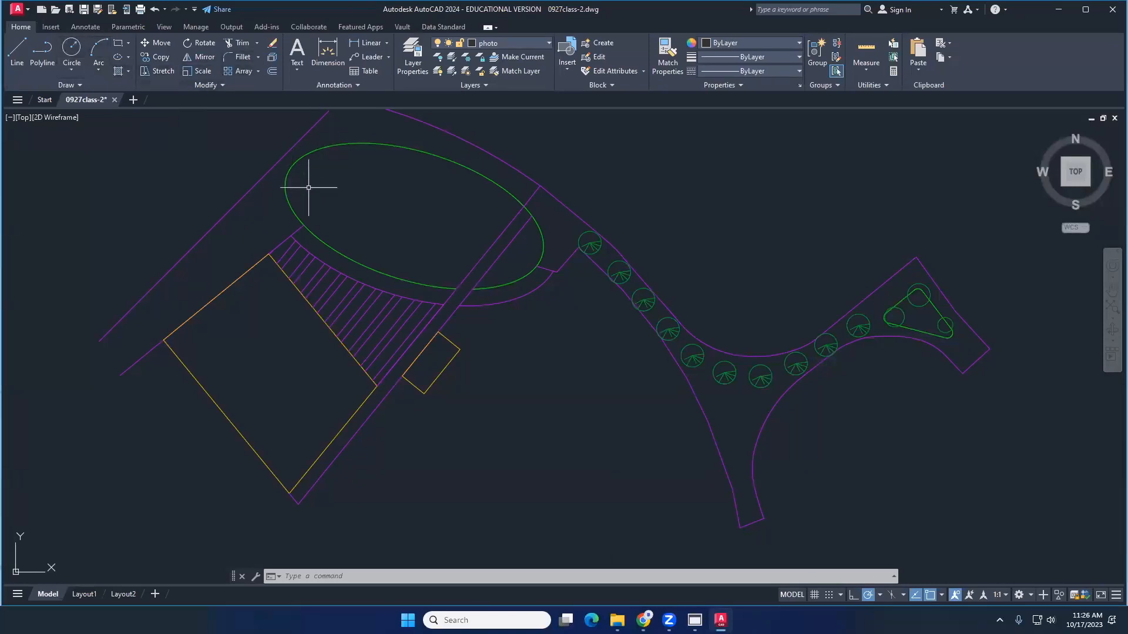
{"action": "left_click", "coordinate": [118, 71]}
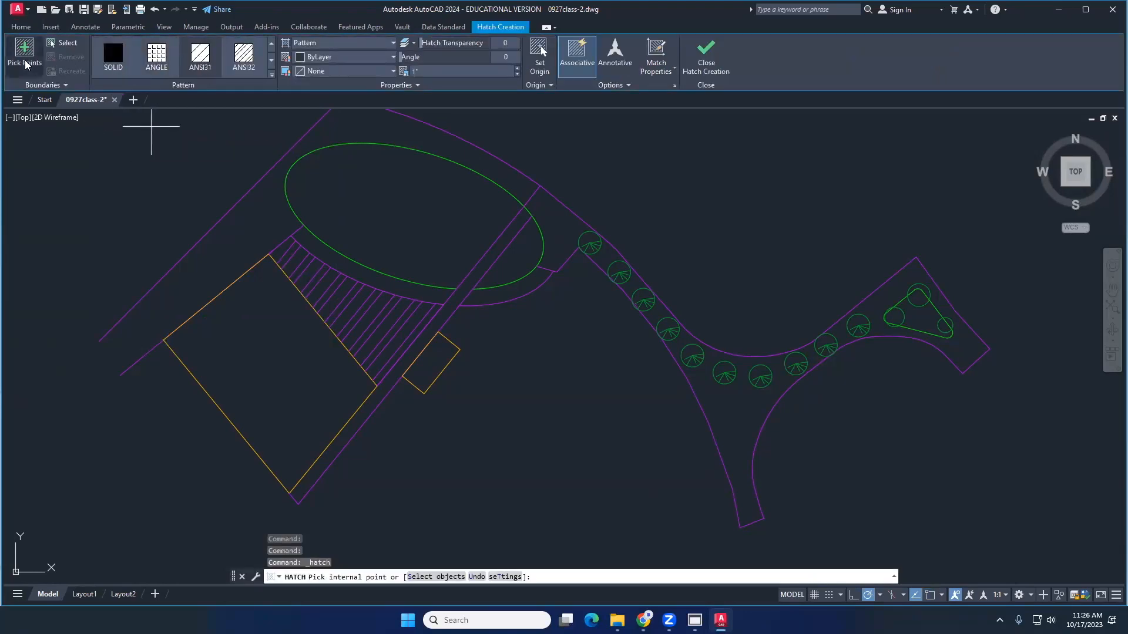
{"action": "left_click", "coordinate": [272, 61]}
{"action": "left_click", "coordinate": [271, 61]}
{"action": "left_click", "coordinate": [271, 61]}
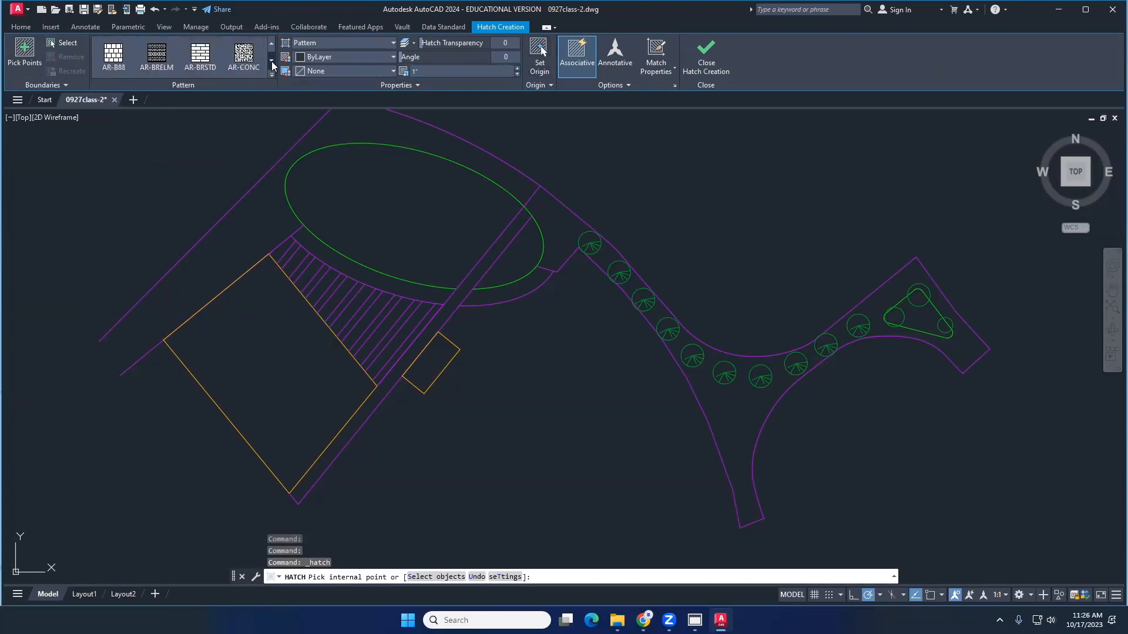
{"action": "left_click", "coordinate": [272, 61]}
{"action": "left_click", "coordinate": [271, 61]}
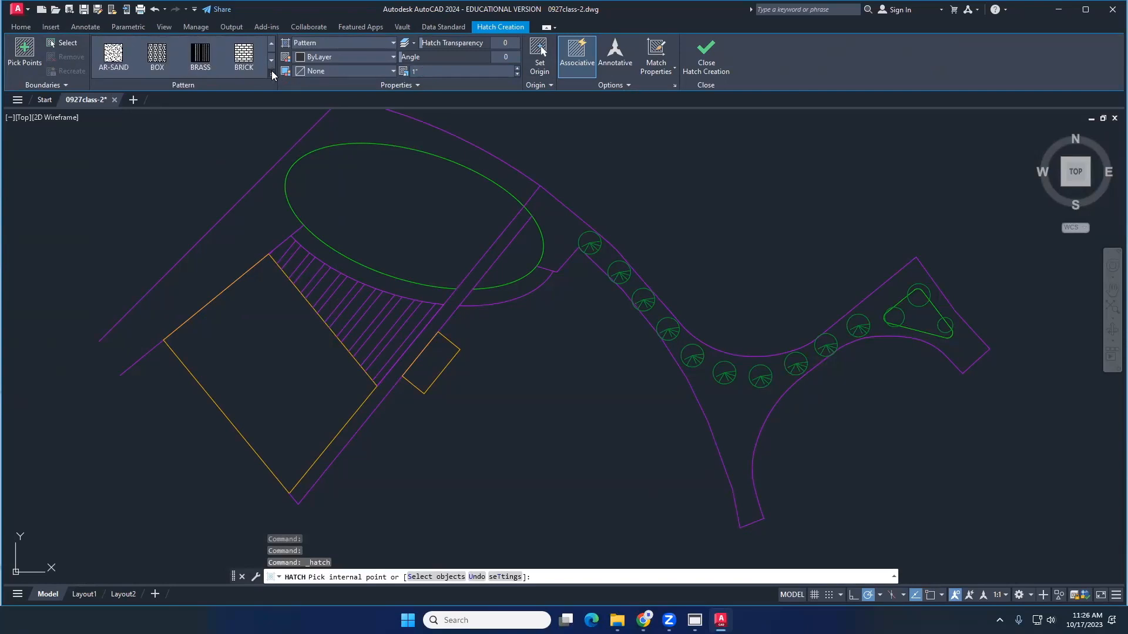
{"action": "left_click", "coordinate": [271, 74]}
{"action": "scroll", "coordinate": [174, 167], "scroll_direction": "down", "scroll_amount": 6}
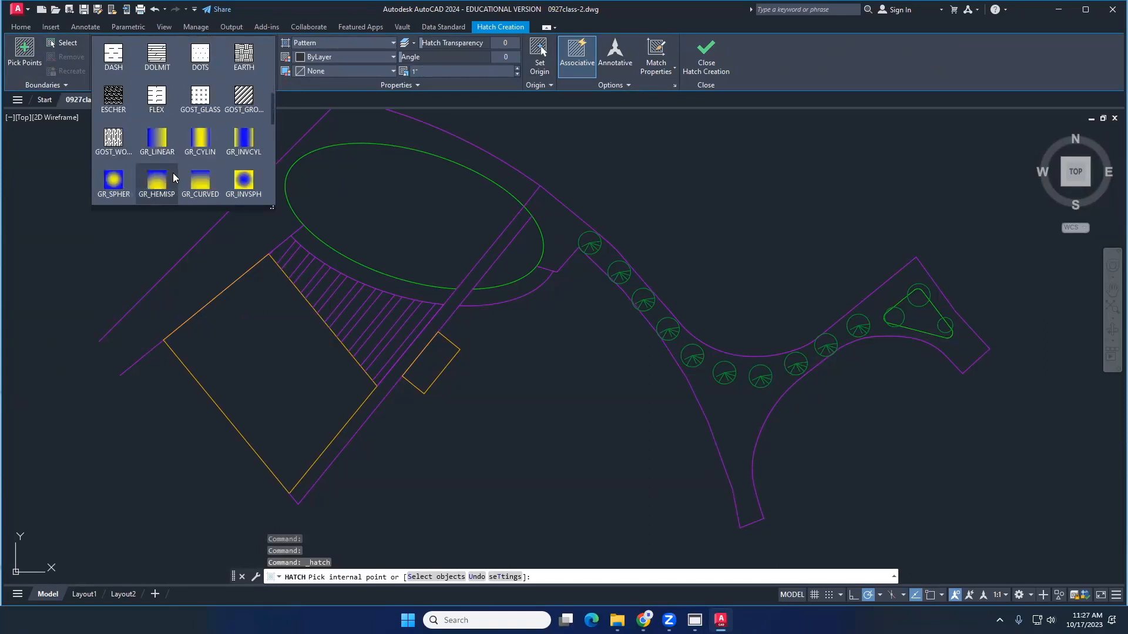
{"action": "scroll", "coordinate": [174, 178], "scroll_direction": "up", "scroll_amount": 1}
{"action": "scroll", "coordinate": [202, 141], "scroll_direction": "up", "scroll_amount": 1}
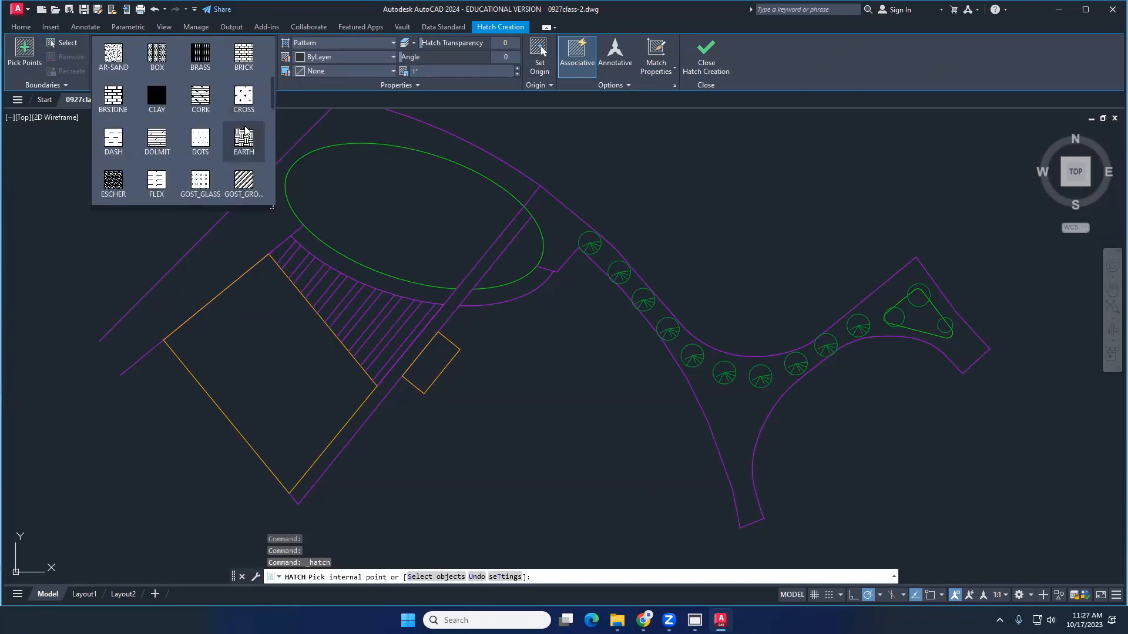
{"action": "left_click", "coordinate": [199, 147]}
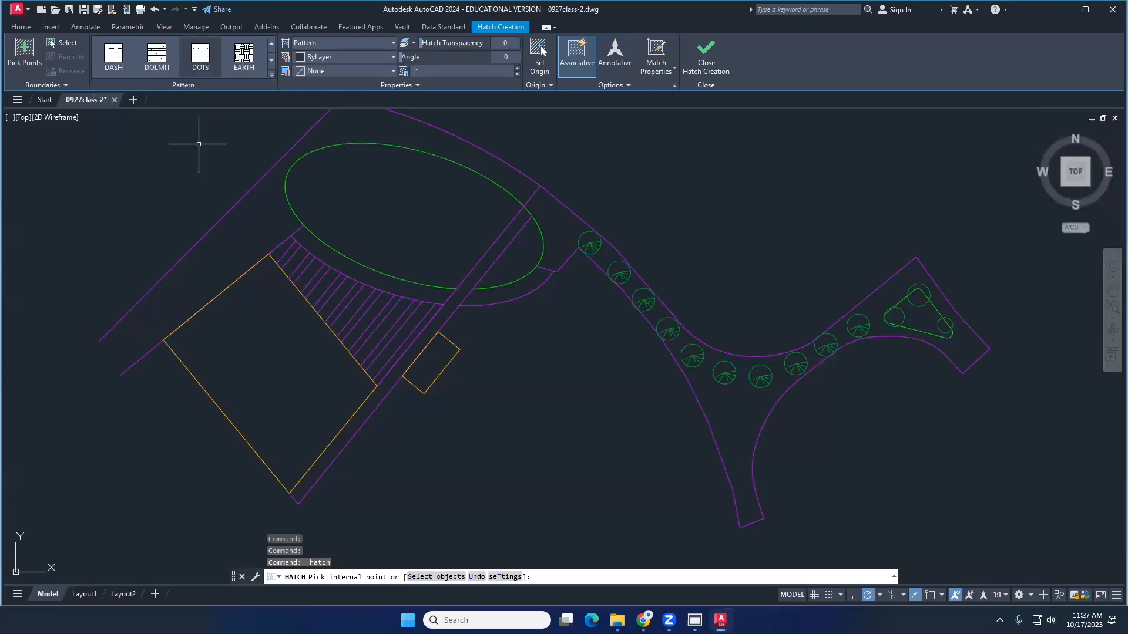
Hatch the parts of the green ellipse on both sides of the diagonal path, letting the hatch scale adjust automatically
{"action": "left_click", "coordinate": [403, 204]}
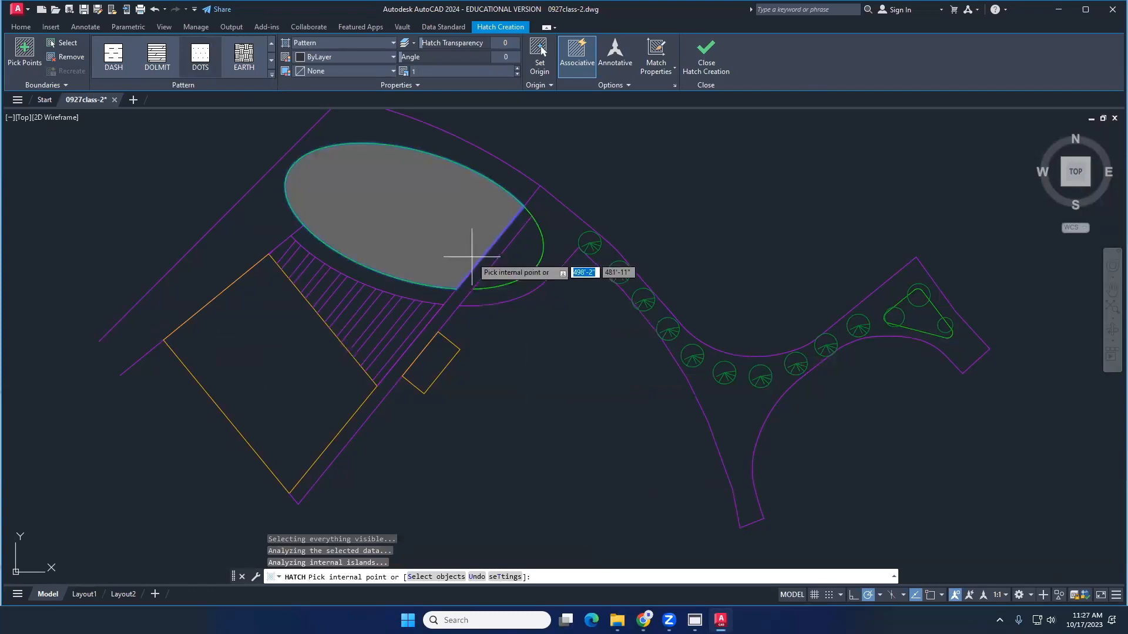
{"action": "left_click", "coordinate": [447, 238]}
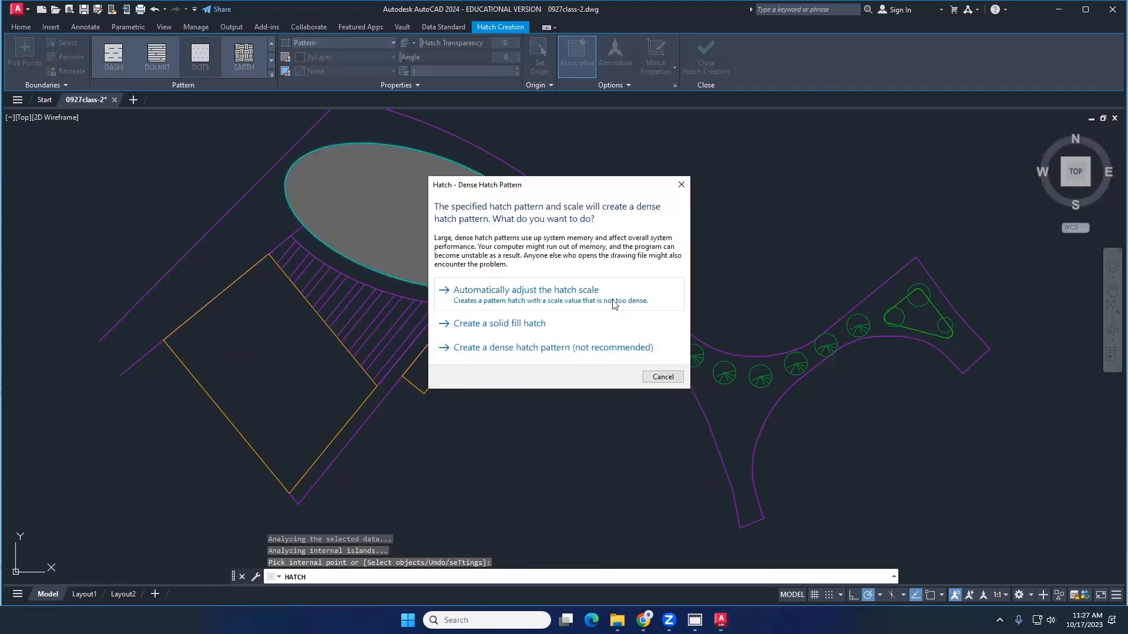
{"action": "left_click", "coordinate": [613, 304]}
{"action": "key", "text": "Return"}
{"action": "scroll", "coordinate": [414, 228], "scroll_direction": "up", "scroll_amount": 5}
{"action": "scroll", "coordinate": [435, 289], "scroll_direction": "up", "scroll_amount": 5}
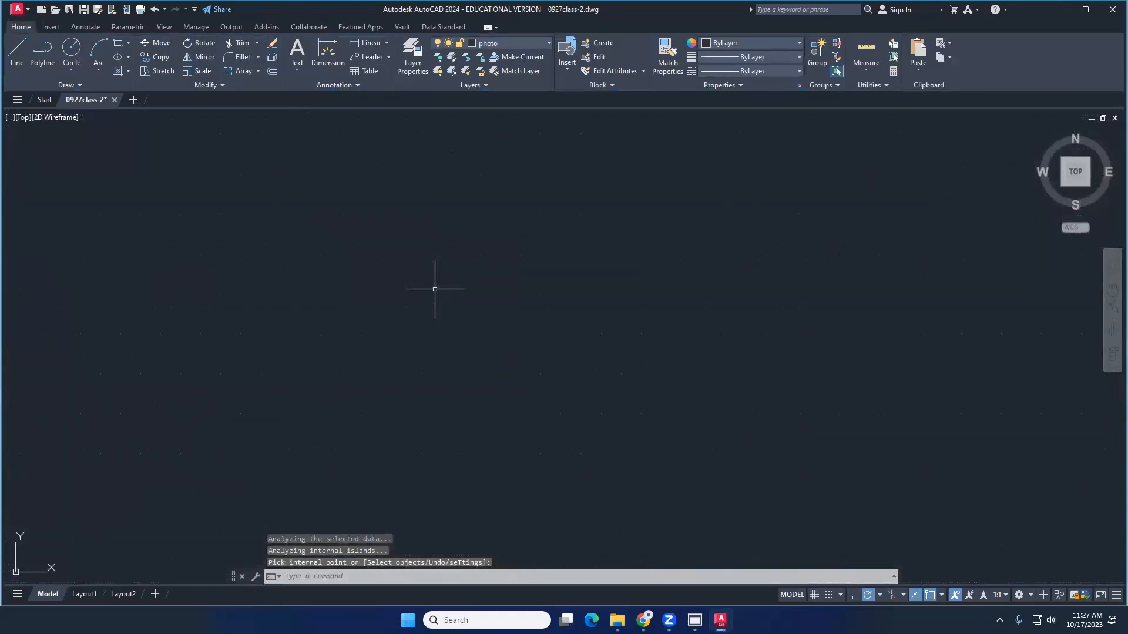
{"action": "scroll", "coordinate": [435, 289], "scroll_direction": "down", "scroll_amount": 10}
Change the ellipse hatch to the EARTH pattern and inspect it up close
{"action": "left_click", "coordinate": [435, 289]}
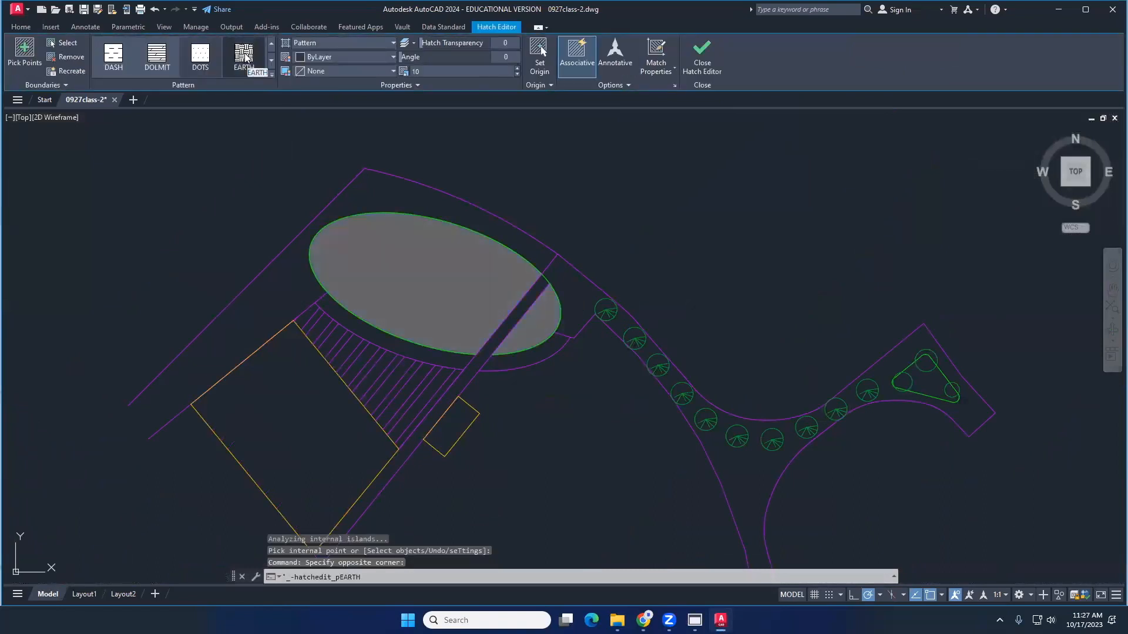
{"action": "left_click", "coordinate": [244, 54]}
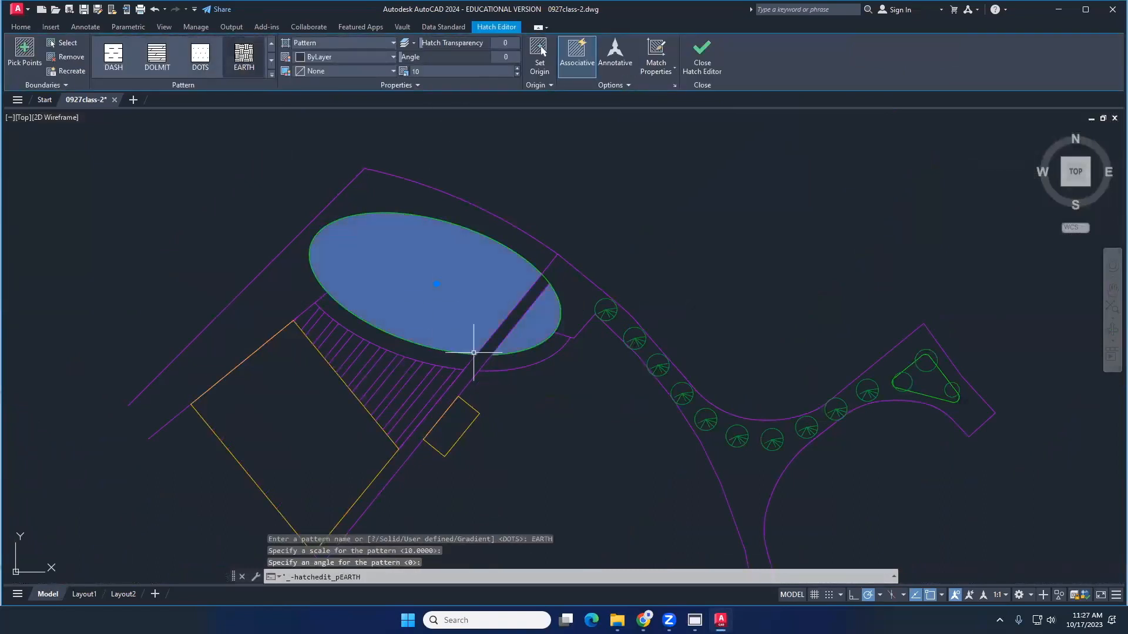
{"action": "scroll", "coordinate": [525, 283], "scroll_direction": "up", "scroll_amount": 10}
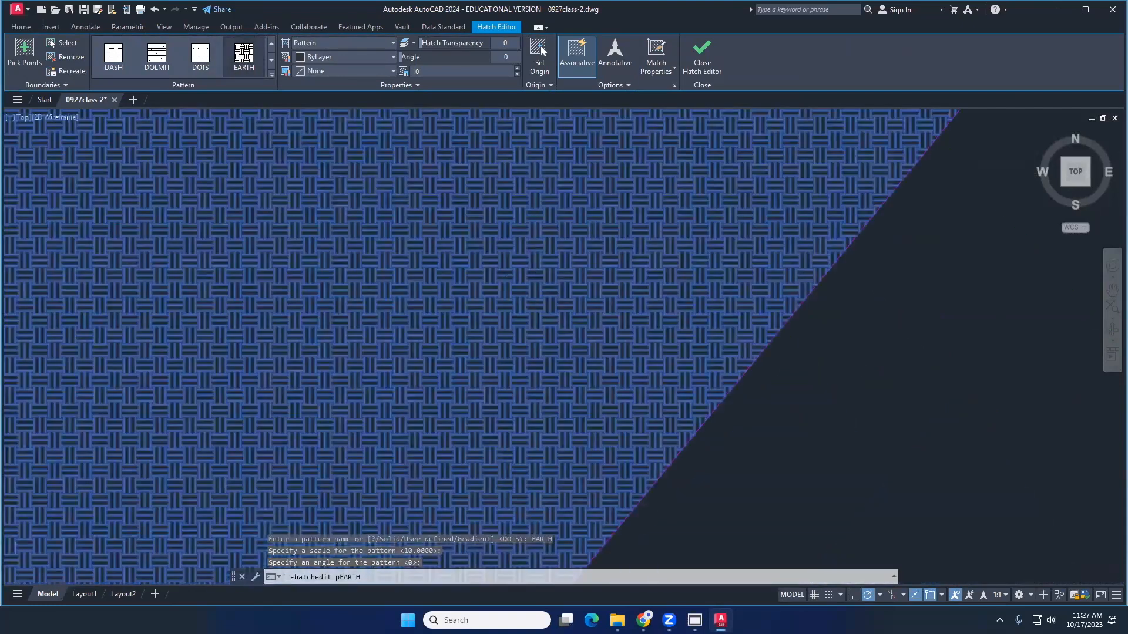
{"action": "scroll", "coordinate": [526, 287], "scroll_direction": "down", "scroll_amount": 8}
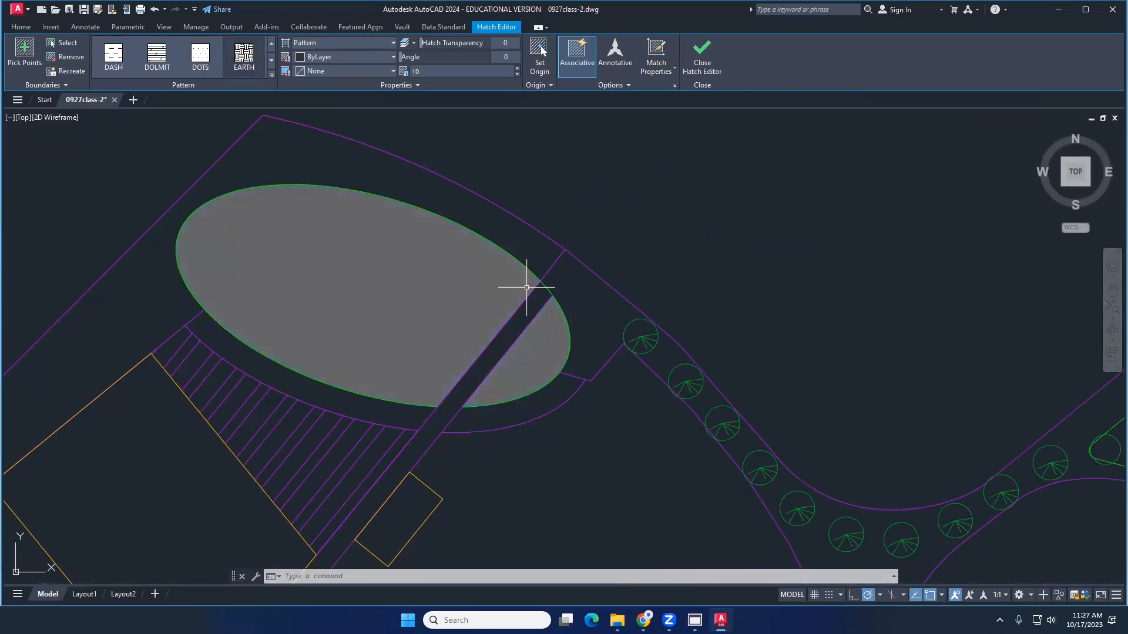
{"action": "key", "text": "Escape"}
Set the ellipse hatch's scale to 100 and inspect its density
{"action": "left_click", "coordinate": [410, 282]}
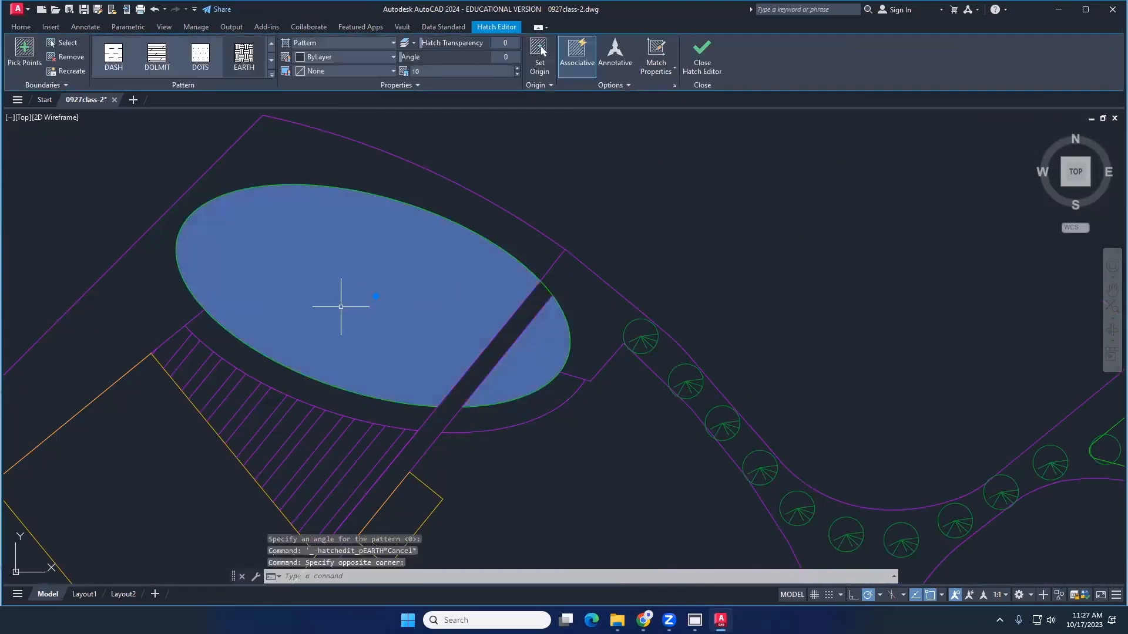
{"action": "scroll", "coordinate": [241, 217], "scroll_direction": "up", "scroll_amount": 8}
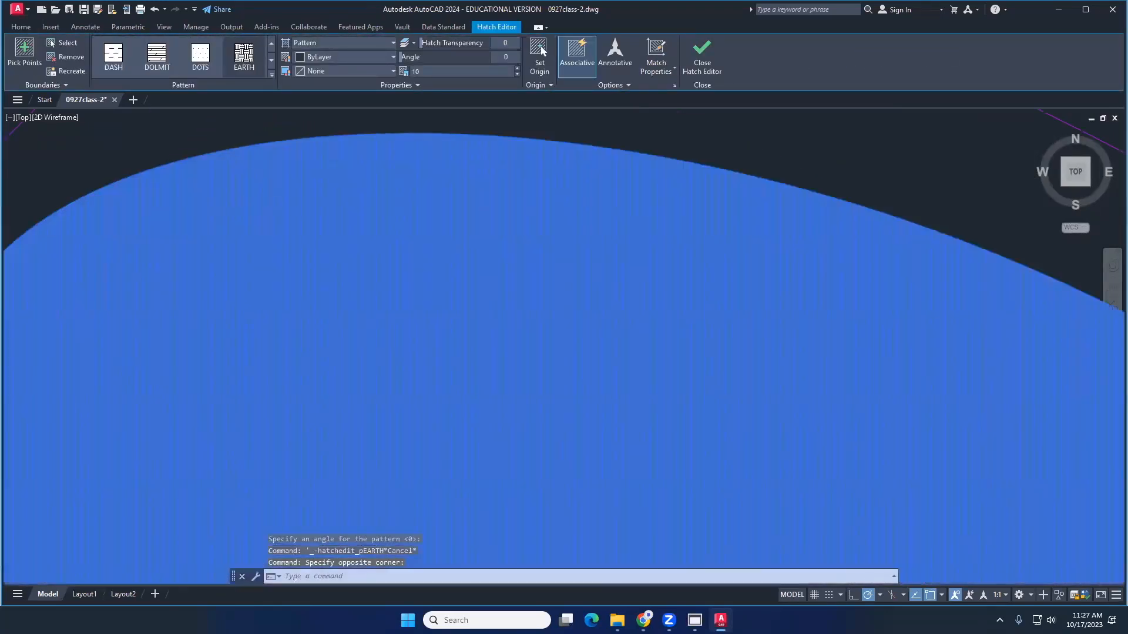
{"action": "scroll", "coordinate": [252, 198], "scroll_direction": "down", "scroll_amount": 8}
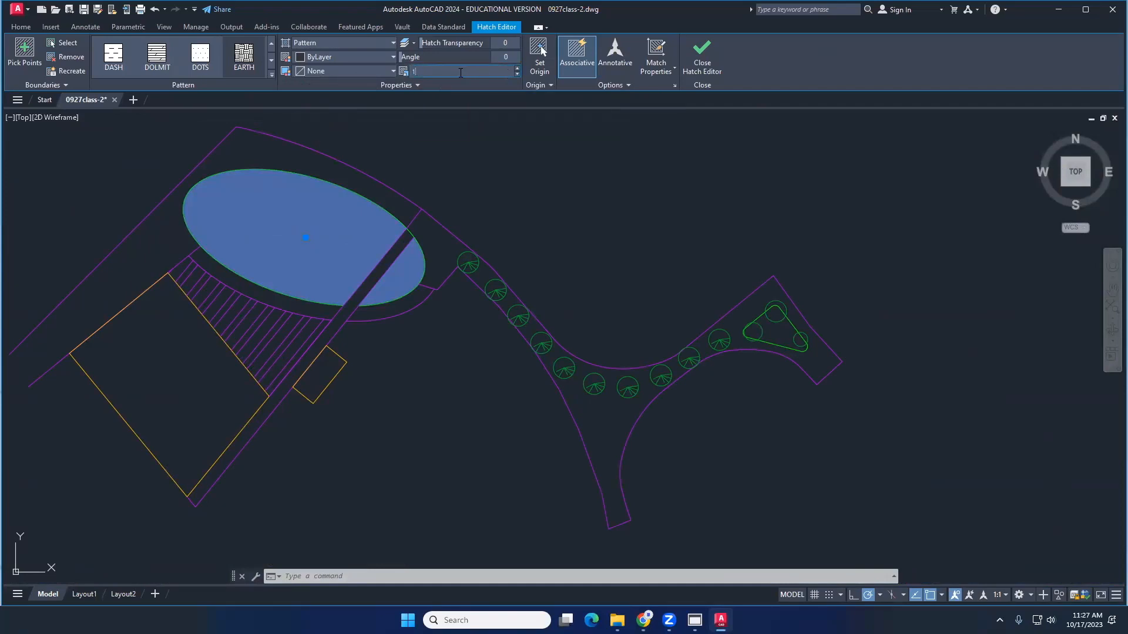
{"action": "key", "text": "Return"}
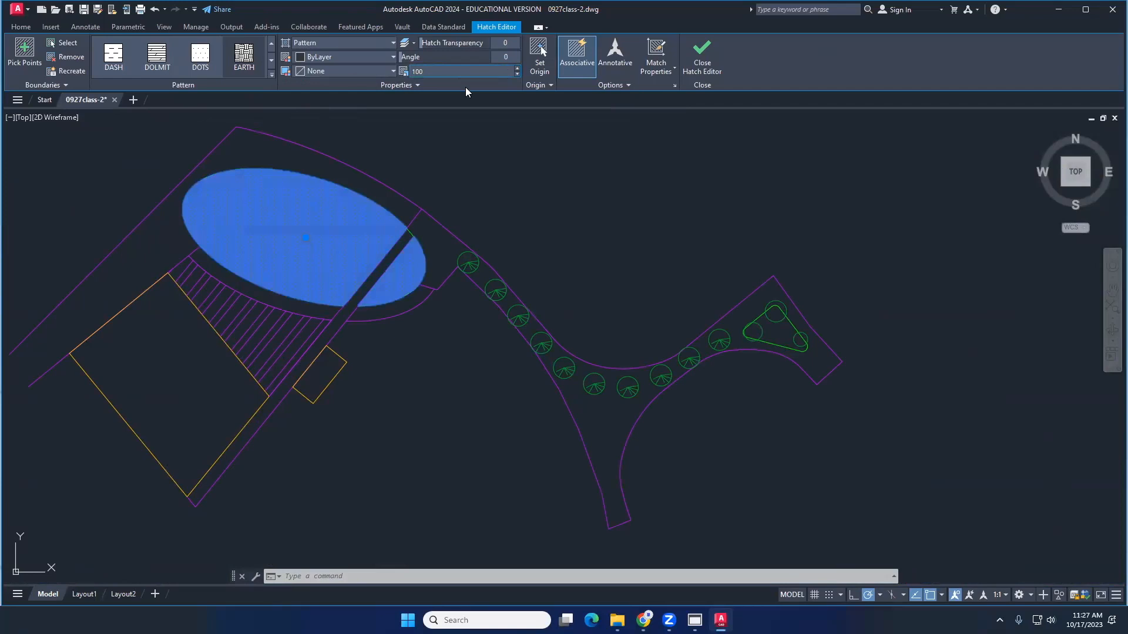
{"action": "key", "text": "Escape"}
{"action": "scroll", "coordinate": [310, 229], "scroll_direction": "up", "scroll_amount": 3}
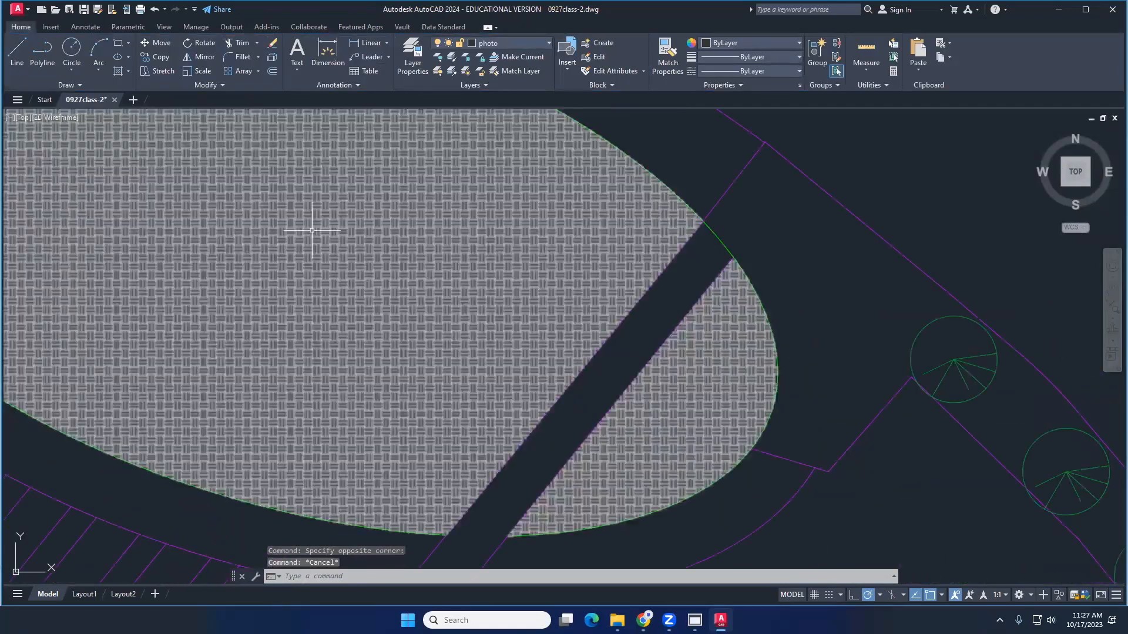
Try a scale of 1000 and then 500 on the ellipse hatch
{"action": "scroll", "coordinate": [312, 230], "scroll_direction": "down", "scroll_amount": 3}
{"action": "left_click", "coordinate": [311, 229]}
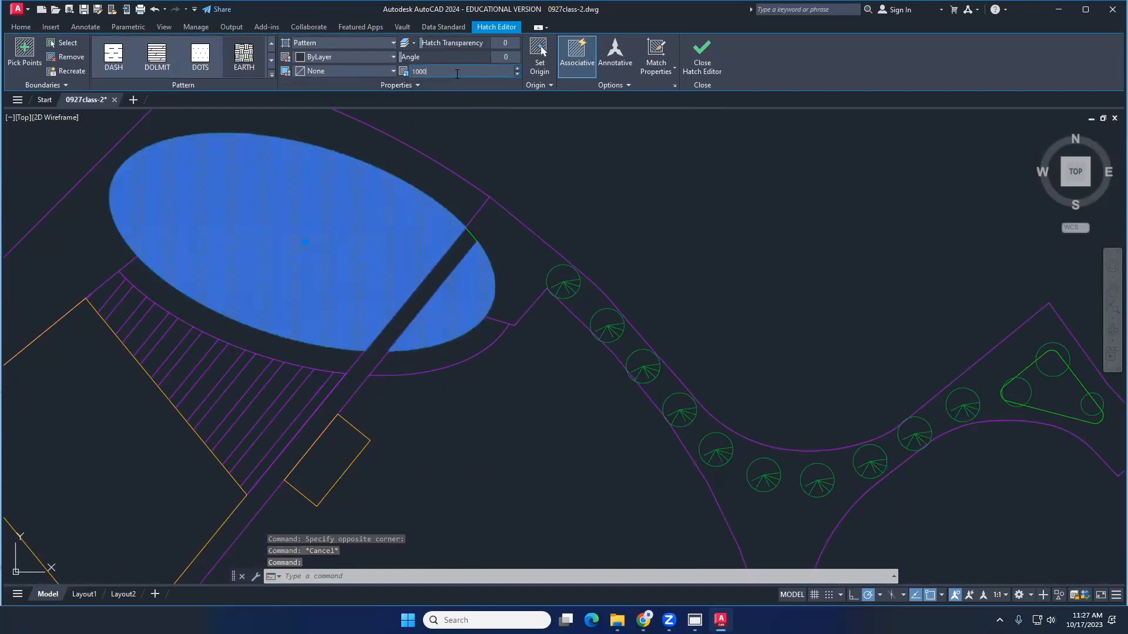
{"action": "key", "text": "Return"}
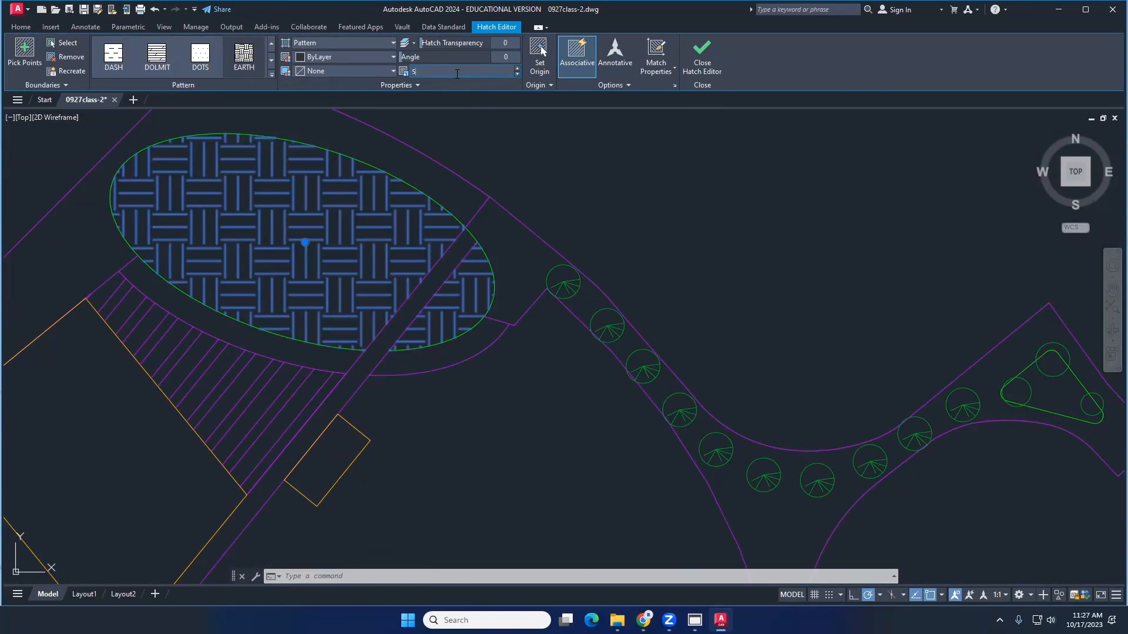
{"action": "type", "text": "500"}
{"action": "key", "text": "Return"}
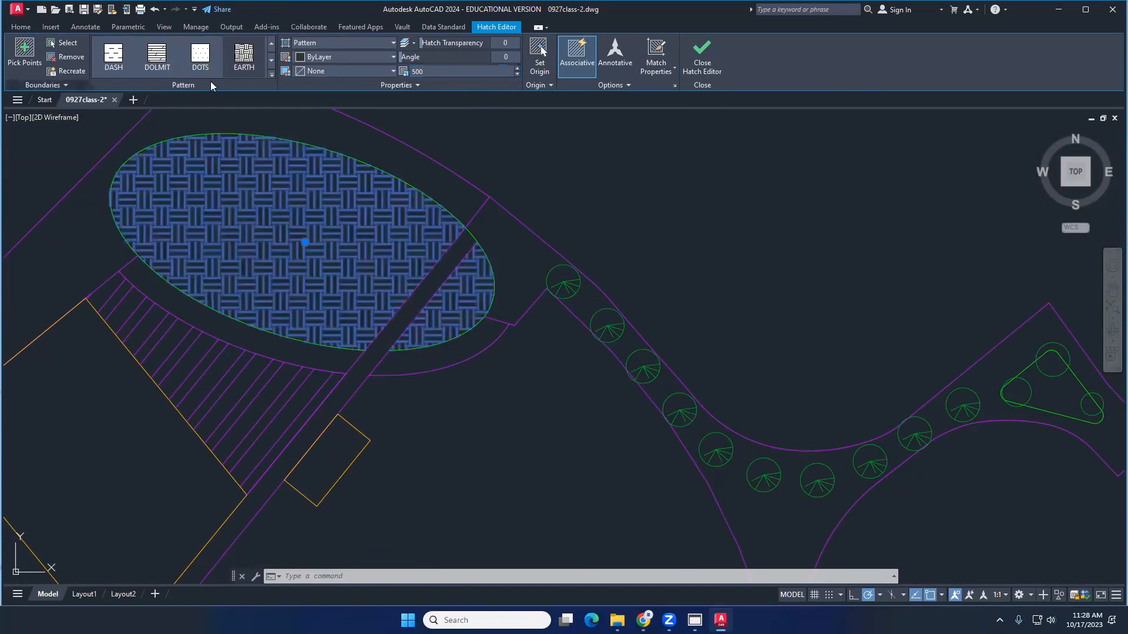
Switch the ellipse hatch to the DOTS pattern and set its scale to 600
{"action": "left_click", "coordinate": [201, 56]}
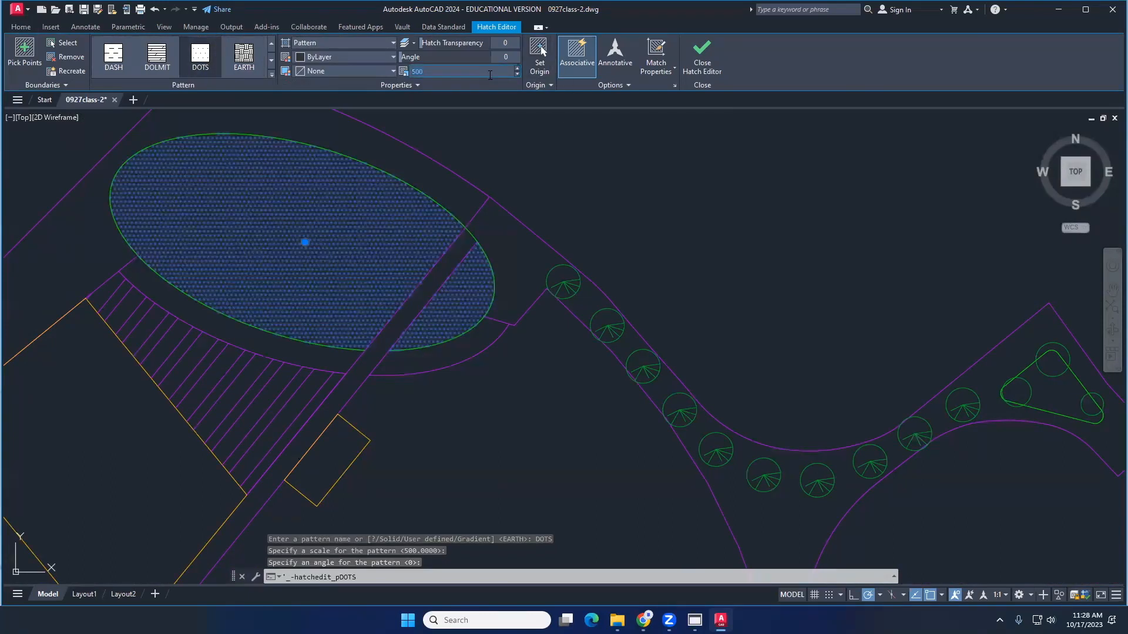
{"action": "type", "text": "600"}
{"action": "key", "text": "Return"}
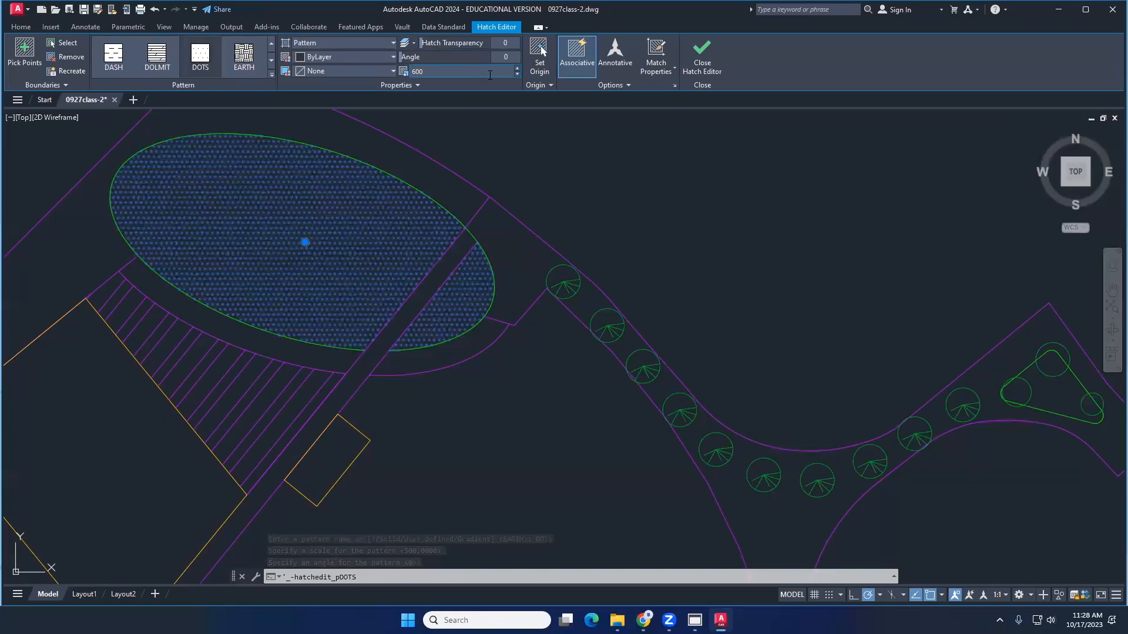
{"action": "key", "text": "Escape"}
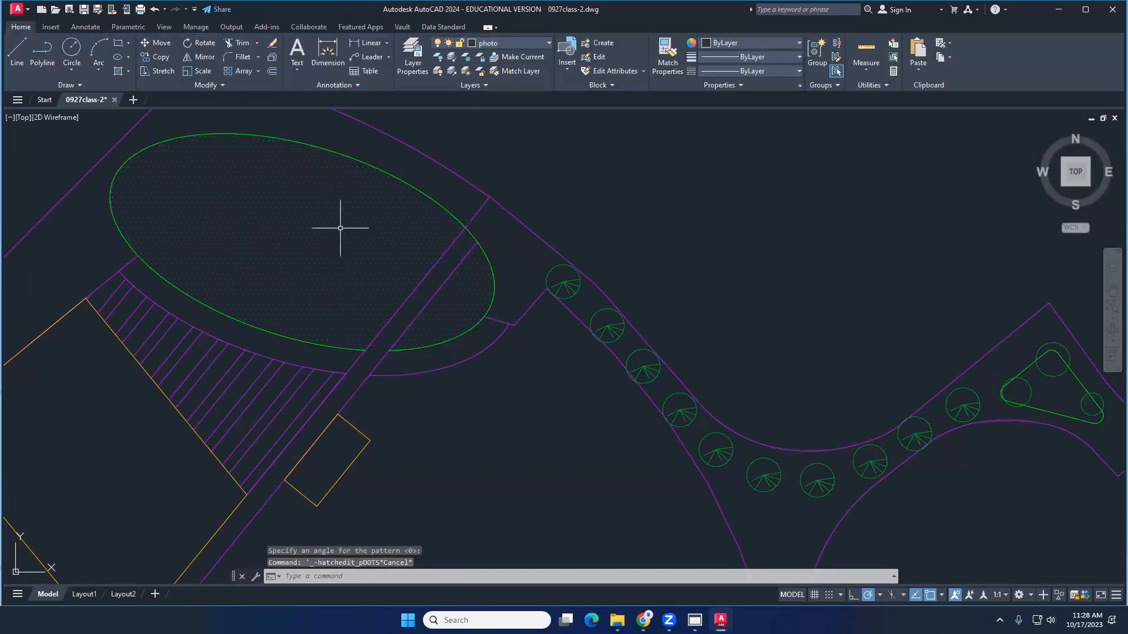
Set the ellipse hatch's color to green 88,186,72
{"action": "left_click", "coordinate": [309, 237]}
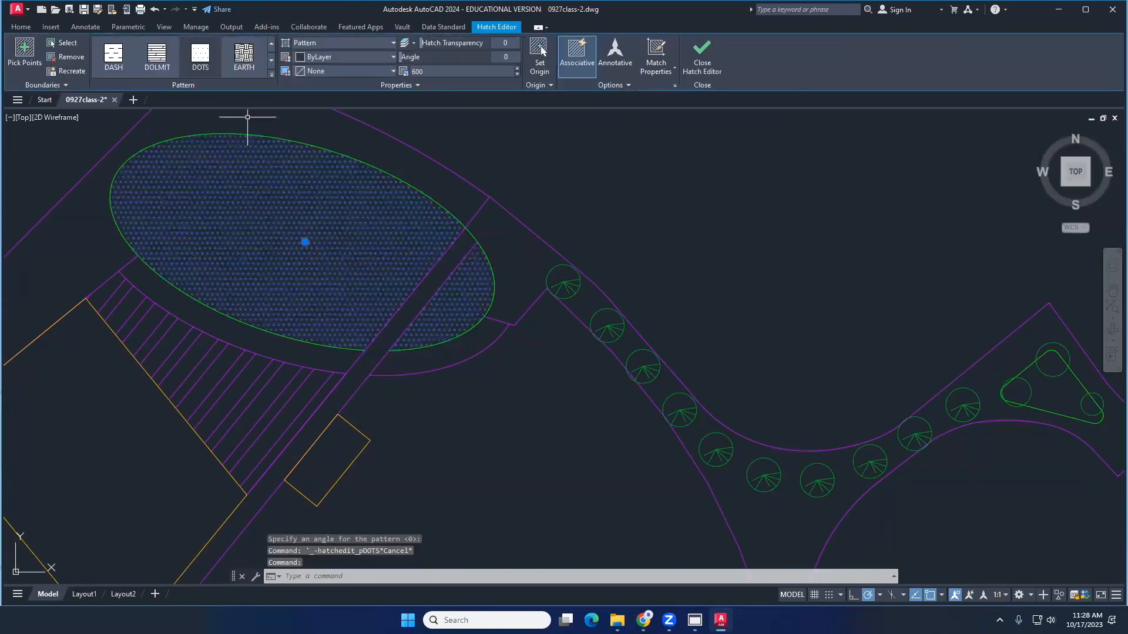
{"action": "left_click", "coordinate": [365, 60]}
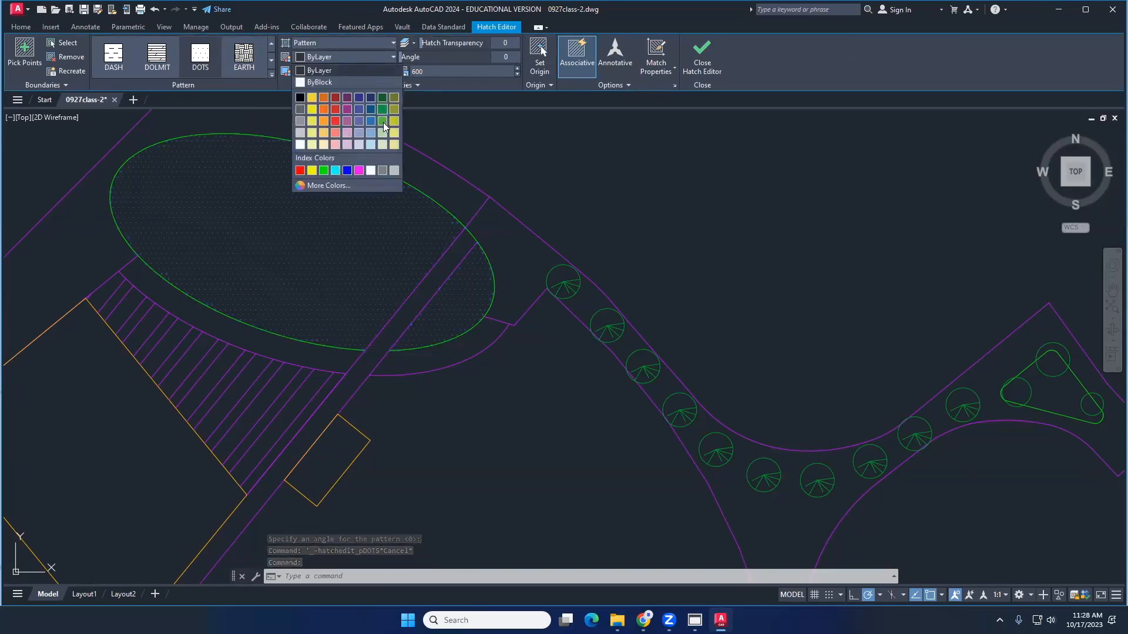
{"action": "left_click", "coordinate": [383, 122]}
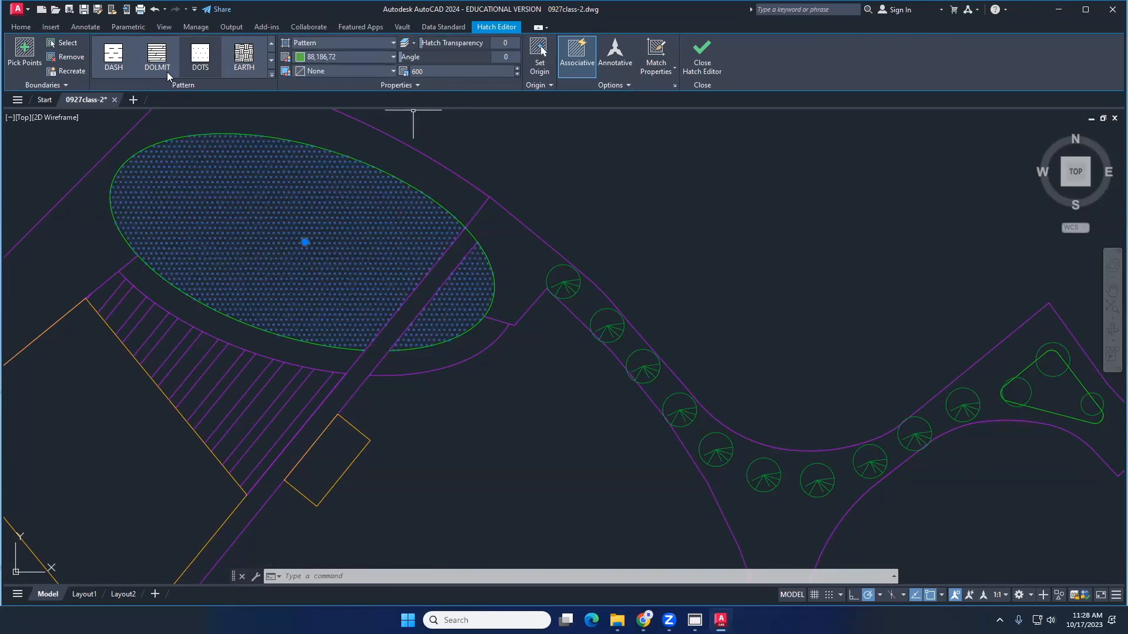
{"action": "left_click", "coordinate": [272, 44]}
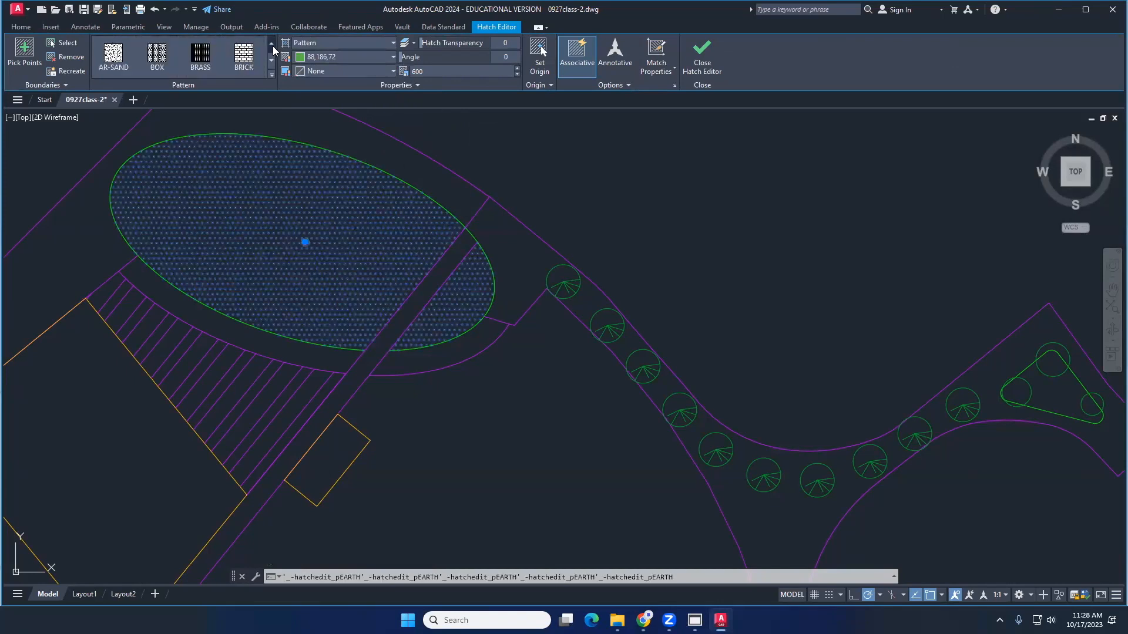
{"action": "left_click", "coordinate": [271, 73]}
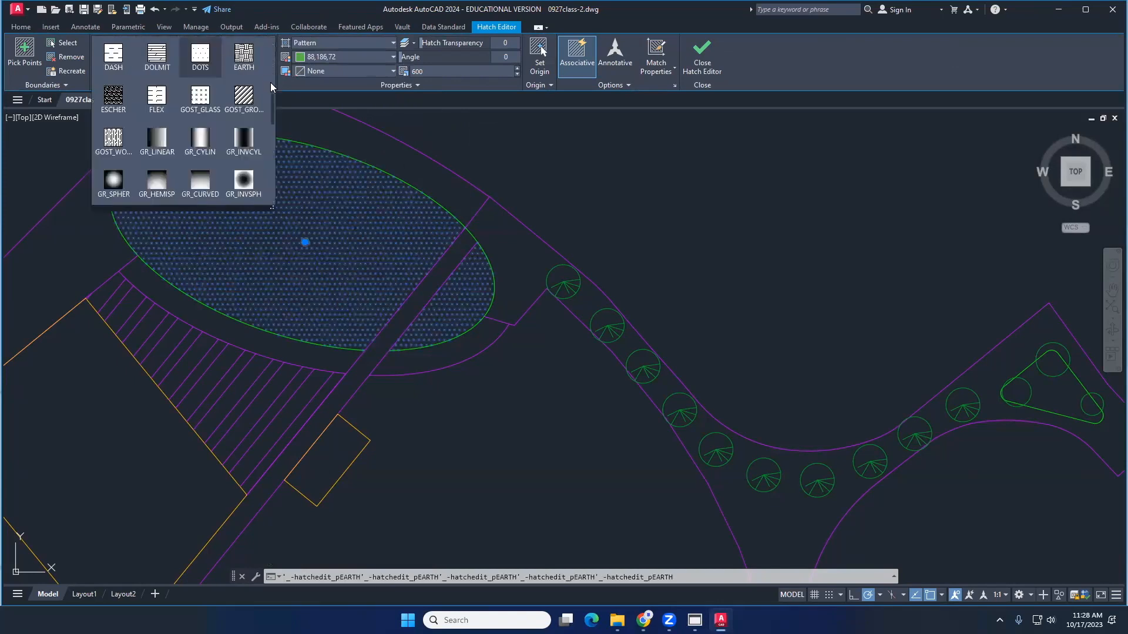
{"action": "scroll", "coordinate": [169, 121], "scroll_direction": "up", "scroll_amount": 5}
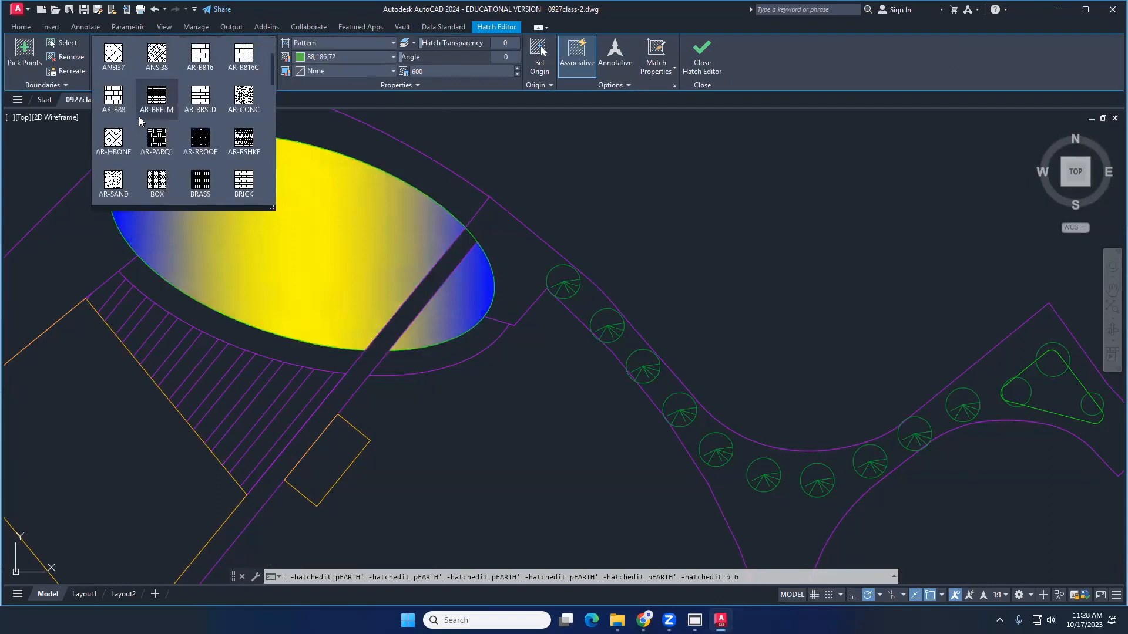
{"action": "scroll", "coordinate": [173, 121], "scroll_direction": "up", "scroll_amount": 1}
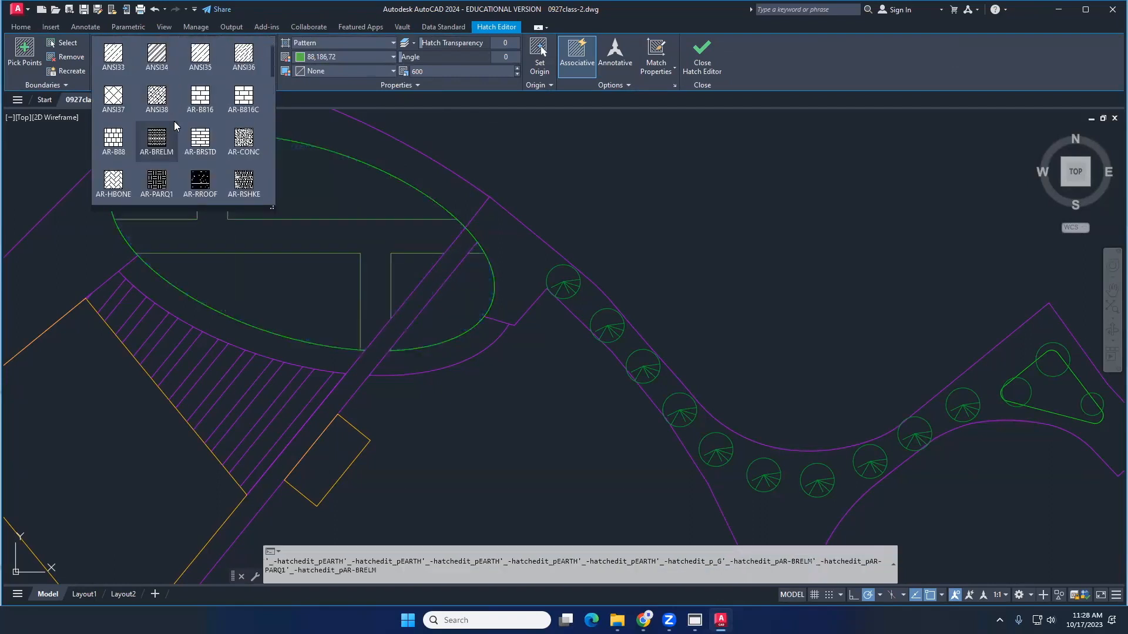
{"action": "key", "text": "Escape"}
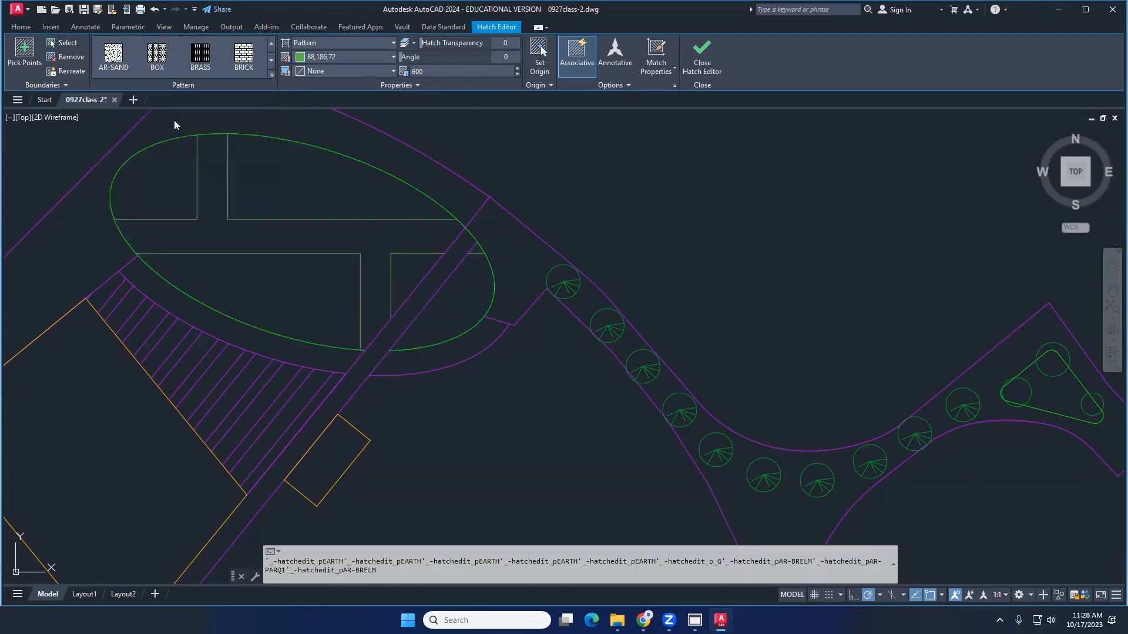
{"action": "key", "text": "Escape"}
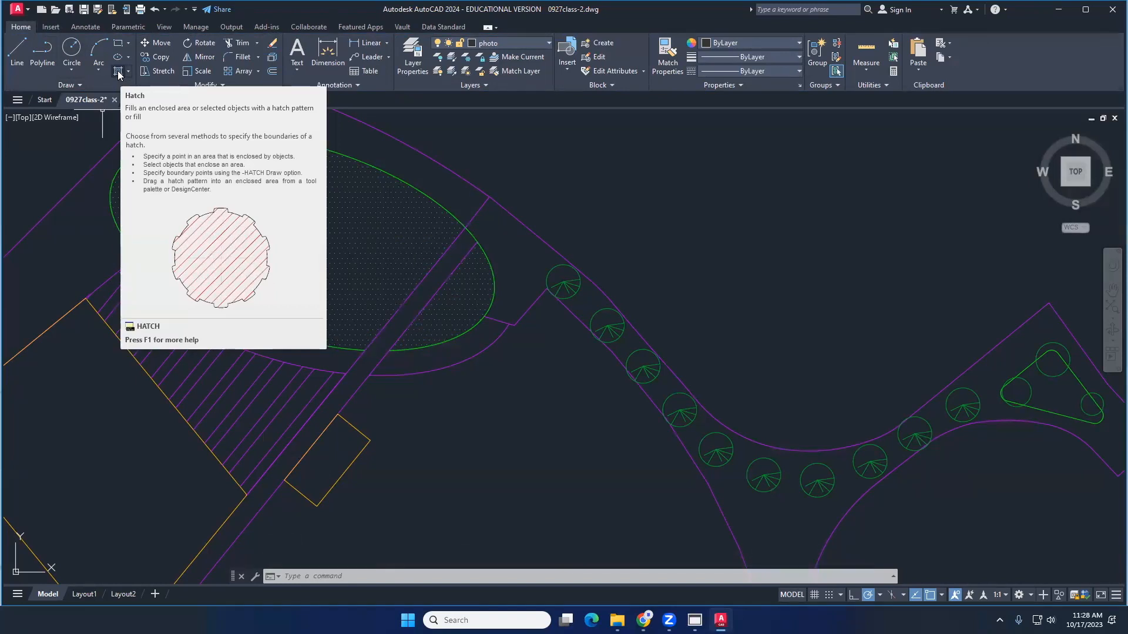
Switch the ellipse hatch to the DOLMIT pattern
{"action": "left_click", "coordinate": [240, 179]}
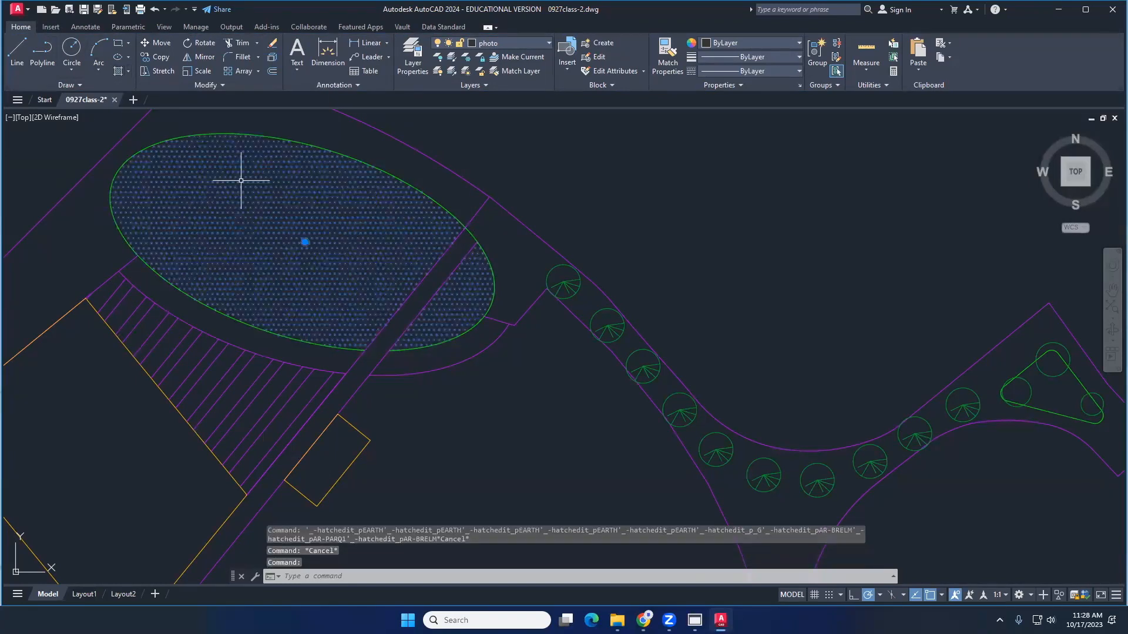
{"action": "left_click", "coordinate": [157, 56]}
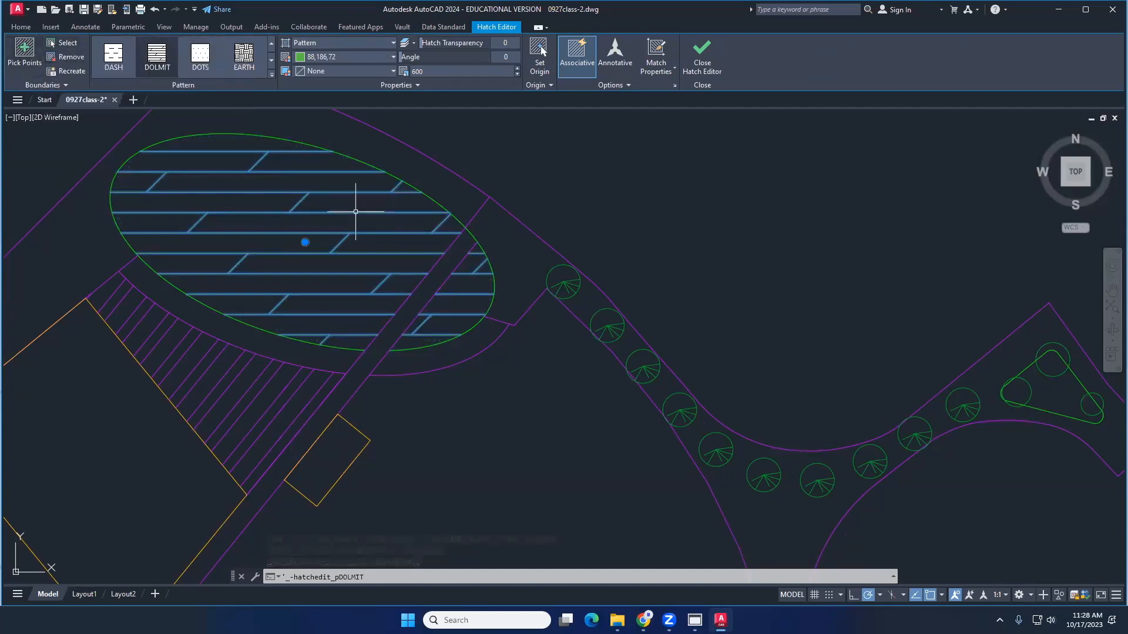
{"action": "key", "text": "Escape"}
Delete the hatch inside the green ellipse
{"action": "left_click", "coordinate": [311, 236]}
{"action": "left_click", "coordinate": [301, 219]}
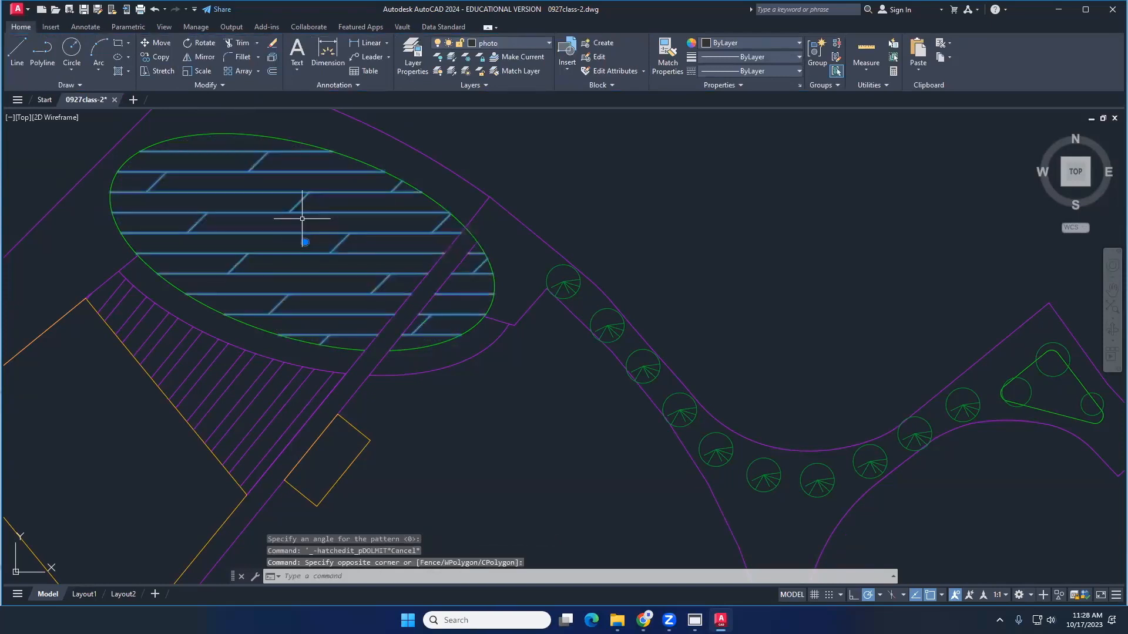
{"action": "key", "text": "Delete"}
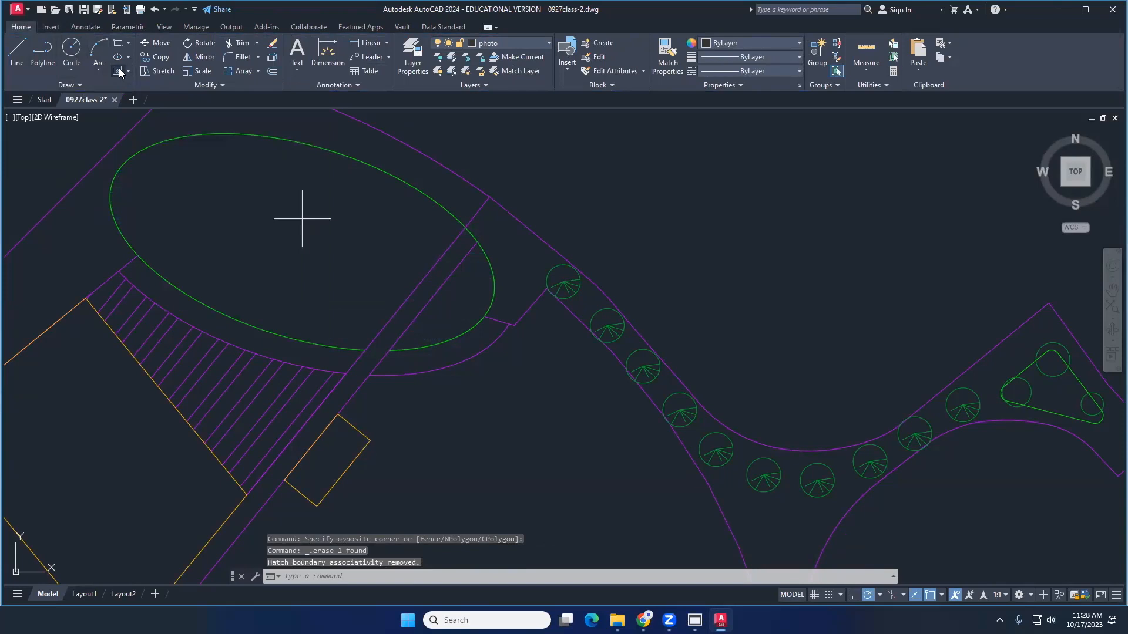
Hatch the small and the large orange building rectangles with the DOLMIT pattern at scale 600
{"action": "left_click", "coordinate": [119, 71]}
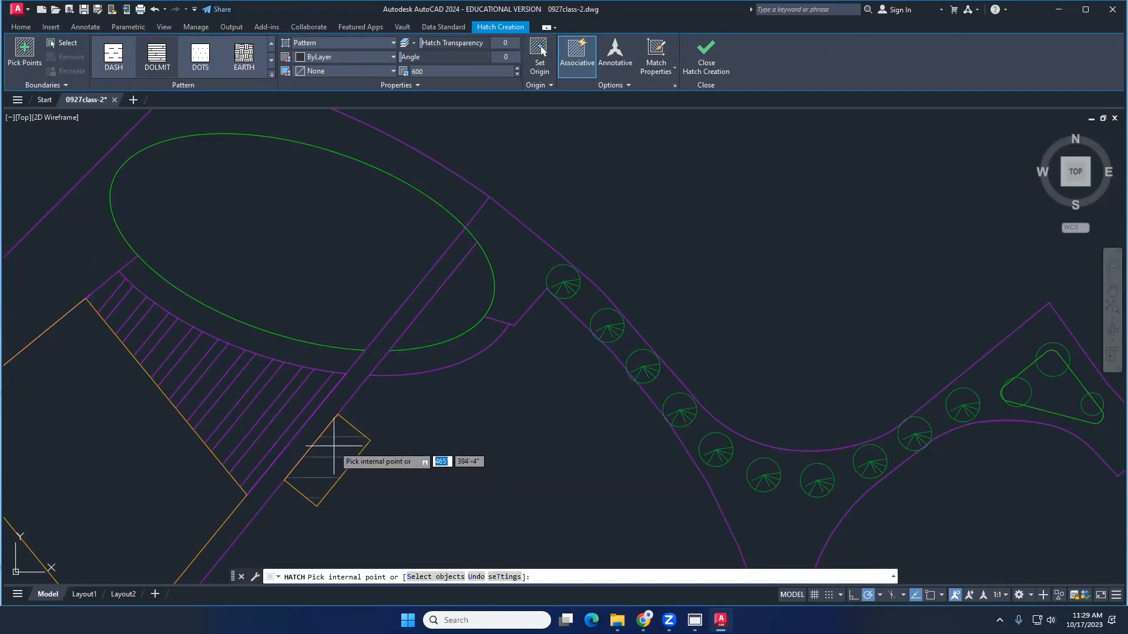
{"action": "left_click", "coordinate": [334, 446]}
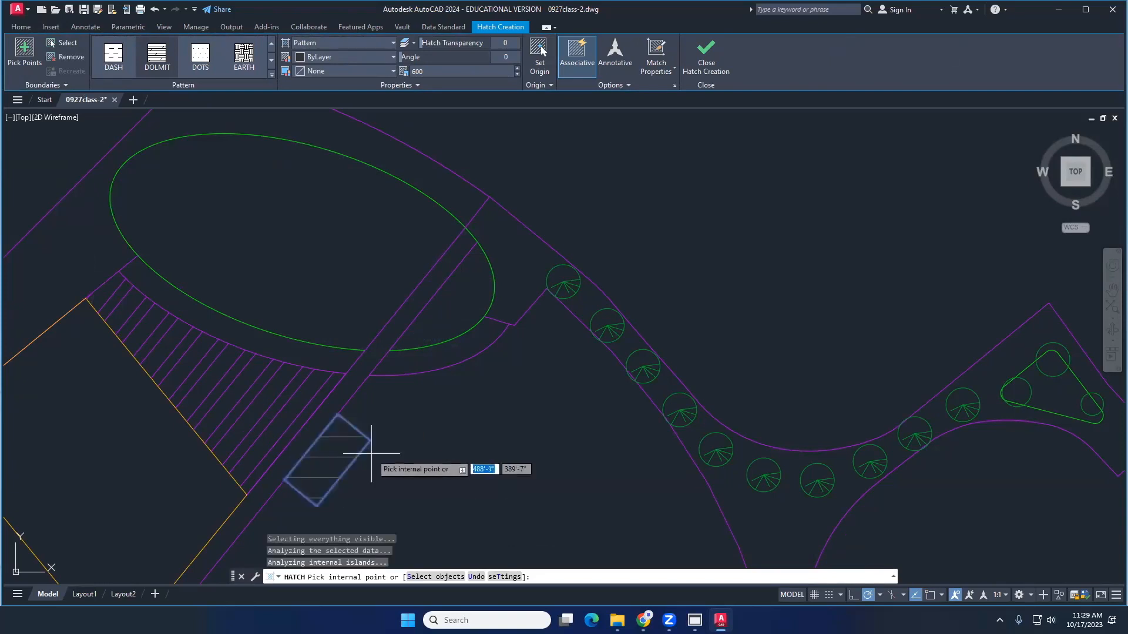
{"action": "left_click", "coordinate": [114, 429]}
{"action": "middle_click_drag", "start_coordinate": [244, 383], "coordinate": [312, 272]}
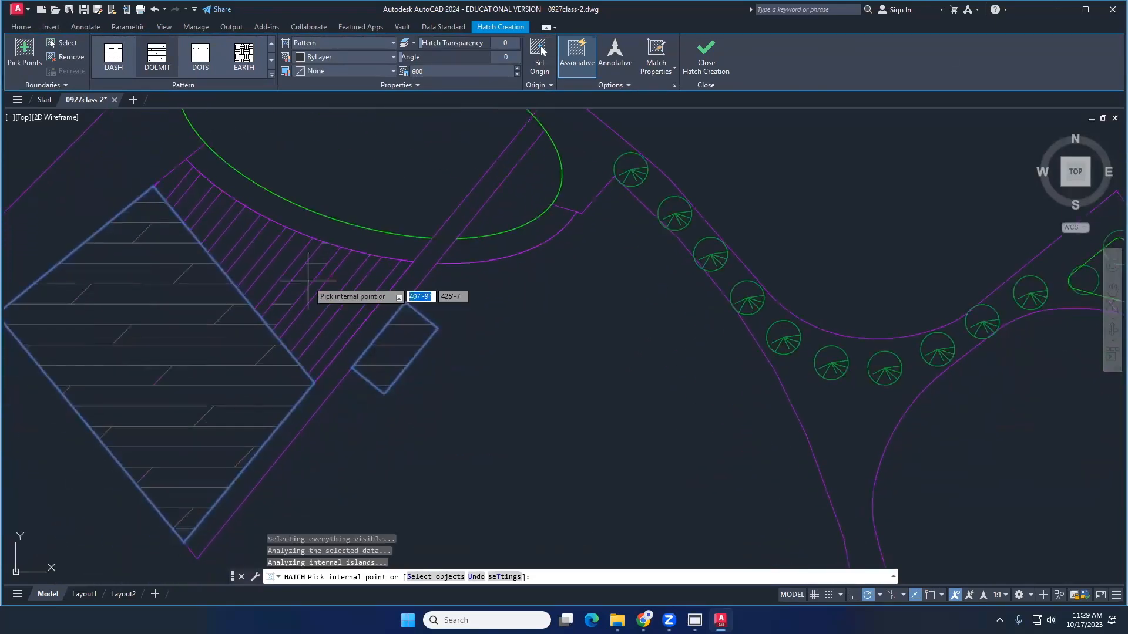
{"action": "key", "text": "Escape"}
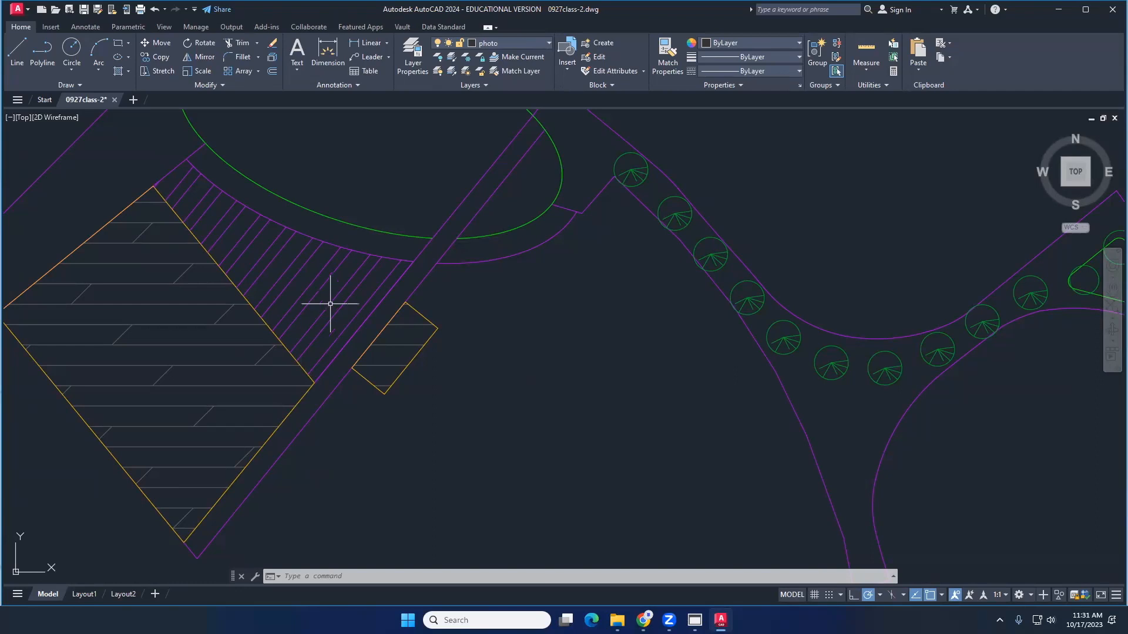
{"action": "scroll", "coordinate": [346, 303], "scroll_direction": "down", "scroll_amount": 5}
{"action": "scroll", "coordinate": [370, 285], "scroll_direction": "up", "scroll_amount": 3}
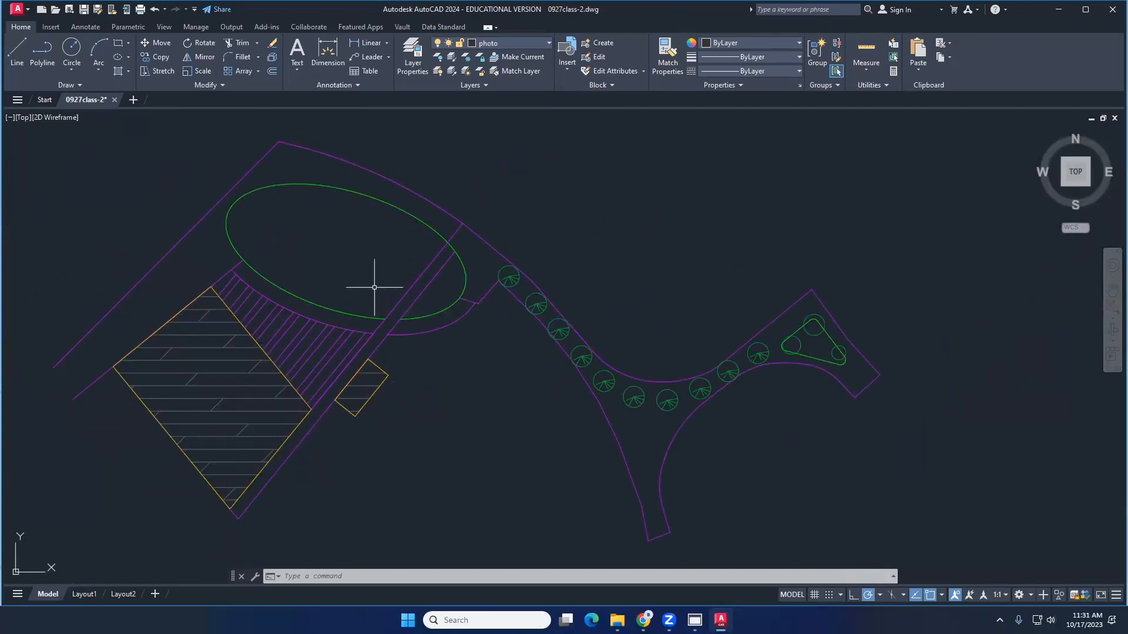
{"action": "middle_click_drag", "start_coordinate": [327, 276], "coordinate": [380, 277]}
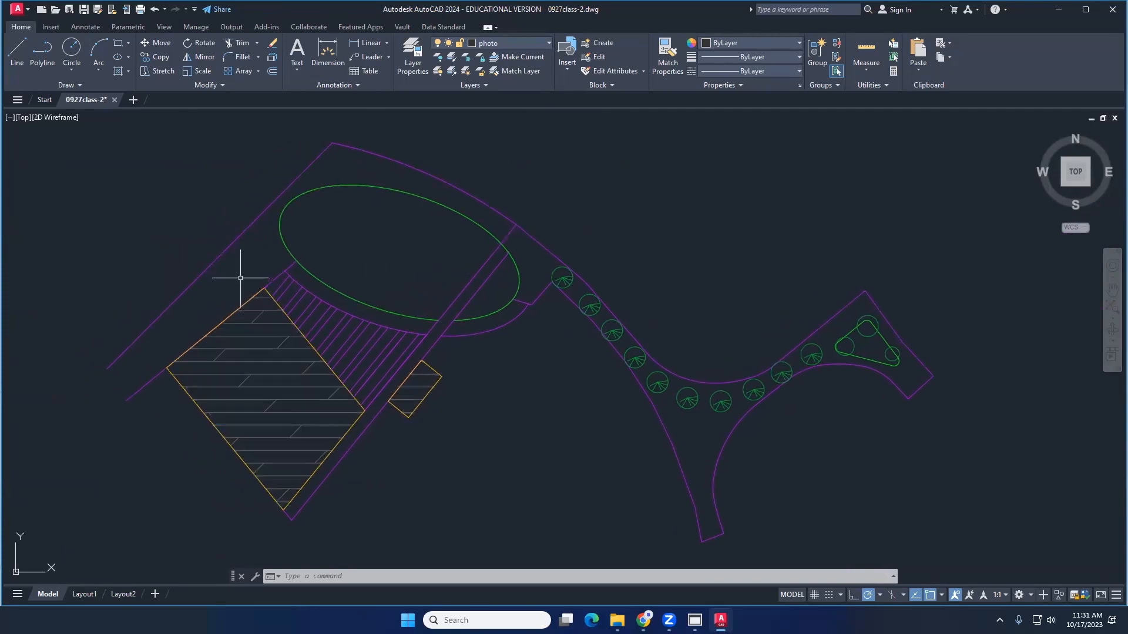
{"action": "scroll", "coordinate": [357, 345], "scroll_direction": "up", "scroll_amount": 2}
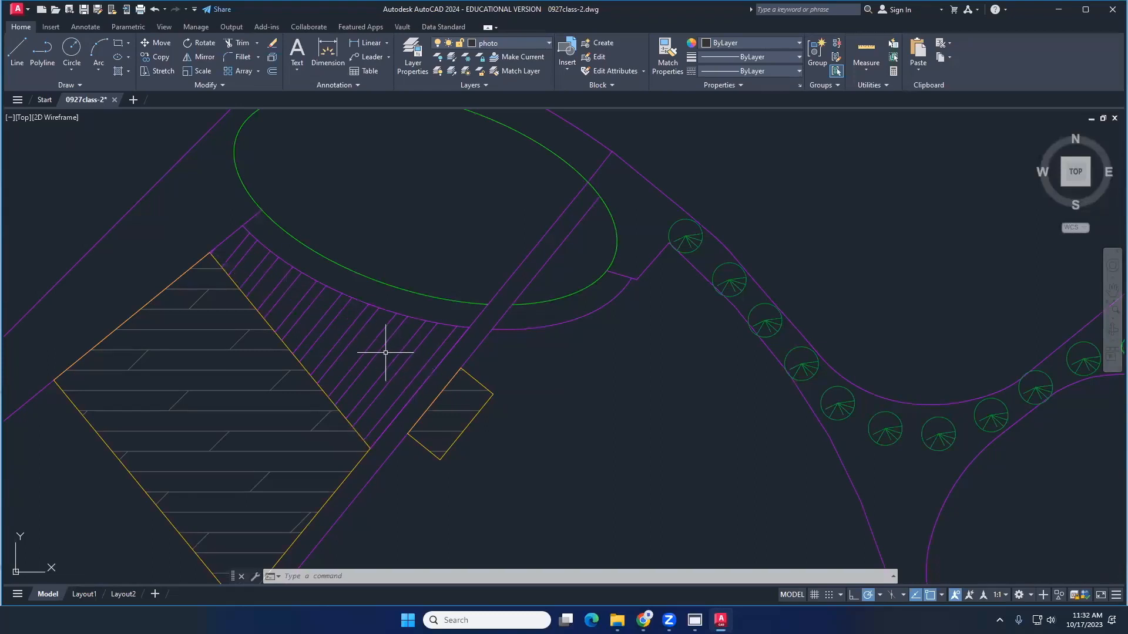
{"action": "scroll", "coordinate": [385, 352], "scroll_direction": "down", "scroll_amount": 3}
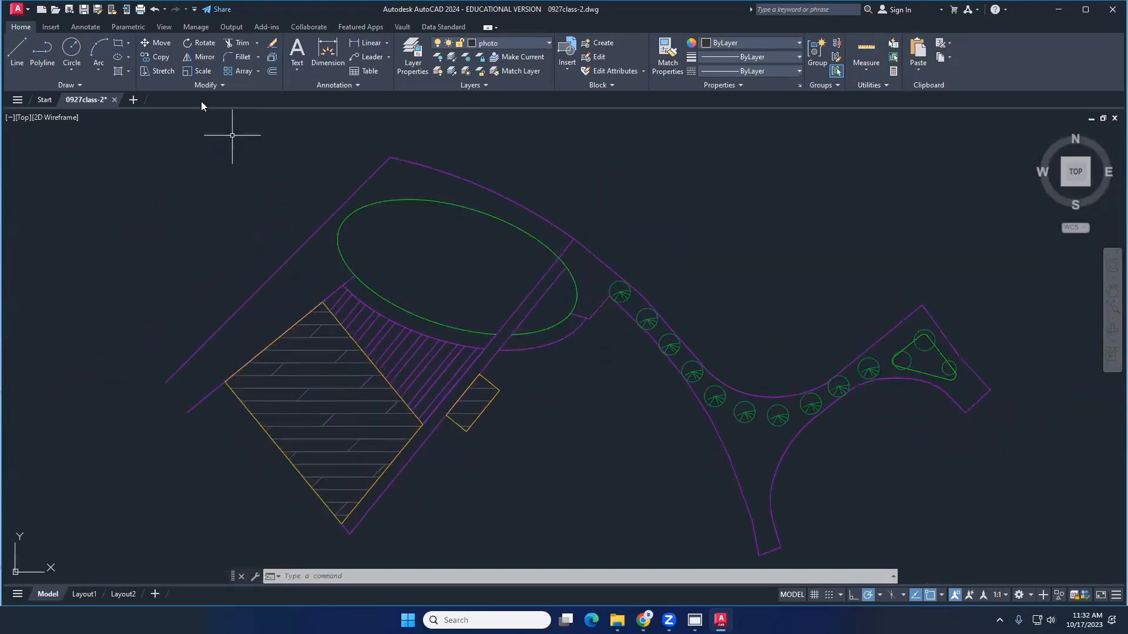
{"action": "left_click", "coordinate": [257, 71]}
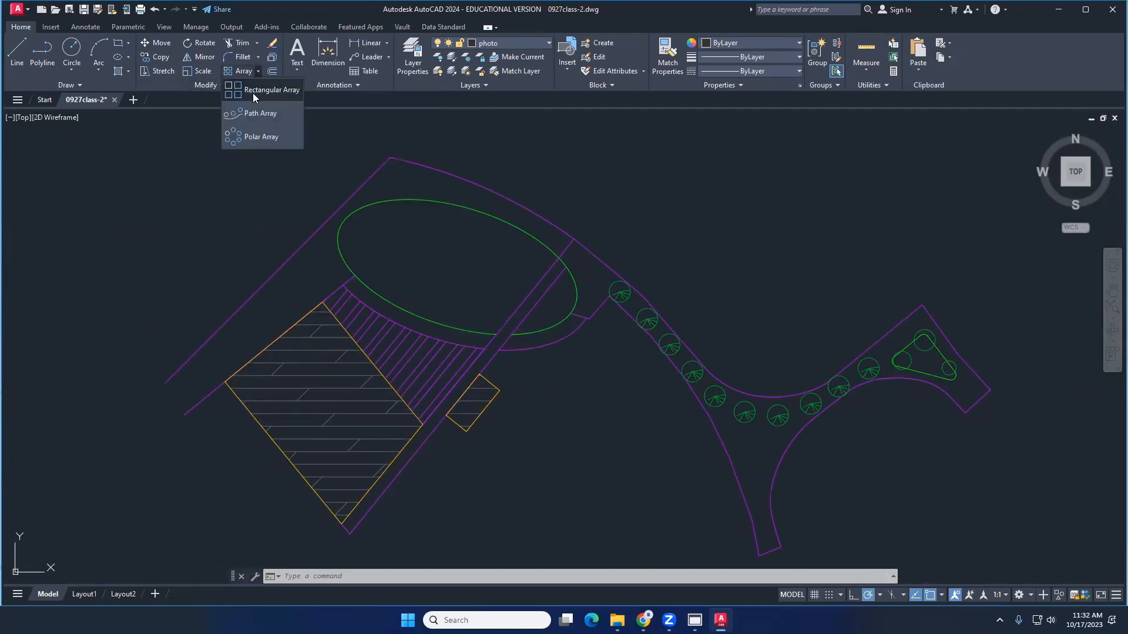
{"action": "left_click", "coordinate": [257, 71]}
{"action": "left_click", "coordinate": [258, 72]}
{"action": "left_click", "coordinate": [261, 89]}
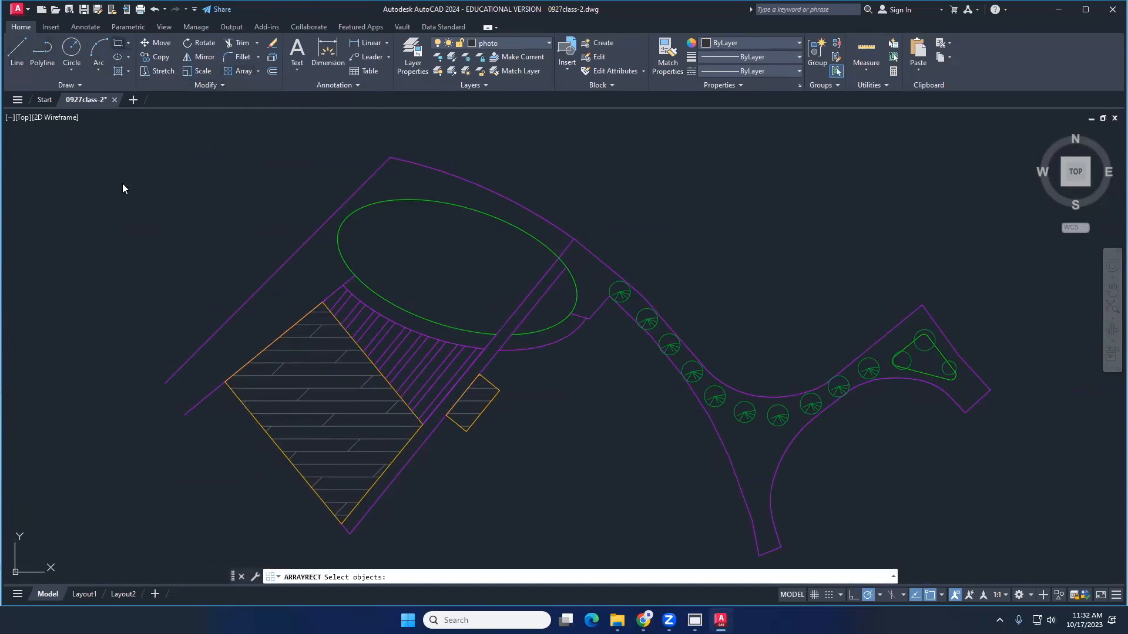
Draw a long, narrow horizontal rectangle in the empty area northwest of the plan
{"action": "left_click", "coordinate": [118, 43]}
{"action": "left_click", "coordinate": [68, 161]}
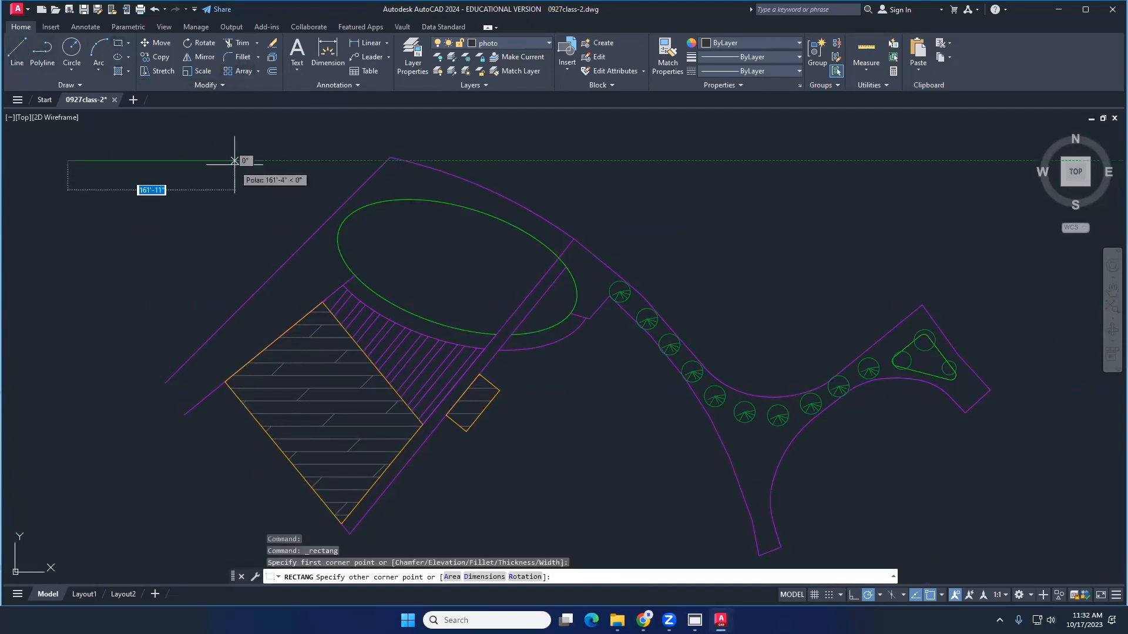
{"action": "left_click", "coordinate": [205, 178]}
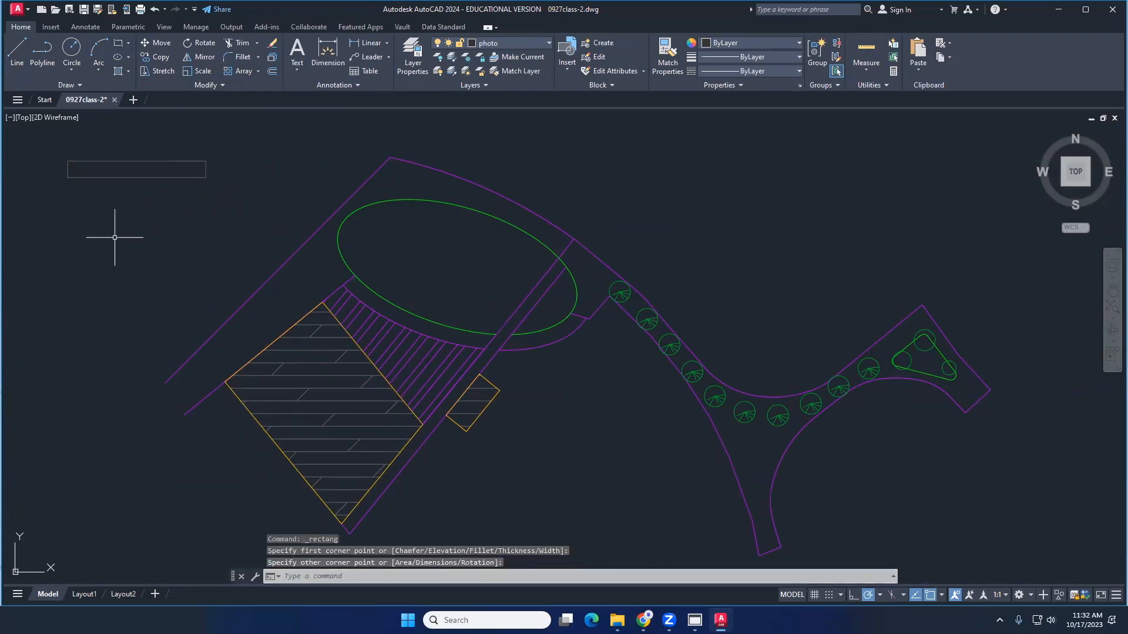
{"action": "key", "text": "Return"}
{"action": "key", "text": "Escape"}
Move the new rectangle to layer 0 and check the list of available layers
{"action": "middle_click_drag", "start_coordinate": [138, 240], "coordinate": [181, 247]}
{"action": "left_click", "coordinate": [171, 211]}
{"action": "left_click", "coordinate": [138, 167]}
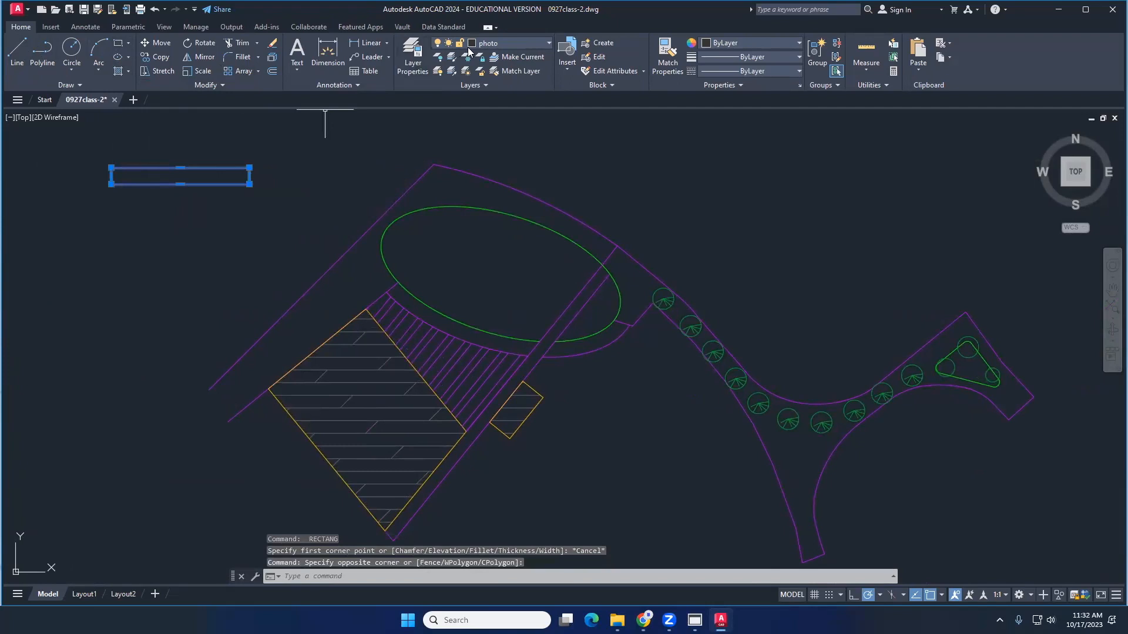
{"action": "left_click", "coordinate": [482, 46]}
{"action": "left_click", "coordinate": [490, 58]}
{"action": "left_click", "coordinate": [250, 176]}
{"action": "scroll", "coordinate": [194, 184], "scroll_direction": "up", "scroll_amount": 2}
{"action": "scroll", "coordinate": [190, 217], "scroll_direction": "down", "scroll_amount": 2}
{"action": "middle_click_drag", "start_coordinate": [189, 226], "coordinate": [202, 236]}
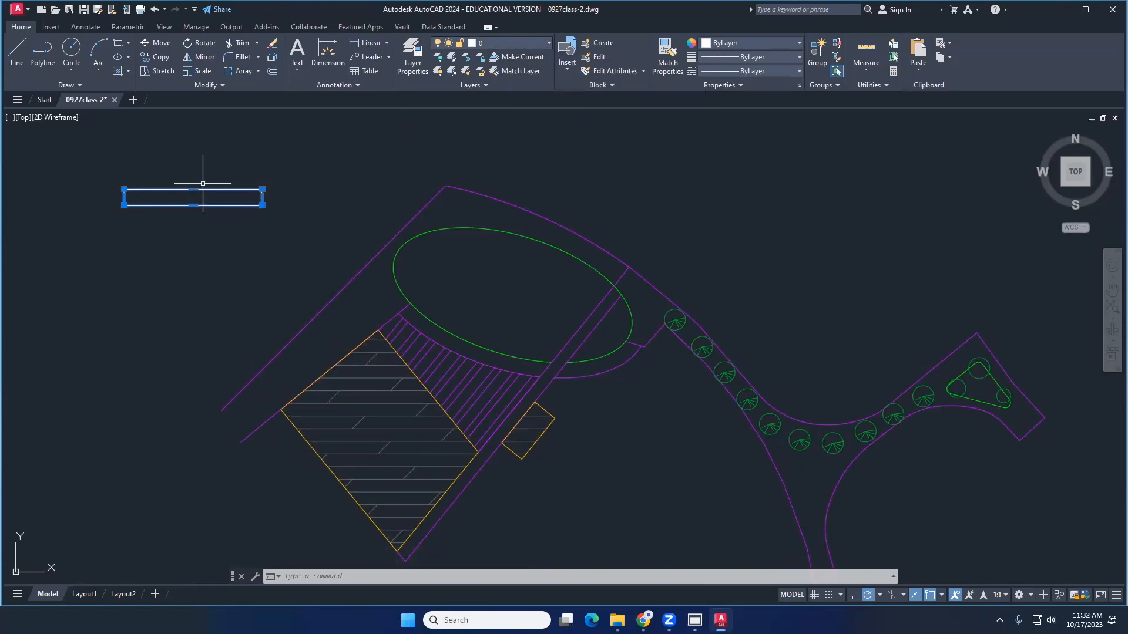
{"action": "left_click", "coordinate": [507, 41]}
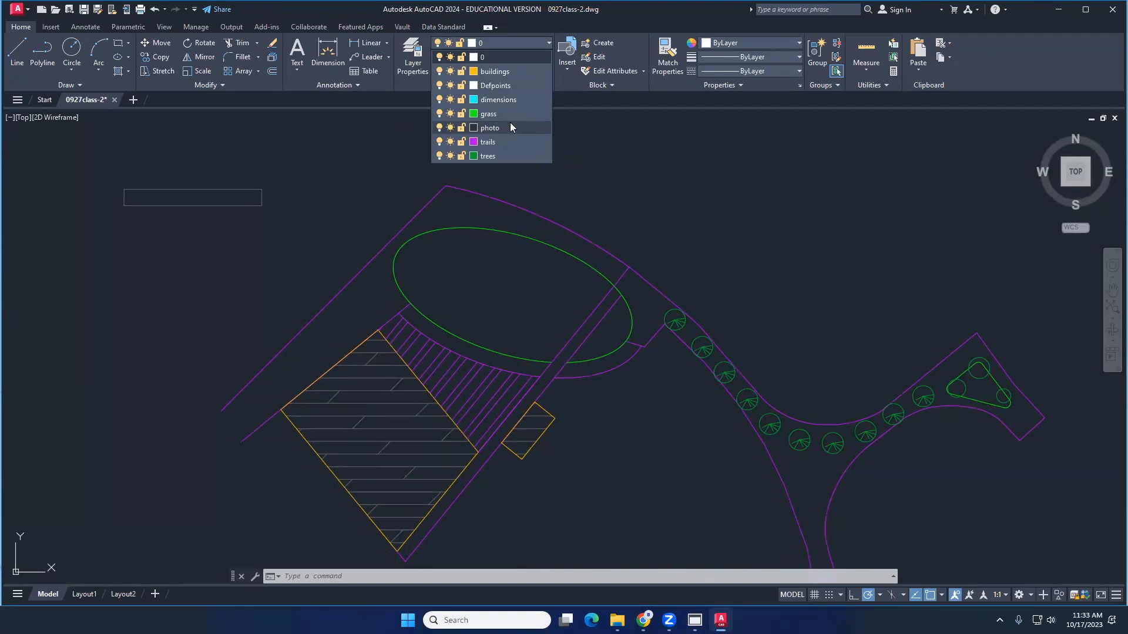
{"action": "left_click", "coordinate": [403, 152]}
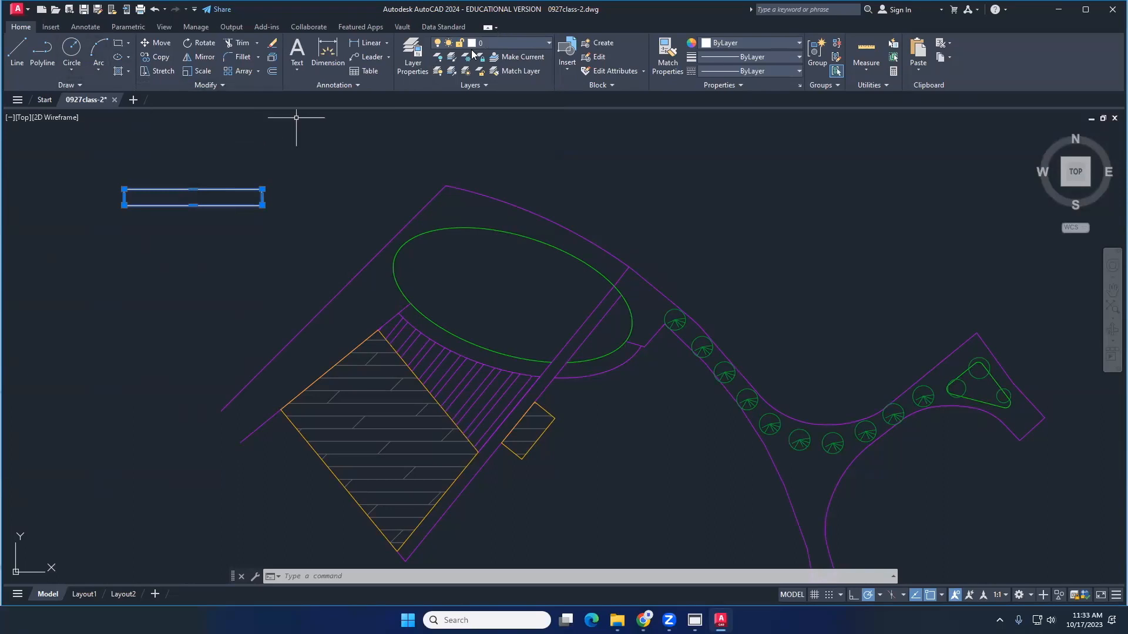
Create a rectangular array of the narrow rectangle, shift it slightly up and to the left, and set its row spacing to about 26'-9"
{"action": "left_click", "coordinate": [244, 73]}
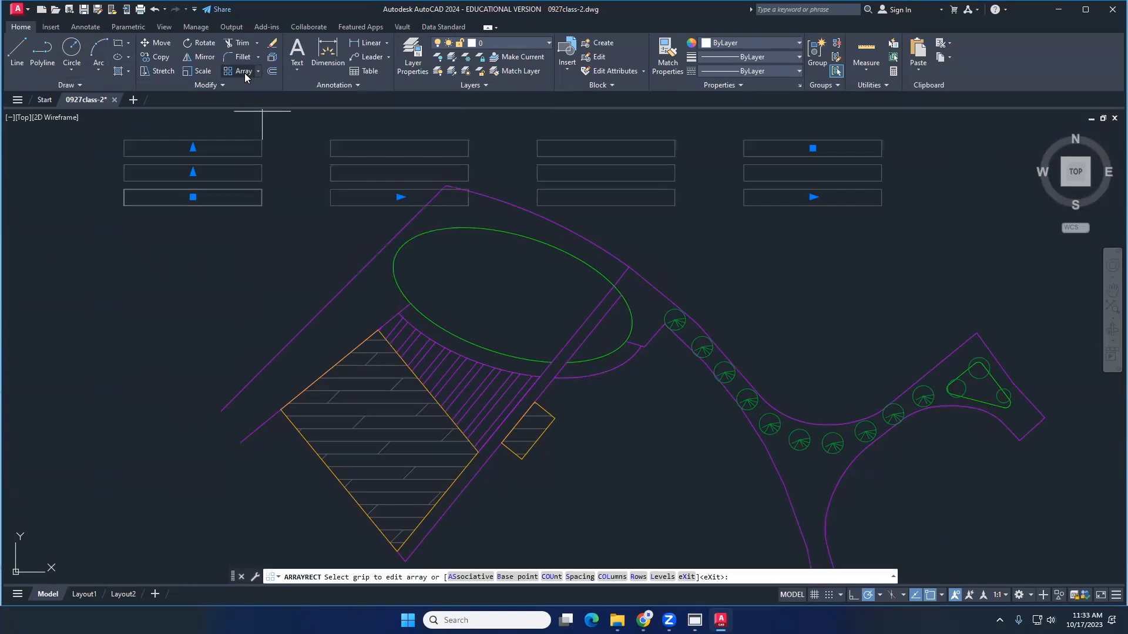
{"action": "left_click", "coordinate": [193, 196]}
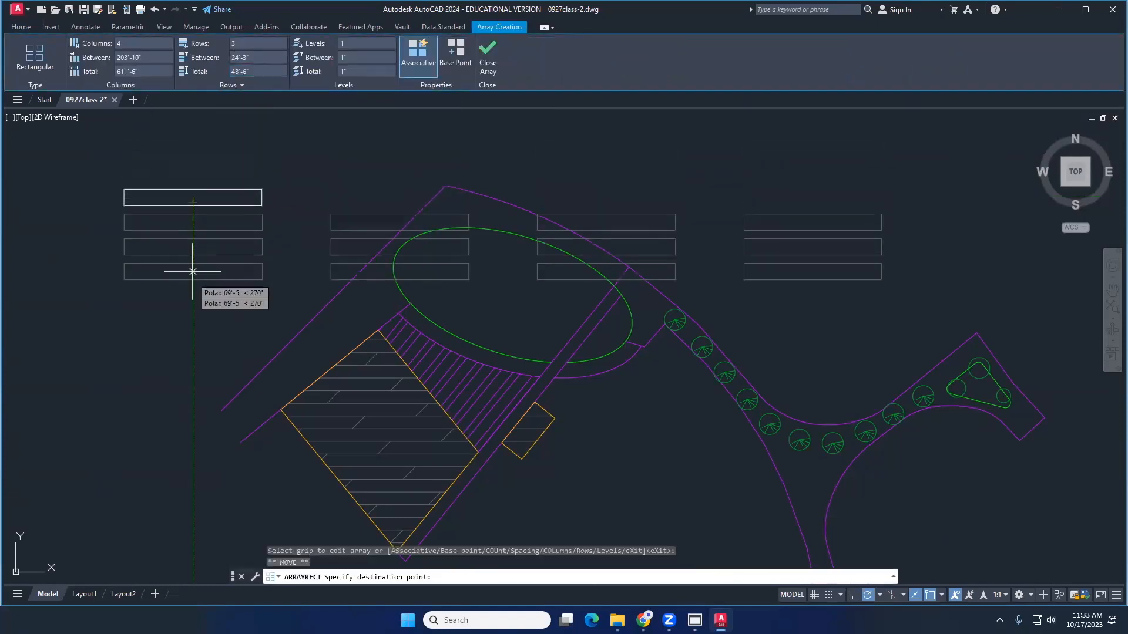
{"action": "left_click", "coordinate": [184, 189]}
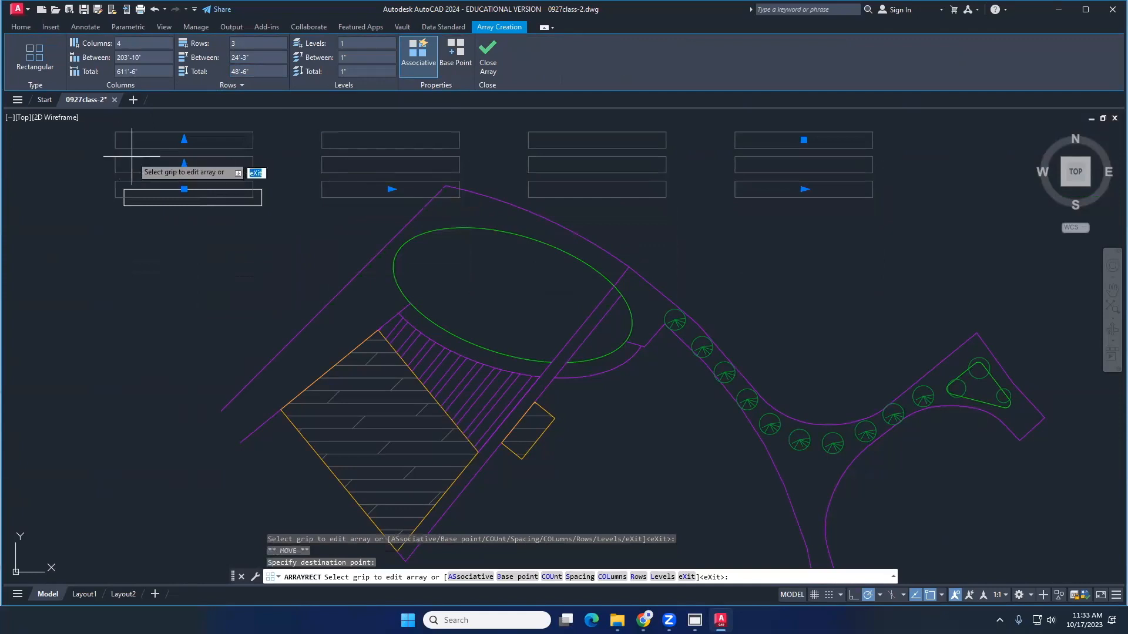
{"action": "left_click", "coordinate": [183, 165]}
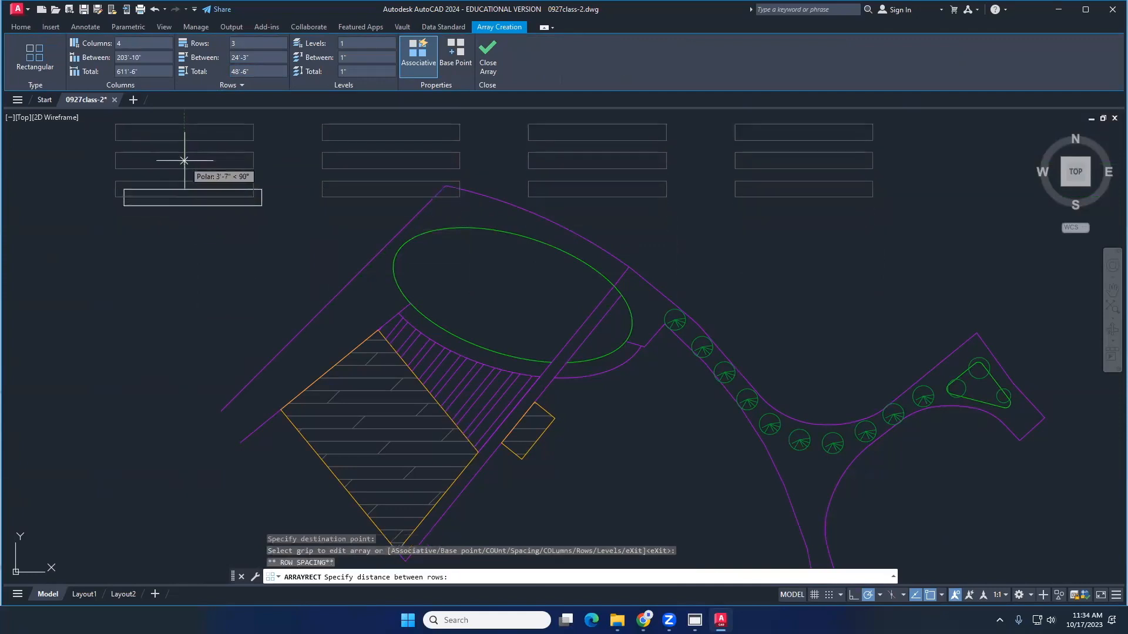
{"action": "left_click", "coordinate": [185, 163]}
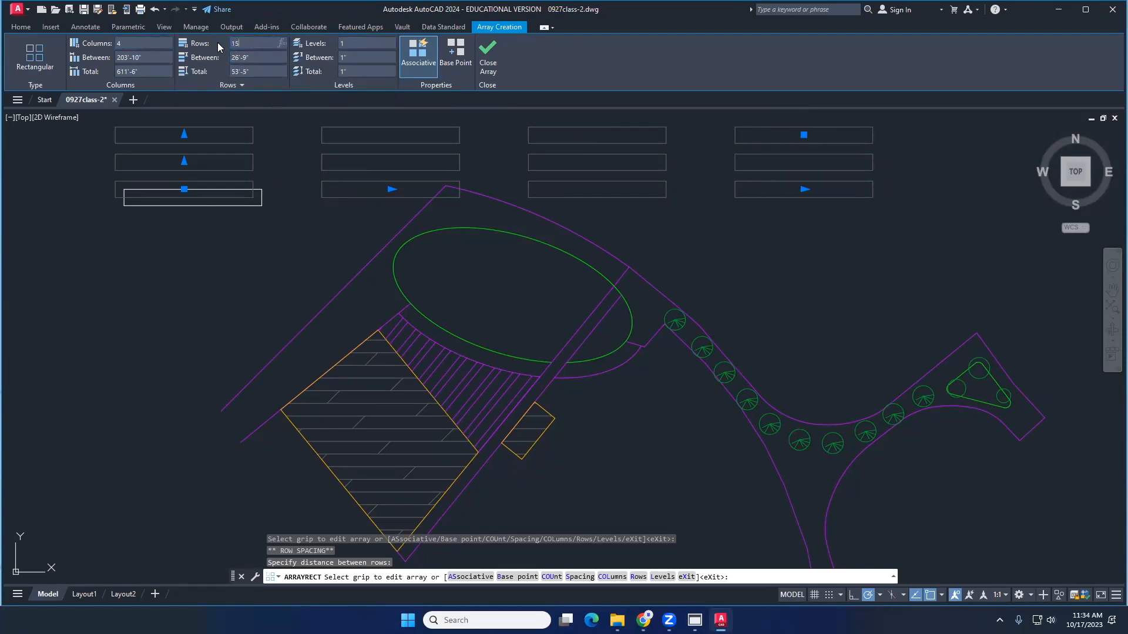
Set the array to 15 rows and 1 column
{"action": "type", "text": "5"}
{"action": "key", "text": "Return"}
{"action": "scroll", "coordinate": [229, 256], "scroll_direction": "down", "scroll_amount": 4}
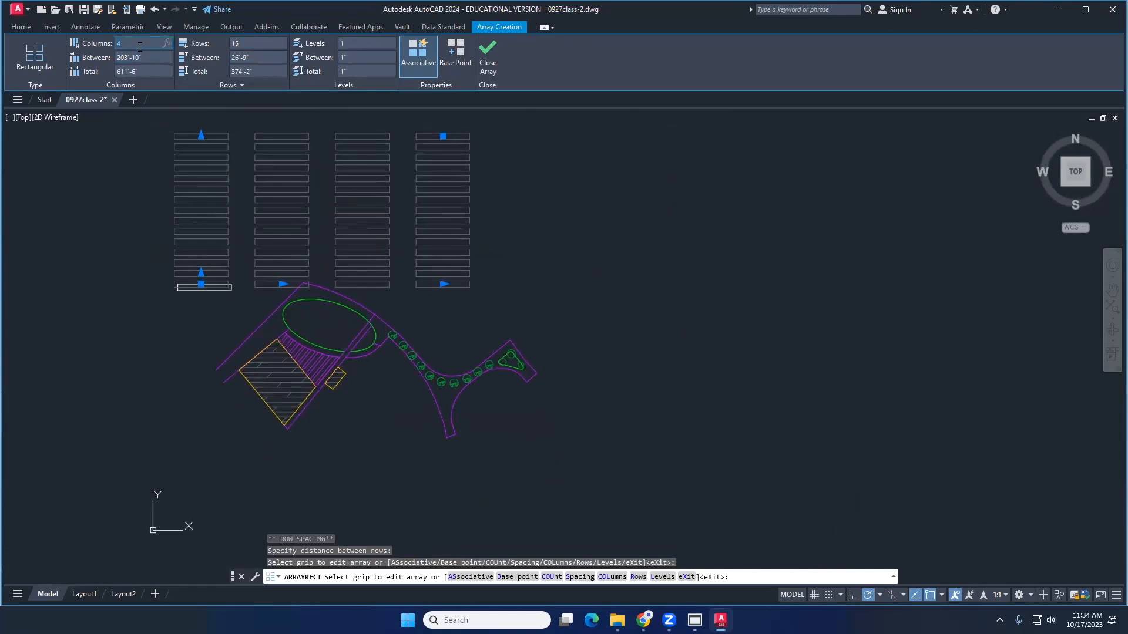
{"action": "key", "text": "Return"}
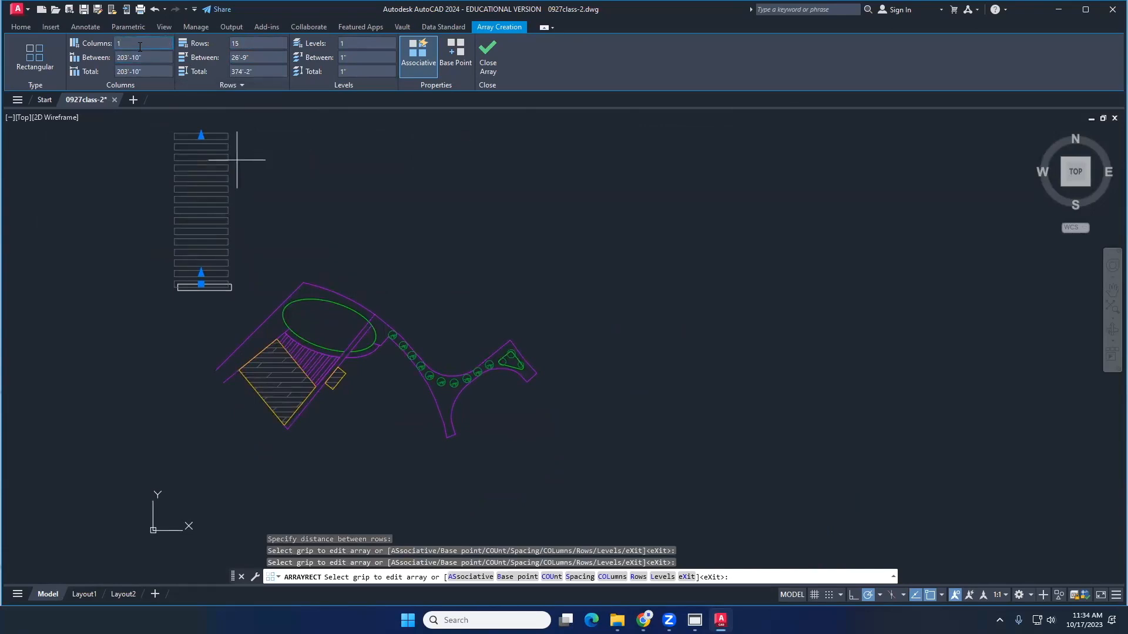
Reduce the array's row spacing to about 24'-7"
{"action": "mouse_move", "coordinate": [244, 219]}
{"action": "middle_mouse_down"}
{"action": "mouse_move", "coordinate": [273, 209]}
{"action": "mouse_move", "coordinate": [282, 241]}
{"action": "middle_mouse_up"}
{"action": "scroll", "coordinate": [310, 272], "scroll_direction": "up", "scroll_amount": 2}
{"action": "middle_click_drag", "start_coordinate": [232, 201], "coordinate": [255, 229]}
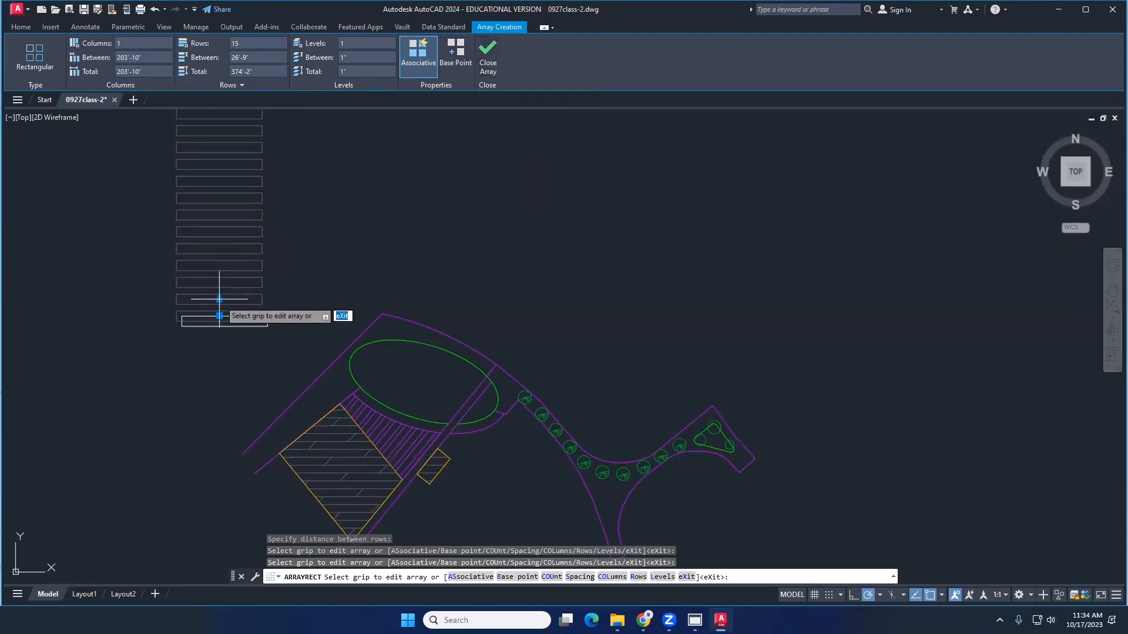
{"action": "left_click", "coordinate": [219, 299]}
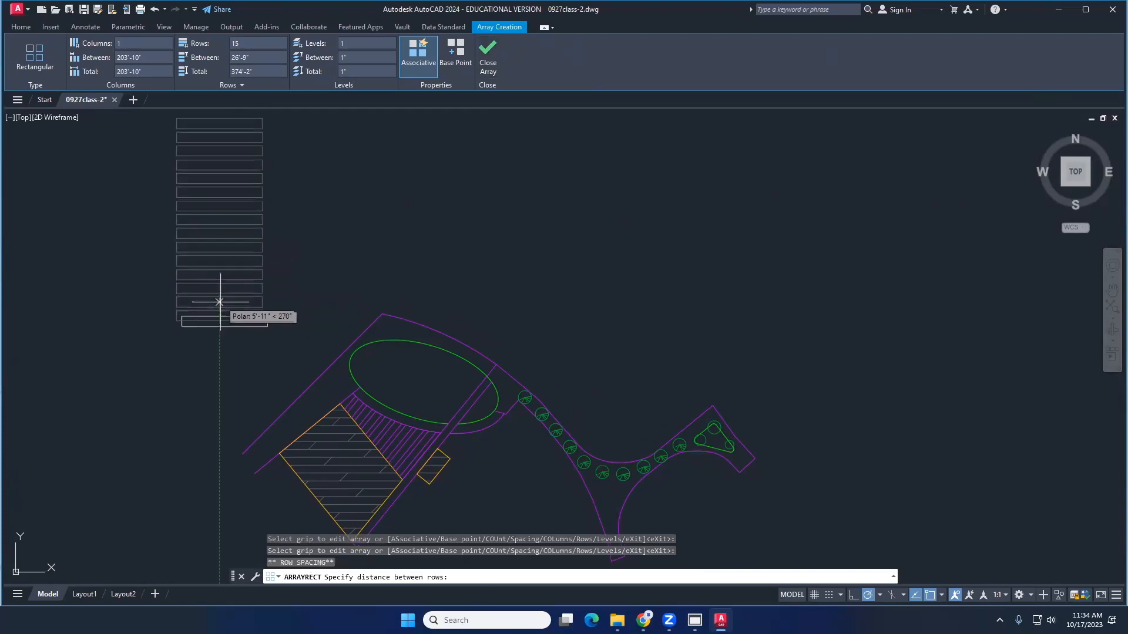
{"action": "left_click", "coordinate": [220, 300]}
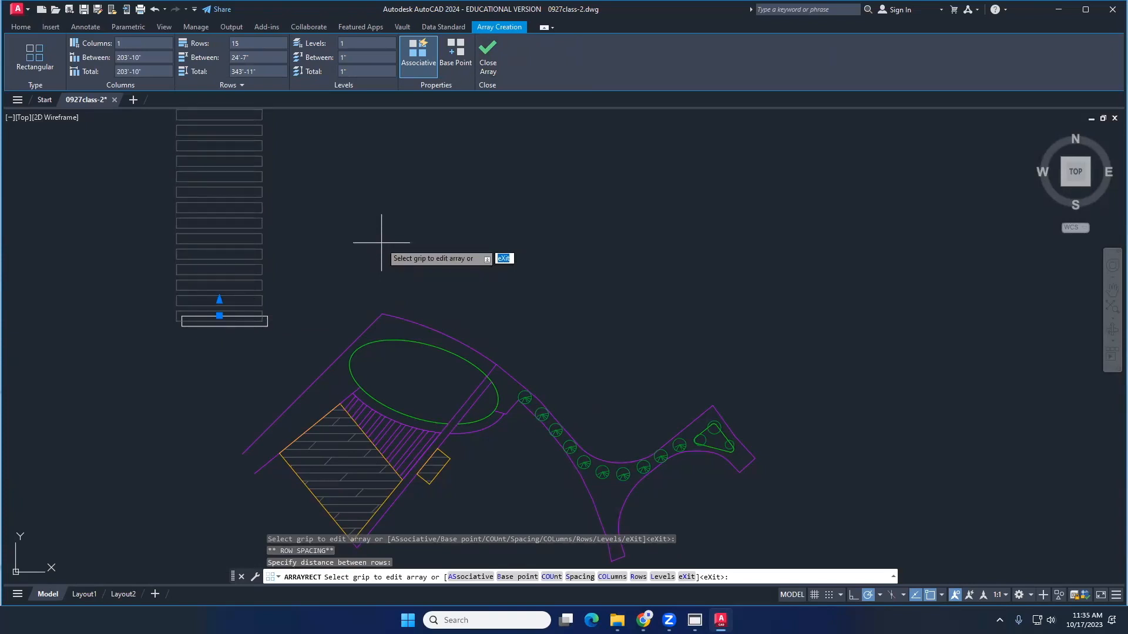
Extend the array upward to 17 rows and finish it
{"action": "middle_click_drag", "start_coordinate": [321, 256], "coordinate": [367, 322]}
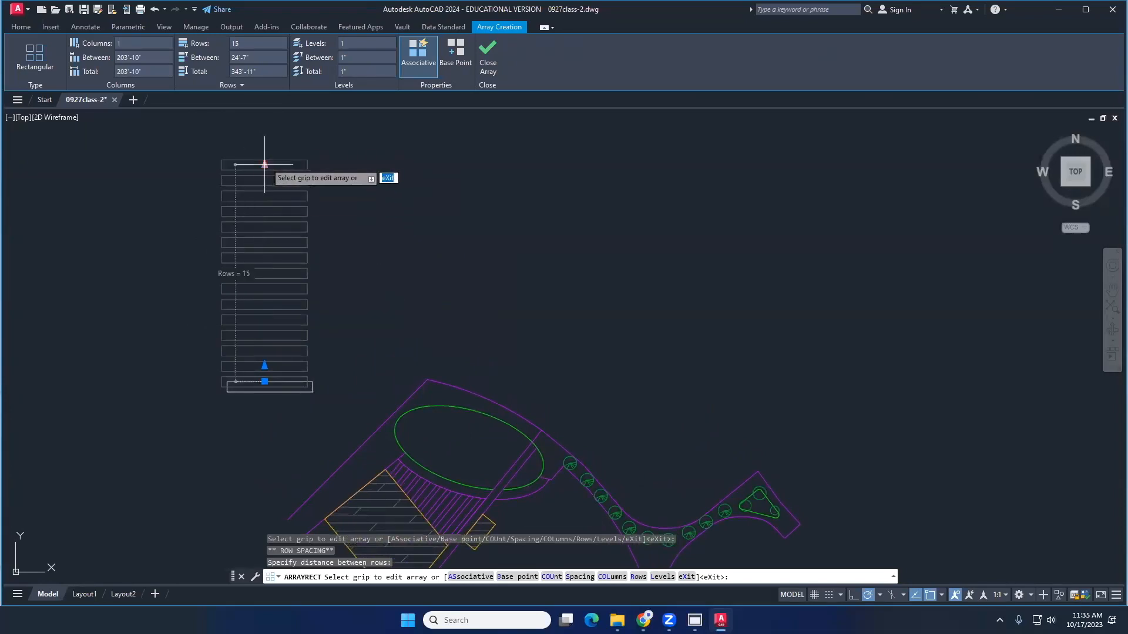
{"action": "left_click", "coordinate": [264, 164]}
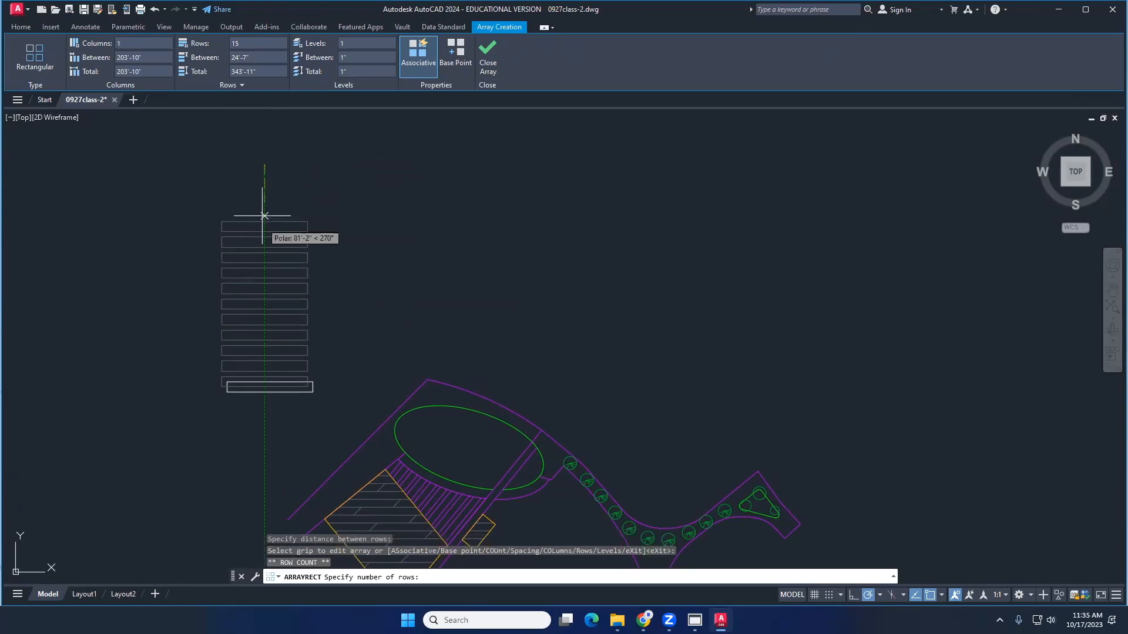
{"action": "middle_click_drag", "start_coordinate": [268, 152], "coordinate": [274, 218]}
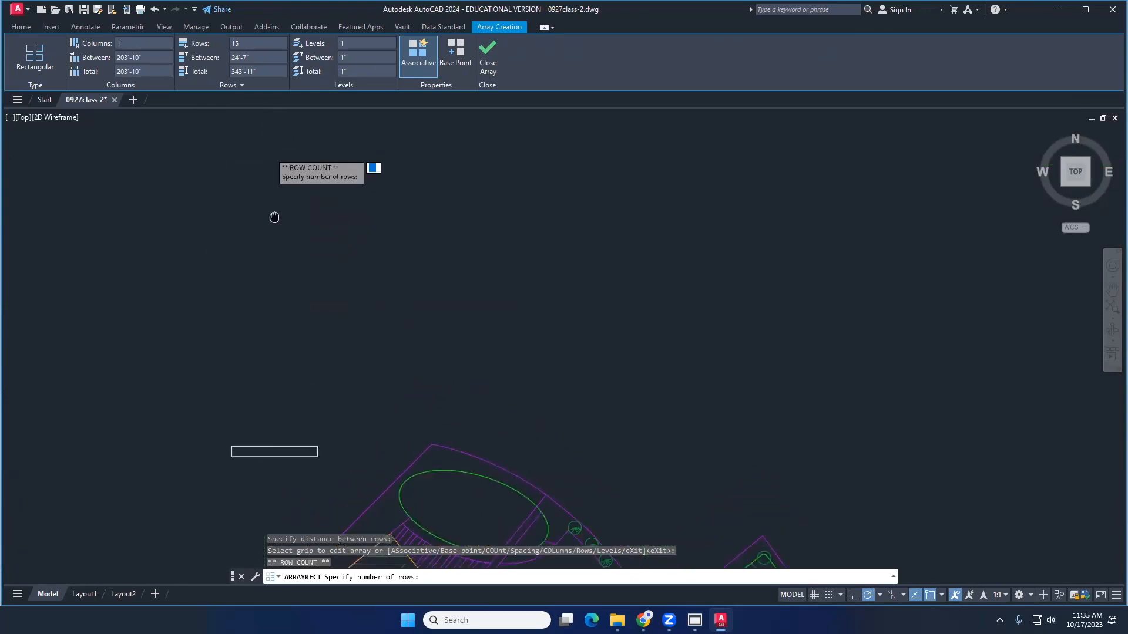
{"action": "left_click", "coordinate": [272, 192]}
{"action": "middle_click_drag", "start_coordinate": [370, 265], "coordinate": [398, 206]}
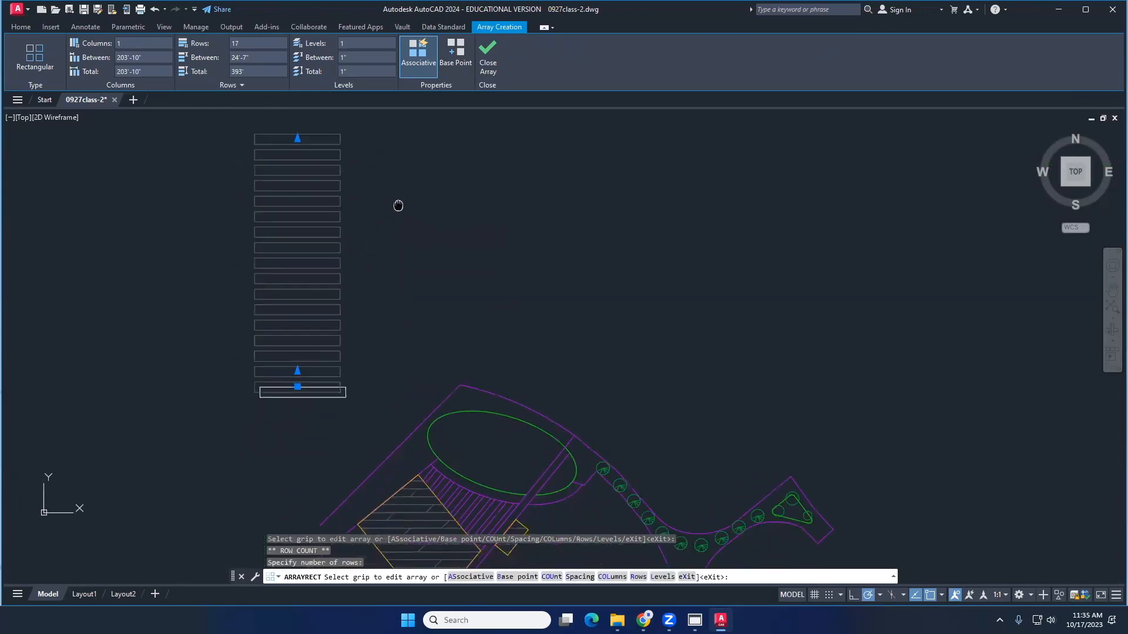
{"action": "left_click", "coordinate": [487, 59]}
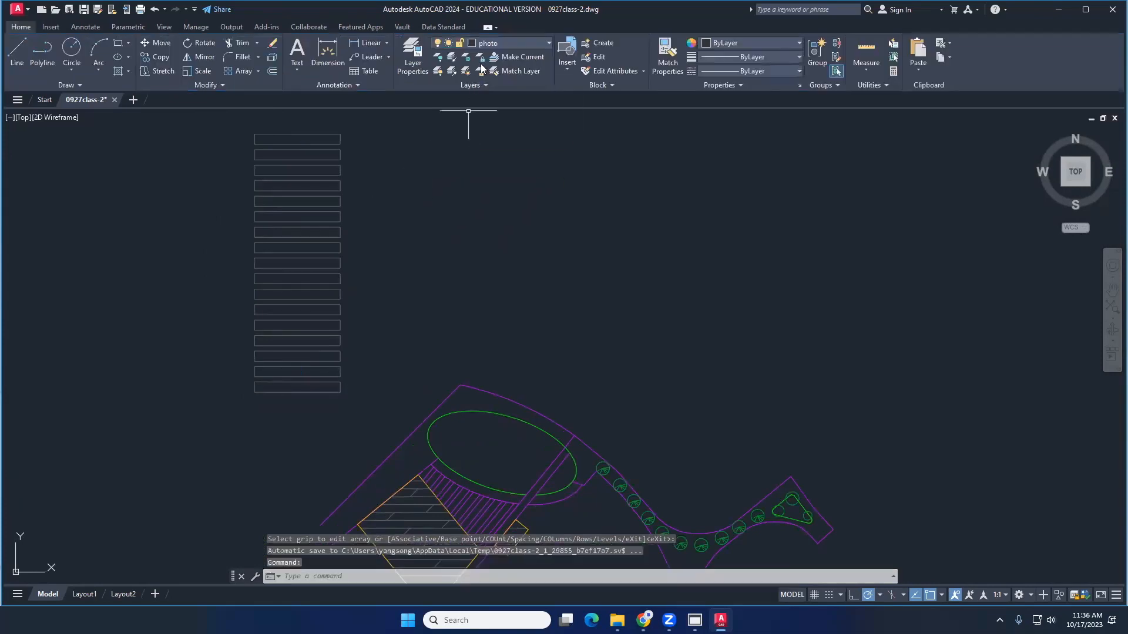
Move the striped array by its lower-left corner to an open spot beside the plan's upper-left edge
{"action": "left_click", "coordinate": [296, 299]}
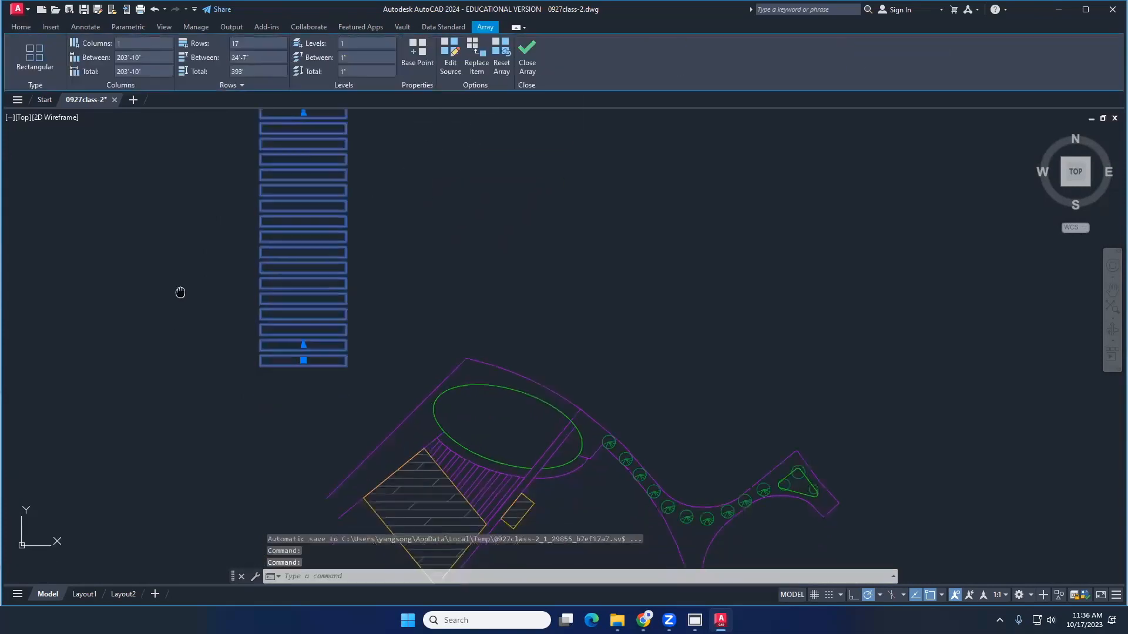
{"action": "left_click", "coordinate": [25, 28]}
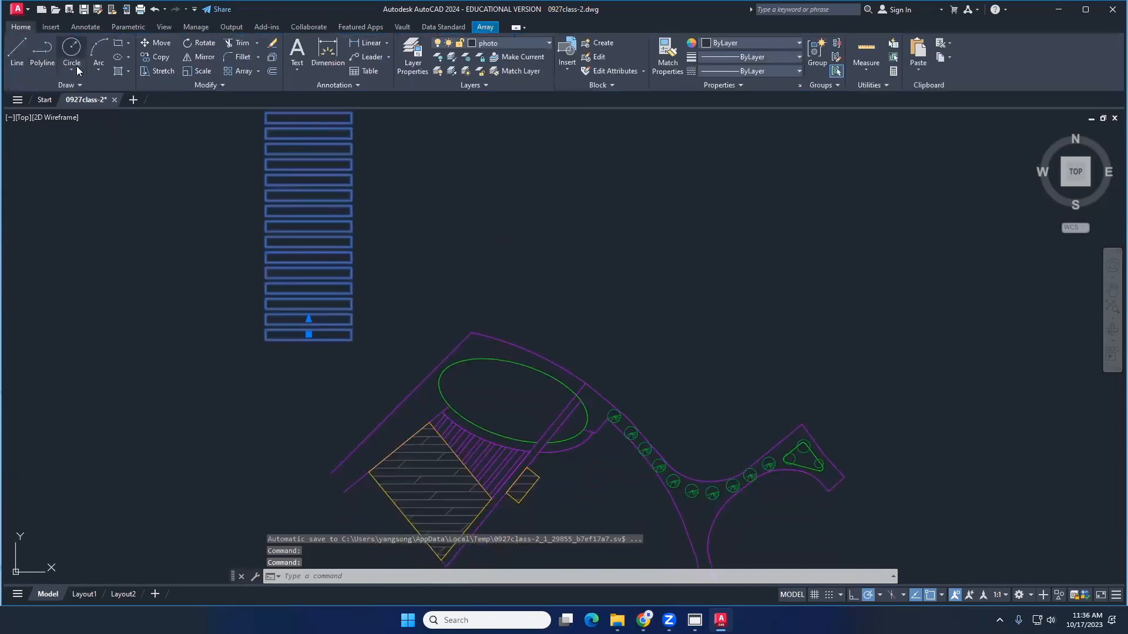
{"action": "left_click", "coordinate": [152, 45]}
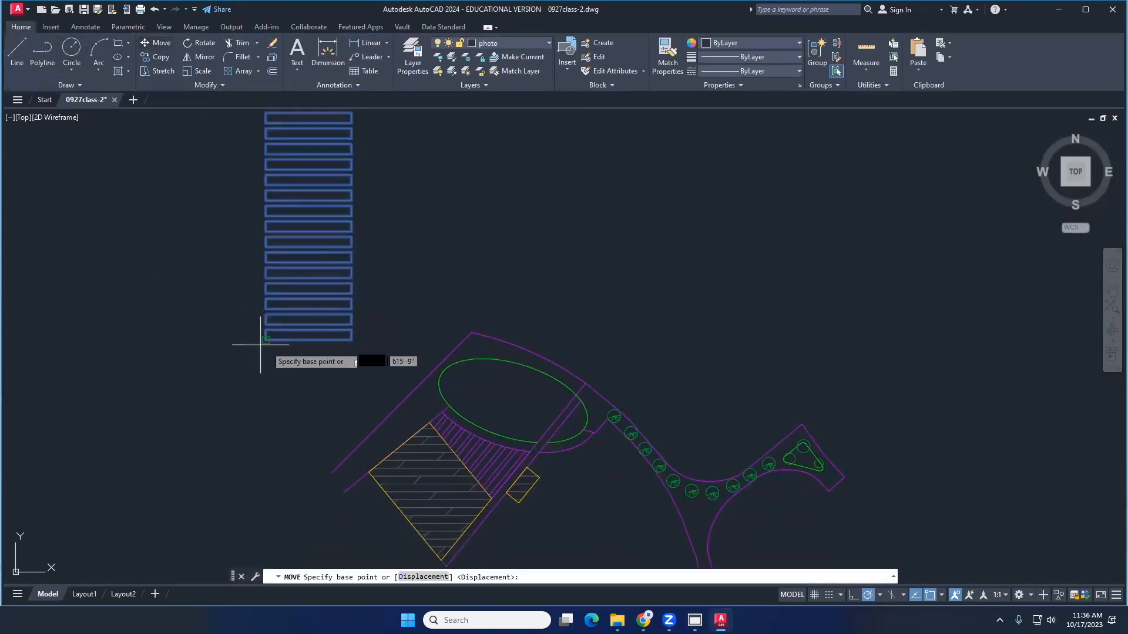
{"action": "left_click", "coordinate": [265, 339]}
{"action": "middle_click_drag", "start_coordinate": [363, 419], "coordinate": [410, 326]}
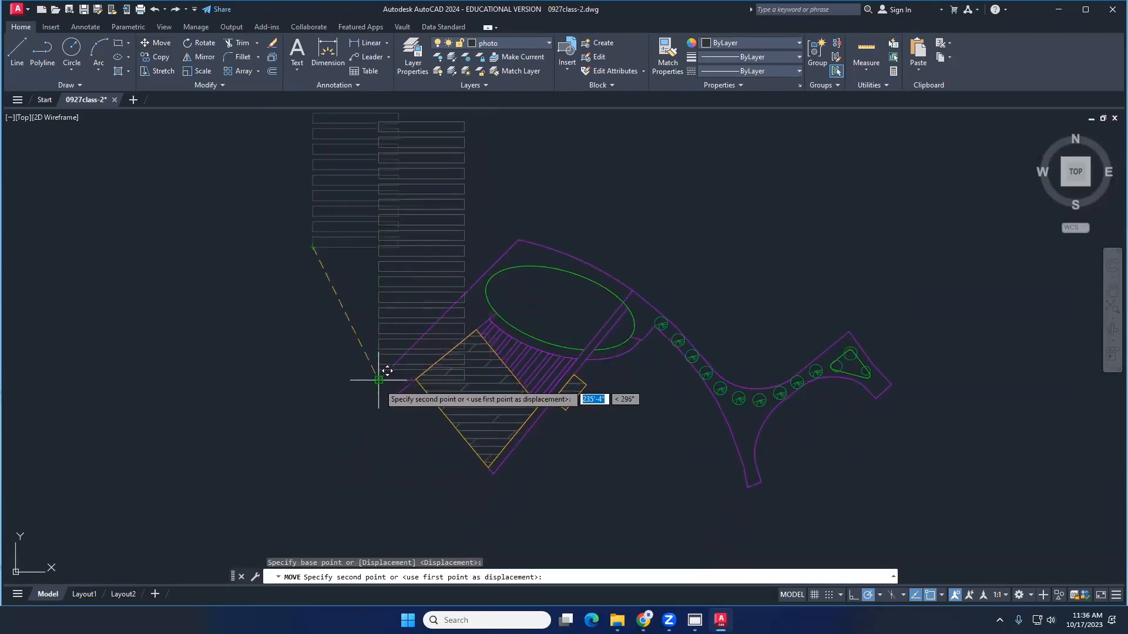
{"action": "left_click", "coordinate": [249, 345]}
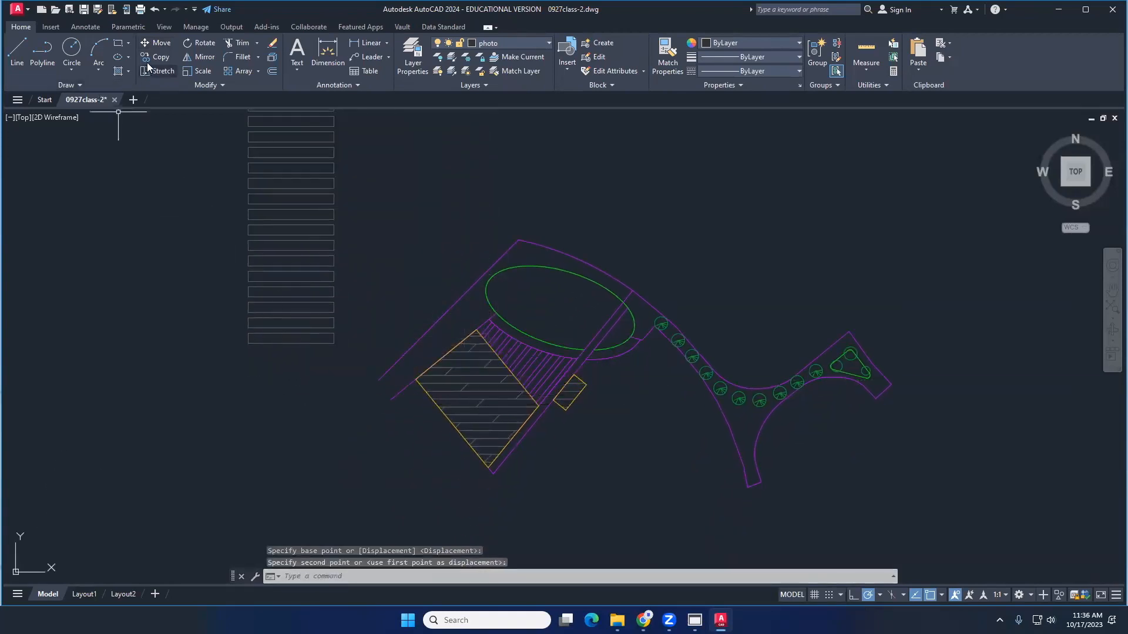
Move the array by its lower-right corner onto the lower endpoint of the purple line that continues the hatched building's upper-left edge
{"action": "left_click", "coordinate": [157, 43]}
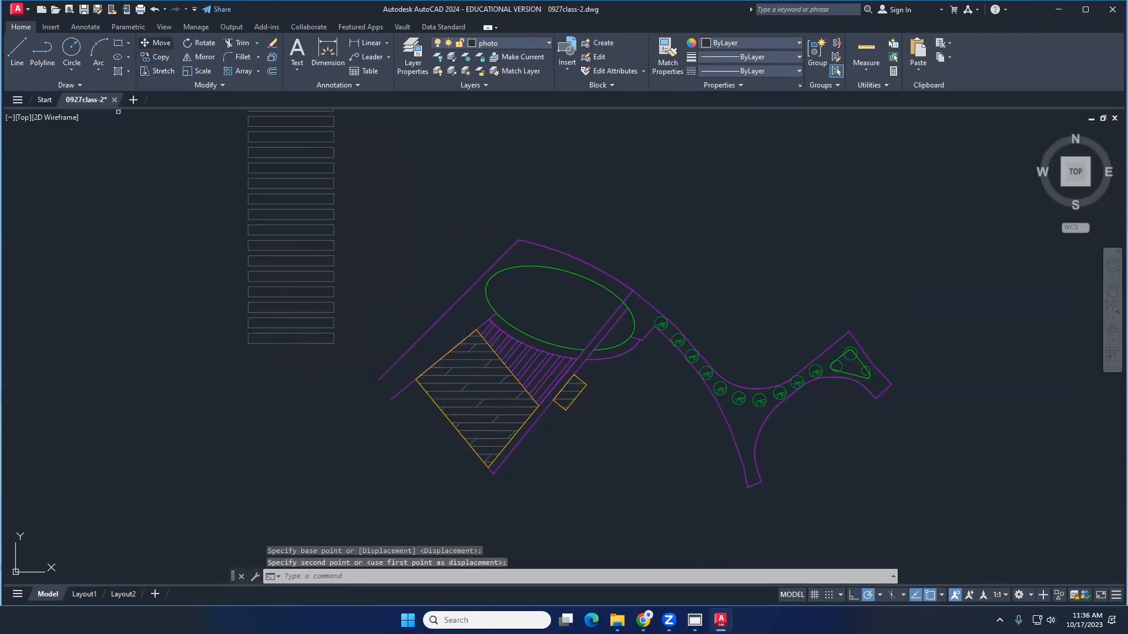
{"action": "left_click", "coordinate": [311, 343]}
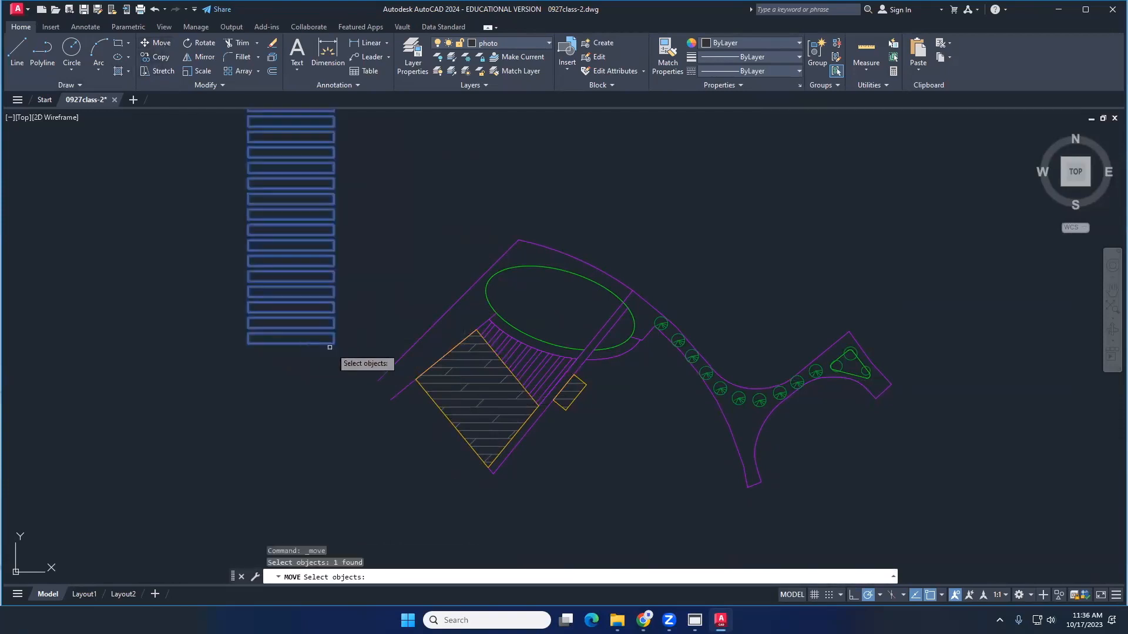
{"action": "key", "text": "Return"}
{"action": "left_click", "coordinate": [334, 343]}
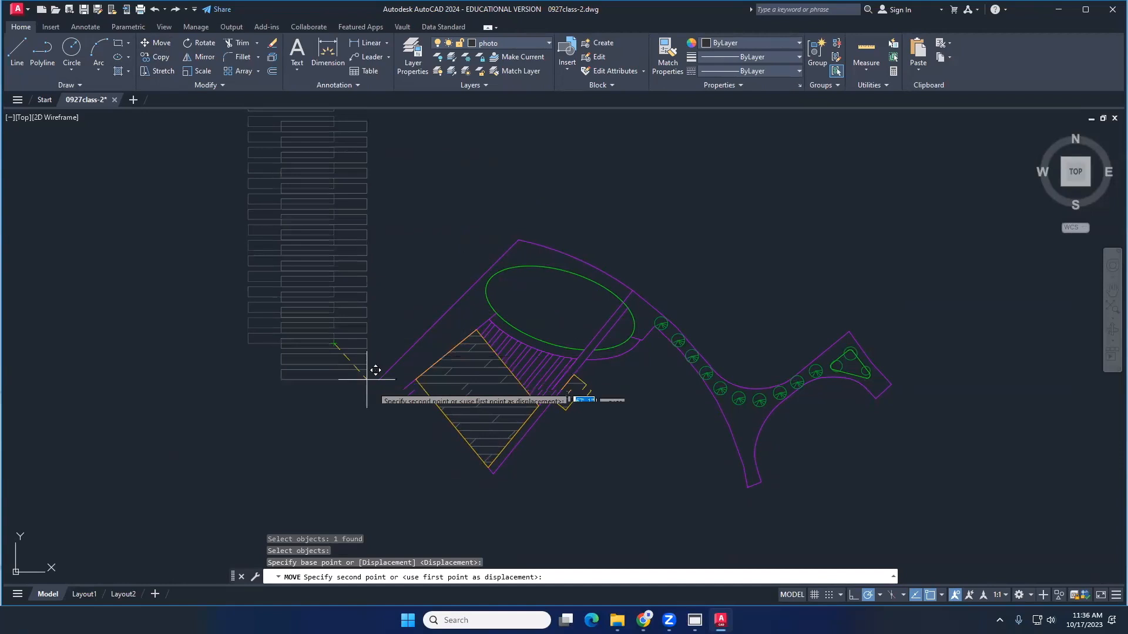
{"action": "left_click", "coordinate": [391, 400]}
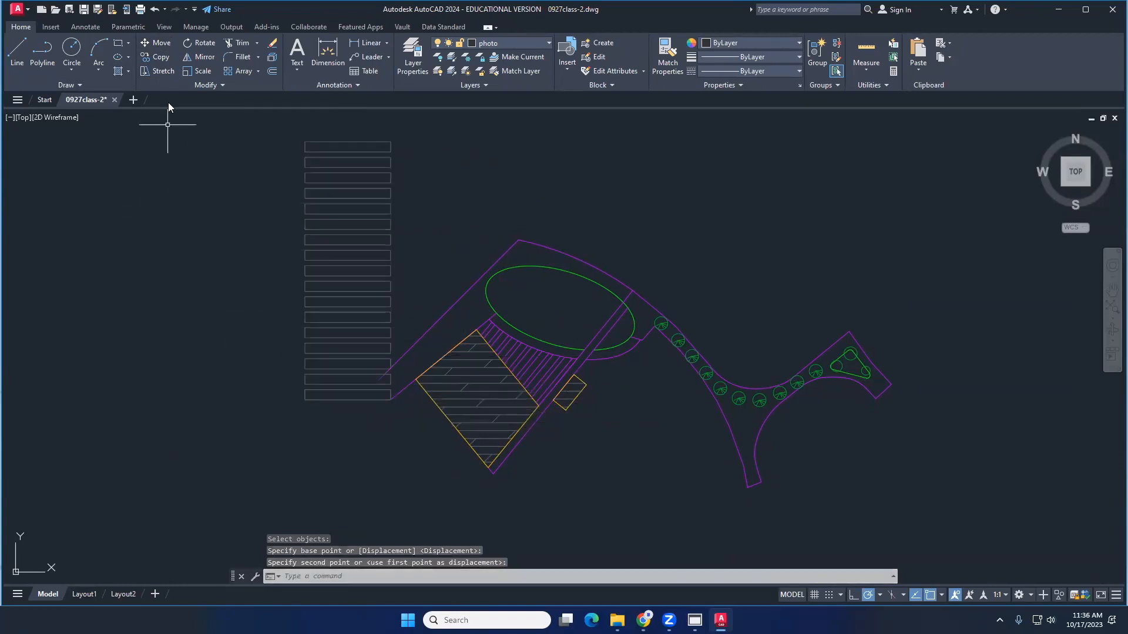
Rotate the array clockwise about its lower-right corner so it lies along the hatched building's upper-left edge
{"action": "left_click", "coordinate": [197, 44]}
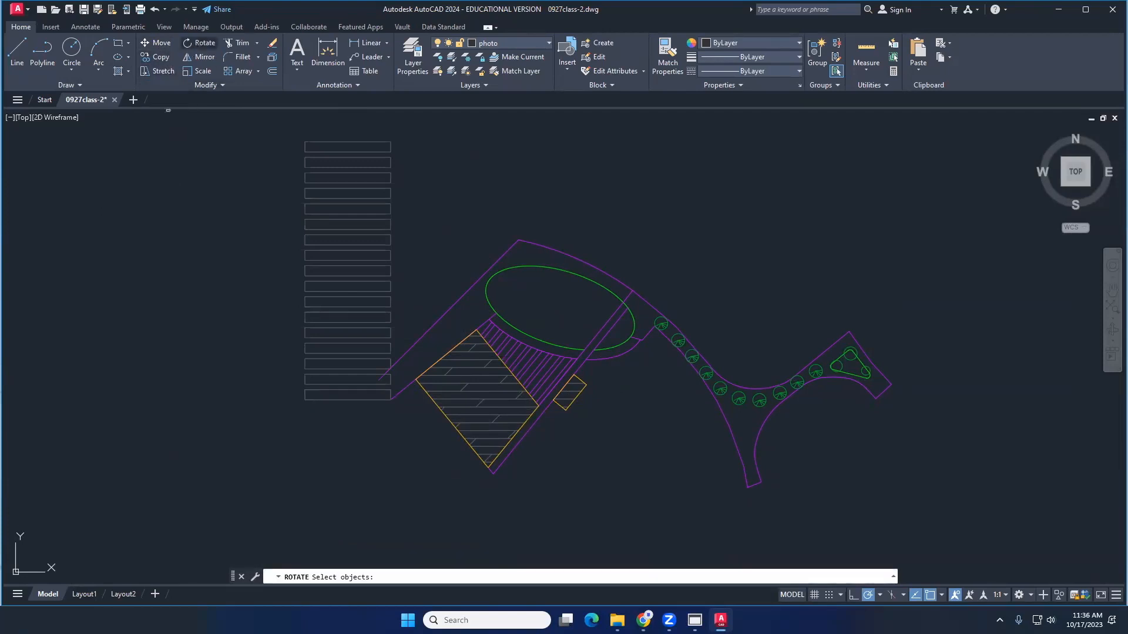
{"action": "left_click", "coordinate": [343, 360]}
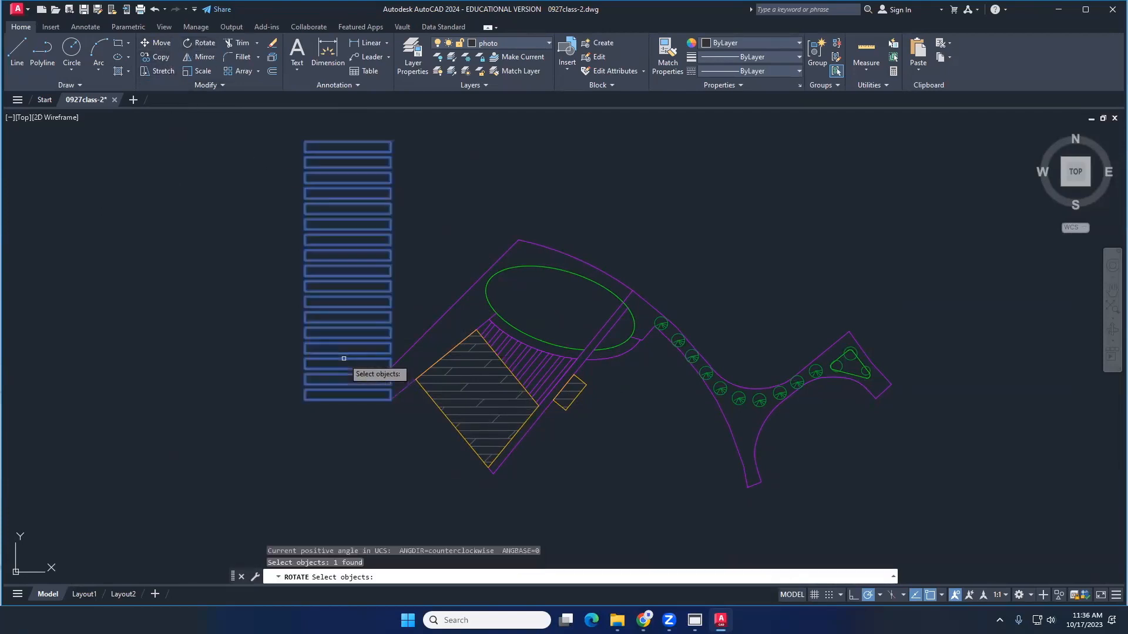
{"action": "key", "text": "Return"}
{"action": "left_click", "coordinate": [382, 400]}
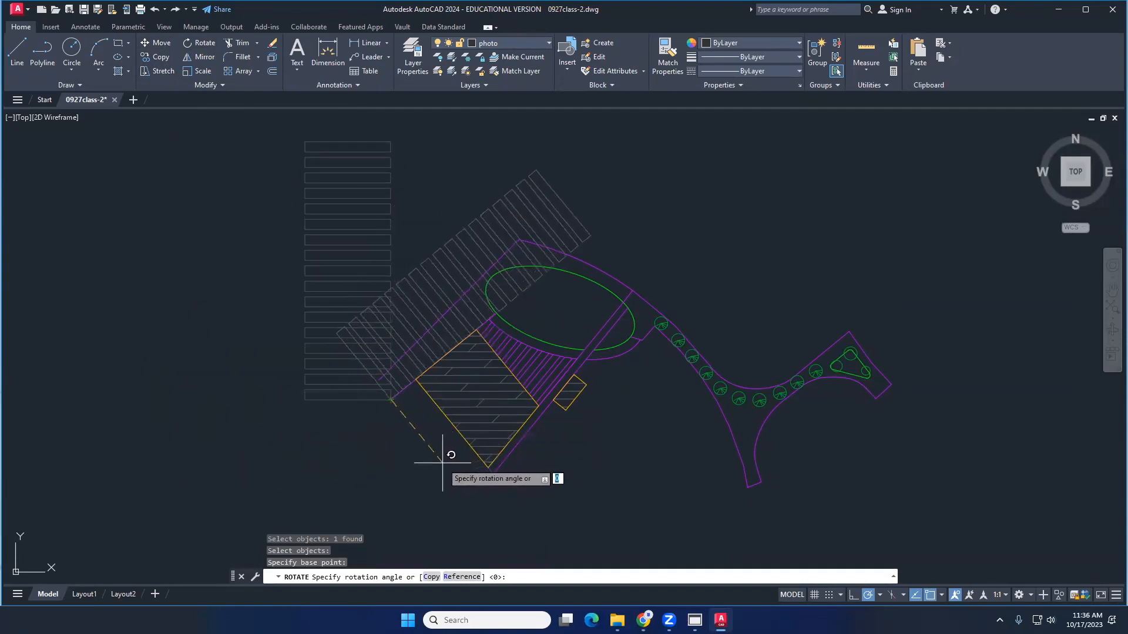
{"action": "key", "text": "Escape"}
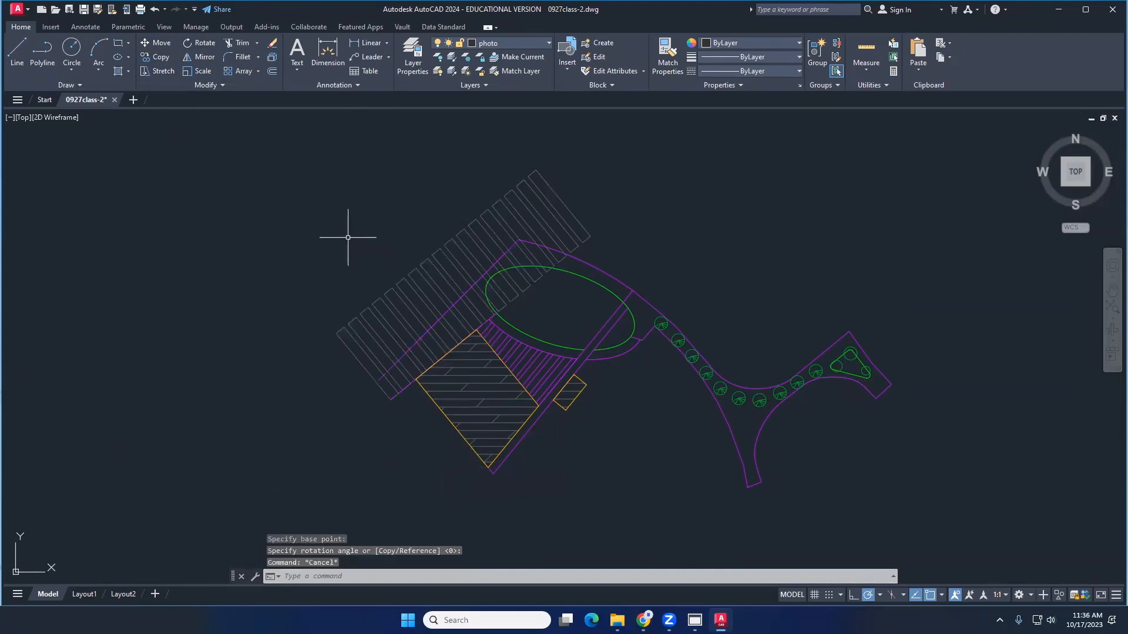
{"action": "left_click", "coordinate": [425, 280]}
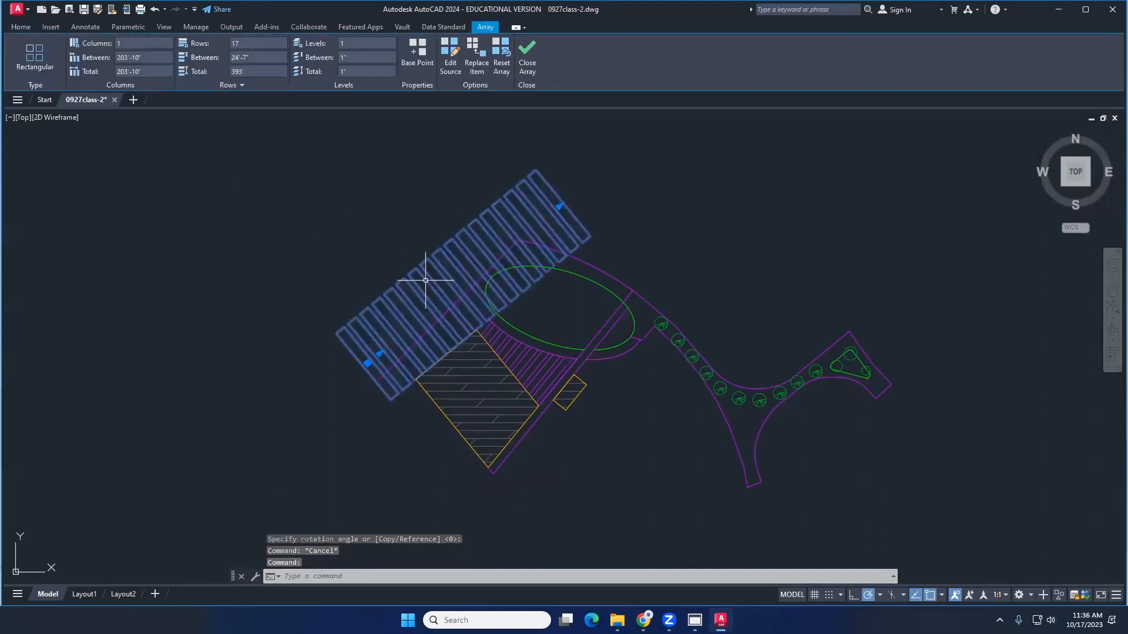
{"action": "left_click", "coordinate": [24, 28]}
{"action": "key", "text": "Escape"}
{"action": "scroll", "coordinate": [542, 330], "scroll_direction": "up", "scroll_amount": 3}
{"action": "scroll", "coordinate": [542, 330], "scroll_direction": "down", "scroll_amount": 4}
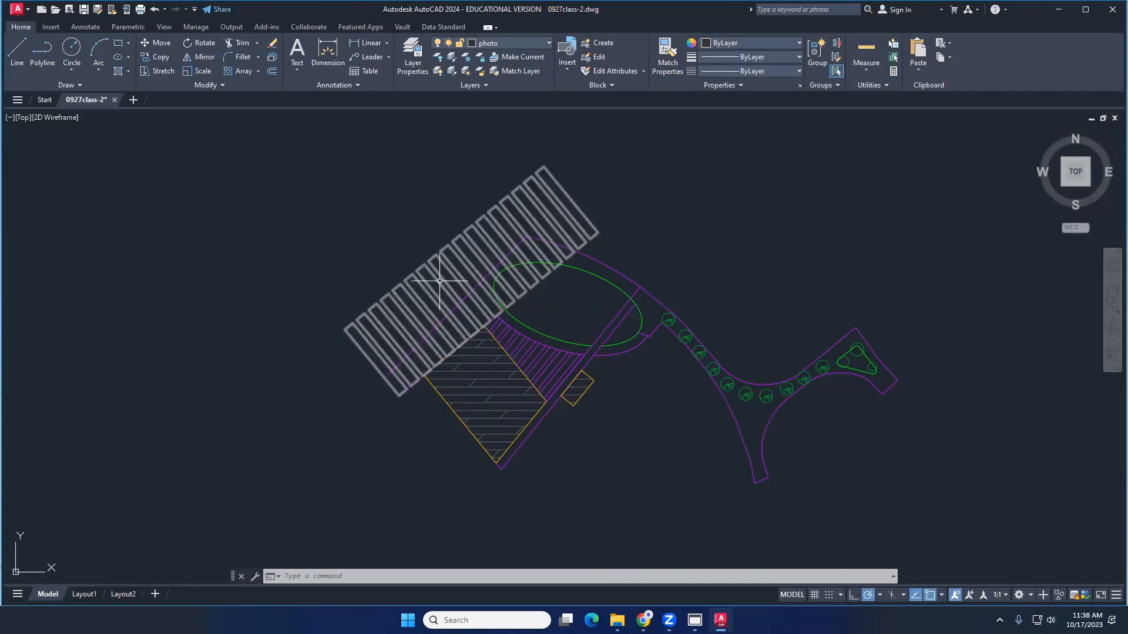
{"action": "left_click", "coordinate": [440, 282]}
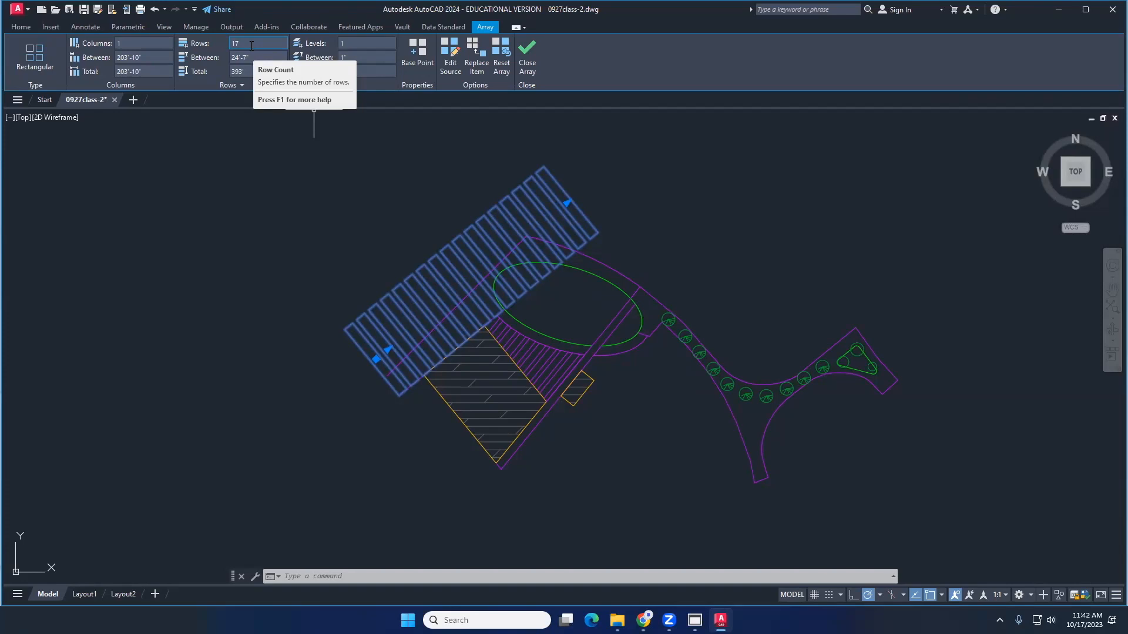
{"action": "key", "text": "Escape"}
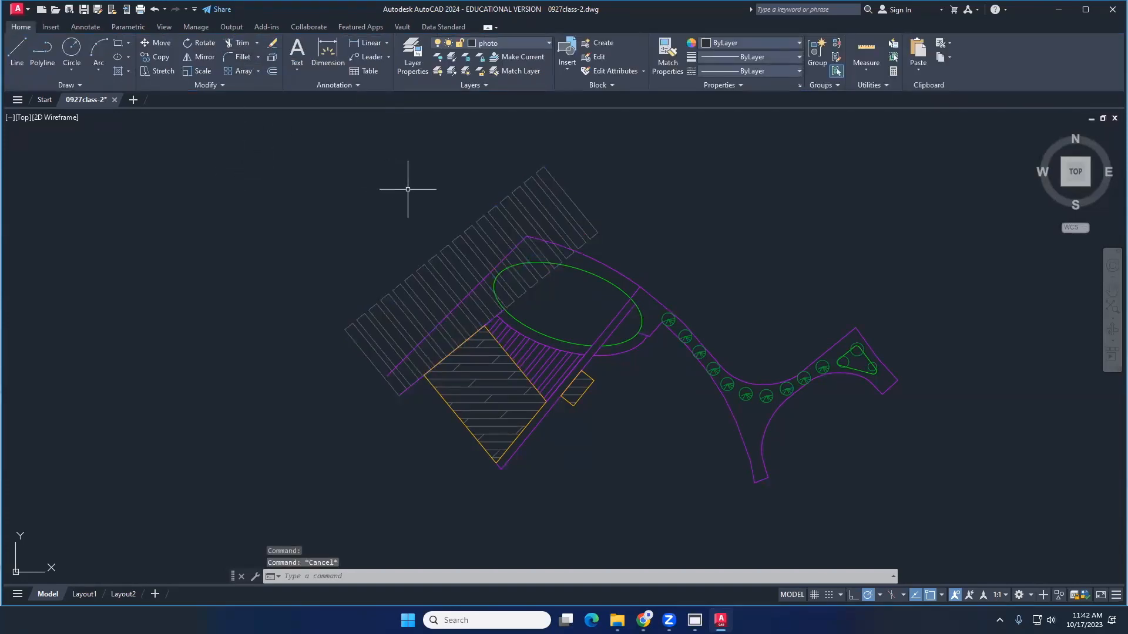
Explode the rotated array into separate rectangles
{"action": "left_click", "coordinate": [573, 201]}
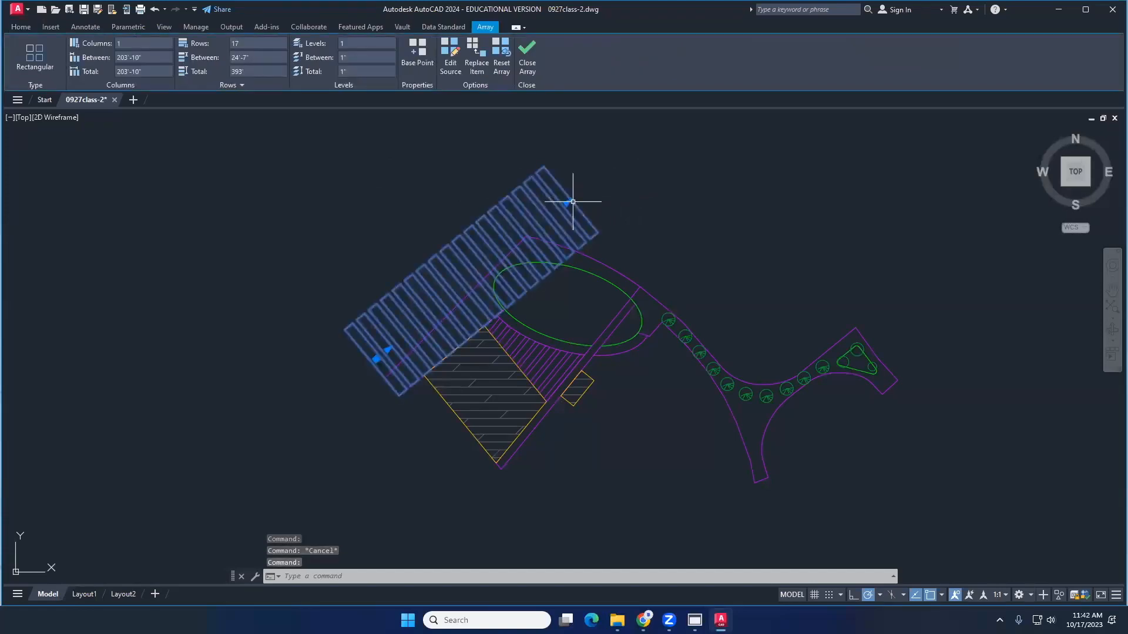
{"action": "left_click", "coordinate": [21, 27]}
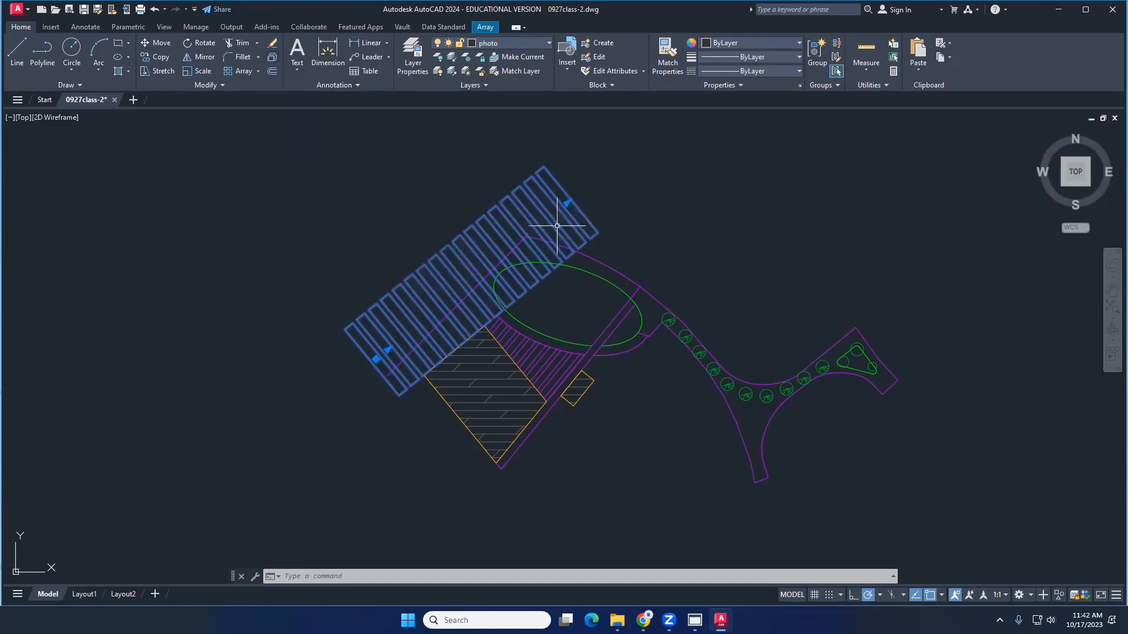
{"action": "left_click", "coordinate": [274, 61]}
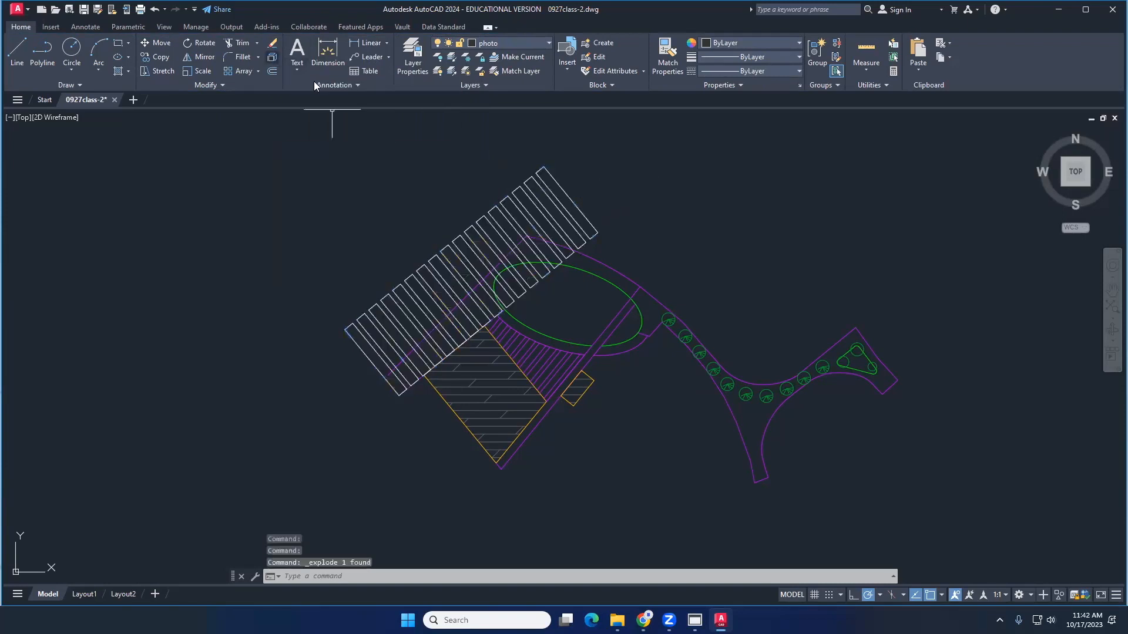
Trim away the portions of the strips' long sides that fall inside the green ellipse
{"action": "scroll", "coordinate": [574, 233], "scroll_direction": "up", "scroll_amount": 3}
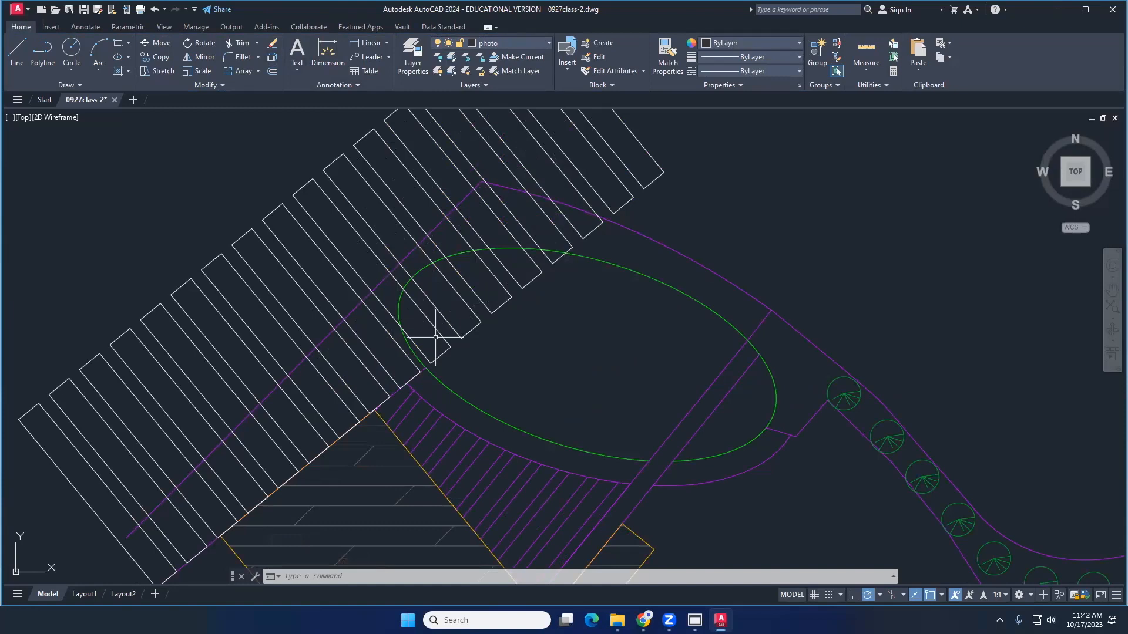
{"action": "scroll", "coordinate": [436, 337], "scroll_direction": "down", "scroll_amount": 2}
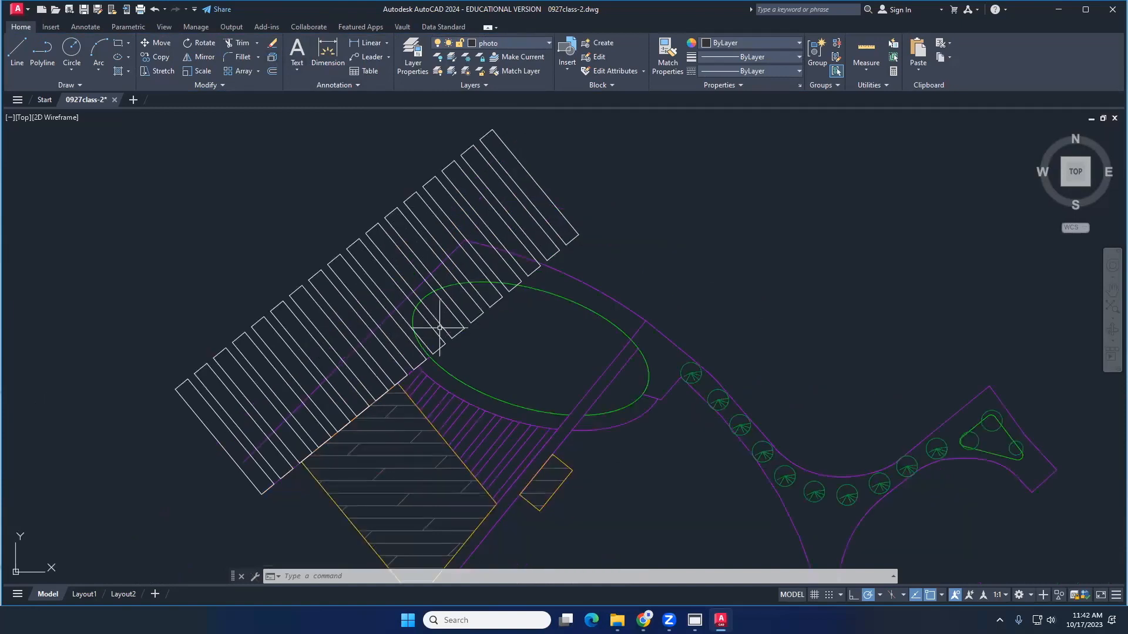
{"action": "left_click", "coordinate": [230, 43]}
{"action": "scroll", "coordinate": [438, 284], "scroll_direction": "up", "scroll_amount": 5}
{"action": "left_click", "coordinate": [470, 317]}
{"action": "left_click", "coordinate": [639, 314]}
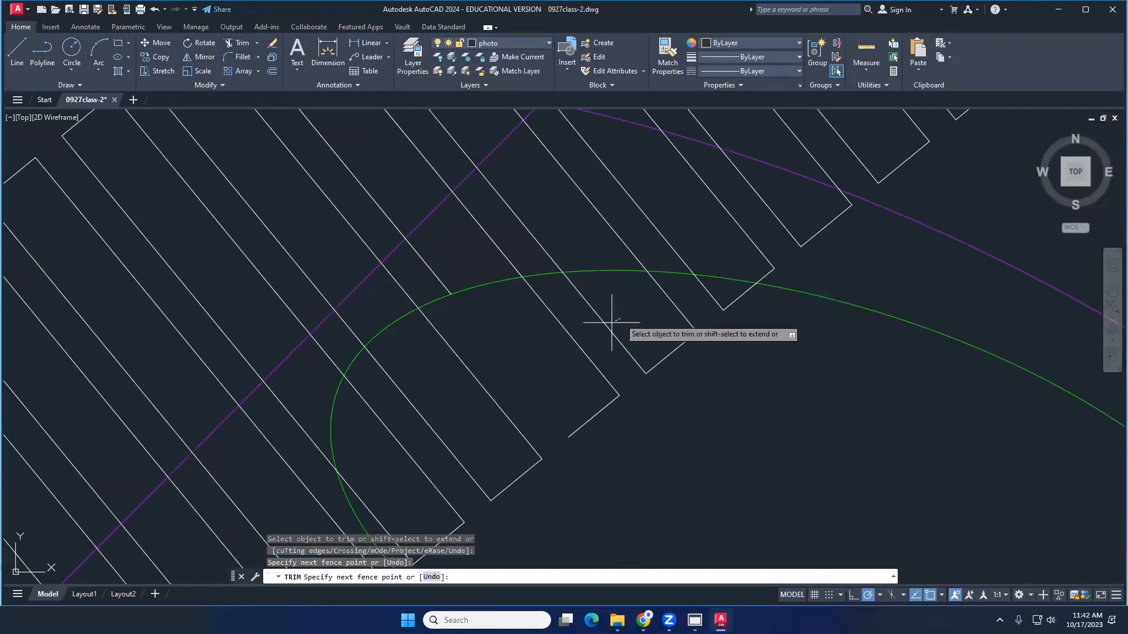
{"action": "left_click", "coordinate": [562, 342]}
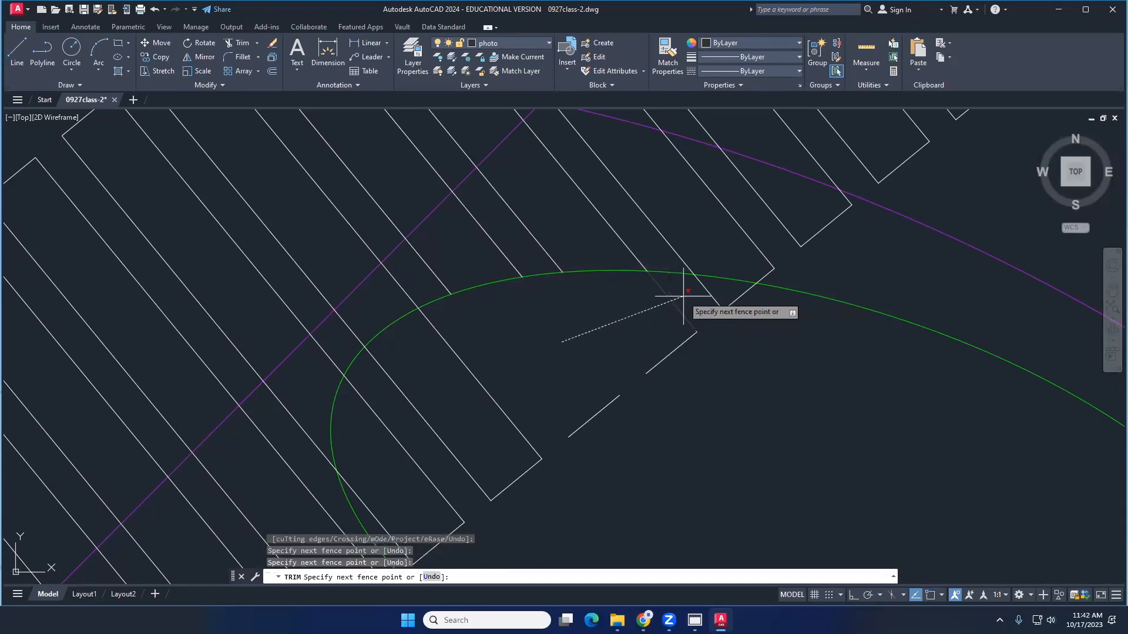
{"action": "left_click", "coordinate": [704, 294]}
{"action": "key", "text": "Return"}
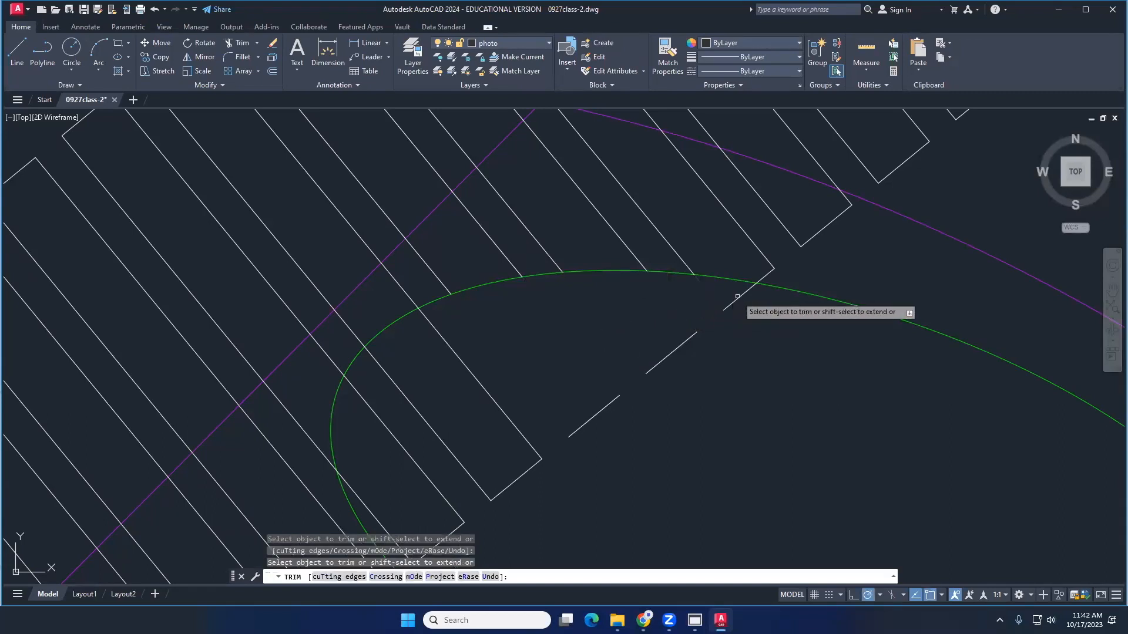
{"action": "scroll", "coordinate": [590, 352], "scroll_direction": "down", "scroll_amount": 5}
{"action": "left_click_drag", "start_coordinate": [590, 351], "coordinate": [540, 396]}
{"action": "left_click", "coordinate": [540, 397]}
{"action": "middle_click_drag", "start_coordinate": [543, 418], "coordinate": [562, 302]}
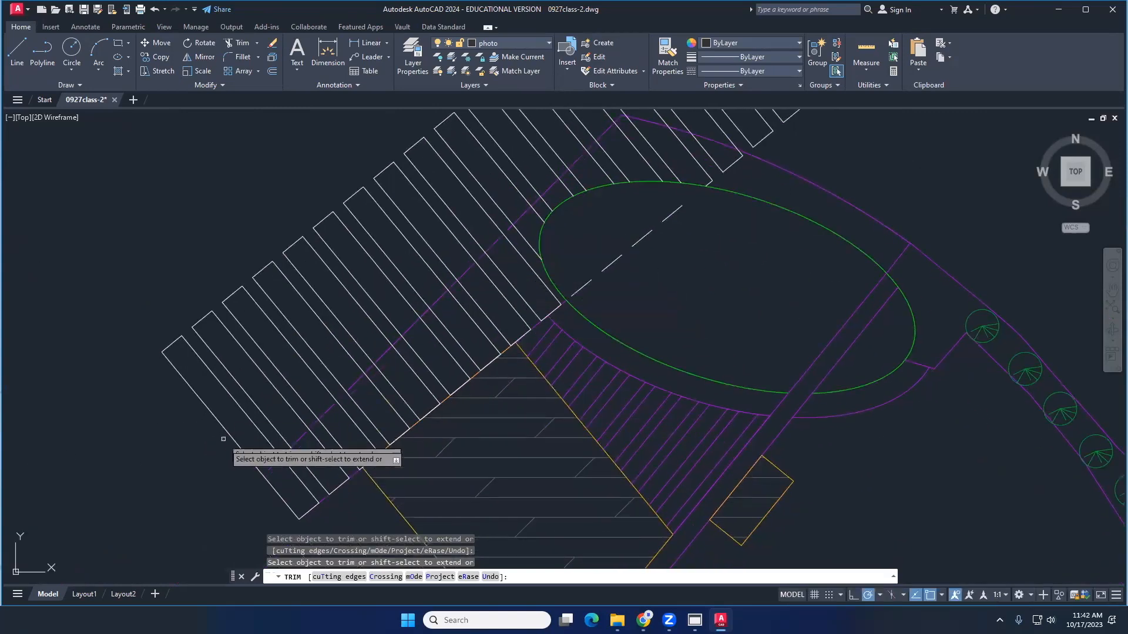
Trim the strips' long sides beyond the lower half of the straight purple boundary on the plan's upper-left side
{"action": "left_click", "coordinate": [231, 458]}
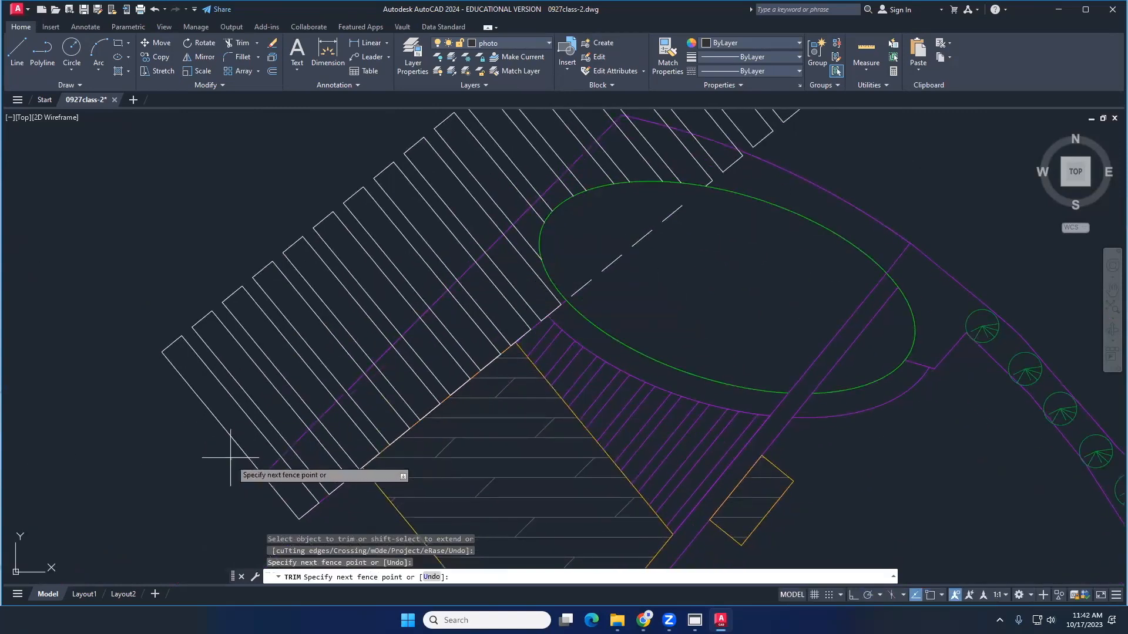
{"action": "left_click", "coordinate": [176, 289]}
{"action": "left_click", "coordinate": [266, 398]}
{"action": "left_click", "coordinate": [144, 259]}
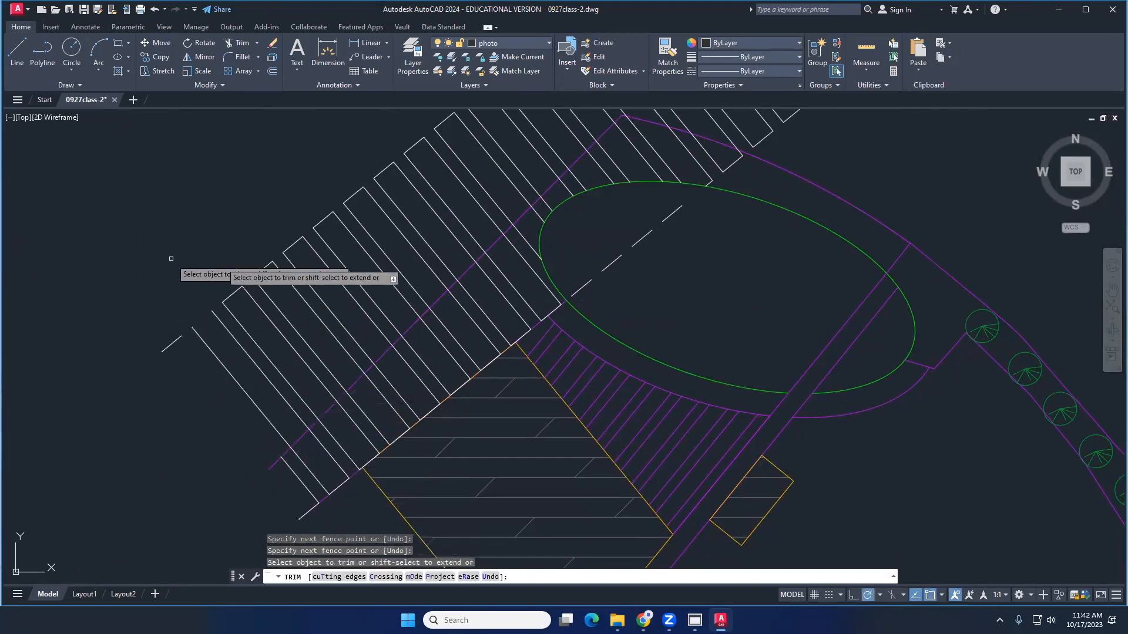
{"action": "left_click", "coordinate": [410, 203]}
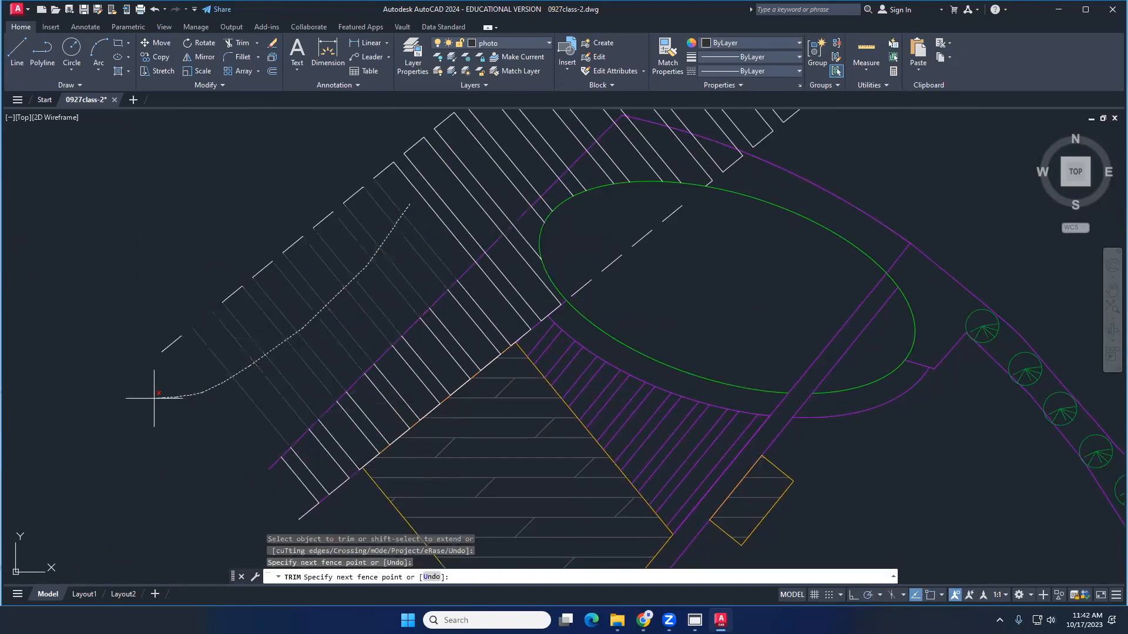
{"action": "left_click", "coordinate": [189, 253]}
Trim the remaining strip sides outside the upper half of the straight boundary and the curved boundary, and finish trimming
{"action": "middle_click_drag", "start_coordinate": [376, 258], "coordinate": [292, 357]}
{"action": "scroll", "coordinate": [293, 357], "scroll_direction": "down", "scroll_amount": 3}
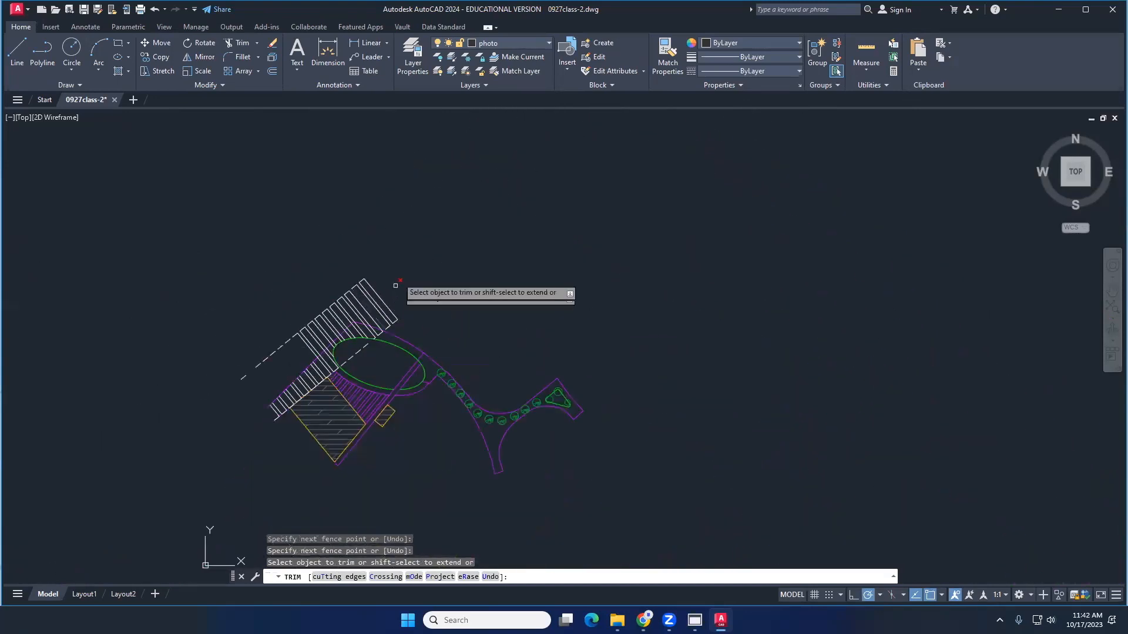
{"action": "left_click", "coordinate": [385, 274]}
{"action": "left_click", "coordinate": [279, 354]}
{"action": "key", "text": "Return"}
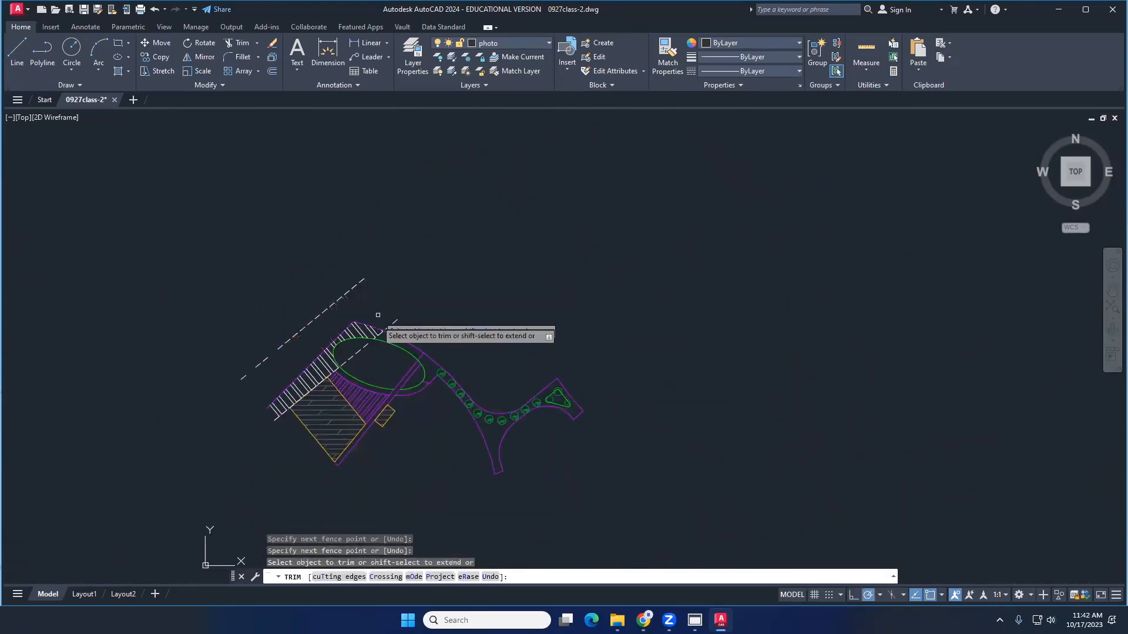
{"action": "scroll", "coordinate": [382, 320], "scroll_direction": "up", "scroll_amount": 5}
{"action": "mouse_move", "coordinate": [523, 321]}
{"action": "left_mouse_down"}
{"action": "mouse_move", "coordinate": [498, 237]}
{"action": "mouse_move", "coordinate": [514, 237]}
{"action": "left_mouse_up"}
{"action": "scroll", "coordinate": [513, 237], "scroll_direction": "down", "scroll_amount": 5}
{"action": "key", "text": "Escape"}
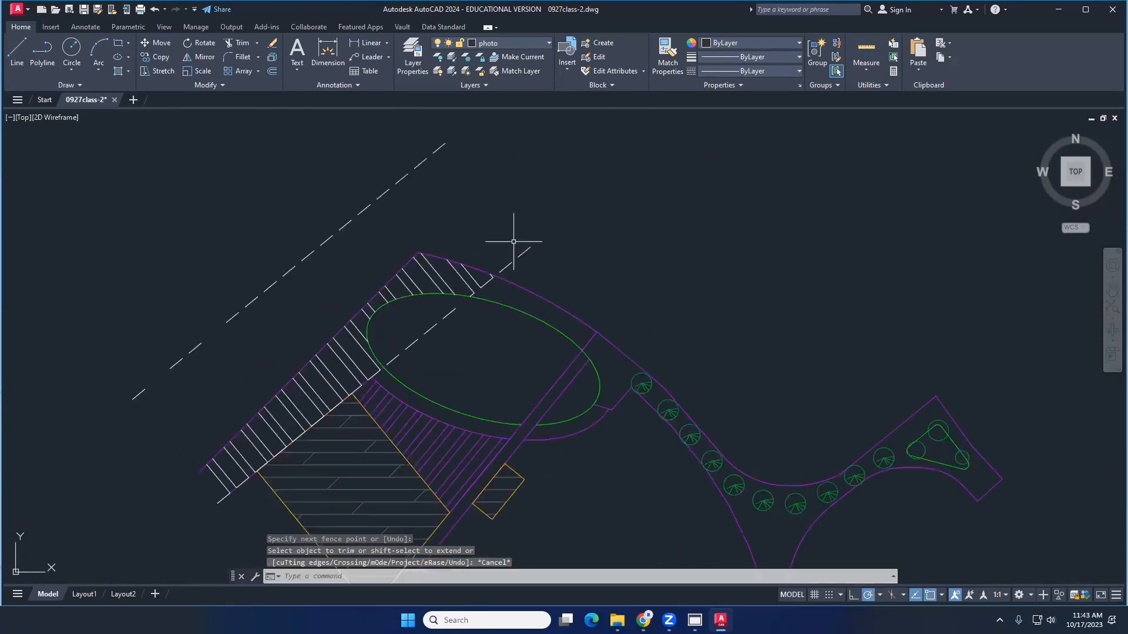
Erase the leftover short strip ends inside the green ellipse
{"action": "left_click", "coordinate": [460, 360]}
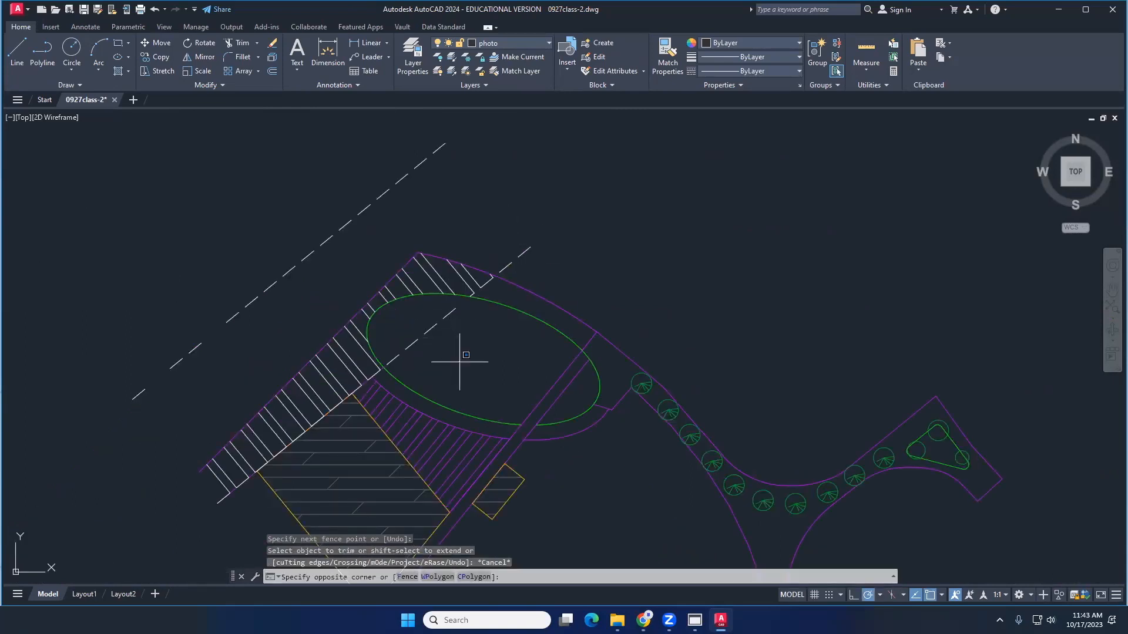
{"action": "left_click", "coordinate": [434, 317]}
{"action": "key", "text": "Delete"}
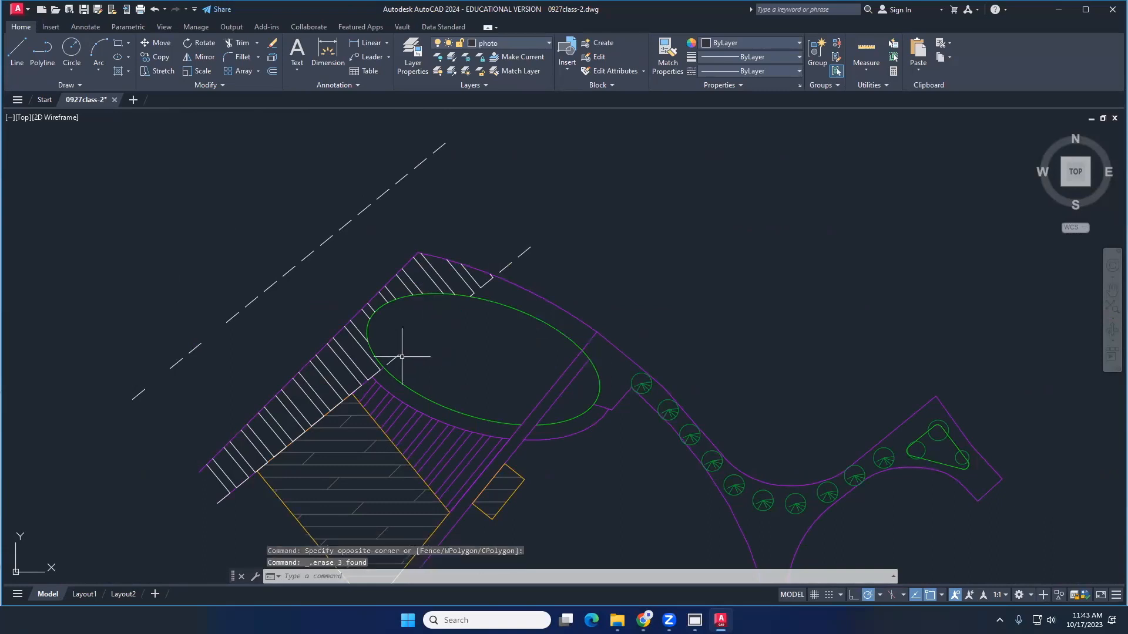
{"action": "left_click", "coordinate": [396, 357]}
{"action": "key", "text": "Delete"}
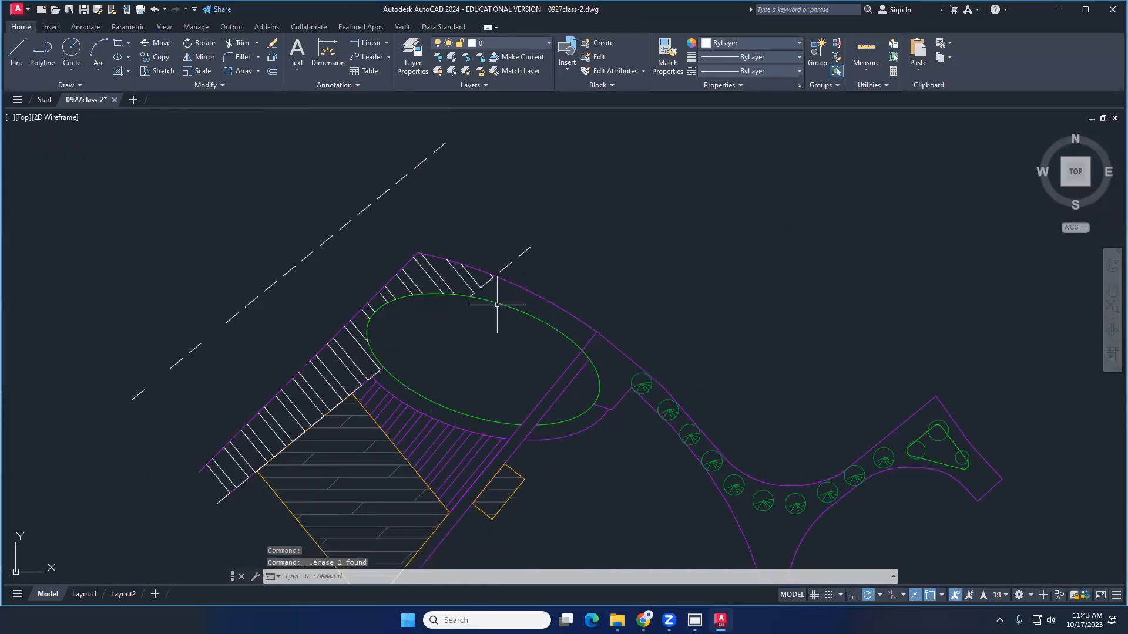
Erase the leftover strip ends outside the curved boundary and along the upper part of the straight purple boundary
{"action": "left_click", "coordinate": [527, 268]}
{"action": "left_click", "coordinate": [499, 232]}
{"action": "key", "text": "Delete"}
{"action": "left_click", "coordinate": [476, 206]}
{"action": "left_click", "coordinate": [388, 138]}
{"action": "key", "text": "Delete"}
{"action": "left_click", "coordinate": [335, 252]}
{"action": "left_click", "coordinate": [307, 197]}
{"action": "key", "text": "Delete"}
{"action": "left_click", "coordinate": [305, 286]}
{"action": "left_click", "coordinate": [239, 269]}
{"action": "key", "text": "Delete"}
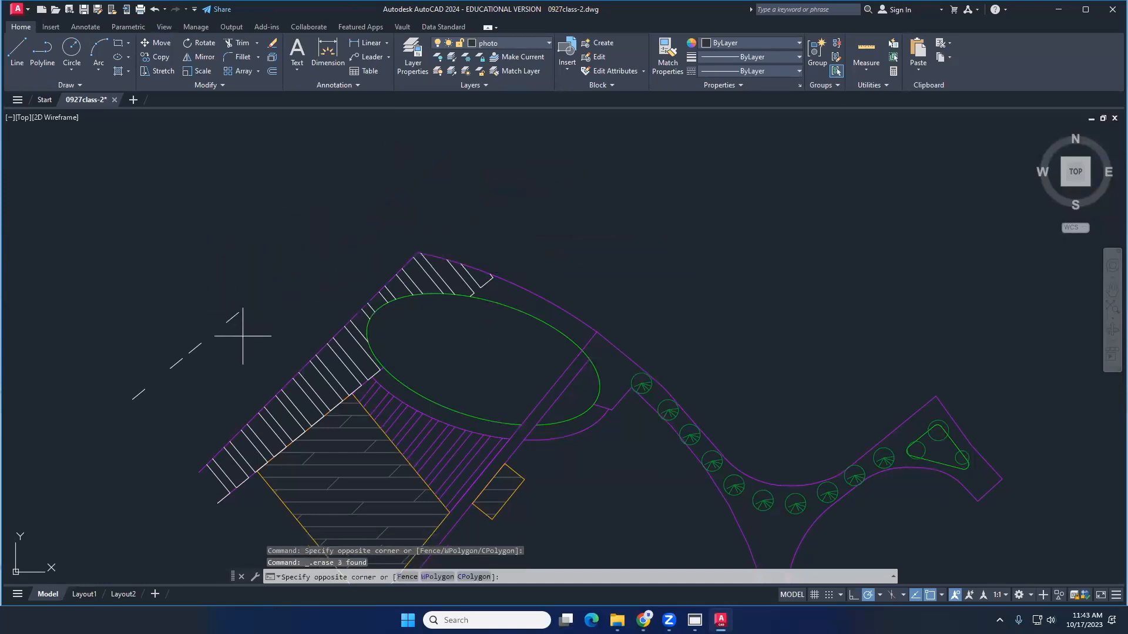
Erase the remaining stray strip ends outside the lower part of the straight purple boundary
{"action": "left_click", "coordinate": [239, 320]}
{"action": "left_click", "coordinate": [227, 375]}
{"action": "left_click", "coordinate": [177, 327]}
{"action": "key", "text": "Delete"}
{"action": "left_click", "coordinate": [175, 410]}
{"action": "left_click", "coordinate": [127, 373]}
{"action": "key", "text": "Delete"}
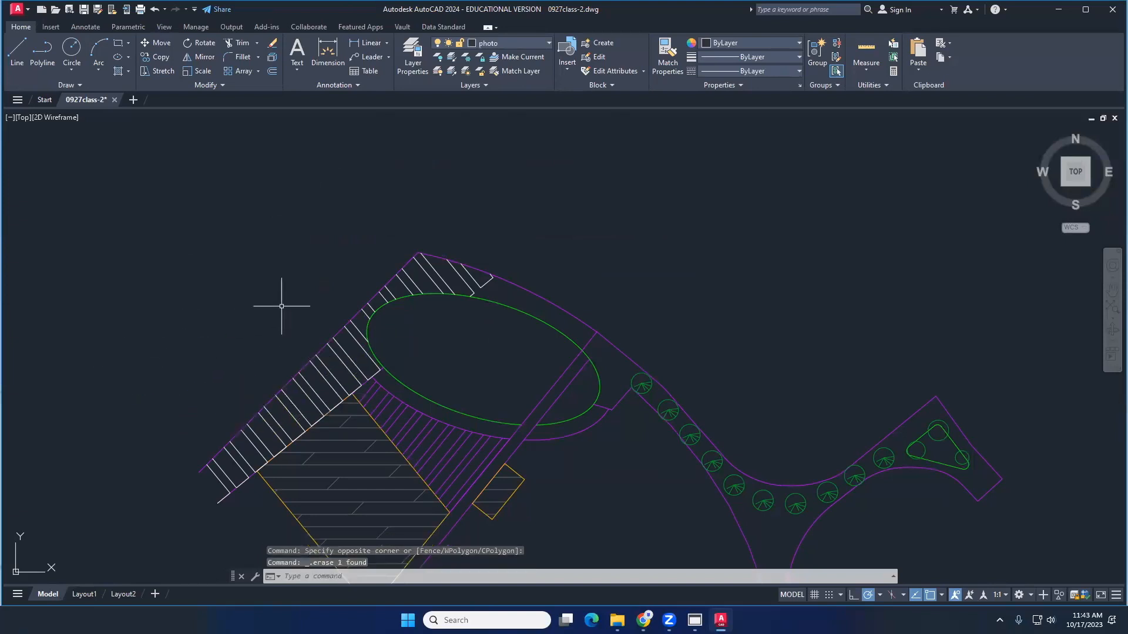
{"action": "scroll", "coordinate": [313, 300], "scroll_direction": "down", "scroll_amount": 3}
{"action": "scroll", "coordinate": [398, 327], "scroll_direction": "up", "scroll_amount": 2}
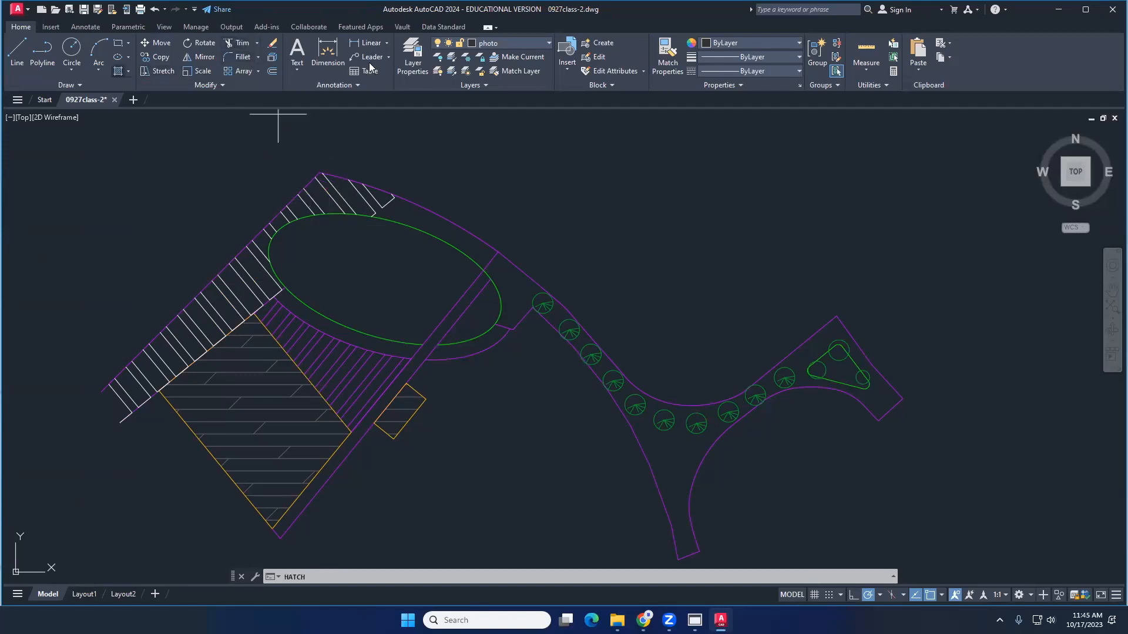
Start a hatch with the DOTS pattern and fill the strips alongside the orange paved rectangle
{"action": "left_click", "coordinate": [119, 71]}
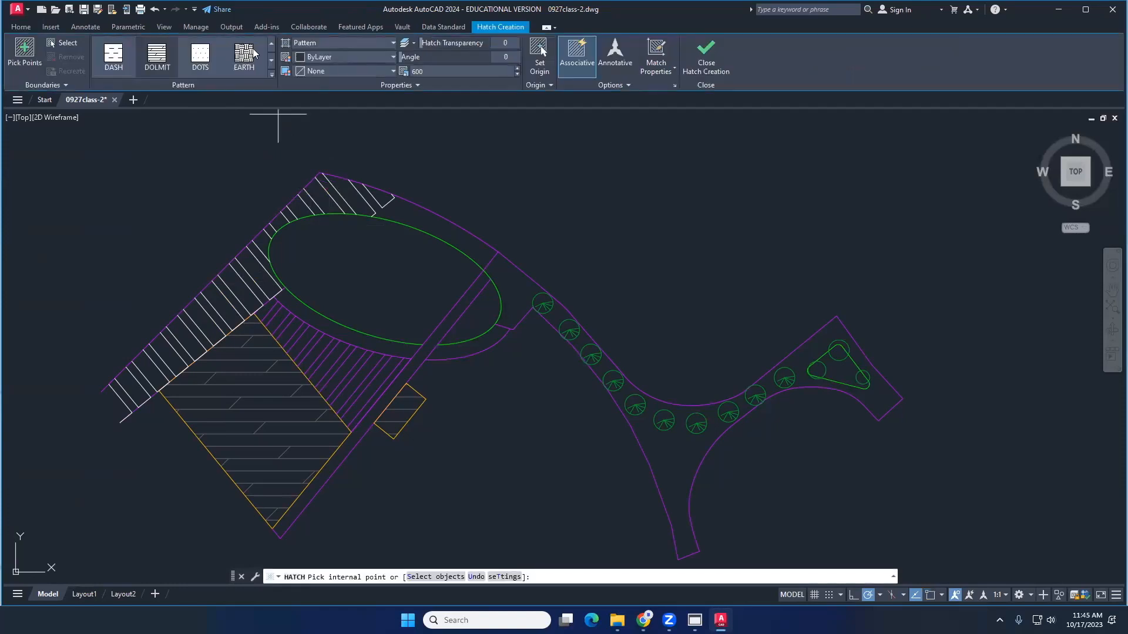
{"action": "left_click", "coordinate": [200, 58]}
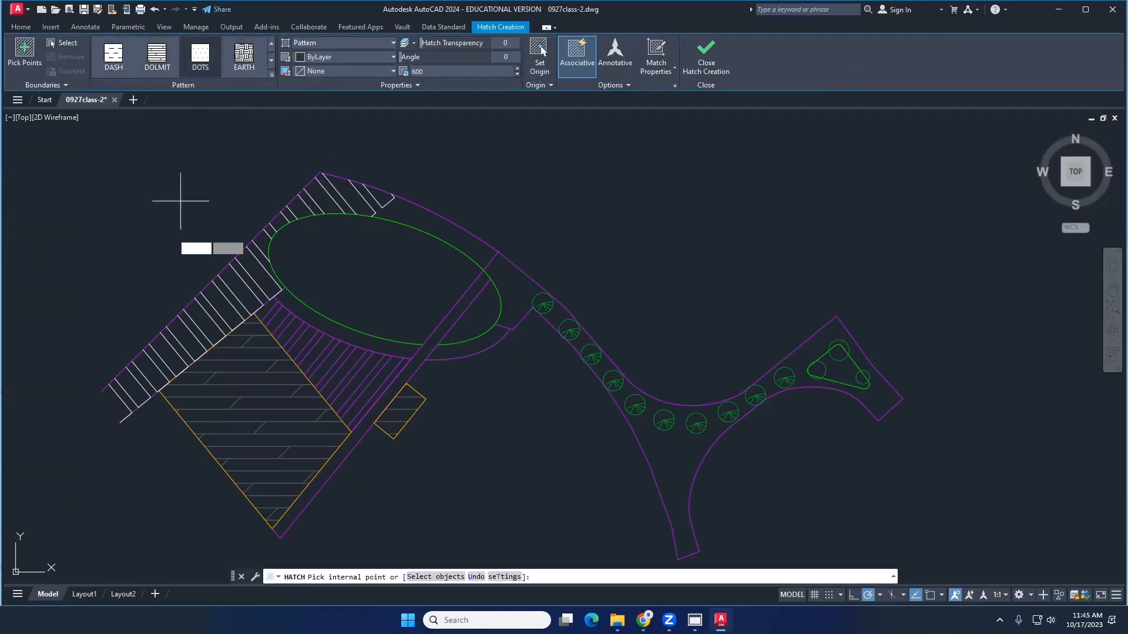
{"action": "left_click", "coordinate": [128, 383]}
{"action": "left_click", "coordinate": [170, 352]}
{"action": "left_click", "coordinate": [190, 338]}
{"action": "left_click", "coordinate": [210, 310]}
{"action": "left_click", "coordinate": [235, 292]}
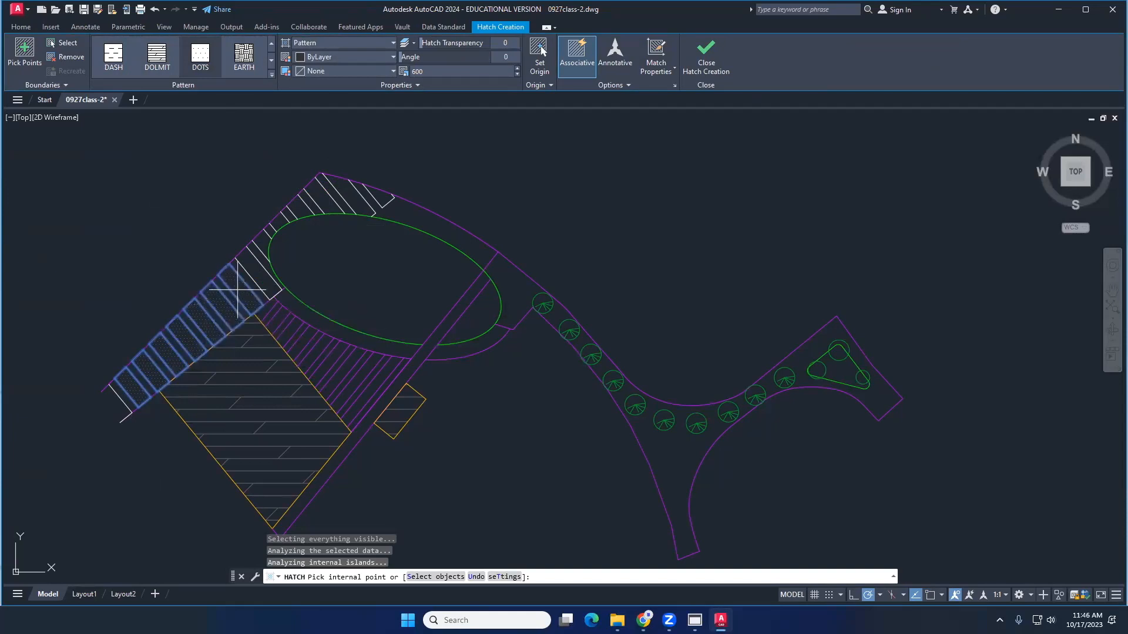
Add the strips along the green ellipse up to the boundary's top corner to the dotted hatch, and finish it
{"action": "left_click", "coordinate": [249, 270]}
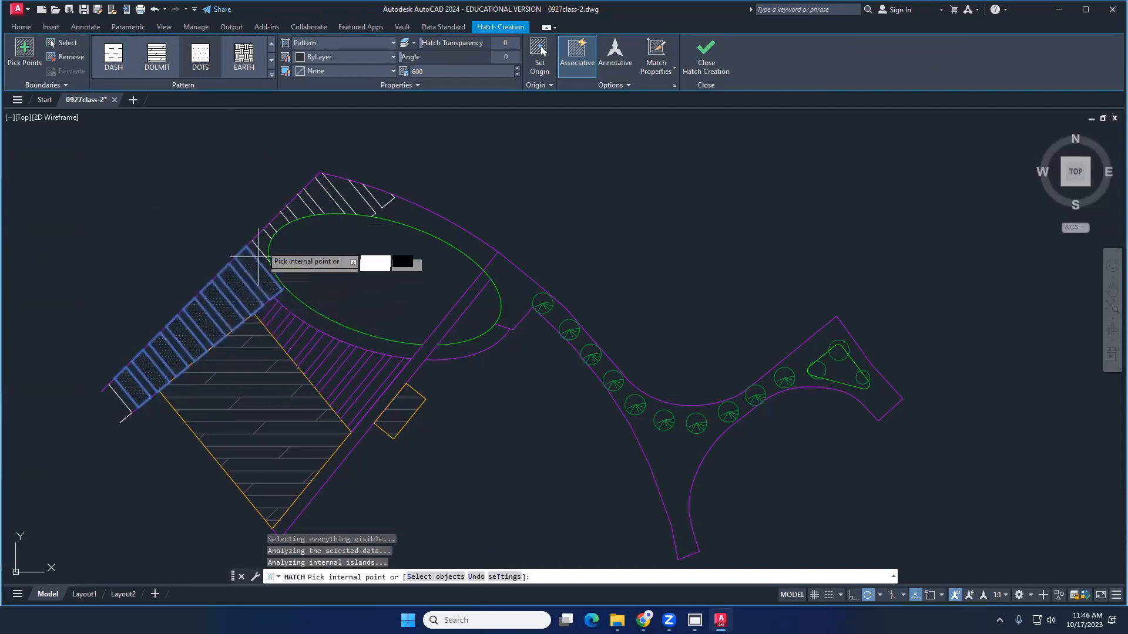
{"action": "left_click", "coordinate": [261, 238]}
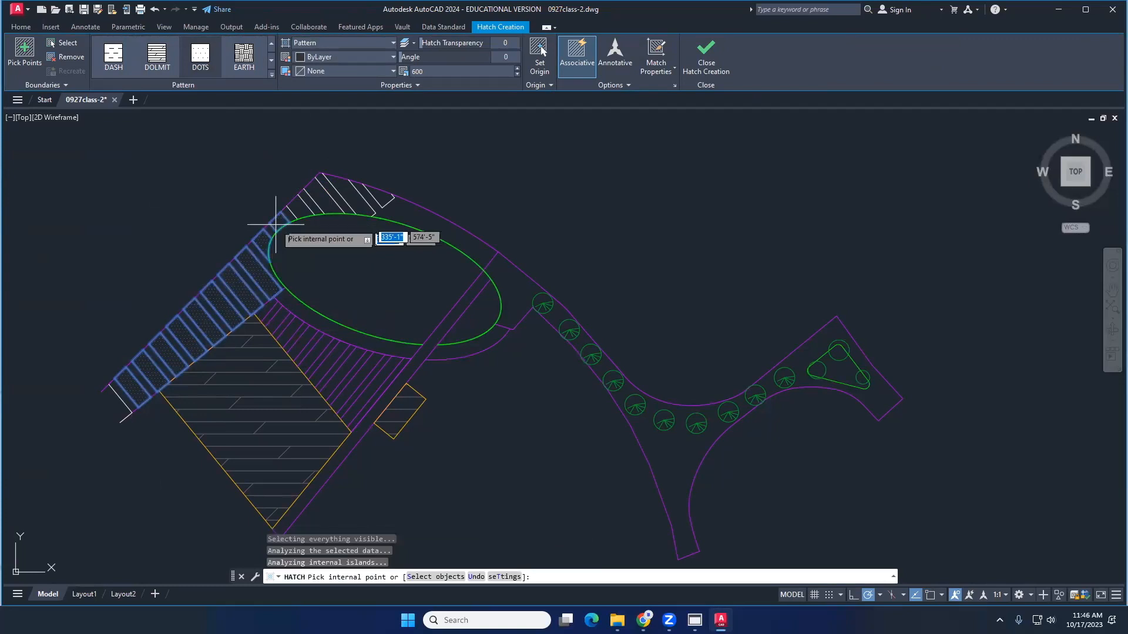
{"action": "left_click", "coordinate": [298, 209]}
{"action": "left_click", "coordinate": [313, 200]}
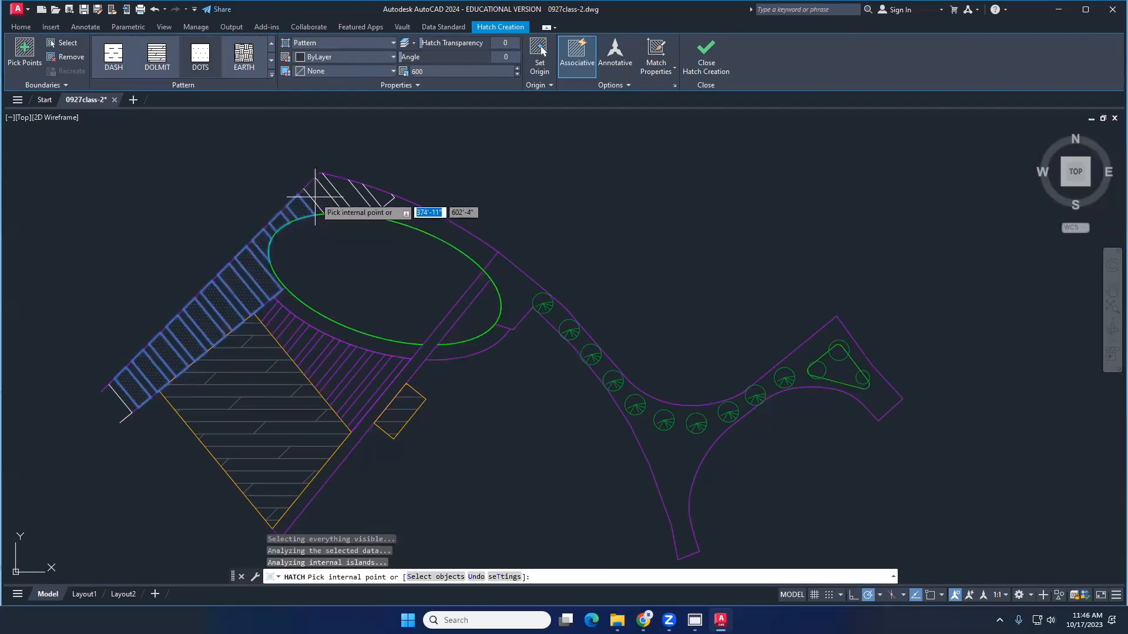
{"action": "left_click", "coordinate": [348, 194]}
{"action": "key", "text": "Return"}
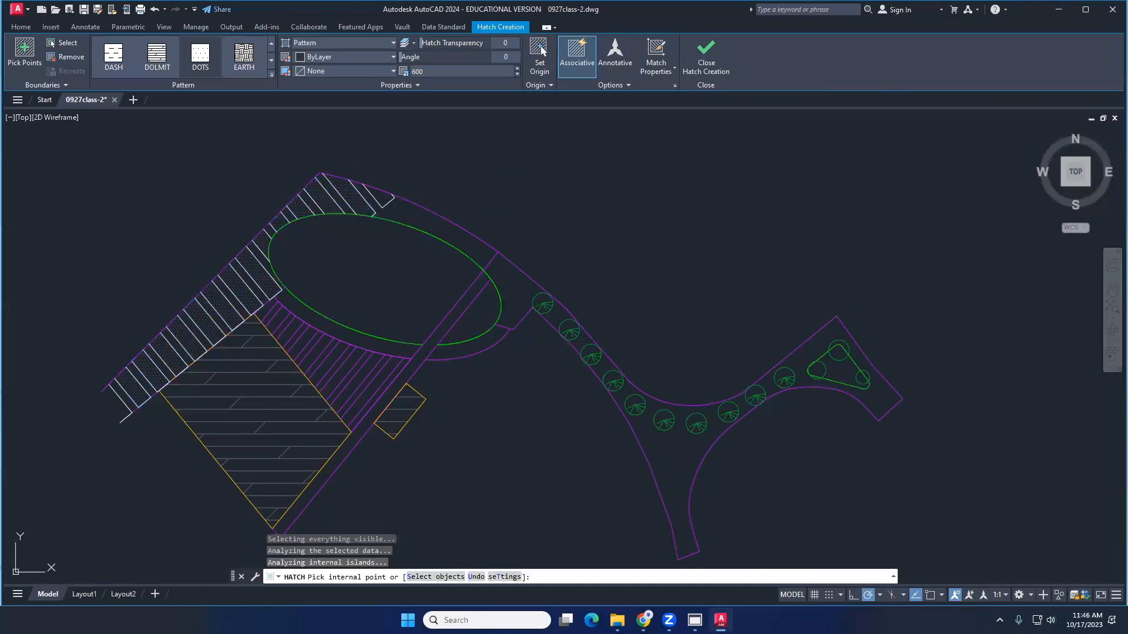
{"action": "key", "text": "Escape"}
{"action": "mouse_move", "coordinate": [400, 289]}
{"action": "middle_mouse_down"}
{"action": "mouse_move", "coordinate": [386, 256]}
{"action": "mouse_move", "coordinate": [383, 269]}
{"action": "mouse_move", "coordinate": [331, 275]}
{"action": "middle_mouse_up"}
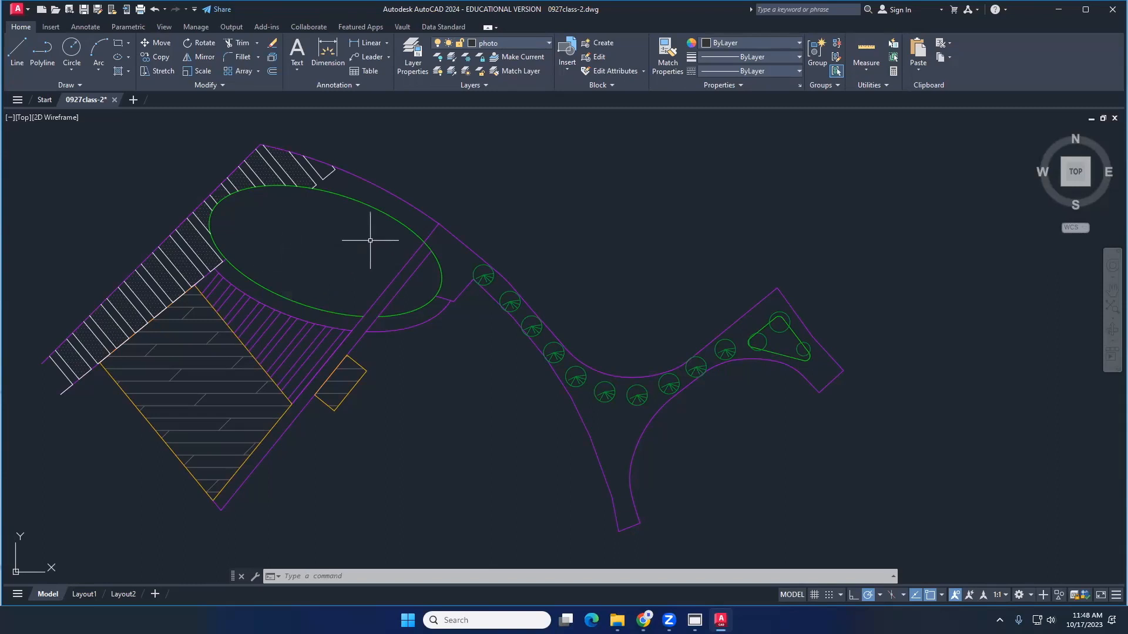
{"action": "left_click", "coordinate": [485, 277]}
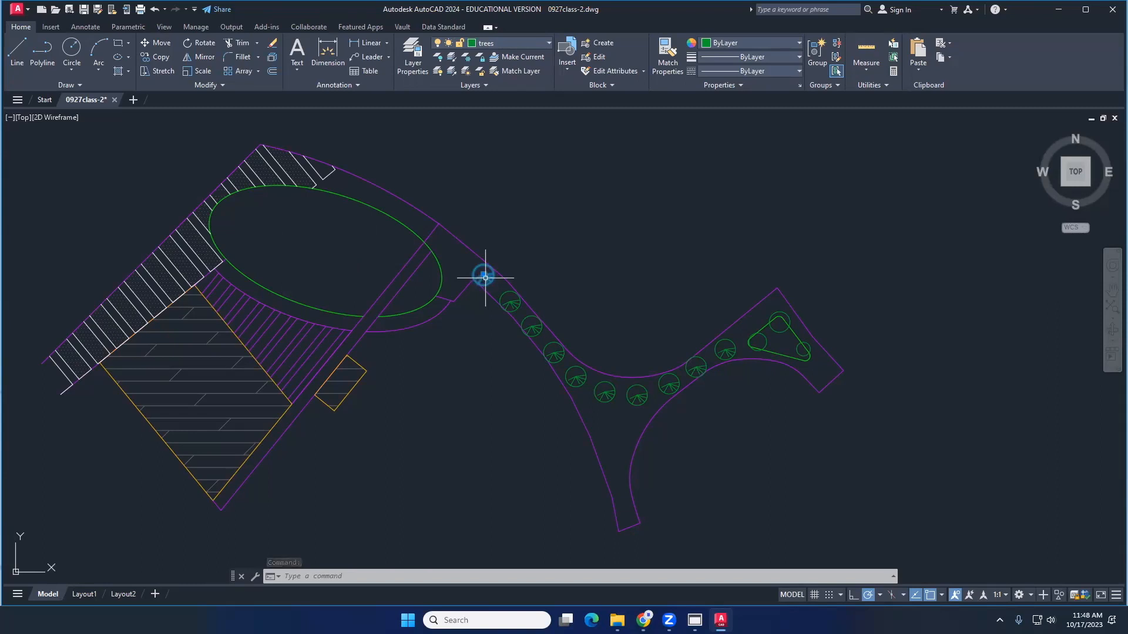
{"action": "key", "text": "Escape"}
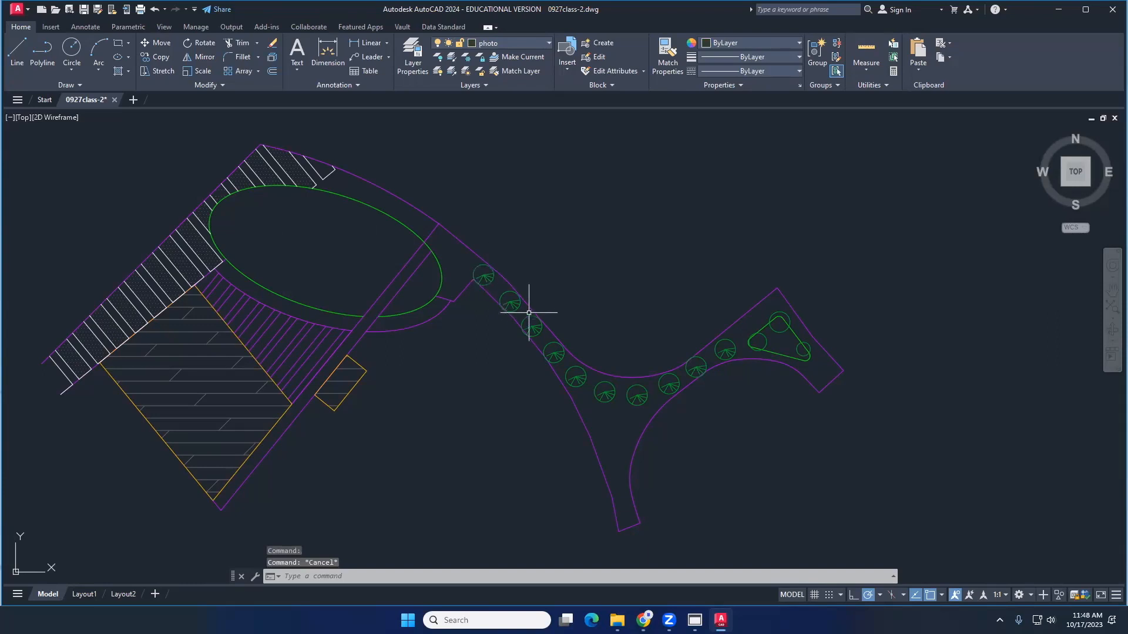
{"action": "mouse_move", "coordinate": [691, 349]}
{"action": "middle_mouse_down"}
{"action": "mouse_move", "coordinate": [579, 309]}
{"action": "mouse_move", "coordinate": [573, 327]}
{"action": "middle_mouse_up"}
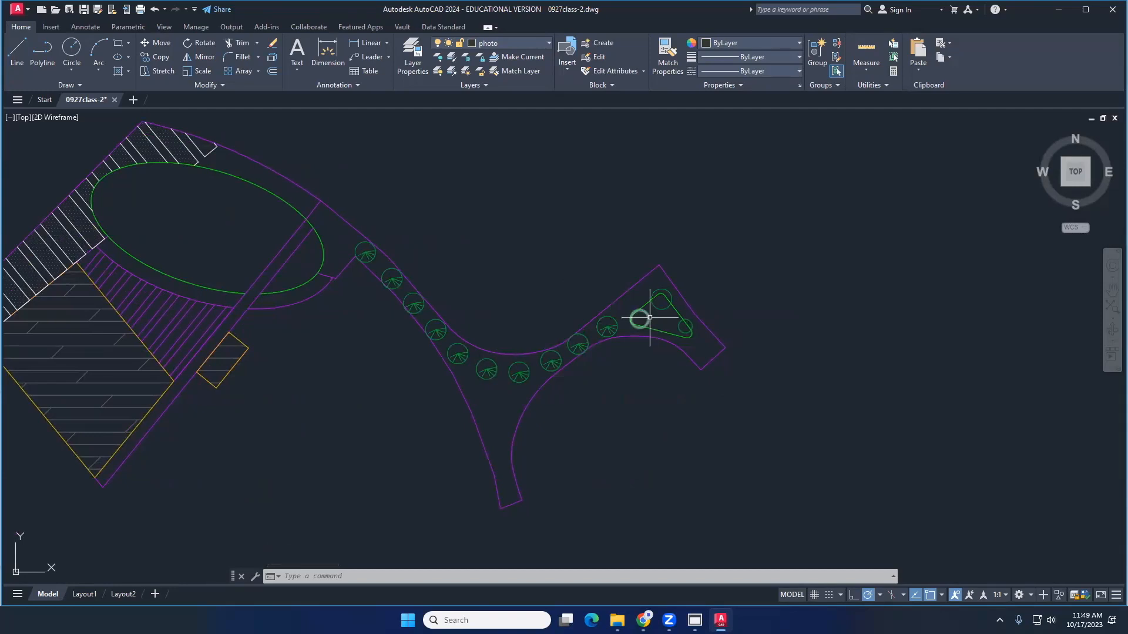
{"action": "mouse_move", "coordinate": [650, 318]}
{"action": "key", "text": "Escape"}
{"action": "key", "text": "Escape"}
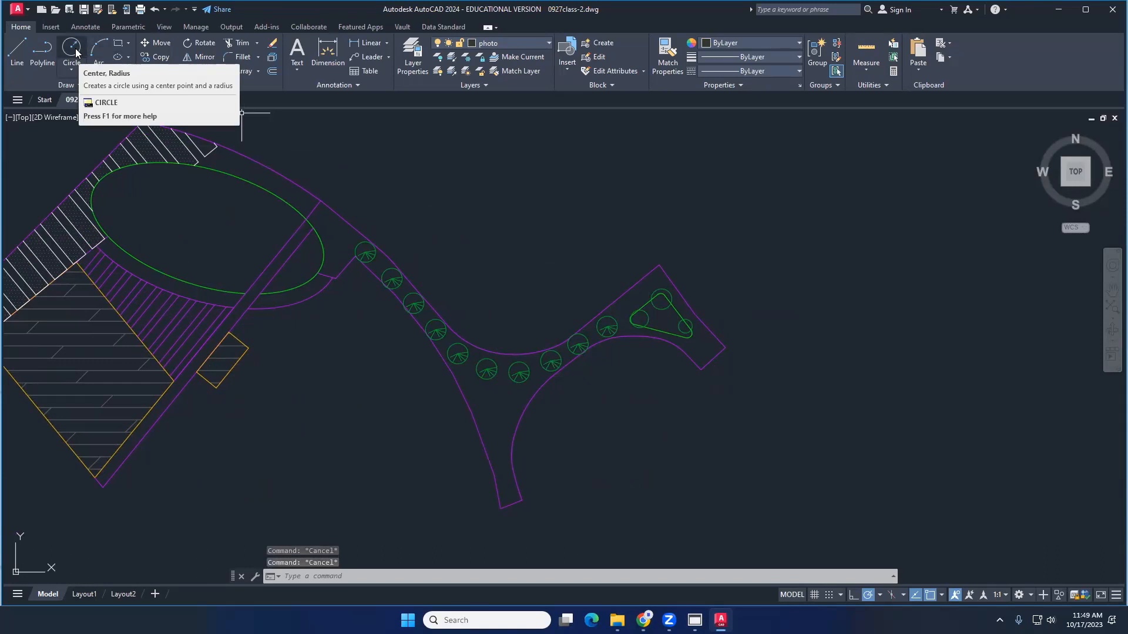
Draw a circle slightly smaller than a tree symbol in the empty area above the row of trees
{"action": "left_click", "coordinate": [72, 48]}
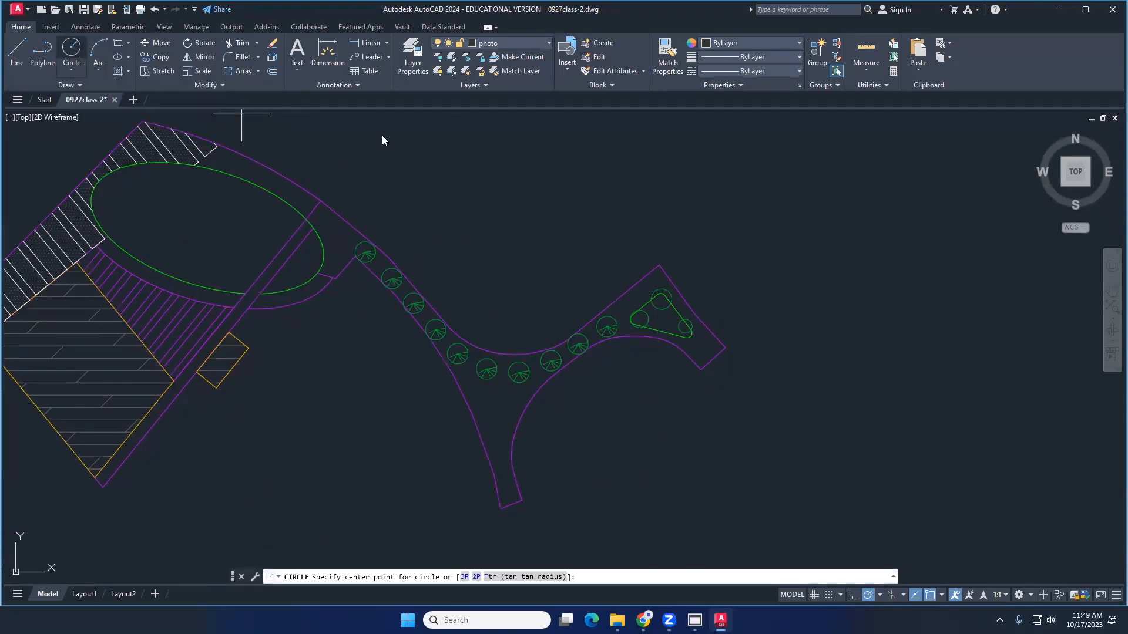
{"action": "left_click", "coordinate": [410, 168]}
{"action": "left_click", "coordinate": [421, 173]}
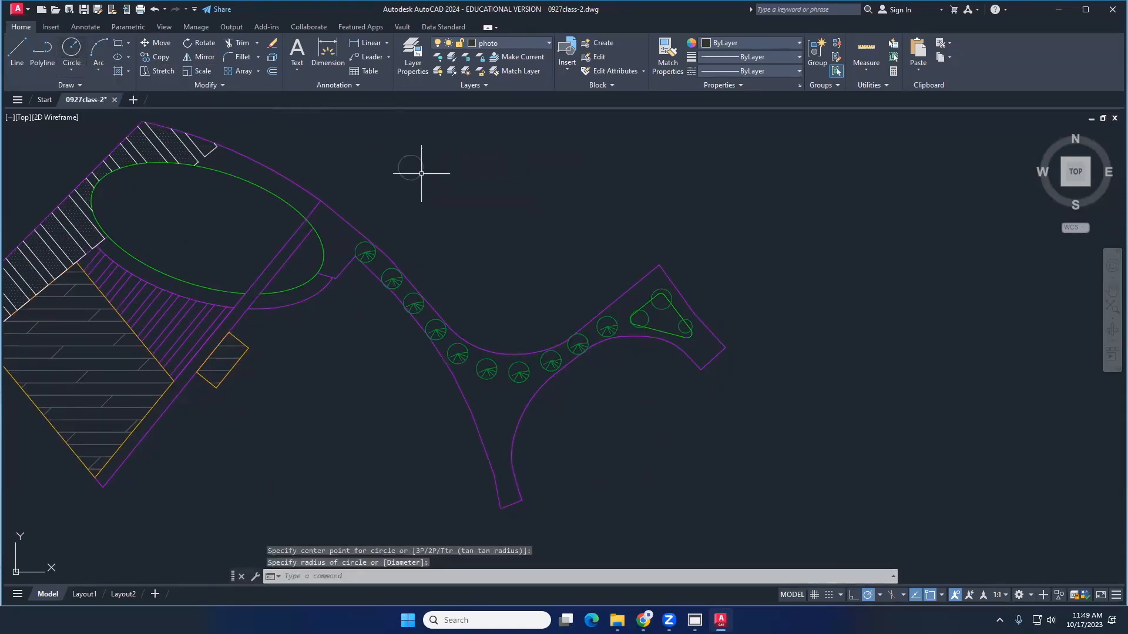
{"action": "middle_click_drag", "start_coordinate": [428, 197], "coordinate": [425, 213]}
{"action": "left_click", "coordinate": [422, 209]}
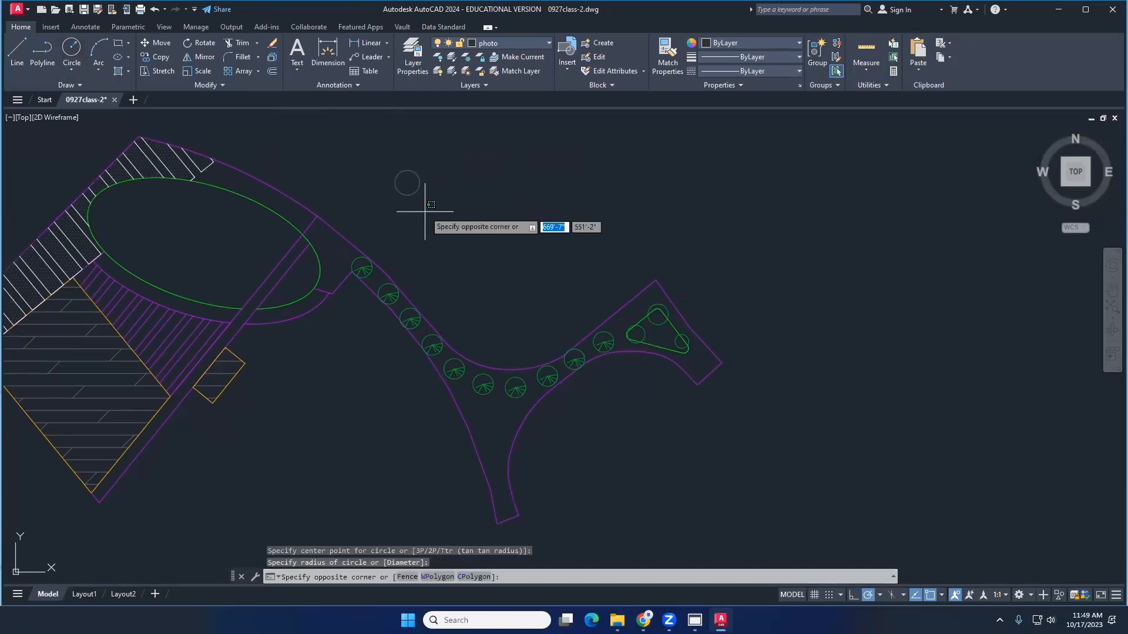
{"action": "left_click", "coordinate": [388, 162]}
{"action": "scroll", "coordinate": [430, 164], "scroll_direction": "up", "scroll_amount": 2}
{"action": "scroll", "coordinate": [406, 200], "scroll_direction": "up", "scroll_amount": 2}
{"action": "key", "text": "Escape"}
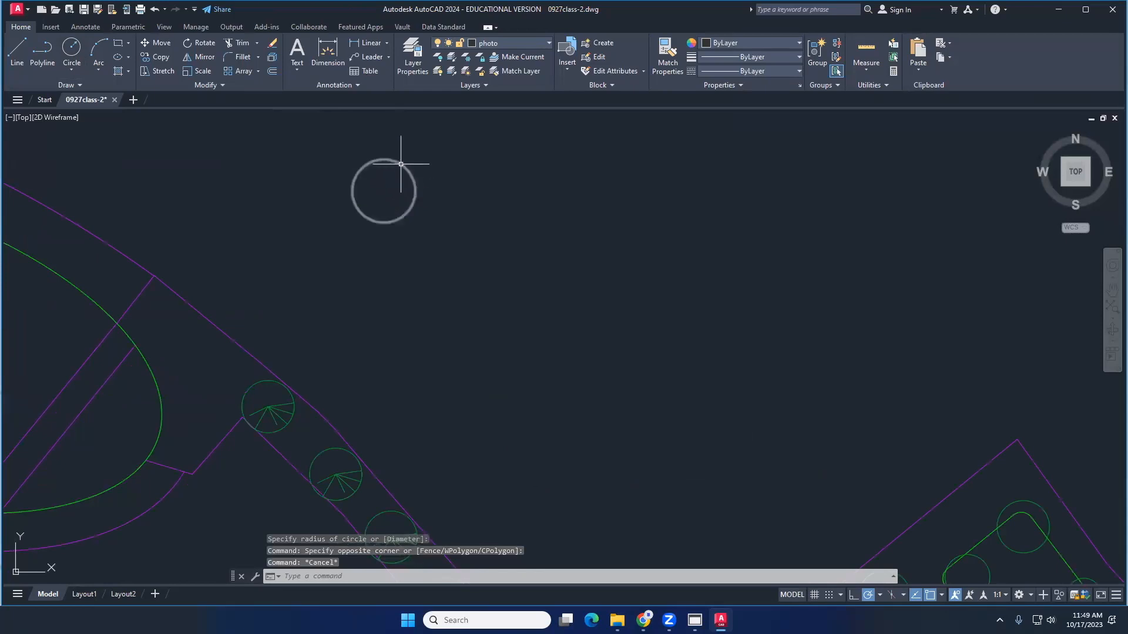
{"action": "left_click", "coordinate": [399, 161]}
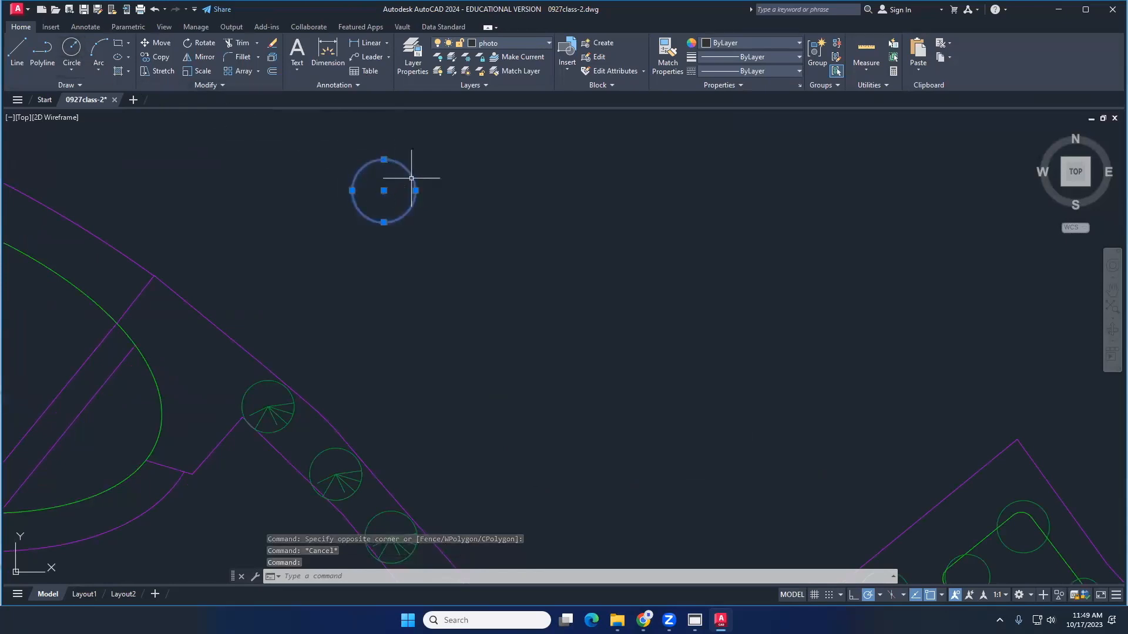
{"action": "scroll", "coordinate": [463, 192], "scroll_direction": "up", "scroll_amount": 2}
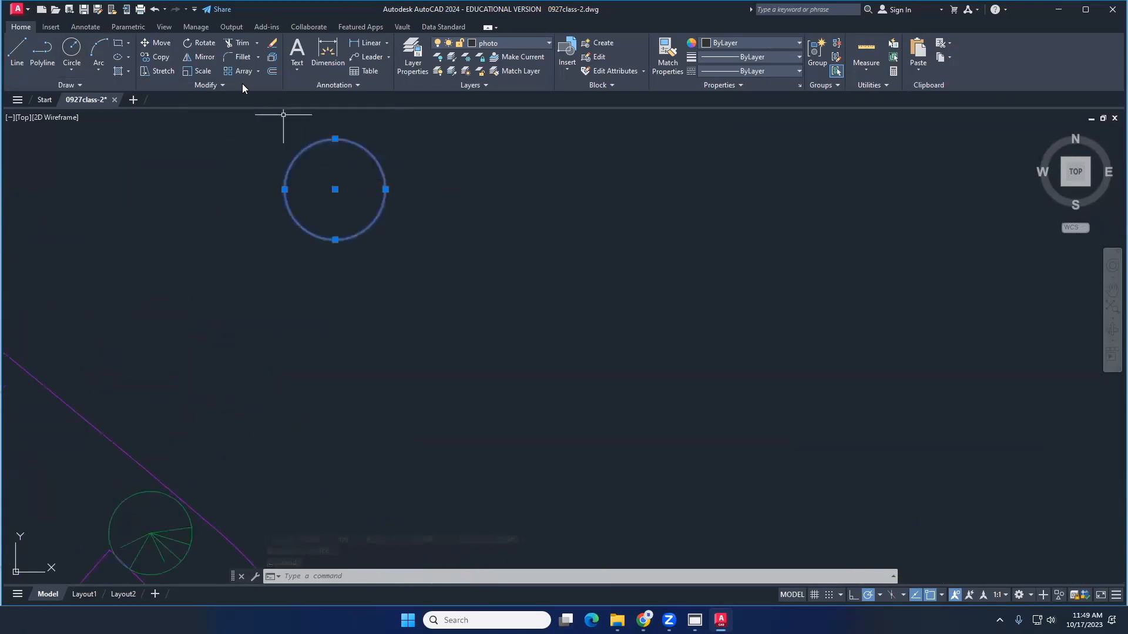
Draw a small upright rectangle at the centre of the new circle
{"action": "left_click", "coordinate": [118, 47]}
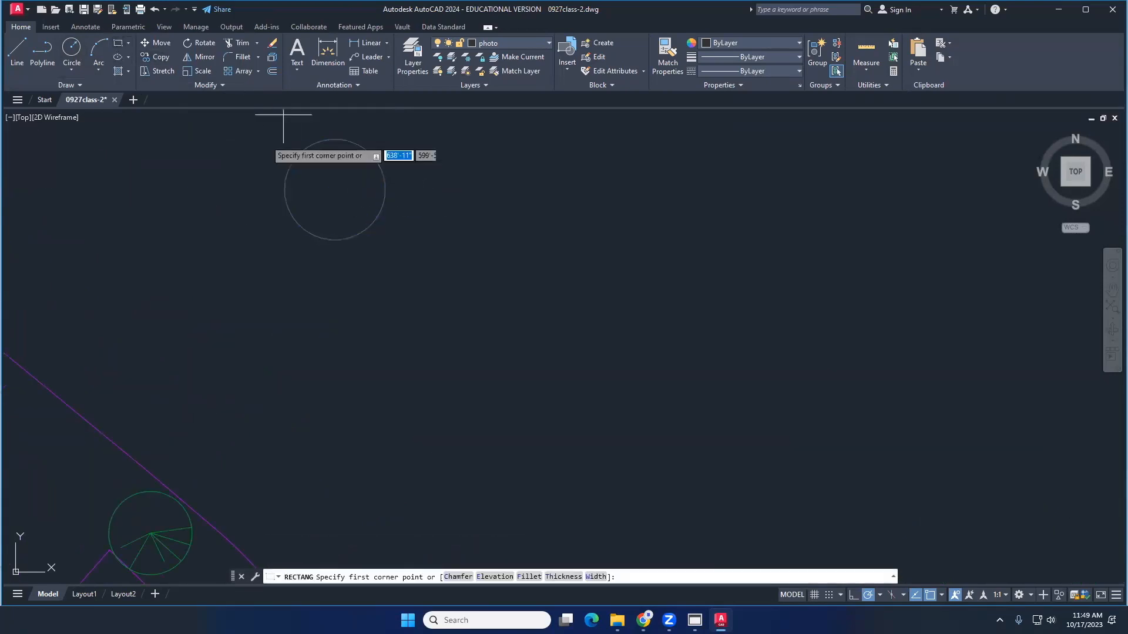
{"action": "left_click", "coordinate": [324, 173]}
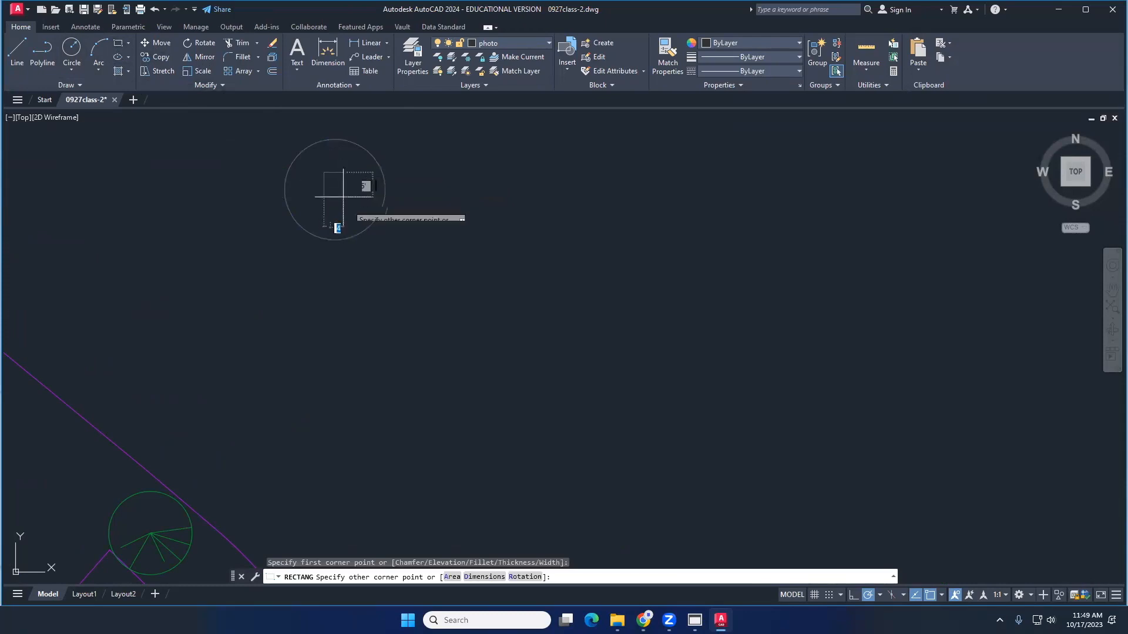
{"action": "left_click", "coordinate": [350, 205]}
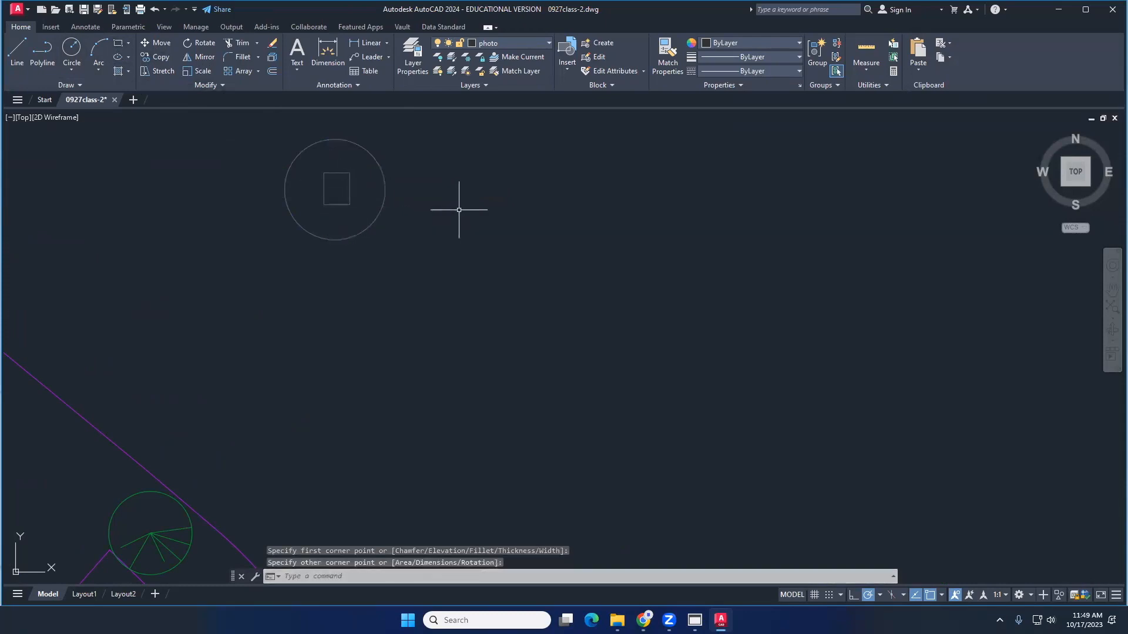
{"action": "key", "text": "Escape"}
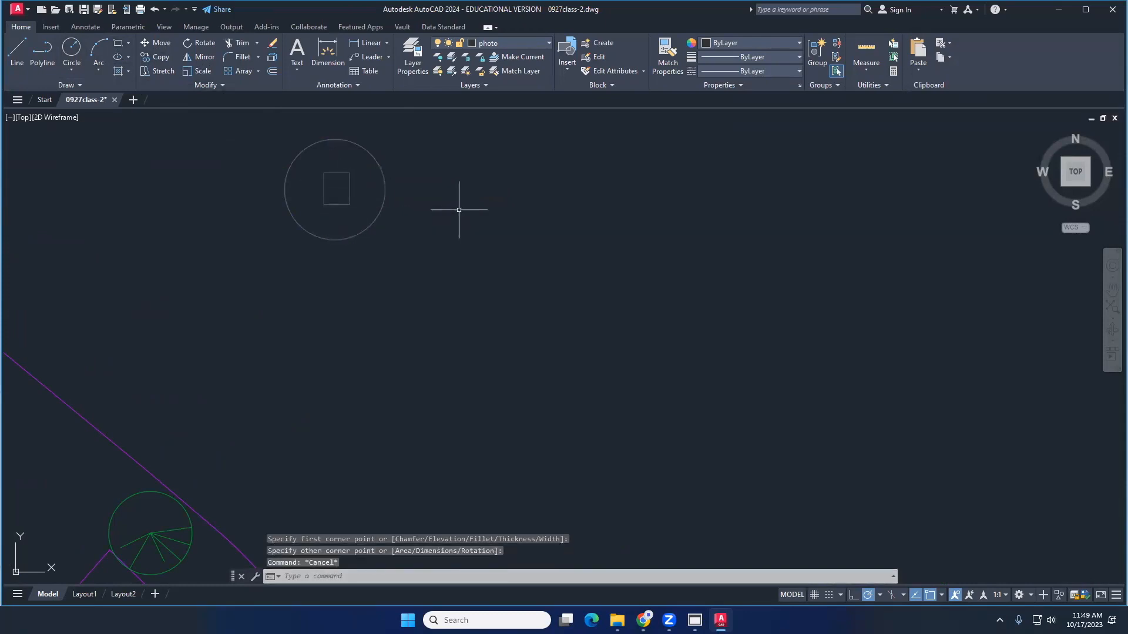
{"action": "left_click", "coordinate": [450, 229]}
{"action": "left_click", "coordinate": [313, 140]}
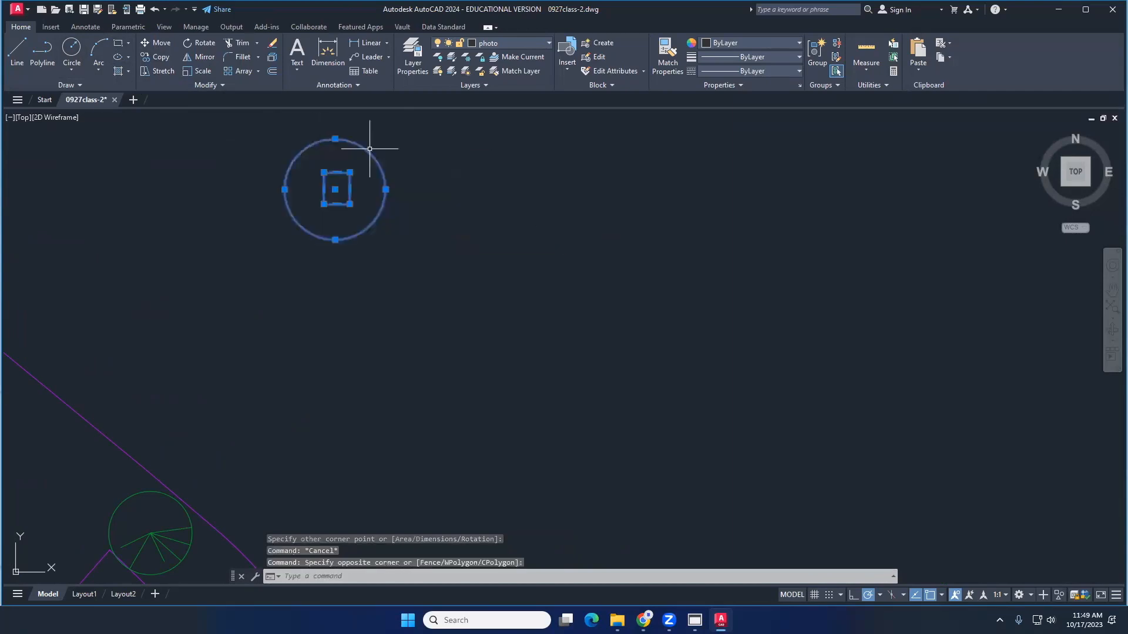
{"action": "key", "text": "Escape"}
{"action": "scroll", "coordinate": [442, 162], "scroll_direction": "down", "scroll_amount": 3}
{"action": "middle_click_drag", "start_coordinate": [443, 161], "coordinate": [431, 204]}
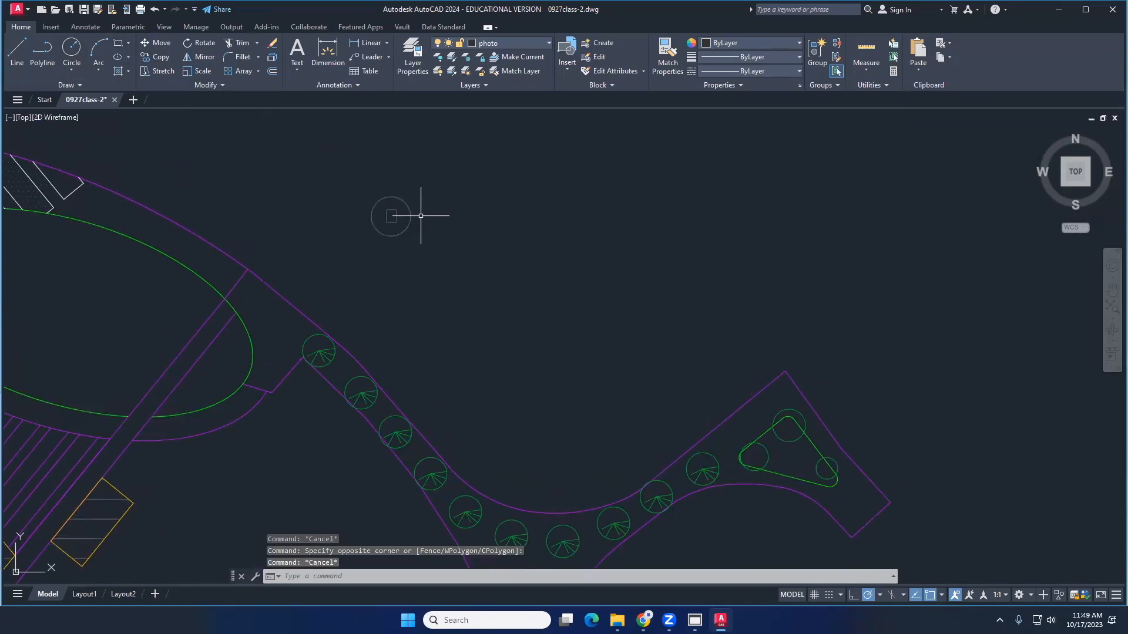
Stretch the rectangle's two upper corners and lower-right corner inward to make an irregular quadrilateral
{"action": "scroll", "coordinate": [421, 216], "scroll_direction": "up", "scroll_amount": 8}
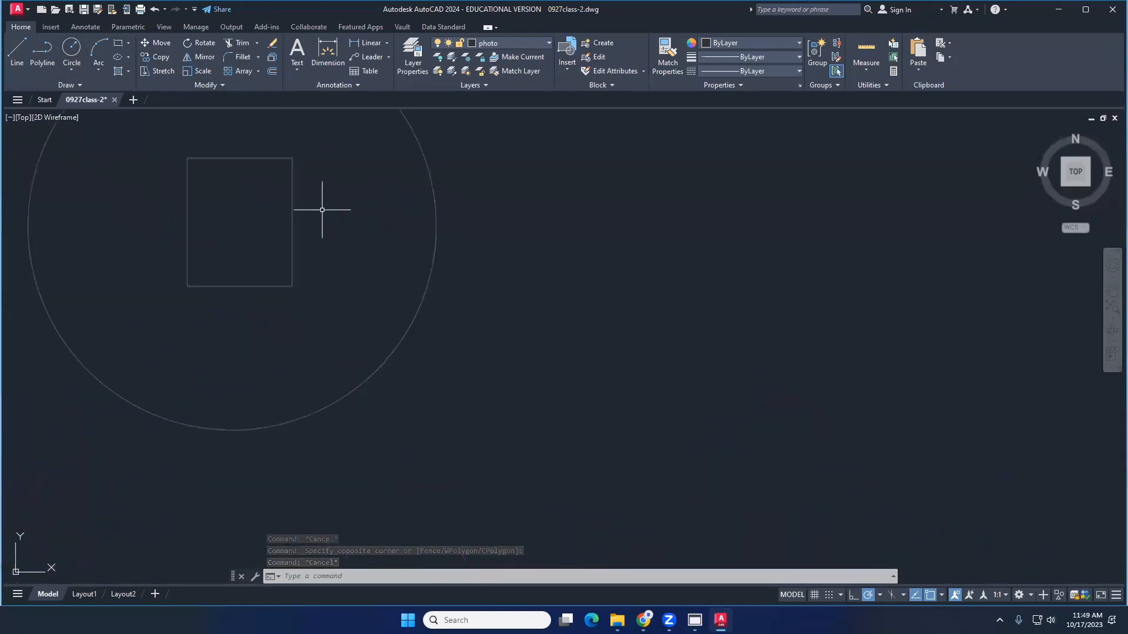
{"action": "left_click", "coordinate": [292, 212]}
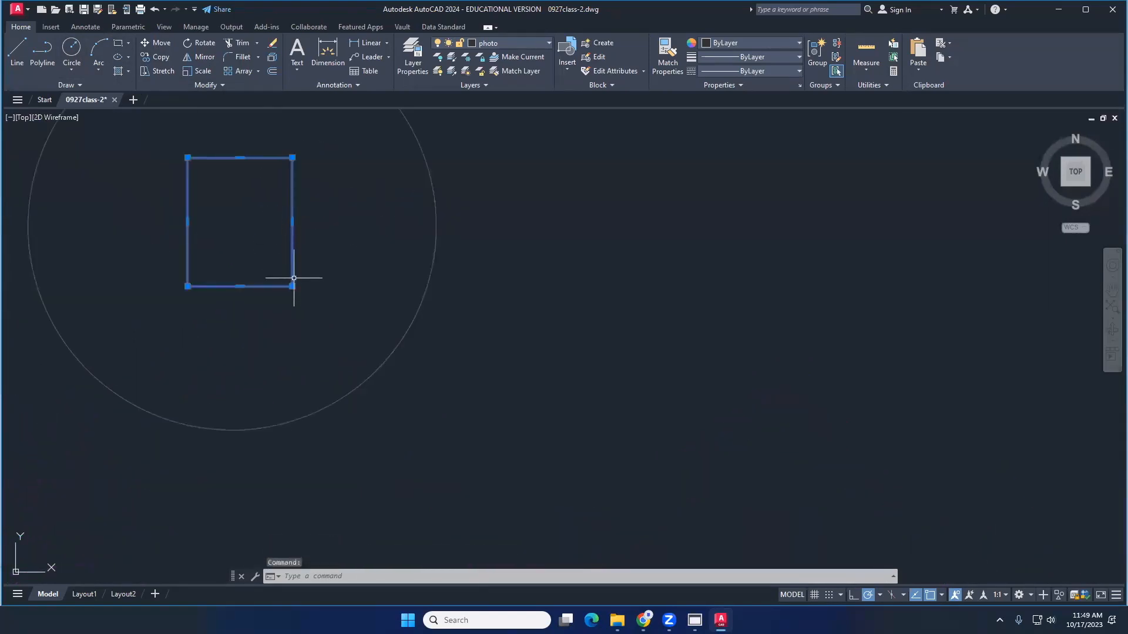
{"action": "left_click", "coordinate": [292, 286]}
{"action": "left_click", "coordinate": [269, 257]}
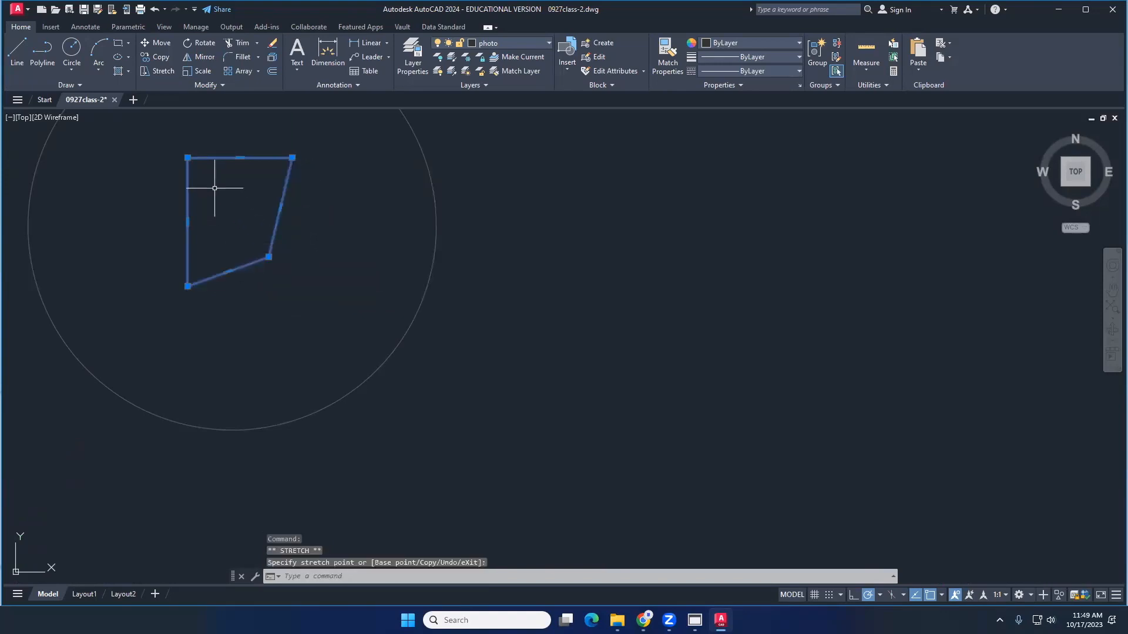
{"action": "left_click", "coordinate": [187, 157]}
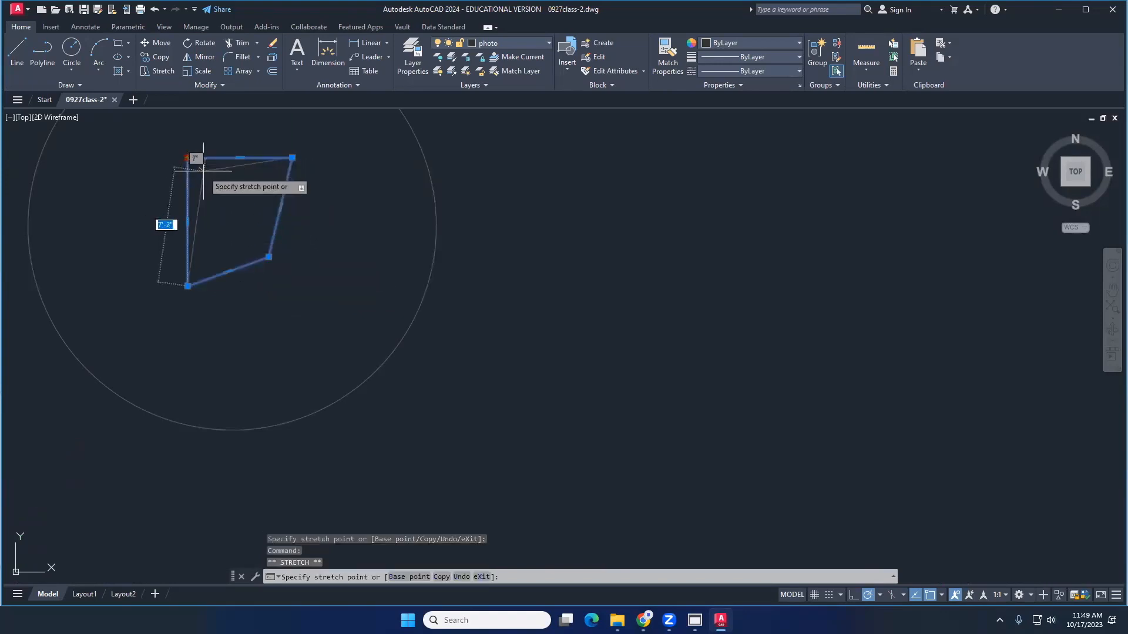
{"action": "left_click", "coordinate": [203, 171]}
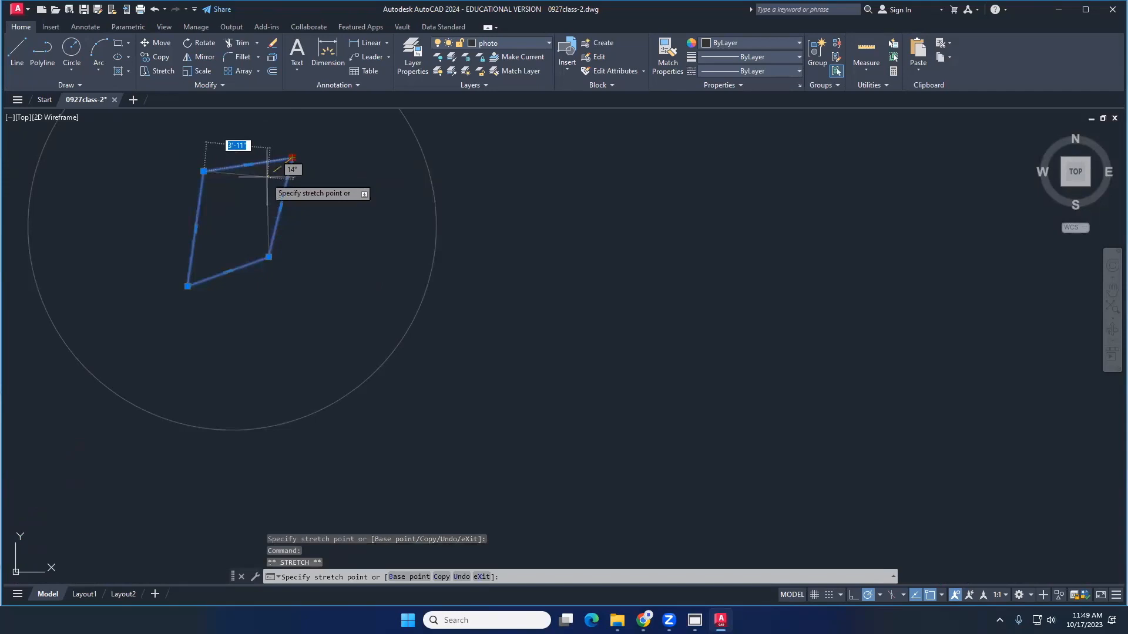
{"action": "left_click", "coordinate": [266, 178]}
{"action": "key", "text": "Escape"}
{"action": "key", "text": "Escape"}
{"action": "scroll", "coordinate": [405, 240], "scroll_direction": "down", "scroll_amount": 5}
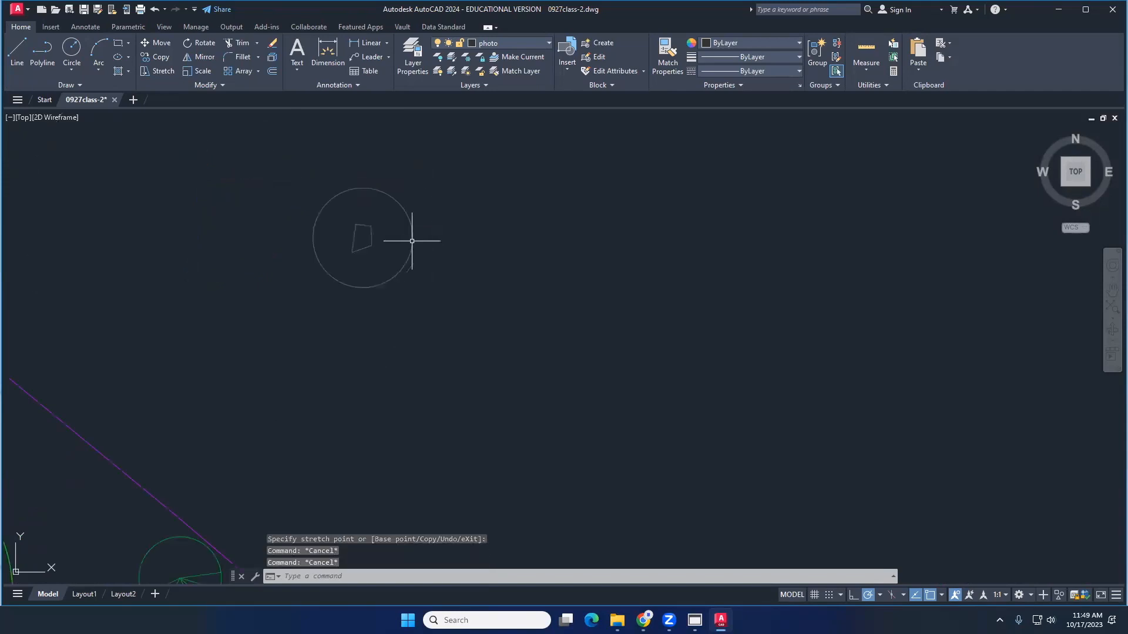
{"action": "scroll", "coordinate": [461, 247], "scroll_direction": "down", "scroll_amount": 3}
{"action": "scroll", "coordinate": [405, 254], "scroll_direction": "up", "scroll_amount": 3}
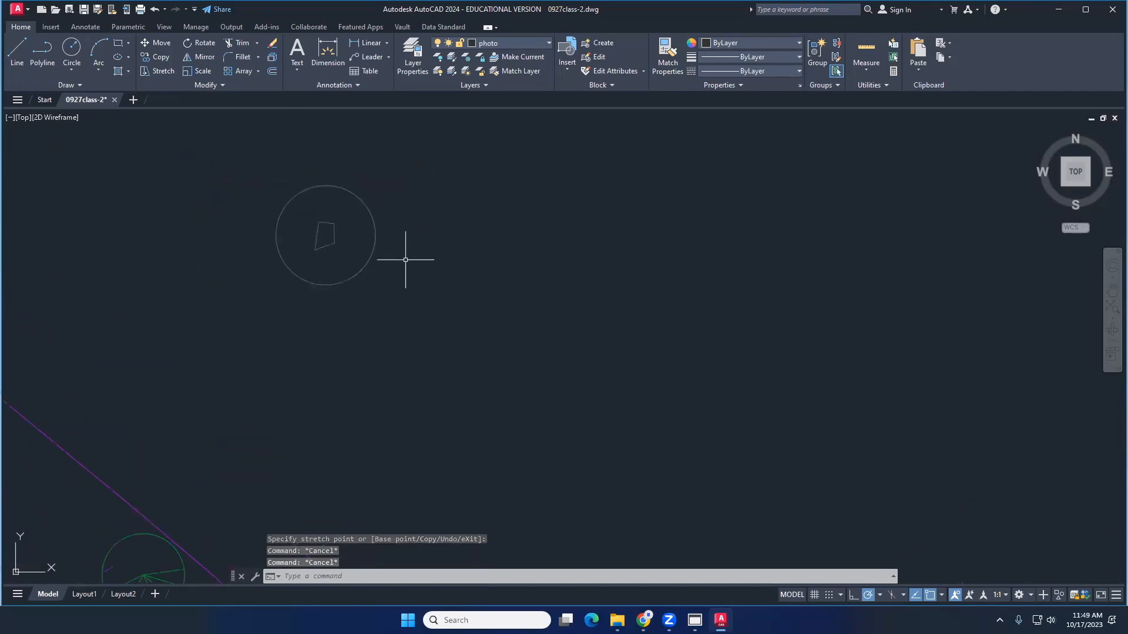
{"action": "left_click", "coordinate": [404, 259]}
{"action": "left_click", "coordinate": [368, 227]}
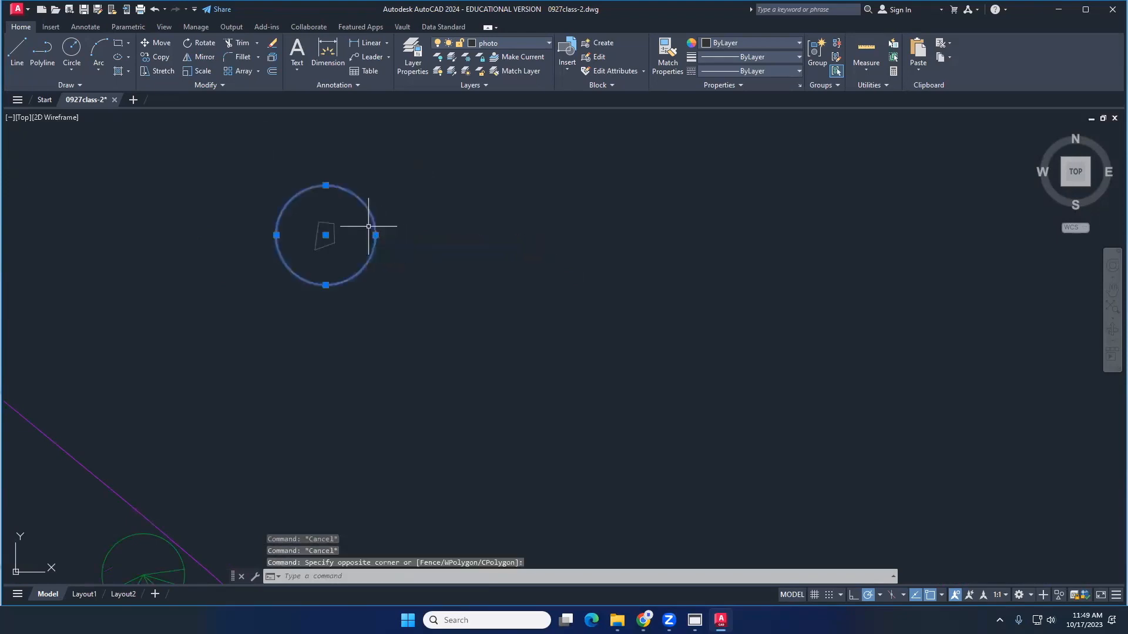
{"action": "key", "text": "Escape"}
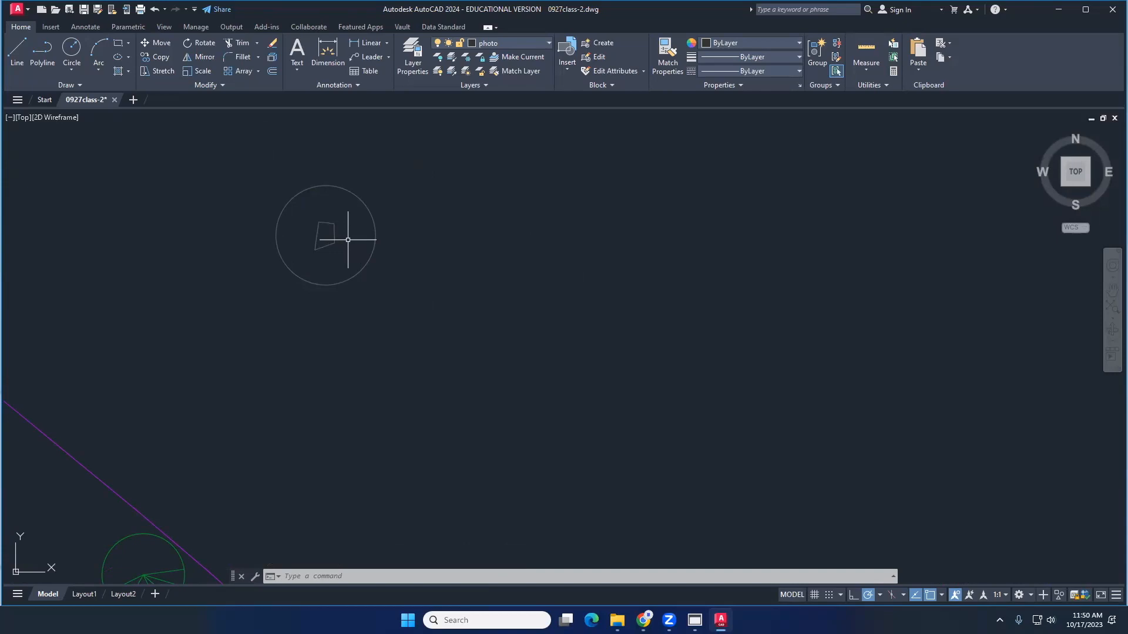
{"action": "scroll", "coordinate": [347, 239], "scroll_direction": "down", "scroll_amount": 2}
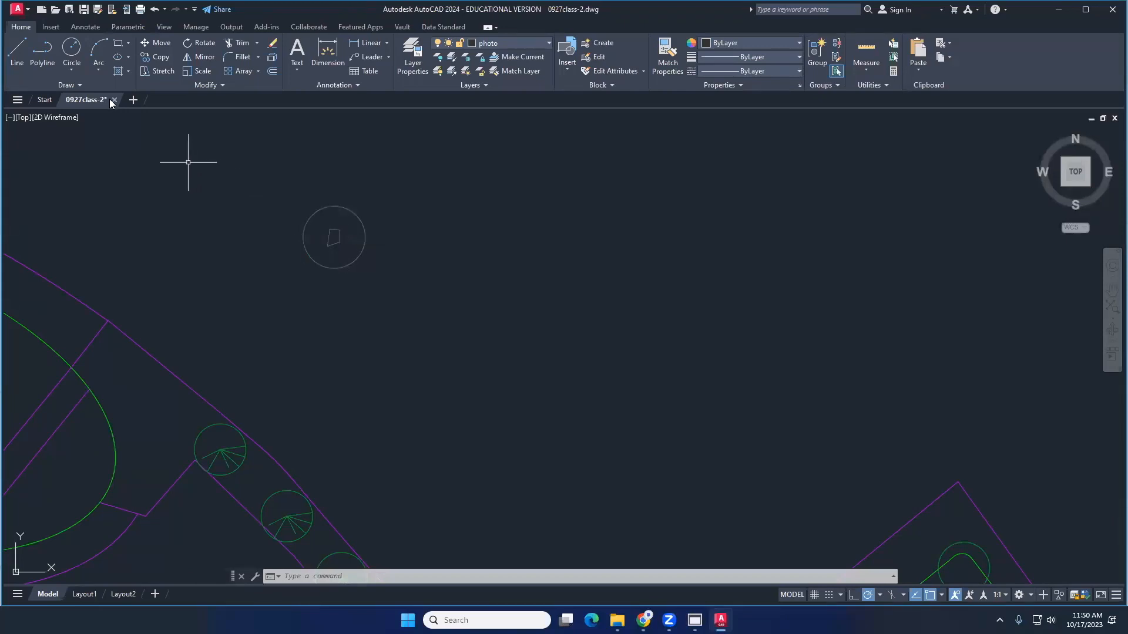
{"action": "left_click", "coordinate": [241, 184]}
{"action": "left_click", "coordinate": [461, 324]}
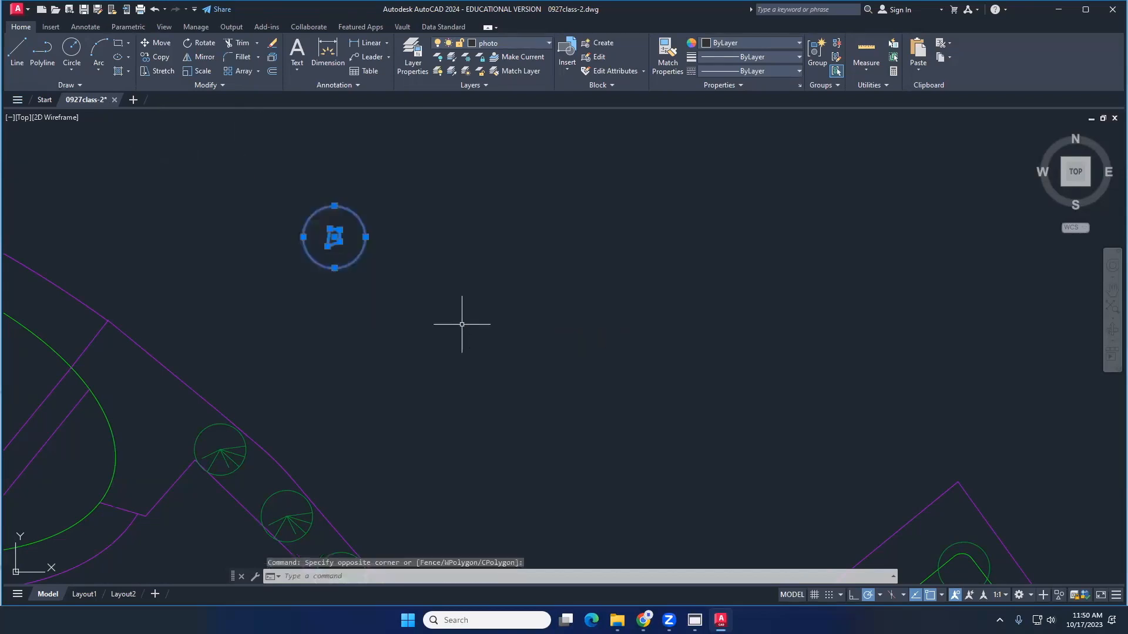
{"action": "left_click", "coordinate": [50, 27]}
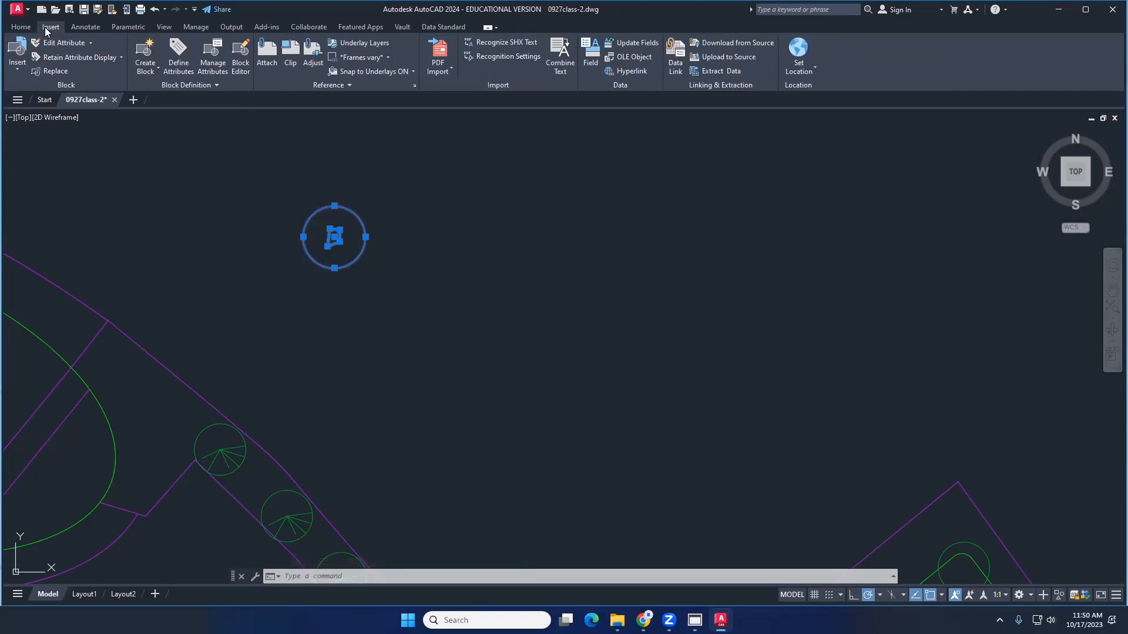
{"action": "key", "text": "Escape"}
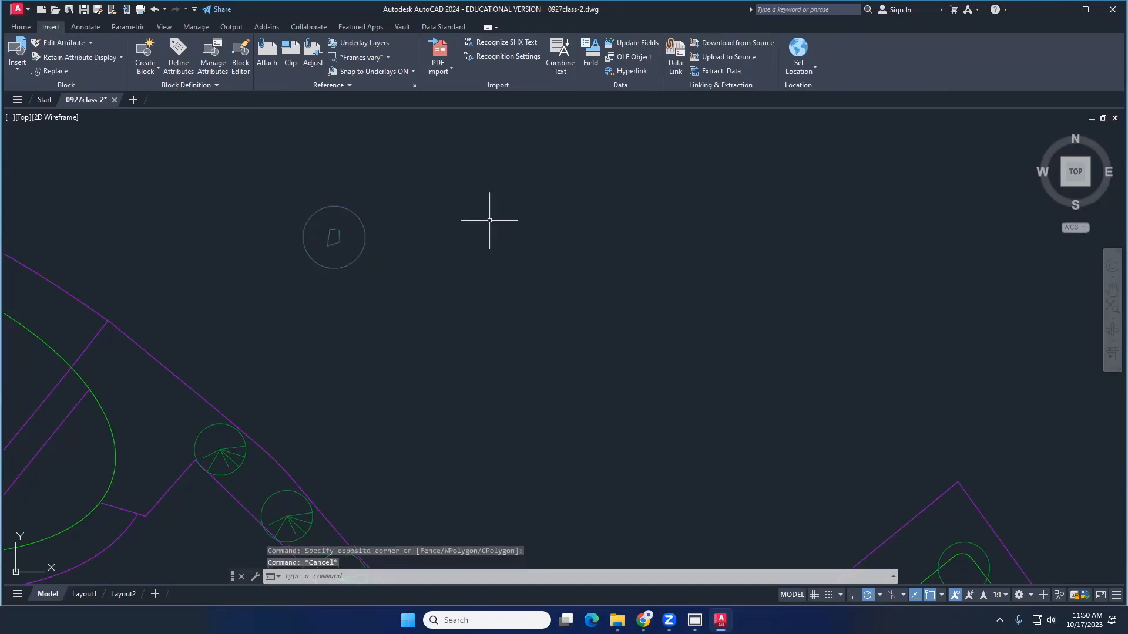
Examine the first tree symbol in the row along the path and the layer it is on
{"action": "scroll", "coordinate": [490, 219], "scroll_direction": "down", "scroll_amount": 3}
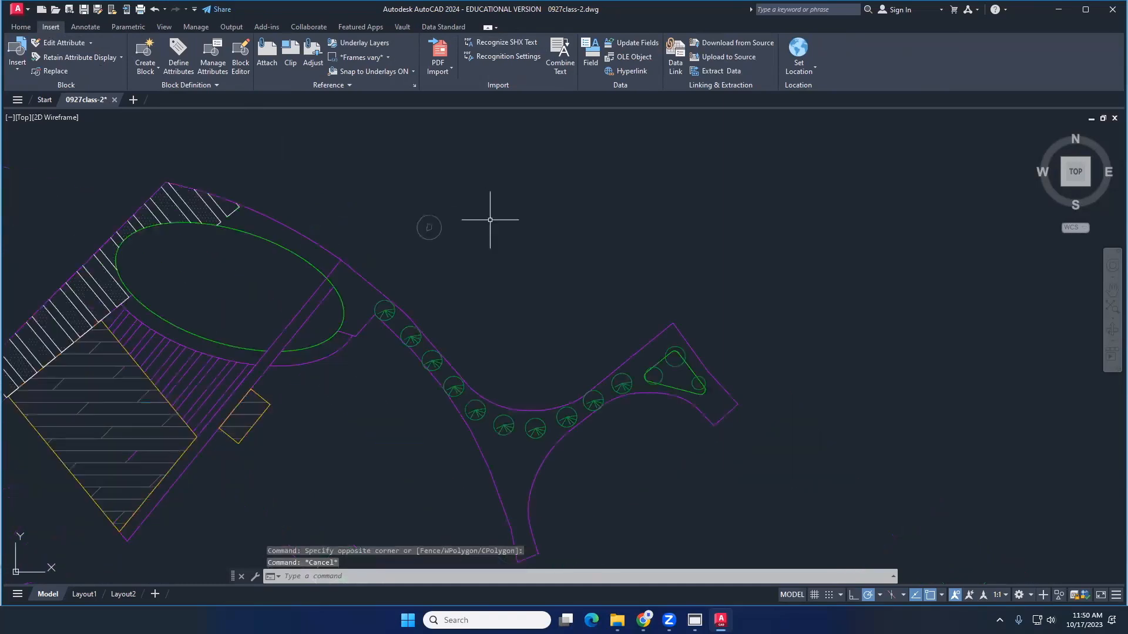
{"action": "left_click", "coordinate": [390, 312]}
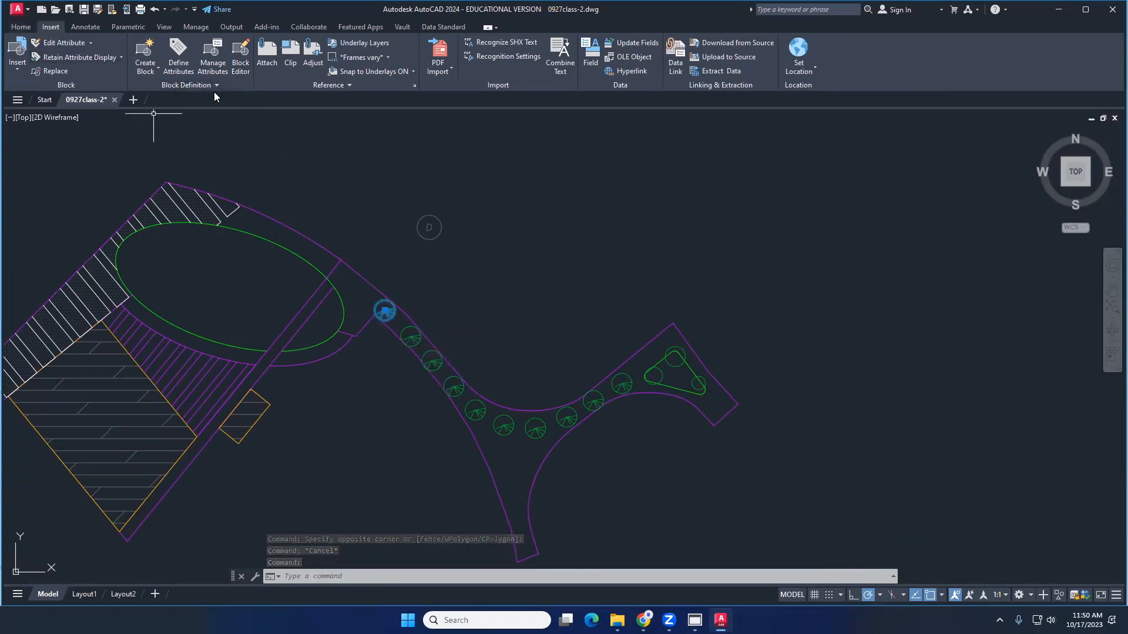
{"action": "left_click", "coordinate": [21, 27]}
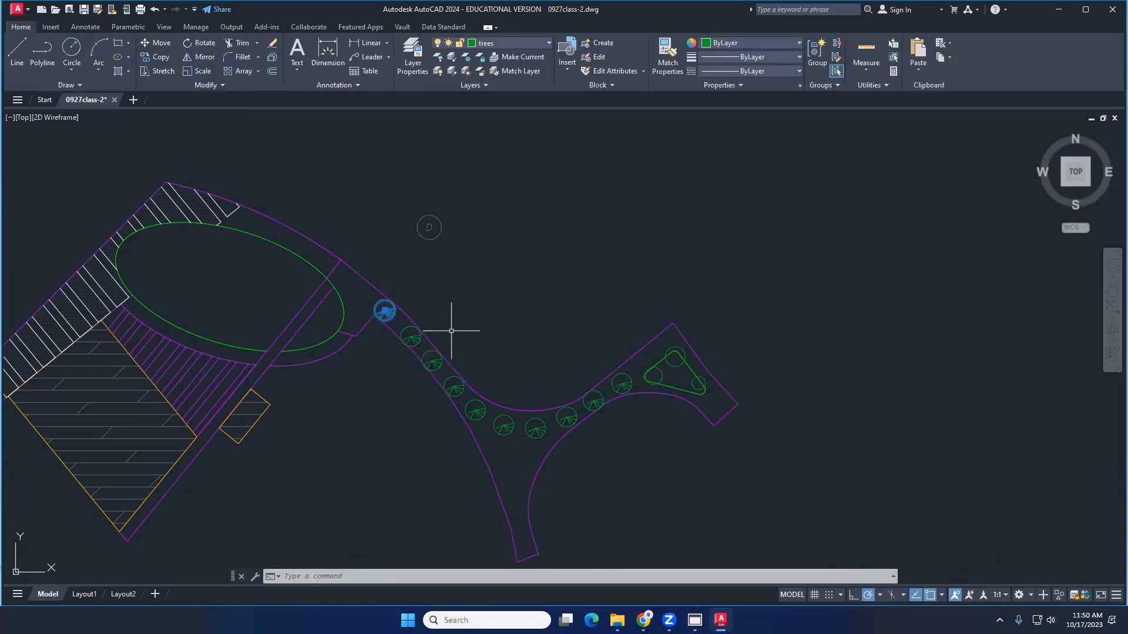
{"action": "key", "text": "Escape"}
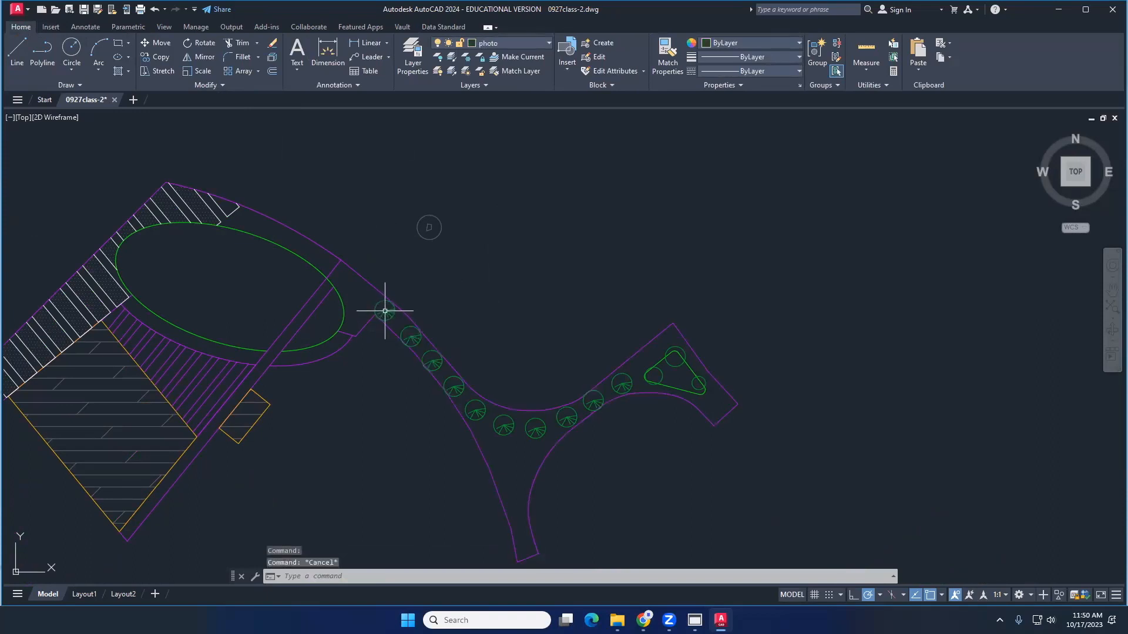
{"action": "left_click", "coordinate": [385, 311]}
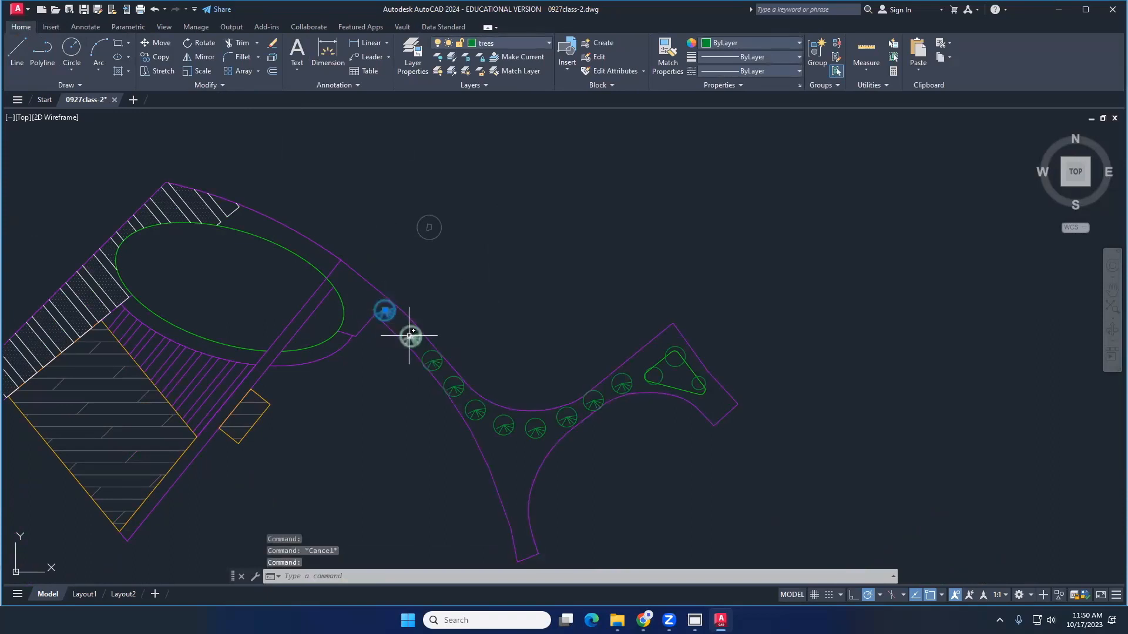
{"action": "scroll", "coordinate": [391, 315], "scroll_direction": "up", "scroll_amount": 5}
{"action": "key", "text": "Escape"}
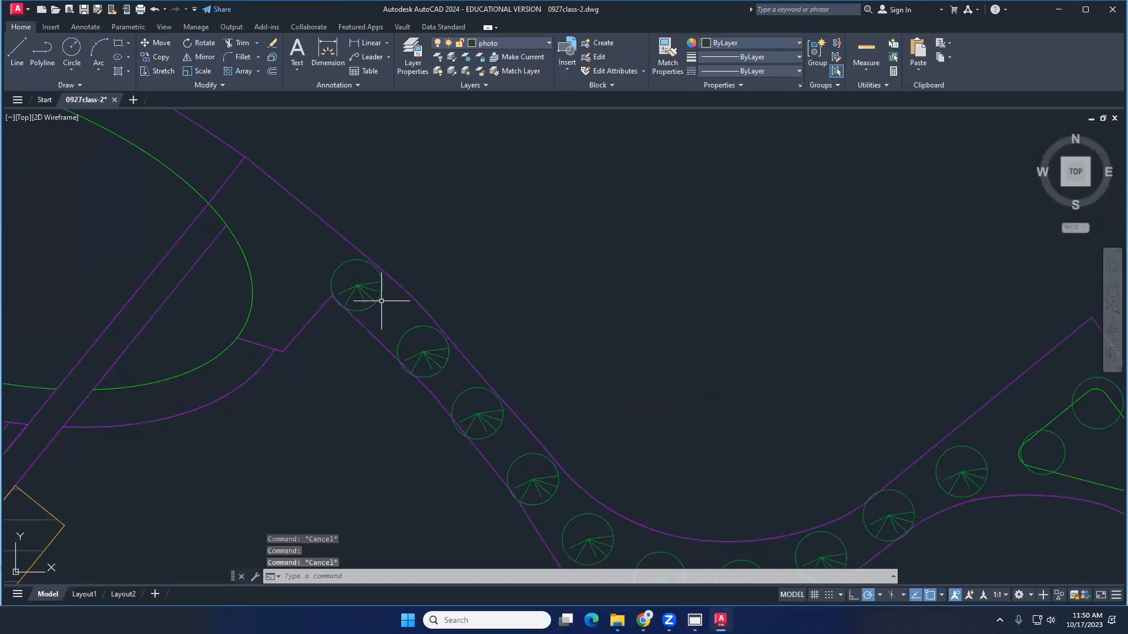
Try moving the first tree of the row by its centre point into the empty area, and undo the move
{"action": "left_click", "coordinate": [369, 296]}
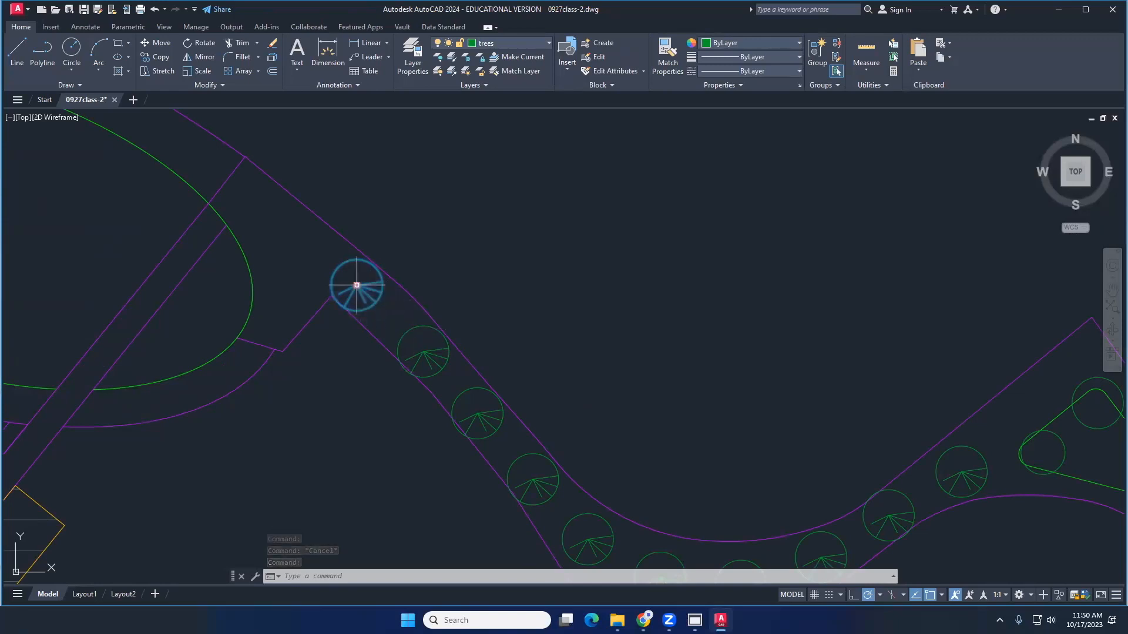
{"action": "left_click", "coordinate": [357, 285]}
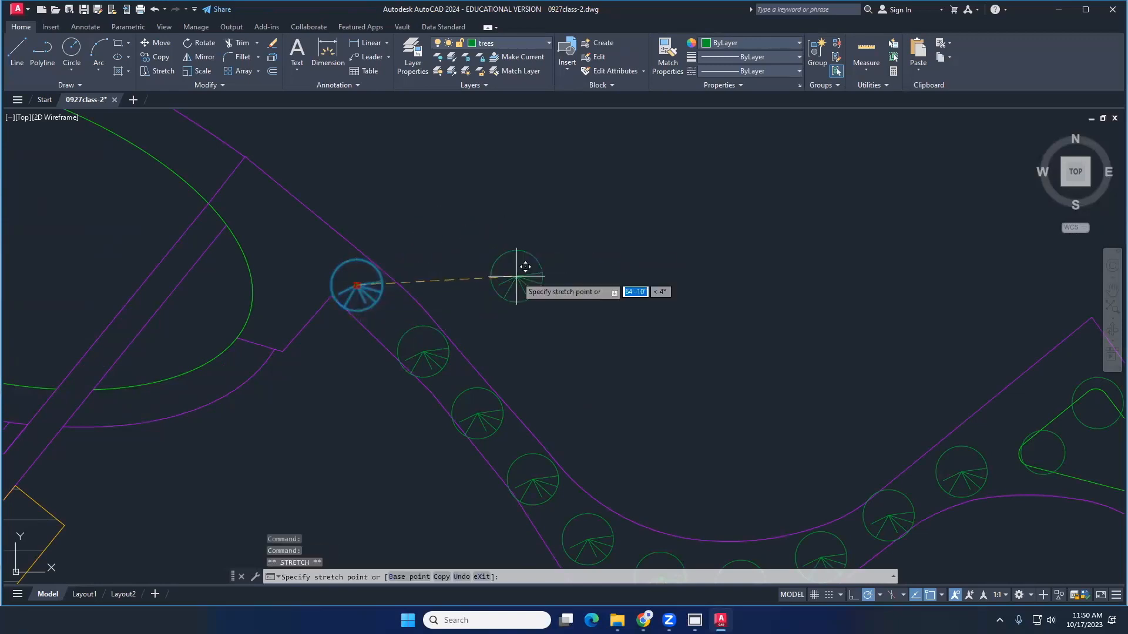
{"action": "left_click", "coordinate": [517, 276]}
{"action": "key", "text": "ctrl+z"}
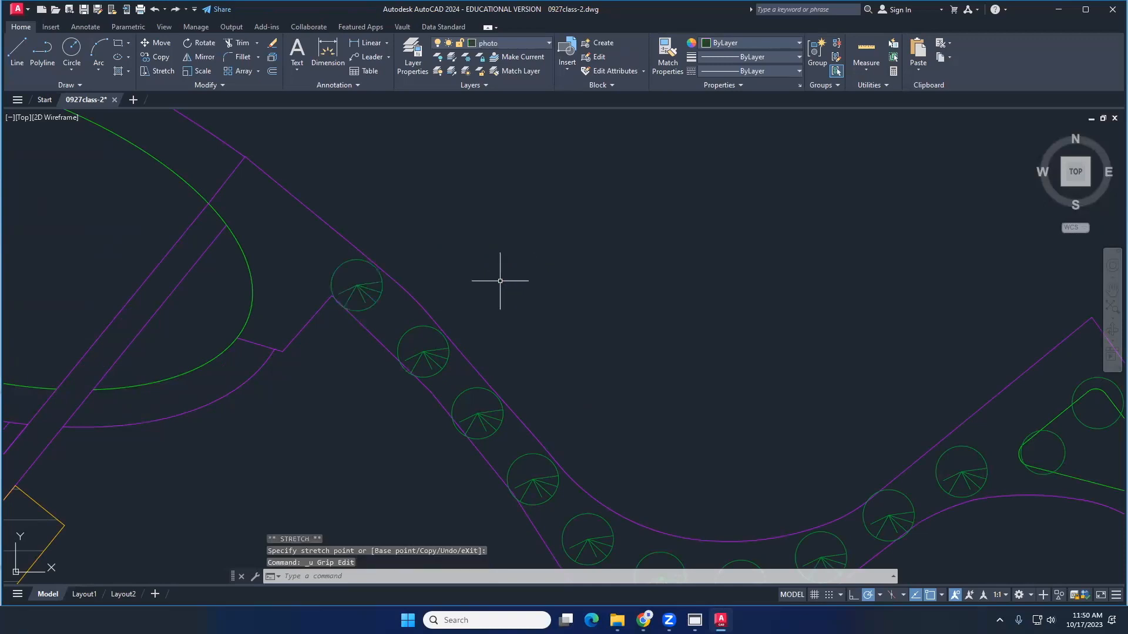
{"action": "scroll", "coordinate": [349, 291], "scroll_direction": "up", "scroll_amount": 4}
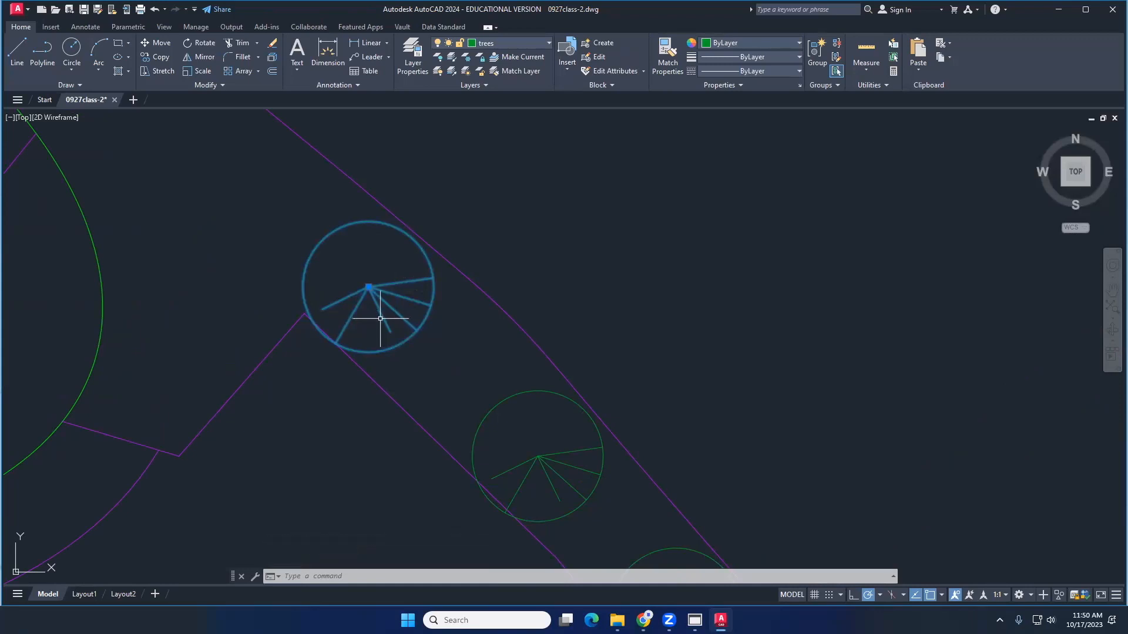
{"action": "scroll", "coordinate": [382, 319], "scroll_direction": "down", "scroll_amount": 5}
{"action": "middle_click_drag", "start_coordinate": [456, 252], "coordinate": [409, 293]}
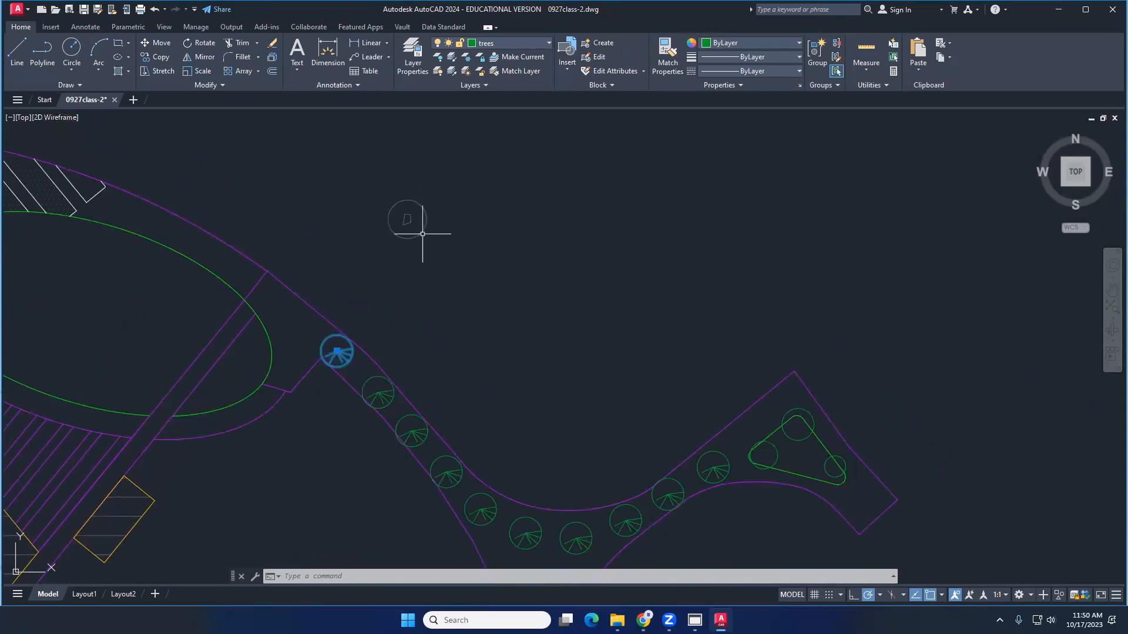
{"action": "key", "text": "Escape"}
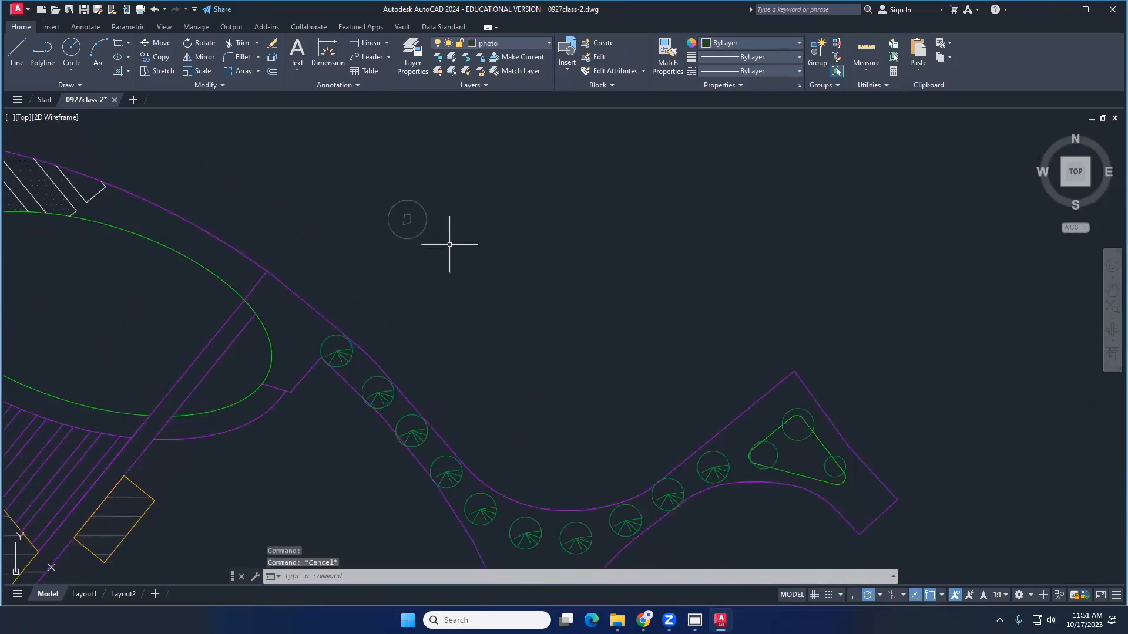
Start a new block definition named mytree with its base point specified on-screen
{"action": "left_click", "coordinate": [50, 27]}
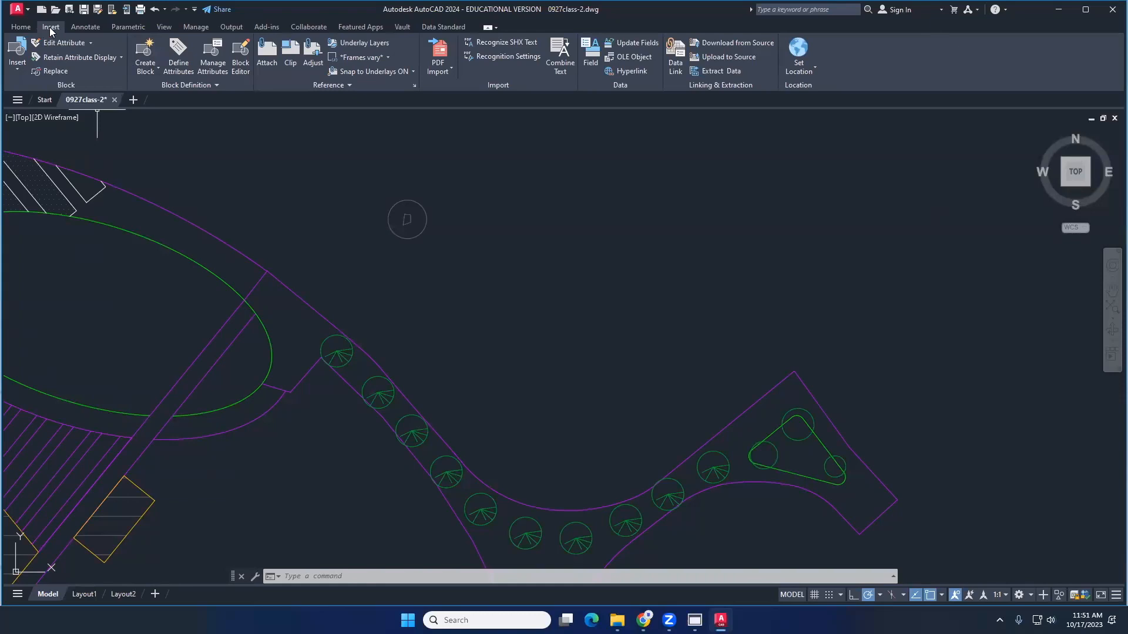
{"action": "left_click", "coordinate": [156, 73]}
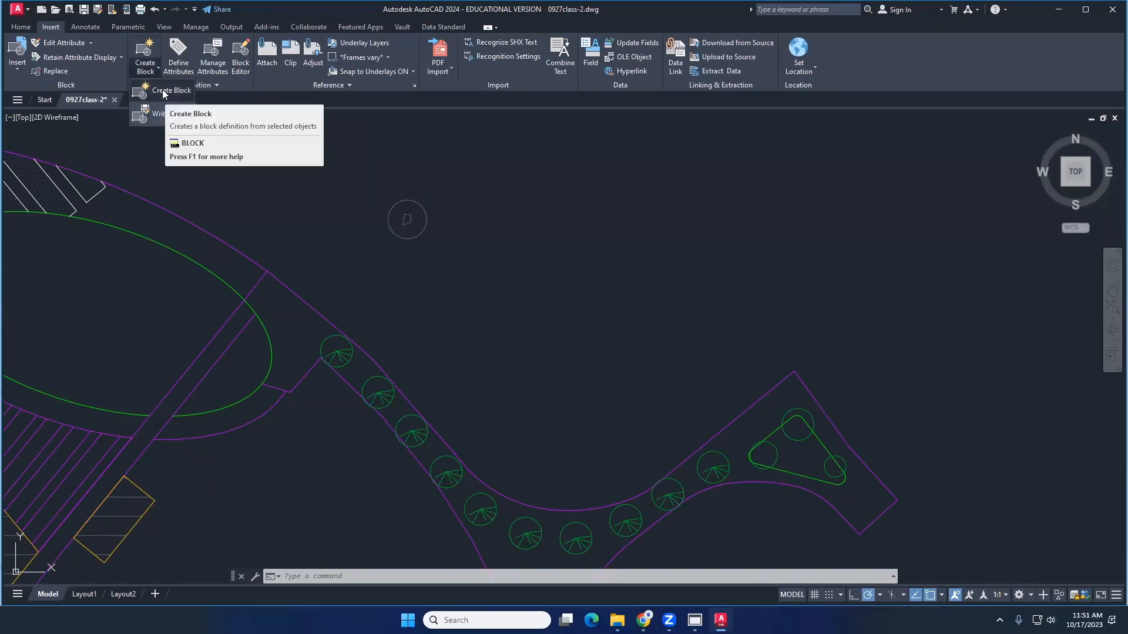
{"action": "left_click", "coordinate": [163, 91]}
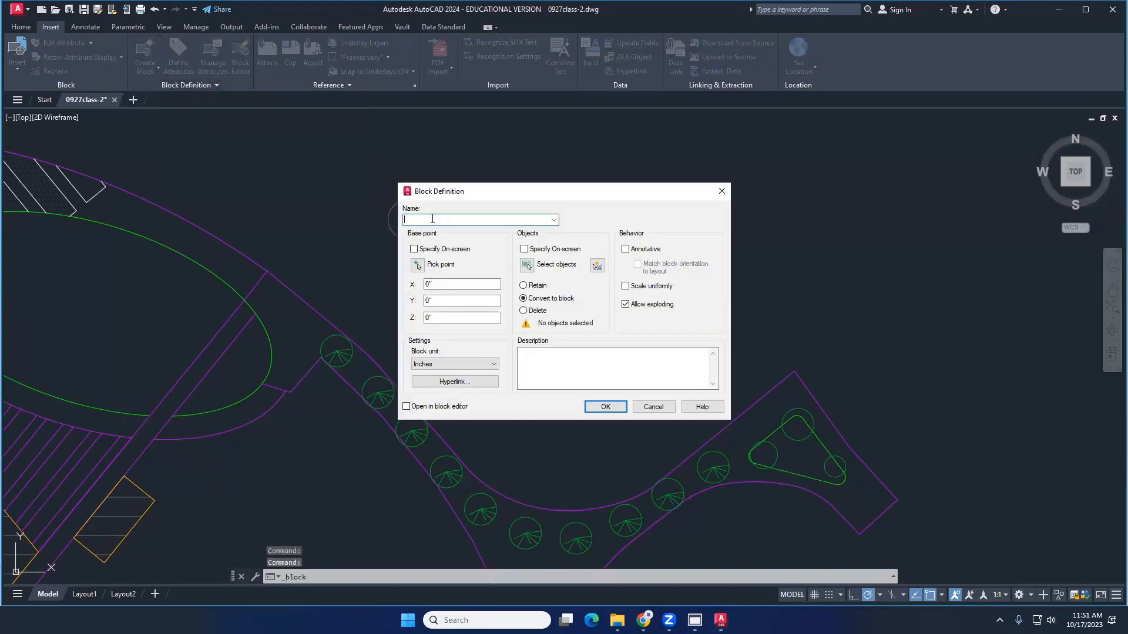
{"action": "type", "text": "mytree"}
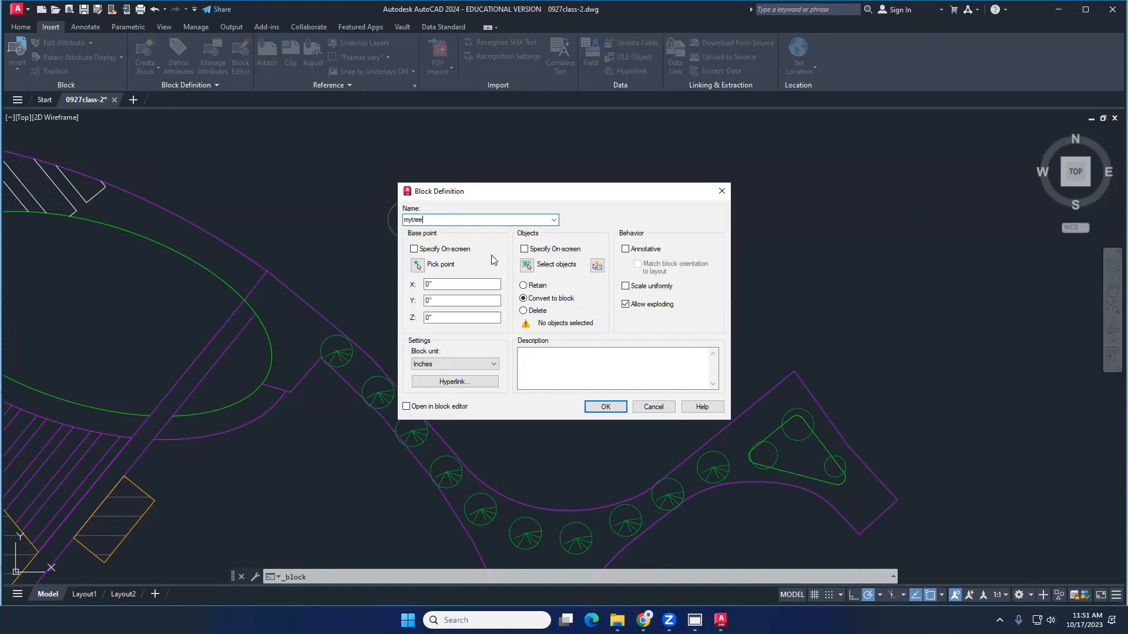
{"action": "left_click", "coordinate": [443, 255]}
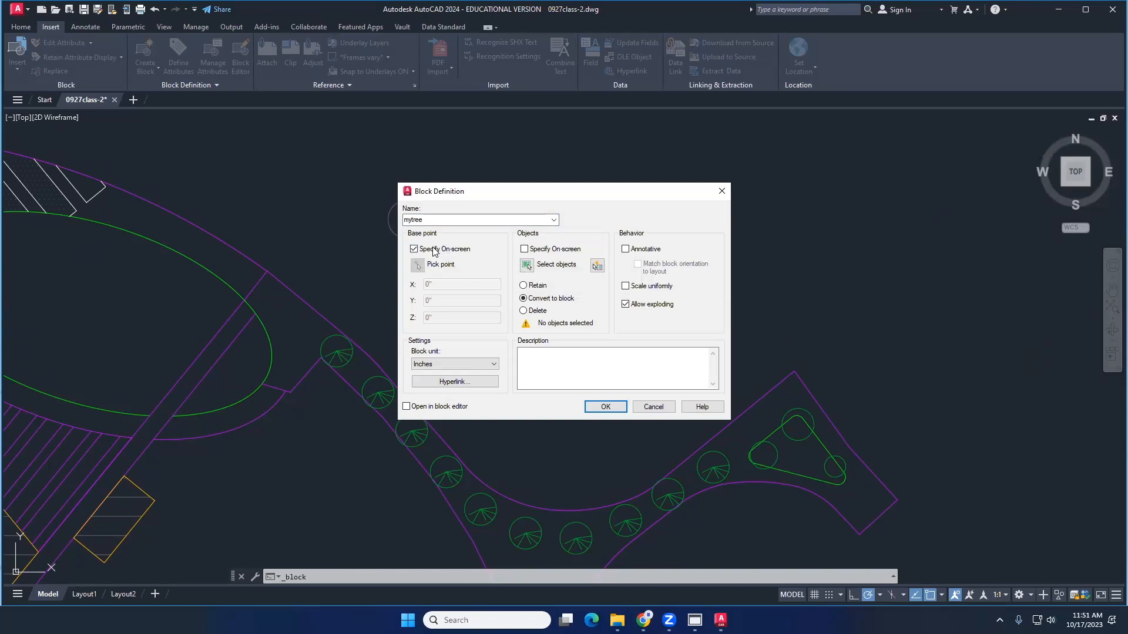
Create the block from the circle and its inner quadrilateral, with the base point in the empty space below the circle
{"action": "left_click", "coordinate": [605, 407]}
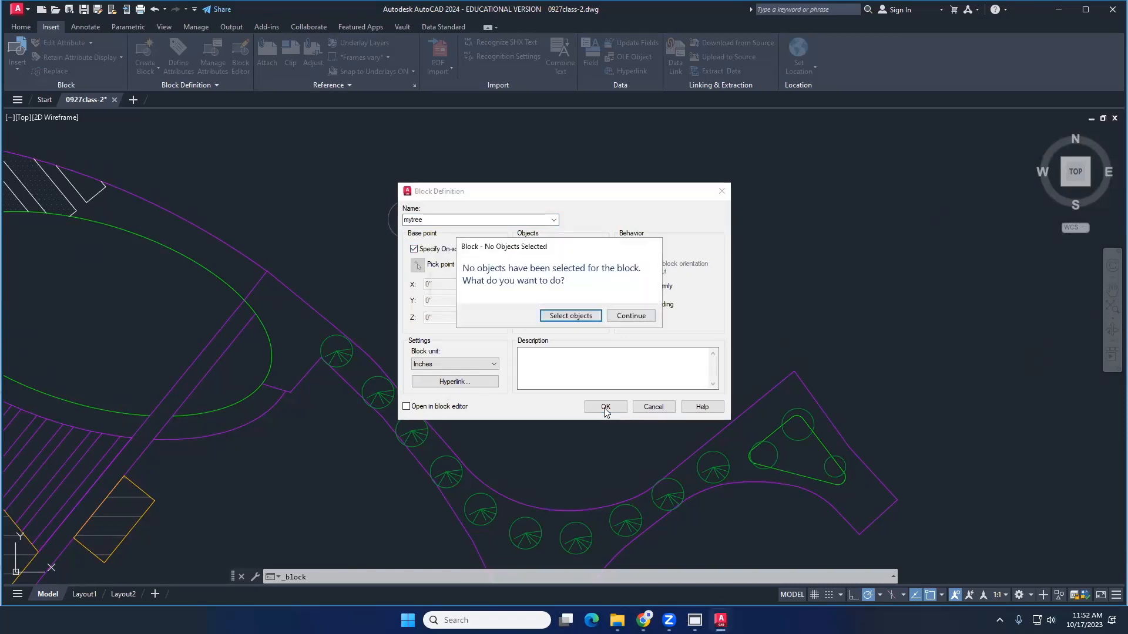
{"action": "left_click", "coordinate": [570, 316]}
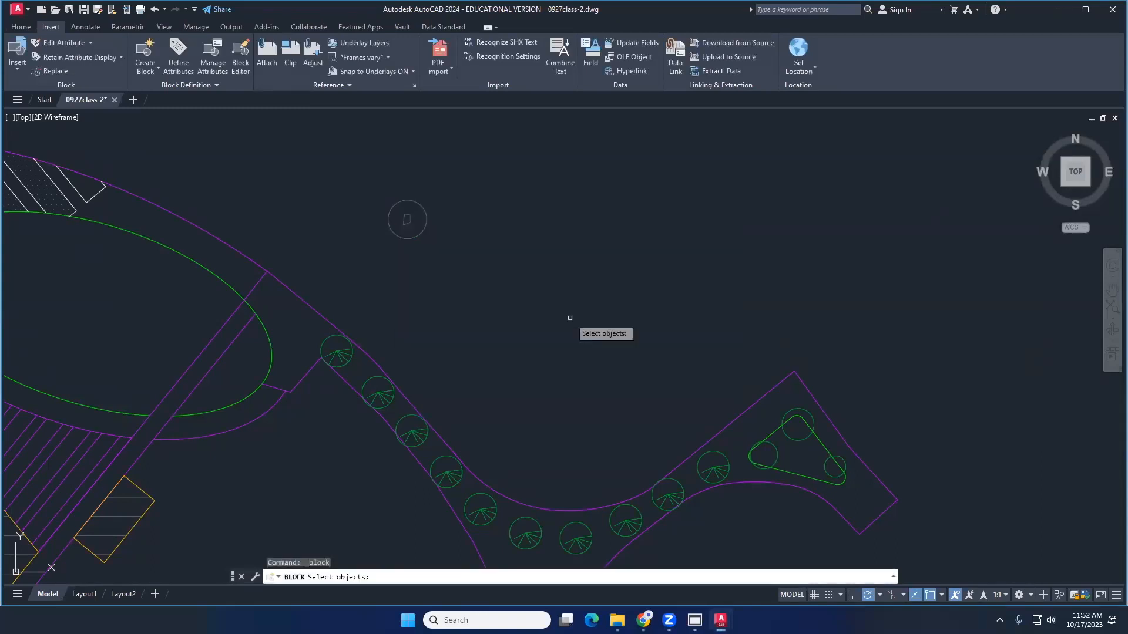
{"action": "left_click", "coordinate": [374, 171]}
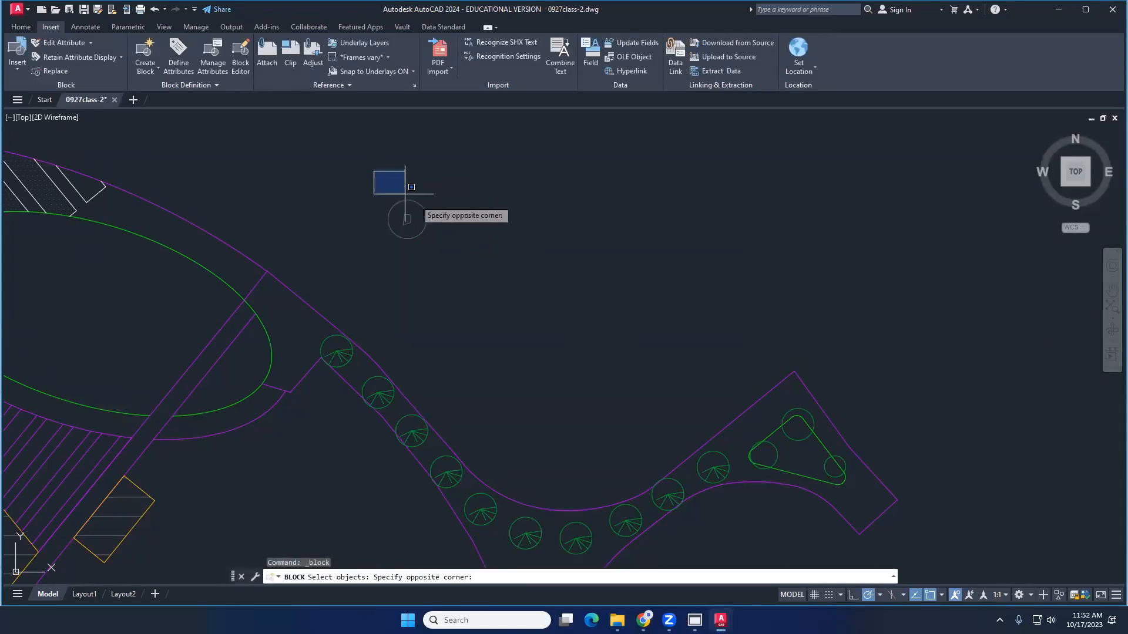
{"action": "left_click", "coordinate": [458, 256]}
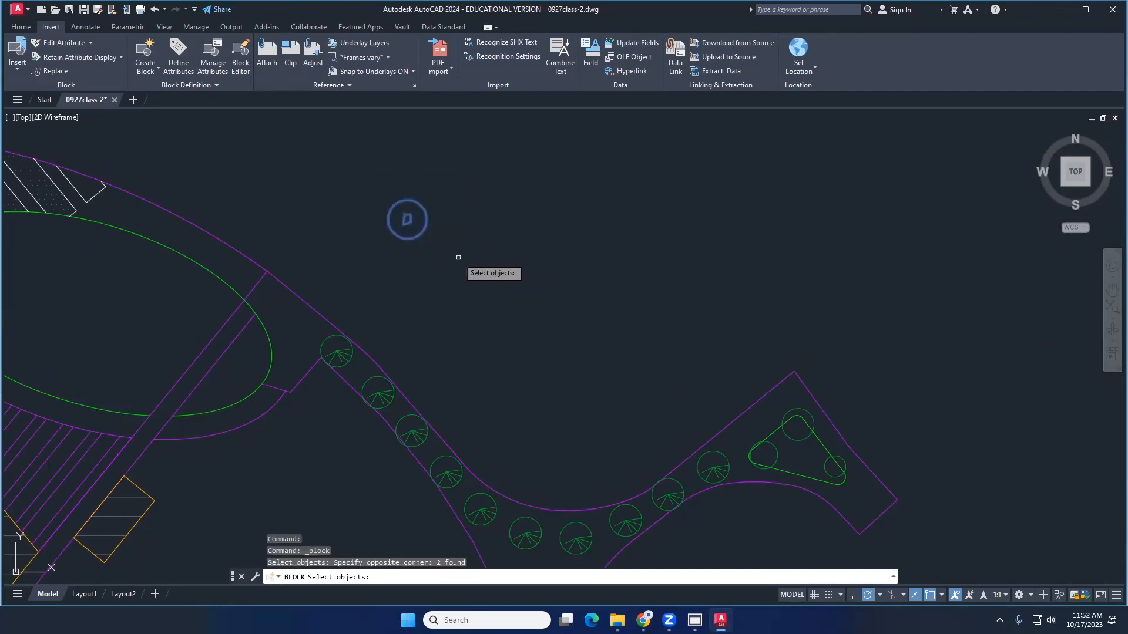
{"action": "key", "text": "Return"}
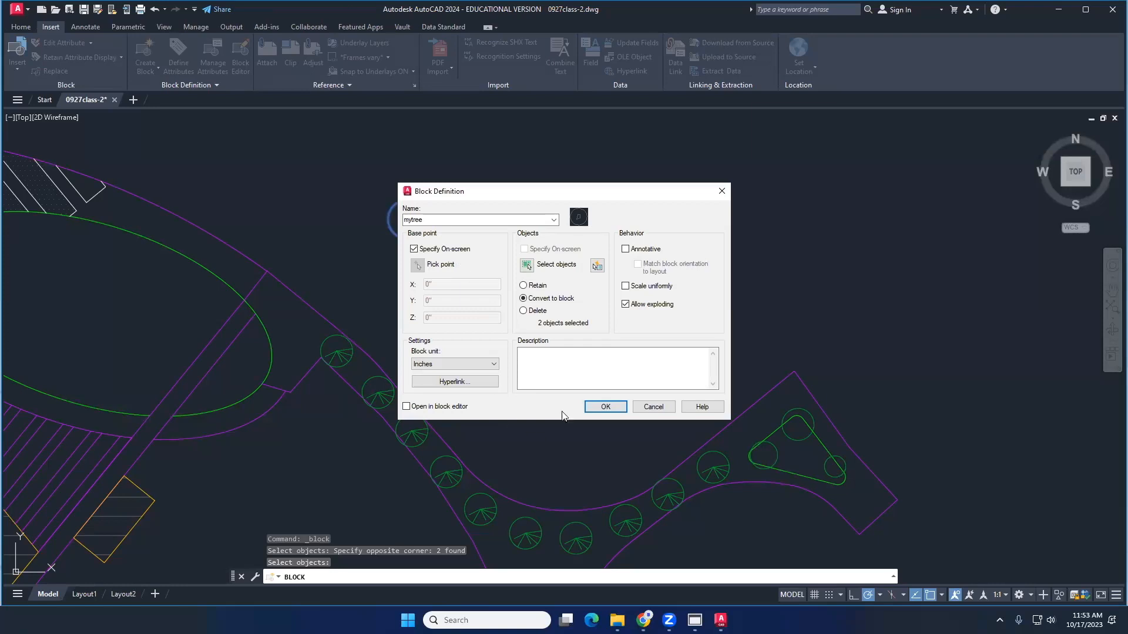
{"action": "left_click", "coordinate": [591, 408]}
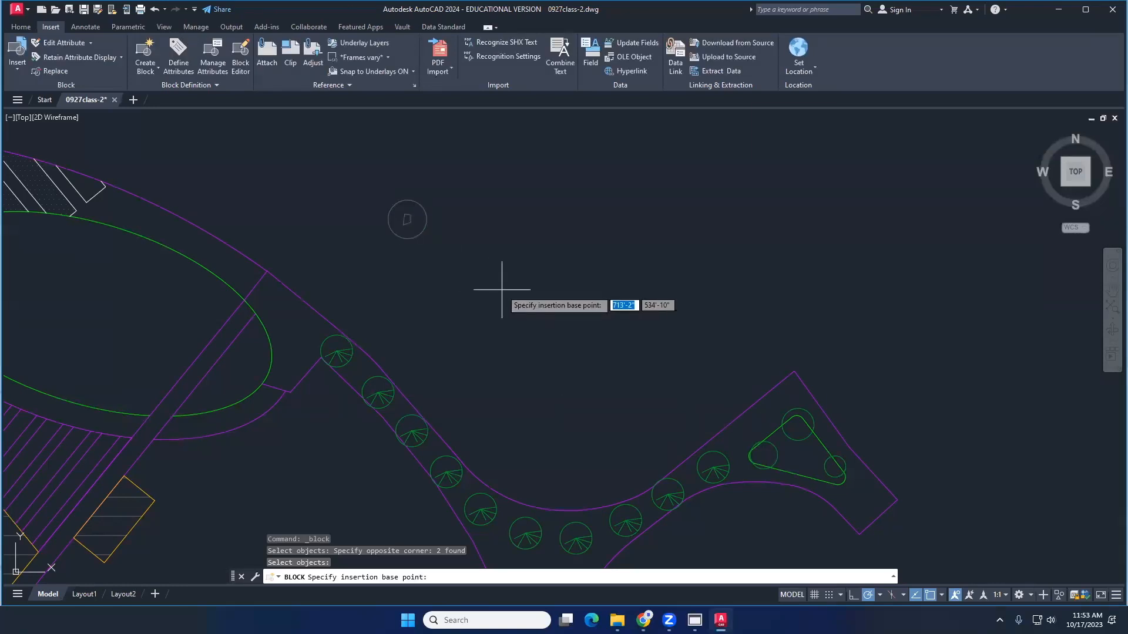
{"action": "left_click", "coordinate": [413, 314]}
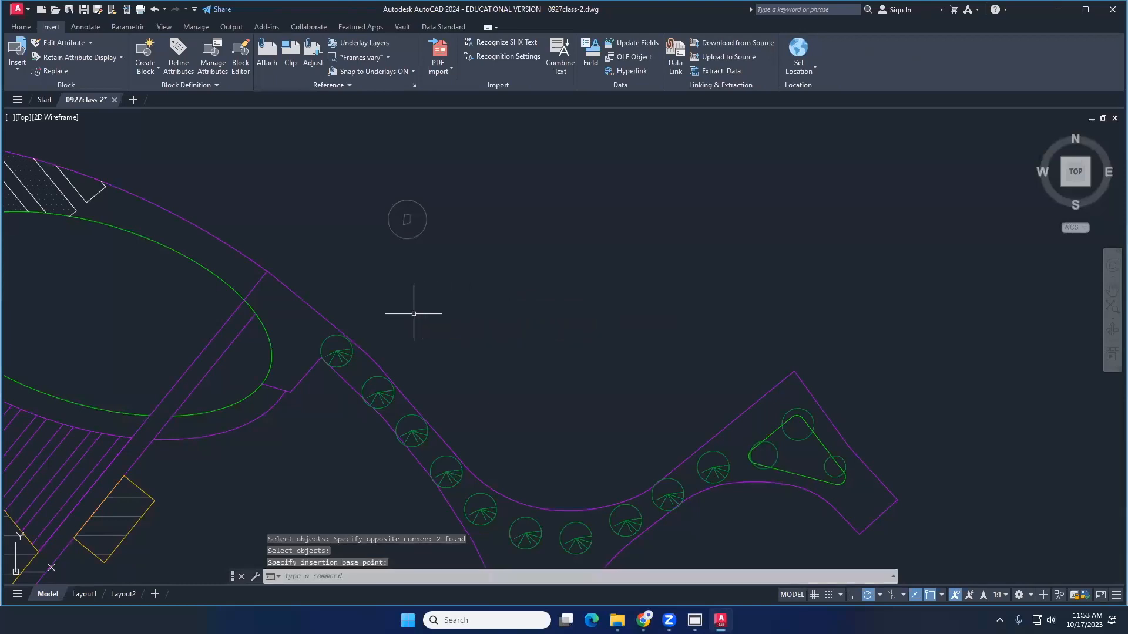
Insert the mytree block in the empty area above the path, close to the original tree symbol
{"action": "scroll", "coordinate": [441, 323], "scroll_direction": "down", "scroll_amount": 7}
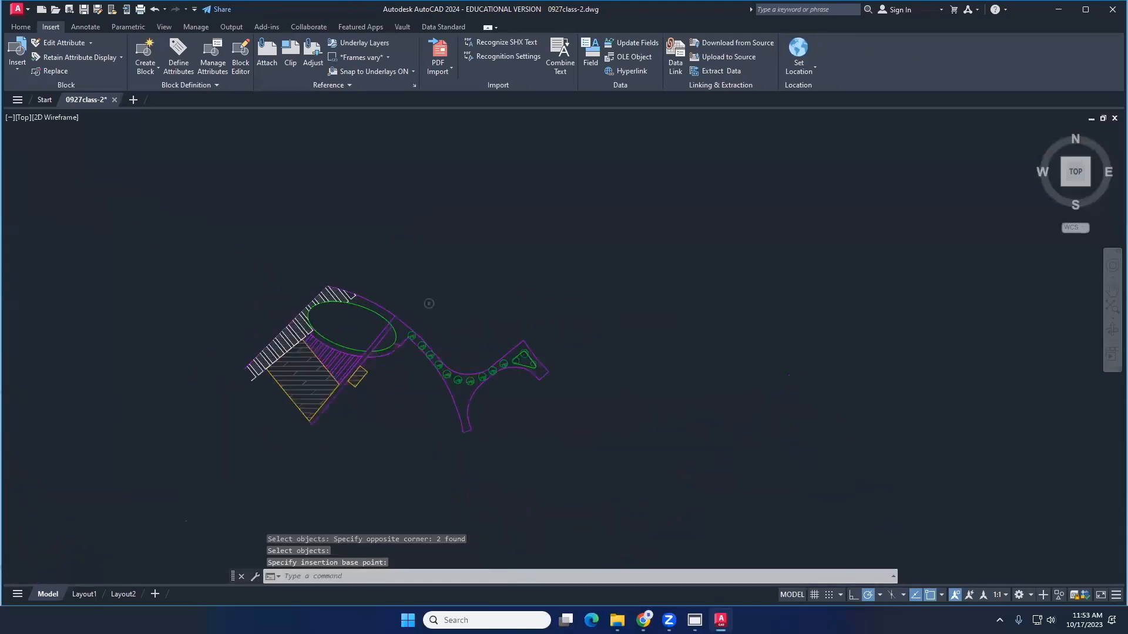
{"action": "scroll", "coordinate": [437, 324], "scroll_direction": "up", "scroll_amount": 2}
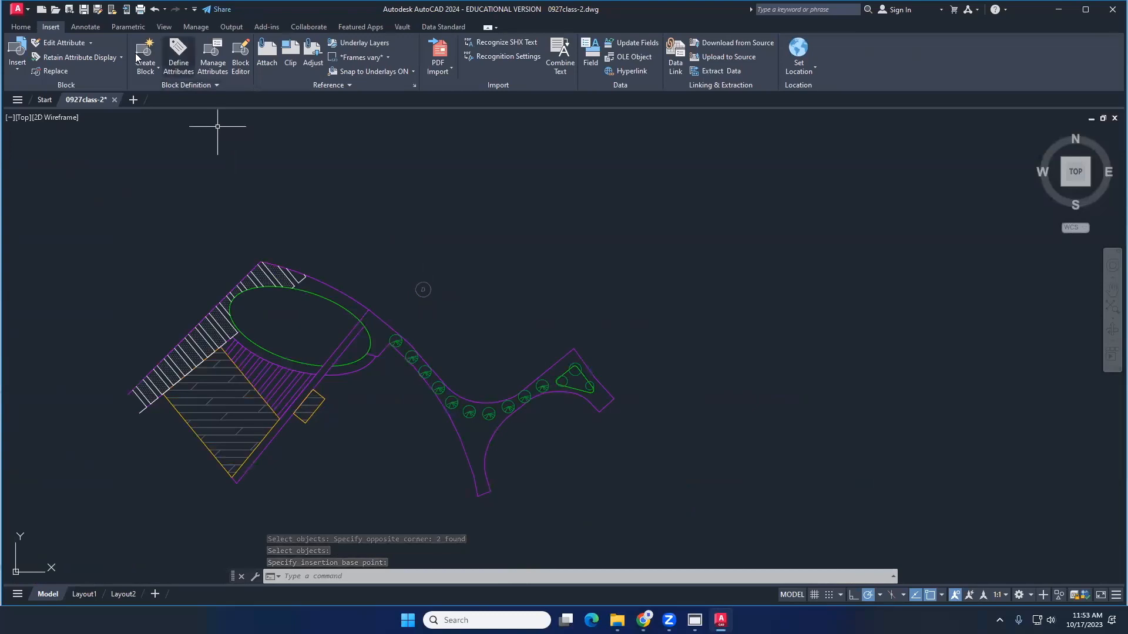
{"action": "left_click", "coordinate": [18, 70]}
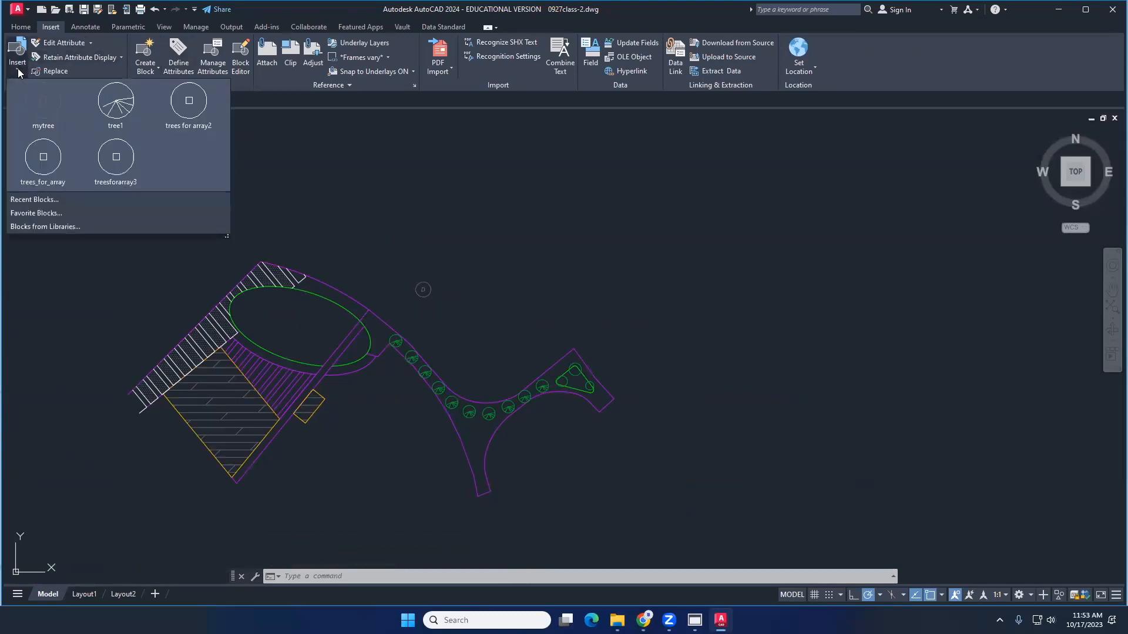
{"action": "left_click", "coordinate": [40, 101]}
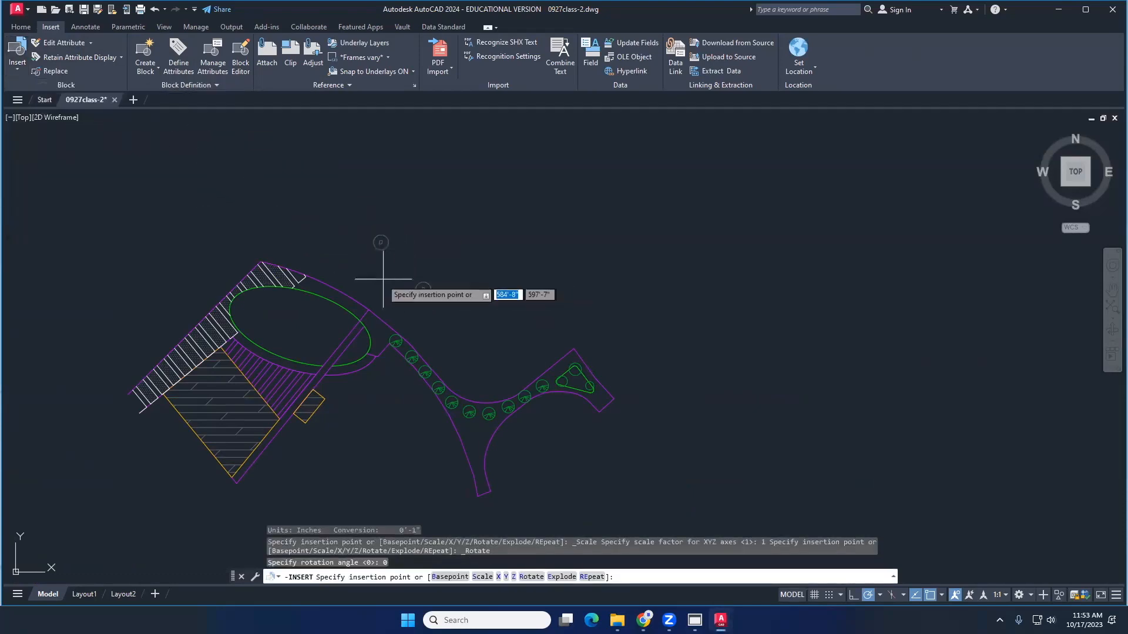
{"action": "left_click", "coordinate": [472, 342]}
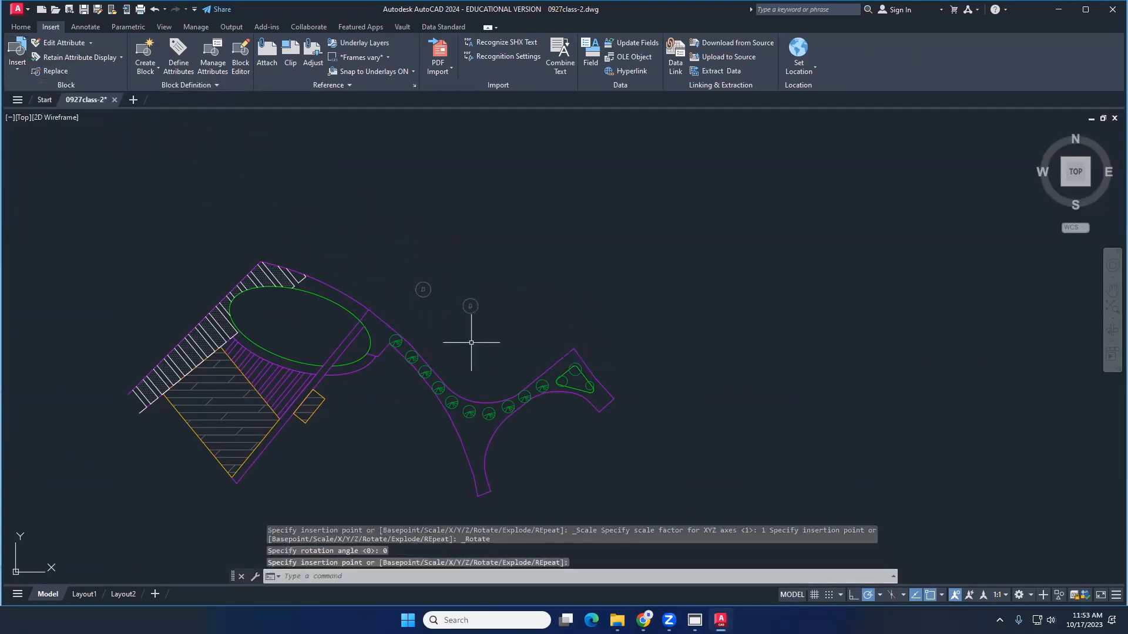
Copy the inserted mytree block from its quadrilateral to many scattered, partly overlapping spots in the empty area around it
{"action": "left_click", "coordinate": [475, 307]}
{"action": "scroll", "coordinate": [487, 314], "scroll_direction": "up", "scroll_amount": 5}
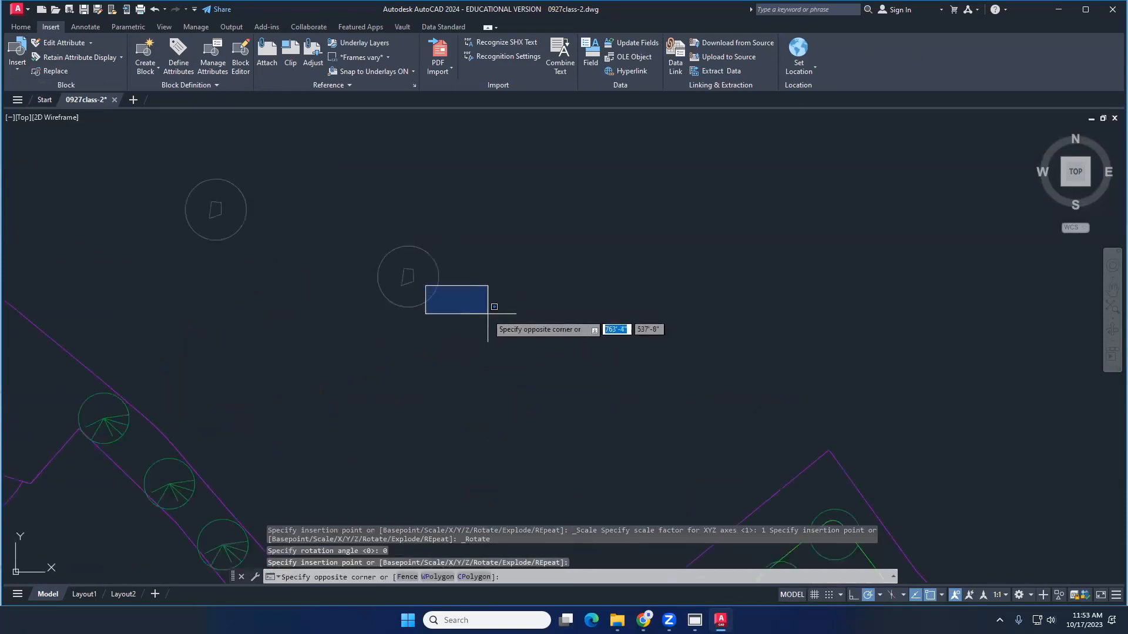
{"action": "key", "text": "Escape"}
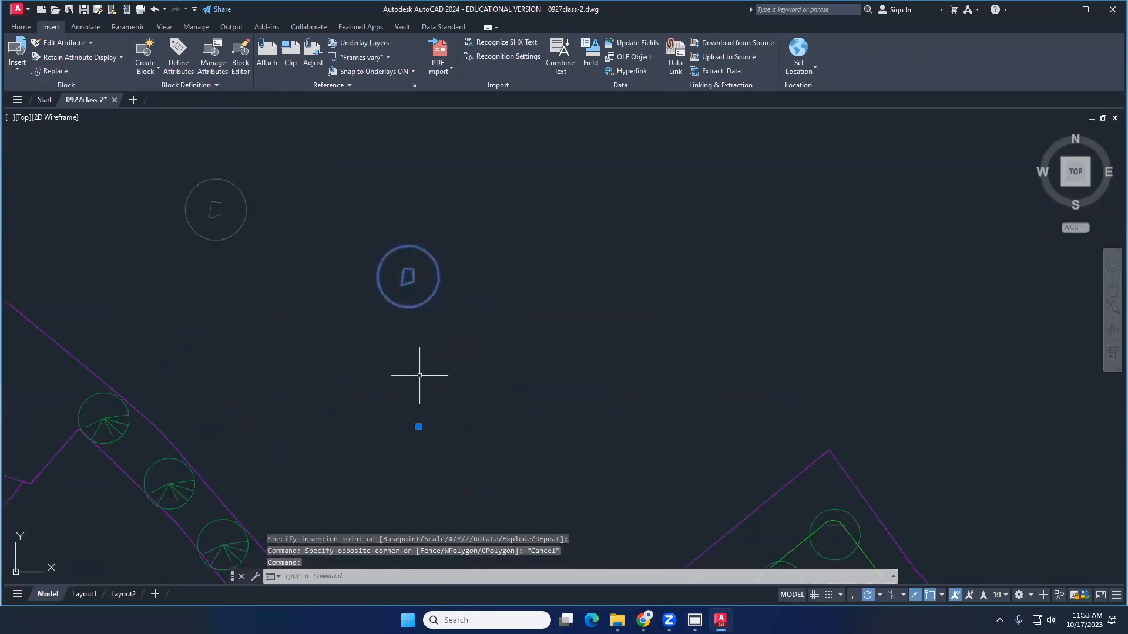
{"action": "left_click", "coordinate": [22, 27]}
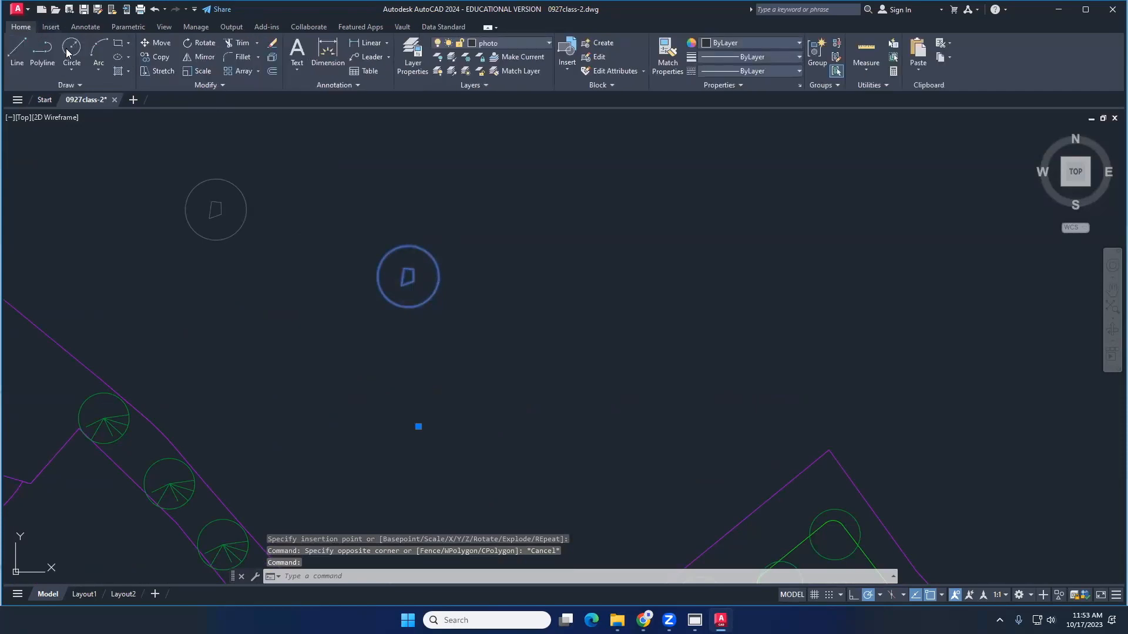
{"action": "left_click", "coordinate": [155, 57]}
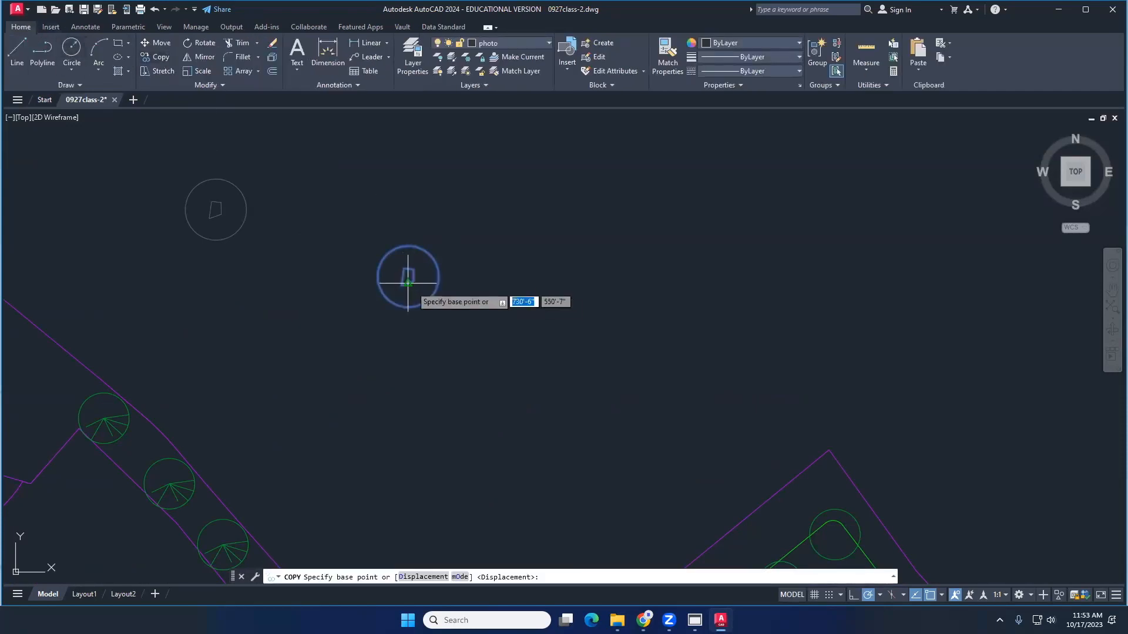
{"action": "left_click", "coordinate": [407, 285]}
{"action": "left_click", "coordinate": [428, 366]}
{"action": "left_click", "coordinate": [519, 337]}
{"action": "left_click", "coordinate": [555, 258]}
{"action": "left_click", "coordinate": [590, 374]}
{"action": "left_click", "coordinate": [481, 417]}
{"action": "left_click", "coordinate": [298, 373]}
{"action": "left_click", "coordinate": [285, 339]}
{"action": "left_click", "coordinate": [308, 282]}
{"action": "left_click", "coordinate": [361, 228]}
{"action": "left_click", "coordinate": [407, 222]}
{"action": "left_click", "coordinate": [503, 237]}
{"action": "left_click", "coordinate": [495, 274]}
{"action": "left_click", "coordinate": [445, 294]}
{"action": "left_click", "coordinate": [408, 314]}
{"action": "left_click", "coordinate": [343, 334]}
{"action": "left_click", "coordinate": [335, 356]}
{"action": "key", "text": "Escape"}
Assign the whole cluster of copied mytree blocks to the trees layer and check the properties of one of them
{"action": "left_click_drag", "start_coordinate": [626, 470], "coordinate": [284, 160]}
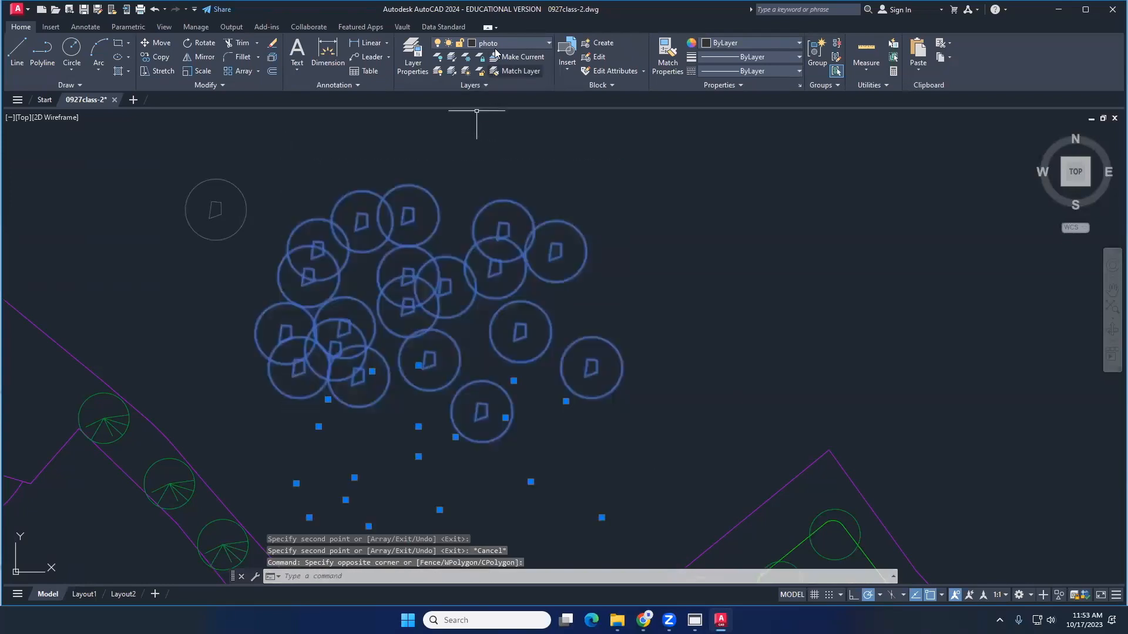
{"action": "left_click", "coordinate": [495, 45]}
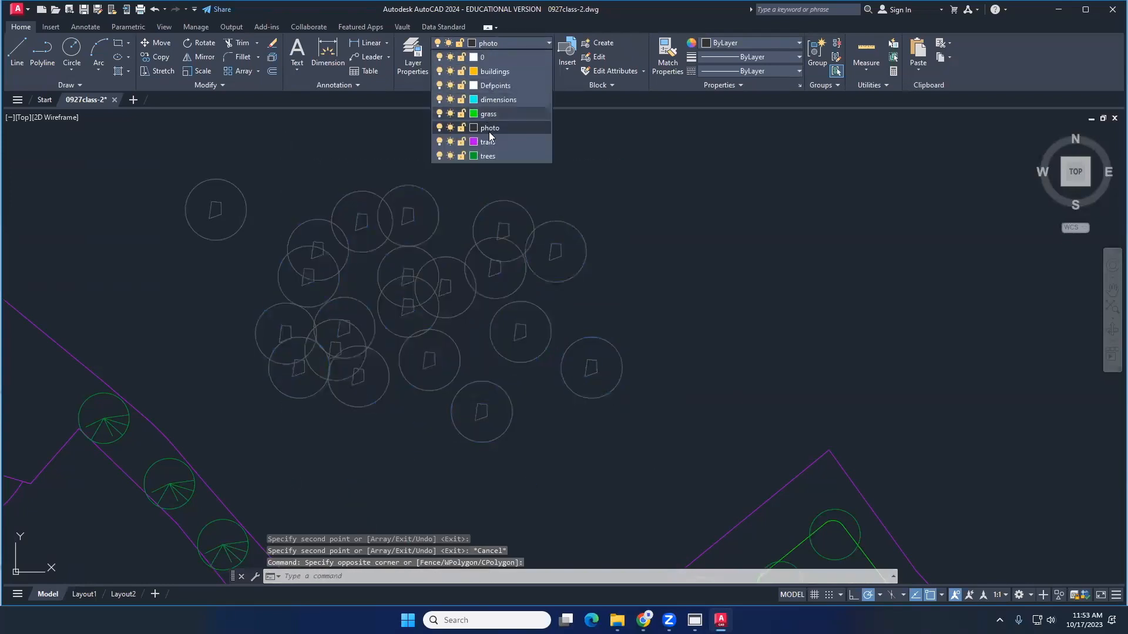
{"action": "left_click", "coordinate": [490, 156]}
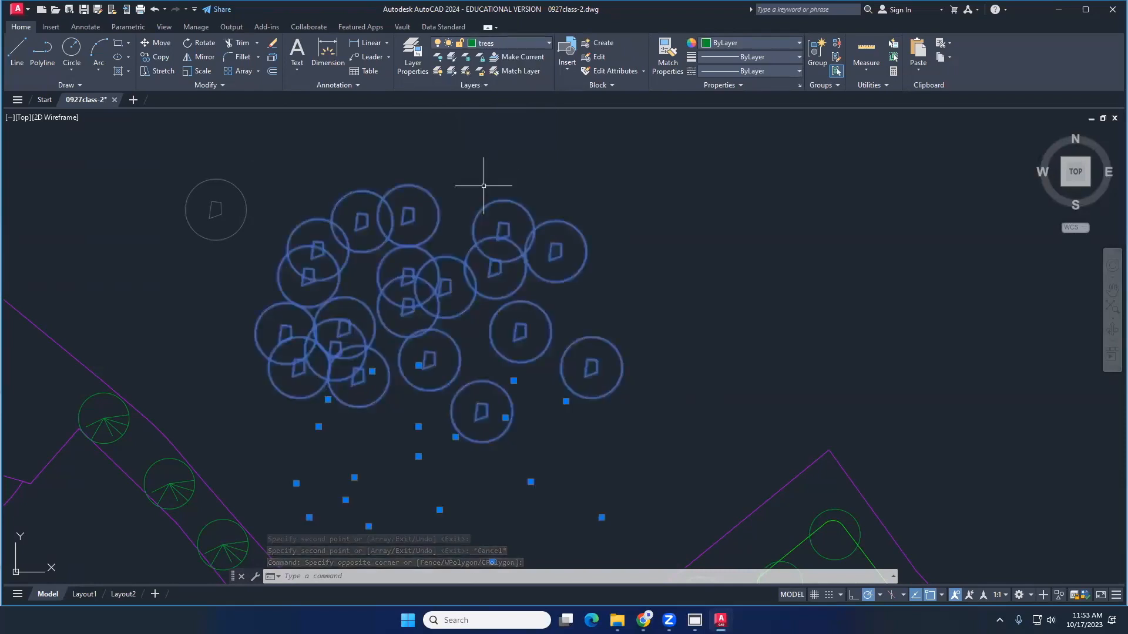
{"action": "key", "text": "Escape"}
{"action": "scroll", "coordinate": [487, 191], "scroll_direction": "down", "scroll_amount": 2}
{"action": "scroll", "coordinate": [490, 194], "scroll_direction": "up", "scroll_amount": 2}
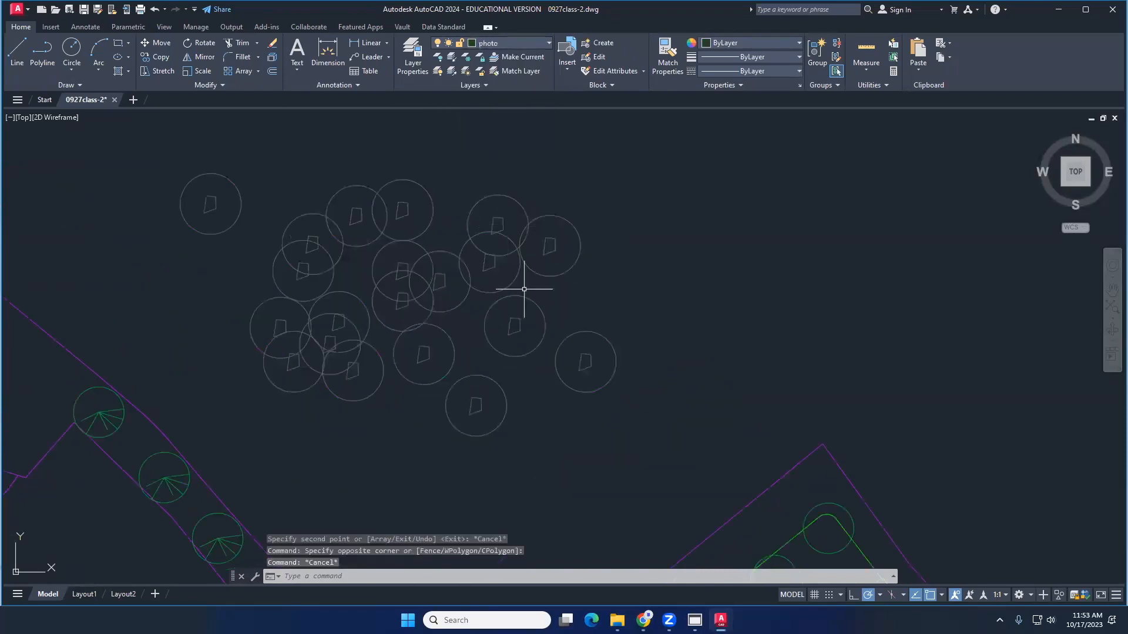
{"action": "left_click", "coordinate": [608, 467]}
{"action": "left_click", "coordinate": [302, 177]}
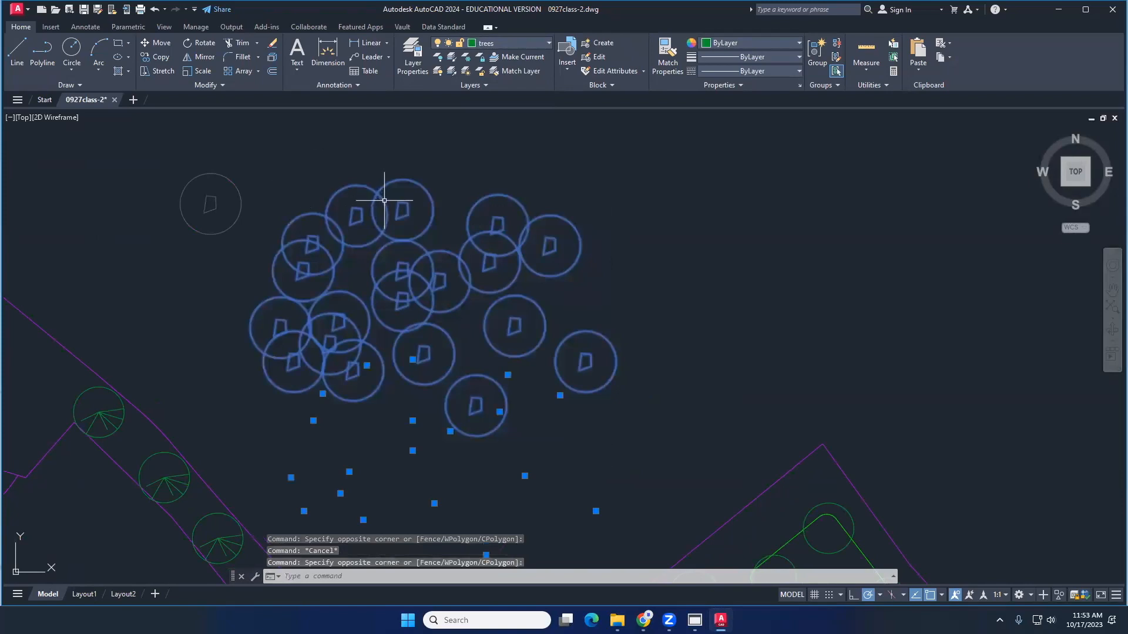
{"action": "mouse_move", "coordinate": [384, 200]}
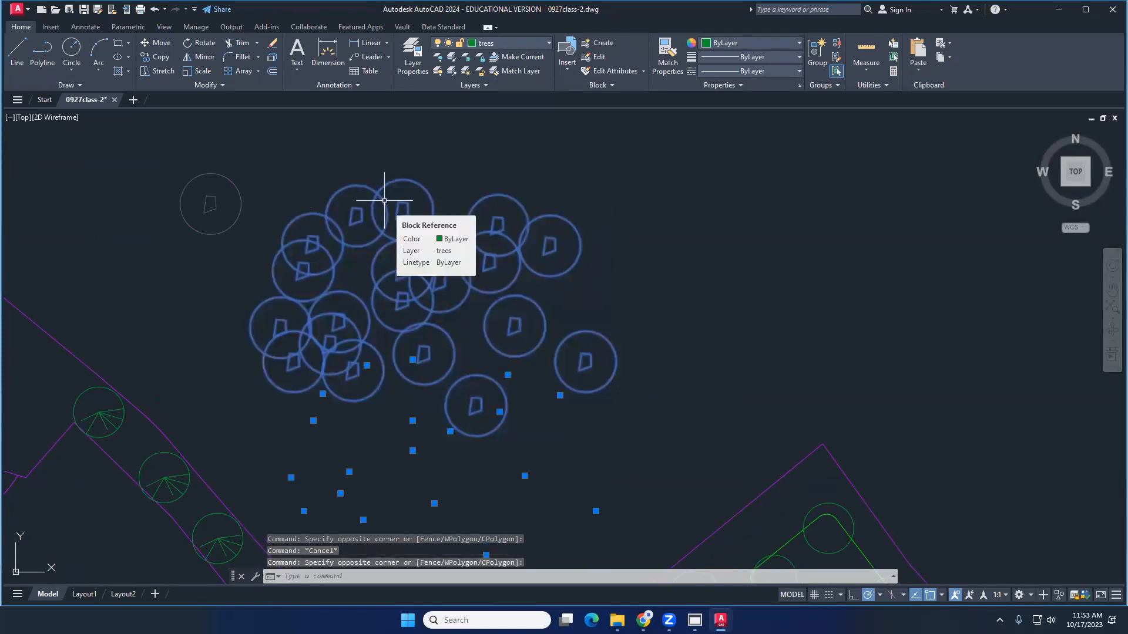
Undo the layer change and the copies, and delete the inserted mytree block beside the original symbol
{"action": "key", "text": "ctrl+z"}
{"action": "key", "text": "ctrl+z"}
{"action": "key", "text": "ctrl+z"}
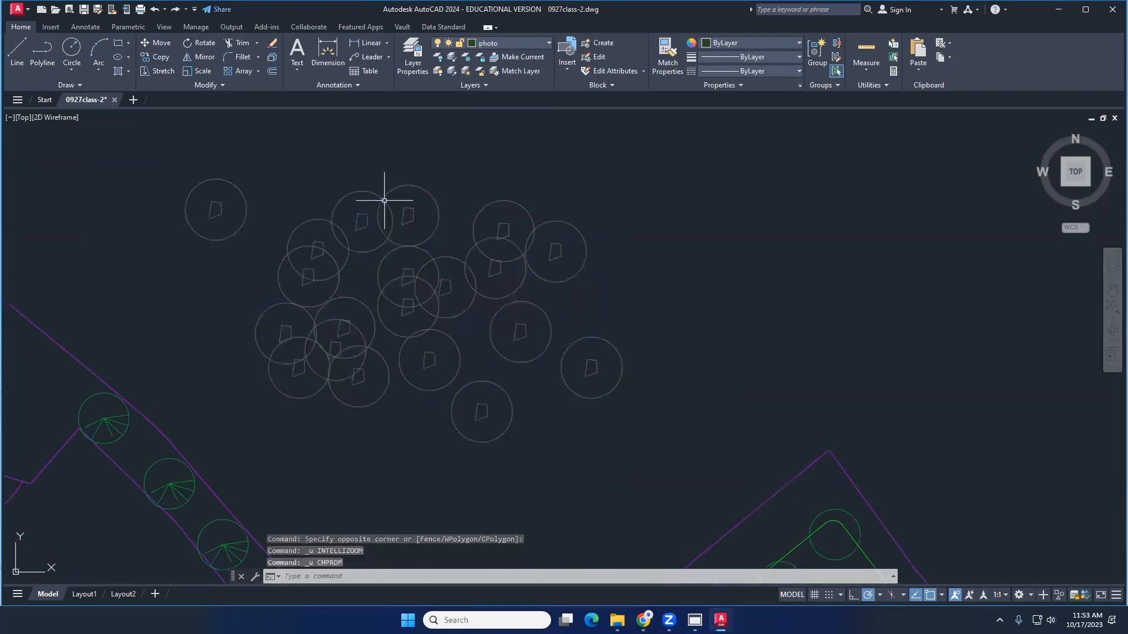
{"action": "key", "text": "ctrl+z"}
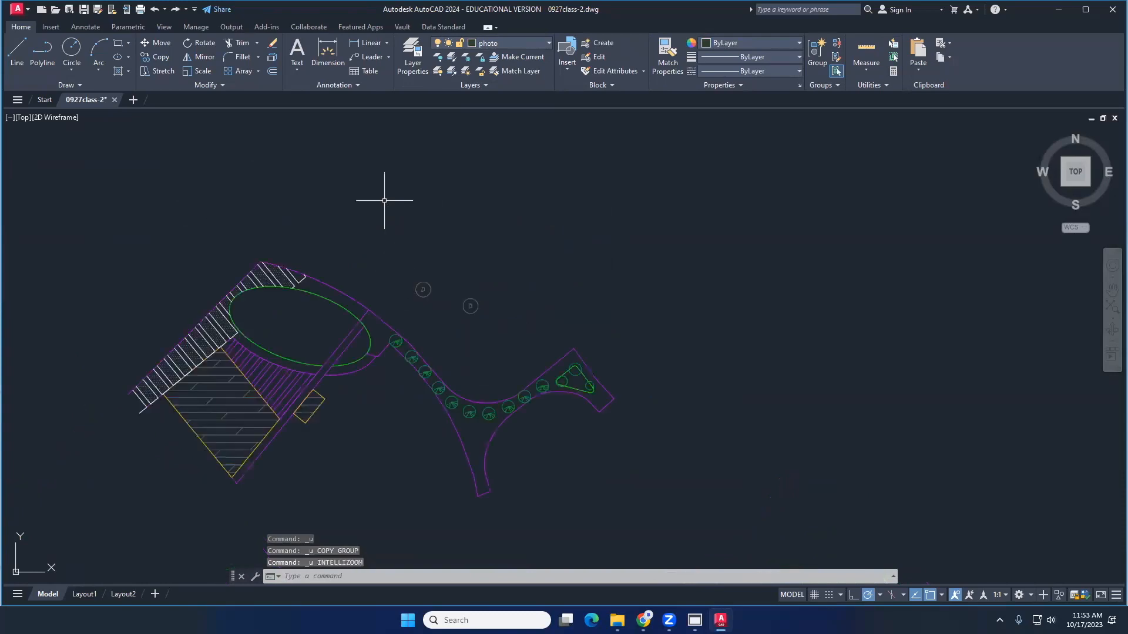
{"action": "left_click", "coordinate": [471, 305]}
{"action": "key", "text": "Delete"}
Insert the mytree block again in the empty area above the path, beside the original symbol
{"action": "left_click", "coordinate": [51, 27]}
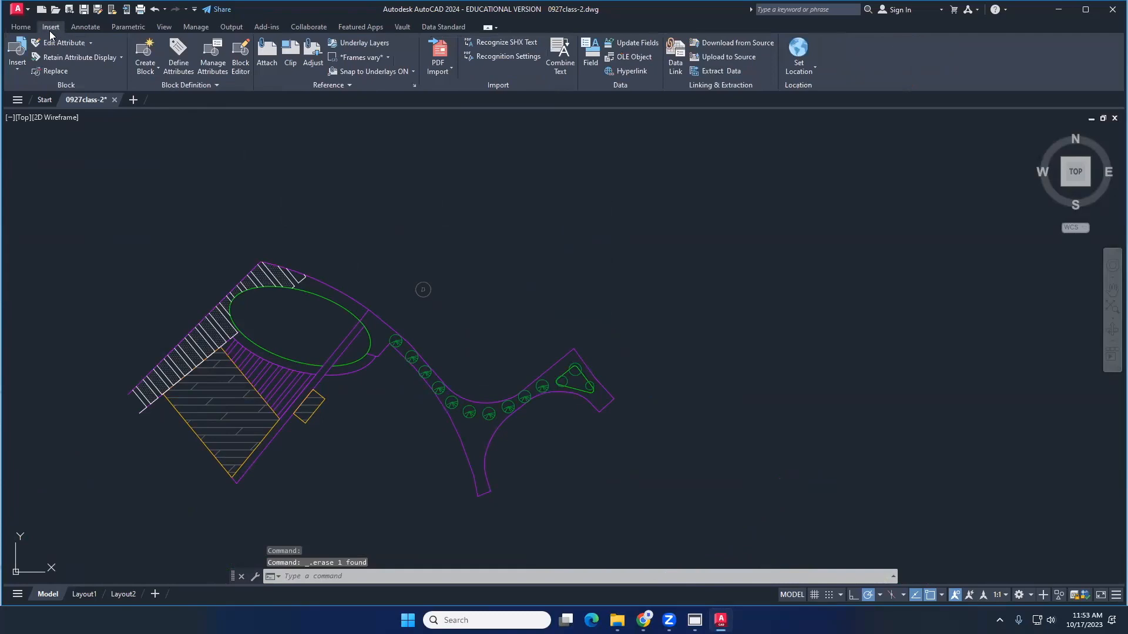
{"action": "left_click", "coordinate": [19, 70]}
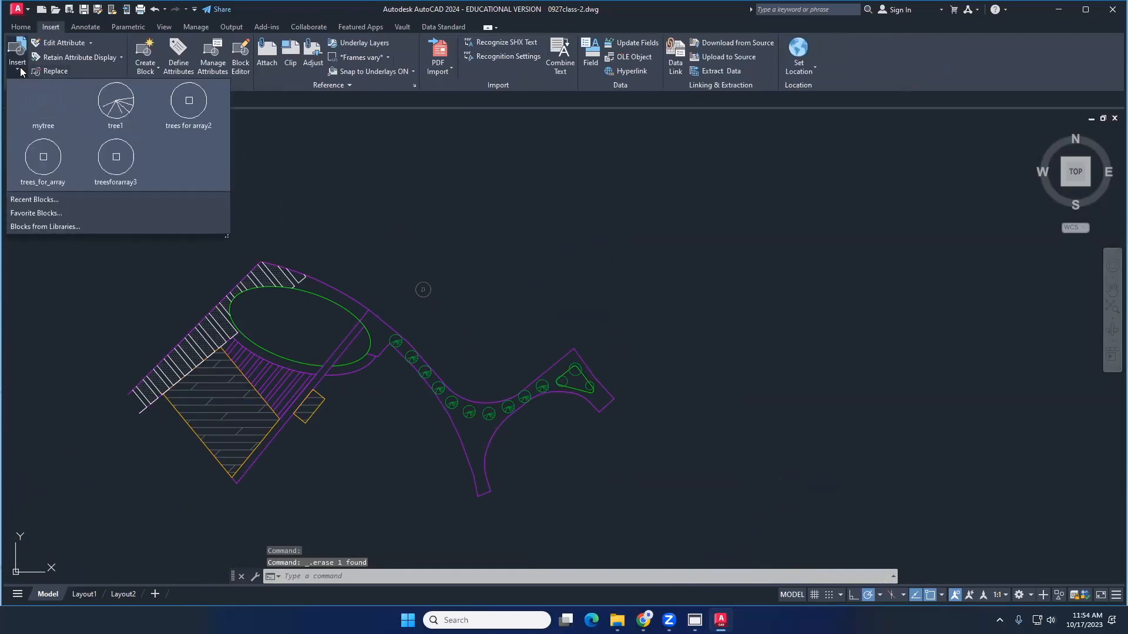
{"action": "left_click", "coordinate": [42, 105]}
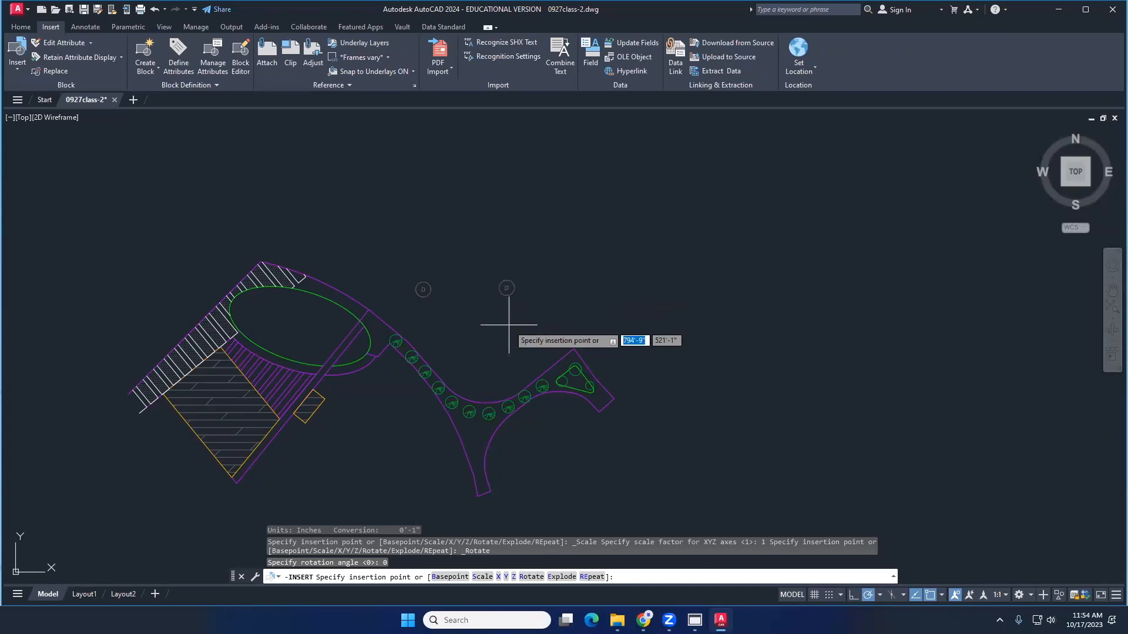
{"action": "left_click", "coordinate": [483, 331]}
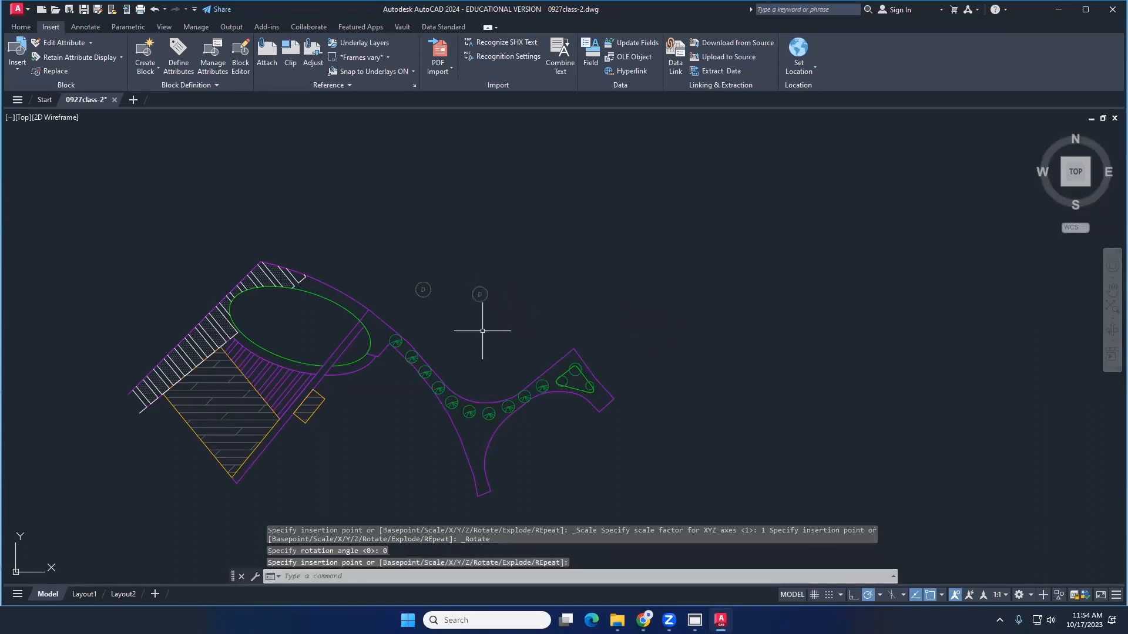
Copy the inserted mytree block from its centre to many scattered spots in the upper part of the large green ellipse
{"action": "left_click", "coordinate": [480, 294]}
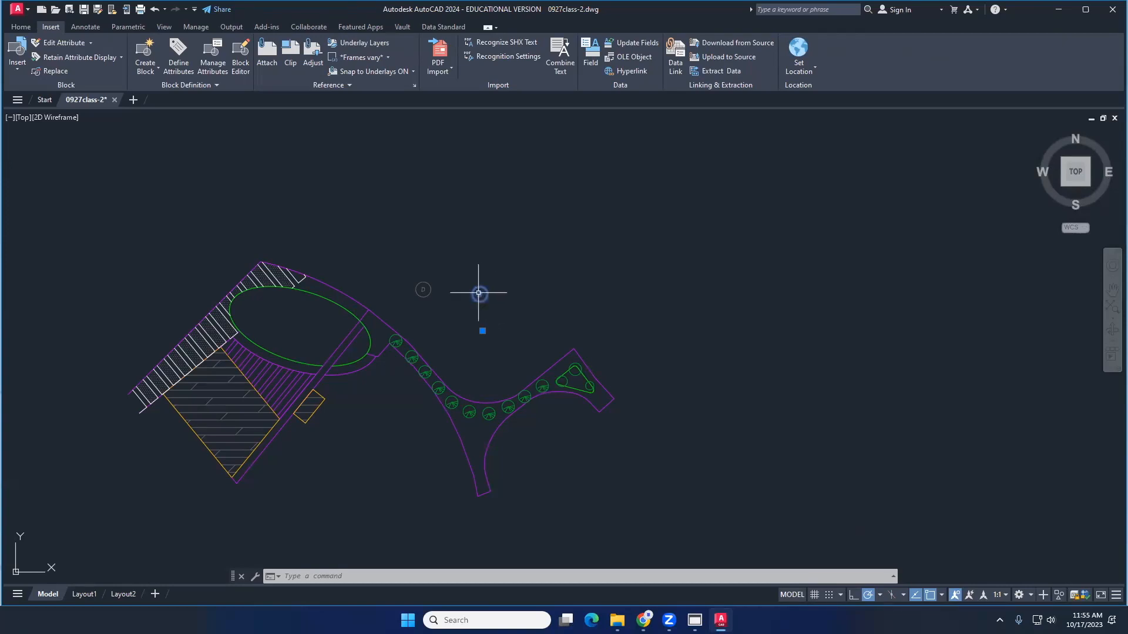
{"action": "scroll", "coordinate": [479, 292], "scroll_direction": "up", "scroll_amount": 4}
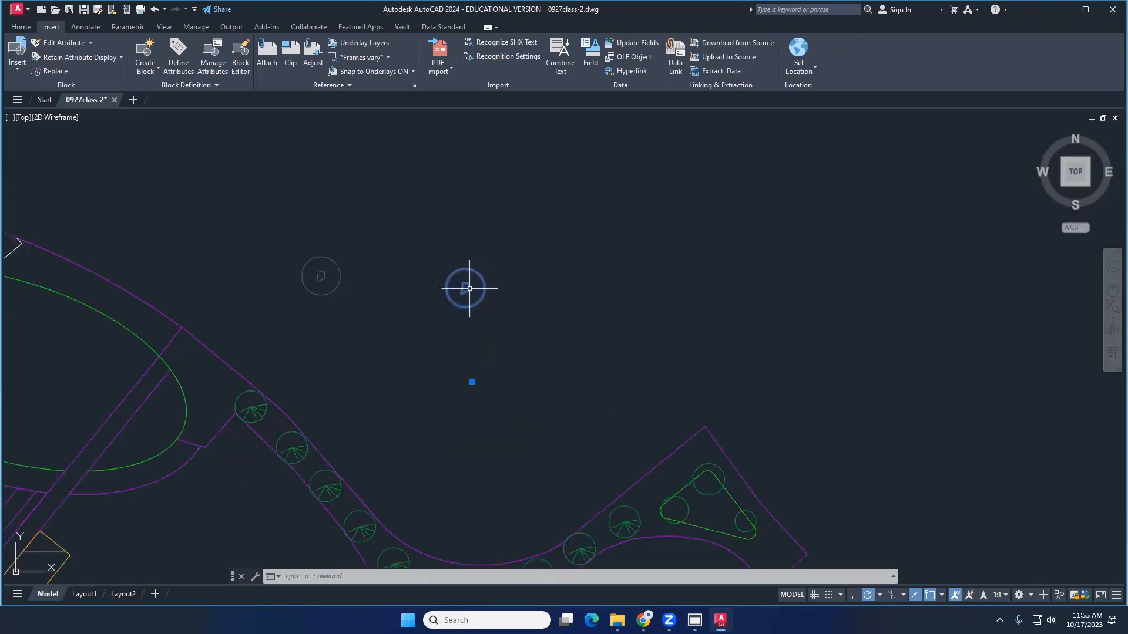
{"action": "scroll", "coordinate": [468, 290], "scroll_direction": "down", "scroll_amount": 4}
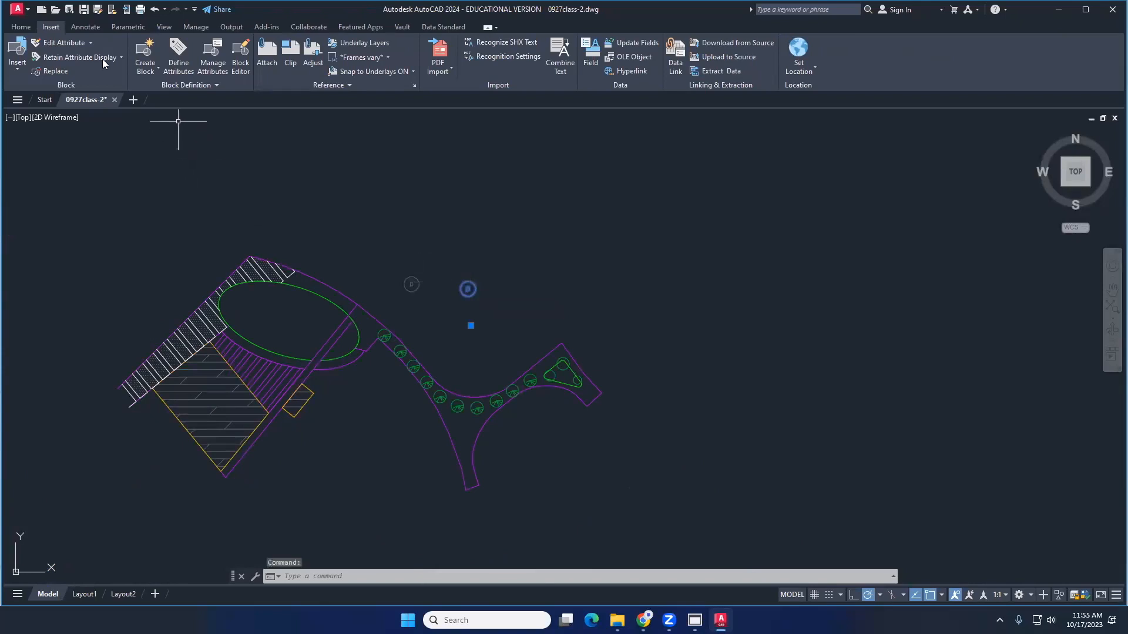
{"action": "left_click", "coordinate": [20, 27]}
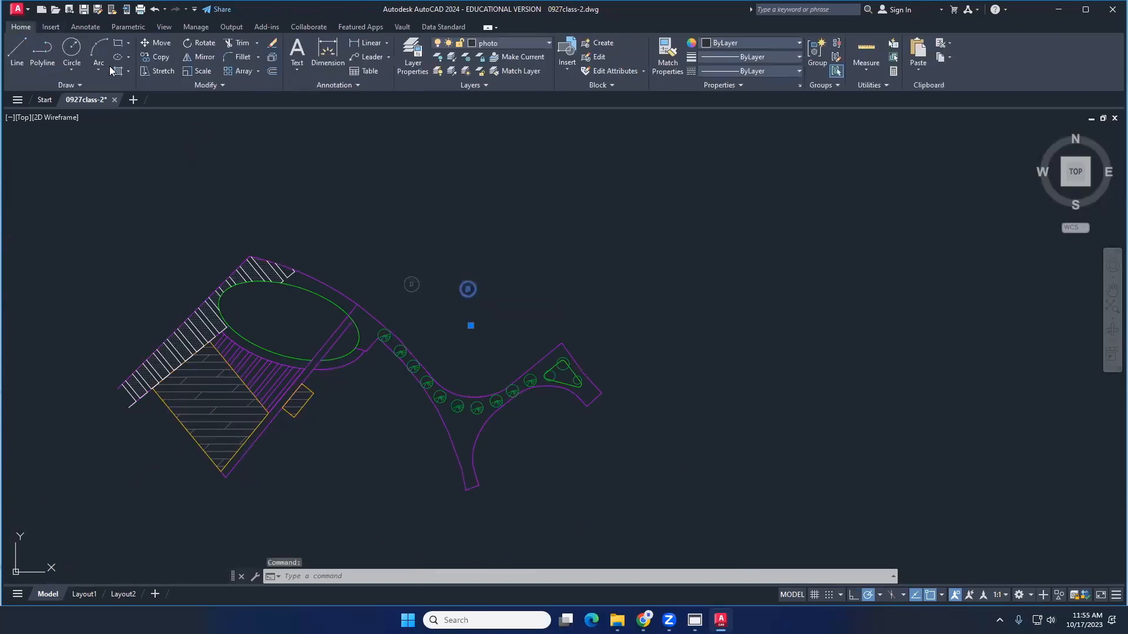
{"action": "left_click", "coordinate": [167, 57]}
{"action": "scroll", "coordinate": [505, 300], "scroll_direction": "up", "scroll_amount": 3}
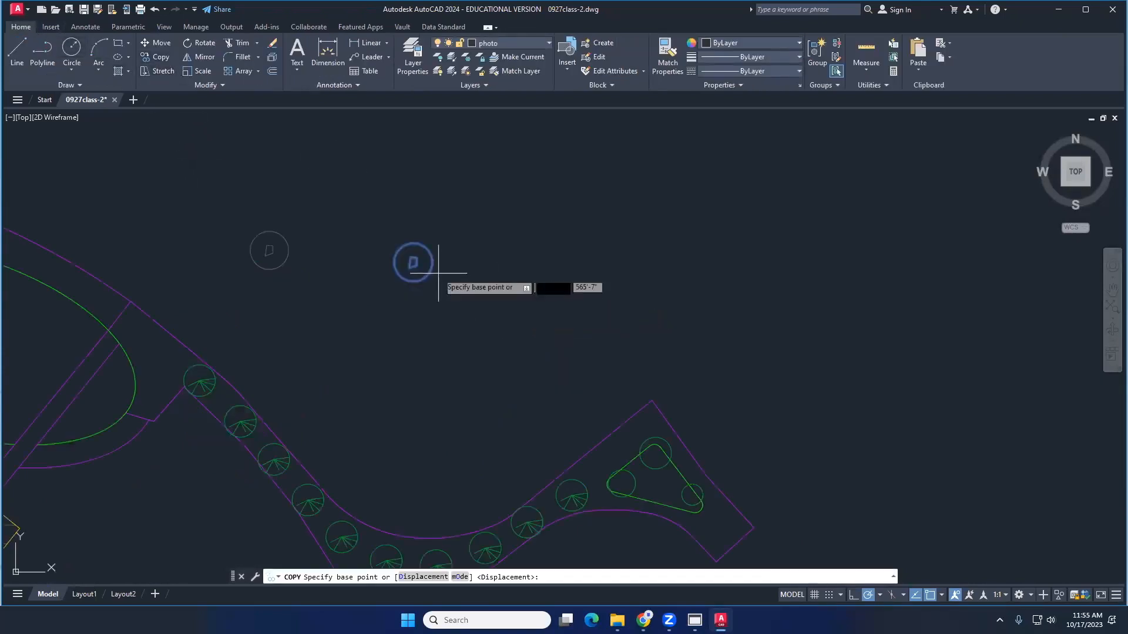
{"action": "left_click", "coordinate": [413, 262]}
{"action": "scroll", "coordinate": [487, 288], "scroll_direction": "down", "scroll_amount": 2}
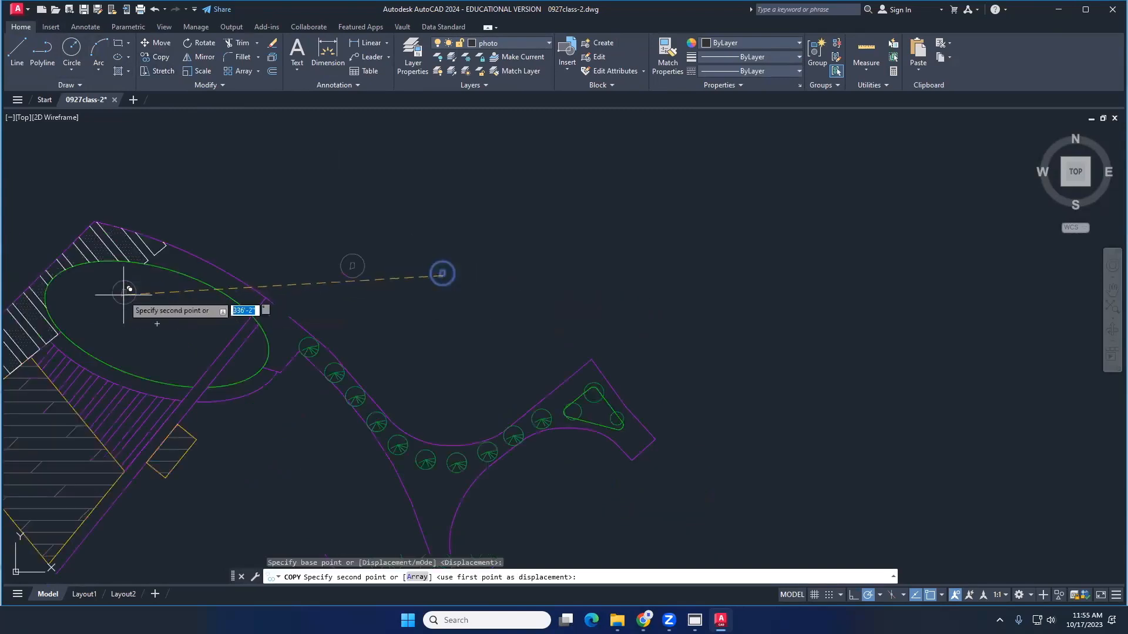
{"action": "scroll", "coordinate": [124, 293], "scroll_direction": "up", "scroll_amount": 2}
{"action": "left_click", "coordinate": [100, 265]}
{"action": "left_click", "coordinate": [147, 264]}
{"action": "left_click", "coordinate": [153, 264]}
{"action": "left_click", "coordinate": [181, 273]}
{"action": "left_click", "coordinate": [198, 277]}
{"action": "left_click", "coordinate": [228, 298]}
{"action": "left_click", "coordinate": [235, 332]}
{"action": "left_click", "coordinate": [194, 338]}
{"action": "left_click", "coordinate": [175, 331]}
{"action": "left_click", "coordinate": [165, 301]}
{"action": "left_click", "coordinate": [126, 291]}
{"action": "left_click", "coordinate": [115, 301]}
{"action": "left_click", "coordinate": [106, 313]}
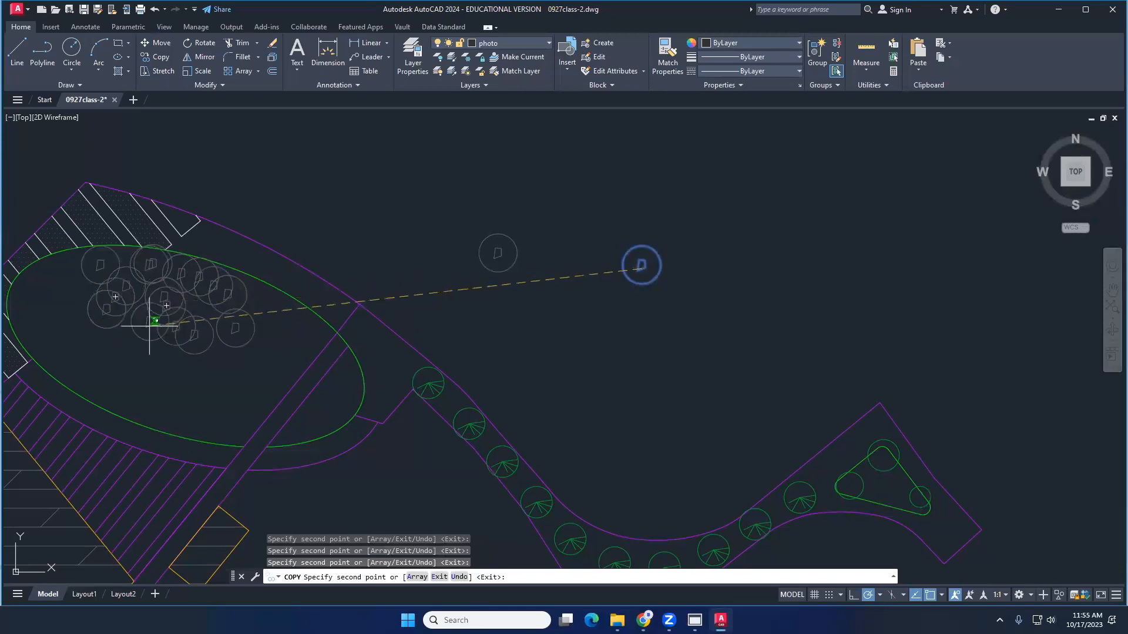
{"action": "key", "text": "Return"}
{"action": "scroll", "coordinate": [234, 319], "scroll_direction": "up", "scroll_amount": 2}
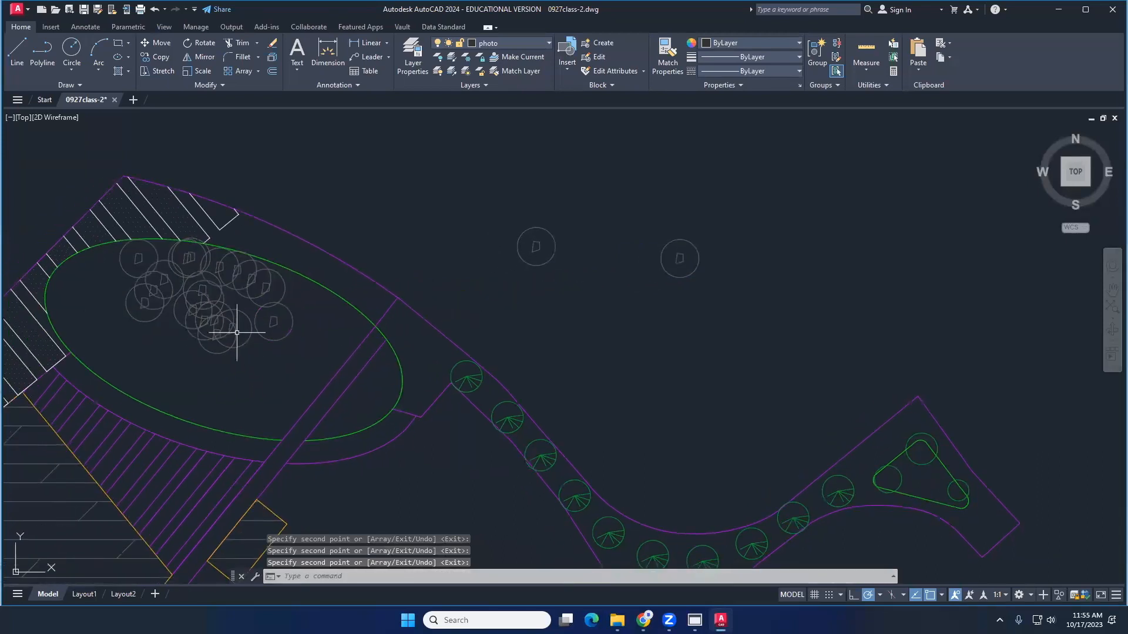
{"action": "scroll", "coordinate": [269, 307], "scroll_direction": "up", "scroll_amount": 1}
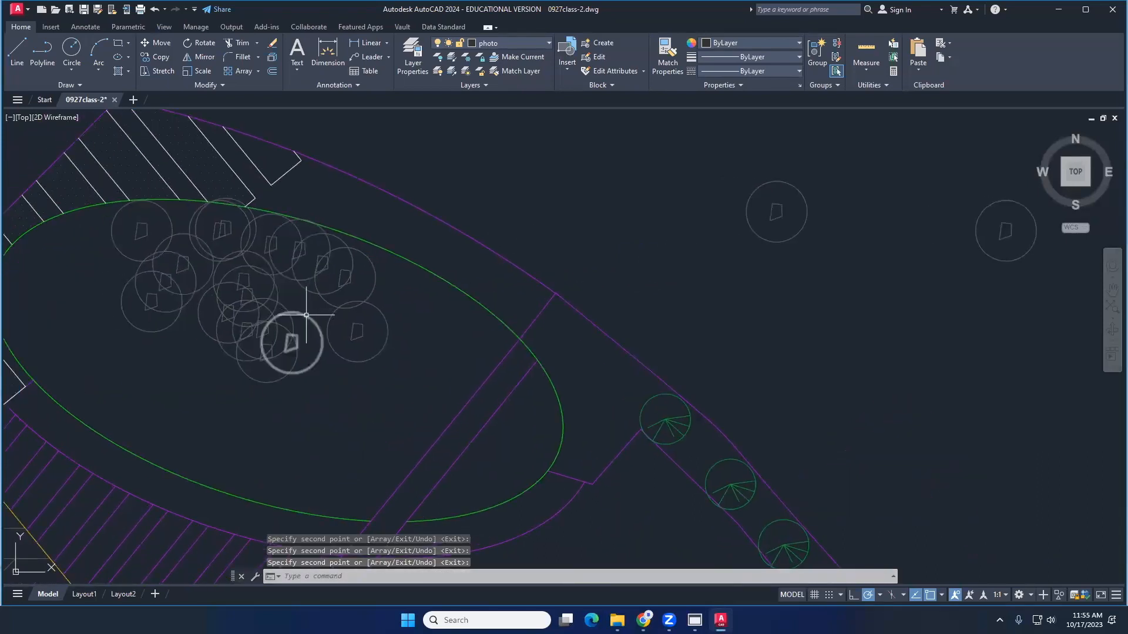
{"action": "left_click", "coordinate": [306, 314]}
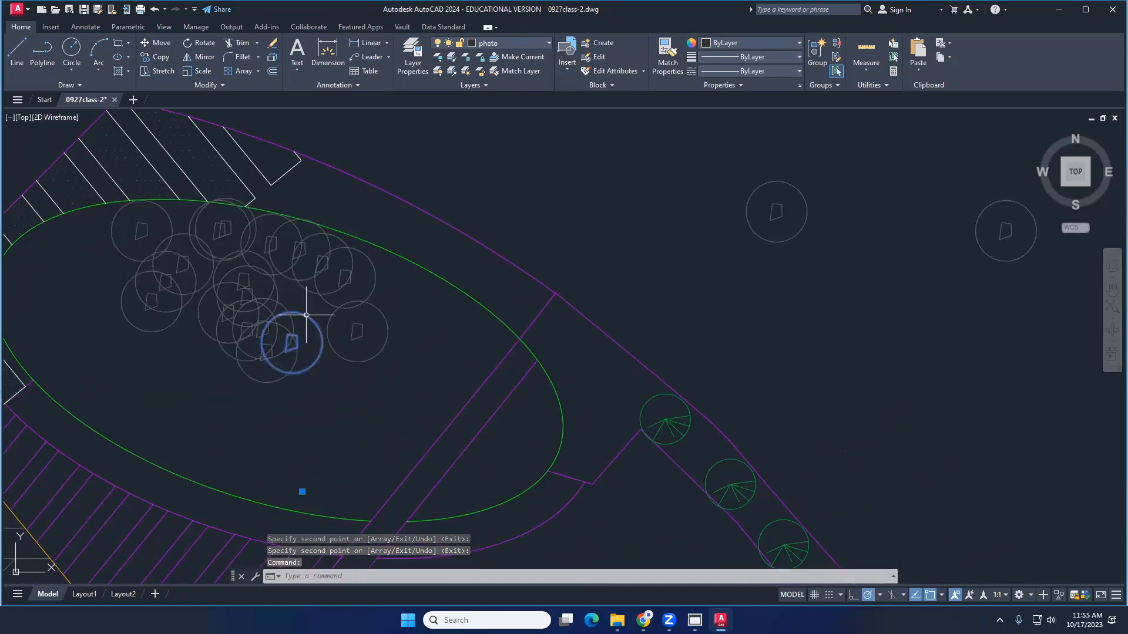
{"action": "double_click", "coordinate": [304, 320]}
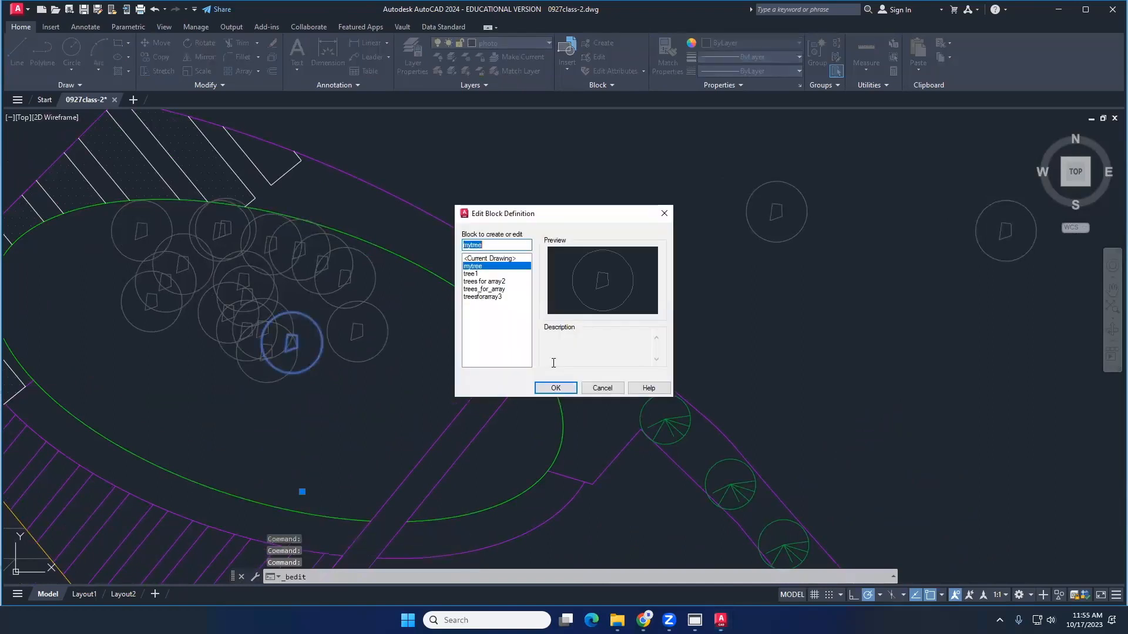
{"action": "left_click", "coordinate": [602, 387]}
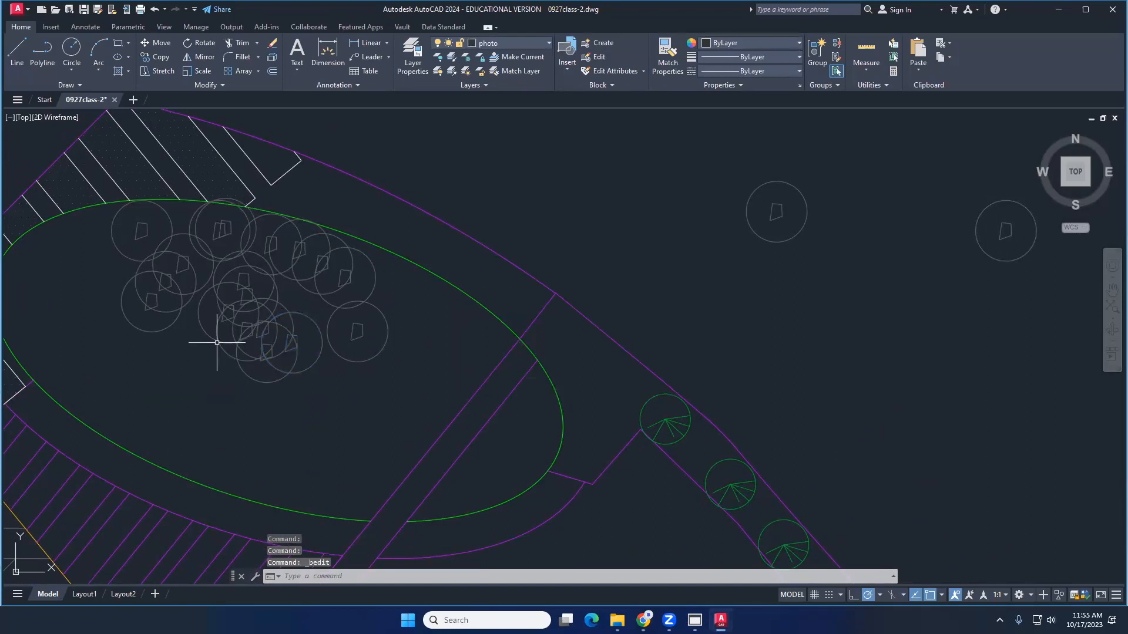
Undo the scattered mytree copies inside the large green ellipse
{"action": "key", "text": "ctrl+z"}
{"action": "key", "text": "ctrl+z"}
{"action": "key", "text": "ctrl+z"}
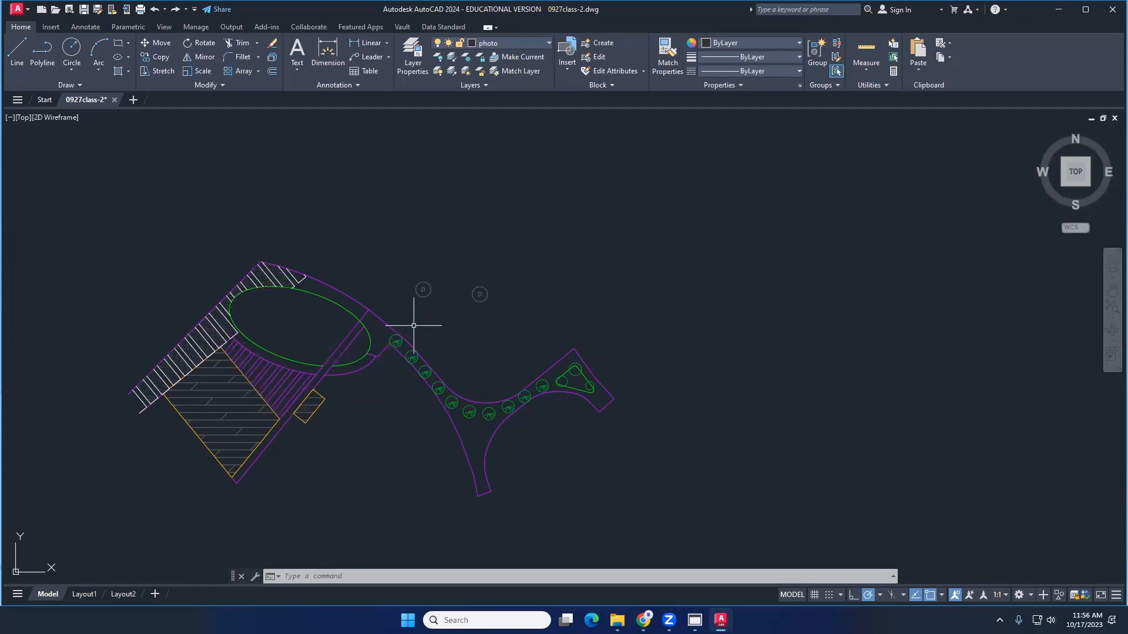
Copy the inserted mytree block from its centre to many overlapping spots clustered just around and below it
{"action": "scroll", "coordinate": [433, 299], "scroll_direction": "up", "scroll_amount": 2}
{"action": "left_click", "coordinate": [416, 283]}
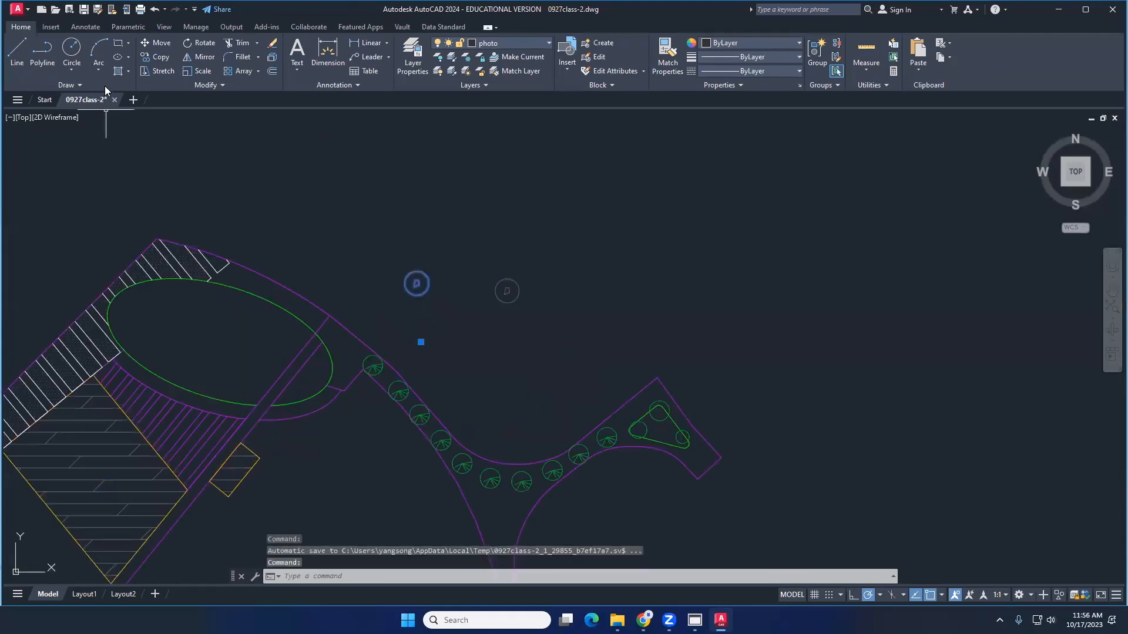
{"action": "left_click", "coordinate": [154, 57]}
{"action": "scroll", "coordinate": [415, 281], "scroll_direction": "up", "scroll_amount": 2}
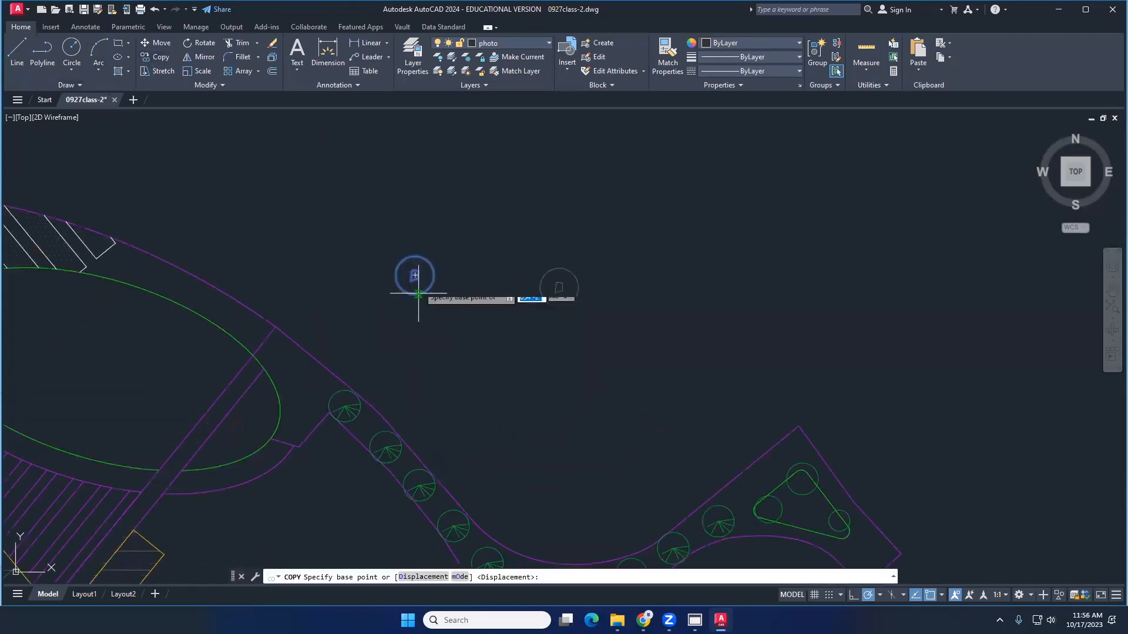
{"action": "left_click", "coordinate": [412, 274]}
{"action": "left_click", "coordinate": [430, 299]}
{"action": "left_click", "coordinate": [442, 316]}
{"action": "left_click", "coordinate": [443, 284]}
{"action": "left_click", "coordinate": [448, 279]}
{"action": "left_click", "coordinate": [464, 275]}
{"action": "left_click", "coordinate": [482, 308]}
{"action": "left_click", "coordinate": [483, 326]}
{"action": "left_click", "coordinate": [482, 346]}
{"action": "left_click", "coordinate": [437, 356]}
{"action": "left_click", "coordinate": [395, 344]}
{"action": "left_click", "coordinate": [377, 318]}
{"action": "left_click", "coordinate": [376, 300]}
{"action": "left_click", "coordinate": [385, 281]}
{"action": "key", "text": "Escape"}
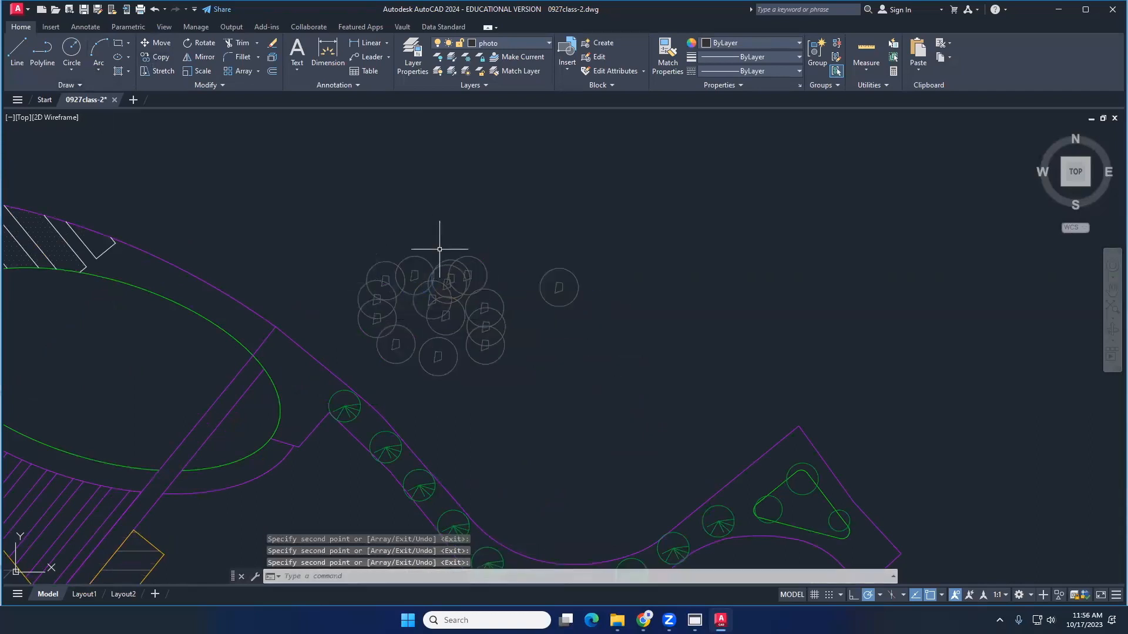
Check mytree among the drawing's insertable blocks and open the original instance in the Block Editor
{"action": "scroll", "coordinate": [423, 297], "scroll_direction": "up", "scroll_amount": 4}
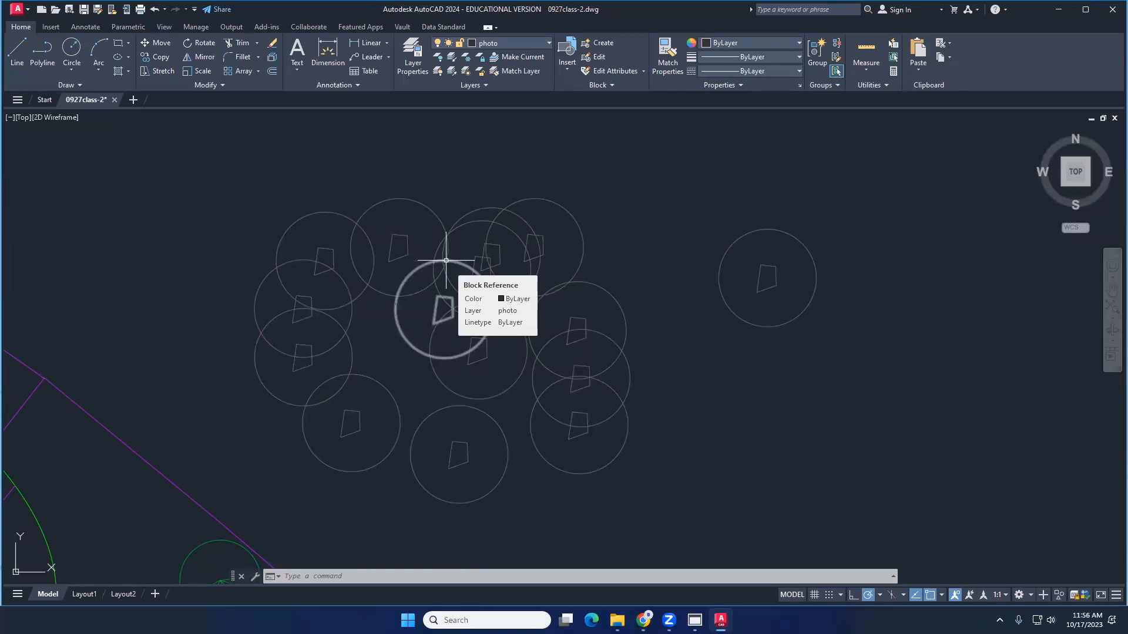
{"action": "left_click", "coordinate": [408, 247]}
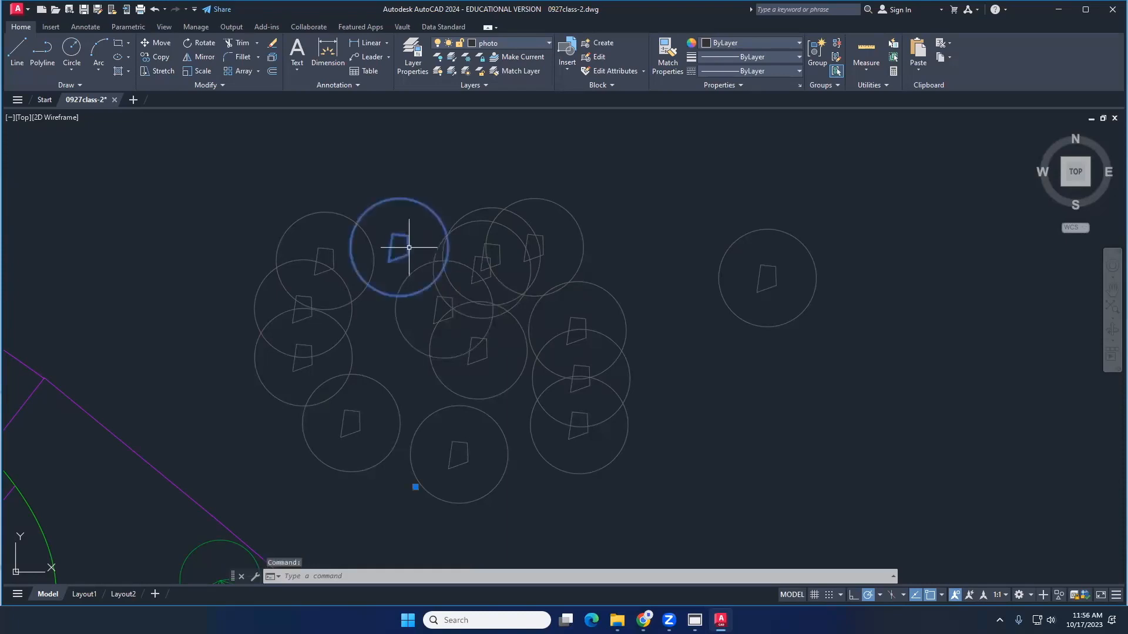
{"action": "left_click", "coordinate": [48, 26]}
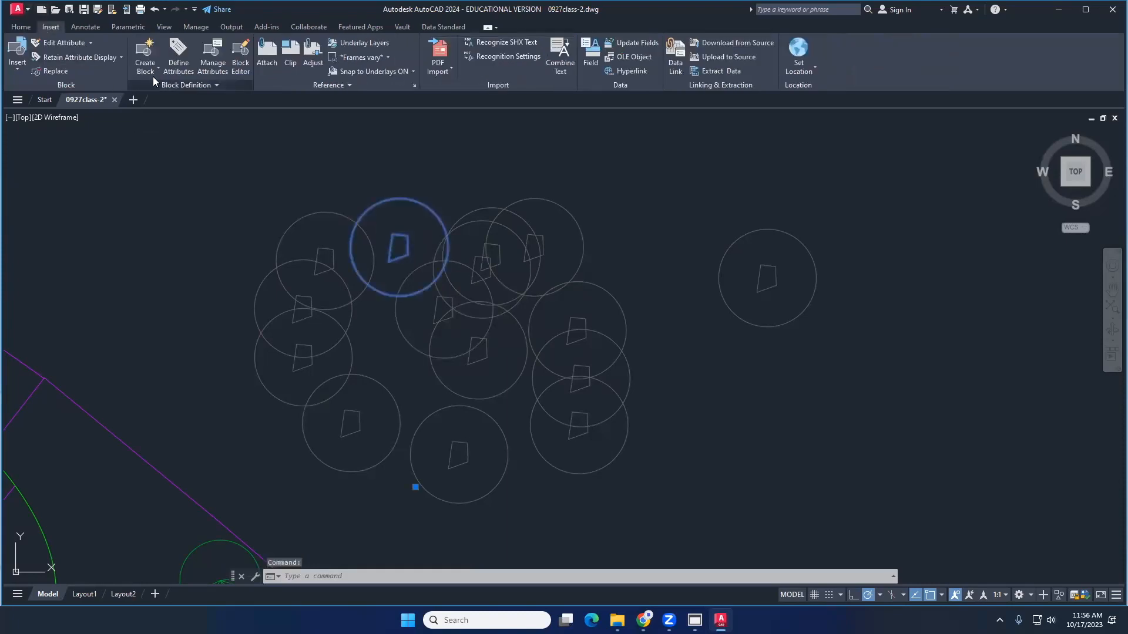
{"action": "left_click", "coordinate": [13, 68]}
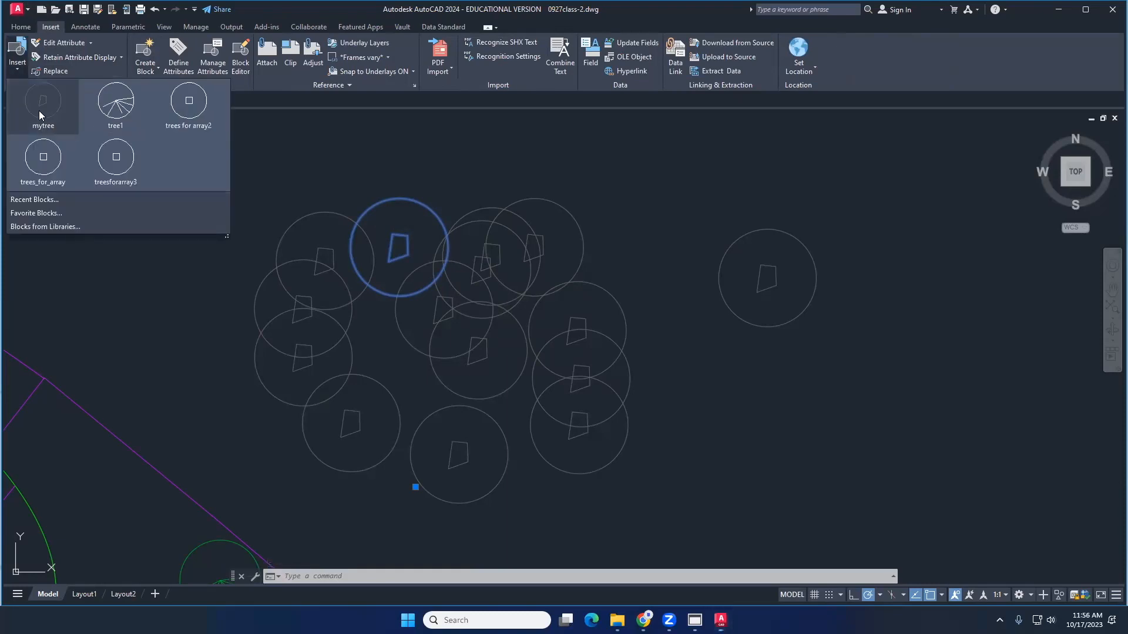
{"action": "left_click", "coordinate": [39, 110]}
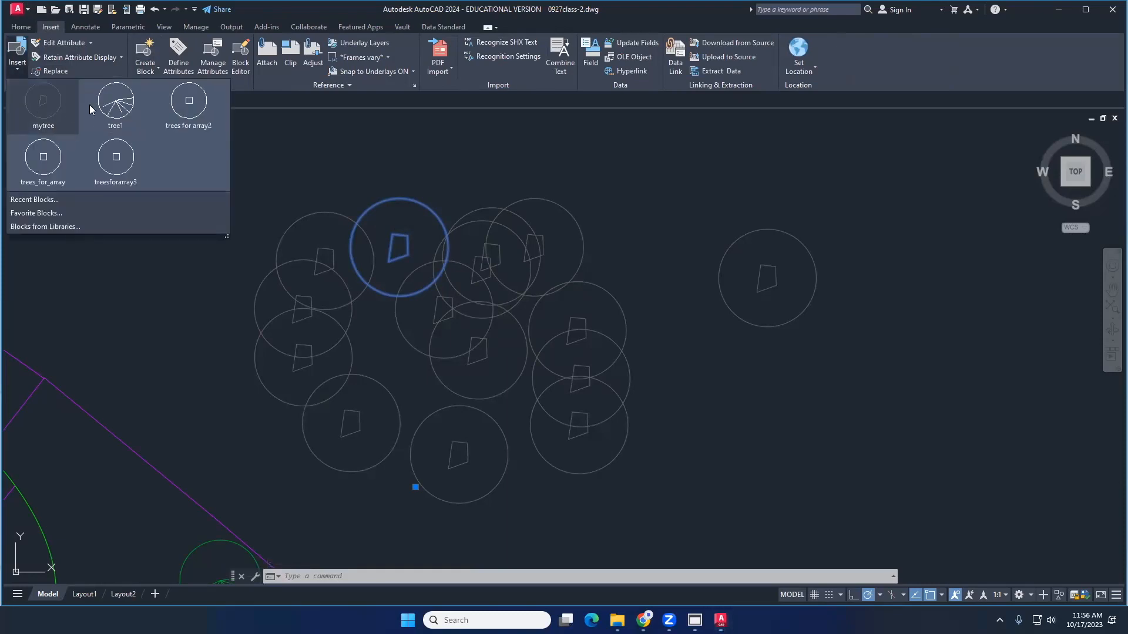
{"action": "right_click", "coordinate": [395, 236]}
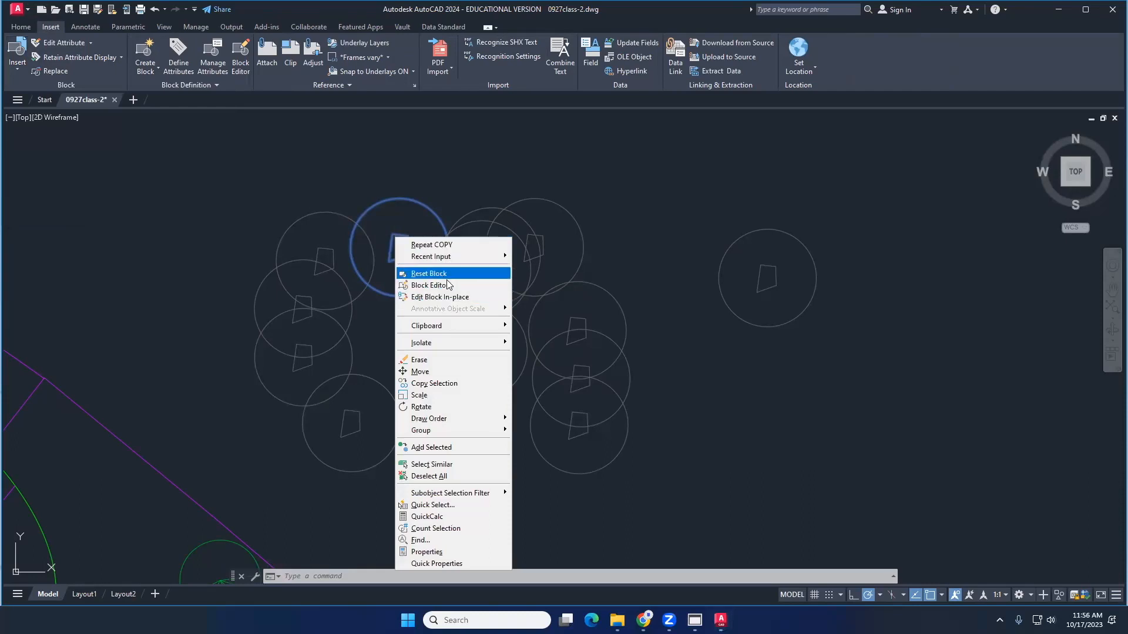
{"action": "left_click", "coordinate": [440, 287]}
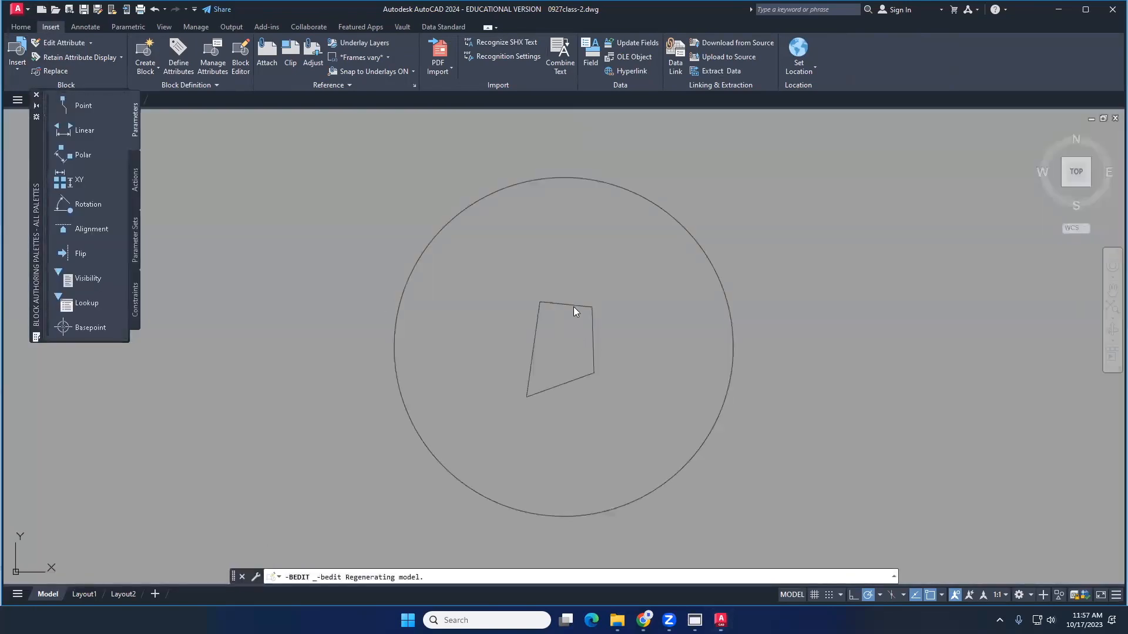
Move the four-sided outline inside the mytree block to layer 0
{"action": "left_click", "coordinate": [460, 208]}
{"action": "left_click", "coordinate": [463, 211]}
{"action": "left_click", "coordinate": [463, 213]}
{"action": "left_click", "coordinate": [593, 345]}
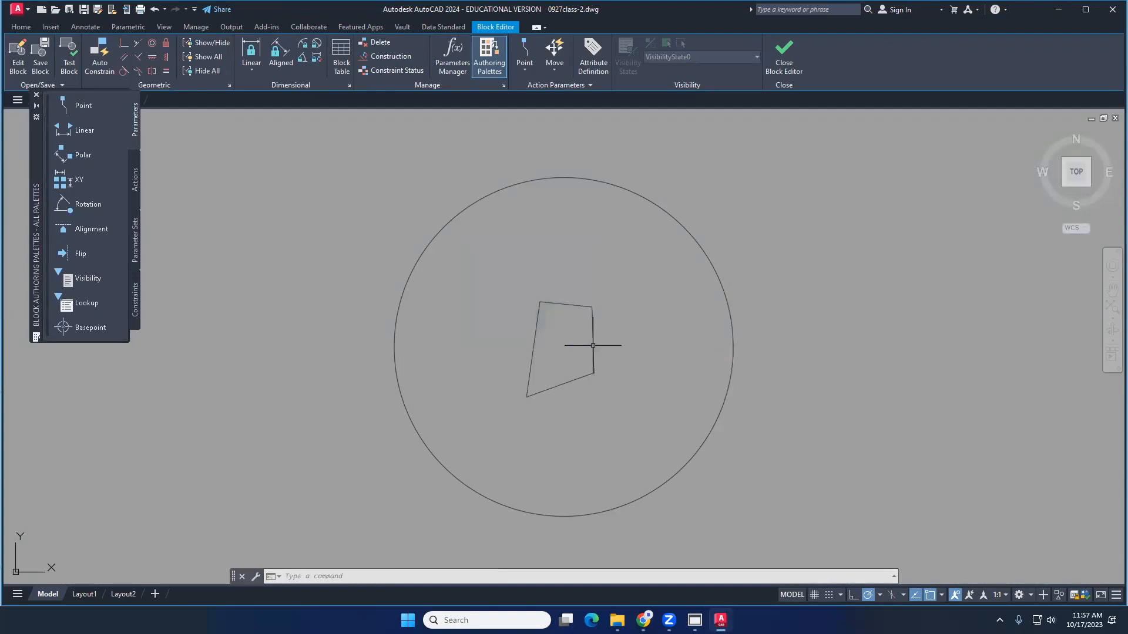
{"action": "left_click", "coordinate": [594, 370]}
{"action": "mouse_move", "coordinate": [593, 372]}
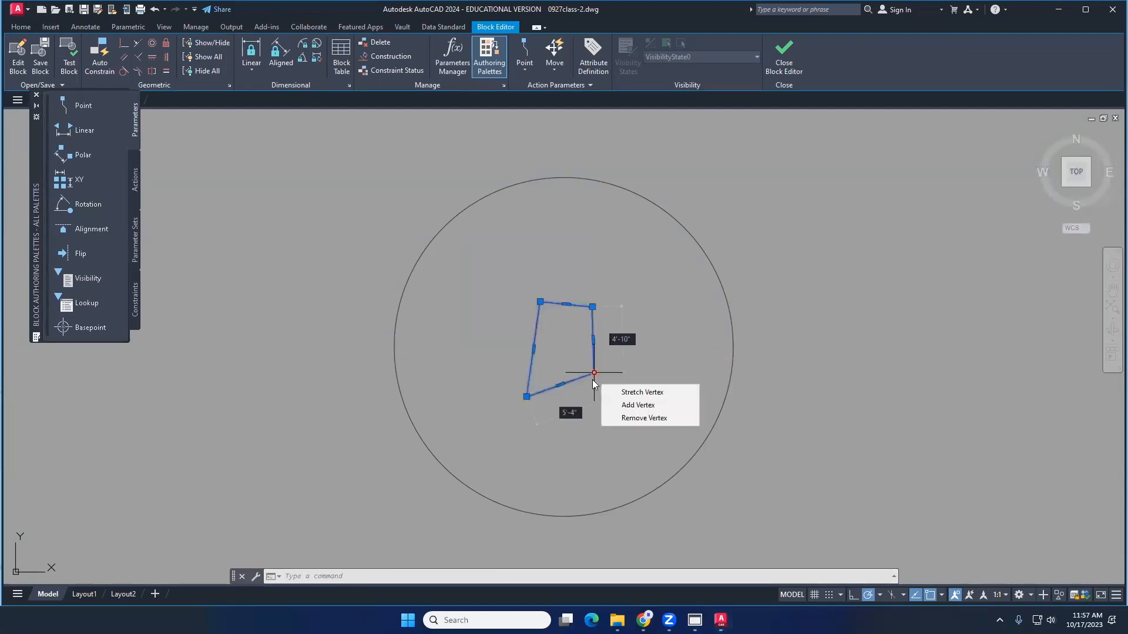
{"action": "left_click", "coordinate": [24, 27]}
{"action": "left_click", "coordinate": [546, 43]}
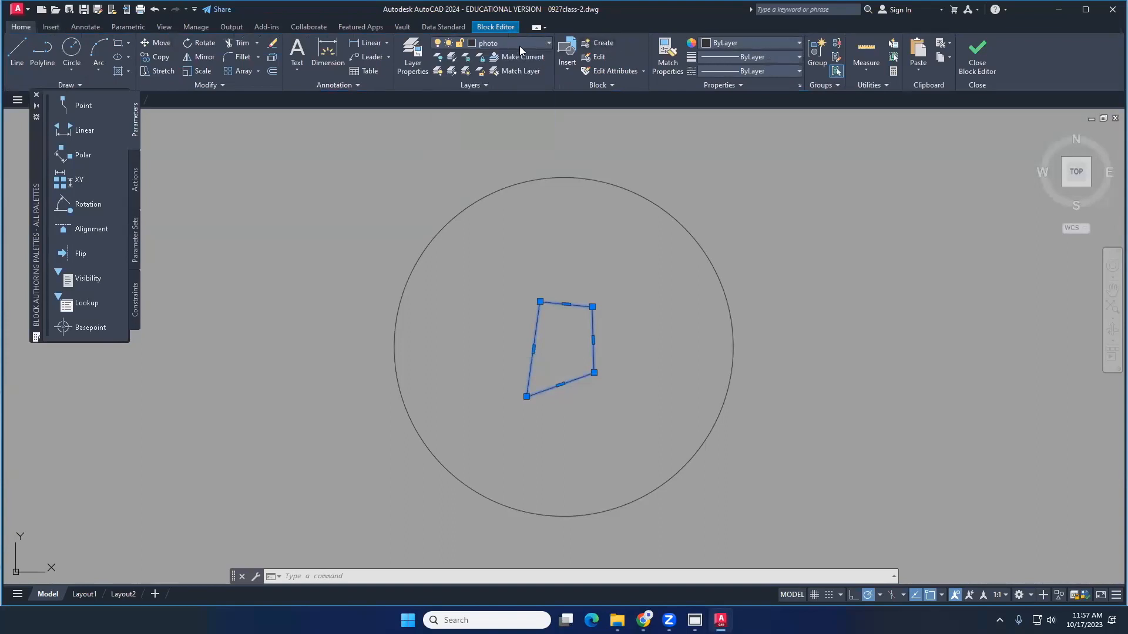
{"action": "left_click", "coordinate": [519, 45]}
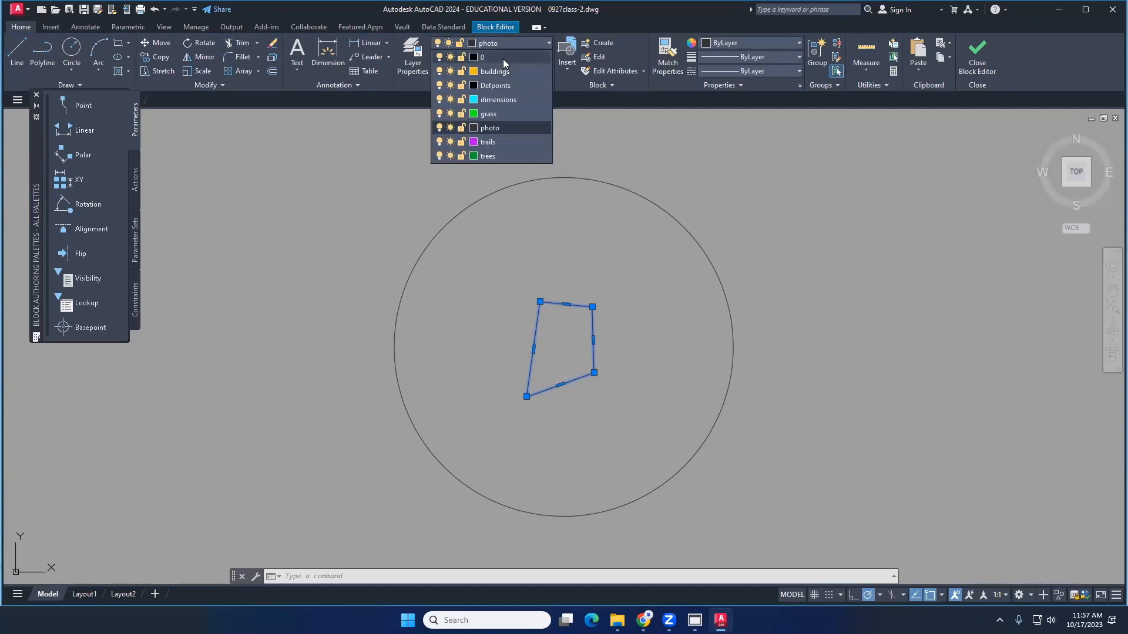
{"action": "left_click", "coordinate": [503, 59]}
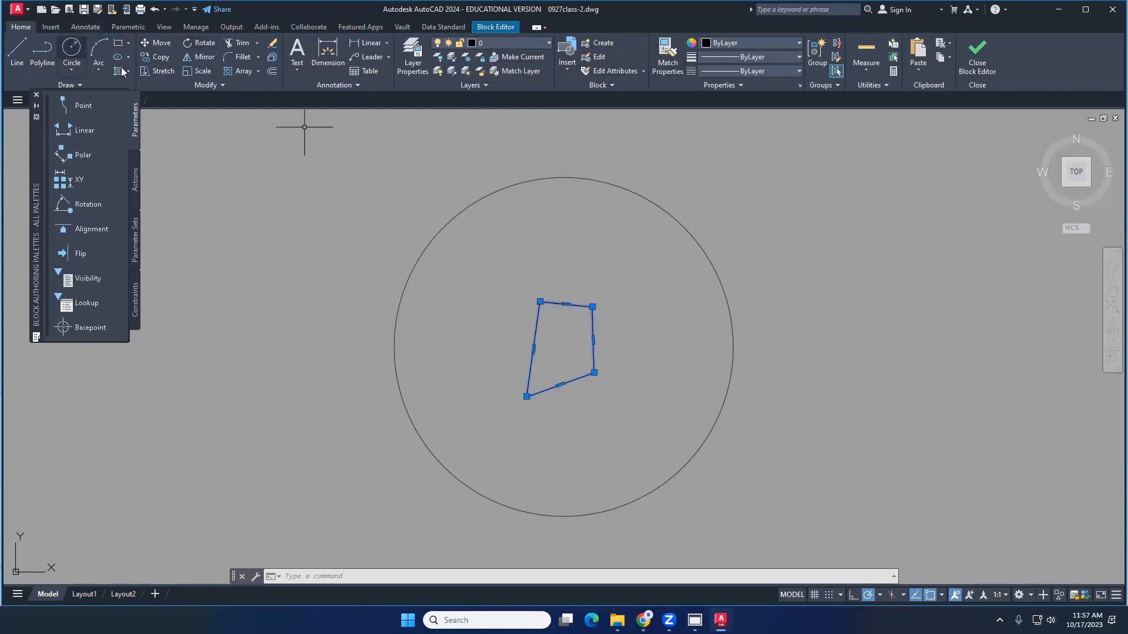
Draw a circle with a radius of about 6'-0" around the four-sided outline, near the centre of the block
{"action": "left_click", "coordinate": [71, 52]}
{"action": "left_click", "coordinate": [566, 350]}
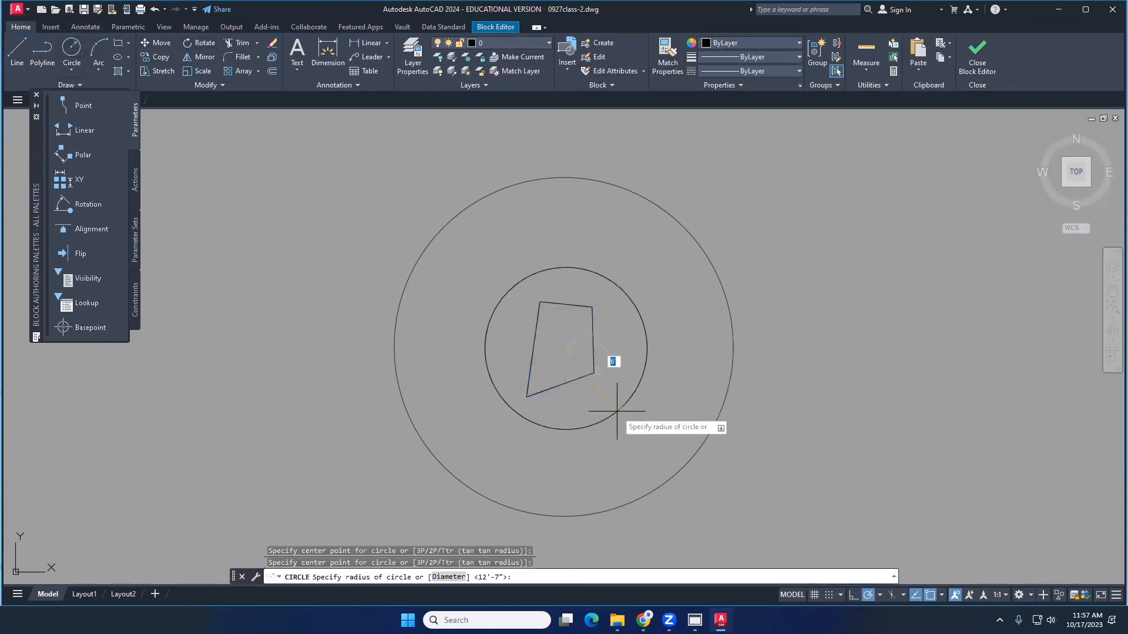
{"action": "left_click", "coordinate": [617, 411]}
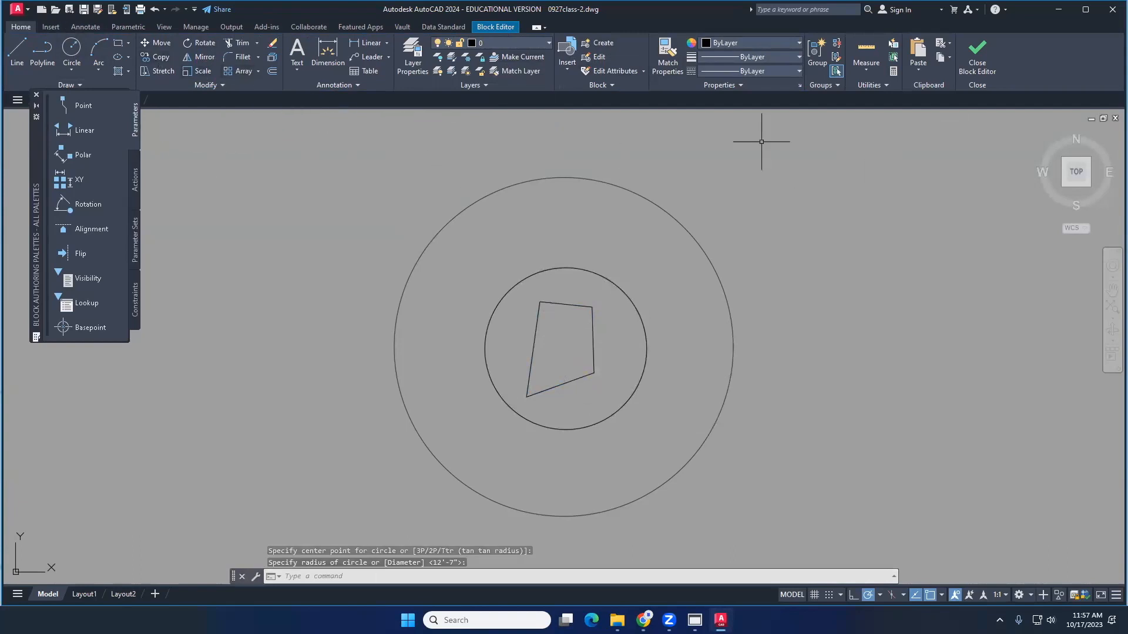
Hide the block authoring palettes and close the Block Editor, saving the changes to mytree
{"action": "left_click", "coordinate": [35, 95]}
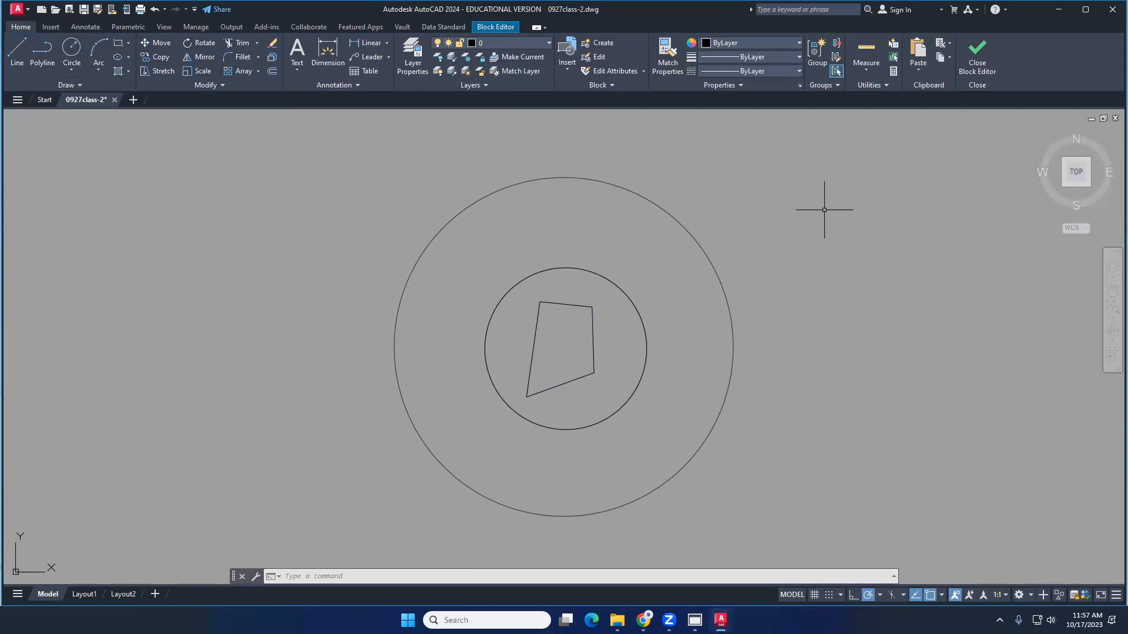
{"action": "left_click", "coordinate": [499, 27]}
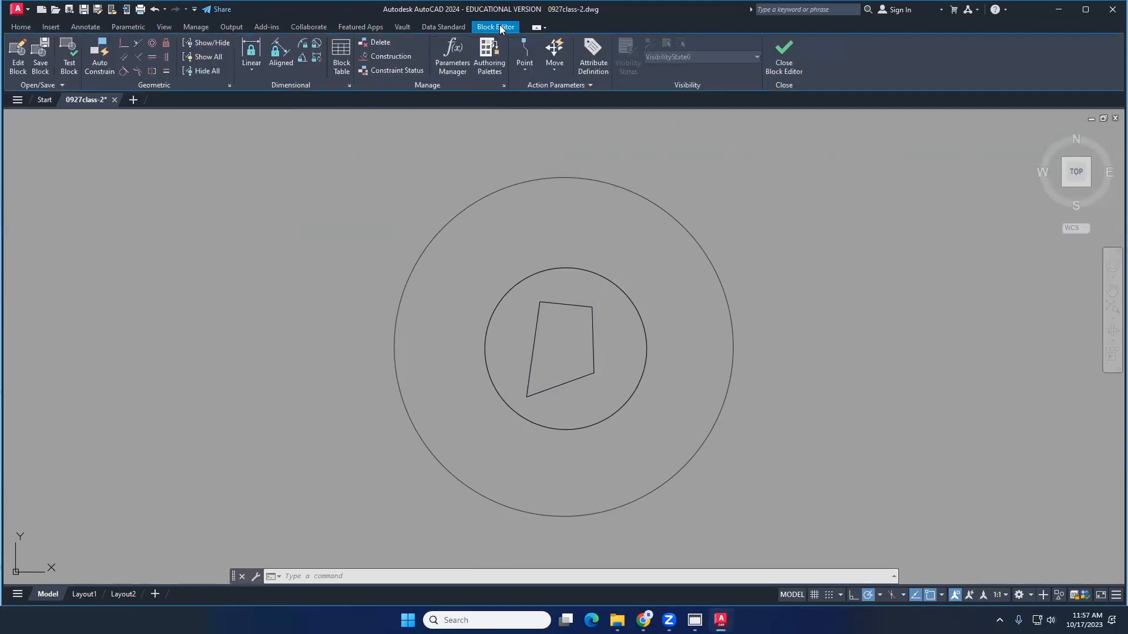
{"action": "left_click", "coordinate": [789, 56]}
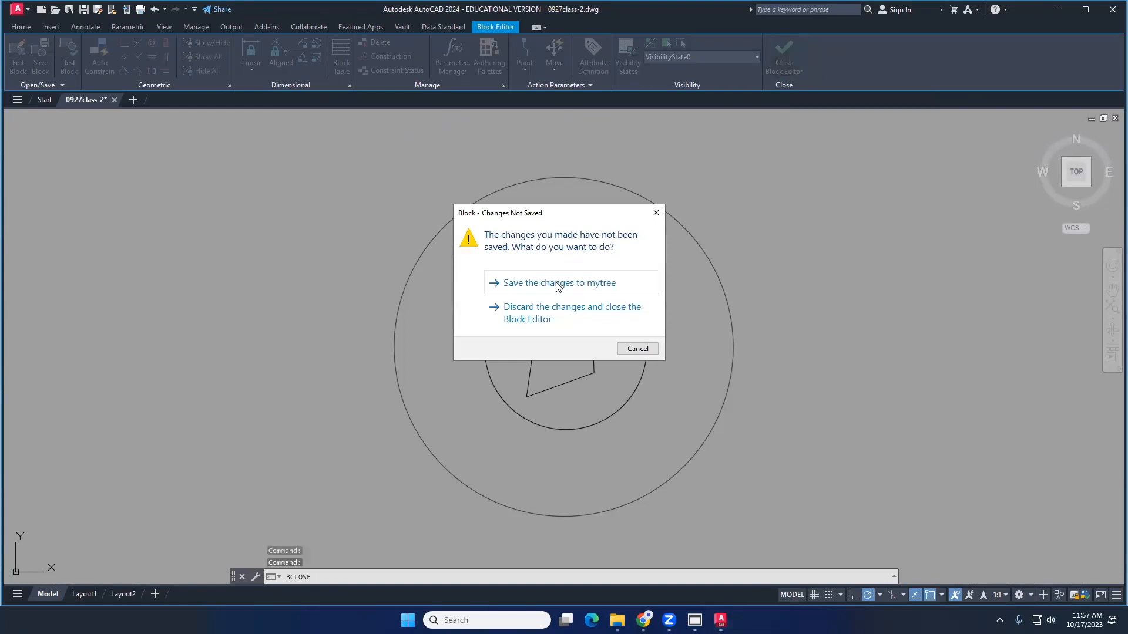
{"action": "left_click", "coordinate": [558, 284]}
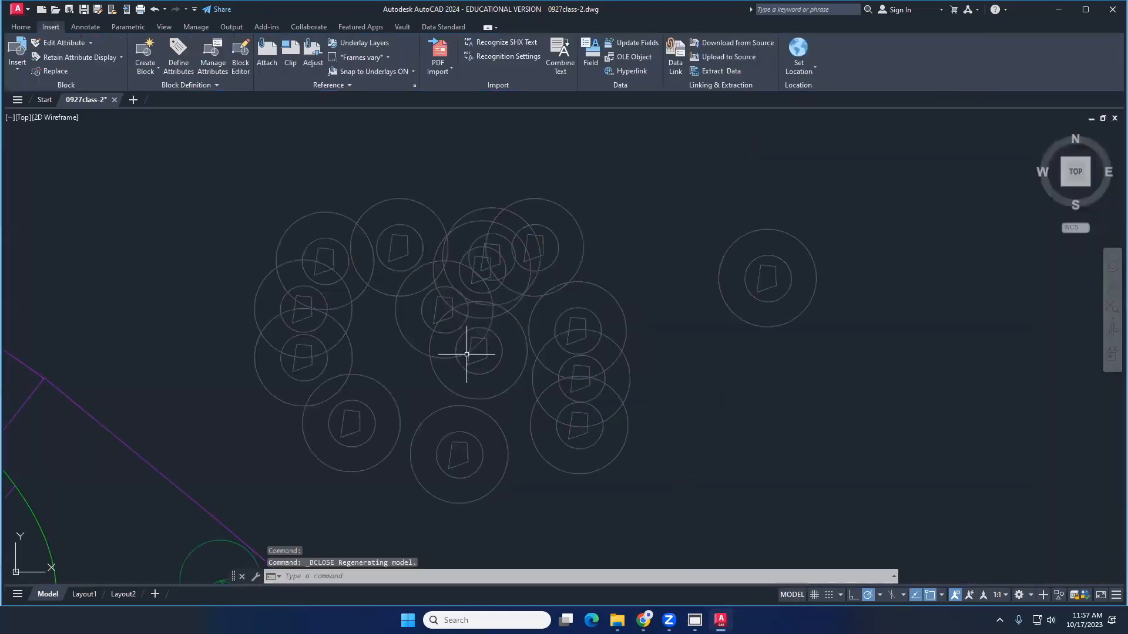
Open the mytree block in the Block Editor again from an instance in the middle of the cluster
{"action": "middle_click_drag", "start_coordinate": [467, 355], "coordinate": [481, 297]}
{"action": "left_click", "coordinate": [513, 309]}
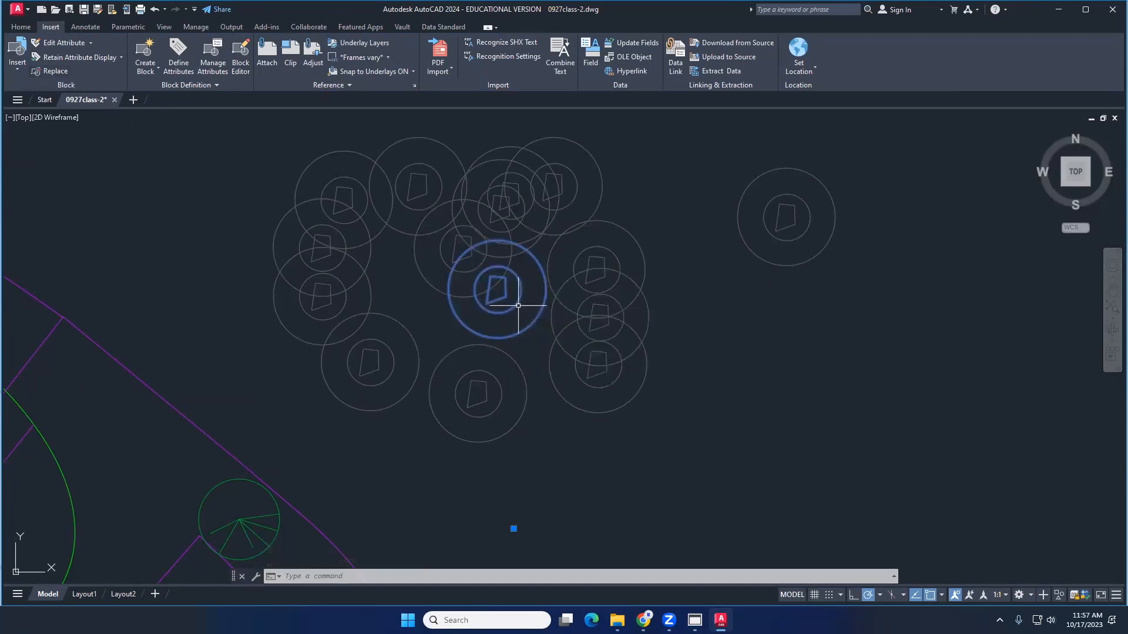
{"action": "right_click", "coordinate": [517, 305]}
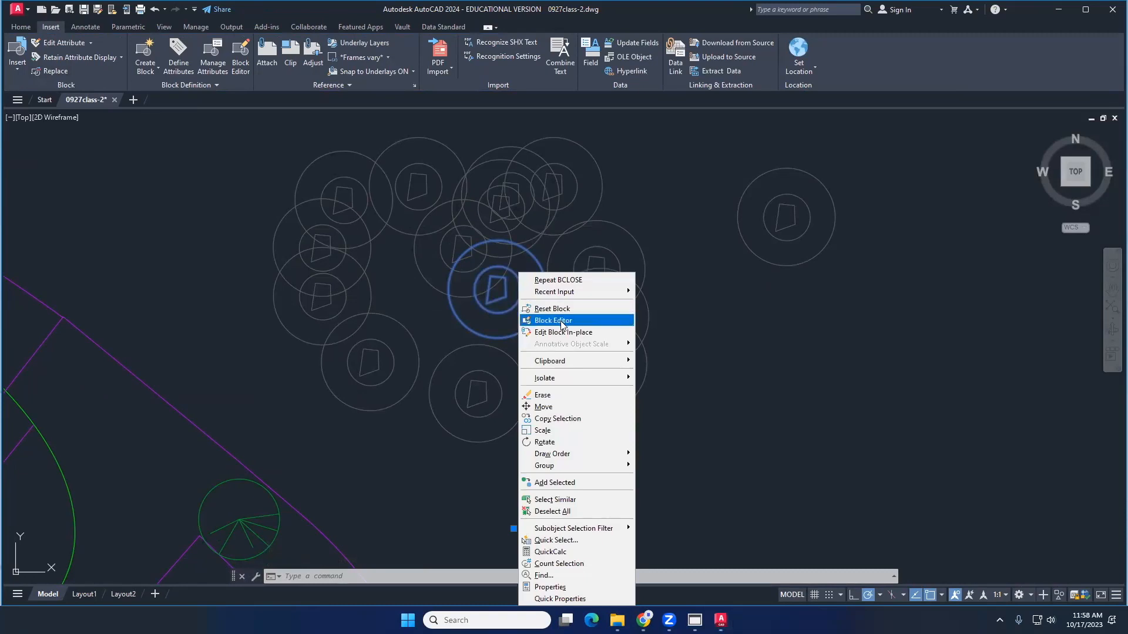
{"action": "left_click", "coordinate": [561, 321]}
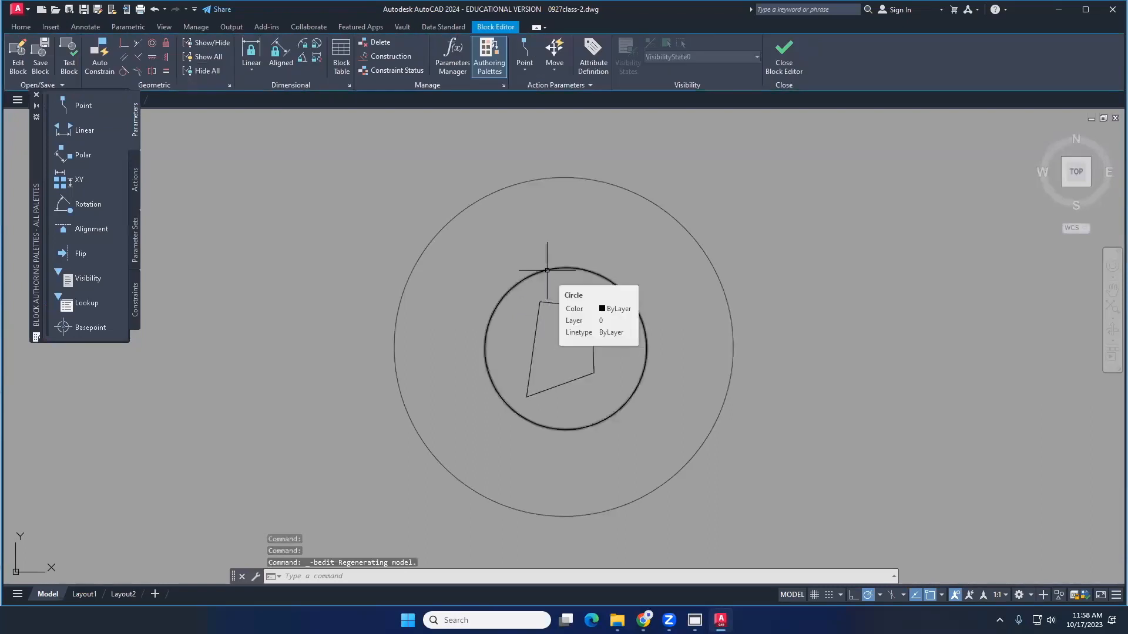
Delete the inner circle and the four-sided outline from the mytree block, leaving only the outer circle
{"action": "left_click", "coordinate": [547, 271]}
{"action": "left_click", "coordinate": [544, 266]}
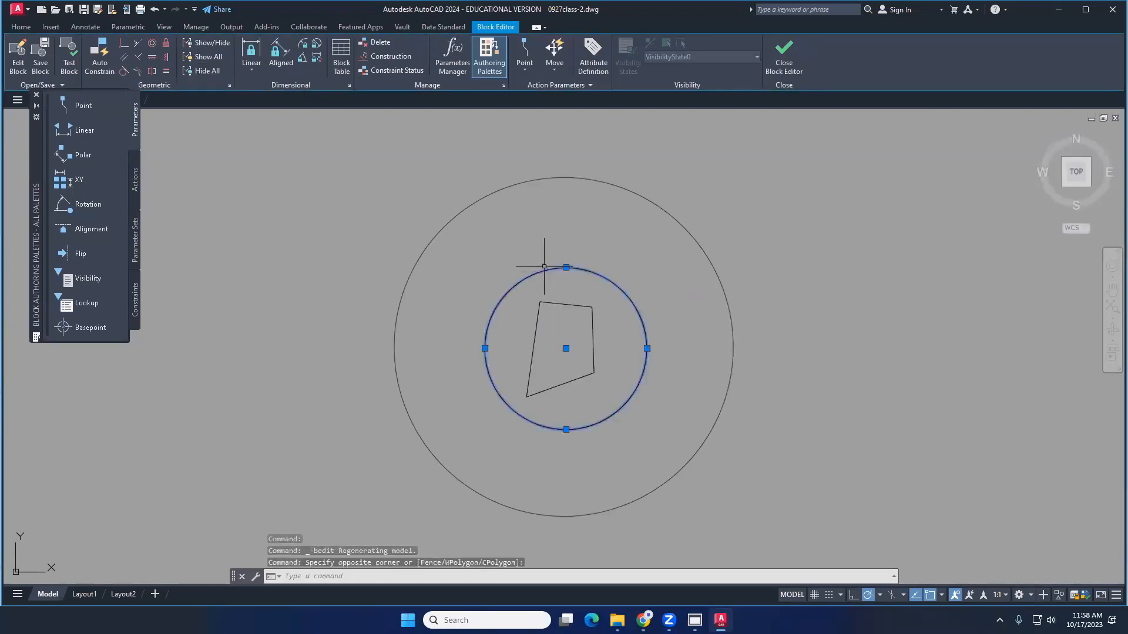
{"action": "key", "text": "Delete"}
{"action": "left_click", "coordinate": [546, 309]}
{"action": "left_click", "coordinate": [533, 277]}
{"action": "key", "text": "Delete"}
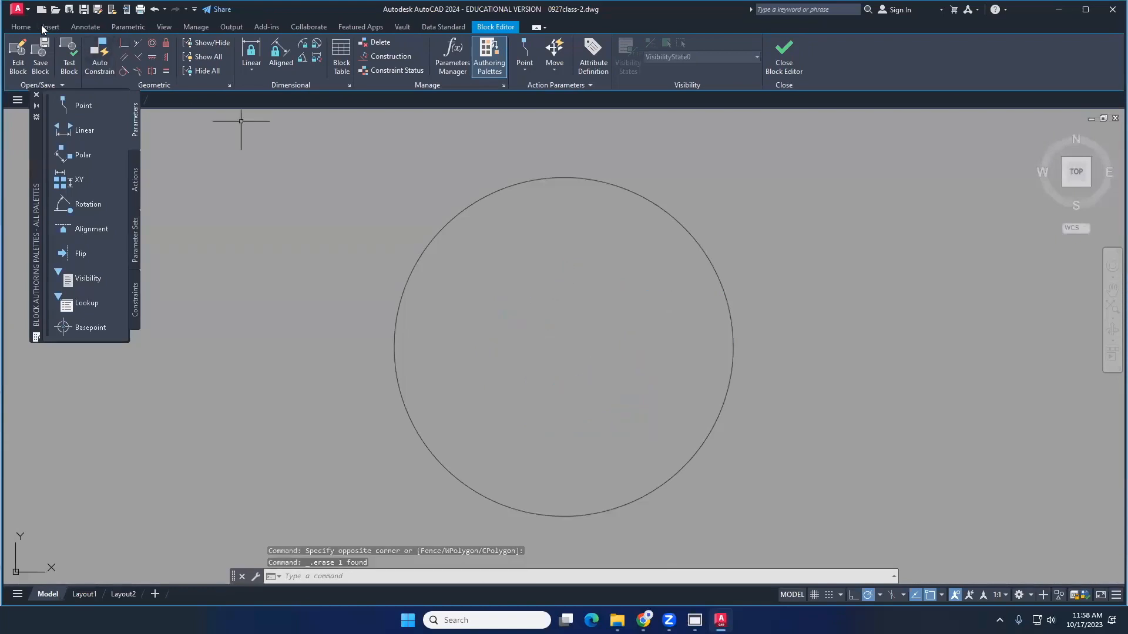
Draw a small circle inside the outer circle, slightly above its centre
{"action": "left_click", "coordinate": [21, 26]}
{"action": "left_click", "coordinate": [71, 48]}
{"action": "left_click", "coordinate": [557, 290]}
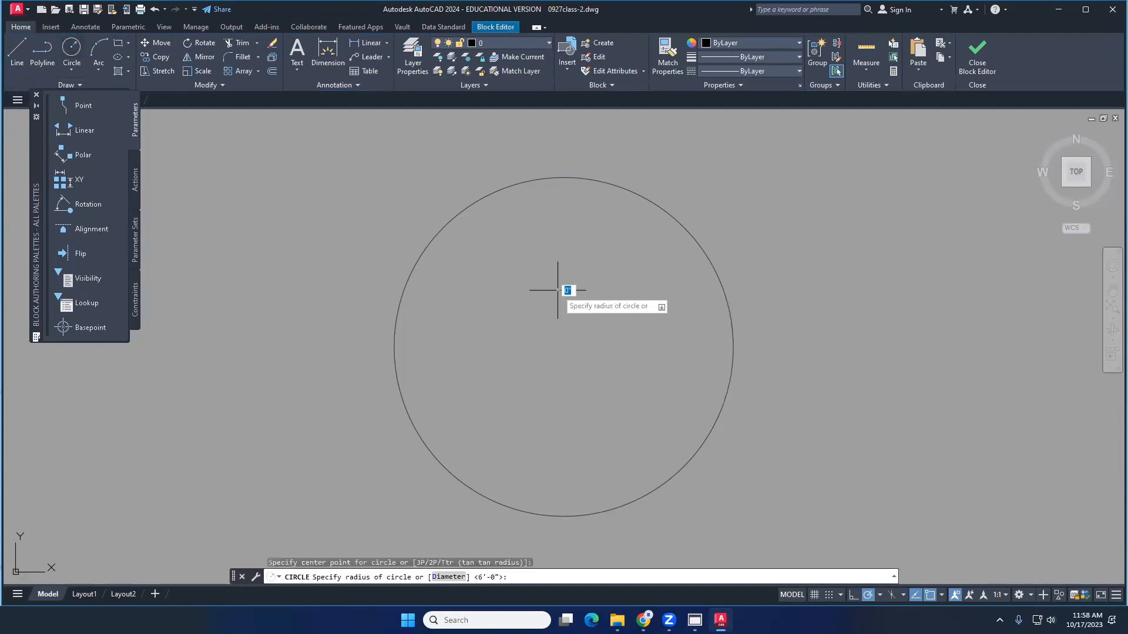
{"action": "left_click", "coordinate": [593, 323]}
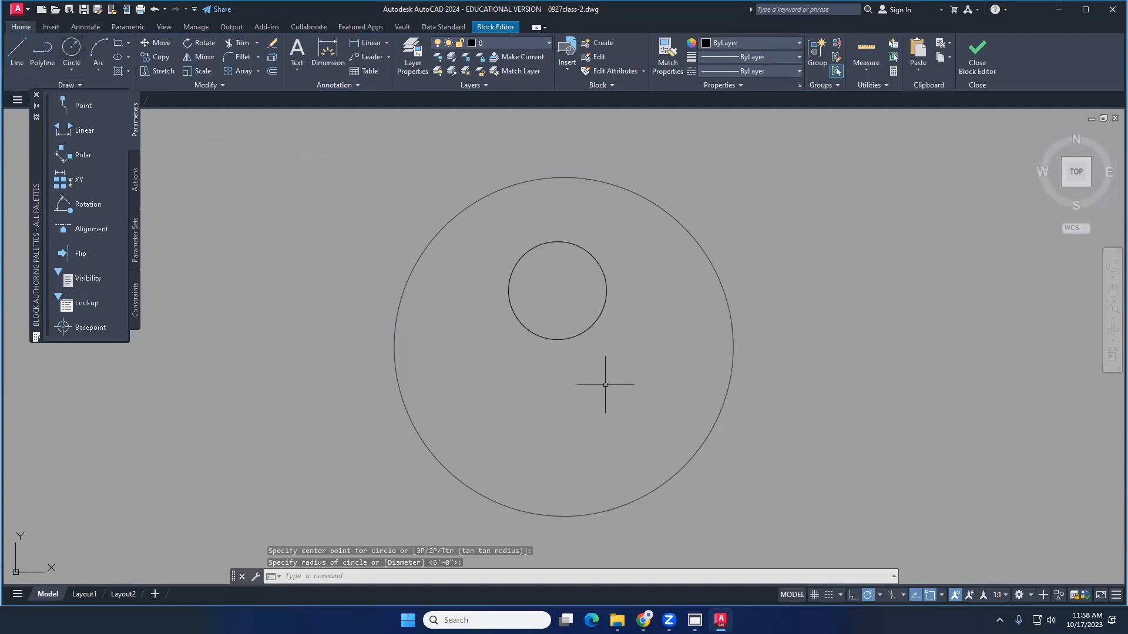
{"action": "left_click", "coordinate": [577, 361]}
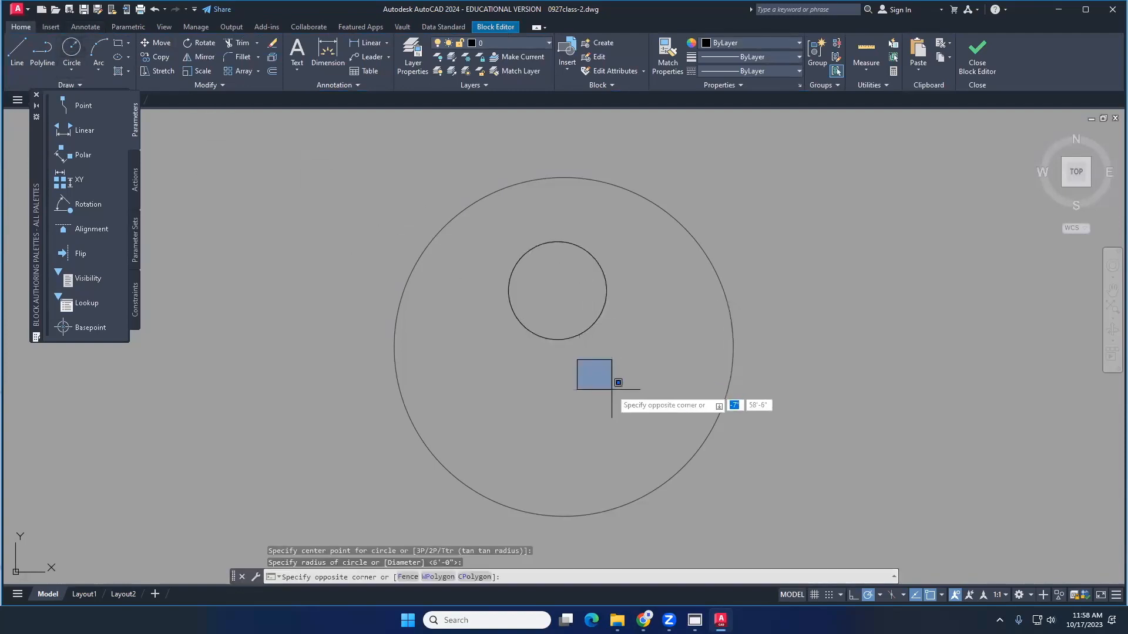
{"action": "left_click", "coordinate": [409, 369]}
Draw a zigzag of seven connected line segments running between the small circle and the outer circle's right and left edges
{"action": "left_click", "coordinate": [17, 48]}
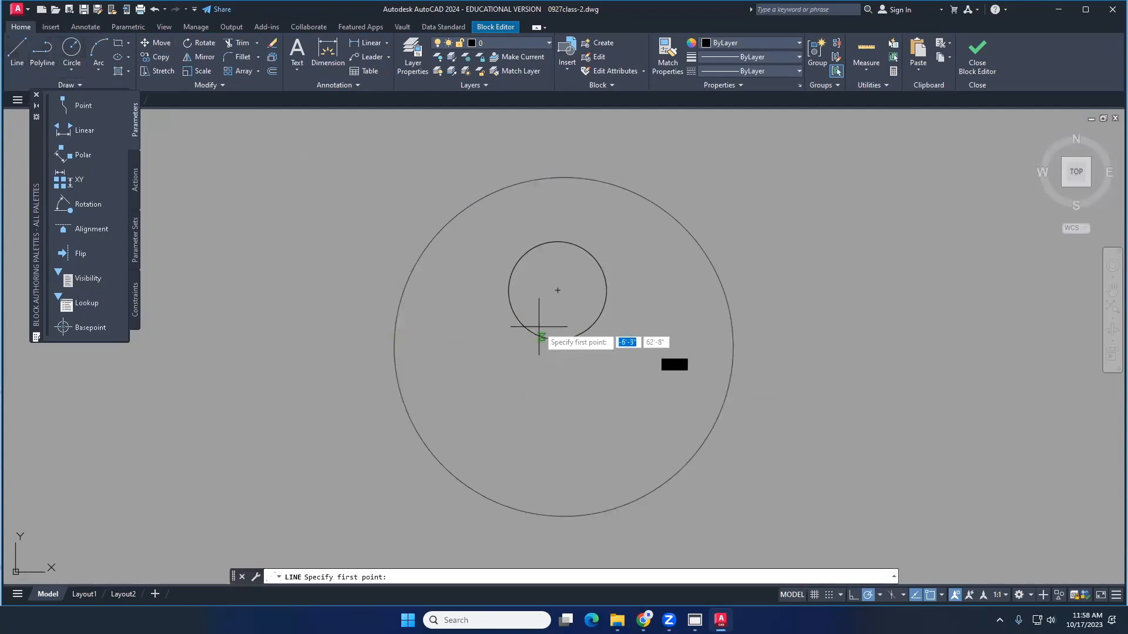
{"action": "left_click", "coordinate": [555, 315]}
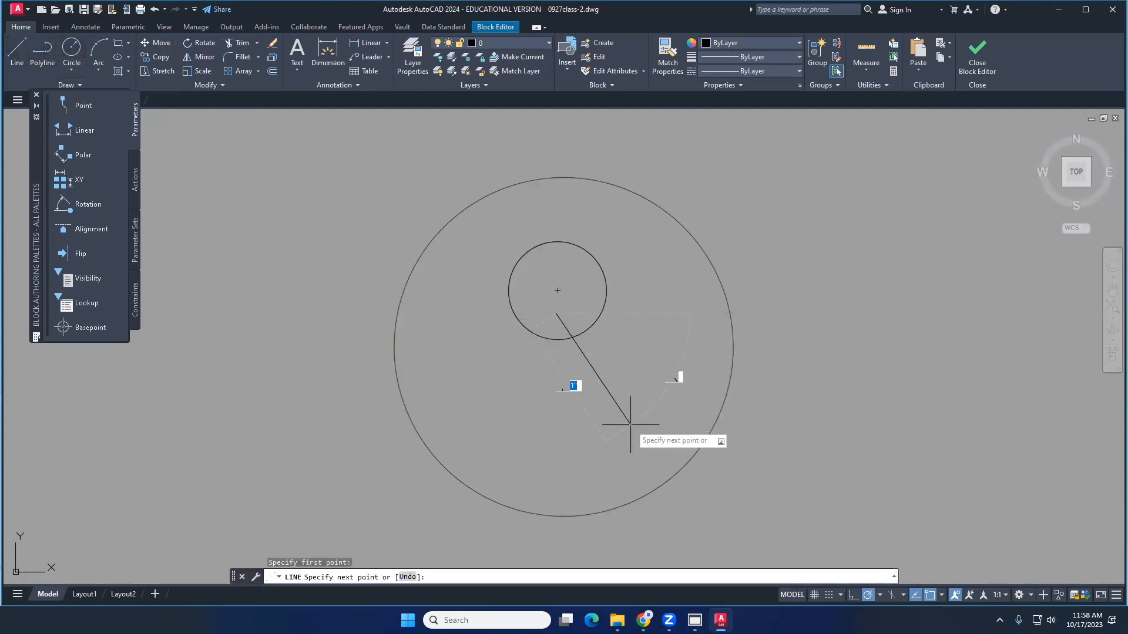
{"action": "left_click", "coordinate": [703, 443]}
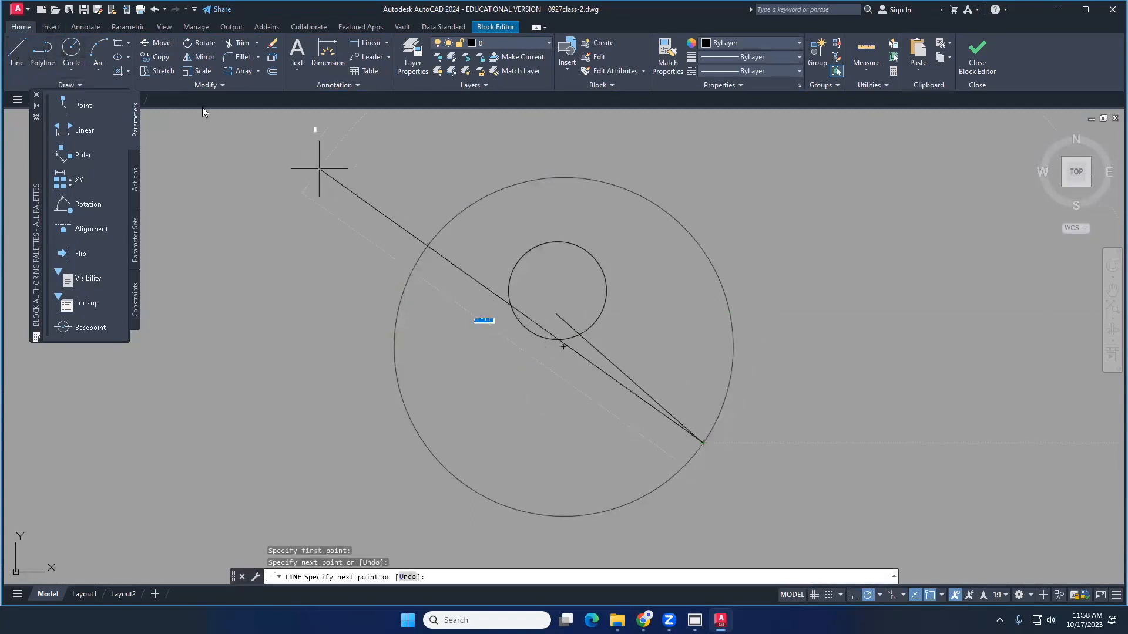
{"action": "left_click", "coordinate": [587, 300]}
{"action": "left_click", "coordinate": [725, 331]}
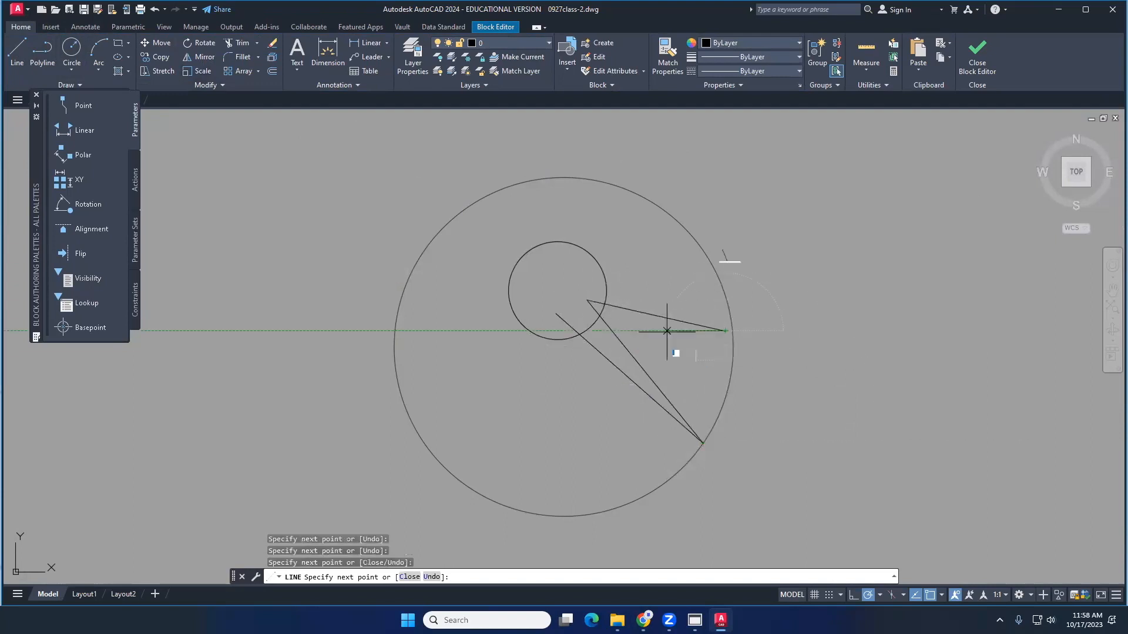
{"action": "left_click", "coordinate": [556, 315]}
{"action": "left_click", "coordinate": [719, 380]}
{"action": "left_click", "coordinate": [547, 310]}
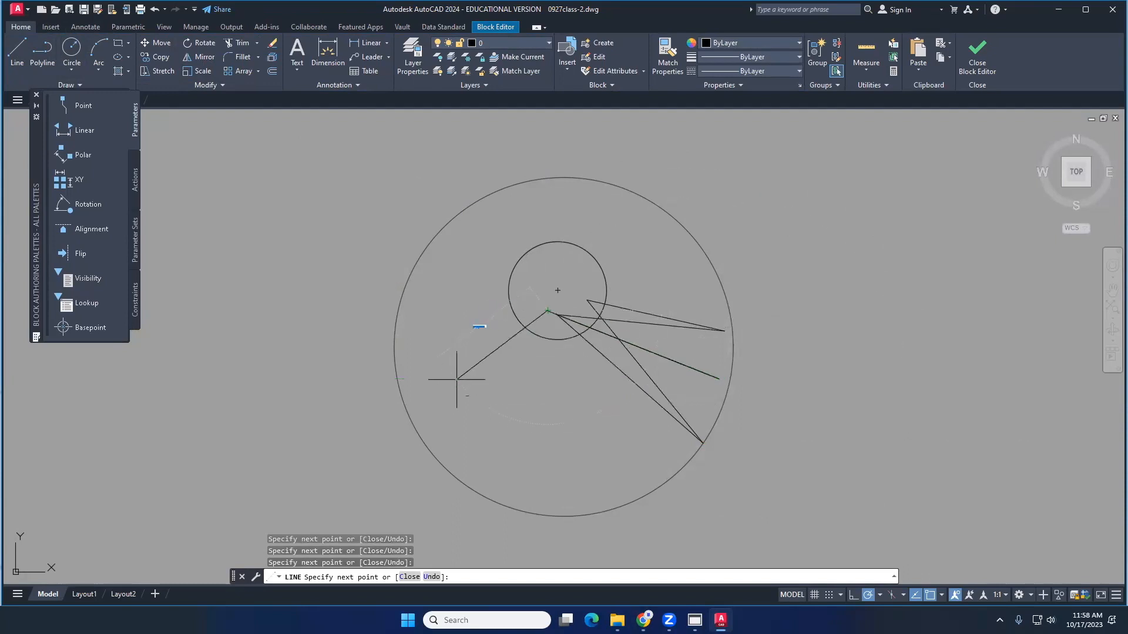
{"action": "left_click", "coordinate": [404, 403]}
{"action": "key", "text": "Return"}
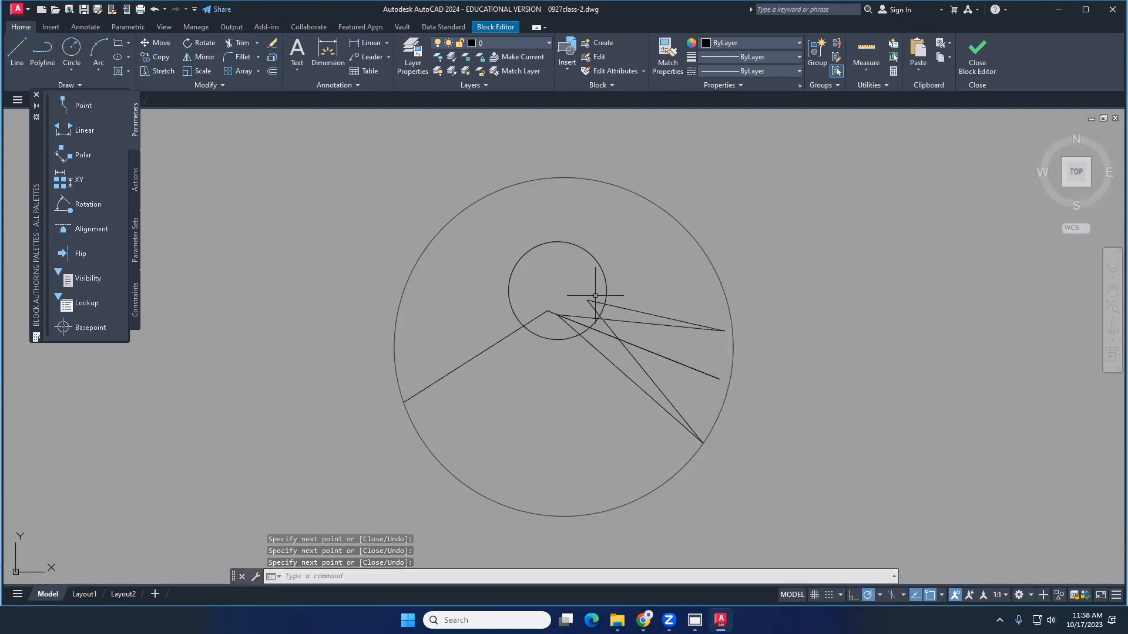
Close the Block Editor, saving the changes to mytree
{"action": "left_click", "coordinate": [500, 26]}
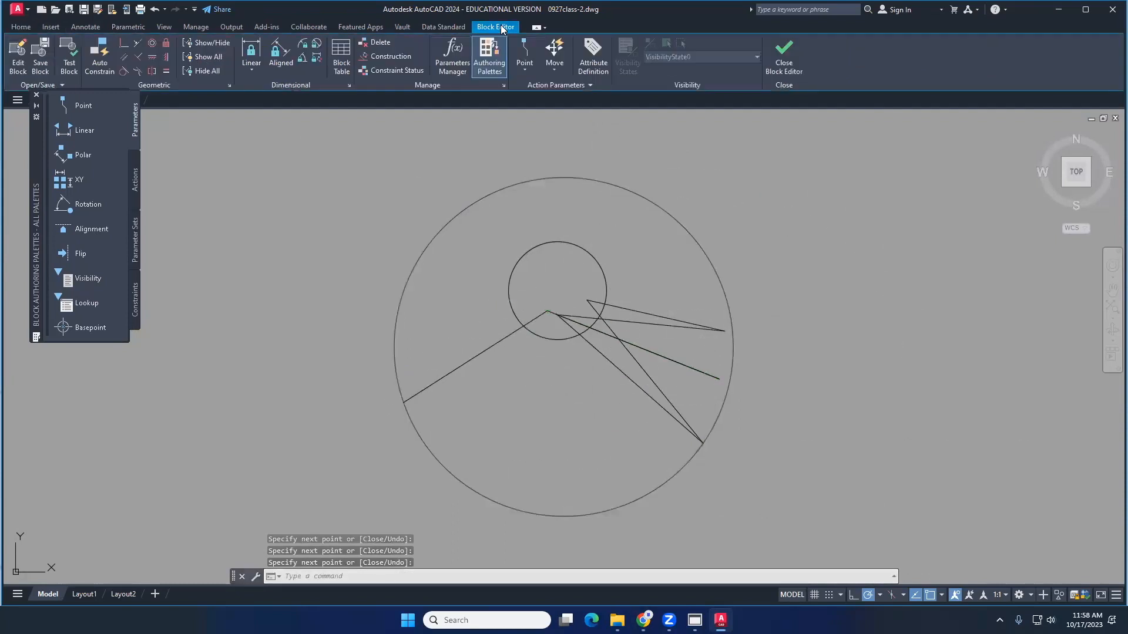
{"action": "left_click", "coordinate": [795, 70]}
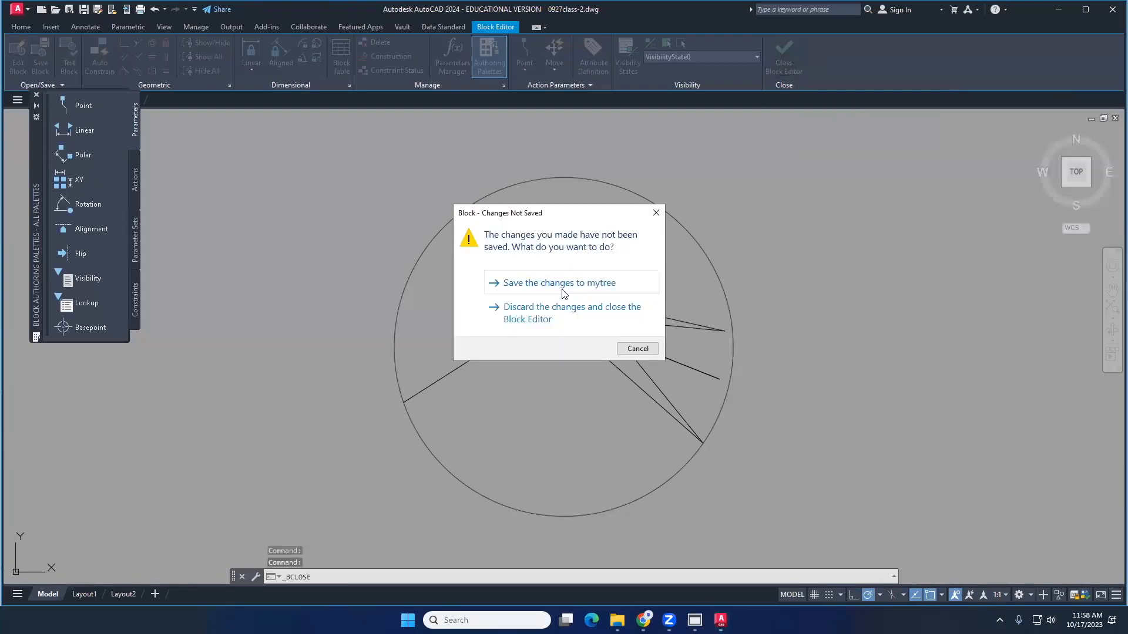
{"action": "left_click", "coordinate": [561, 283]}
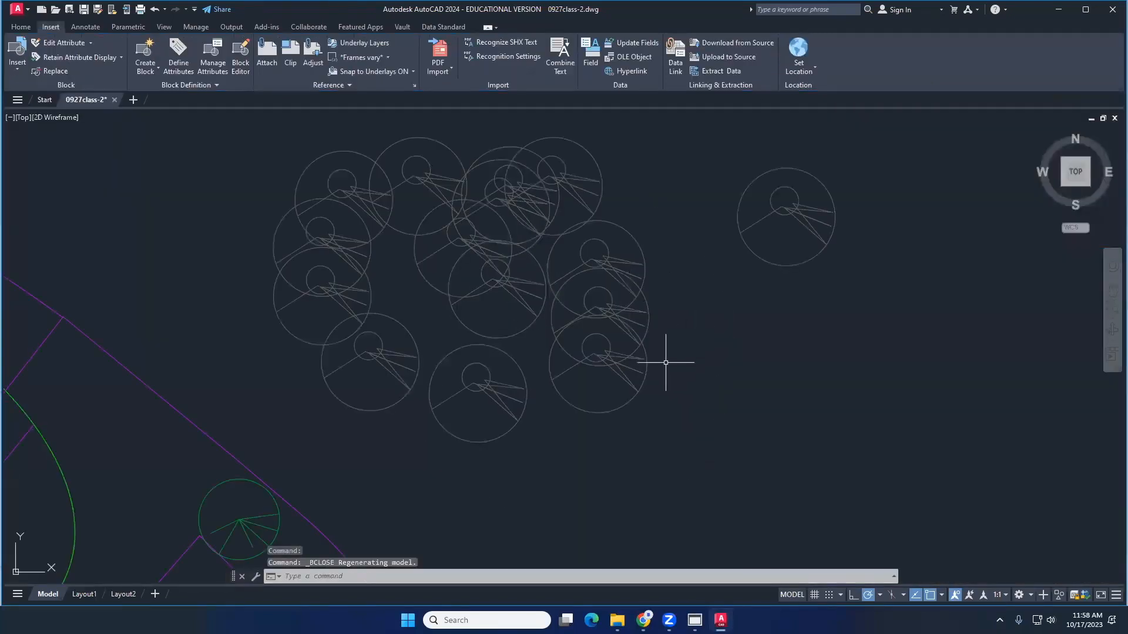
Move the lower-right mytree instance of the cluster onto the upper edge of the green ellipse
{"action": "left_click", "coordinate": [631, 371]}
{"action": "left_click", "coordinate": [606, 378]}
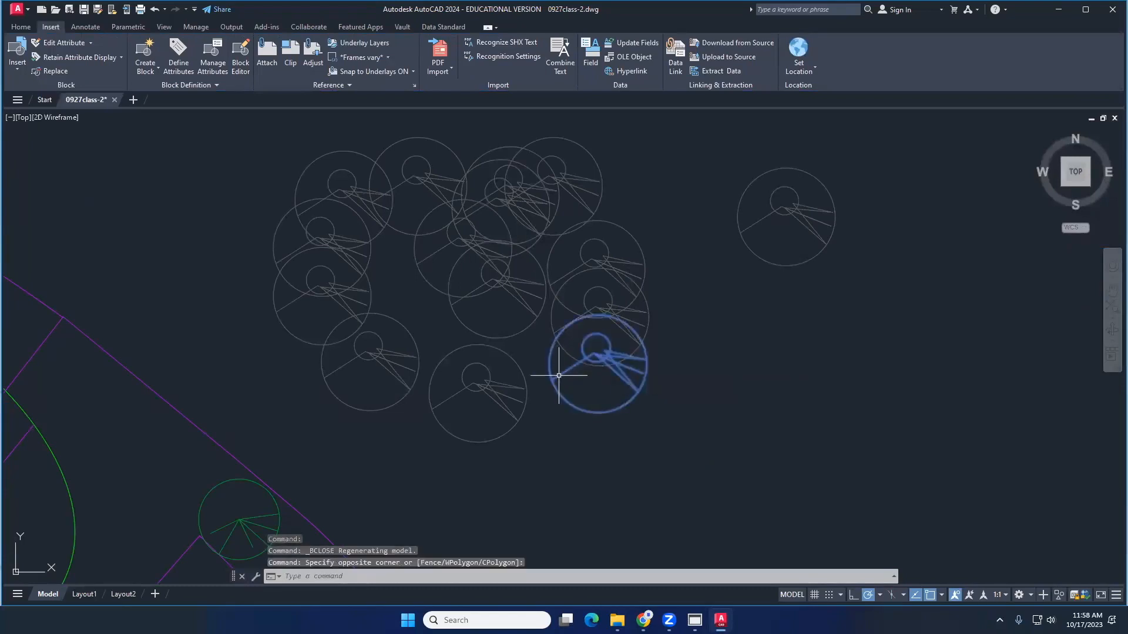
{"action": "scroll", "coordinate": [559, 374], "scroll_direction": "down", "scroll_amount": 5}
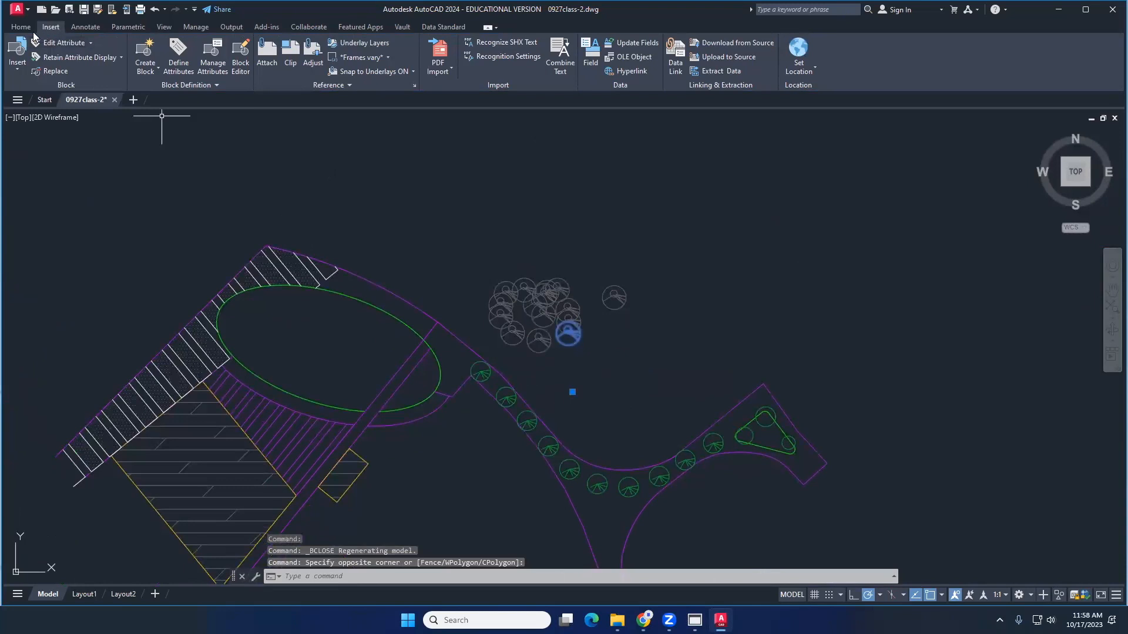
{"action": "left_click", "coordinate": [30, 30]}
{"action": "left_click", "coordinate": [160, 47]}
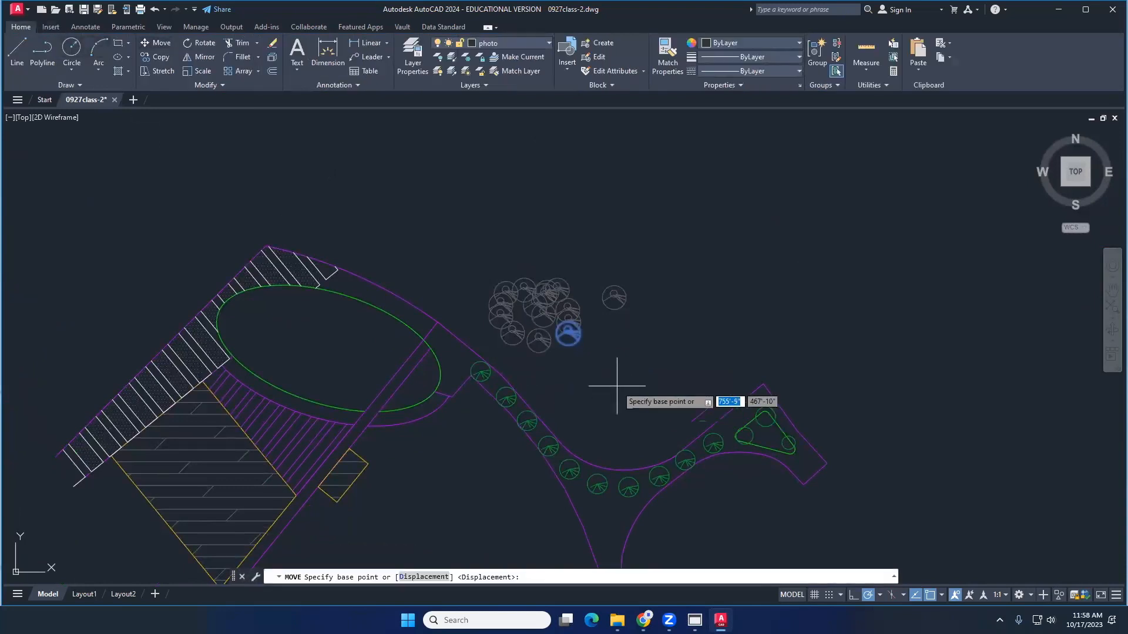
{"action": "left_click", "coordinate": [568, 332]}
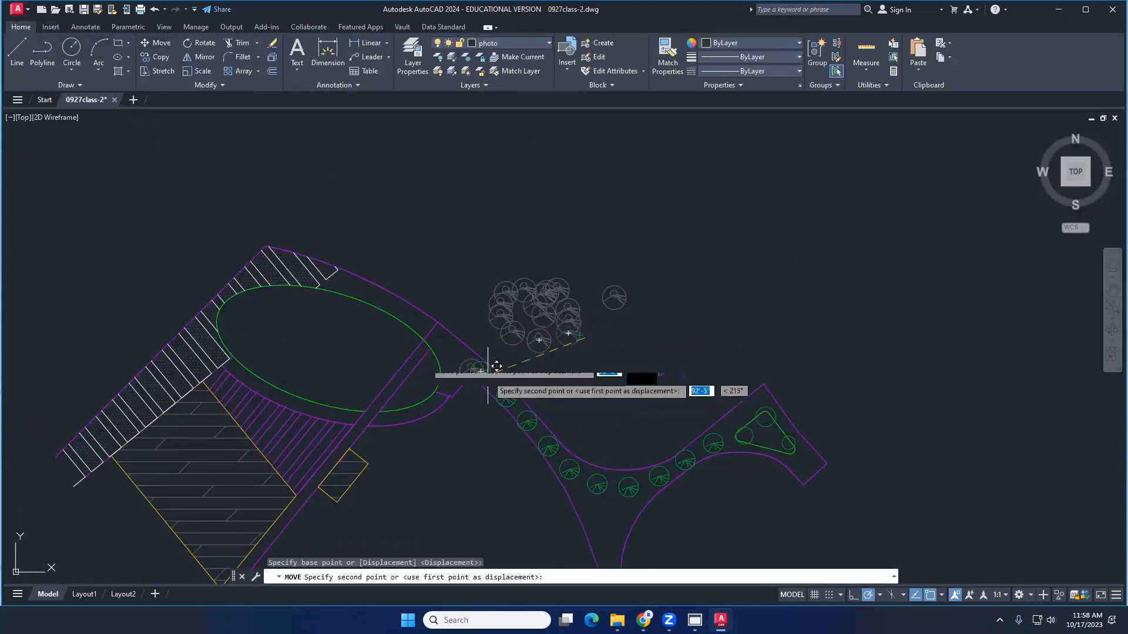
{"action": "key", "text": "Escape"}
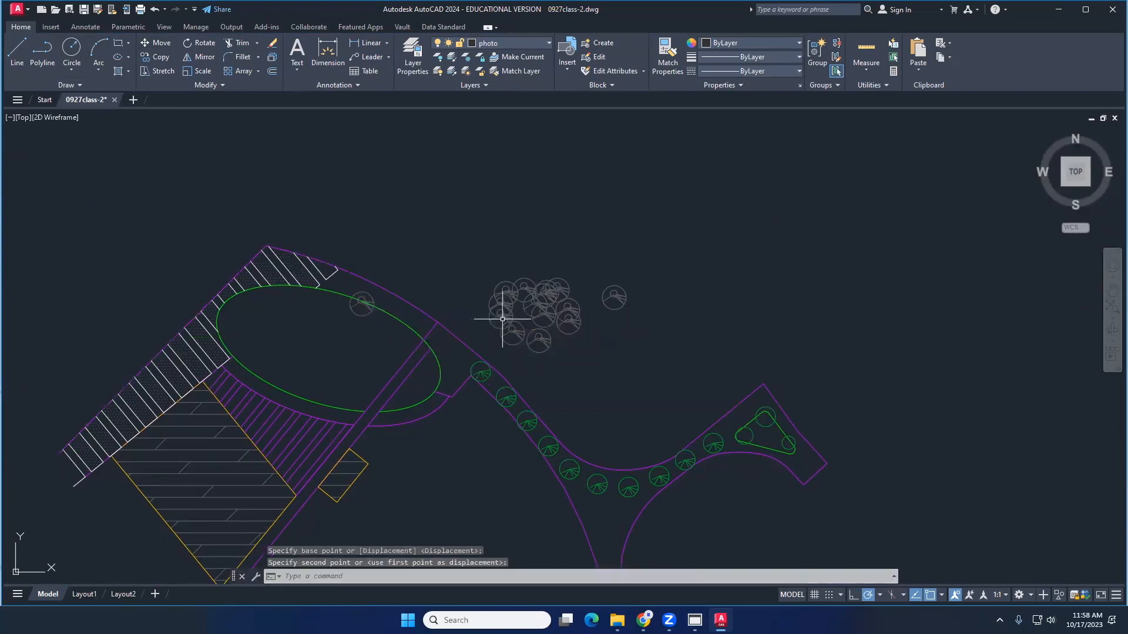
Set the colour of the mytree instance on the ellipse to green 88,186,72 and assign it to the trees layer
{"action": "left_click", "coordinate": [369, 294]}
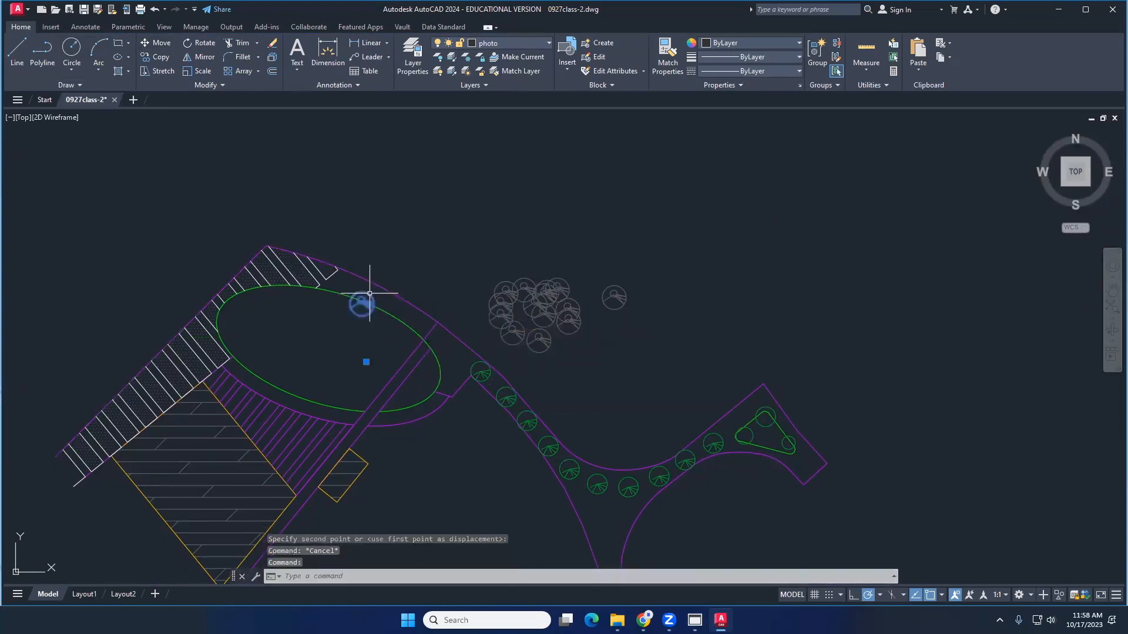
{"action": "left_click", "coordinate": [739, 44]}
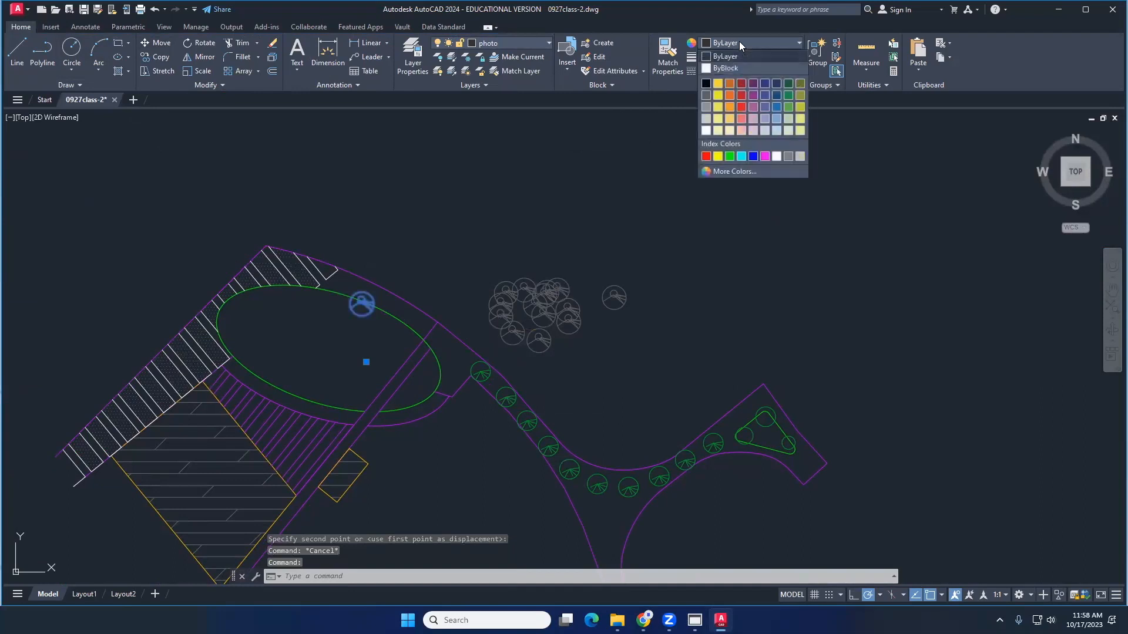
{"action": "left_click", "coordinate": [787, 107]}
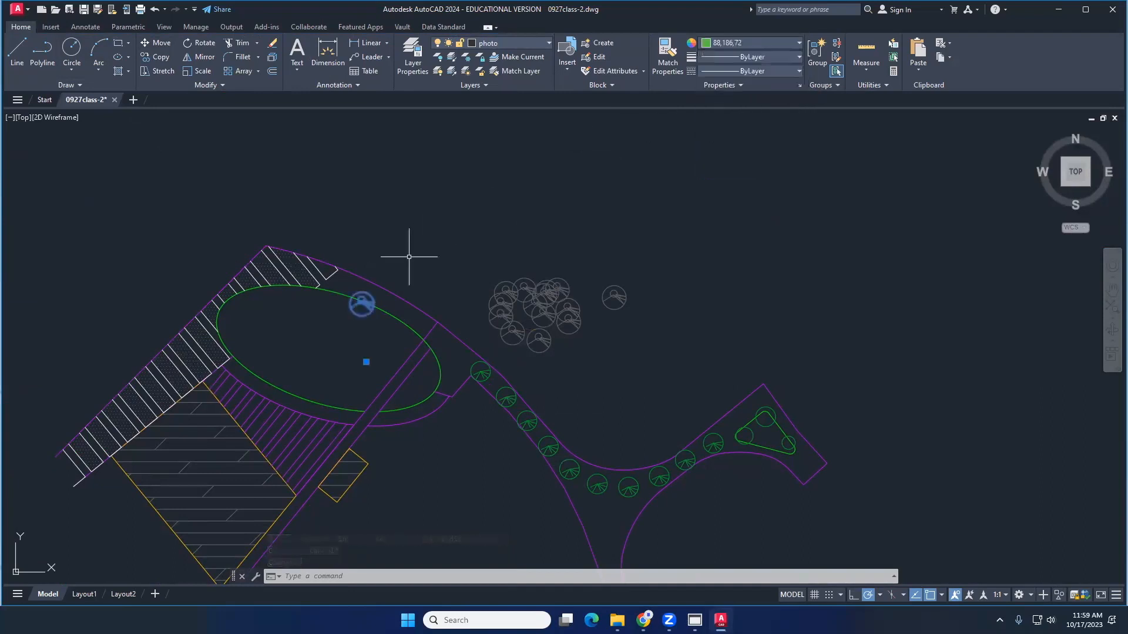
{"action": "left_click", "coordinate": [503, 44]}
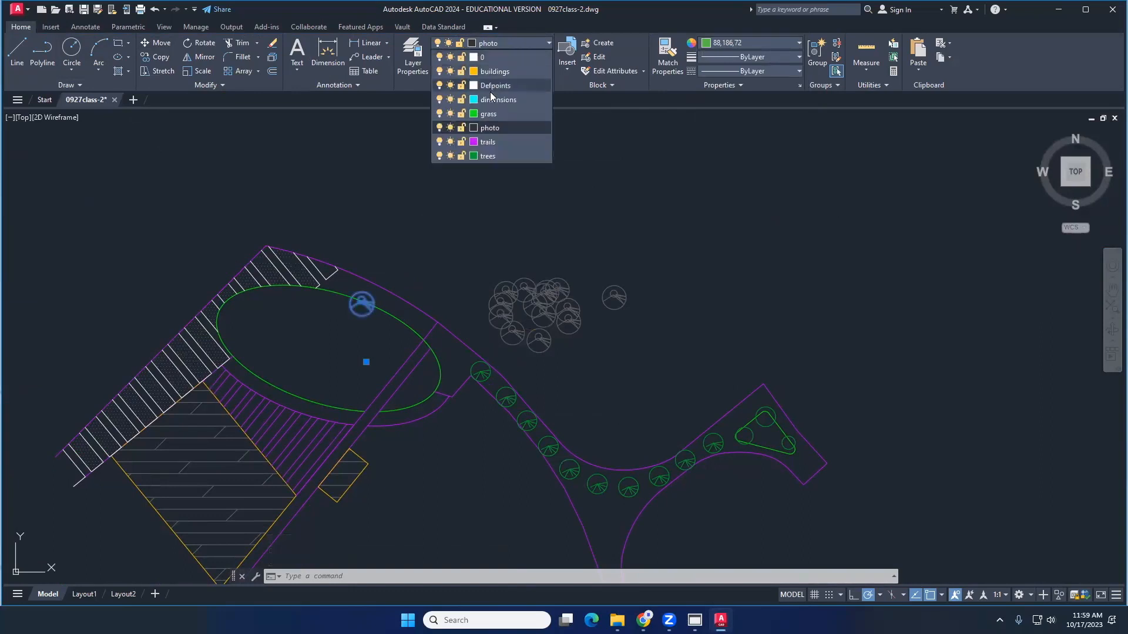
{"action": "left_click", "coordinate": [490, 156]}
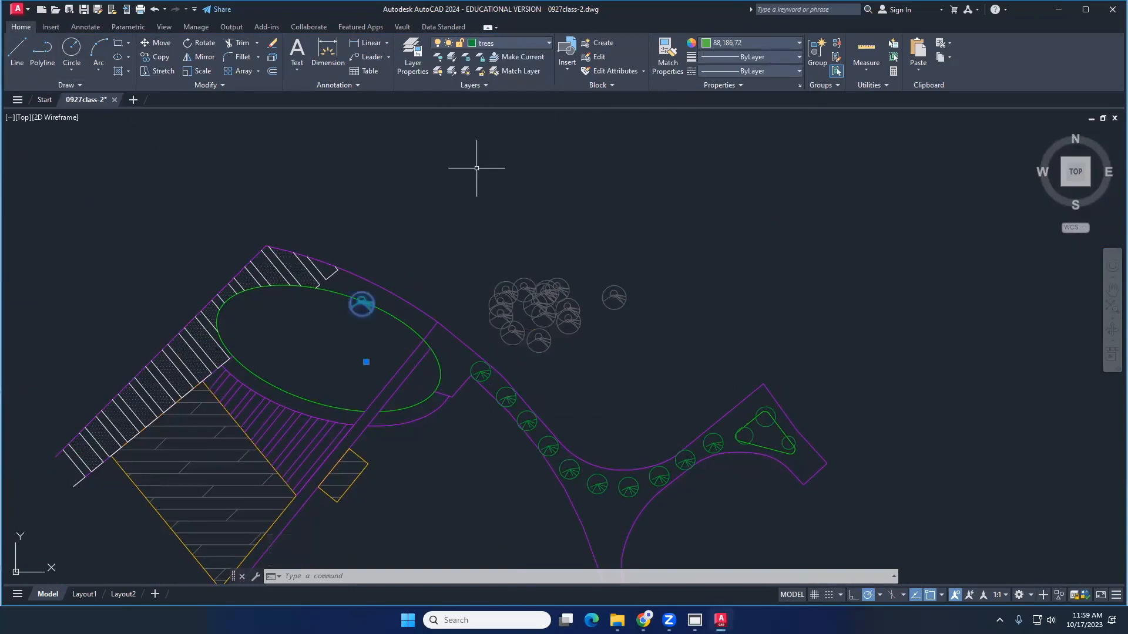
{"action": "scroll", "coordinate": [366, 303], "scroll_direction": "up", "scroll_amount": 3}
{"action": "scroll", "coordinate": [403, 297], "scroll_direction": "up", "scroll_amount": 2}
{"action": "key", "text": "Escape"}
{"action": "scroll", "coordinate": [418, 259], "scroll_direction": "down", "scroll_amount": 2}
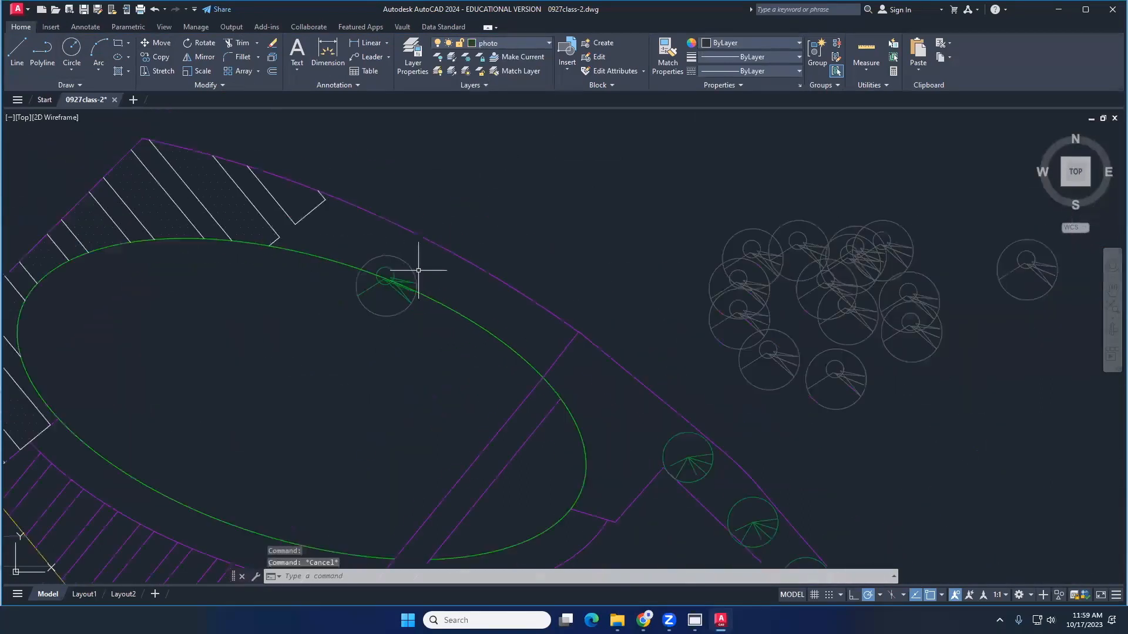
Check the layer and colour assigned to the mytree instance on the ellipse
{"action": "left_click", "coordinate": [413, 276]}
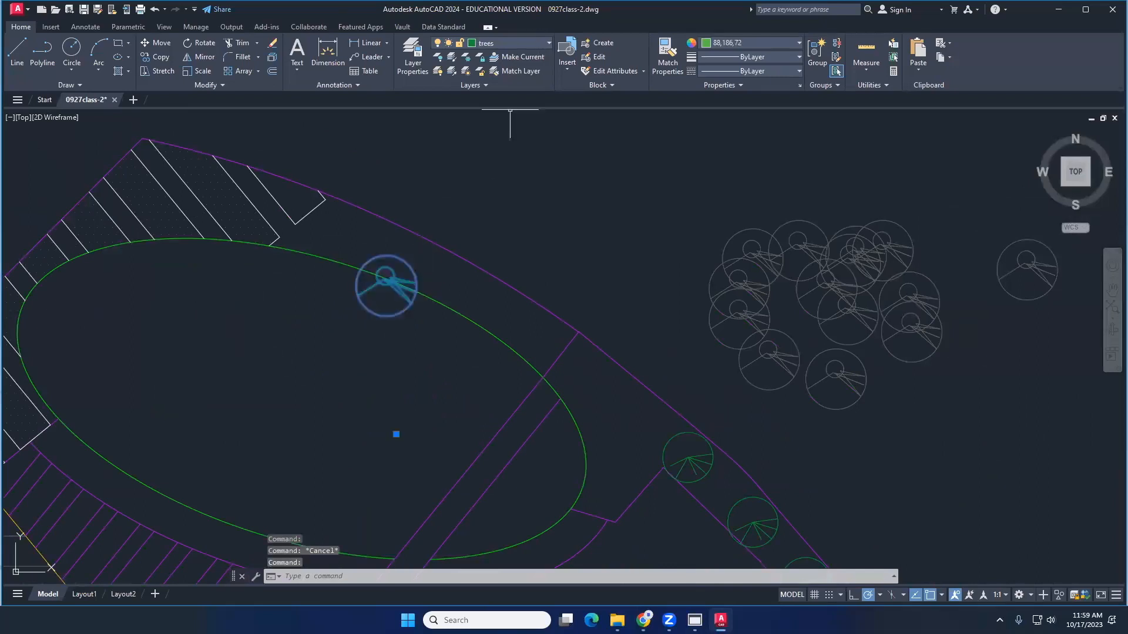
{"action": "left_click", "coordinate": [510, 43]}
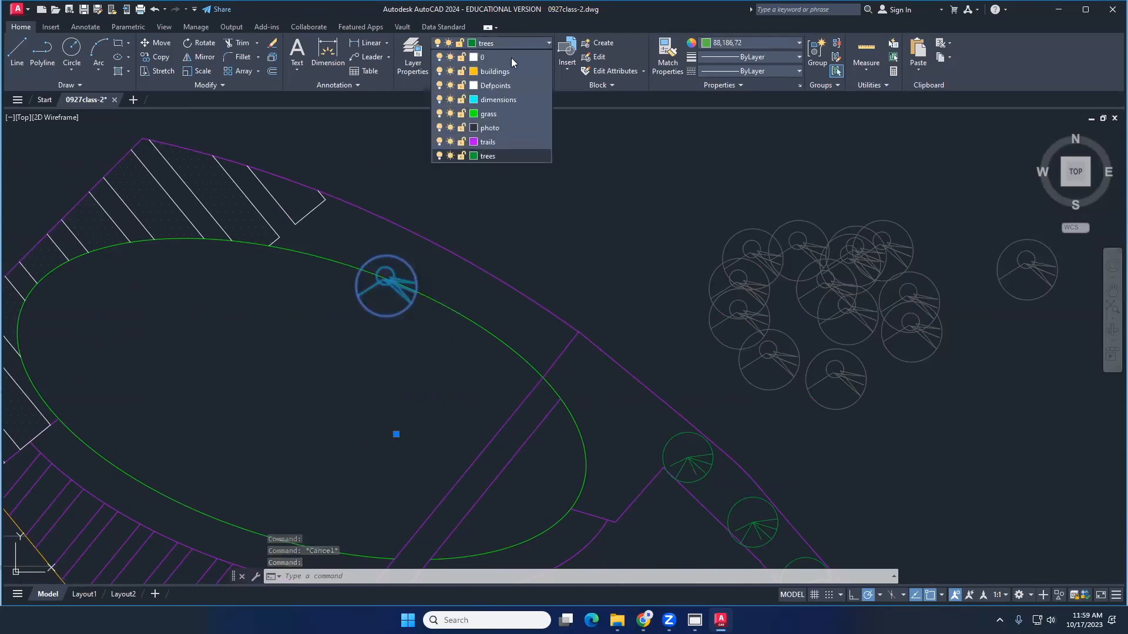
{"action": "key", "text": "Escape"}
{"action": "key", "text": "Escape"}
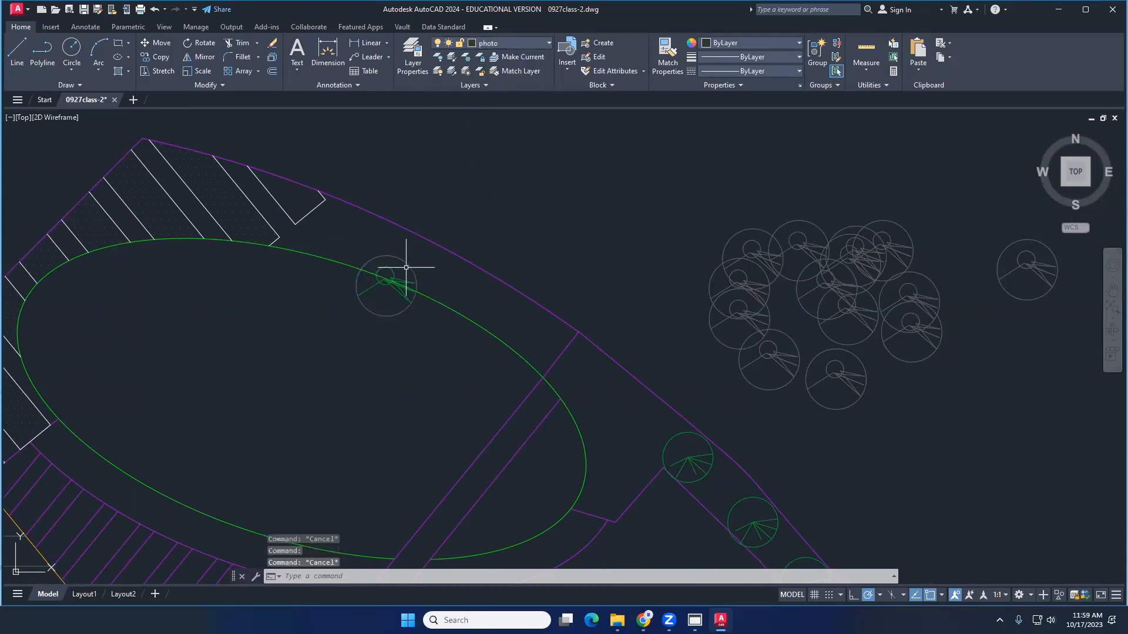
{"action": "scroll", "coordinate": [429, 244], "scroll_direction": "down", "scroll_amount": 6}
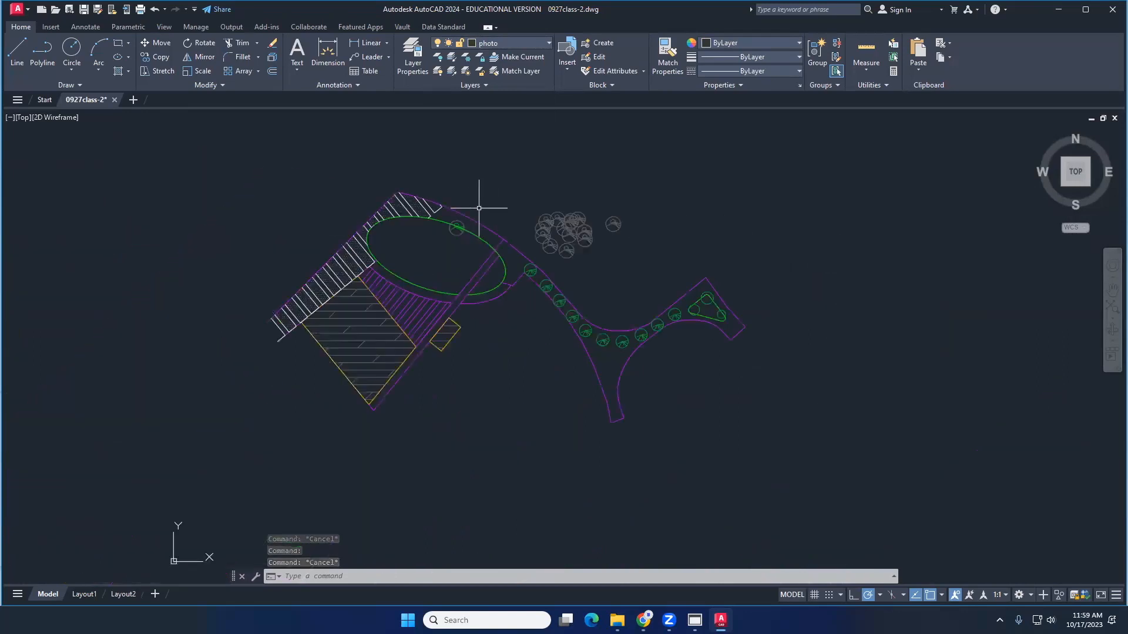
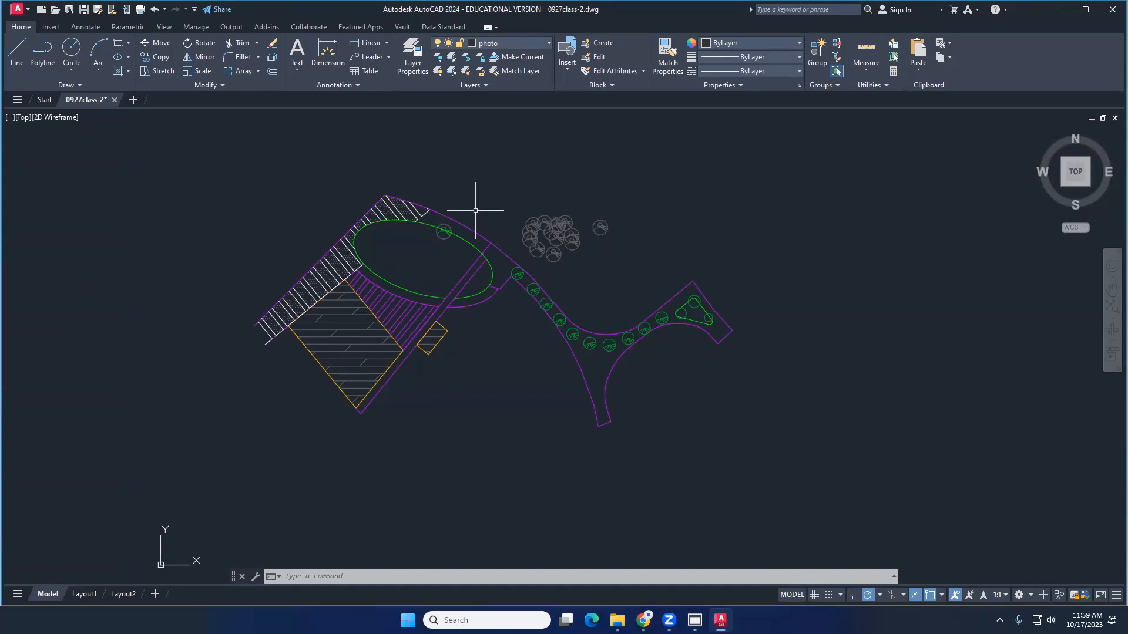
Try a Path Array of the mytree instance along the green ellipse, and delete the resulting array
{"action": "scroll", "coordinate": [446, 232], "scroll_direction": "up", "scroll_amount": 6}
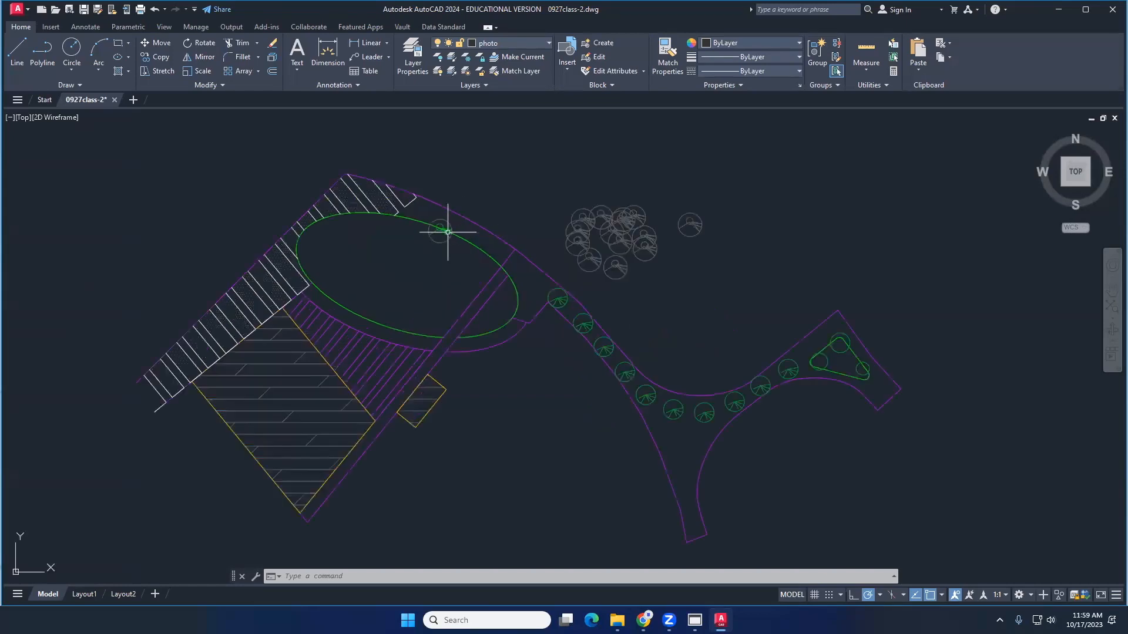
{"action": "scroll", "coordinate": [442, 228], "scroll_direction": "down", "scroll_amount": 2}
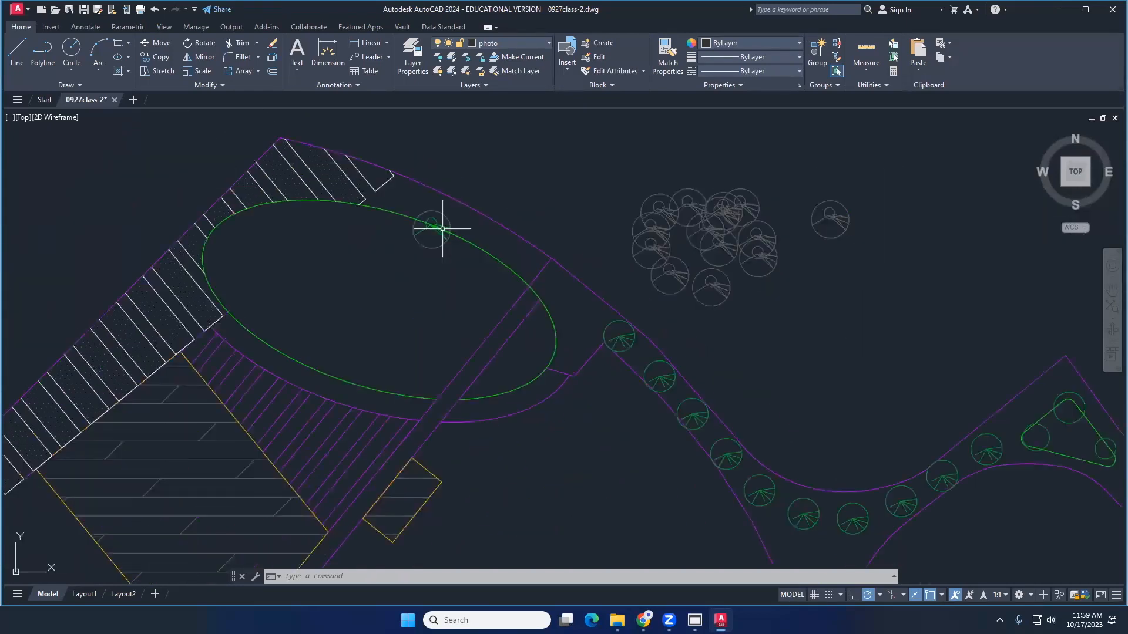
{"action": "left_click", "coordinate": [417, 236]}
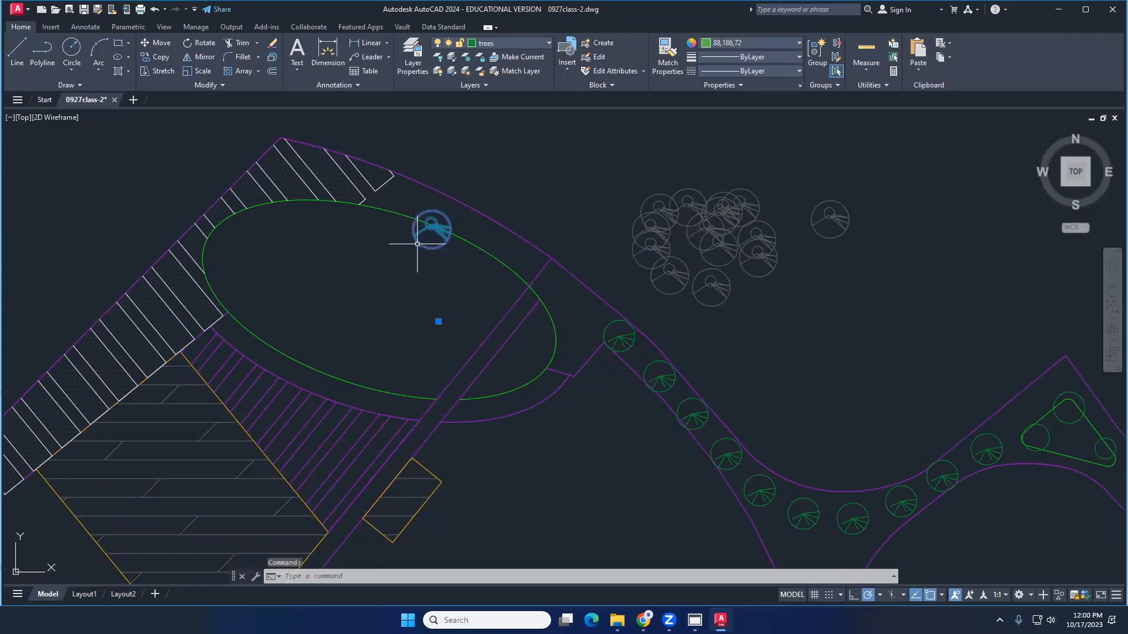
{"action": "left_click", "coordinate": [260, 71]}
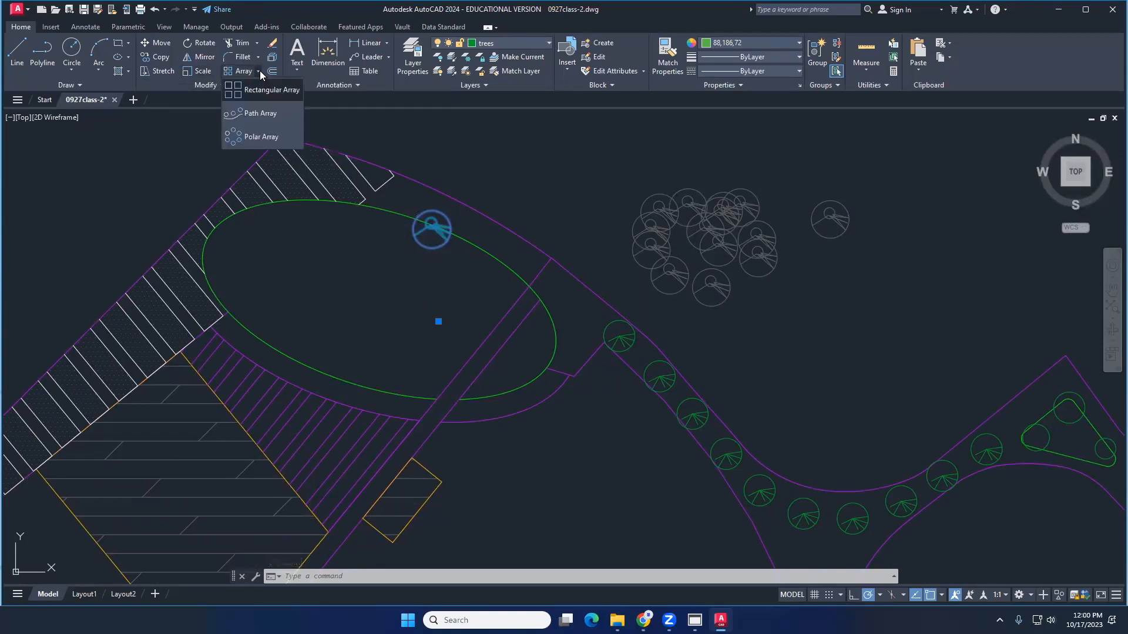
{"action": "left_click", "coordinate": [266, 118]}
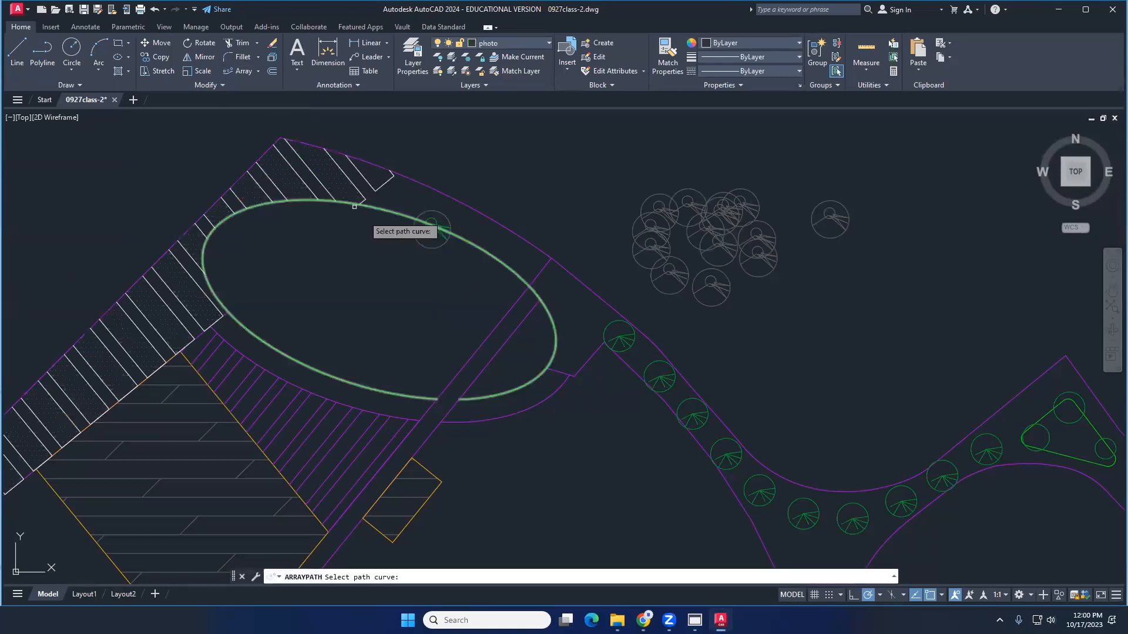
{"action": "left_click", "coordinate": [384, 209]}
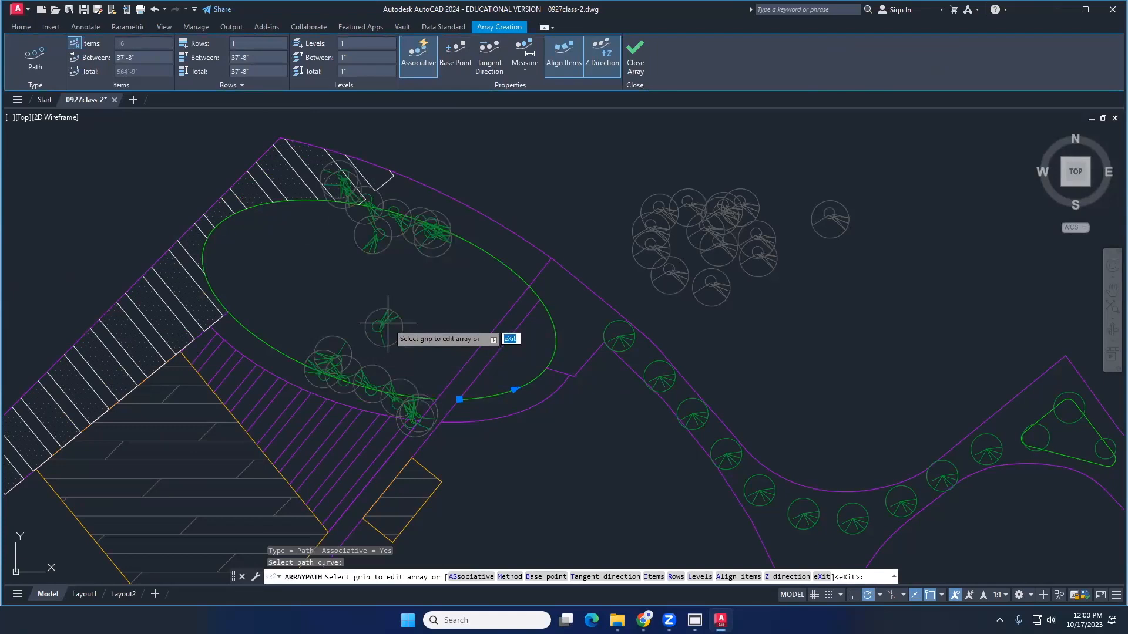
{"action": "key", "text": "Escape"}
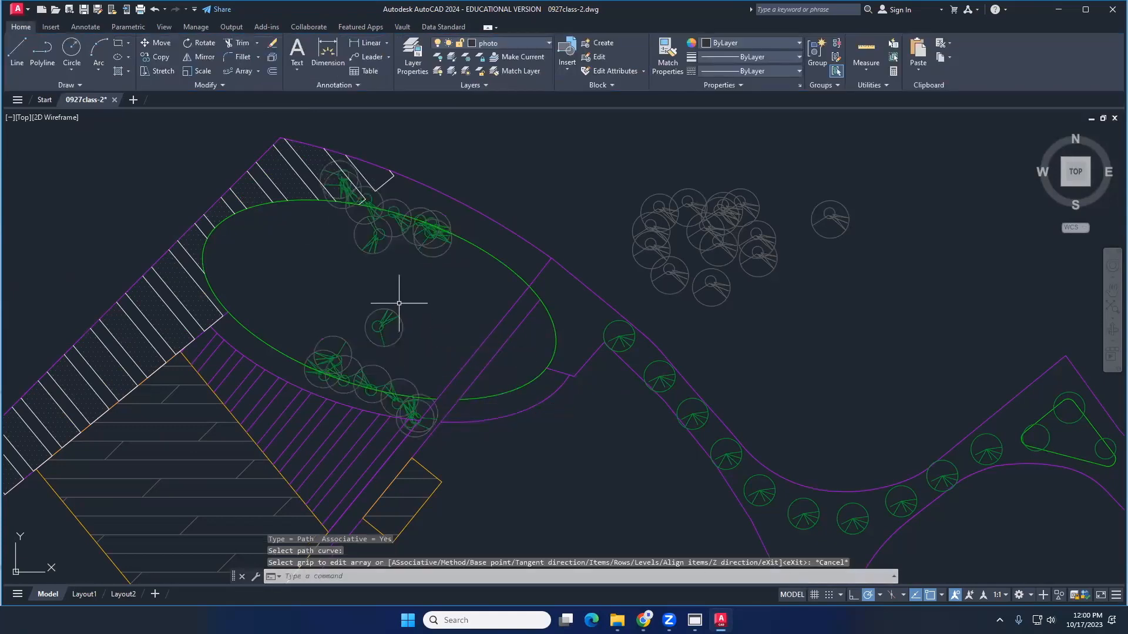
{"action": "left_click", "coordinate": [398, 318]}
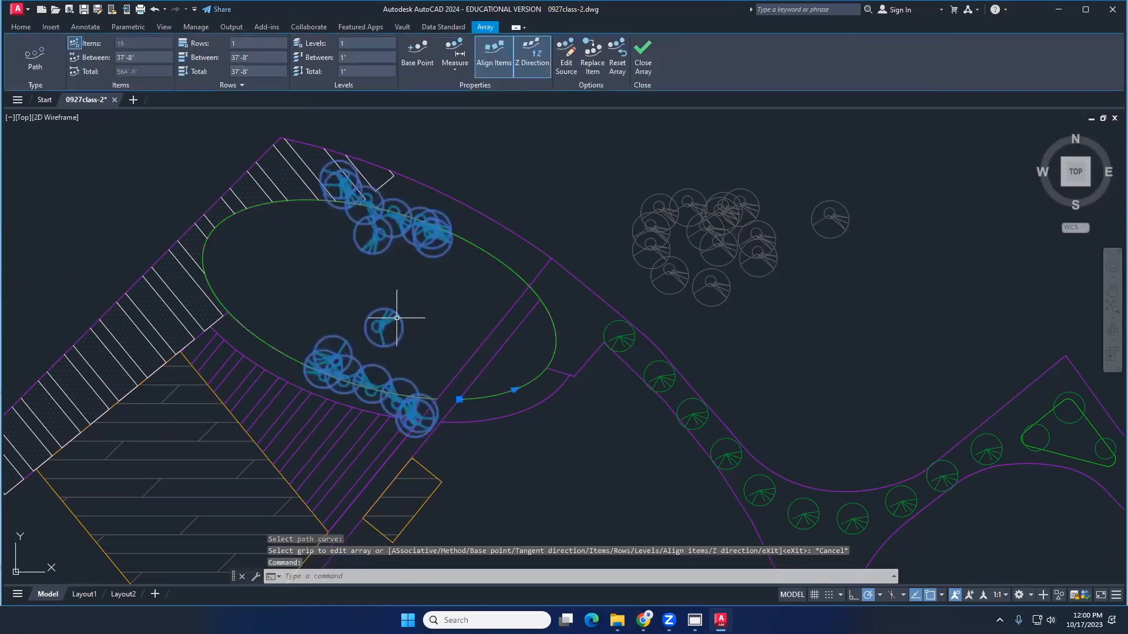
{"action": "key", "text": "Delete"}
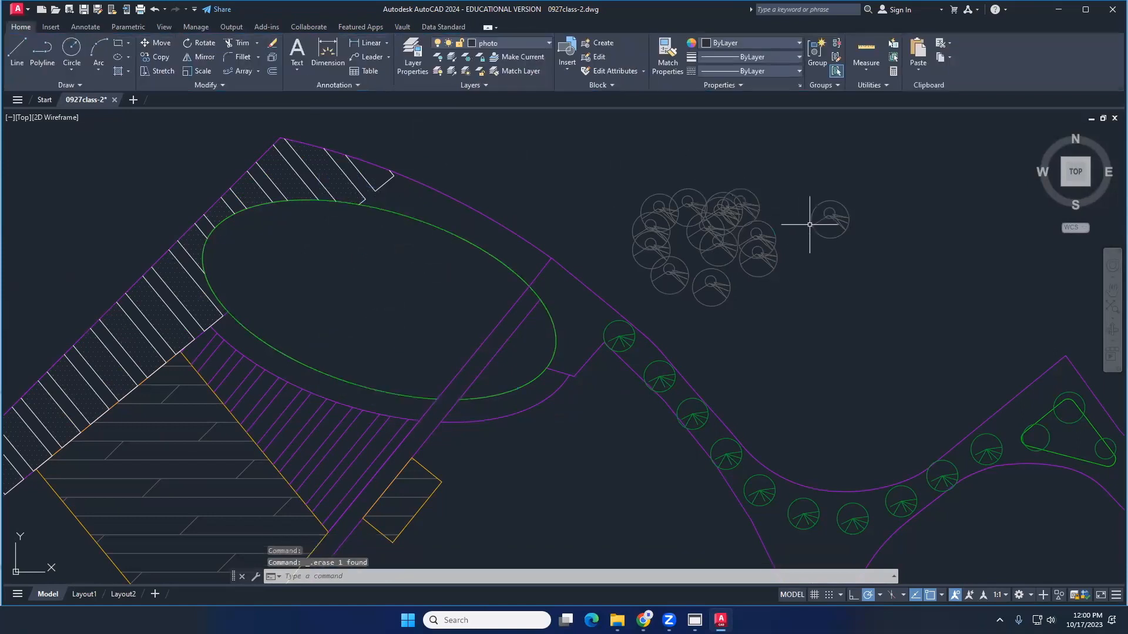
Move the isolated mytree instance from beside the cluster to the open area just above the green ellipse
{"action": "left_click", "coordinate": [833, 220]}
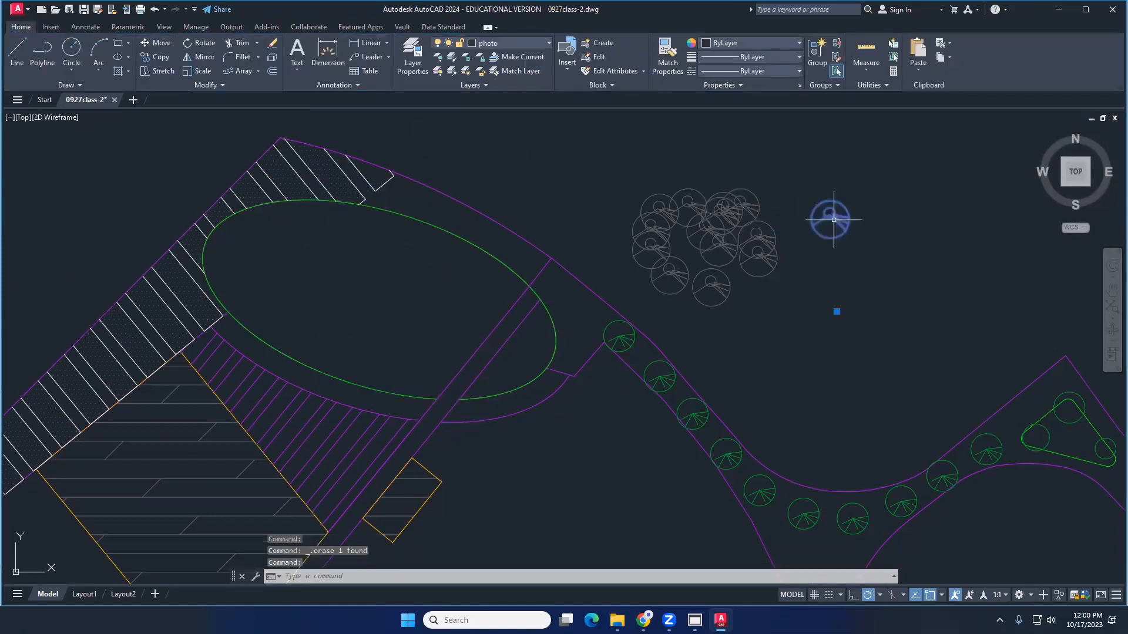
{"action": "left_click", "coordinate": [836, 312]}
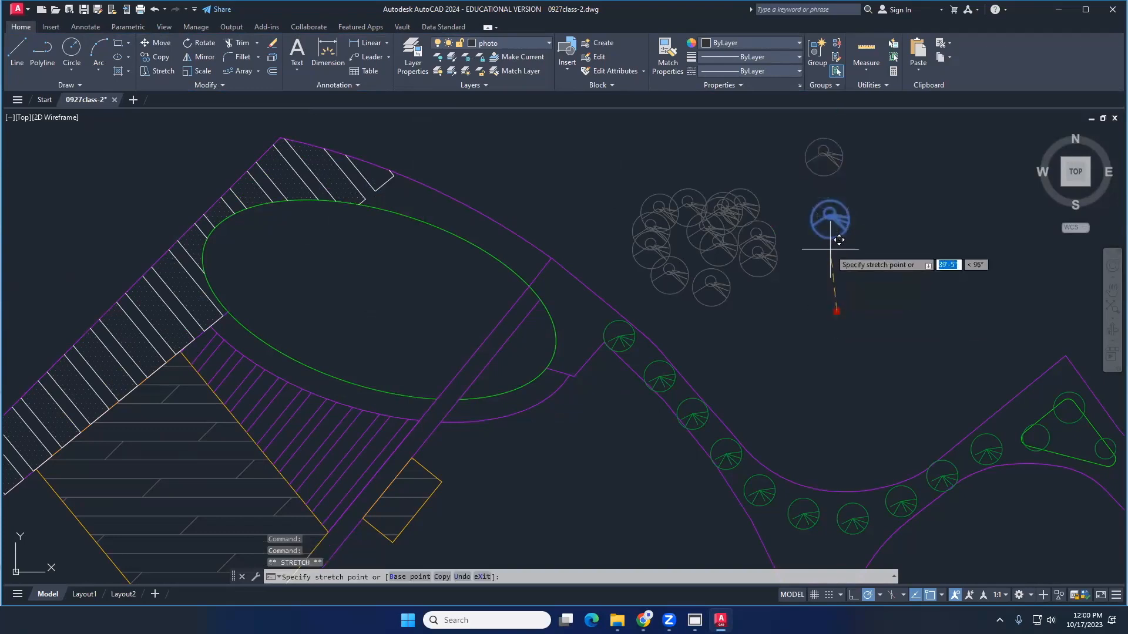
{"action": "left_click", "coordinate": [566, 232]}
{"action": "middle_click_drag", "start_coordinate": [512, 226], "coordinate": [467, 281]}
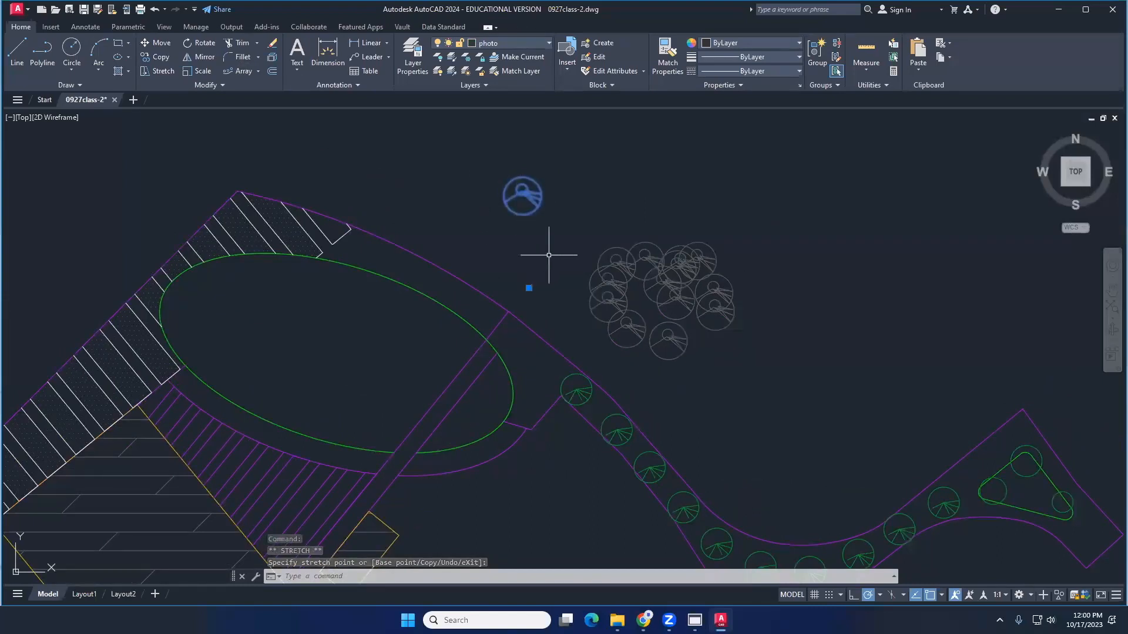
{"action": "key", "text": "Escape"}
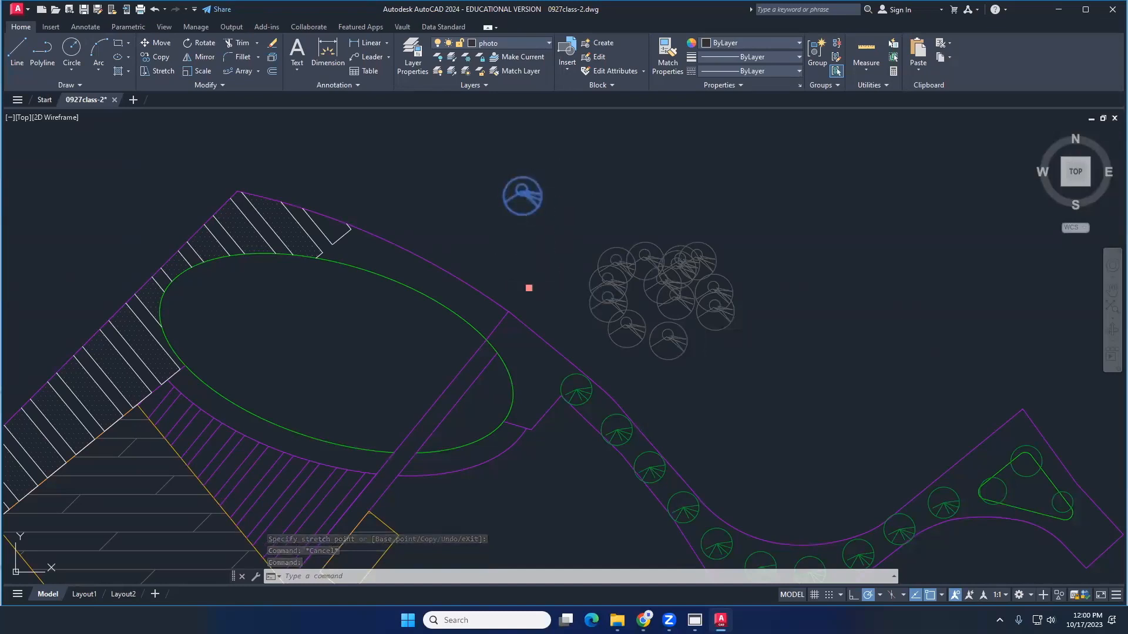
{"action": "left_click", "coordinate": [529, 288]}
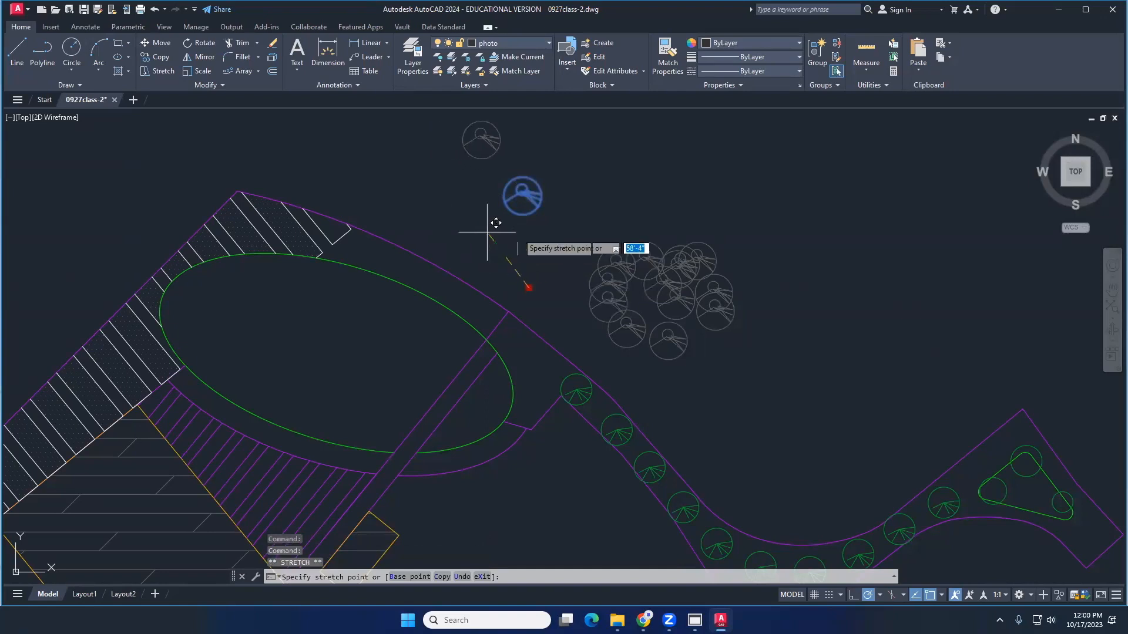
{"action": "left_click", "coordinate": [462, 231]}
{"action": "middle_click_drag", "start_coordinate": [477, 193], "coordinate": [462, 252]}
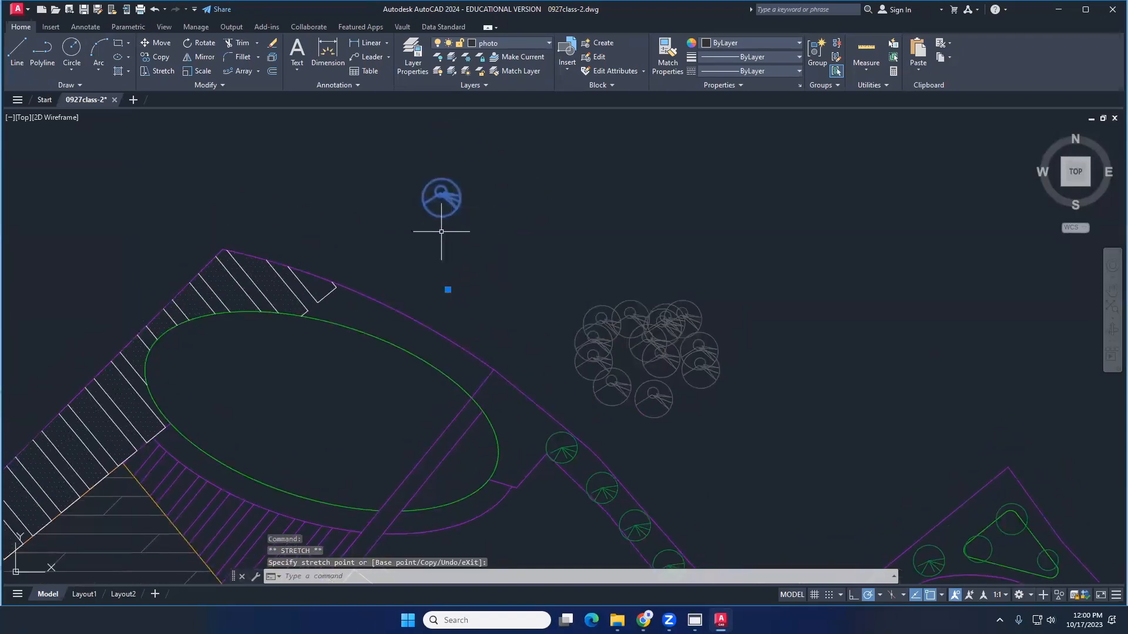
Open the mytree block in the Block Editor from the instance above the ellipse
{"action": "right_click", "coordinate": [441, 200]}
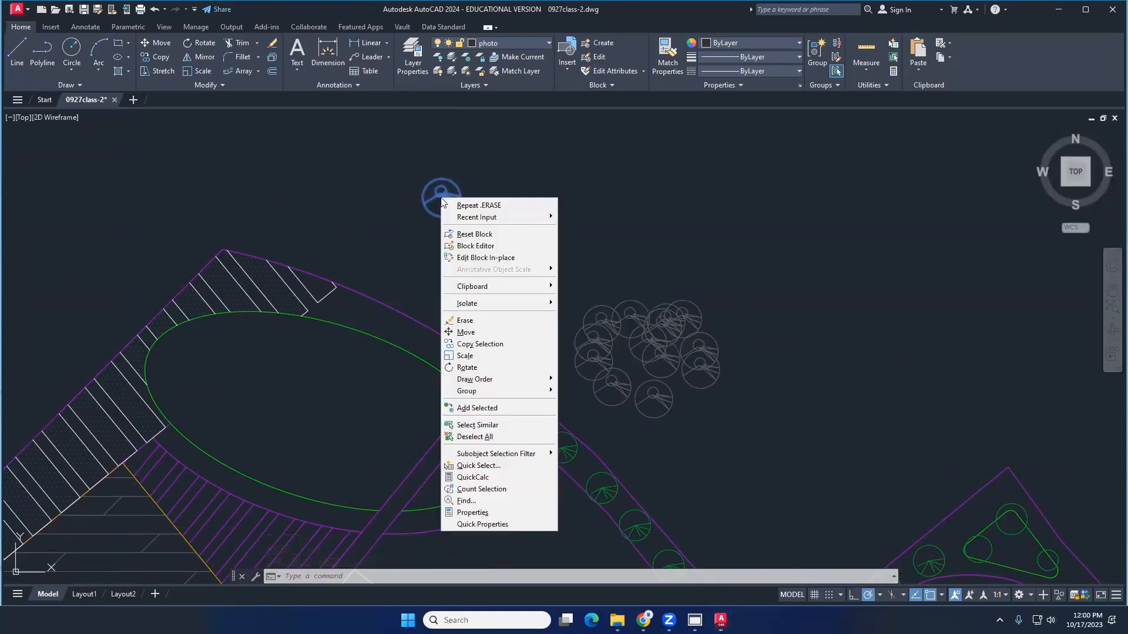
{"action": "left_click", "coordinate": [488, 247]}
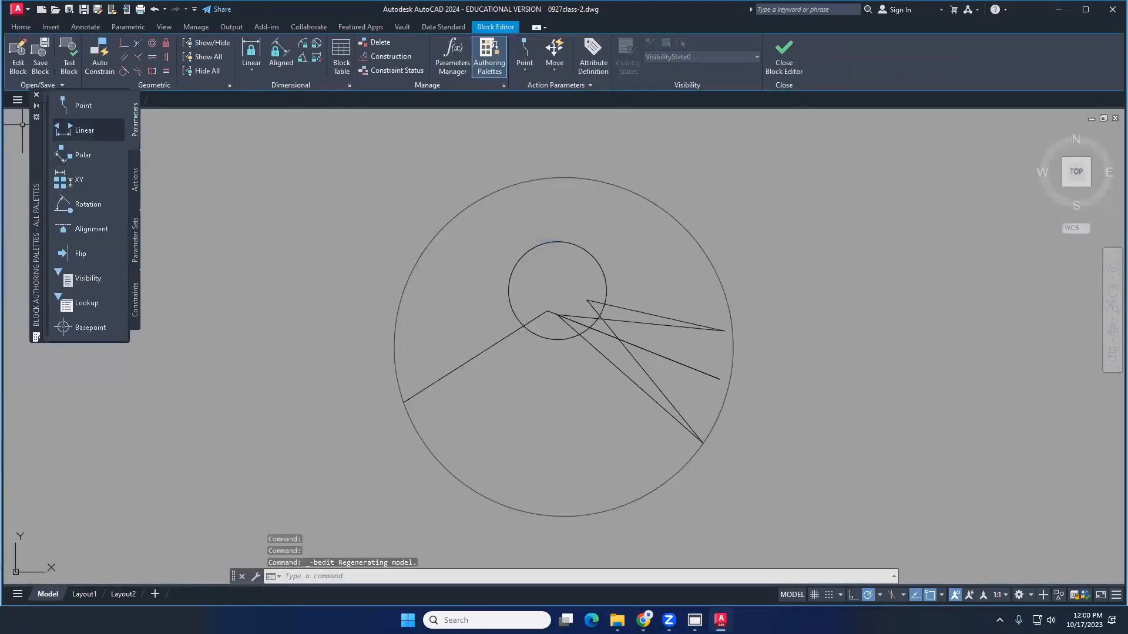
{"action": "left_click_drag", "start_coordinate": [35, 154], "coordinate": [40, 256]}
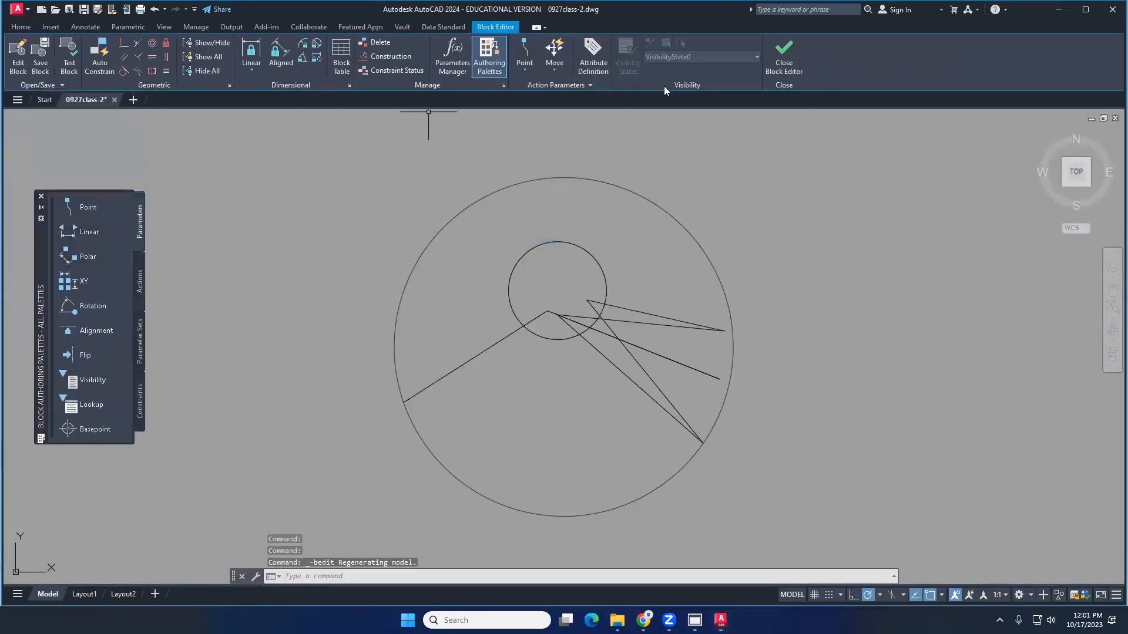
{"action": "left_click", "coordinate": [16, 68]}
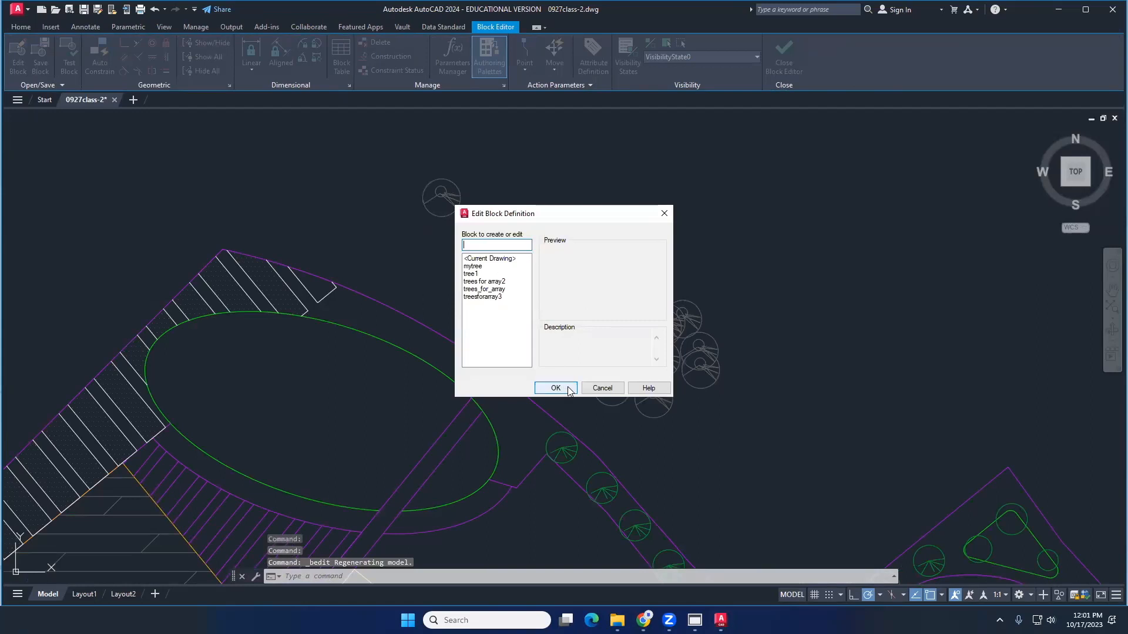
{"action": "left_click", "coordinate": [602, 388]}
{"action": "left_click", "coordinate": [447, 195]}
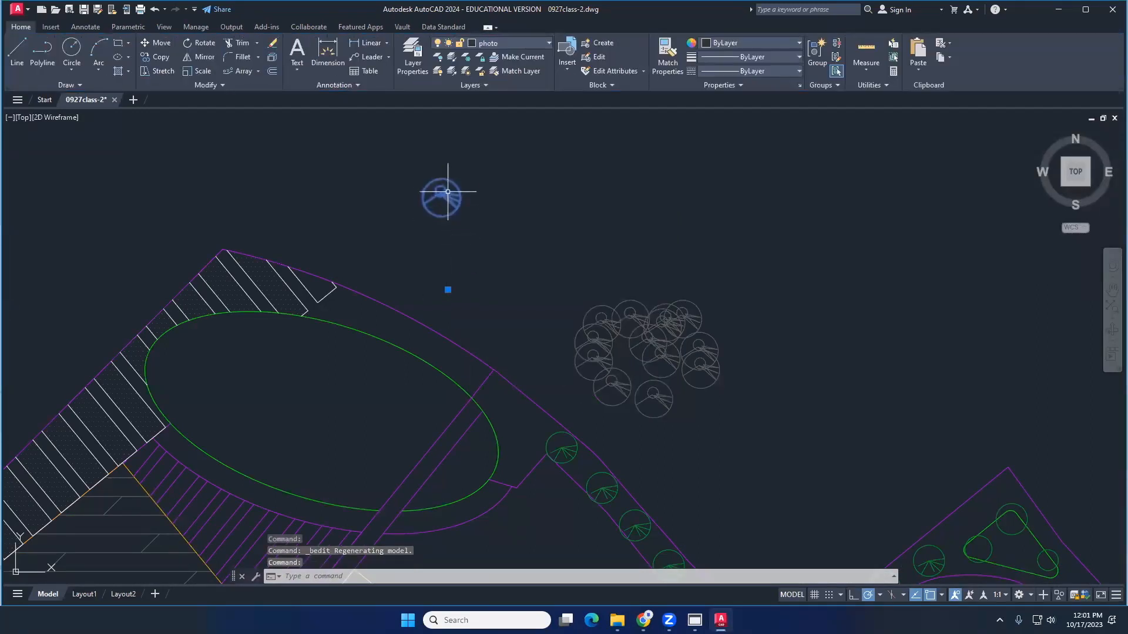
{"action": "double_click", "coordinate": [442, 198]}
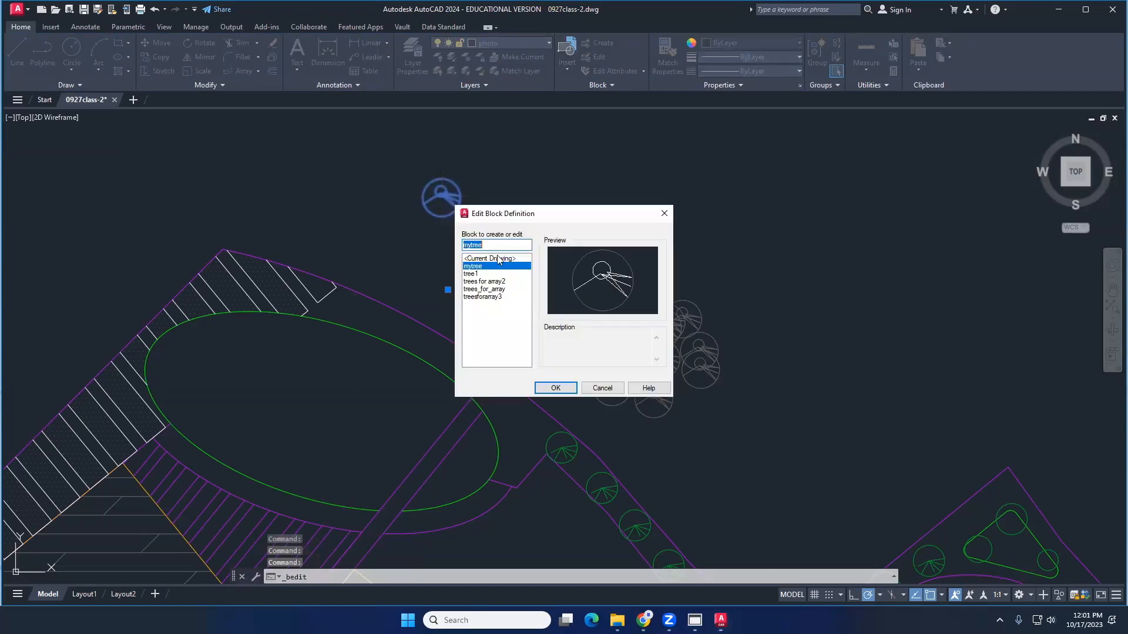
{"action": "left_click", "coordinate": [602, 388]}
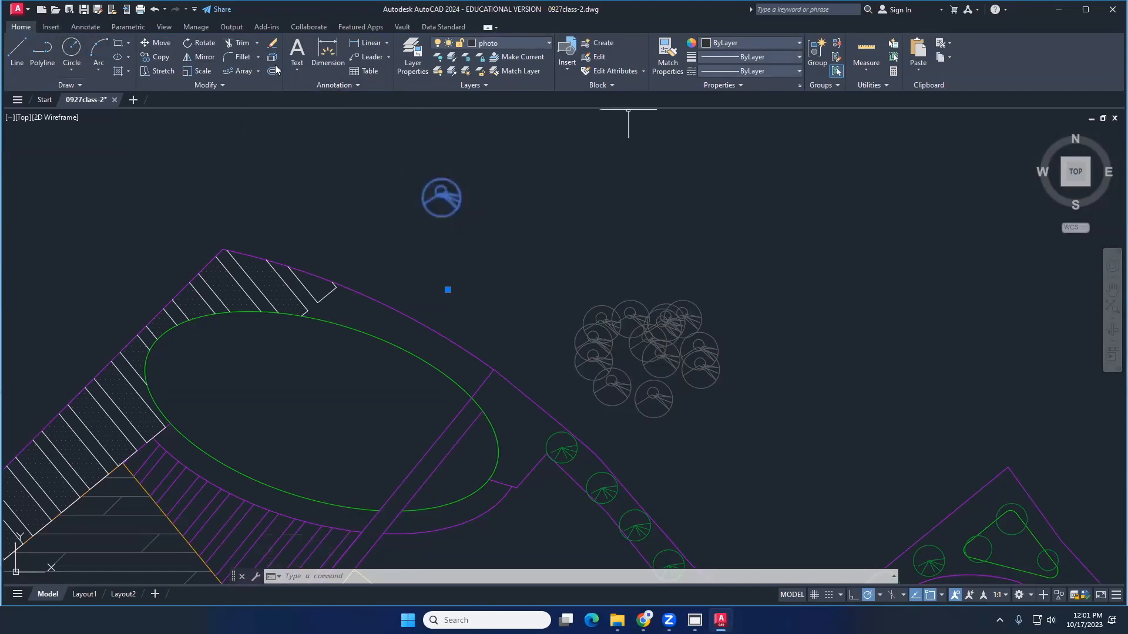
{"action": "left_click", "coordinate": [61, 29]}
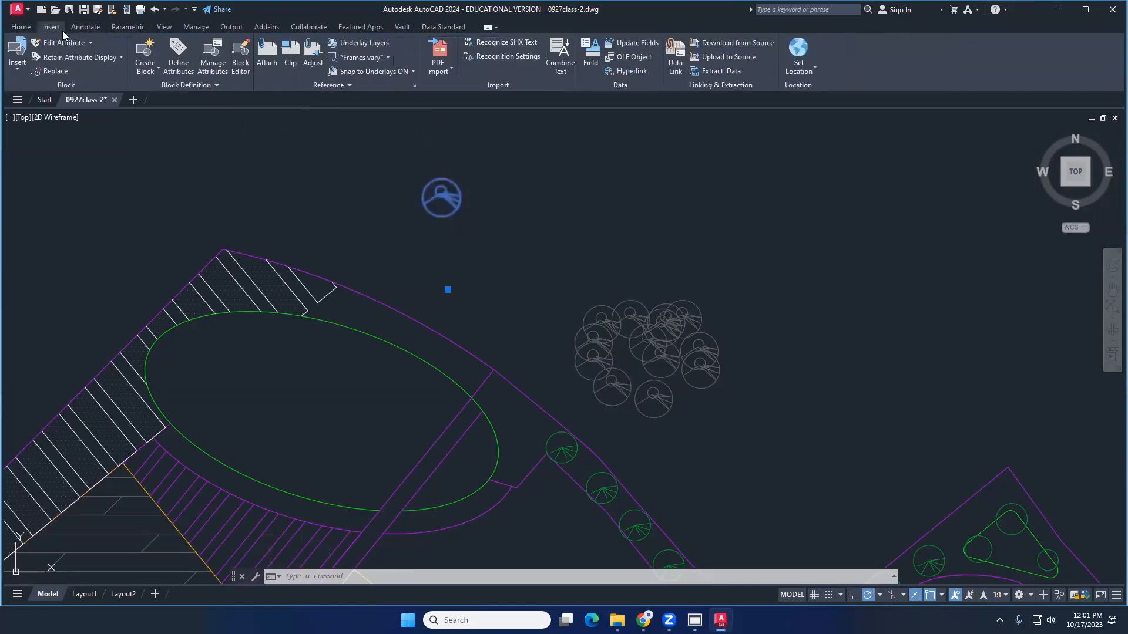
{"action": "left_click", "coordinate": [92, 44]}
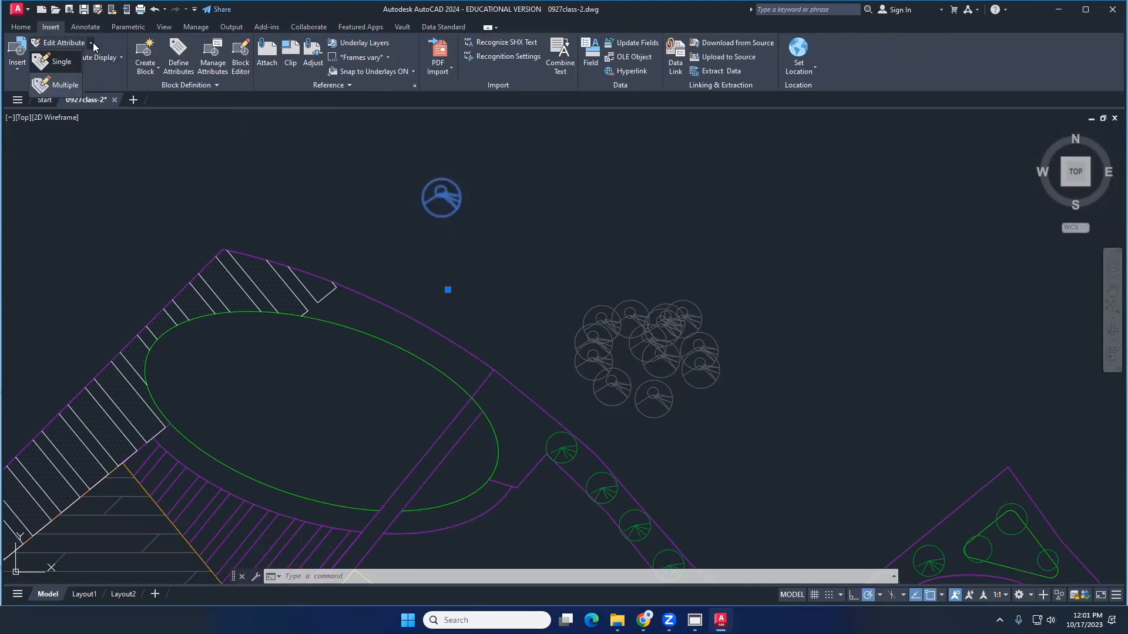
{"action": "left_click", "coordinate": [91, 44]}
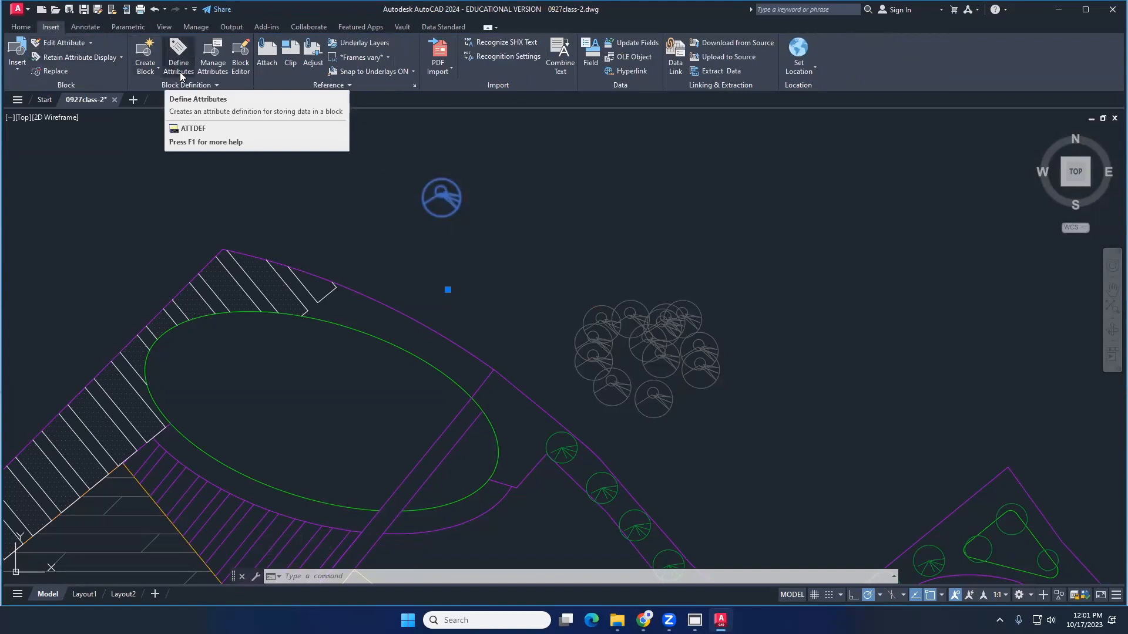
{"action": "left_click", "coordinate": [213, 64]}
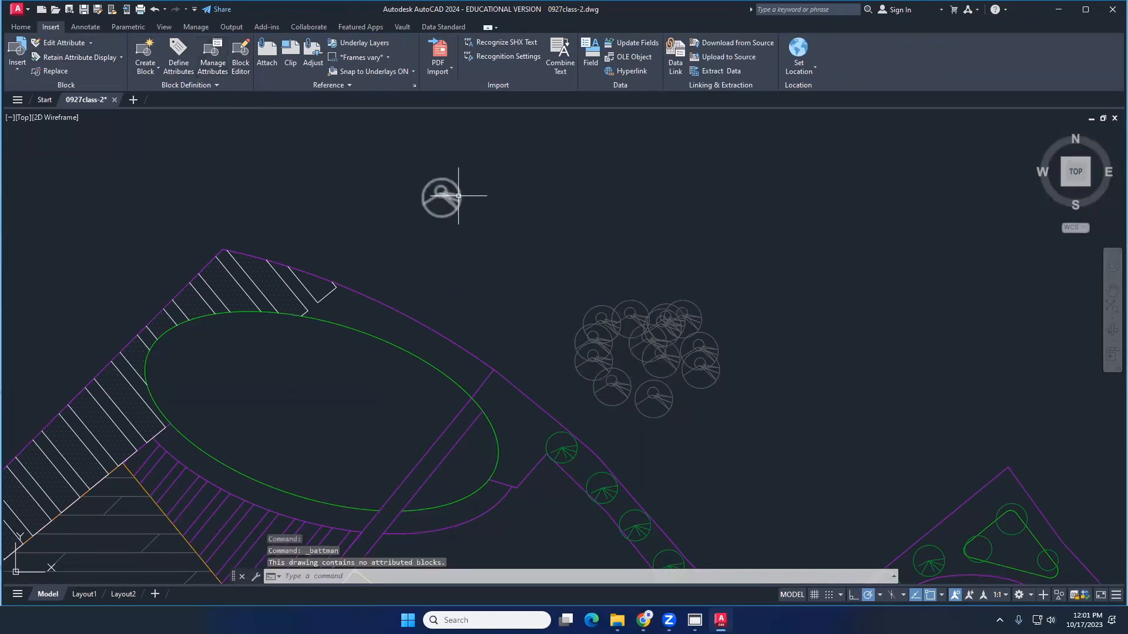
{"action": "left_click", "coordinate": [443, 197]}
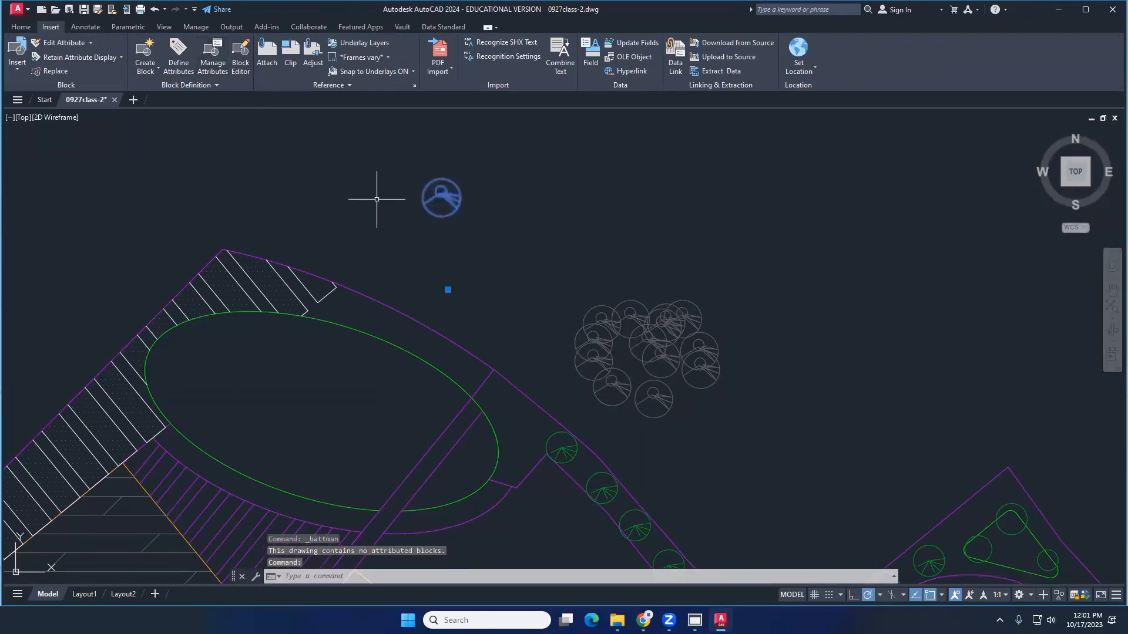
{"action": "key", "text": "Escape"}
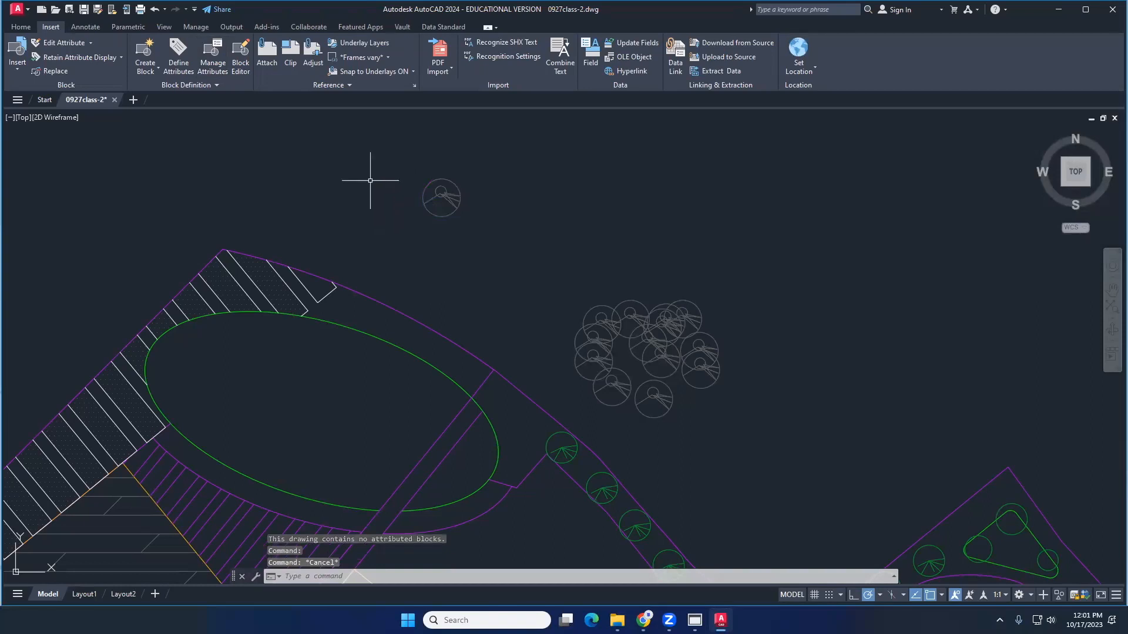
Open the single mytree block that stands apart from the tree cluster in the Block Editor
{"action": "left_click", "coordinate": [440, 197]}
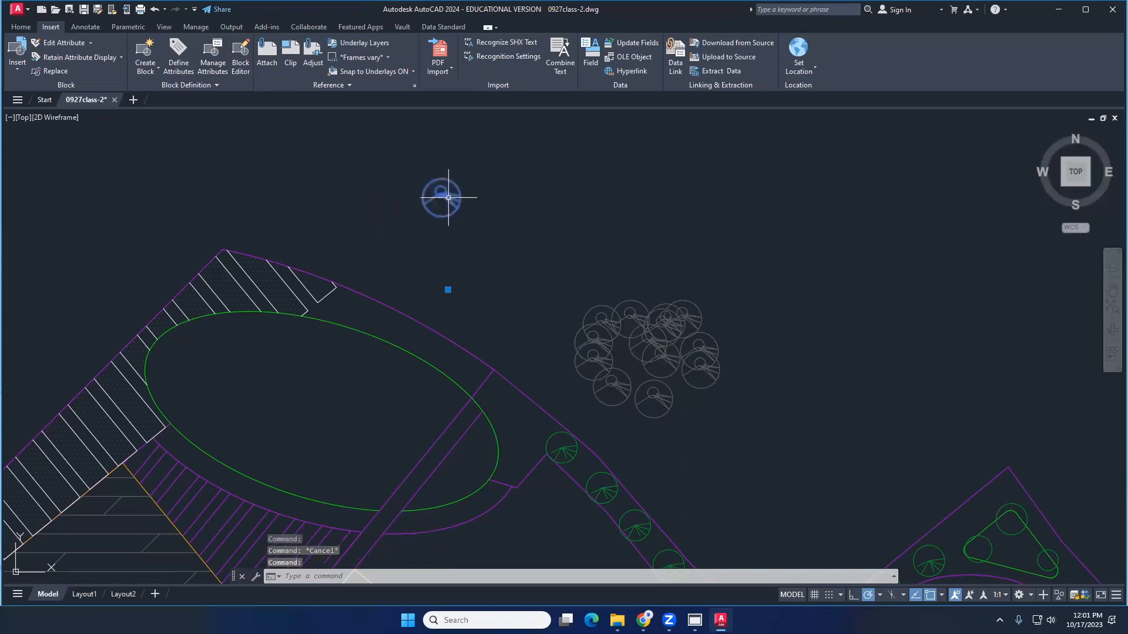
{"action": "left_click", "coordinate": [158, 70]}
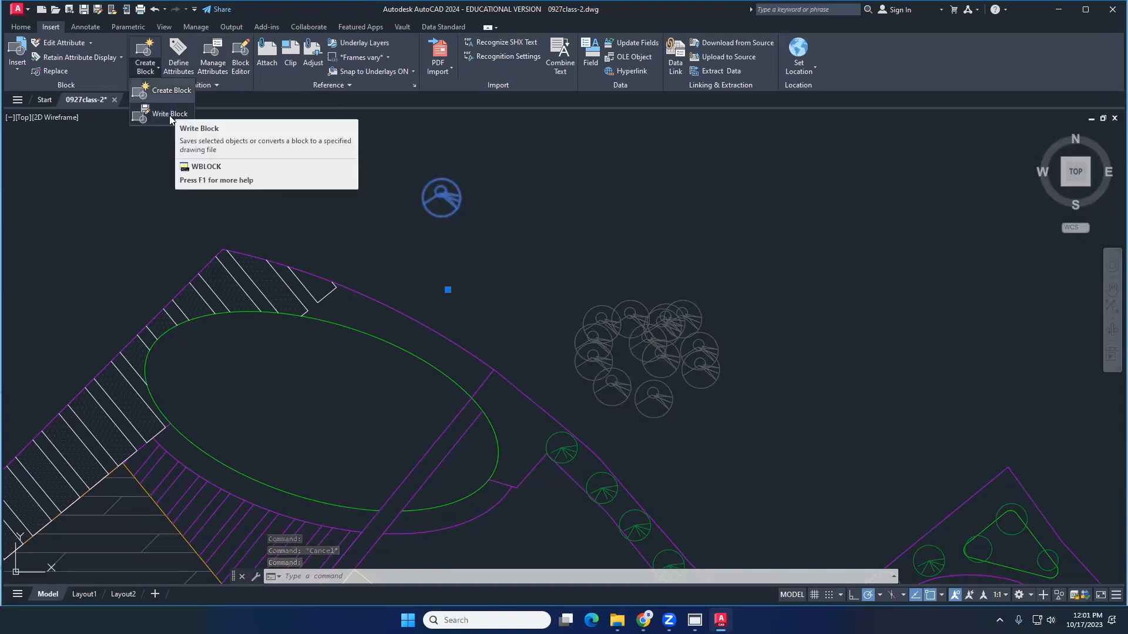
{"action": "left_click", "coordinate": [85, 77]}
{"action": "left_click", "coordinate": [17, 69]}
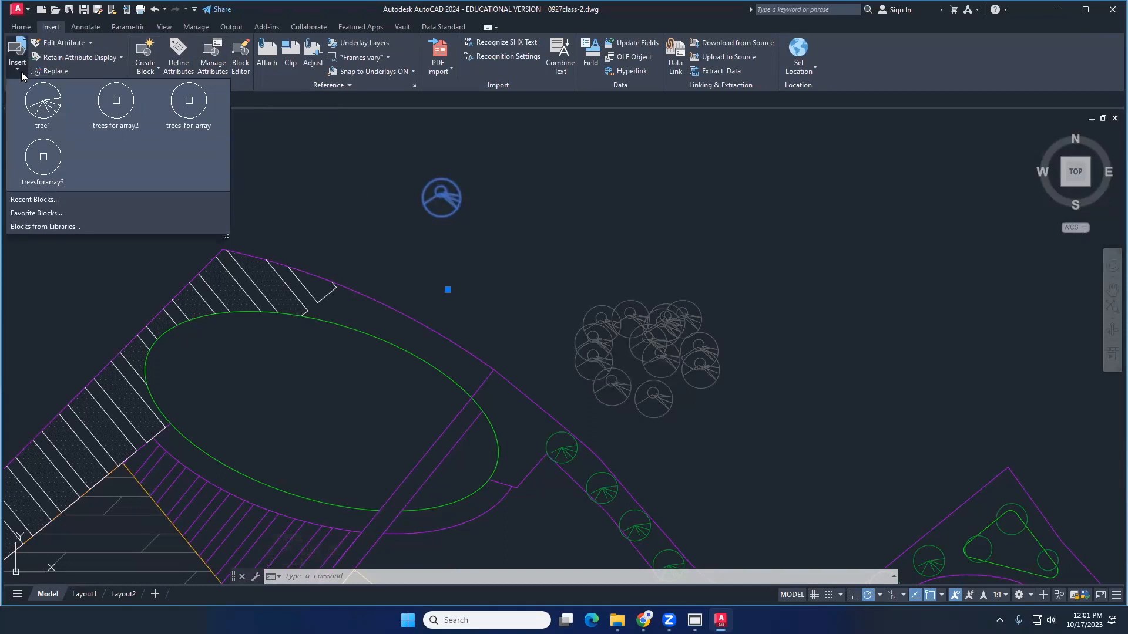
{"action": "right_click", "coordinate": [454, 199]}
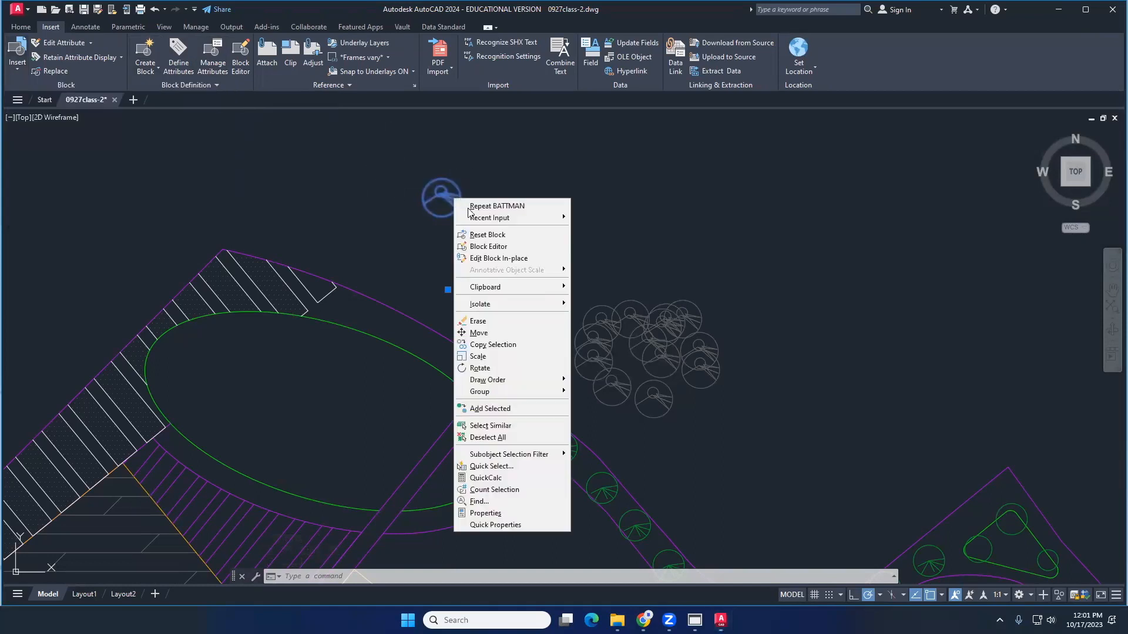
{"action": "left_click", "coordinate": [505, 247]}
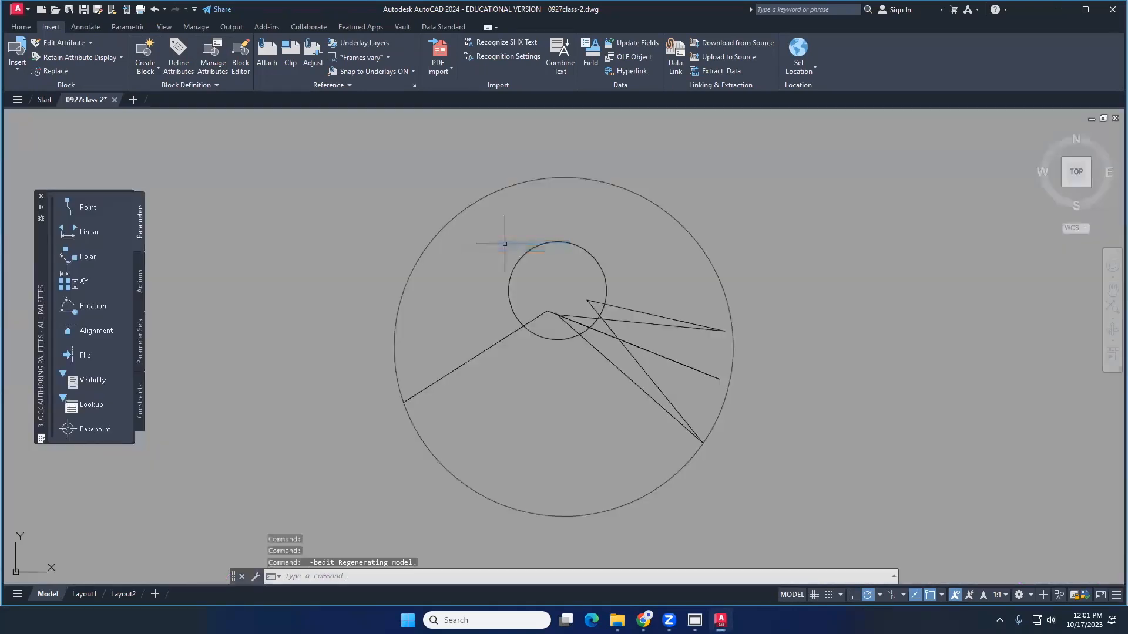
Move the whole tree symbol so its outer circle's center sits on the origin, then close the editor, saving the changes to mytree
{"action": "scroll", "coordinate": [557, 360], "scroll_direction": "down", "scroll_amount": 8}
{"action": "middle_click_drag", "start_coordinate": [596, 385], "coordinate": [501, 320]}
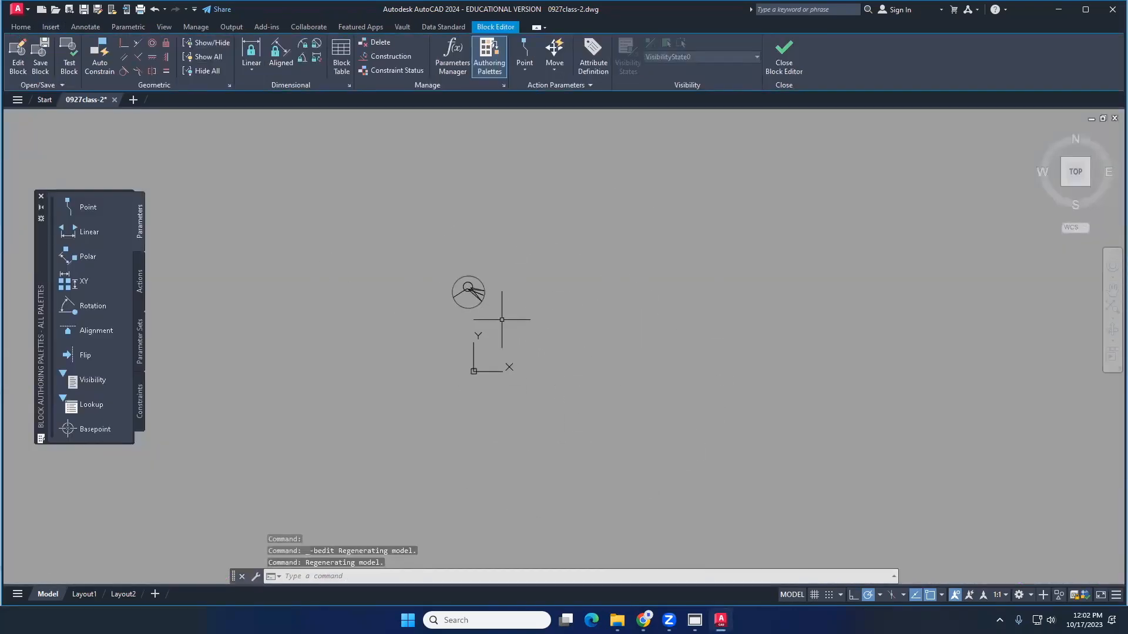
{"action": "scroll", "coordinate": [482, 306], "scroll_direction": "up", "scroll_amount": 8}
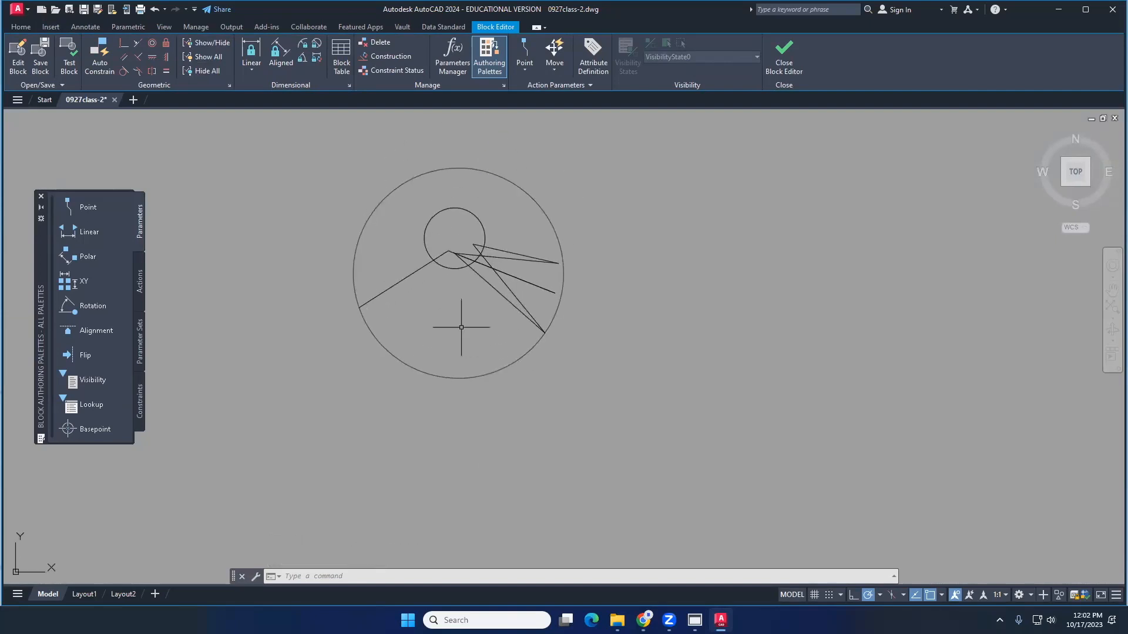
{"action": "scroll", "coordinate": [472, 324], "scroll_direction": "down", "scroll_amount": 2}
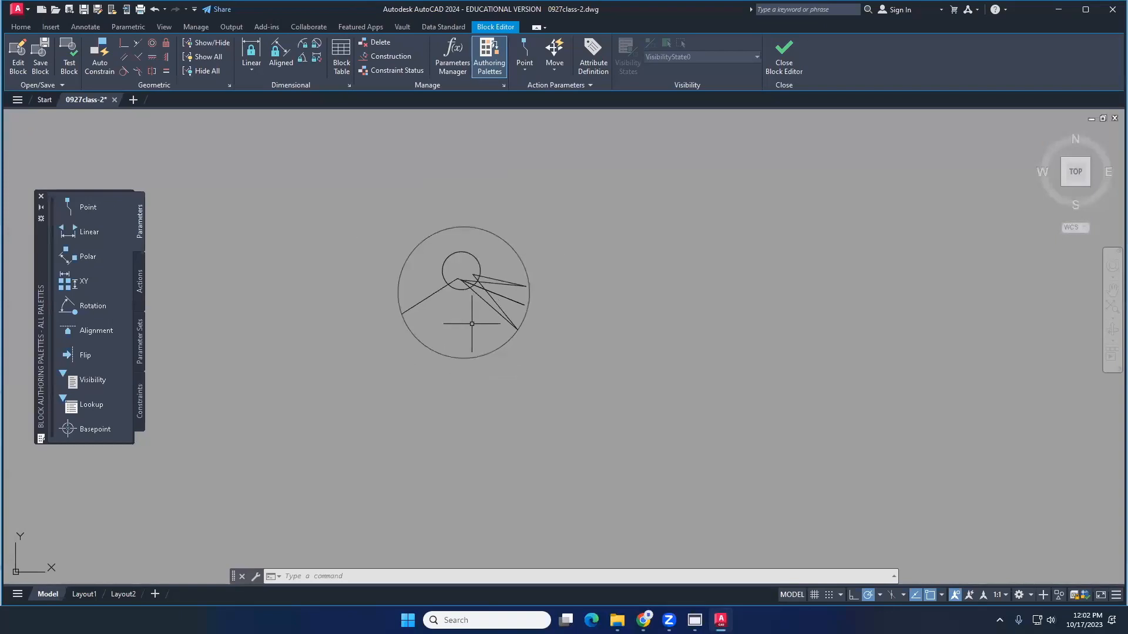
{"action": "scroll", "coordinate": [498, 393], "scroll_direction": "up", "scroll_amount": 4}
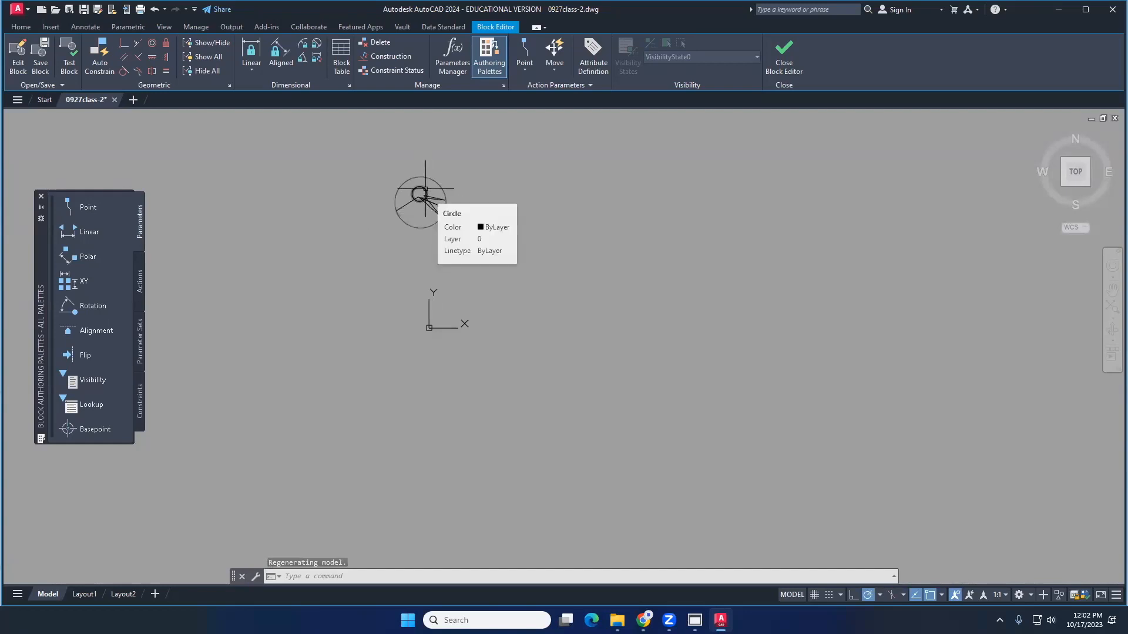
{"action": "left_click", "coordinate": [366, 149]}
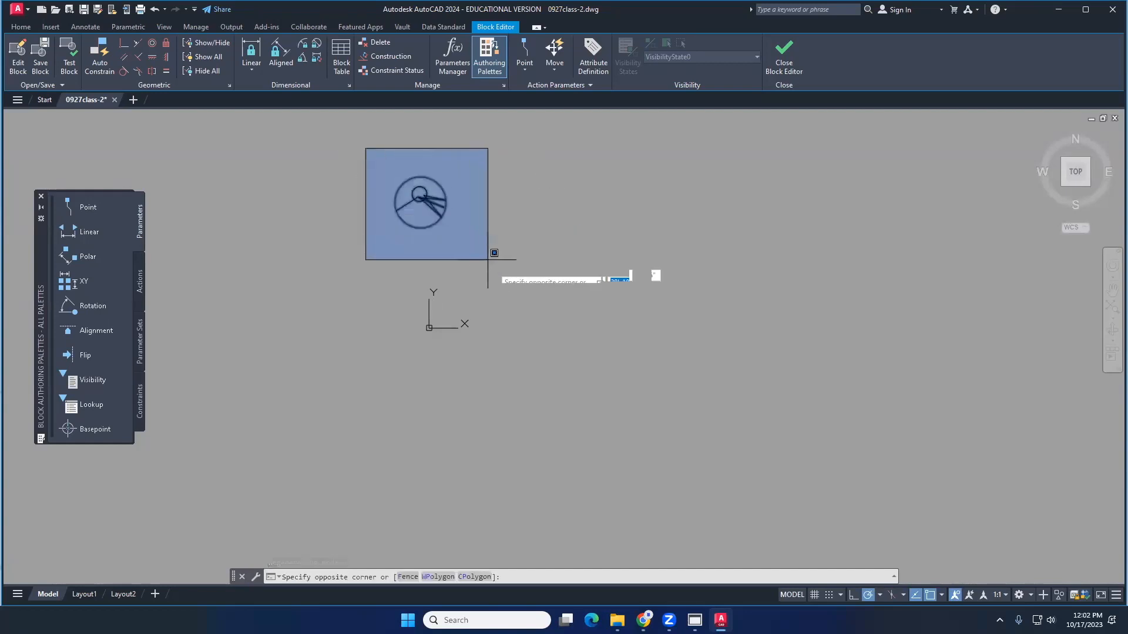
{"action": "left_click", "coordinate": [488, 262]}
{"action": "left_click", "coordinate": [21, 27]}
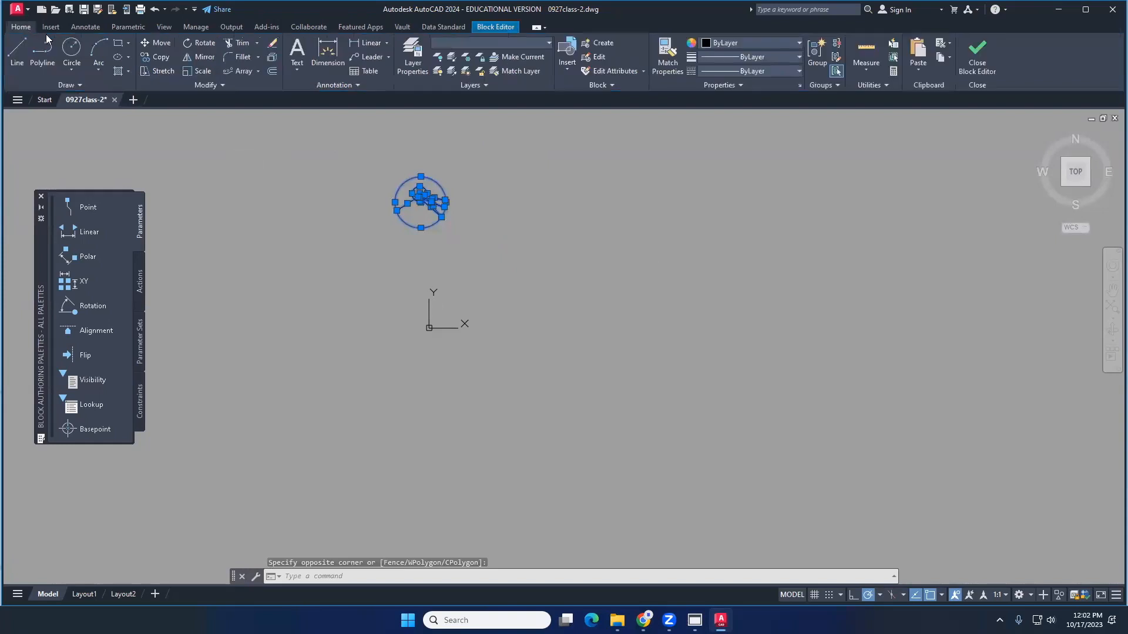
{"action": "left_click", "coordinate": [154, 42]}
{"action": "left_click", "coordinate": [420, 201]}
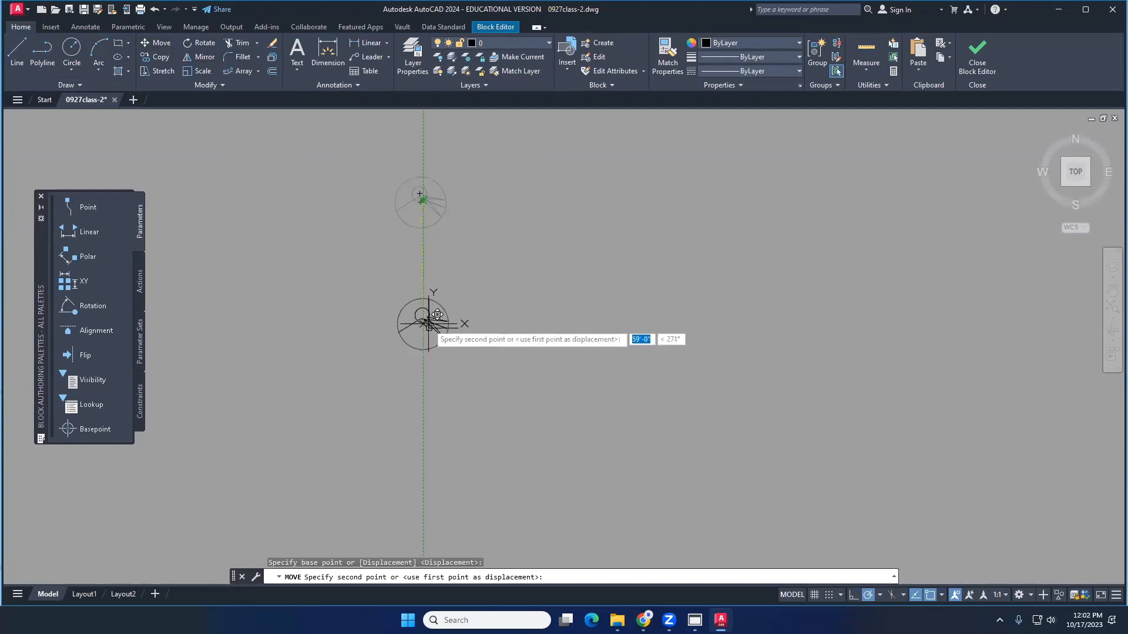
{"action": "scroll", "coordinate": [437, 315], "scroll_direction": "up", "scroll_amount": 8}
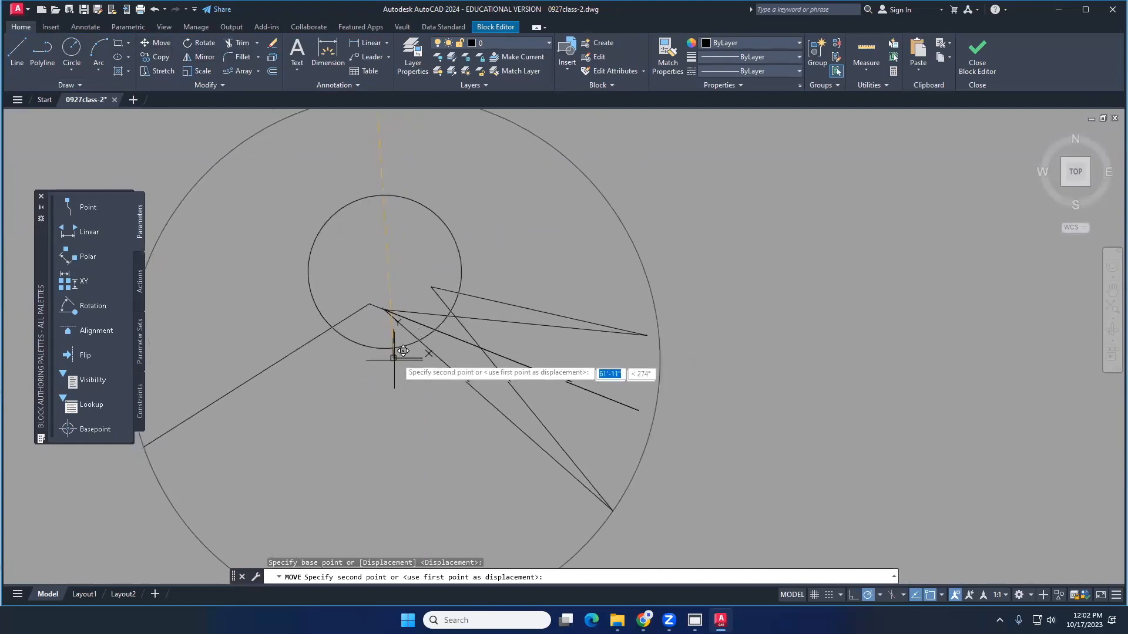
{"action": "left_click", "coordinate": [395, 351]}
{"action": "scroll", "coordinate": [543, 249], "scroll_direction": "down", "scroll_amount": 8}
{"action": "scroll", "coordinate": [574, 245], "scroll_direction": "up", "scroll_amount": 2}
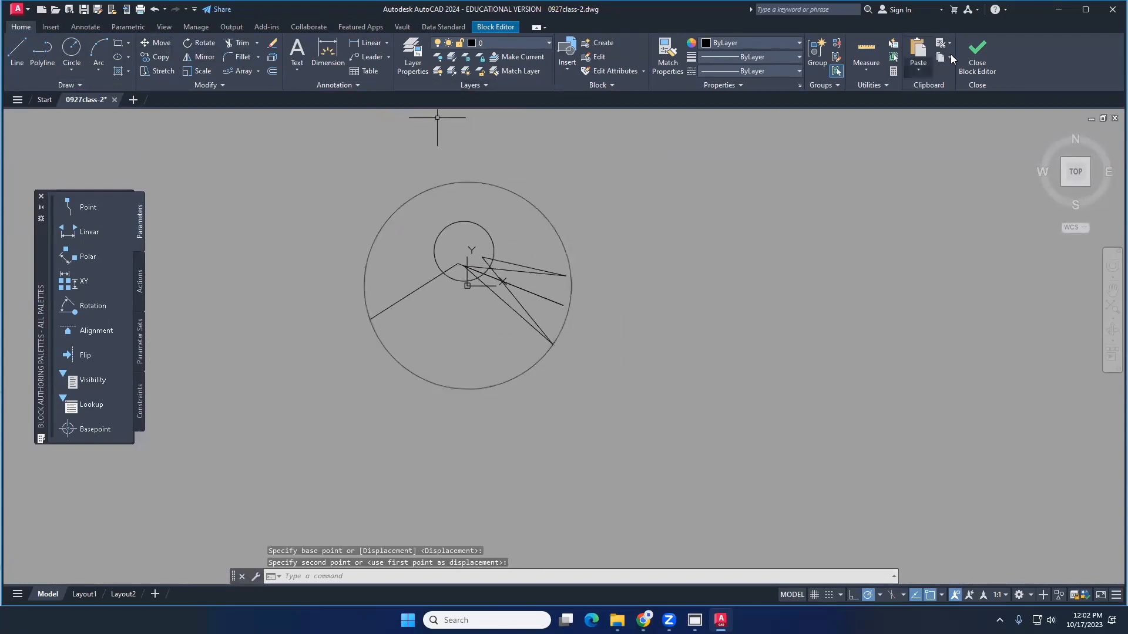
{"action": "left_click", "coordinate": [977, 54]}
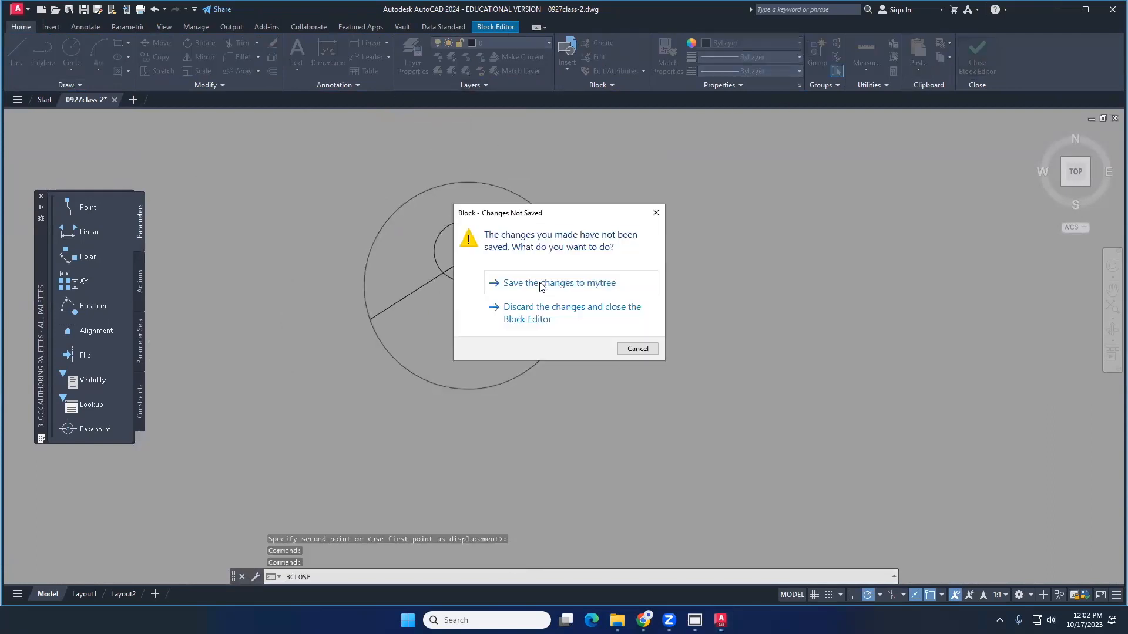
{"action": "left_click", "coordinate": [541, 284]}
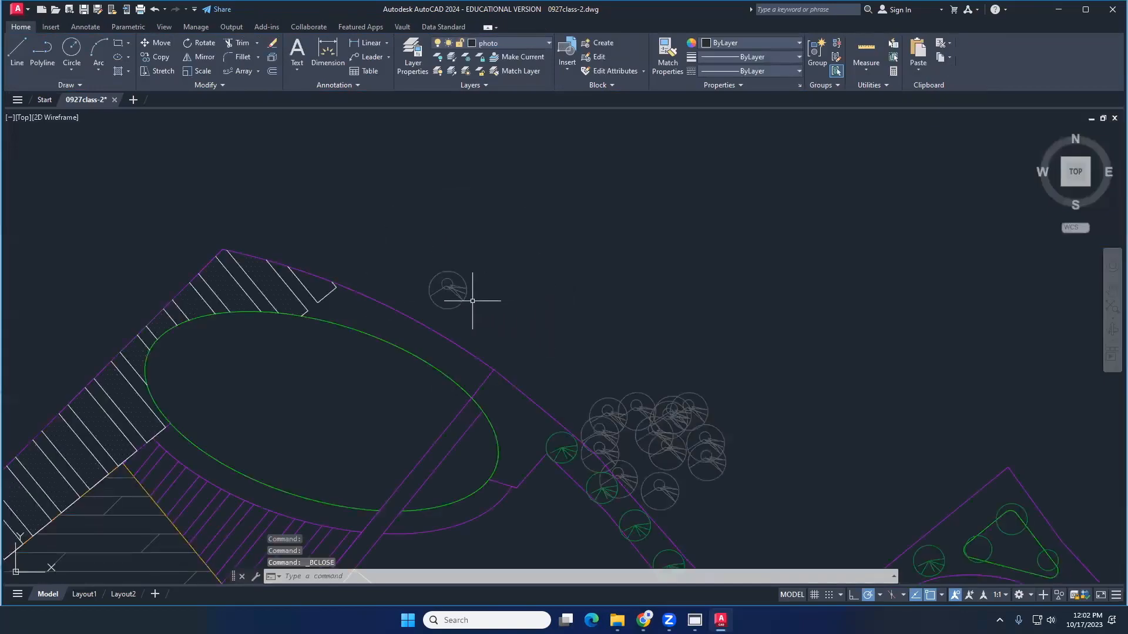
Reopen the single mytree block beside the oval lawn in the Block Editor
{"action": "left_click", "coordinate": [460, 290]}
{"action": "middle_click_drag", "start_coordinate": [448, 305], "coordinate": [444, 256]}
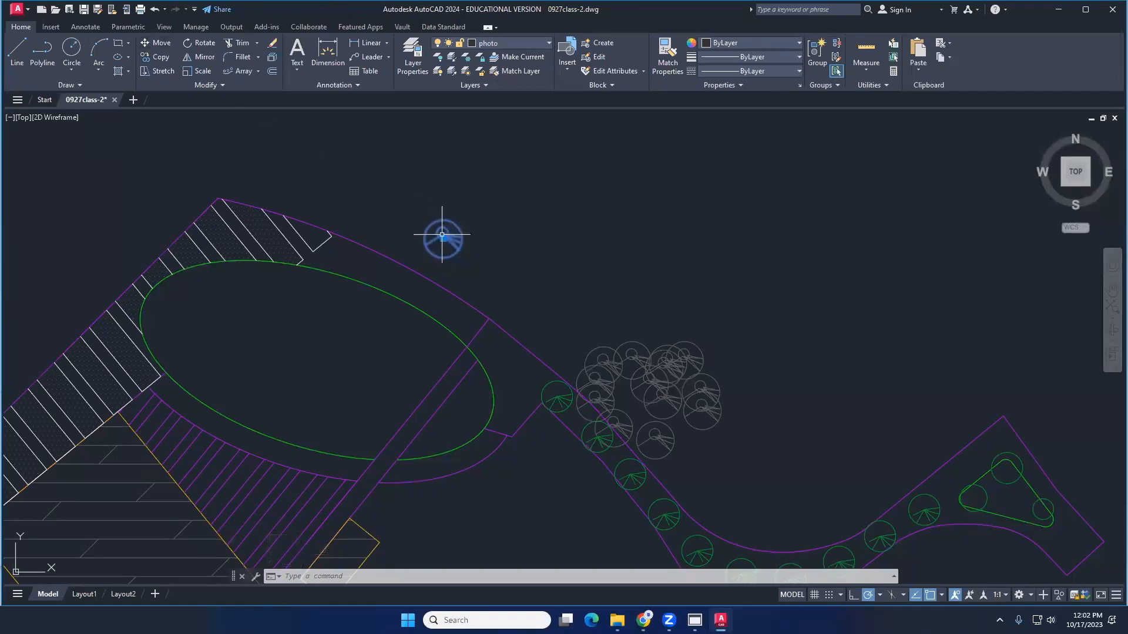
{"action": "right_click", "coordinate": [444, 244]}
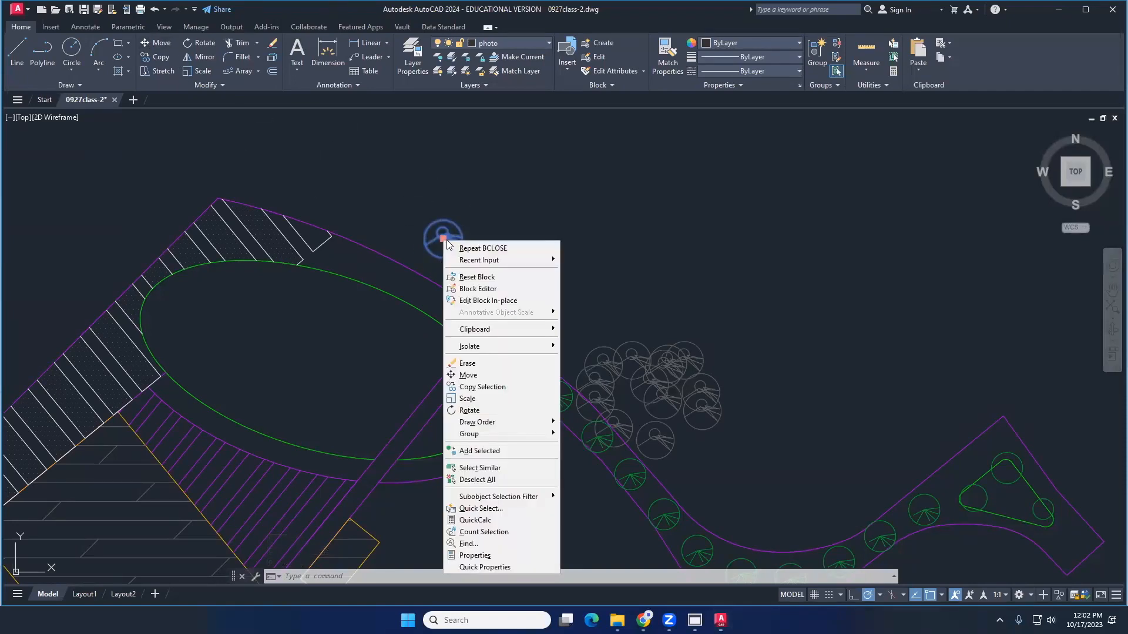
{"action": "left_click", "coordinate": [475, 288]}
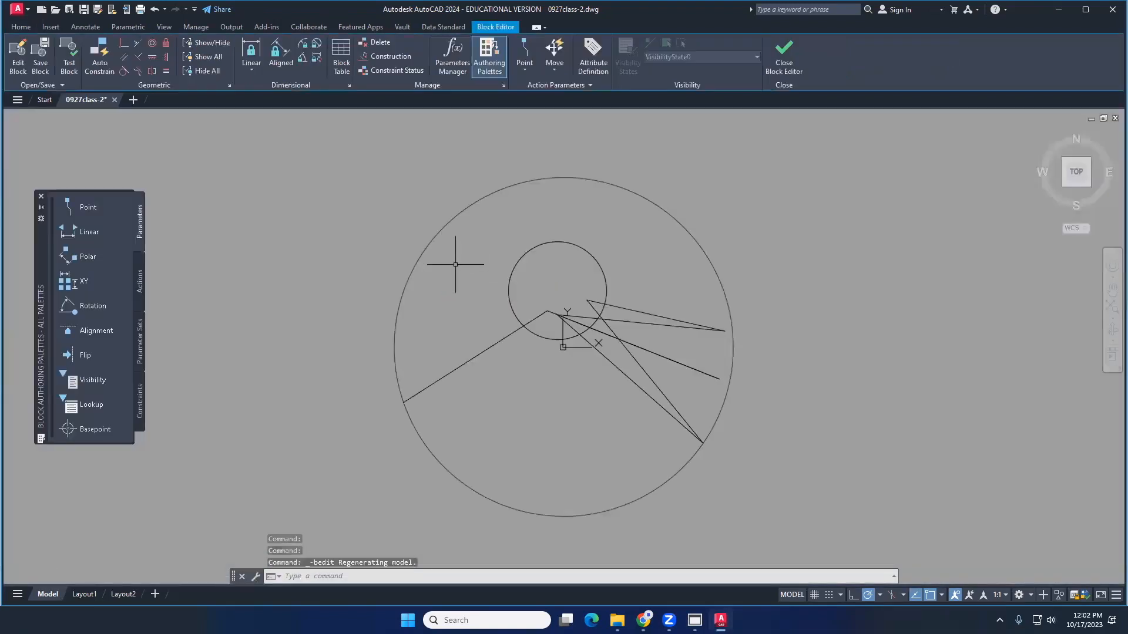
Move the whole tree symbol from its center to a spot well away from the origin, up and to the right
{"action": "scroll", "coordinate": [488, 273], "scroll_direction": "up", "scroll_amount": 2}
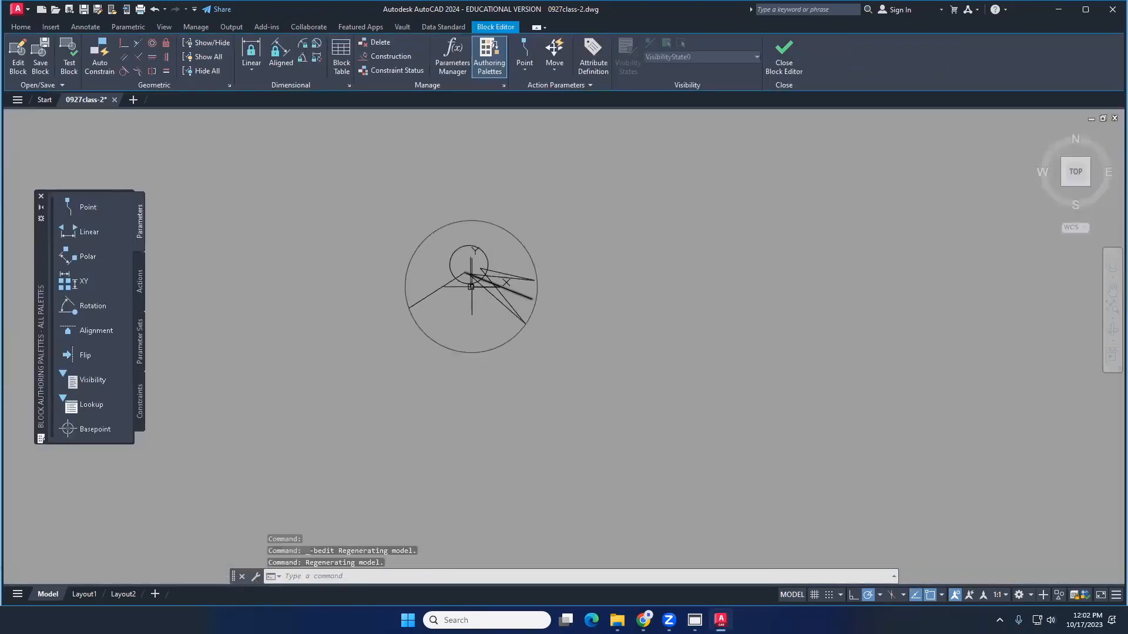
{"action": "scroll", "coordinate": [472, 286], "scroll_direction": "up", "scroll_amount": 5}
{"action": "scroll", "coordinate": [464, 284], "scroll_direction": "up", "scroll_amount": 5}
{"action": "scroll", "coordinate": [455, 270], "scroll_direction": "down", "scroll_amount": 5}
{"action": "scroll", "coordinate": [458, 265], "scroll_direction": "up", "scroll_amount": 4}
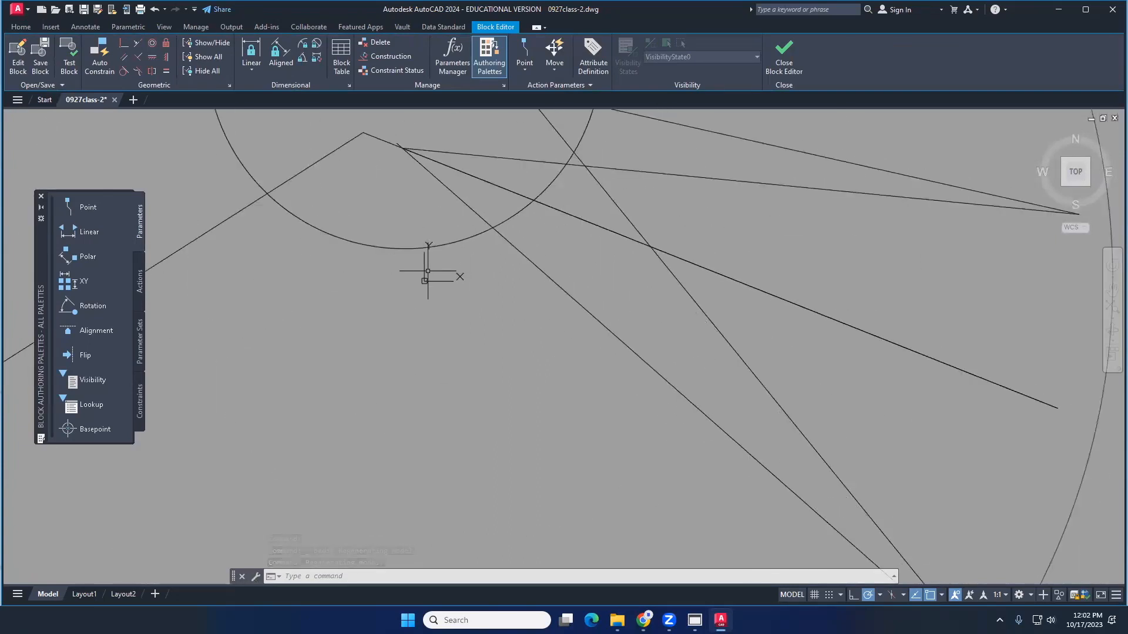
{"action": "scroll", "coordinate": [428, 271], "scroll_direction": "down", "scroll_amount": 9}
{"action": "left_click", "coordinate": [346, 190]}
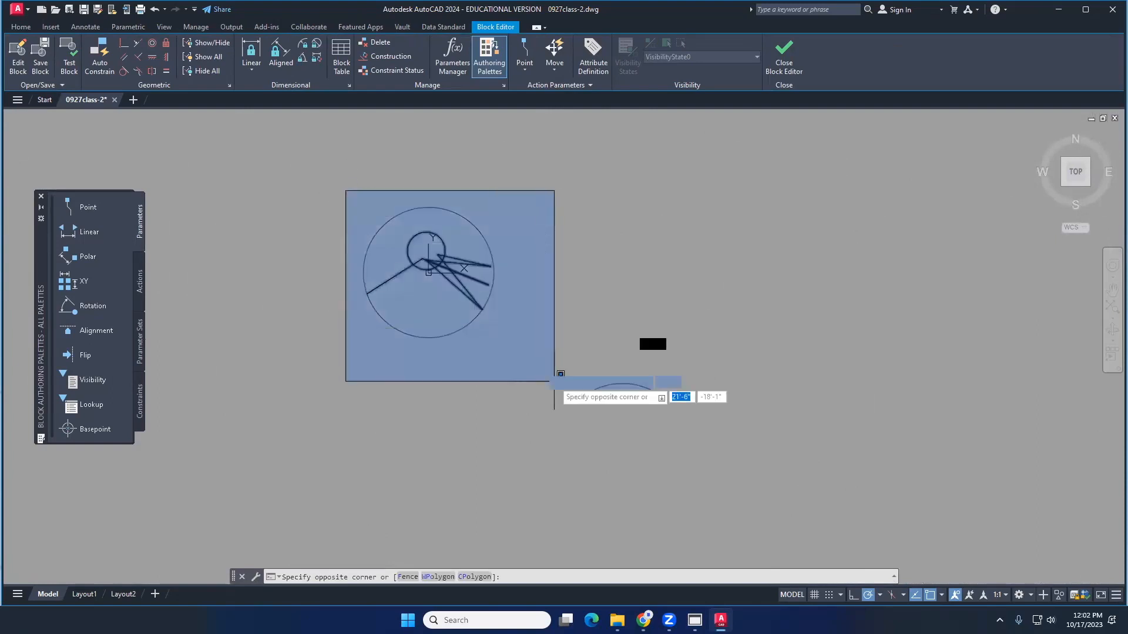
{"action": "left_click", "coordinate": [594, 430]}
{"action": "left_click", "coordinate": [21, 26]}
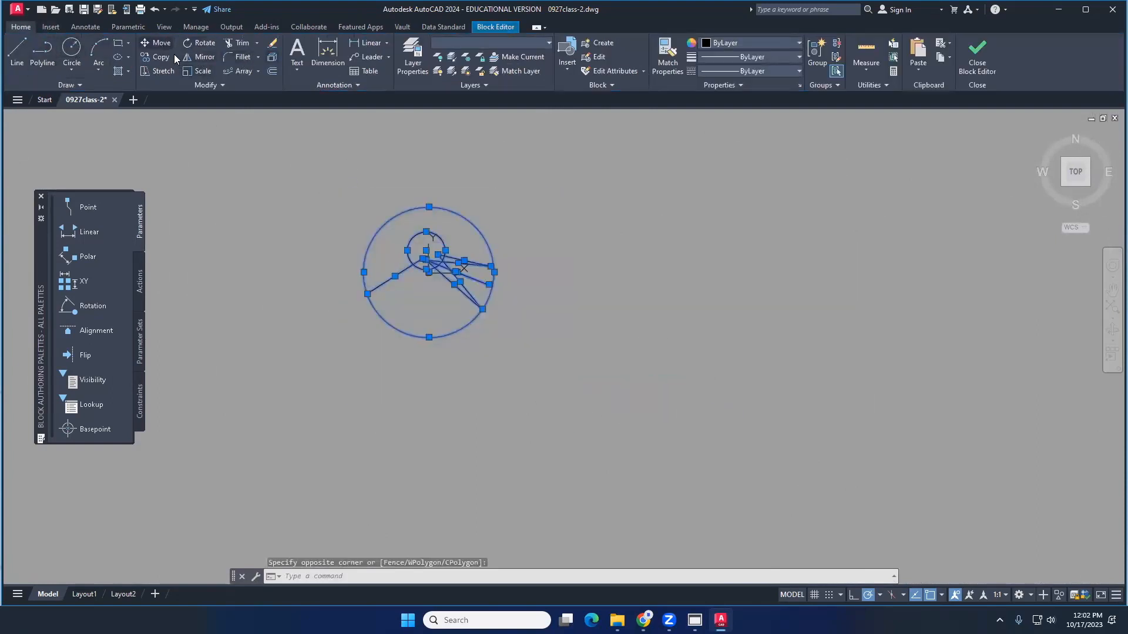
{"action": "left_click", "coordinate": [157, 42]}
{"action": "left_click", "coordinate": [435, 271]}
{"action": "scroll", "coordinate": [443, 475], "scroll_direction": "down", "scroll_amount": 6}
{"action": "left_click", "coordinate": [738, 184]}
{"action": "mouse_move", "coordinate": [642, 363]}
{"action": "middle_mouse_down"}
{"action": "mouse_move", "coordinate": [544, 347]}
{"action": "mouse_move", "coordinate": [507, 375]}
{"action": "middle_mouse_up"}
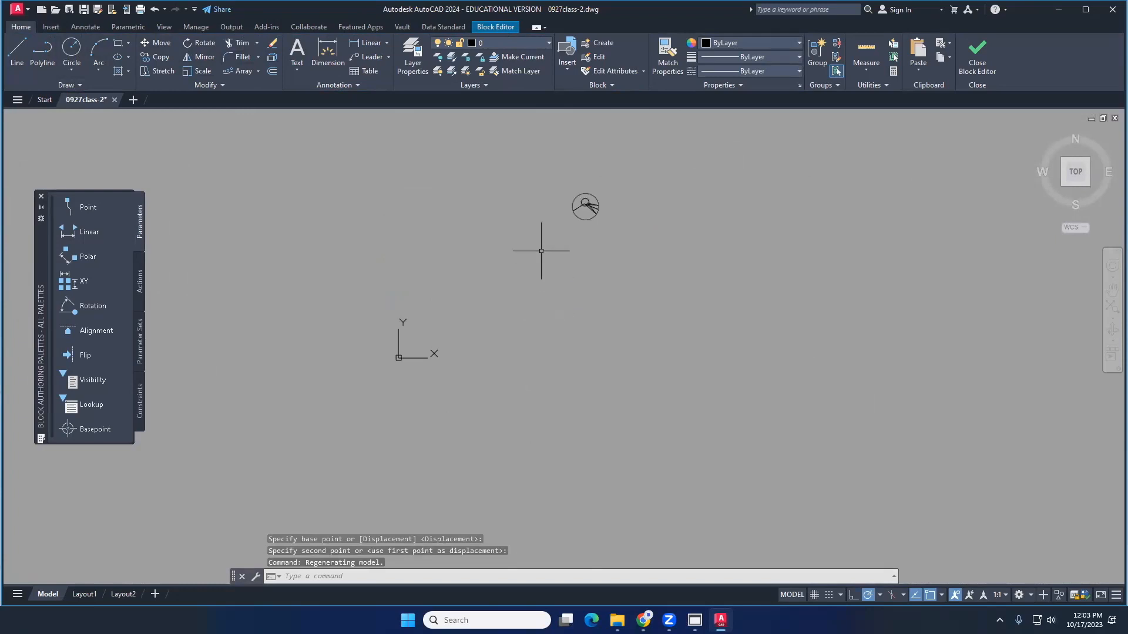
Move the whole tree symbol so its outer circle's center sits back on the block origin
{"action": "left_click", "coordinate": [551, 167]}
{"action": "left_click", "coordinate": [627, 252]}
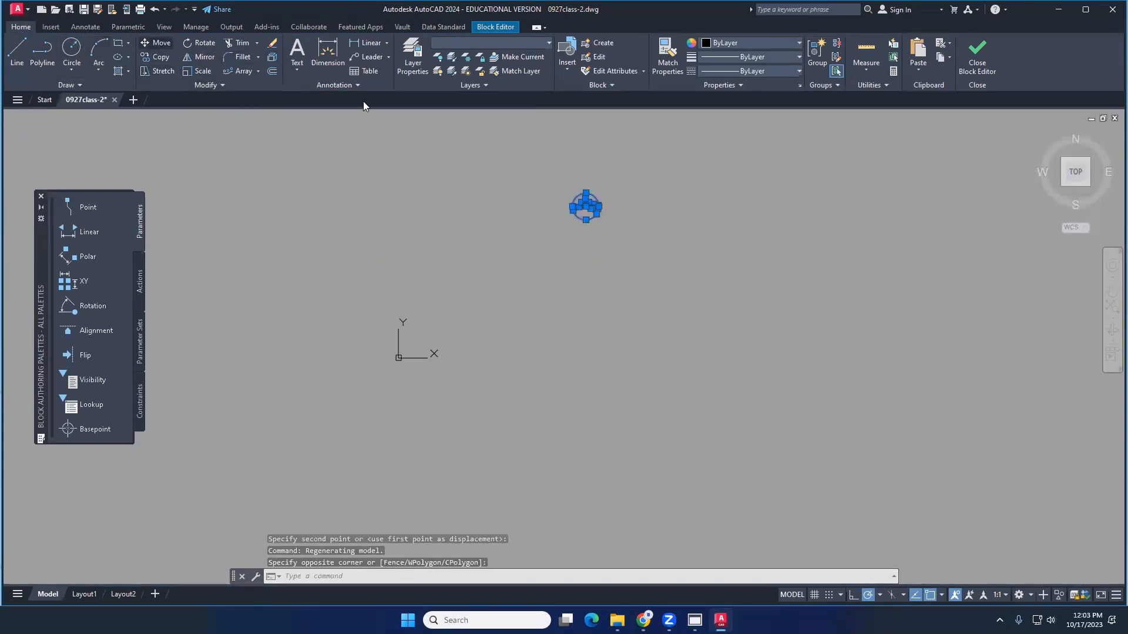
{"action": "left_click", "coordinate": [156, 42]}
{"action": "left_click", "coordinate": [585, 202]}
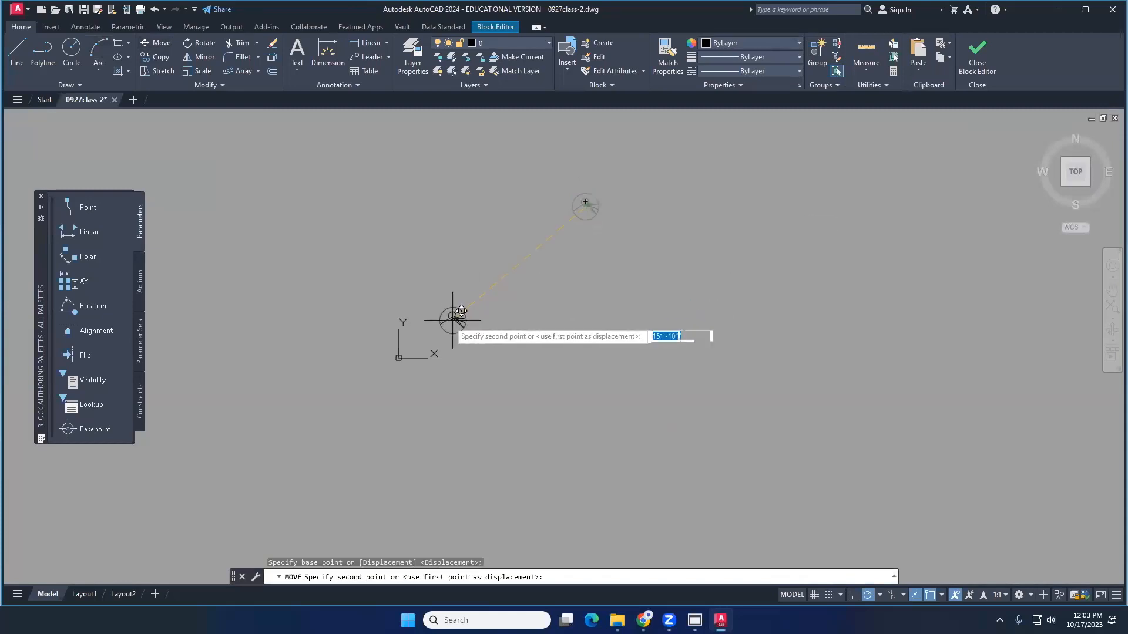
{"action": "scroll", "coordinate": [402, 349], "scroll_direction": "up", "scroll_amount": 10}
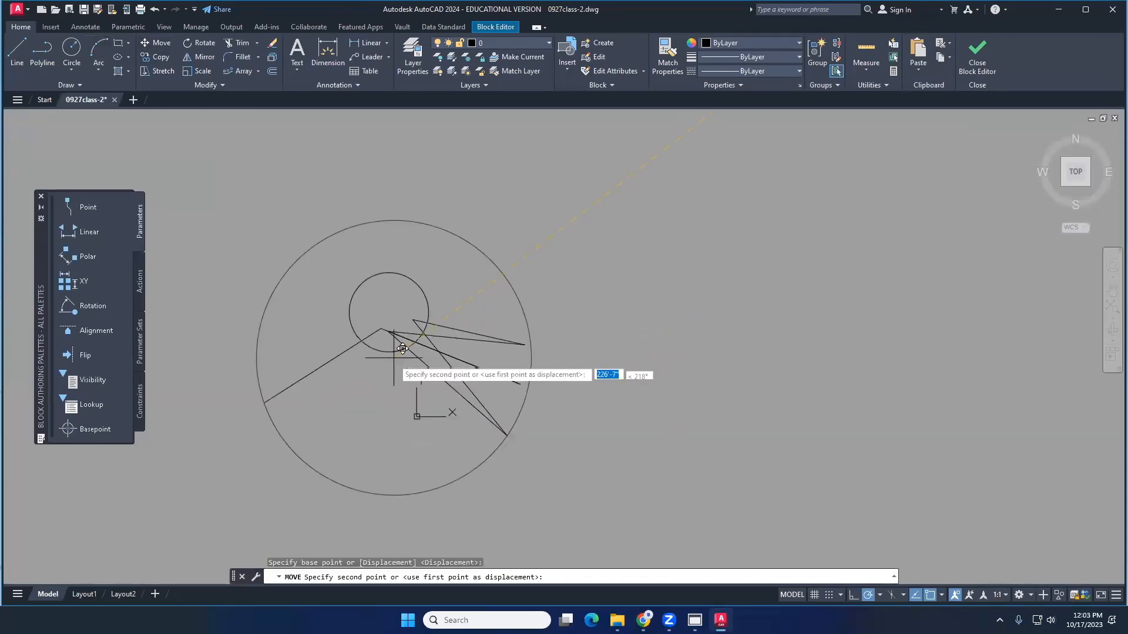
{"action": "left_click", "coordinate": [425, 407]}
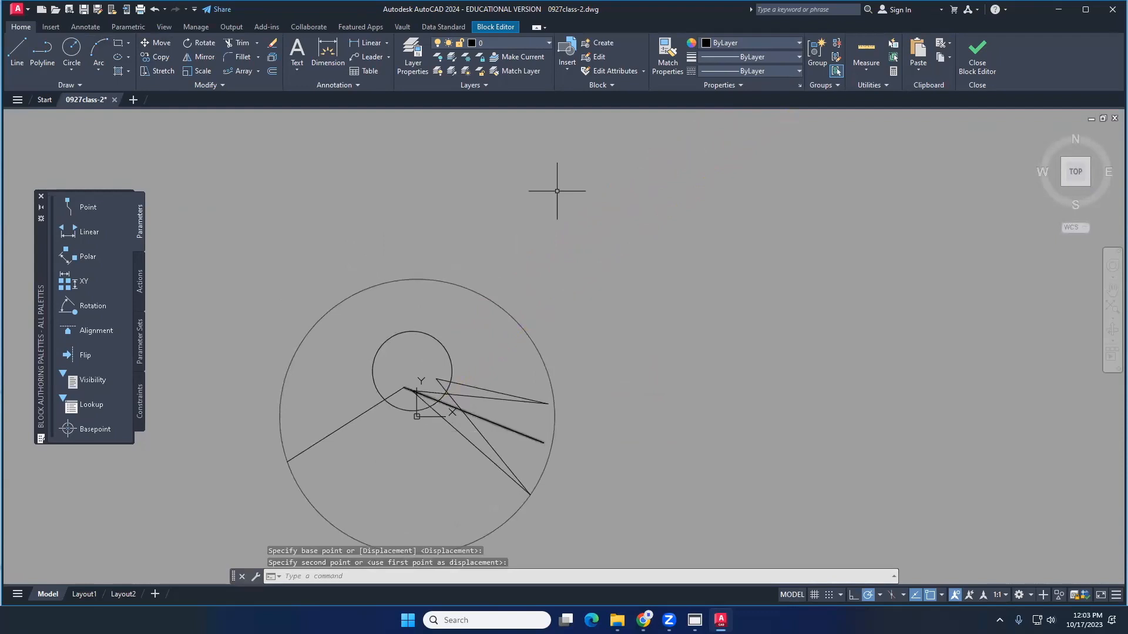
Close the Block Editor, saving the changes to mytree
{"action": "scroll", "coordinate": [557, 191], "scroll_direction": "down", "scroll_amount": 5}
{"action": "middle_click_drag", "start_coordinate": [584, 203], "coordinate": [543, 207]}
{"action": "left_click", "coordinate": [983, 71]}
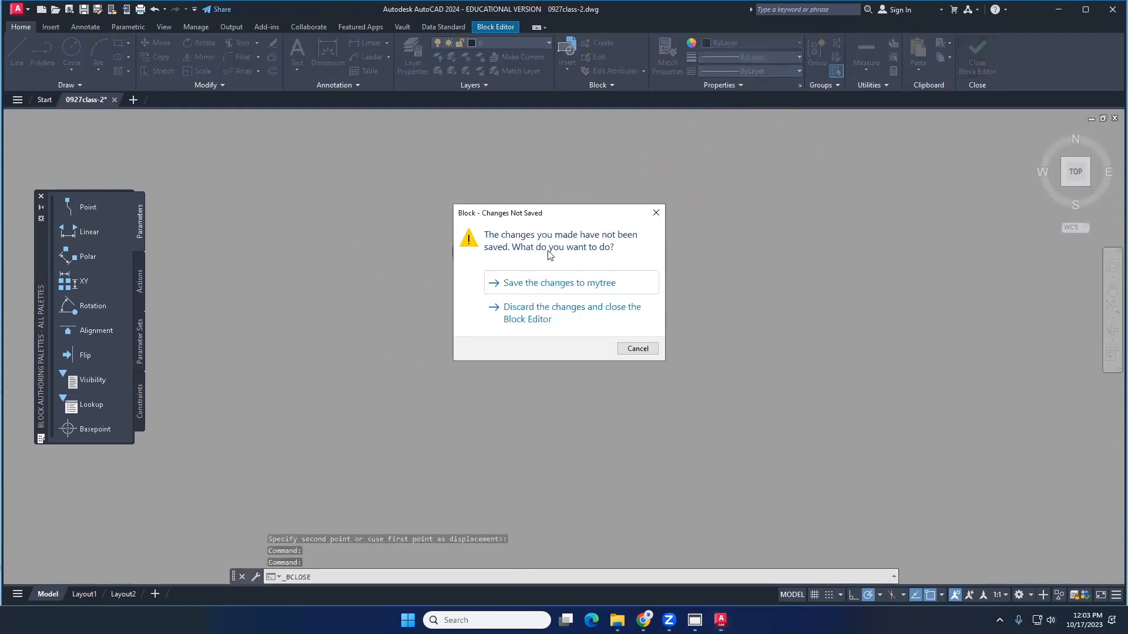
{"action": "left_click", "coordinate": [556, 285]}
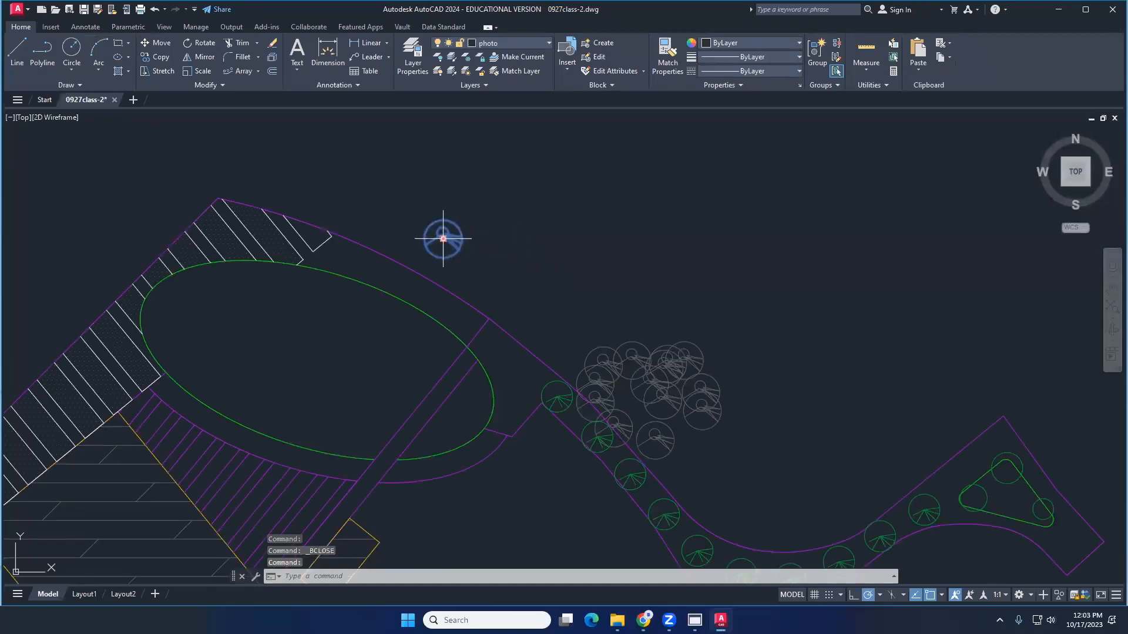
Move the single tree beside the oval lawn onto the oval's upper edge by its insertion point
{"action": "left_click", "coordinate": [443, 239]}
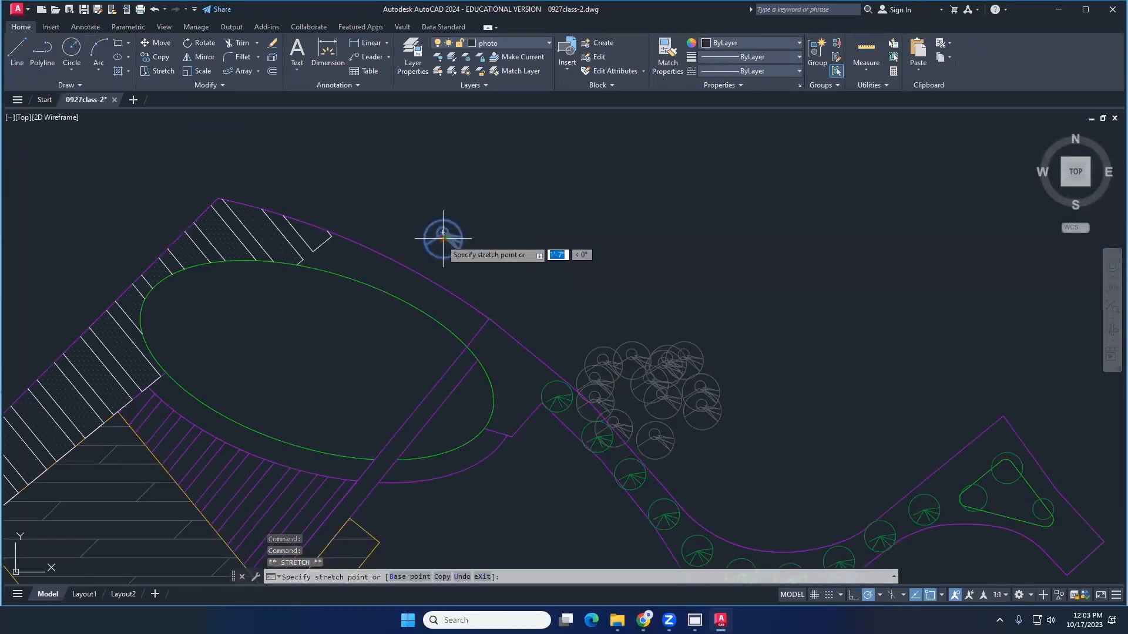
{"action": "left_click", "coordinate": [327, 271]}
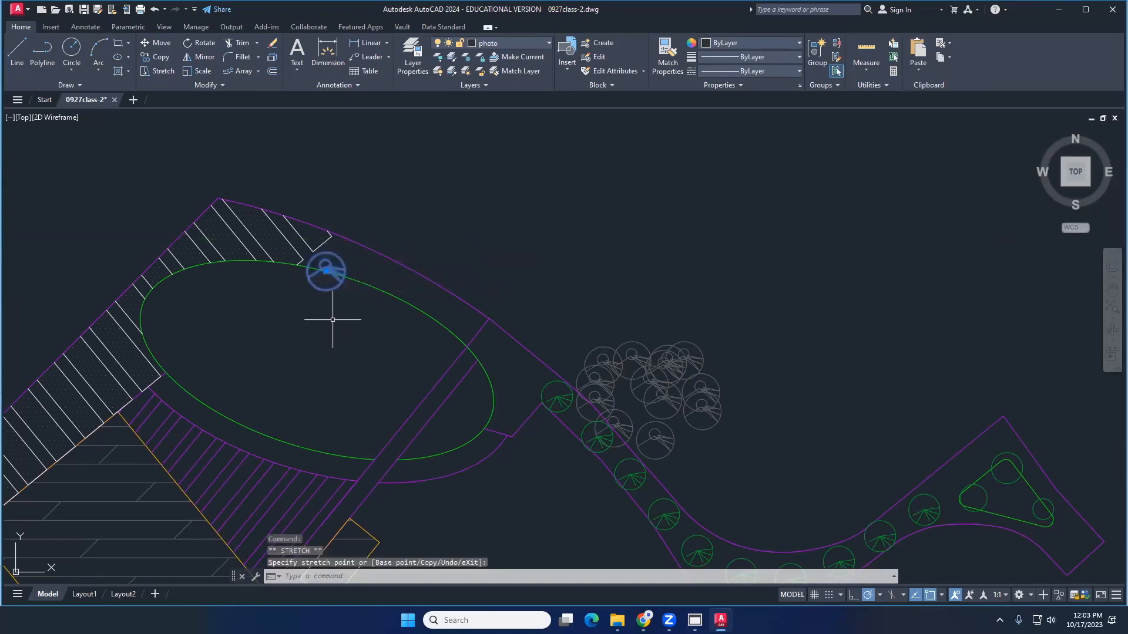
{"action": "key", "text": "Escape"}
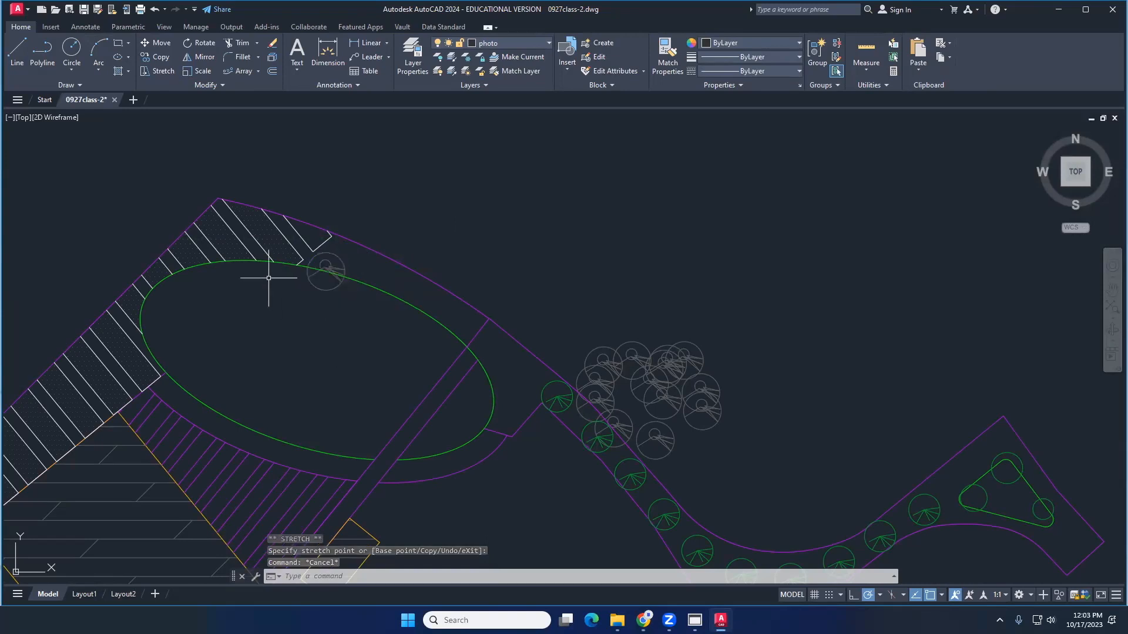
Try to distribute the single tree around the oval lawn's outline with a path array
{"action": "left_click", "coordinate": [256, 71]}
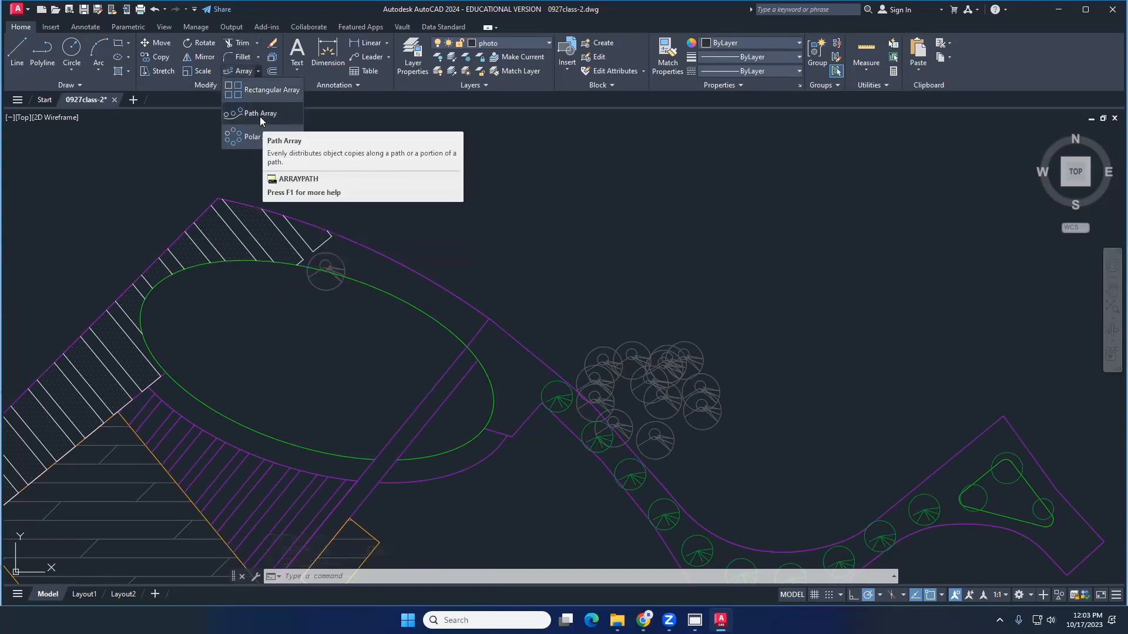
{"action": "left_click", "coordinate": [260, 117]}
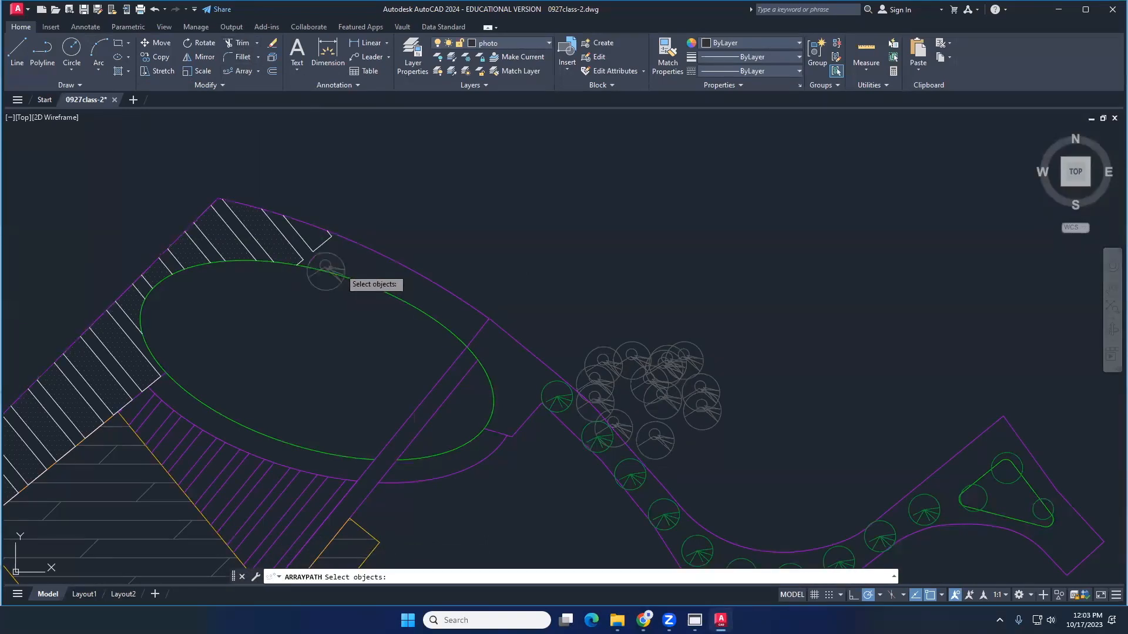
{"action": "left_click", "coordinate": [340, 269]}
{"action": "key", "text": "Return"}
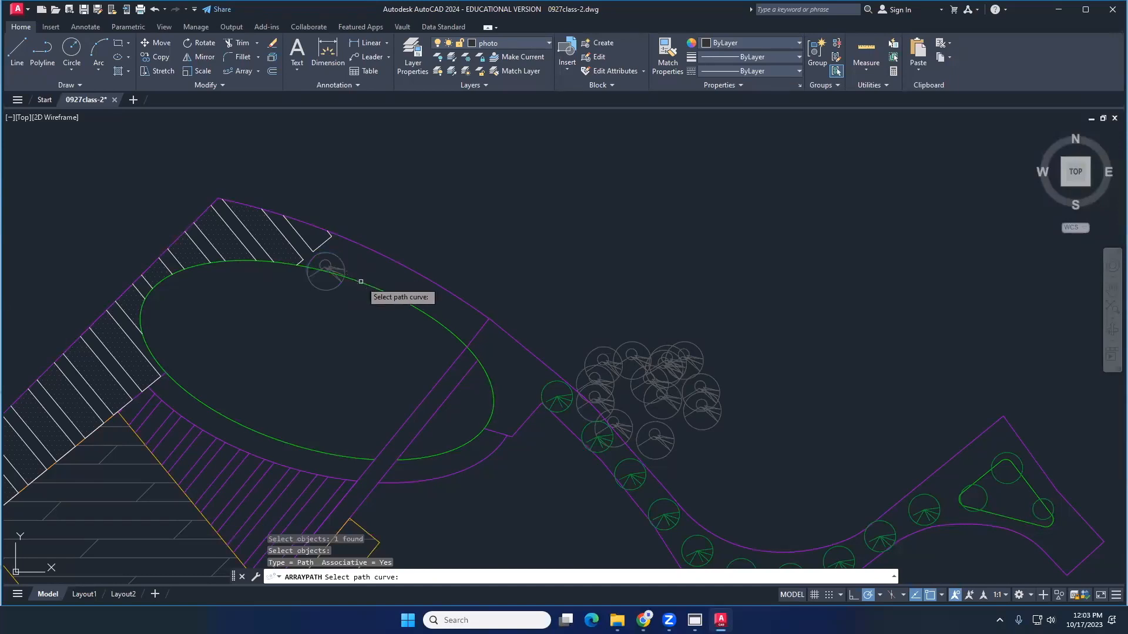
{"action": "left_click", "coordinate": [363, 283]}
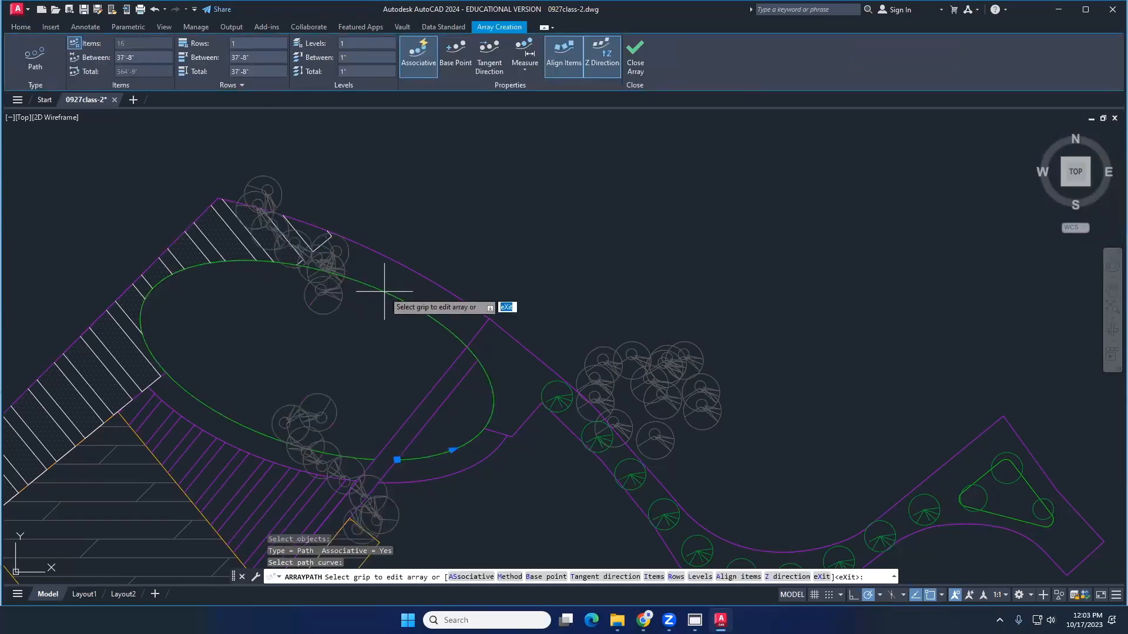
Try a wider item spacing for the tree array, cancel it, and undo the path array
{"action": "left_click", "coordinate": [452, 450]}
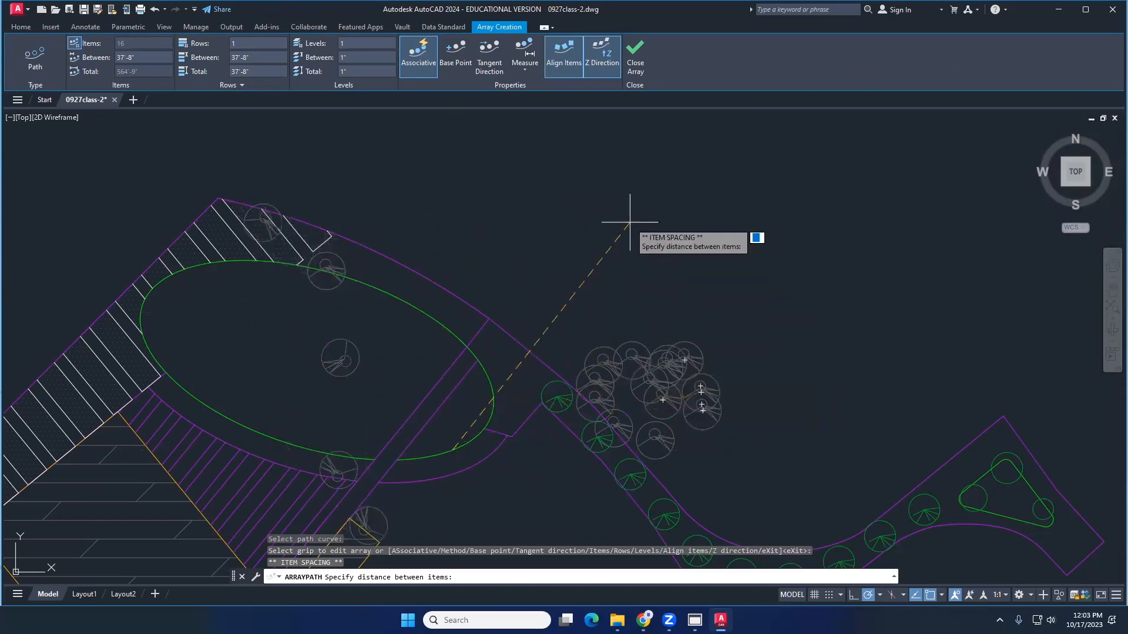
{"action": "key", "text": "Escape"}
{"action": "key", "text": "Escape"}
{"action": "left_click", "coordinate": [329, 306]}
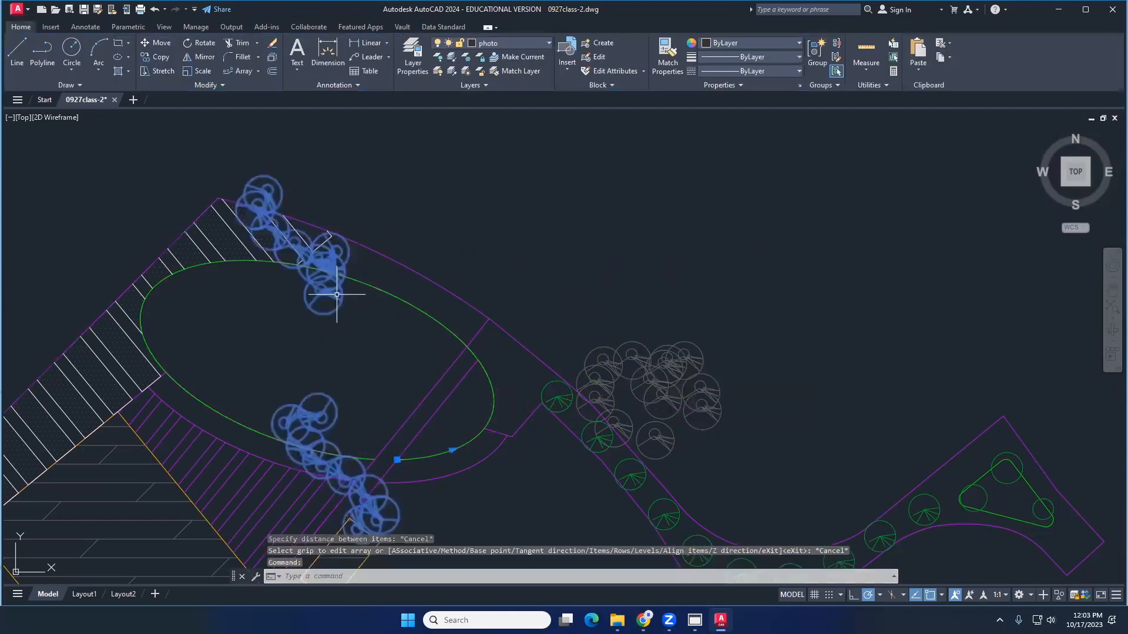
{"action": "key", "text": "ctrl+z"}
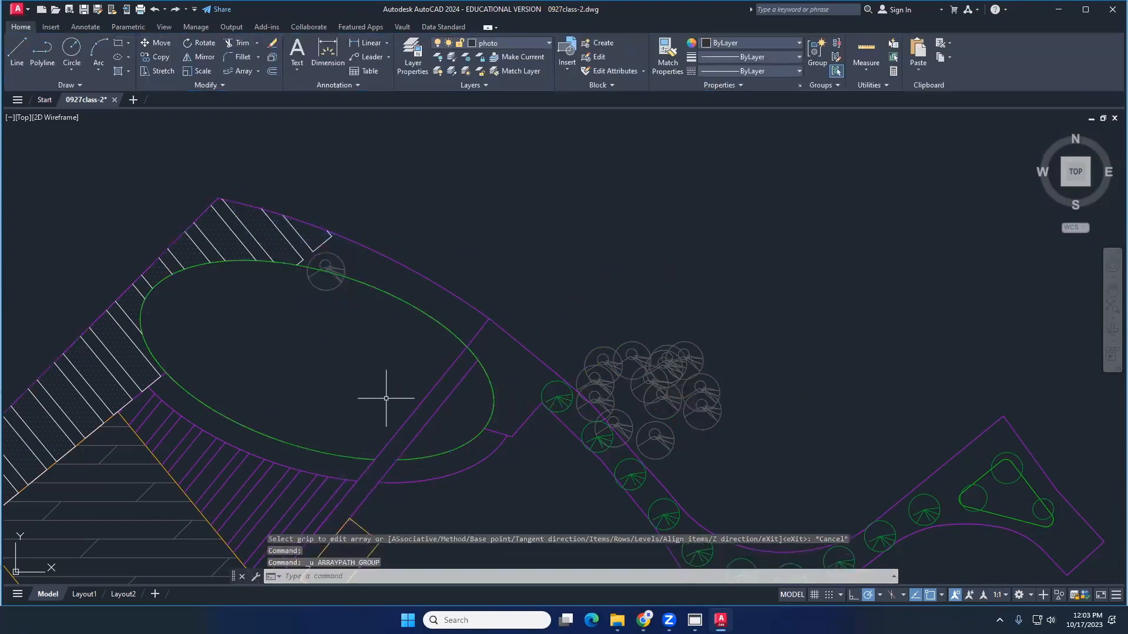
Copy the tree from its center to four points on the oval lawn's outline, along its upper edge and left end
{"action": "left_click", "coordinate": [338, 287]}
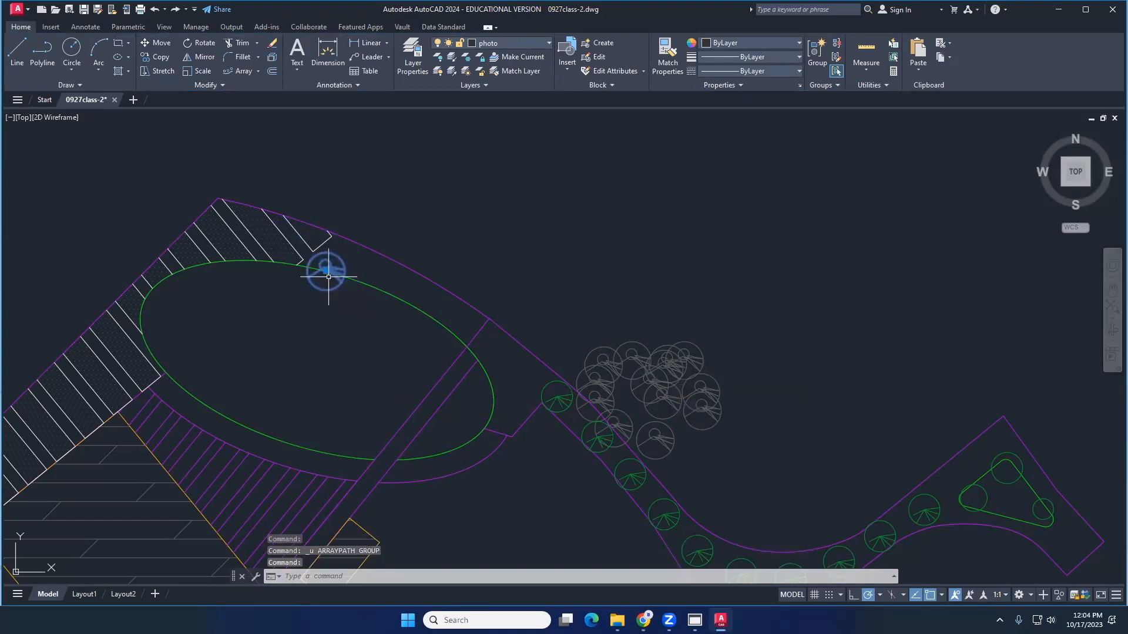
{"action": "left_click", "coordinate": [154, 57]}
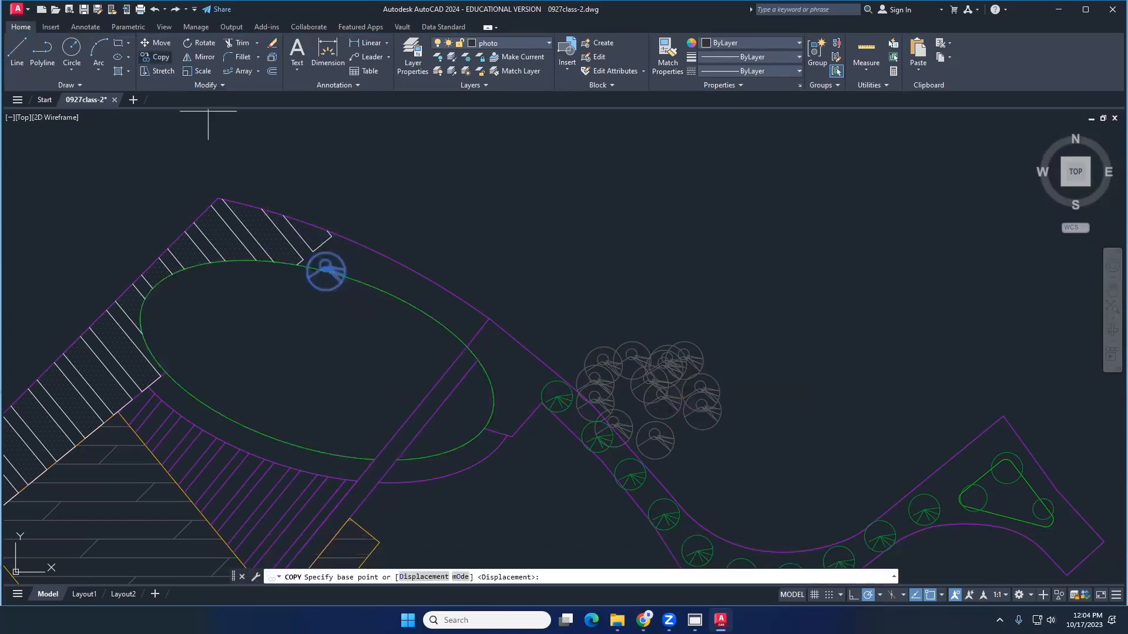
{"action": "left_click", "coordinate": [325, 268]}
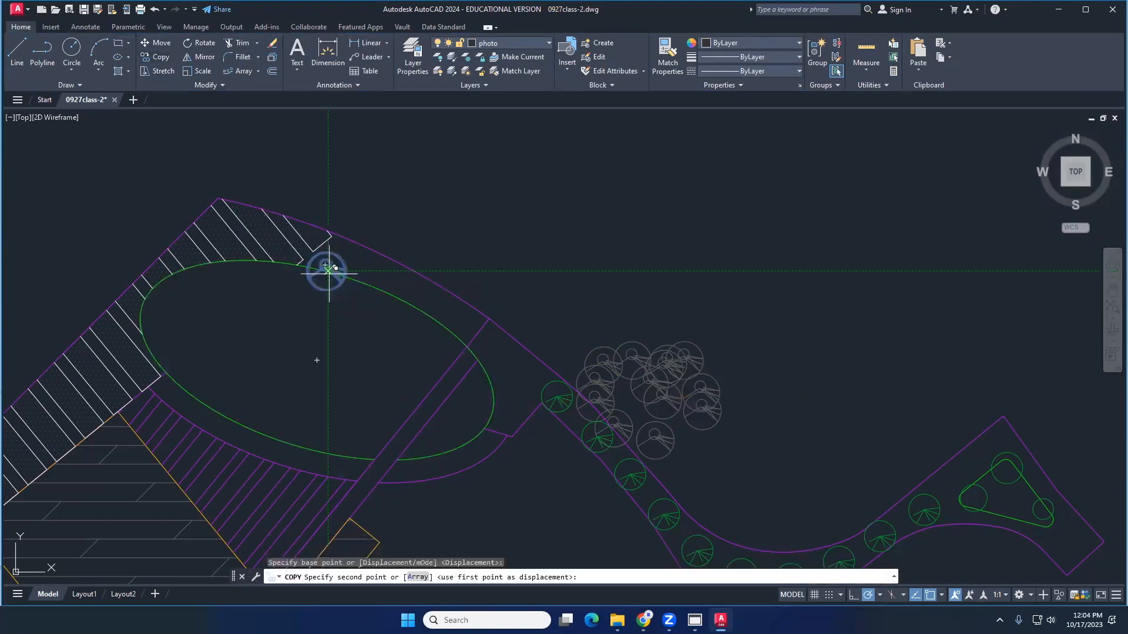
{"action": "left_click", "coordinate": [391, 295]}
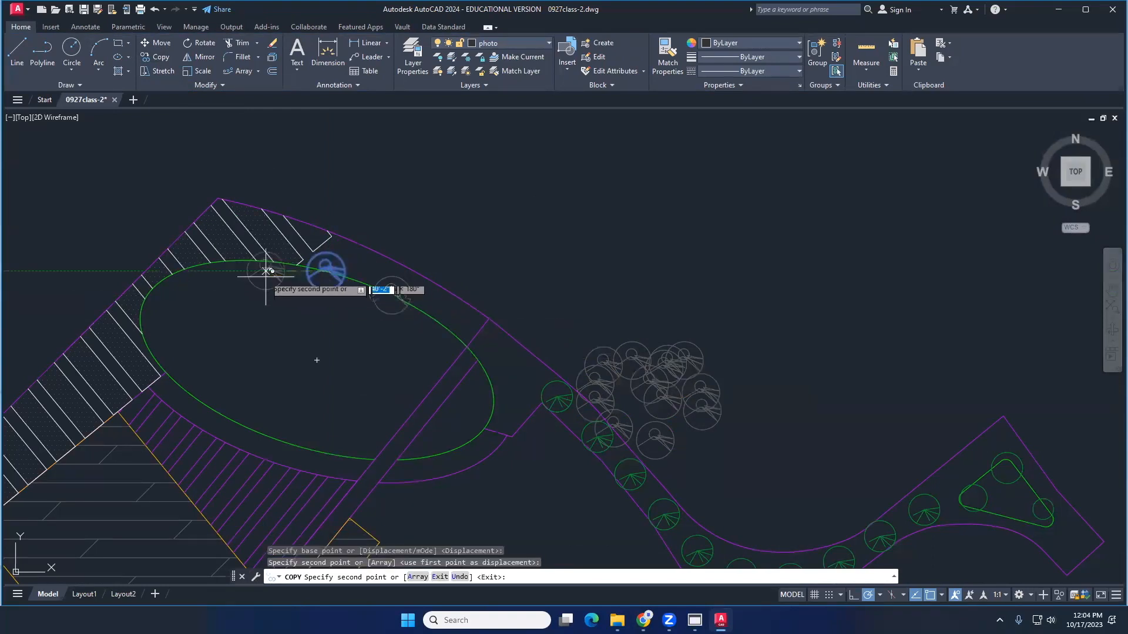
{"action": "scroll", "coordinate": [240, 259], "scroll_direction": "up", "scroll_amount": 2}
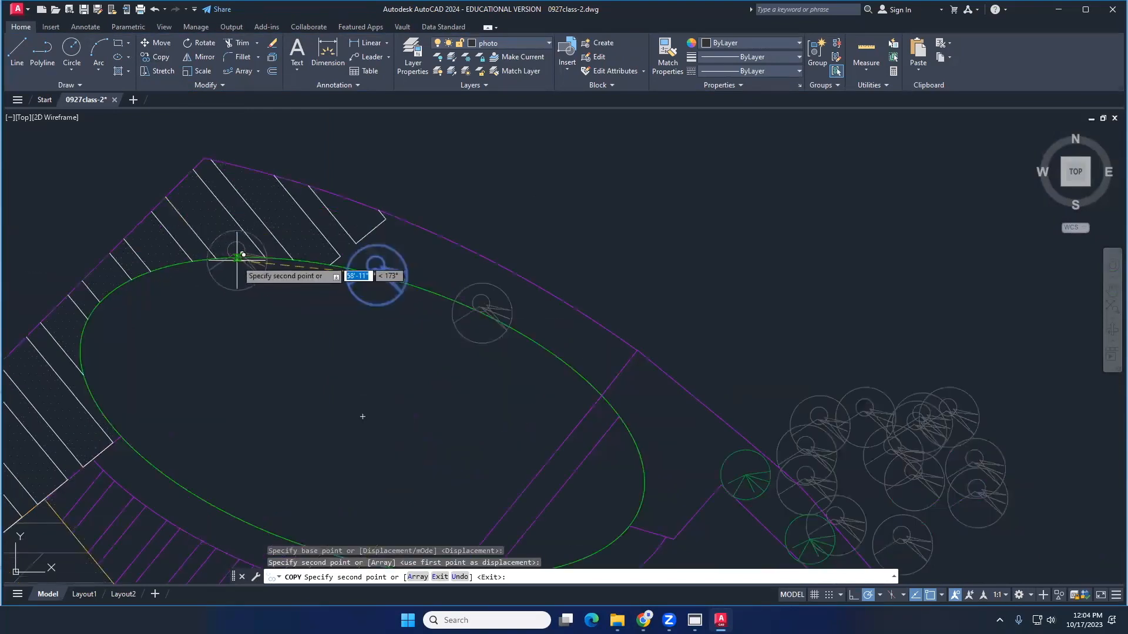
{"action": "left_click", "coordinate": [238, 258]}
{"action": "left_click", "coordinate": [119, 286]}
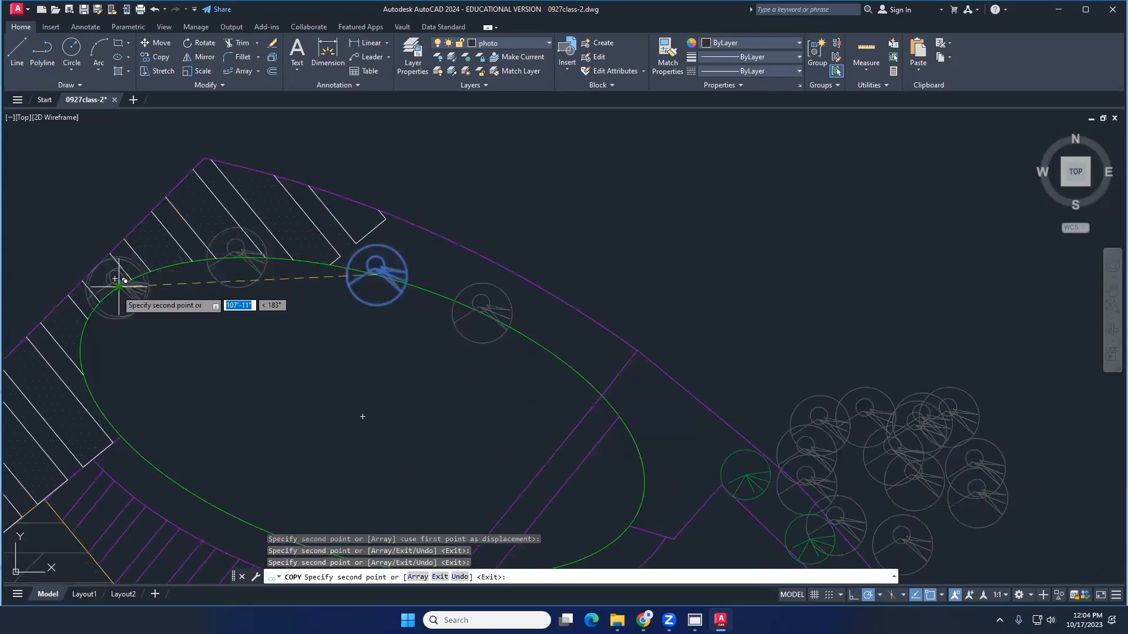
{"action": "left_click", "coordinate": [110, 414]}
Place five more tree copies on the oval's outline, along its lower edge and right end, and finish copying
{"action": "middle_click_drag", "start_coordinate": [214, 470], "coordinate": [174, 345]}
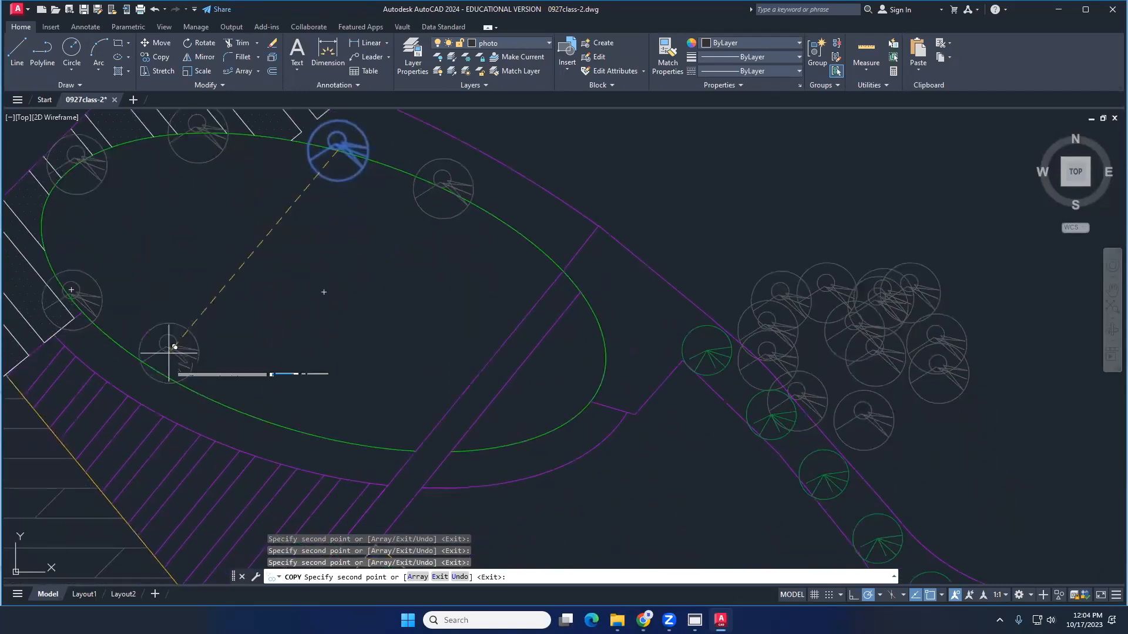
{"action": "left_click", "coordinate": [296, 421]}
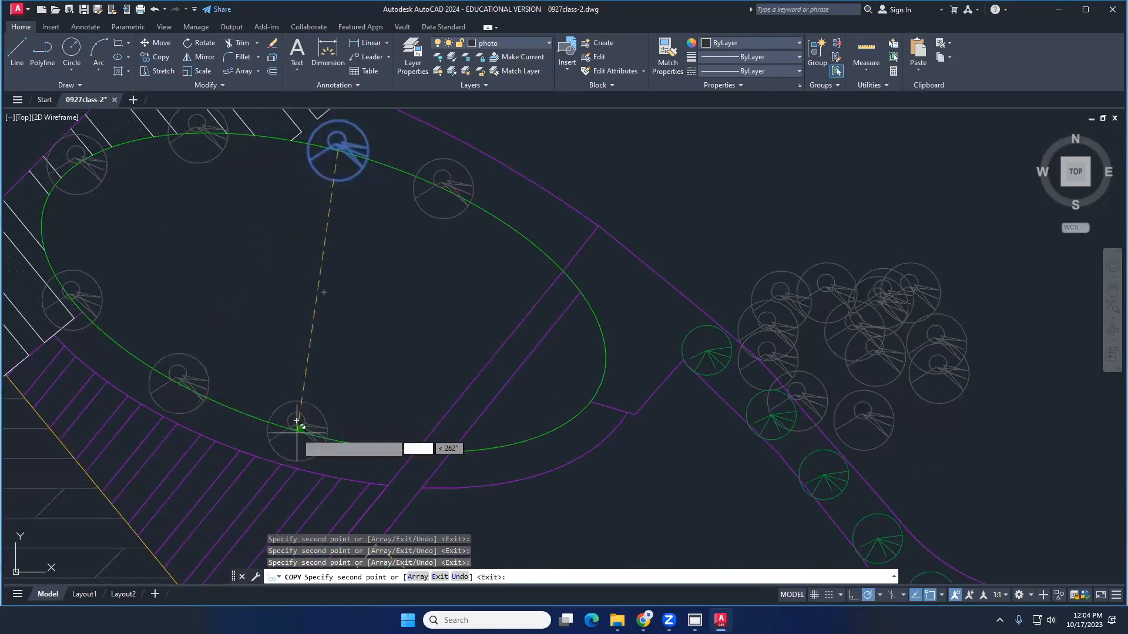
{"action": "left_click", "coordinate": [473, 450]}
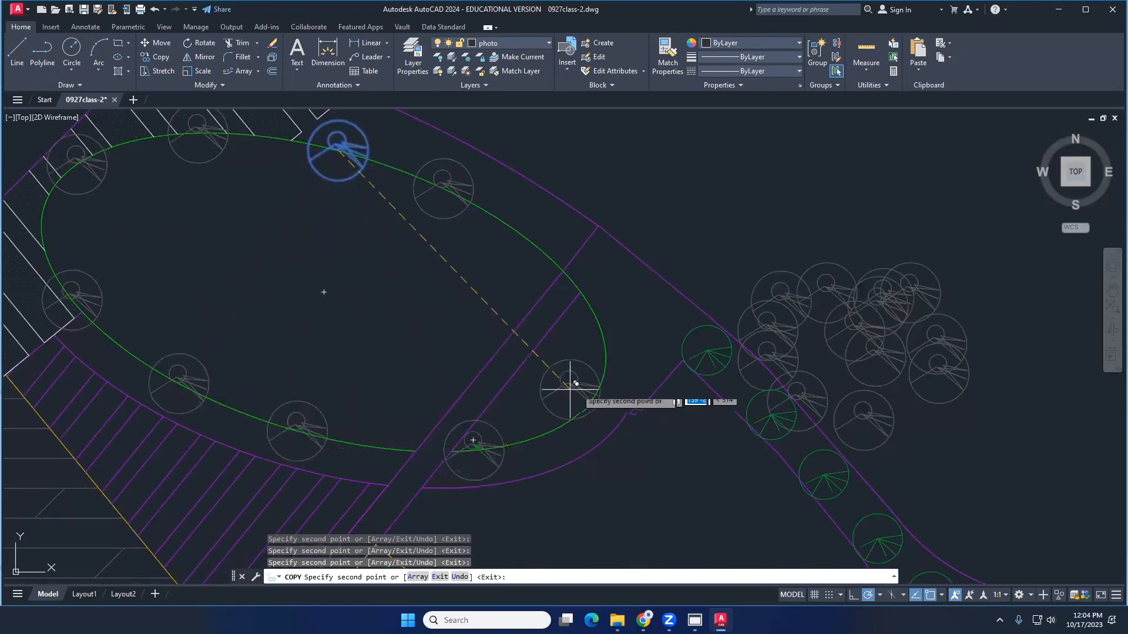
{"action": "left_click", "coordinate": [604, 368]}
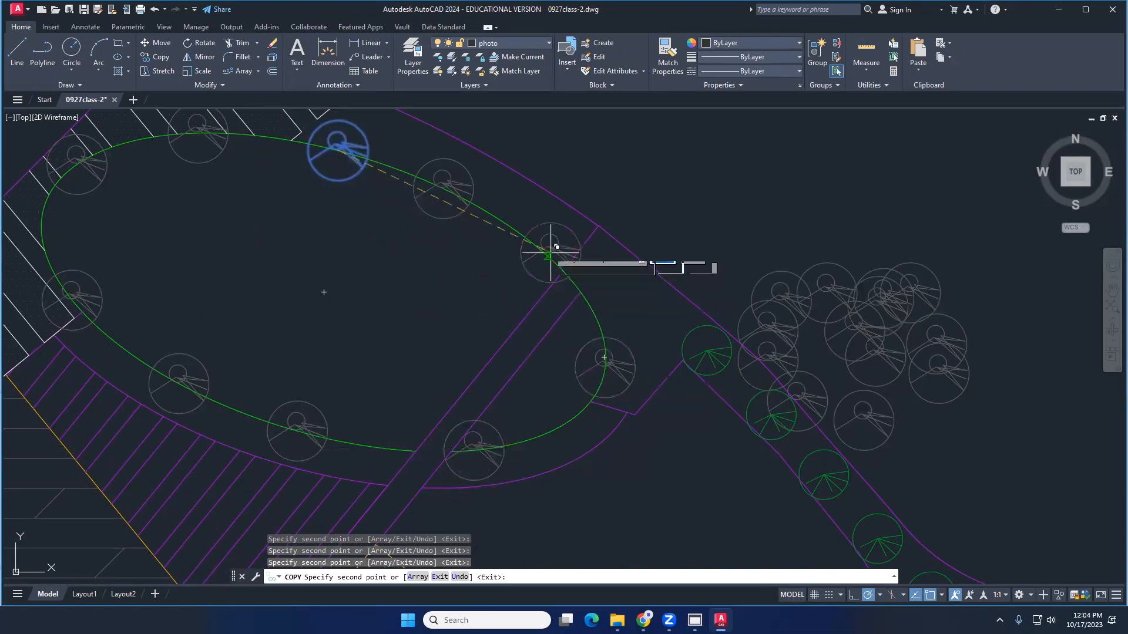
{"action": "key", "text": "Return"}
Delete the cluster of loose gray trees beside the start of the tree-lined path
{"action": "scroll", "coordinate": [421, 295], "scroll_direction": "down", "scroll_amount": 8}
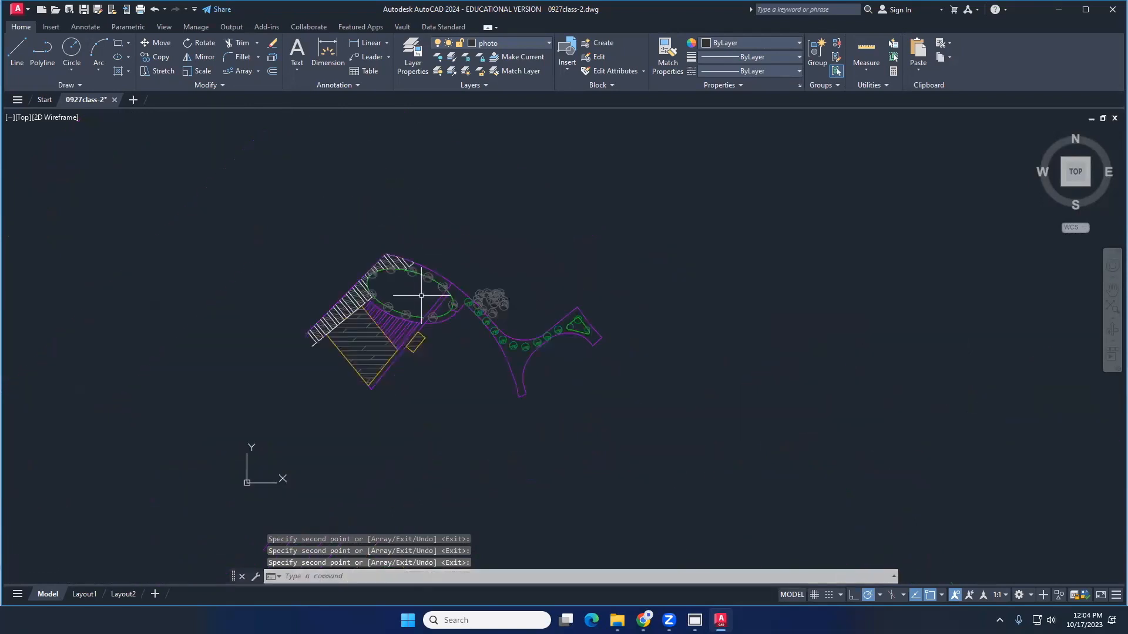
{"action": "scroll", "coordinate": [468, 301], "scroll_direction": "up", "scroll_amount": 7}
{"action": "left_click", "coordinate": [565, 344]}
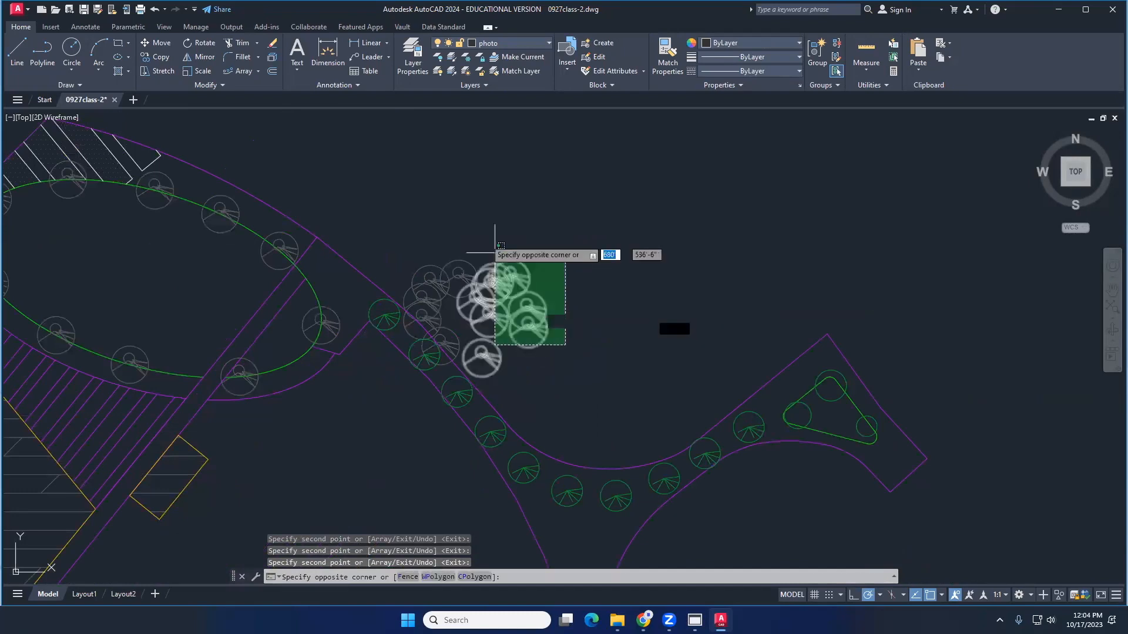
{"action": "left_click", "coordinate": [493, 251]}
{"action": "key", "text": "Delete"}
{"action": "left_click", "coordinate": [500, 331]}
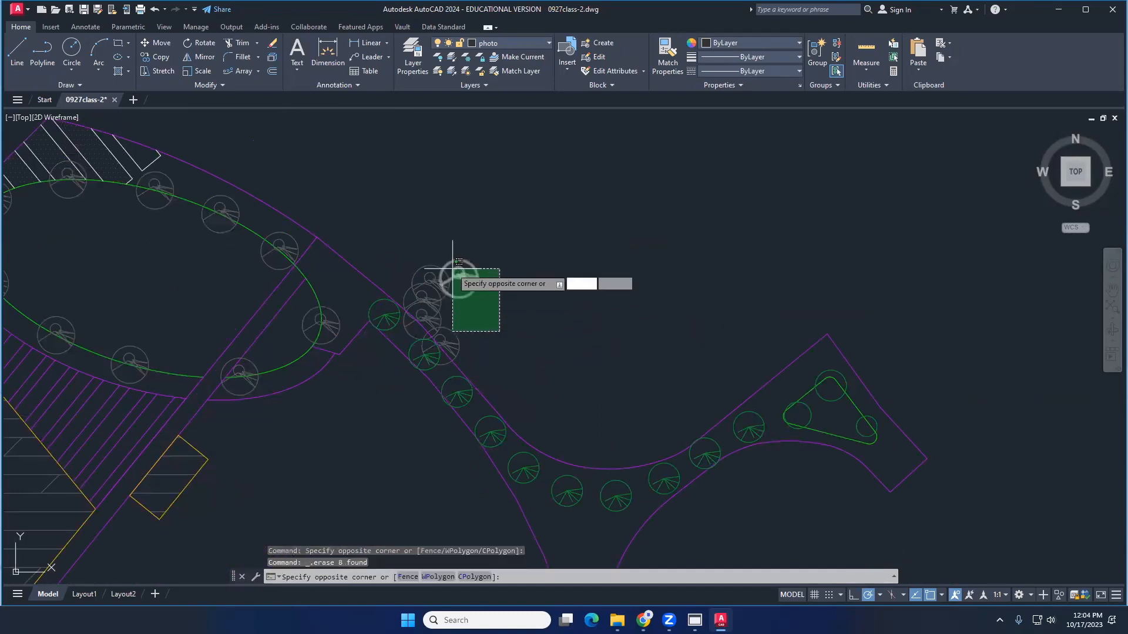
{"action": "left_click", "coordinate": [444, 259]}
{"action": "key", "text": "Delete"}
{"action": "scroll", "coordinate": [490, 281], "scroll_direction": "down", "scroll_amount": 5}
{"action": "mouse_move", "coordinate": [490, 282]}
{"action": "middle_mouse_down"}
{"action": "mouse_move", "coordinate": [511, 284]}
{"action": "mouse_move", "coordinate": [458, 267]}
{"action": "middle_mouse_up"}
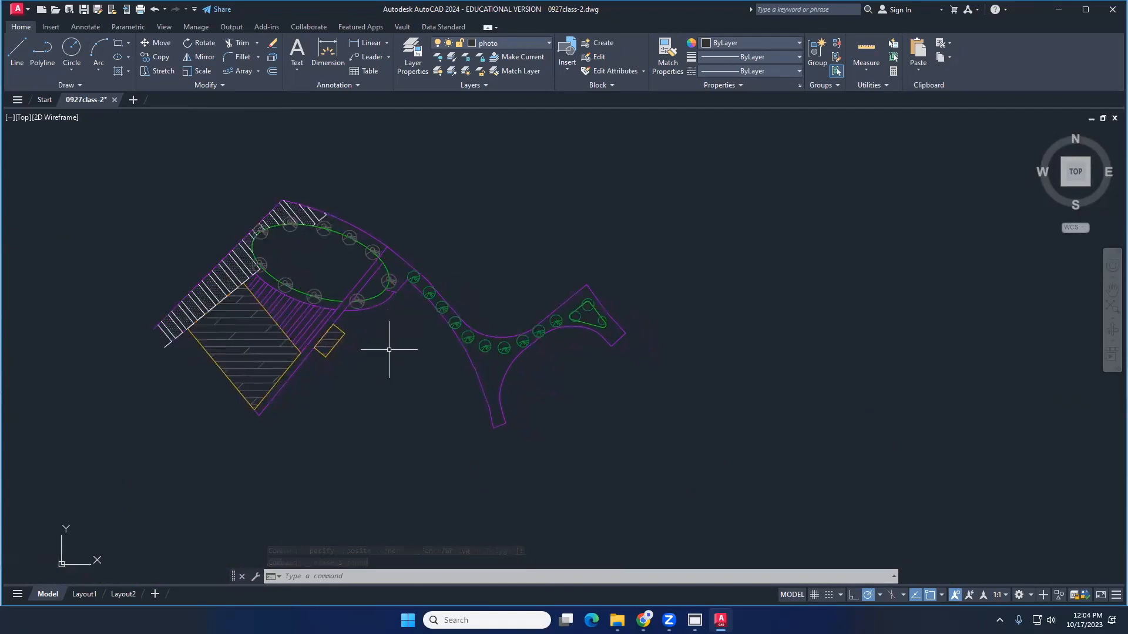
Dimension the distance from the lowest corner of the site outline by the hatched plaza to the path's lower end, placing the dimension line just below
{"action": "scroll", "coordinate": [385, 361], "scroll_direction": "up", "scroll_amount": 2}
{"action": "middle_click_drag", "start_coordinate": [387, 353], "coordinate": [428, 363]}
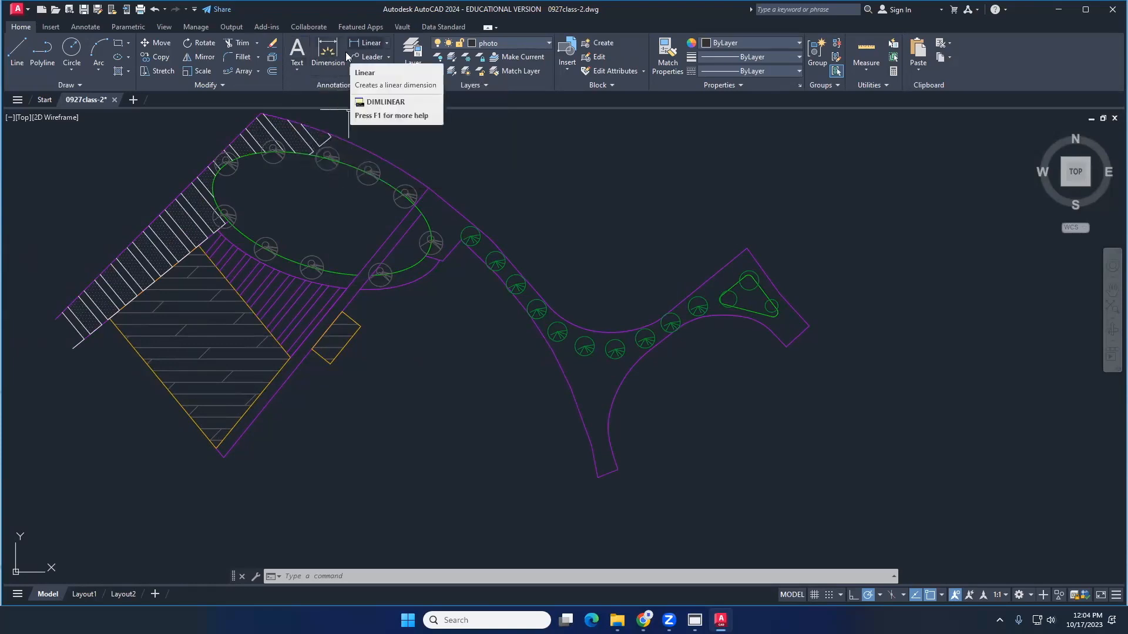
{"action": "left_click", "coordinate": [326, 56]}
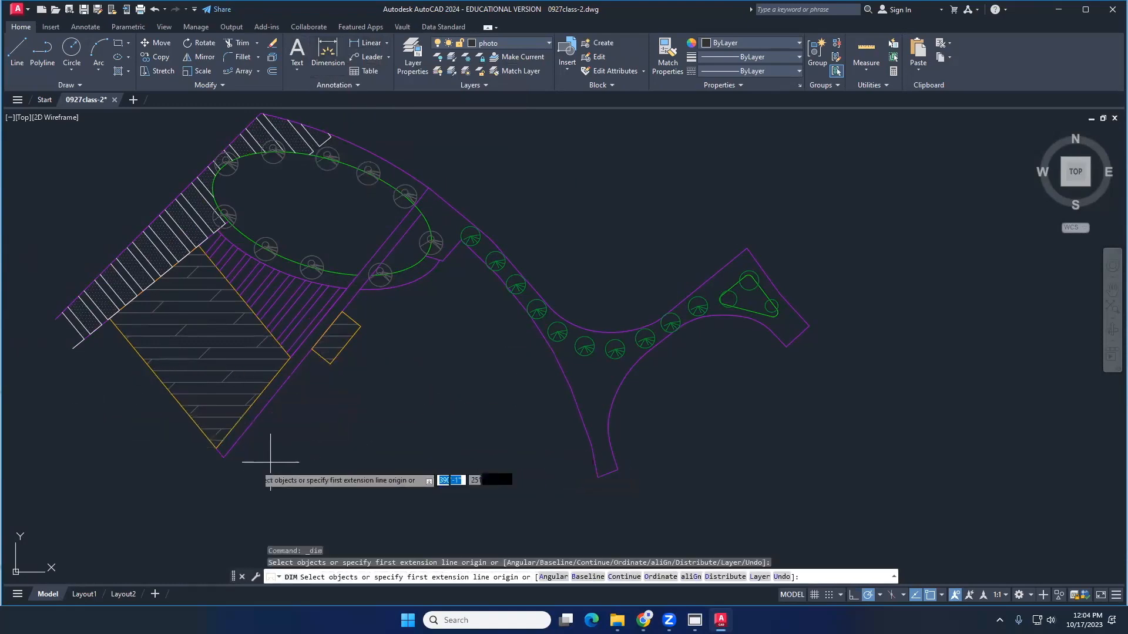
{"action": "left_click", "coordinate": [224, 458]}
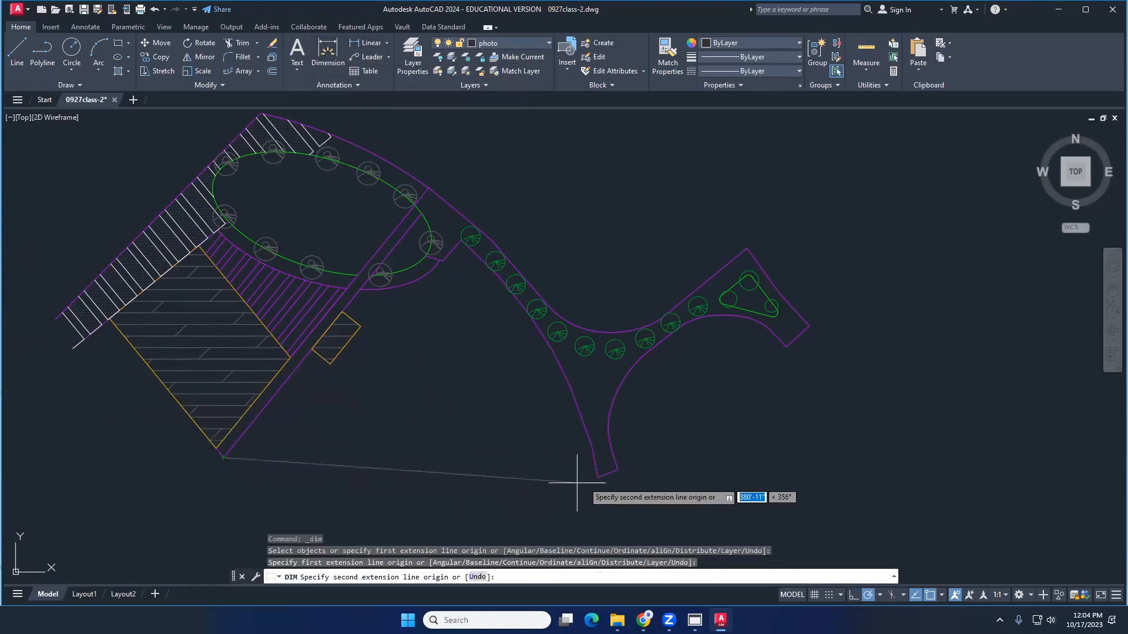
{"action": "left_click", "coordinate": [597, 476]}
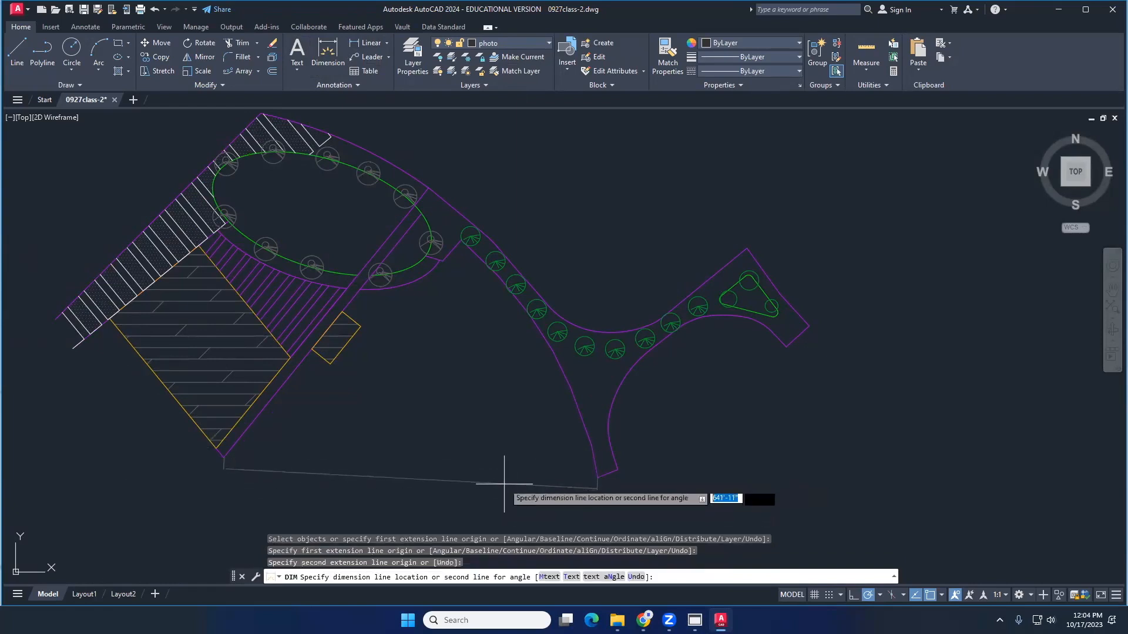
{"action": "left_click", "coordinate": [509, 468]}
{"action": "key", "text": "Escape"}
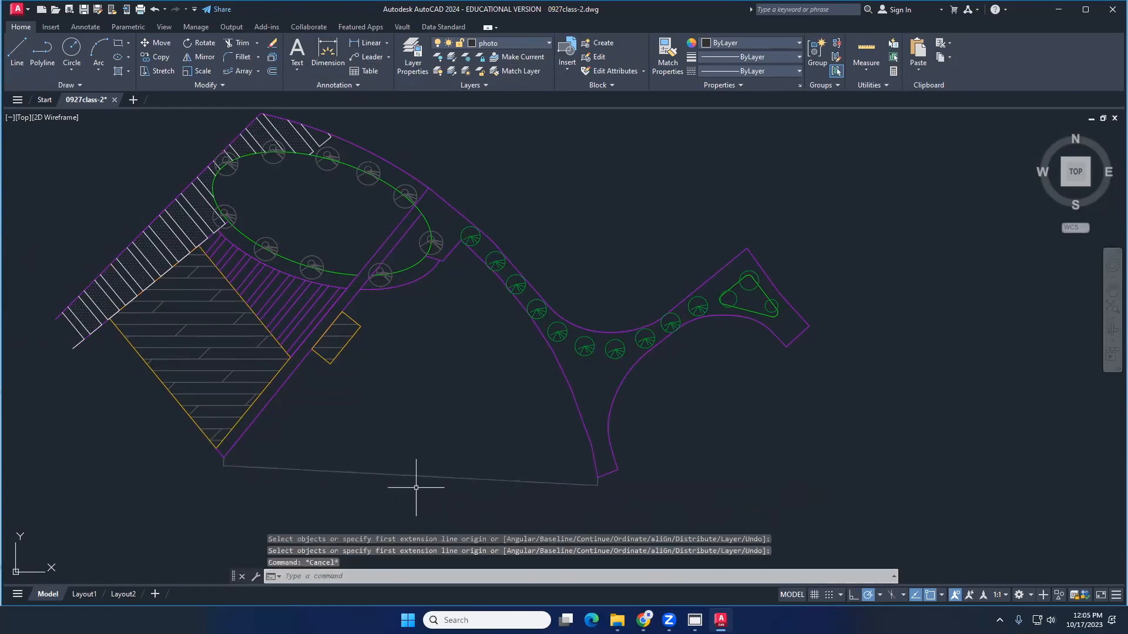
Select the long dimension running below the site plan between the plaza corner and the path's lower end
{"action": "scroll", "coordinate": [410, 478], "scroll_direction": "up", "scroll_amount": 5}
{"action": "scroll", "coordinate": [396, 451], "scroll_direction": "up", "scroll_amount": 3}
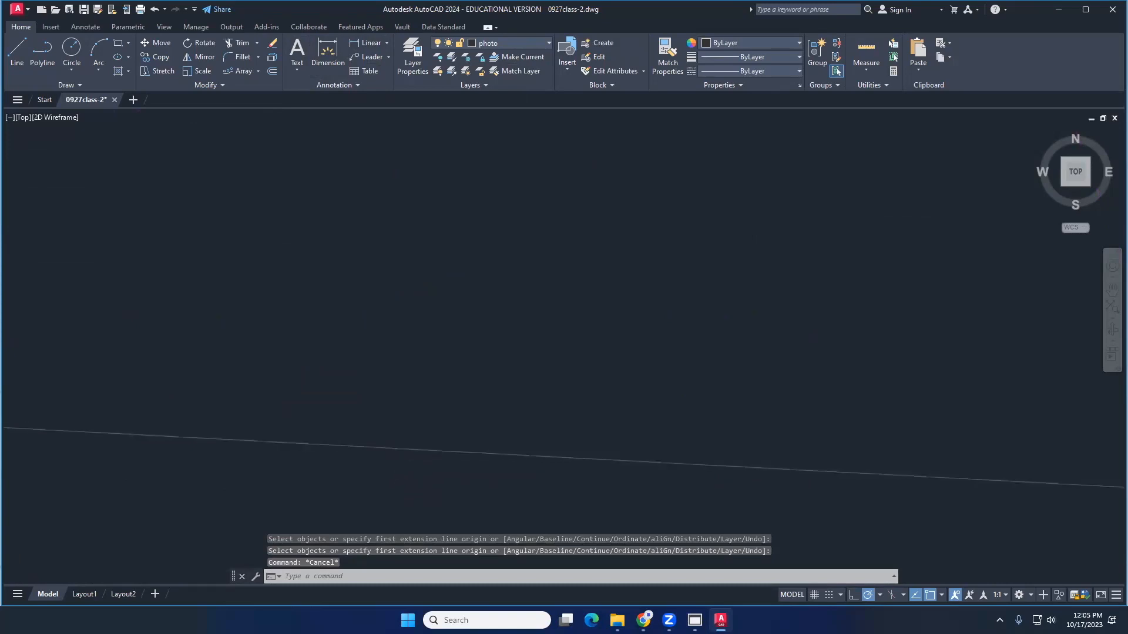
{"action": "left_click", "coordinate": [381, 428]}
{"action": "middle_click_drag", "start_coordinate": [379, 501], "coordinate": [479, 436]}
{"action": "scroll", "coordinate": [499, 365], "scroll_direction": "up", "scroll_amount": 4}
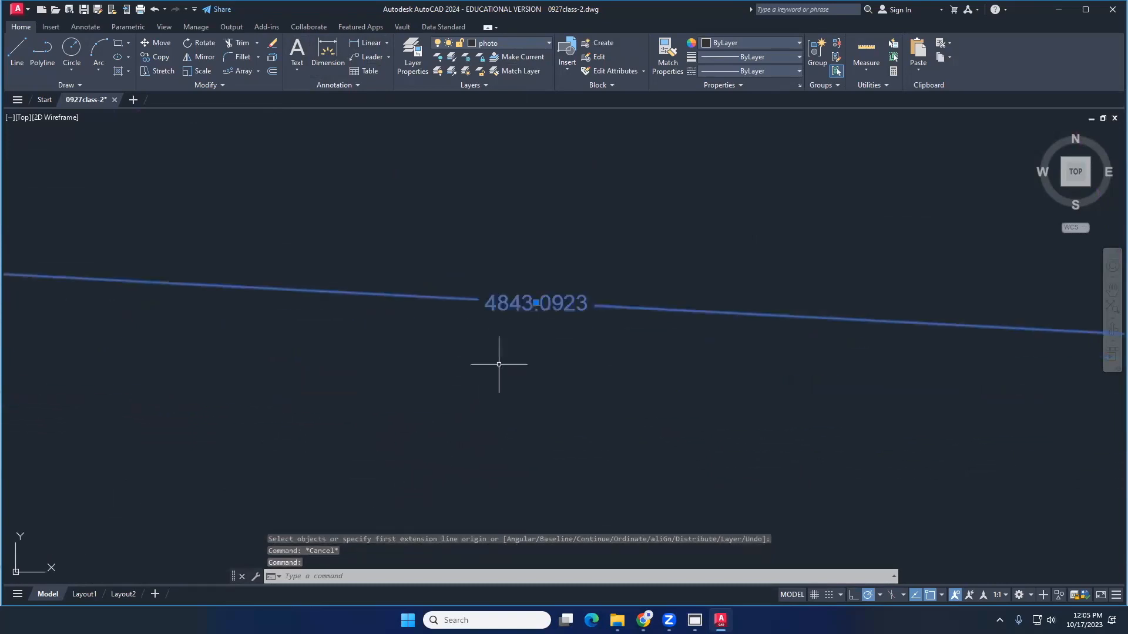
{"action": "scroll", "coordinate": [541, 308], "scroll_direction": "up", "scroll_amount": 2}
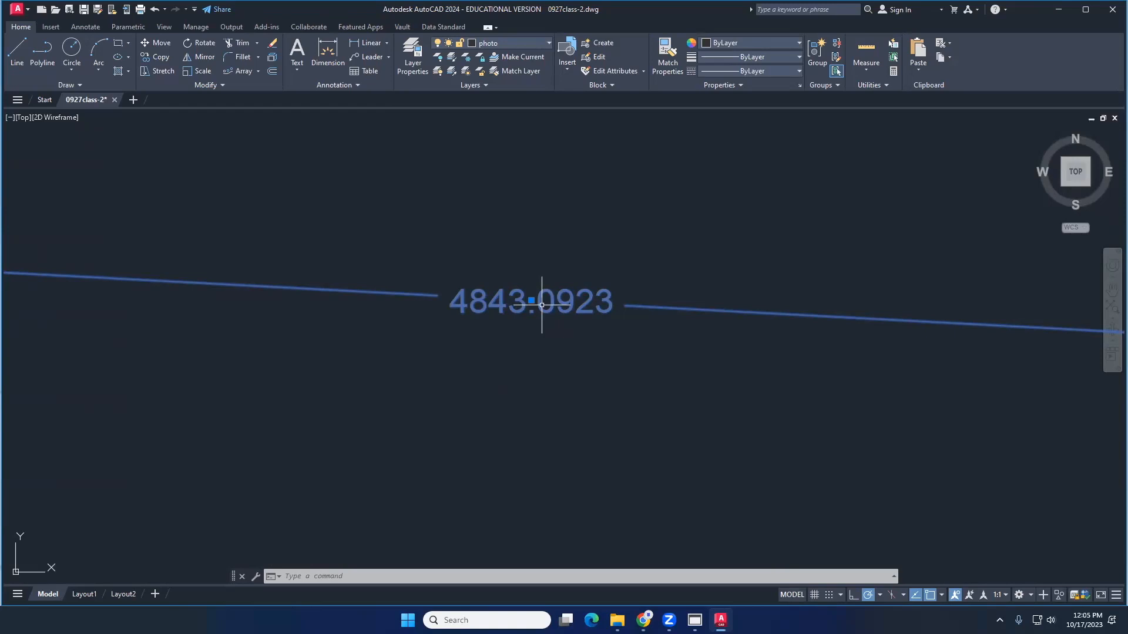
{"action": "right_click", "coordinate": [542, 309]}
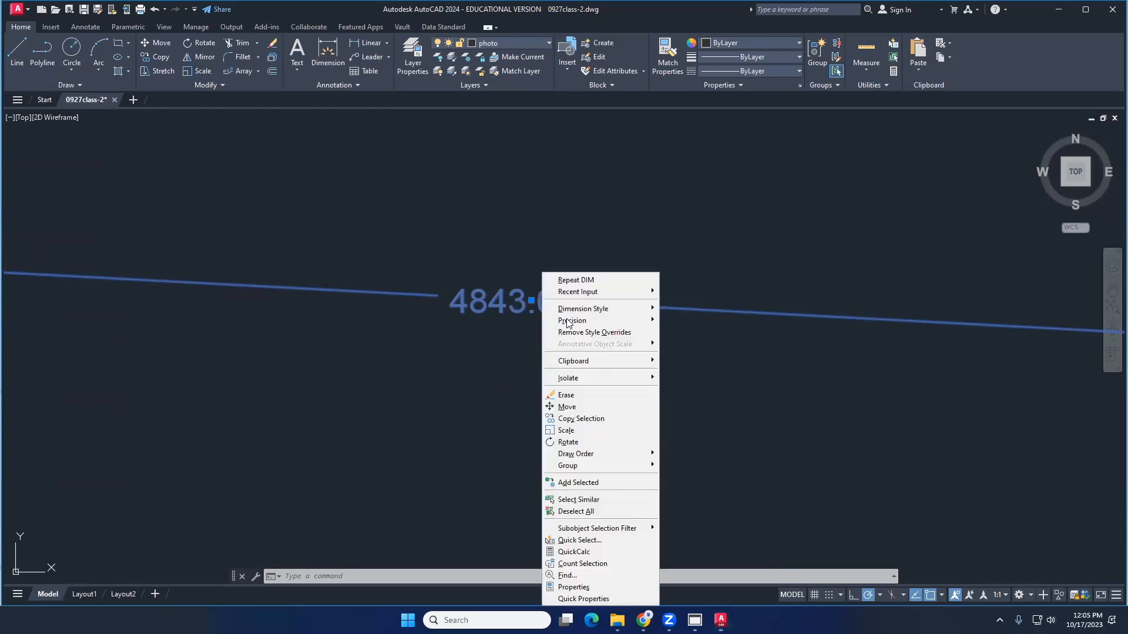
{"action": "left_click", "coordinate": [588, 575]}
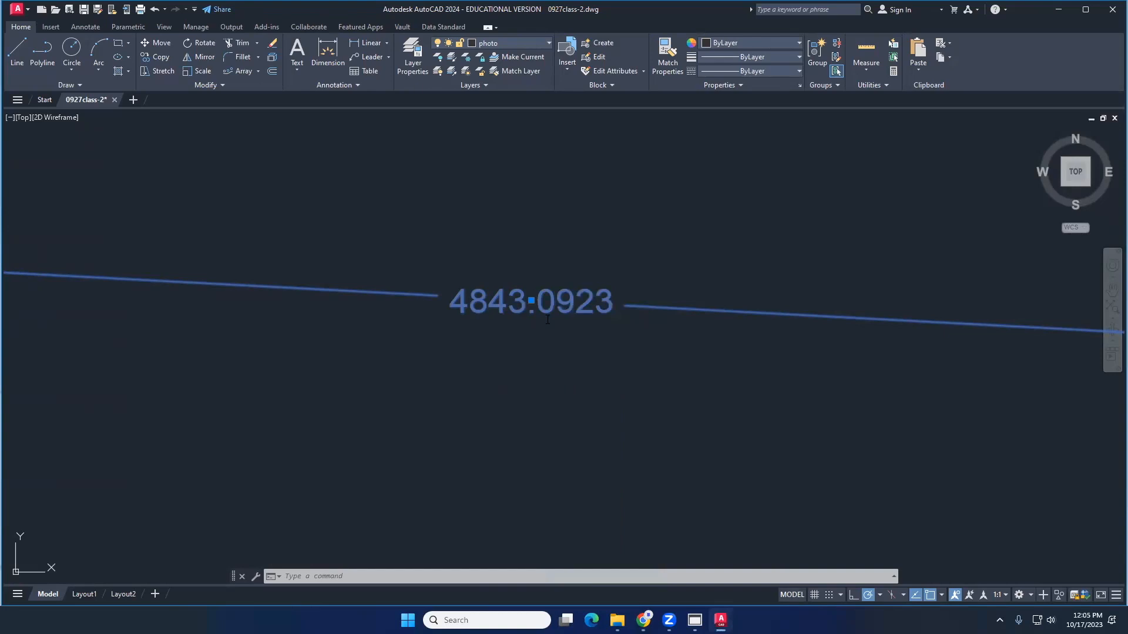
{"action": "left_click", "coordinate": [734, 300]}
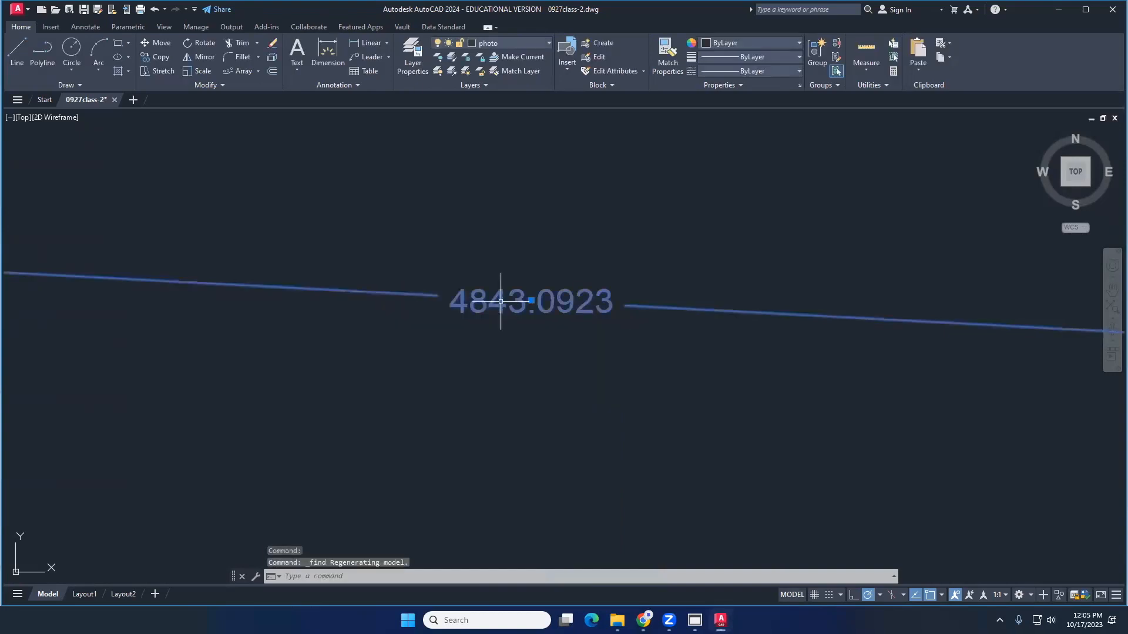
Open the selected dimension's full properties and dock the palette beside the drawing area
{"action": "right_click", "coordinate": [526, 300]}
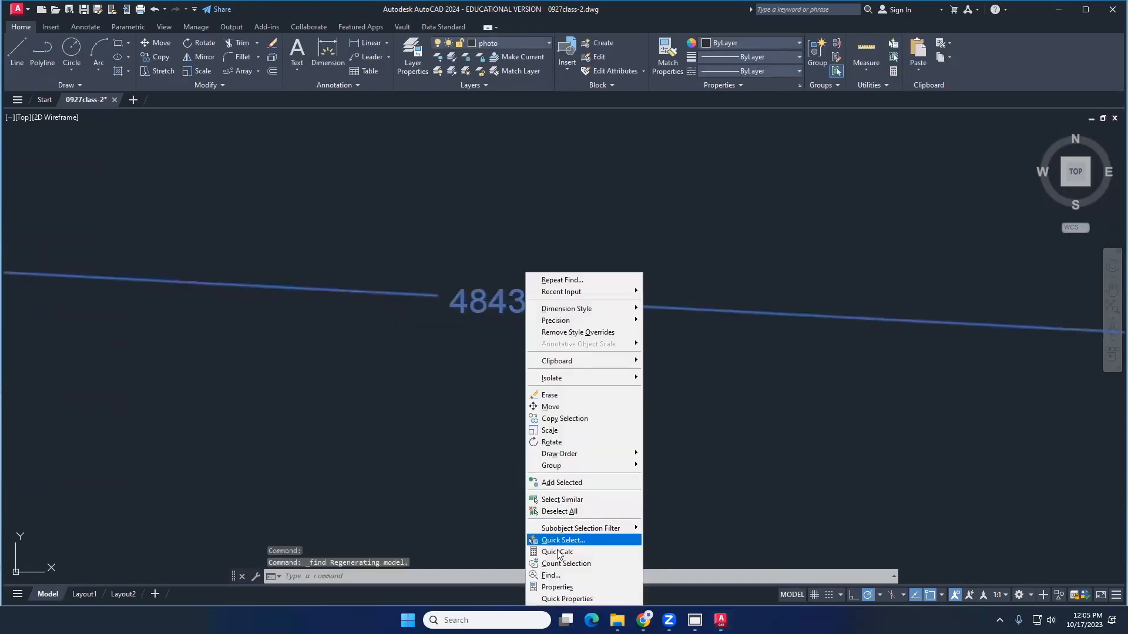
{"action": "left_click", "coordinate": [558, 587]}
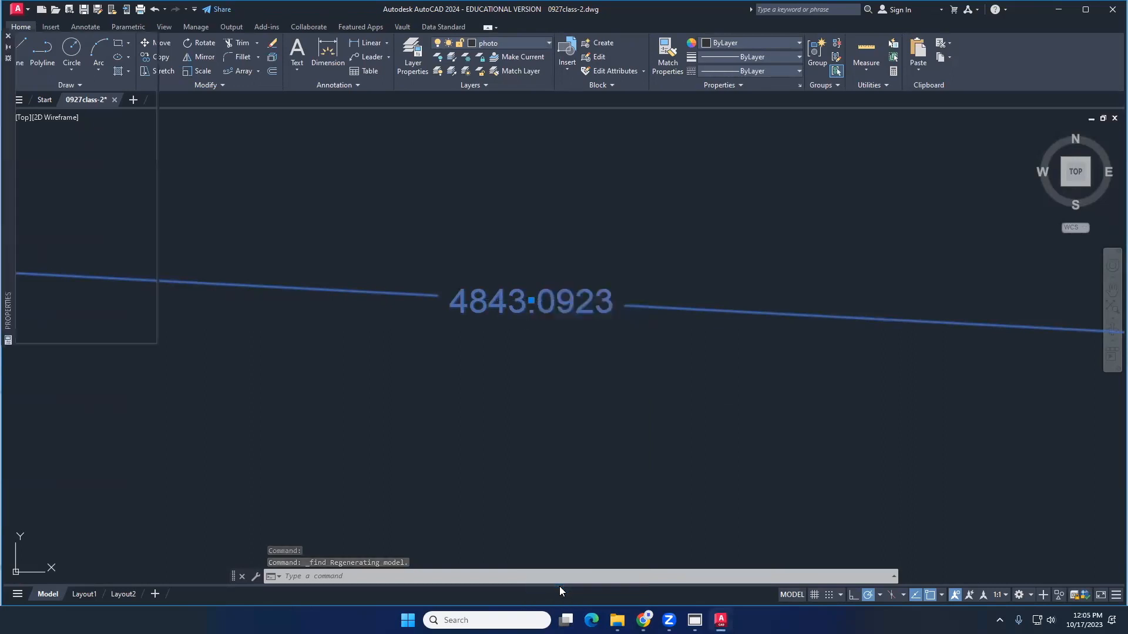
{"action": "left_click_drag", "start_coordinate": [10, 163], "coordinate": [8, 267]}
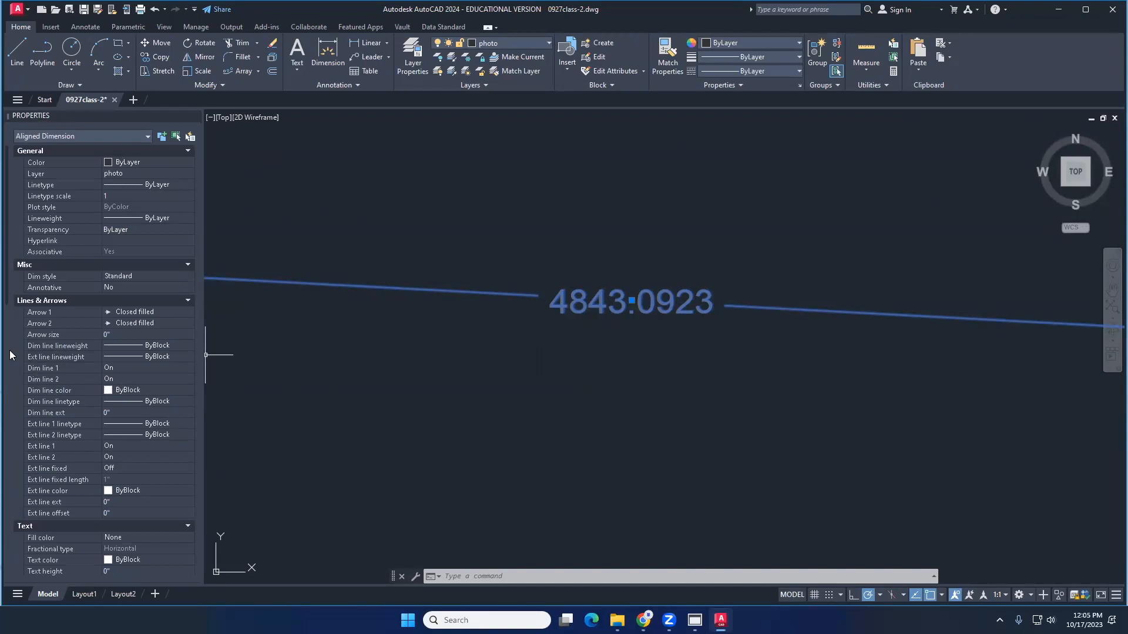
Change the selected dimension's primary units format to Engineering
{"action": "scroll", "coordinate": [10, 351], "scroll_direction": "down", "scroll_amount": 10}
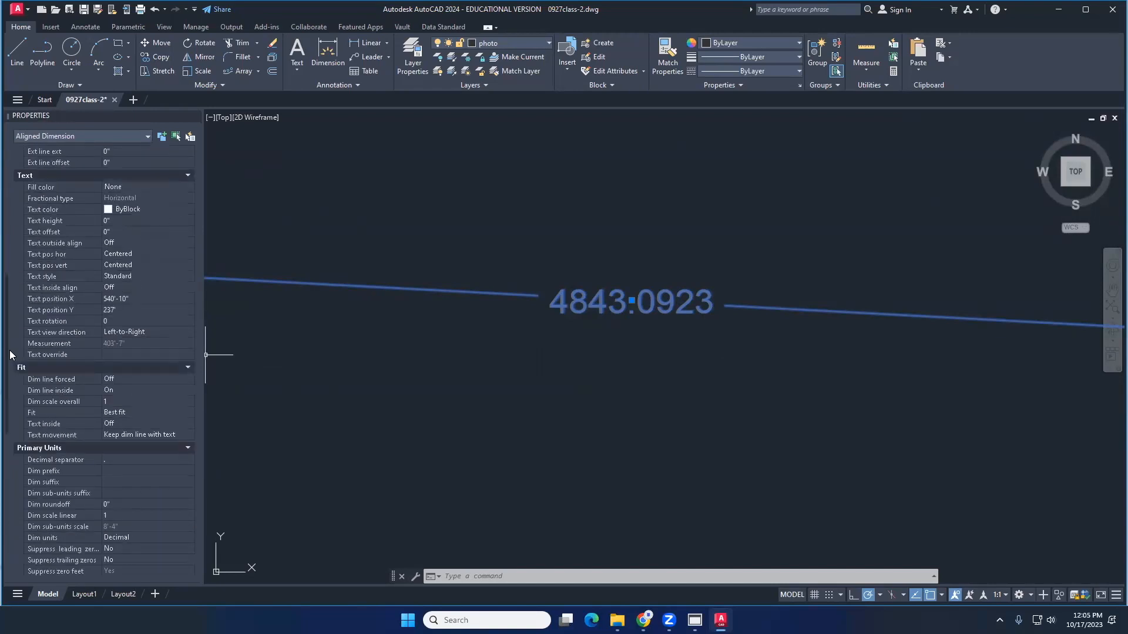
{"action": "scroll", "coordinate": [10, 355], "scroll_direction": "down", "scroll_amount": 2}
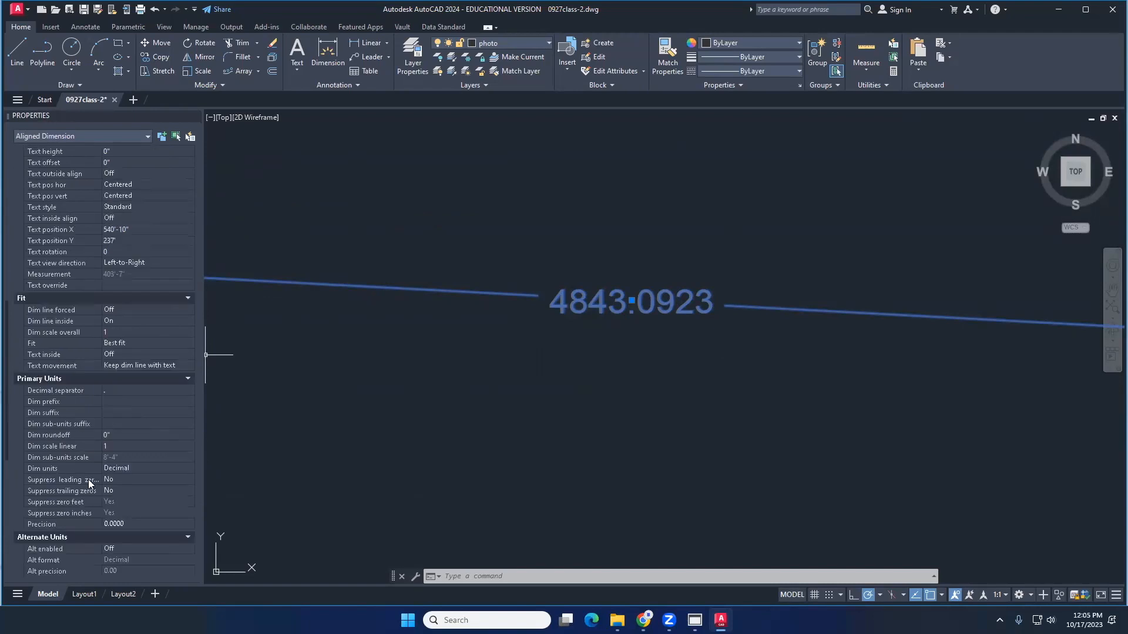
{"action": "left_click", "coordinate": [126, 470]}
{"action": "left_click", "coordinate": [125, 470]}
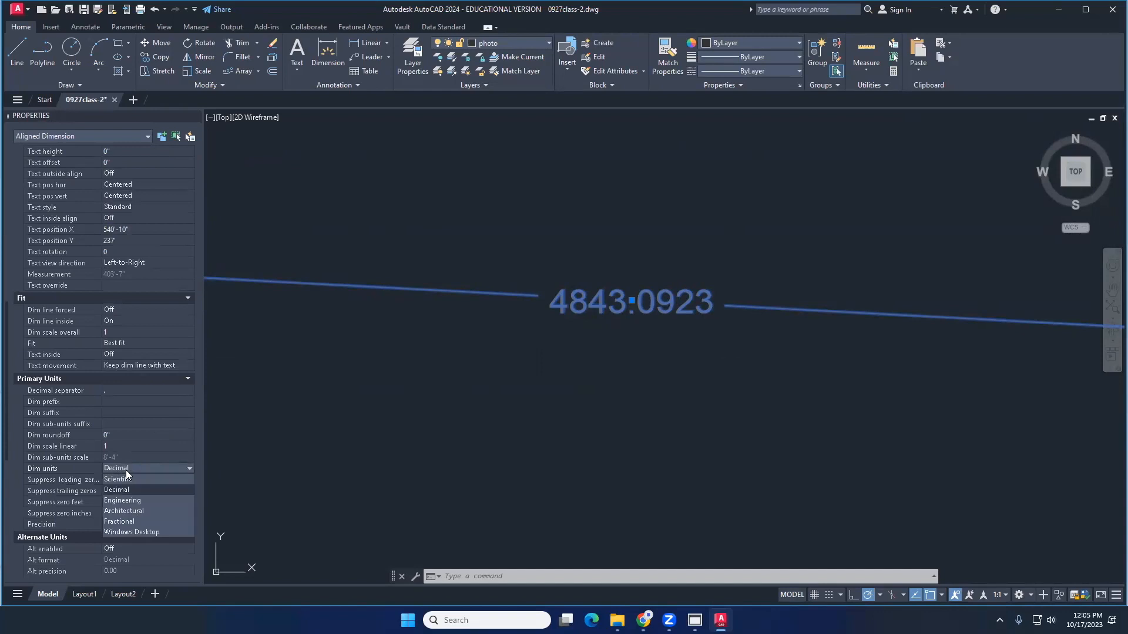
{"action": "left_click", "coordinate": [128, 502]}
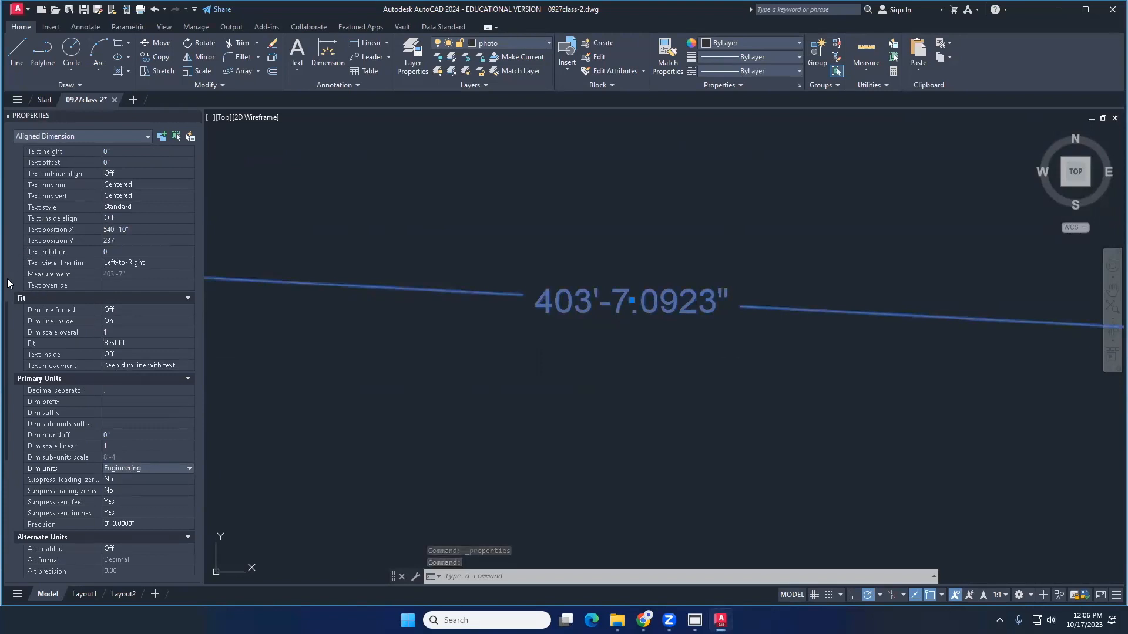
Set the selected dimension's text height to 36 and check its legibility against the whole site plan
{"action": "scroll", "coordinate": [11, 282], "scroll_direction": "up", "scroll_amount": 10}
{"action": "scroll", "coordinate": [48, 304], "scroll_direction": "down", "scroll_amount": 3}
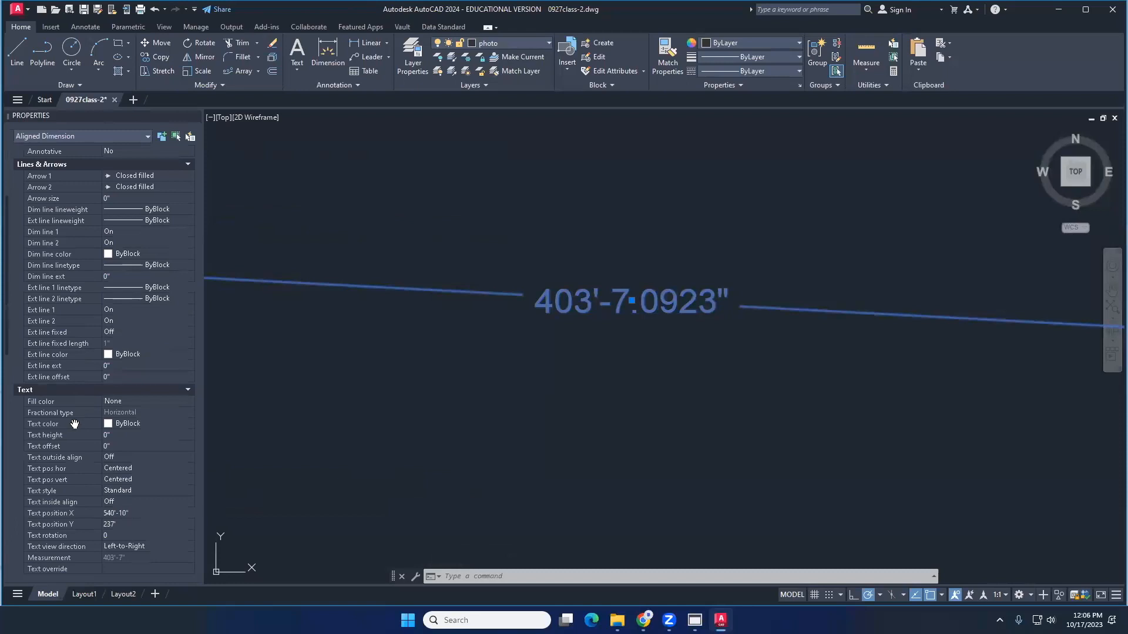
{"action": "scroll", "coordinate": [118, 353], "scroll_direction": "down", "scroll_amount": 3}
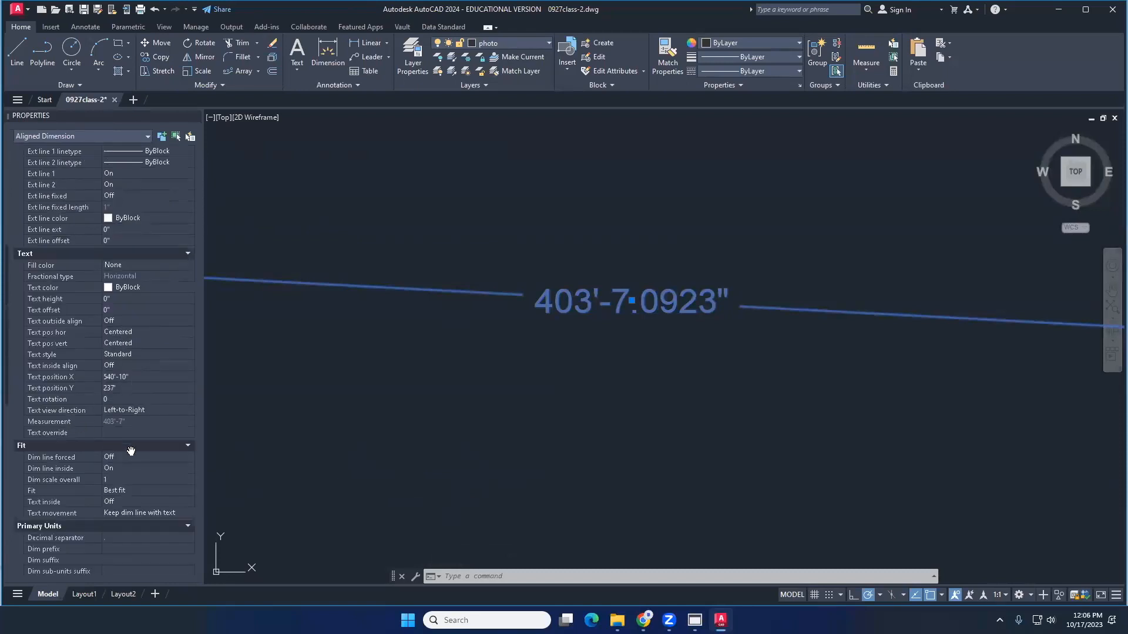
{"action": "left_click", "coordinate": [115, 299]}
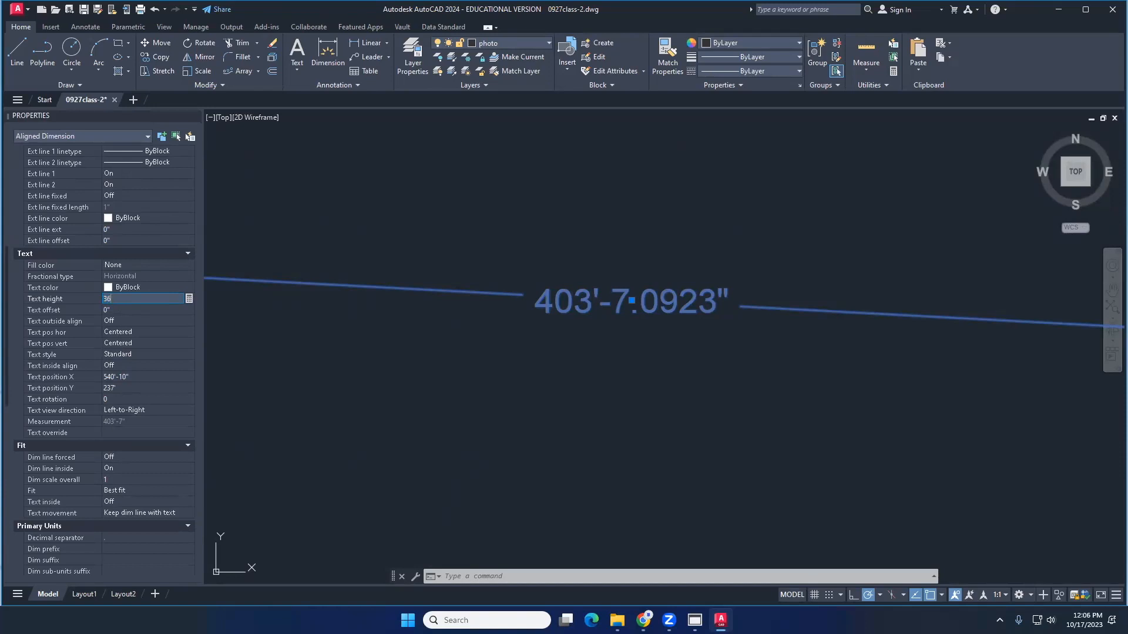
{"action": "type", "text": "36"}
{"action": "key", "text": "Return"}
{"action": "scroll", "coordinate": [446, 405], "scroll_direction": "down", "scroll_amount": 3}
{"action": "scroll", "coordinate": [446, 412], "scroll_direction": "down", "scroll_amount": 8}
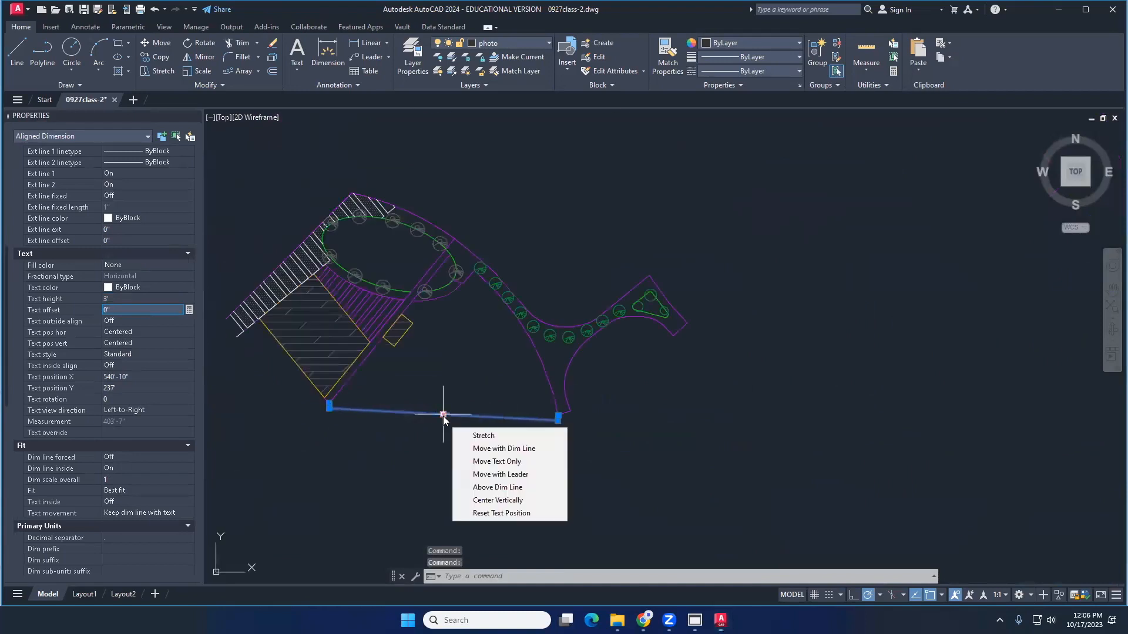
{"action": "scroll", "coordinate": [425, 405], "scroll_direction": "up", "scroll_amount": 1}
{"action": "scroll", "coordinate": [425, 405], "scroll_direction": "up", "scroll_amount": 5}
{"action": "middle_click_drag", "start_coordinate": [448, 411], "coordinate": [498, 377]}
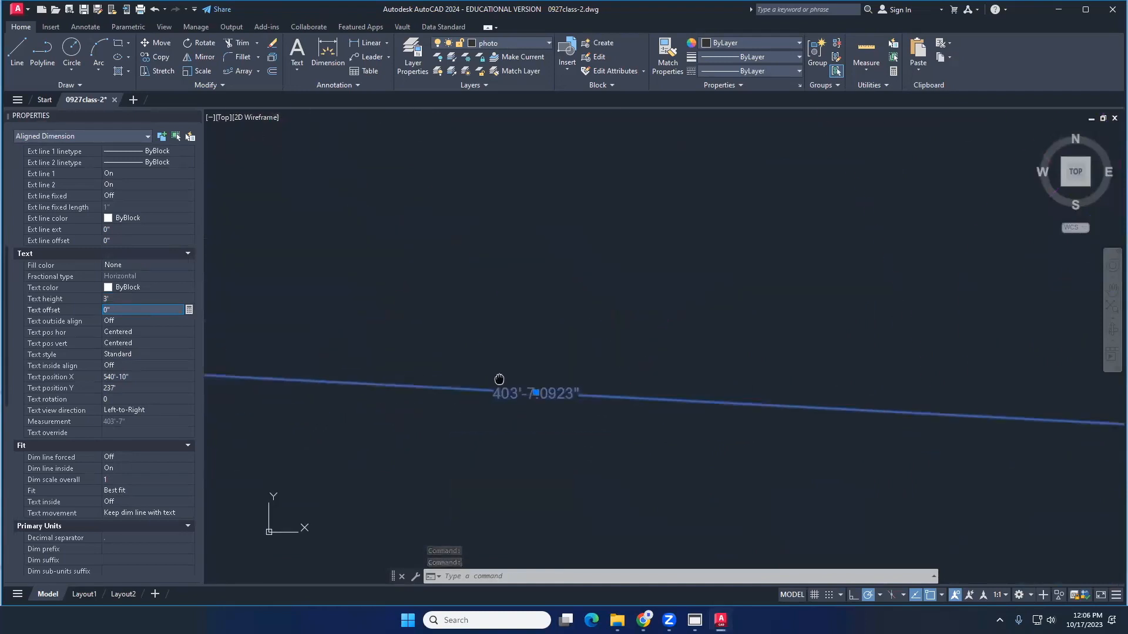
Increase the long dimension's text height to 60, then deselect it to judge its size on the plan
{"action": "left_click", "coordinate": [115, 299]}
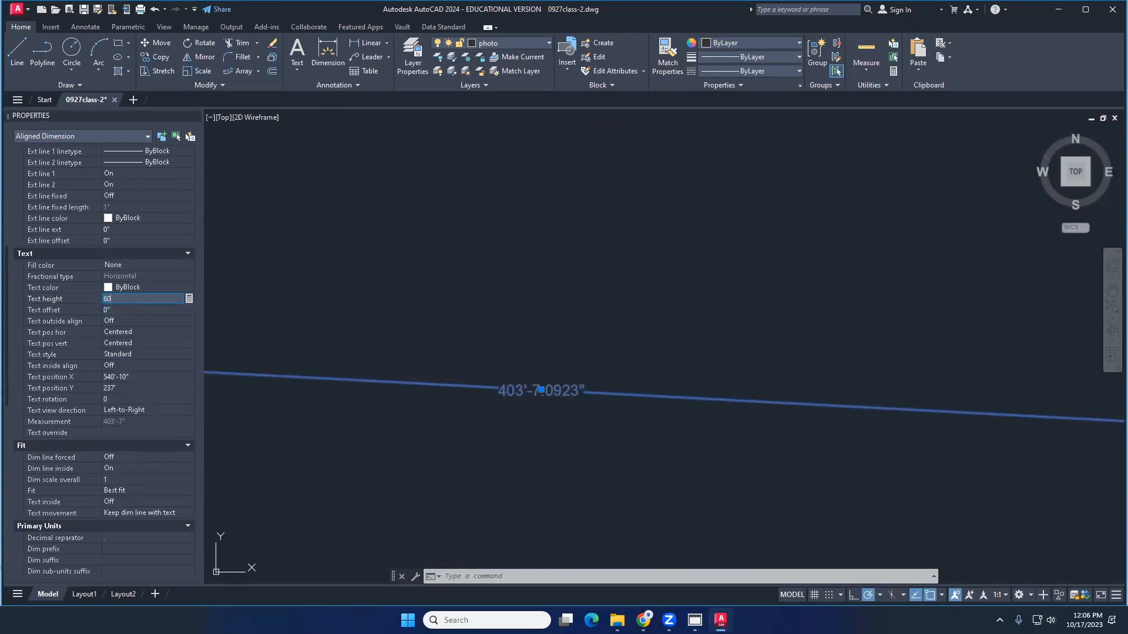
{"action": "key", "text": "Return"}
{"action": "scroll", "coordinate": [452, 305], "scroll_direction": "down", "scroll_amount": 9}
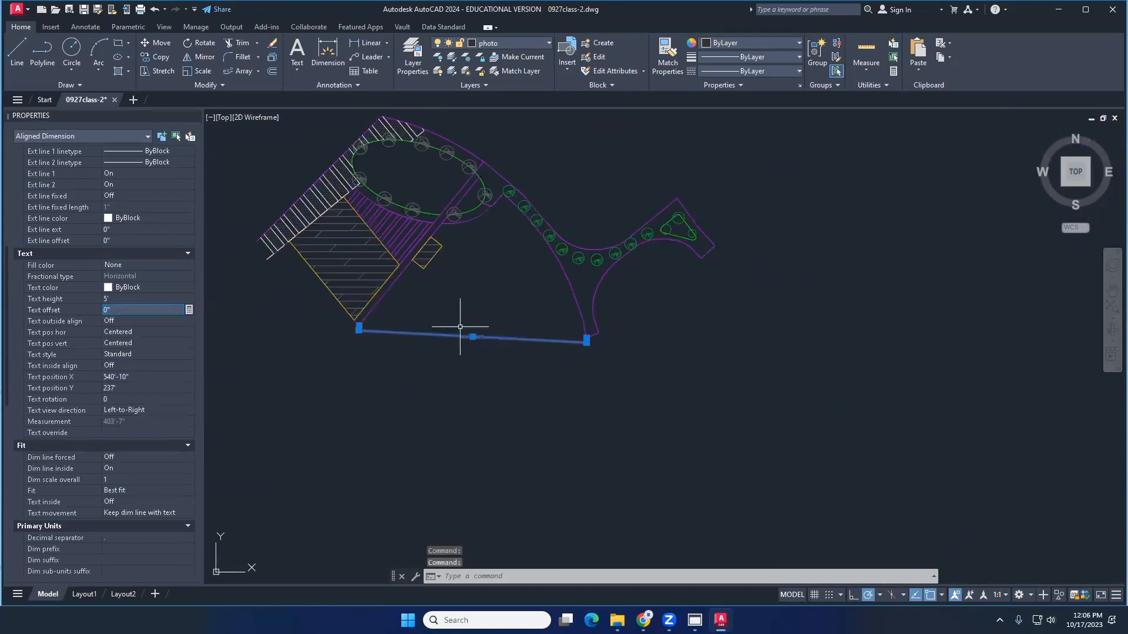
{"action": "key", "text": "Escape"}
{"action": "scroll", "coordinate": [512, 329], "scroll_direction": "up", "scroll_amount": 4}
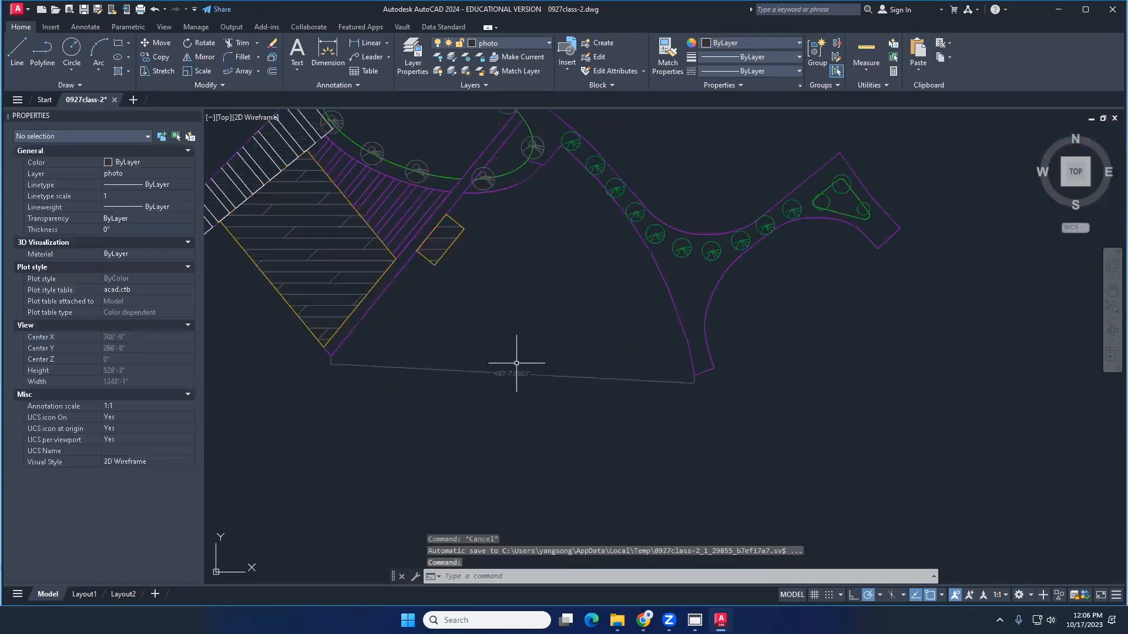
Reselect the long dimension below the plan, set its text height to 80, and deselect it
{"action": "left_click", "coordinate": [517, 372]}
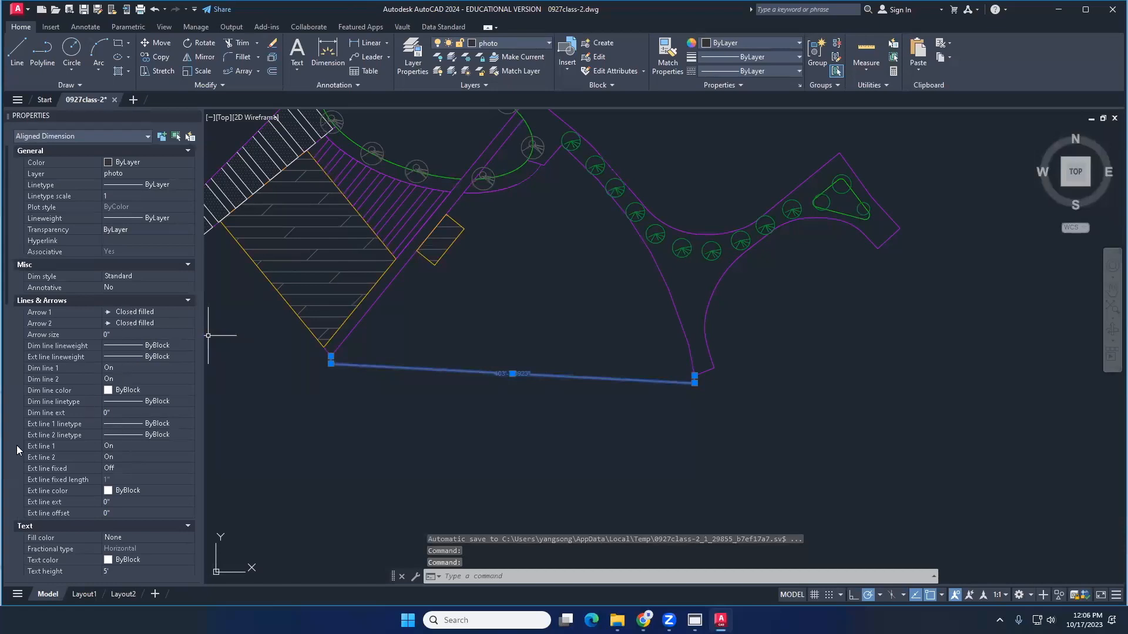
{"action": "scroll", "coordinate": [106, 501], "scroll_direction": "down", "scroll_amount": 2}
{"action": "left_click", "coordinate": [116, 491]}
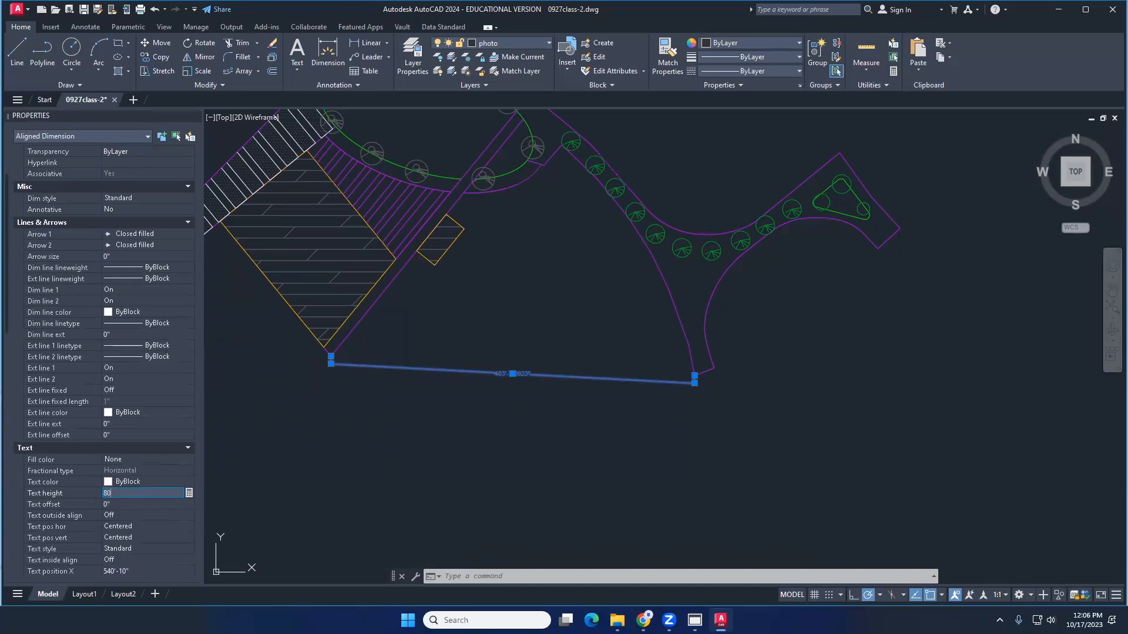
{"action": "type", "text": "80"}
{"action": "key", "text": "Return"}
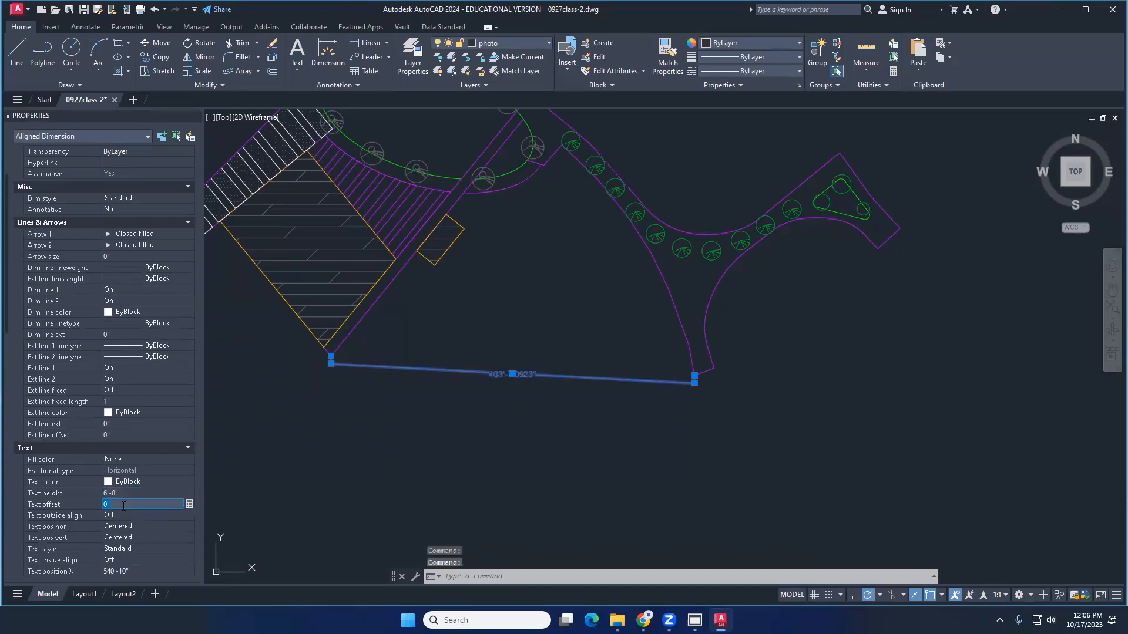
{"action": "left_click", "coordinate": [125, 493]}
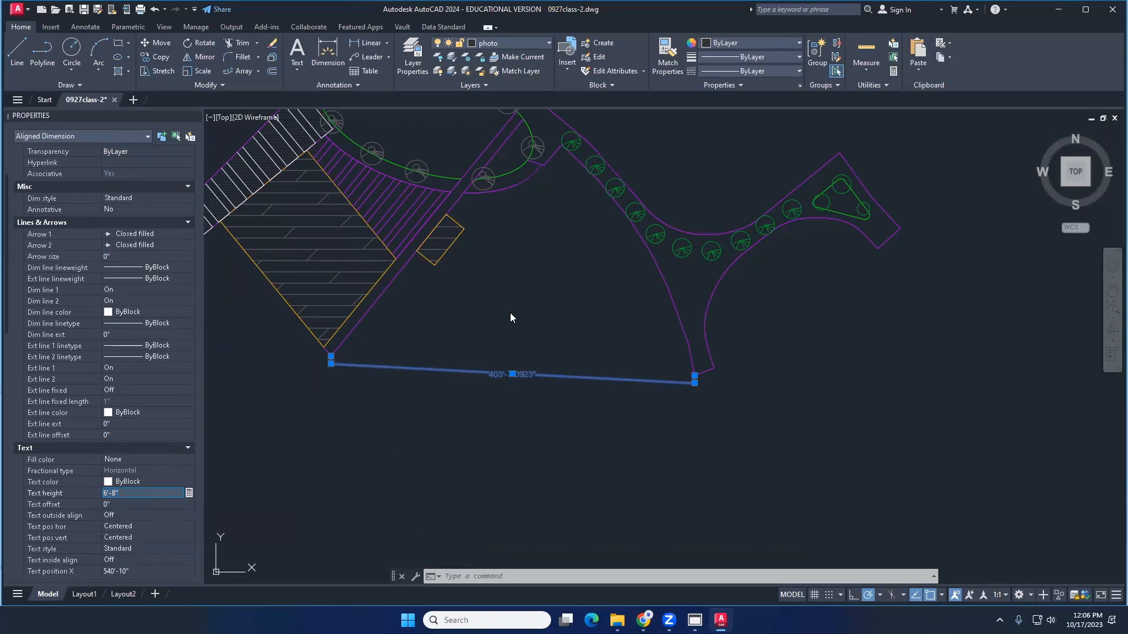
{"action": "key", "text": "Escape"}
Dimension the long outer side of the small hatched rectangle beside the plaza, placing the dimension line just outside it
{"action": "middle_click_drag", "start_coordinate": [511, 297], "coordinate": [534, 340]}
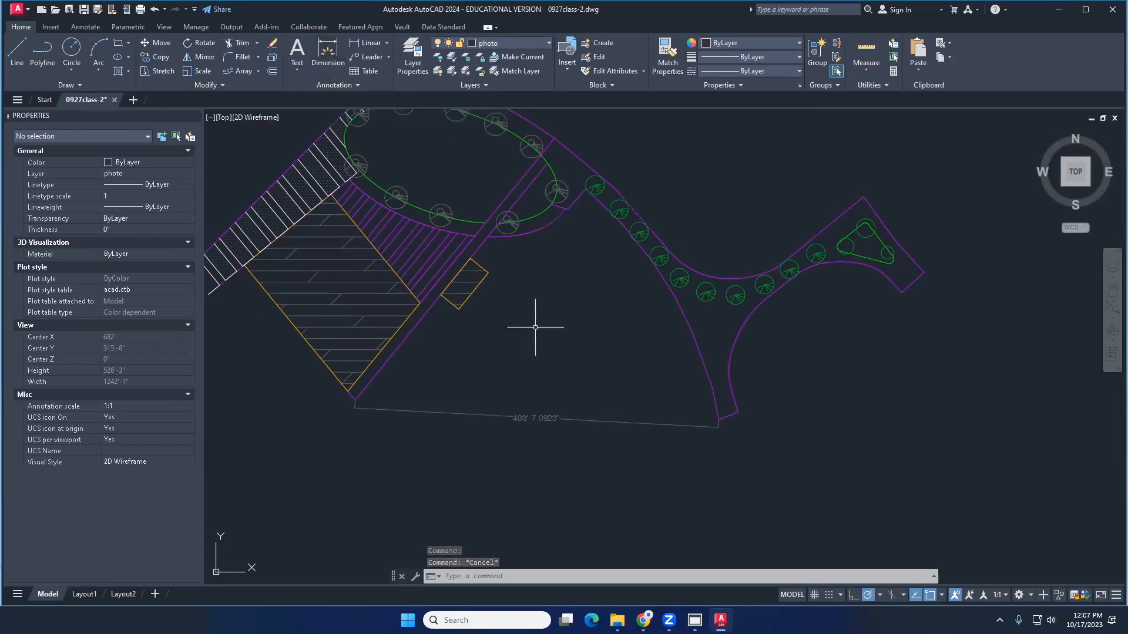
{"action": "left_click", "coordinate": [328, 55]}
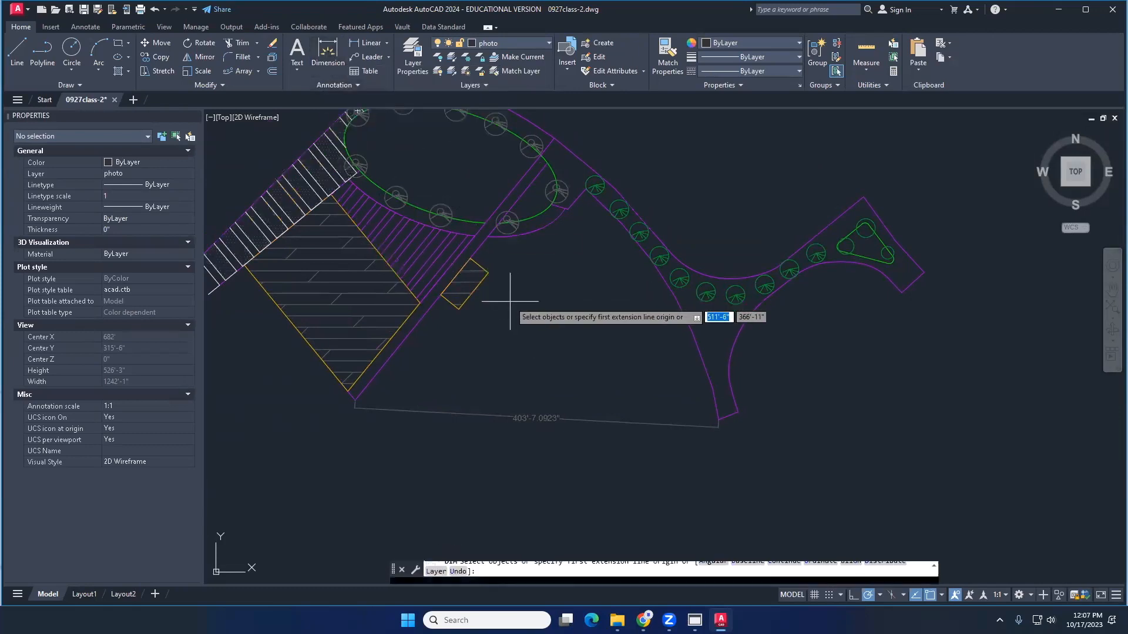
{"action": "left_click", "coordinate": [458, 309]}
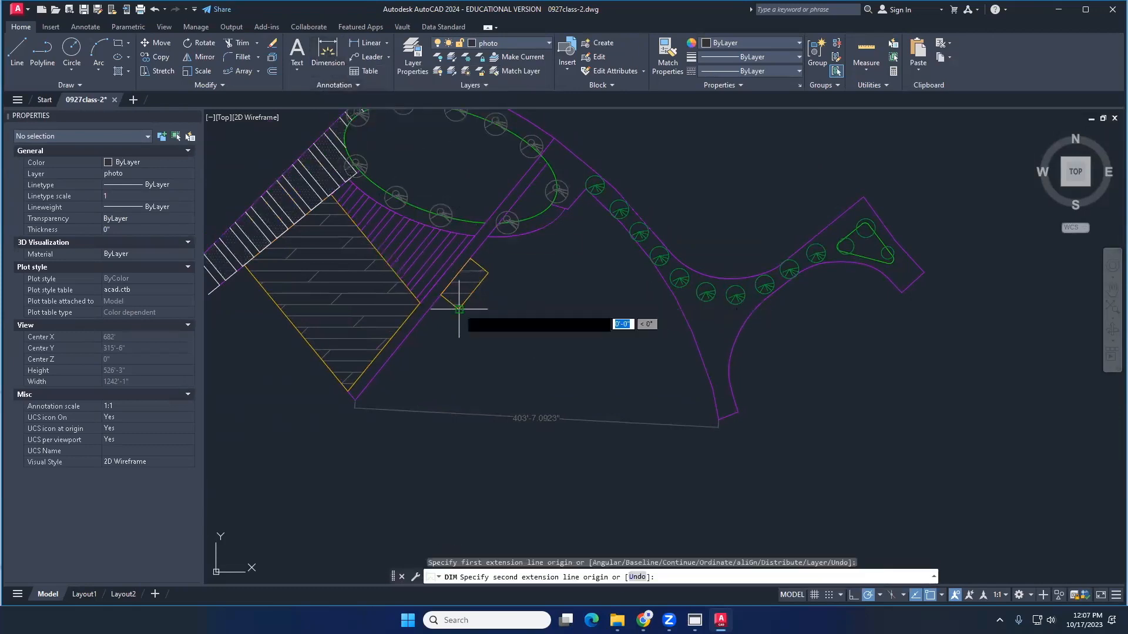
{"action": "left_click", "coordinate": [488, 272]}
{"action": "left_click", "coordinate": [506, 285]}
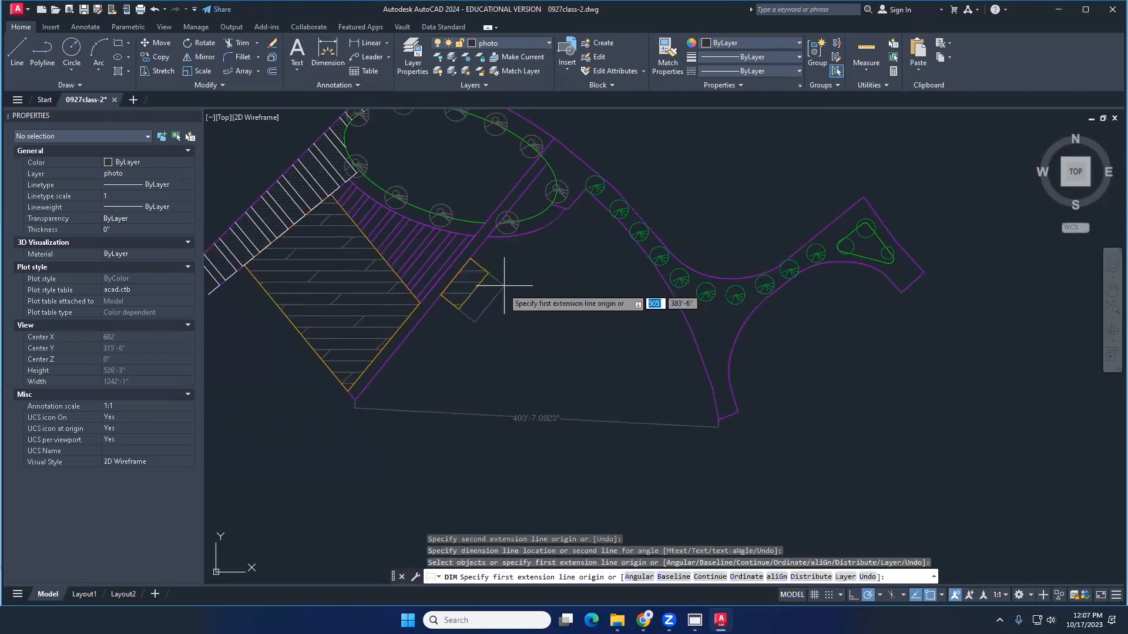
Match the properties of the long dimension below the site onto the small hatched rectangle's dimension
{"action": "scroll", "coordinate": [492, 304], "scroll_direction": "up", "scroll_amount": 2}
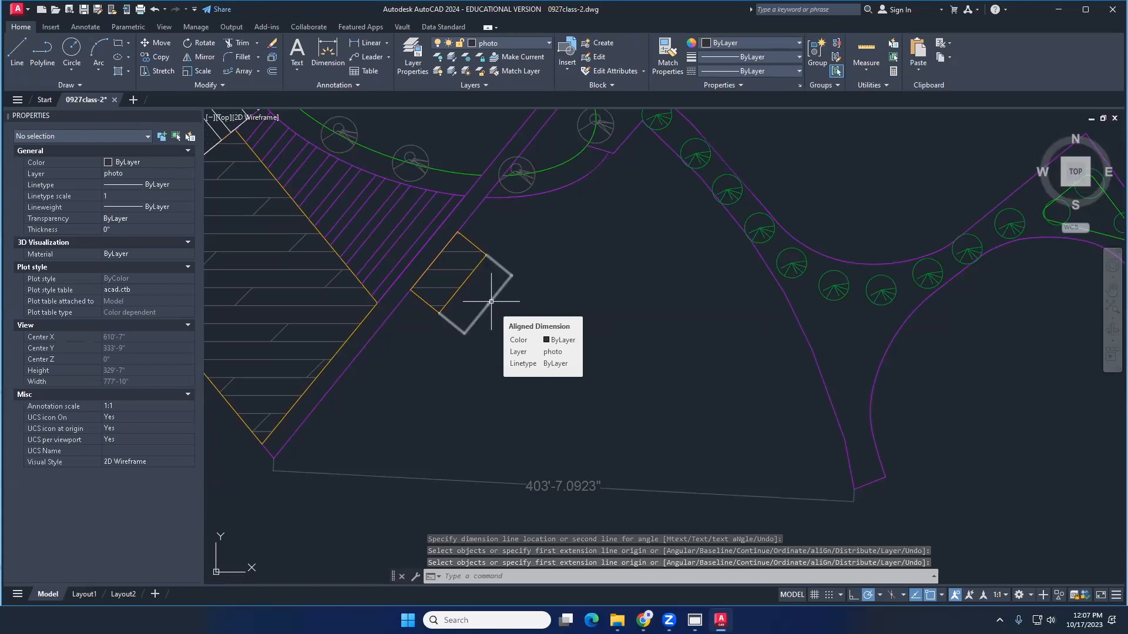
{"action": "middle_click_drag", "start_coordinate": [518, 371], "coordinate": [486, 339]}
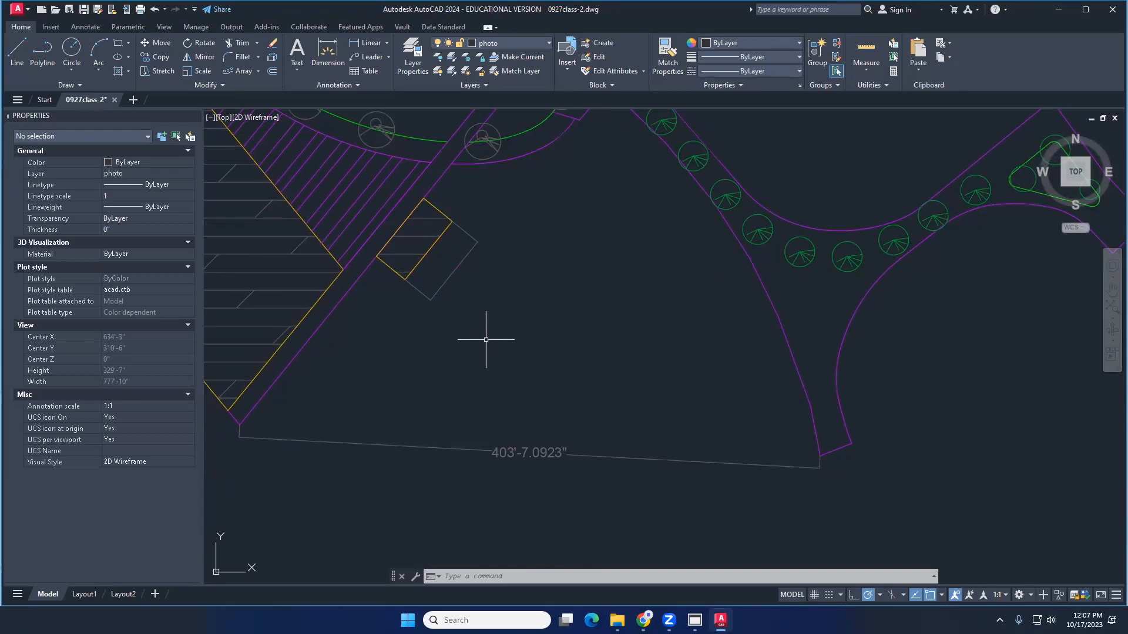
{"action": "left_click", "coordinate": [666, 59]}
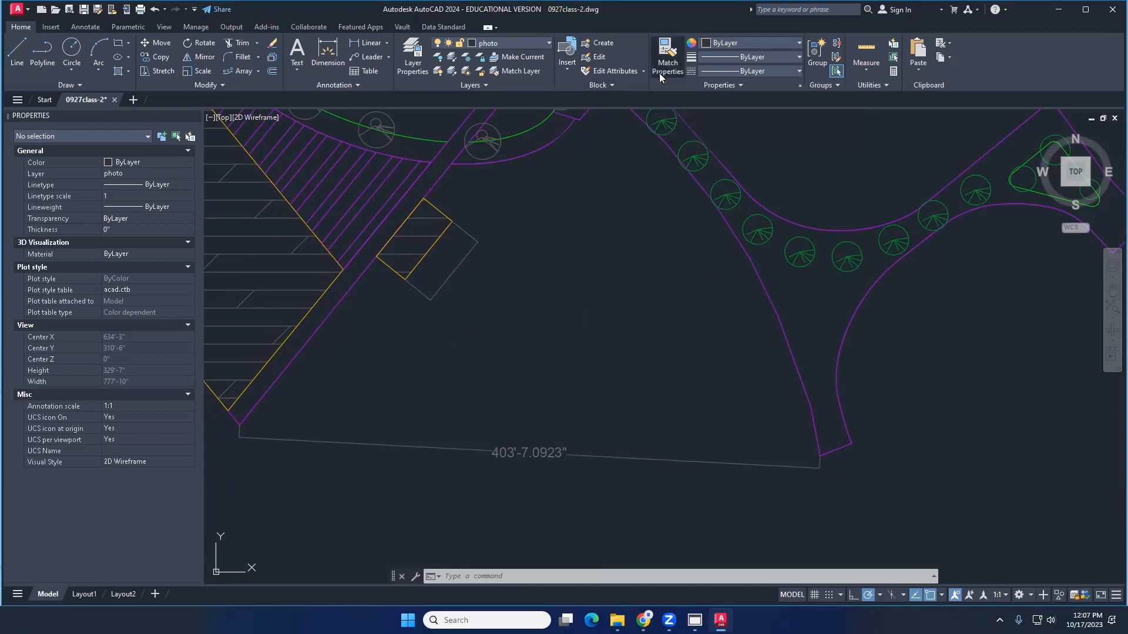
{"action": "left_click", "coordinate": [527, 450]}
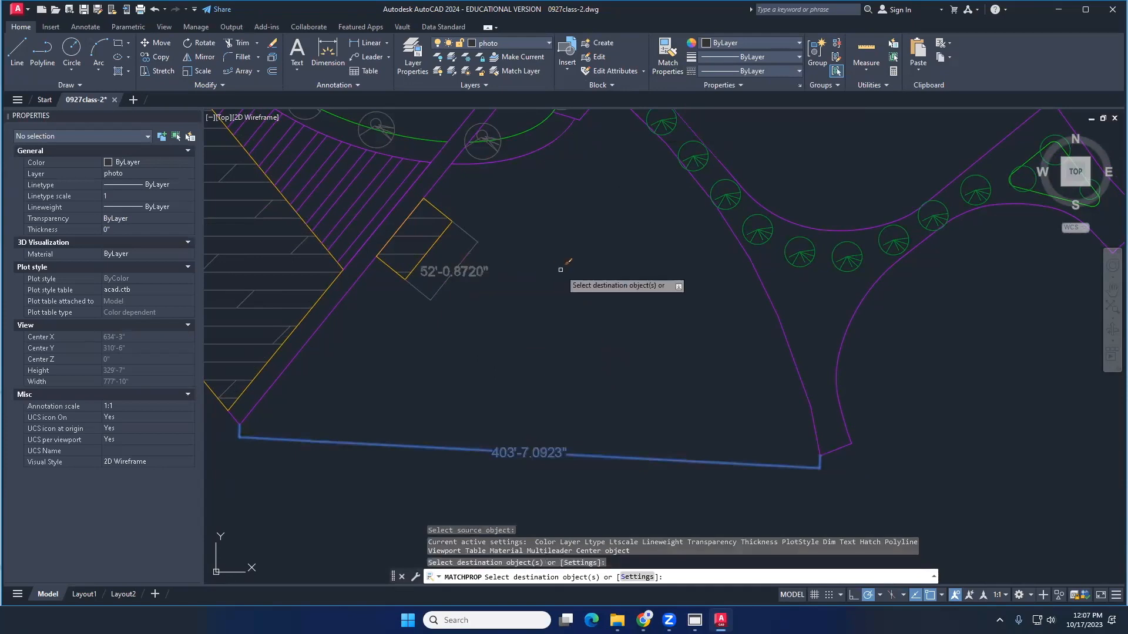
{"action": "key", "text": "Escape"}
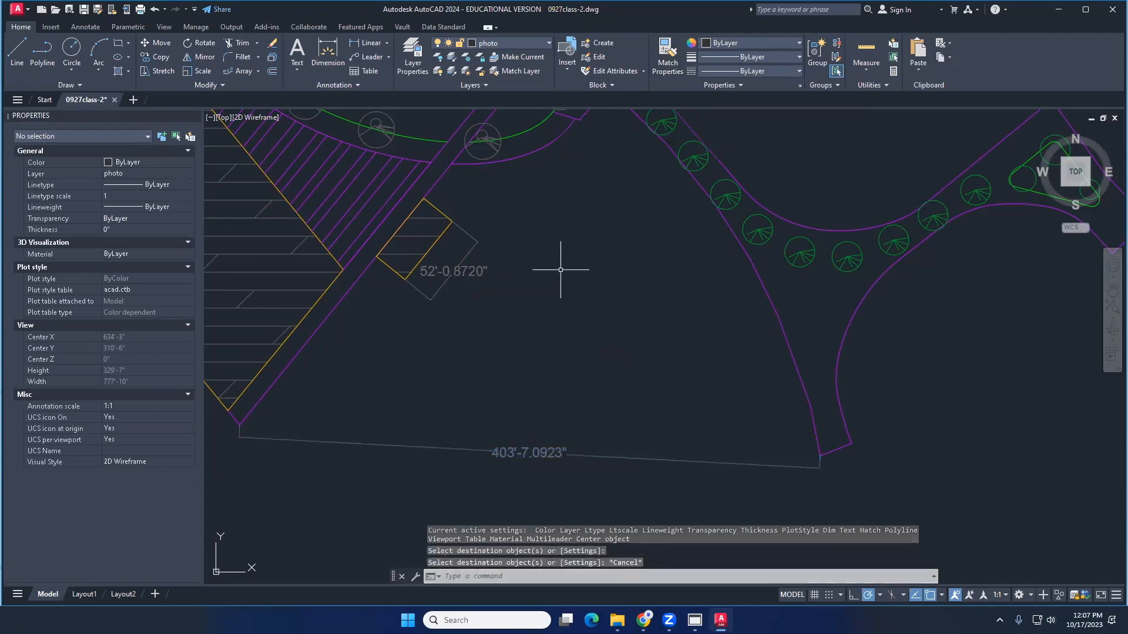
Move the small hatched rectangle's dimension and the long dimension below the site to layer 0, then deselect them
{"action": "scroll", "coordinate": [538, 282], "scroll_direction": "down", "scroll_amount": 5}
{"action": "scroll", "coordinate": [546, 284], "scroll_direction": "up", "scroll_amount": 3}
{"action": "middle_click_drag", "start_coordinate": [541, 283], "coordinate": [540, 316]}
{"action": "left_click", "coordinate": [511, 283]}
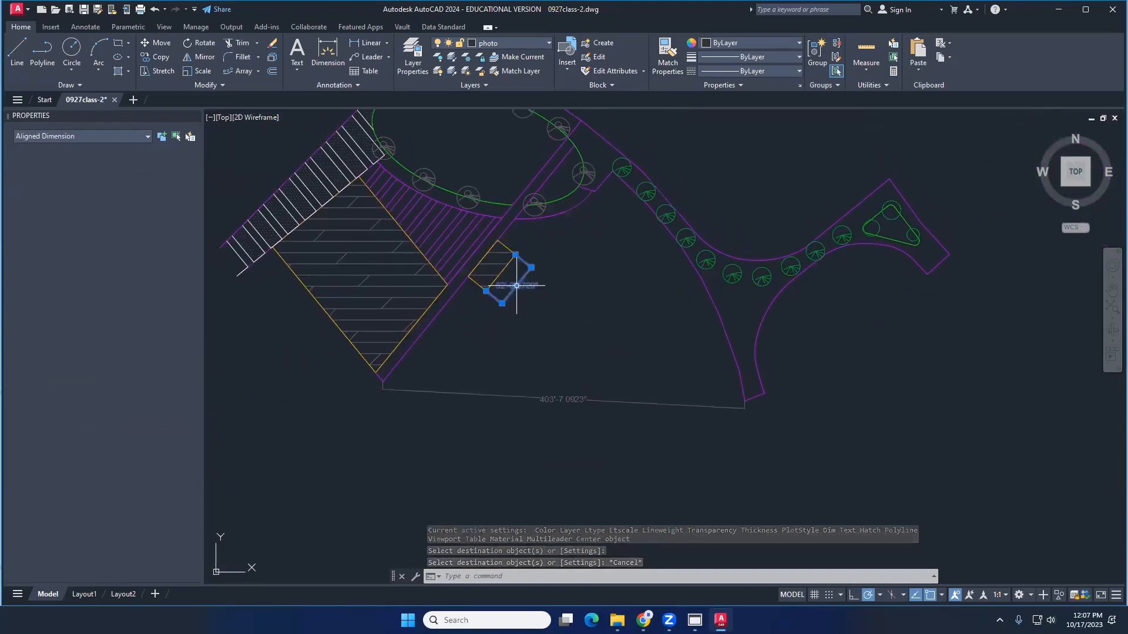
{"action": "left_click", "coordinate": [571, 399]}
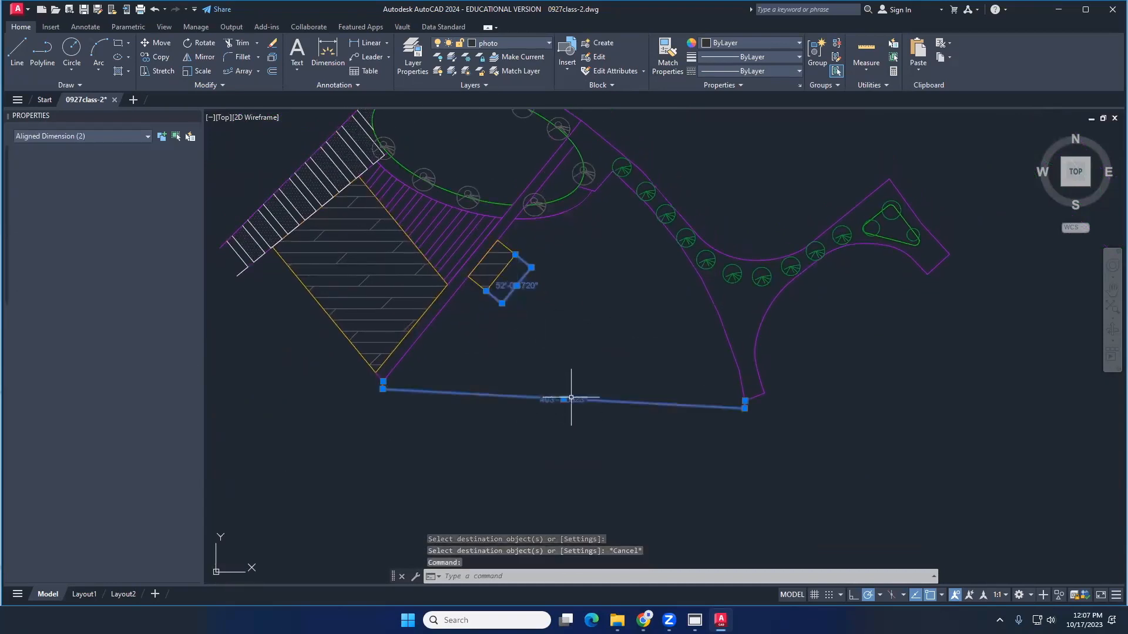
{"action": "left_click", "coordinate": [508, 42]}
{"action": "left_click", "coordinate": [500, 55]}
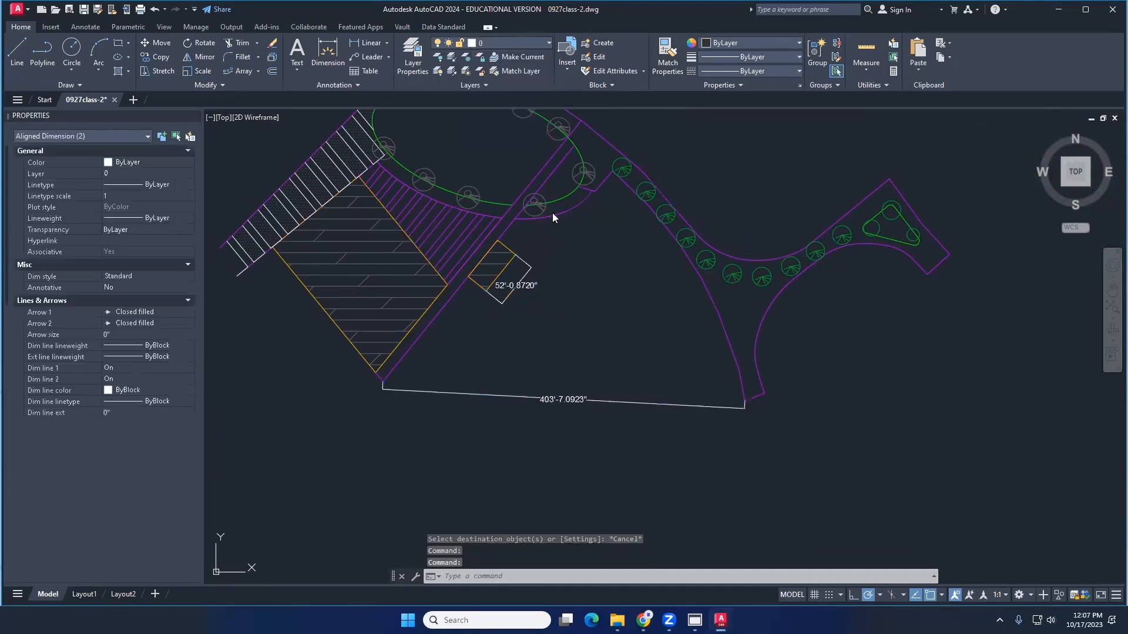
{"action": "middle_click_drag", "start_coordinate": [571, 244], "coordinate": [594, 273]}
{"action": "key", "text": "Escape"}
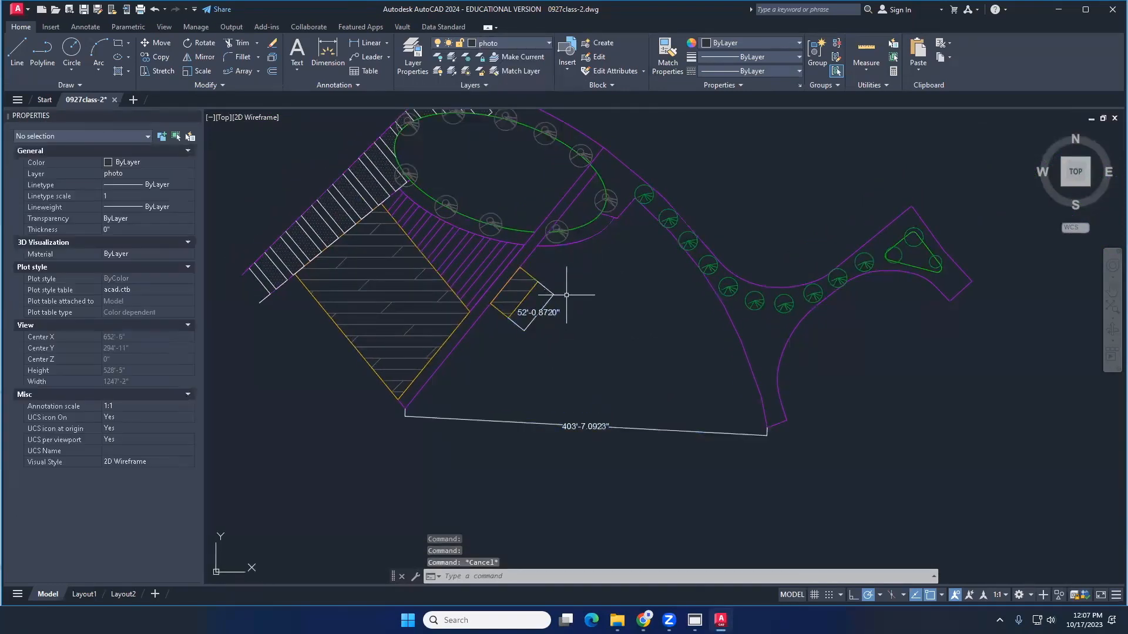
{"action": "left_click", "coordinate": [327, 53]}
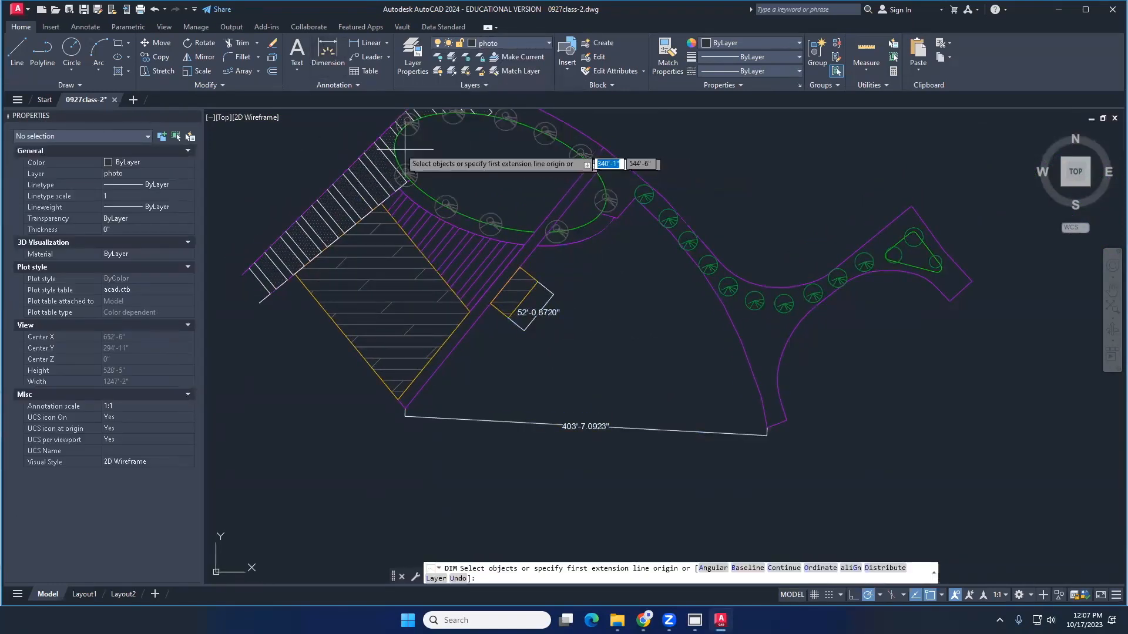
{"action": "left_click", "coordinate": [501, 172]}
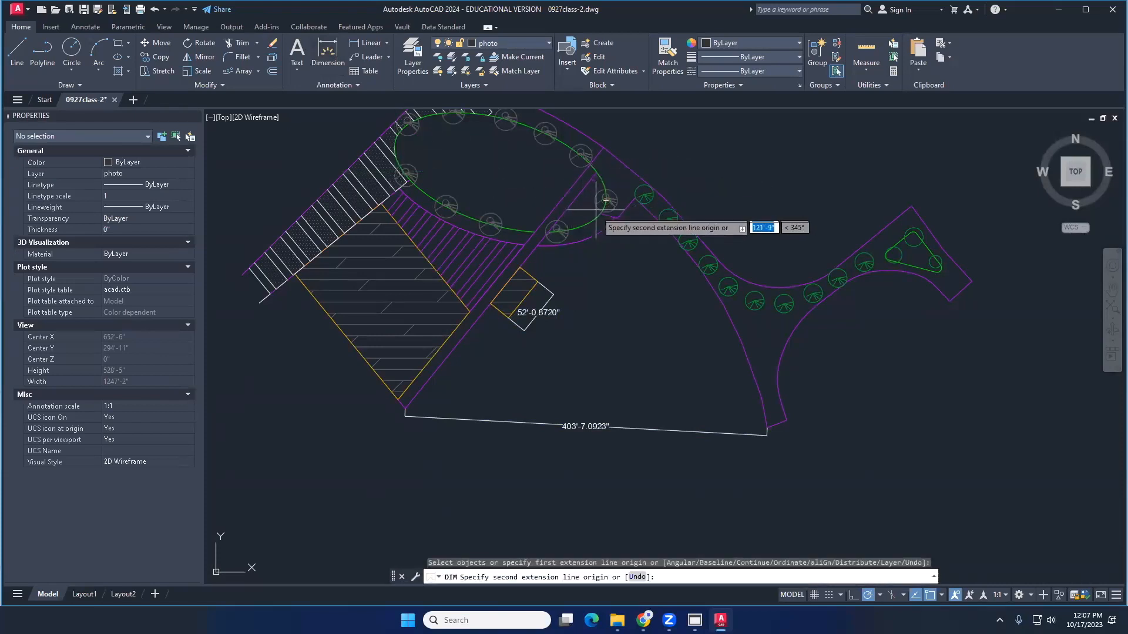
{"action": "key", "text": "Escape"}
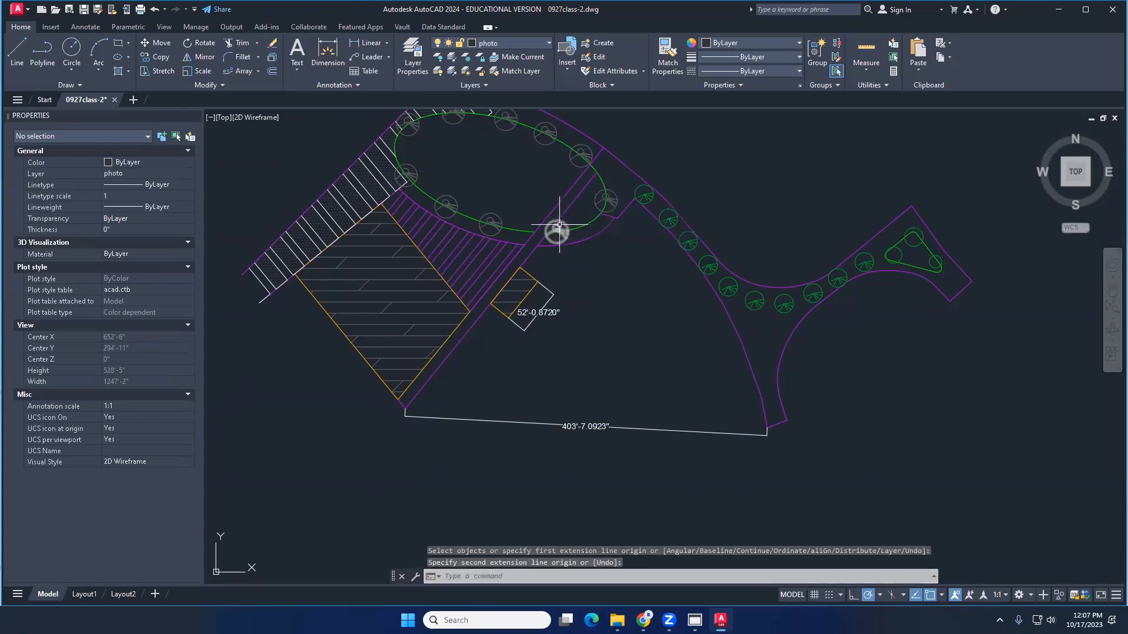
Dimension the oval lawn's long axis from end to end, placing the dimension line inside the oval
{"action": "scroll", "coordinate": [497, 245], "scroll_direction": "down", "scroll_amount": 2}
{"action": "scroll", "coordinate": [479, 232], "scroll_direction": "up", "scroll_amount": 5}
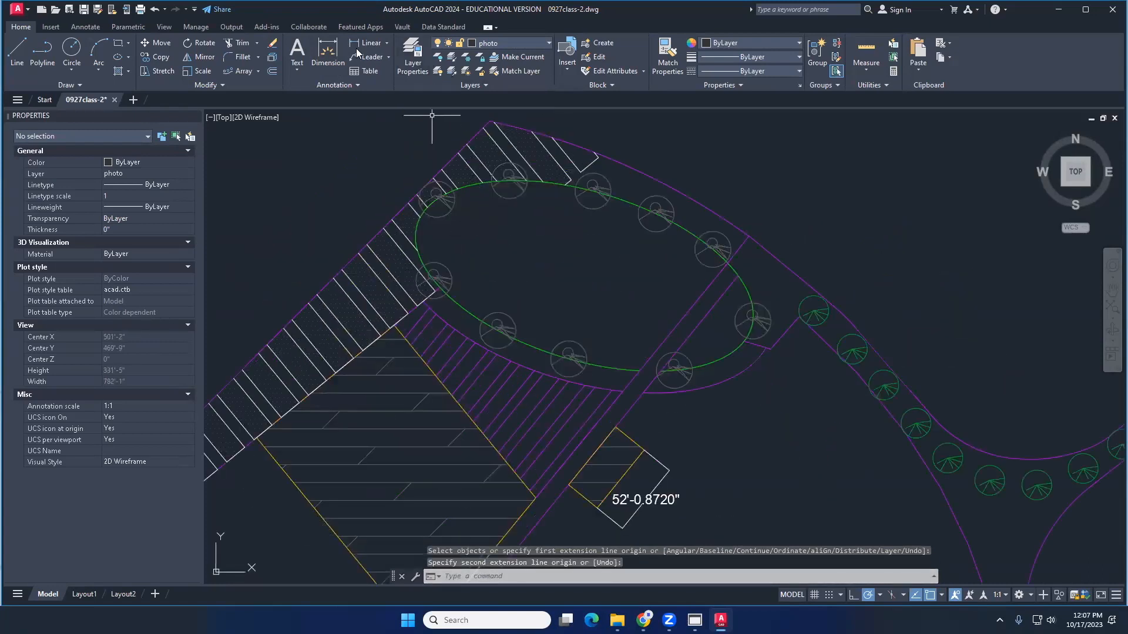
{"action": "left_click", "coordinate": [328, 54]}
{"action": "scroll", "coordinate": [423, 222], "scroll_direction": "up", "scroll_amount": 3}
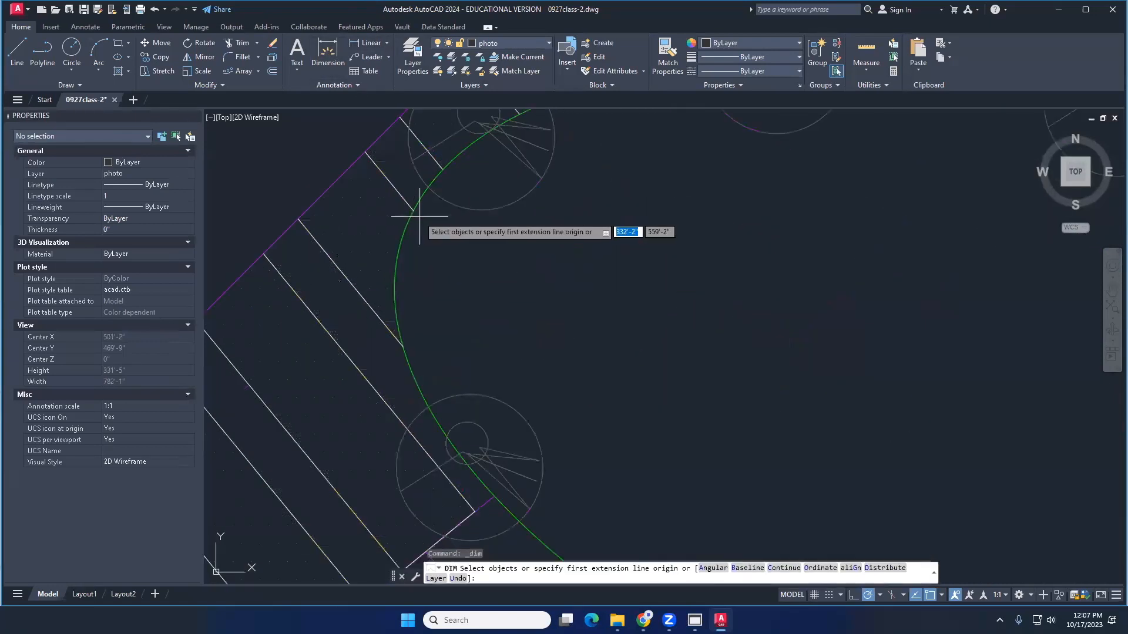
{"action": "left_click", "coordinate": [405, 222]}
{"action": "scroll", "coordinate": [592, 322], "scroll_direction": "down", "scroll_amount": 2}
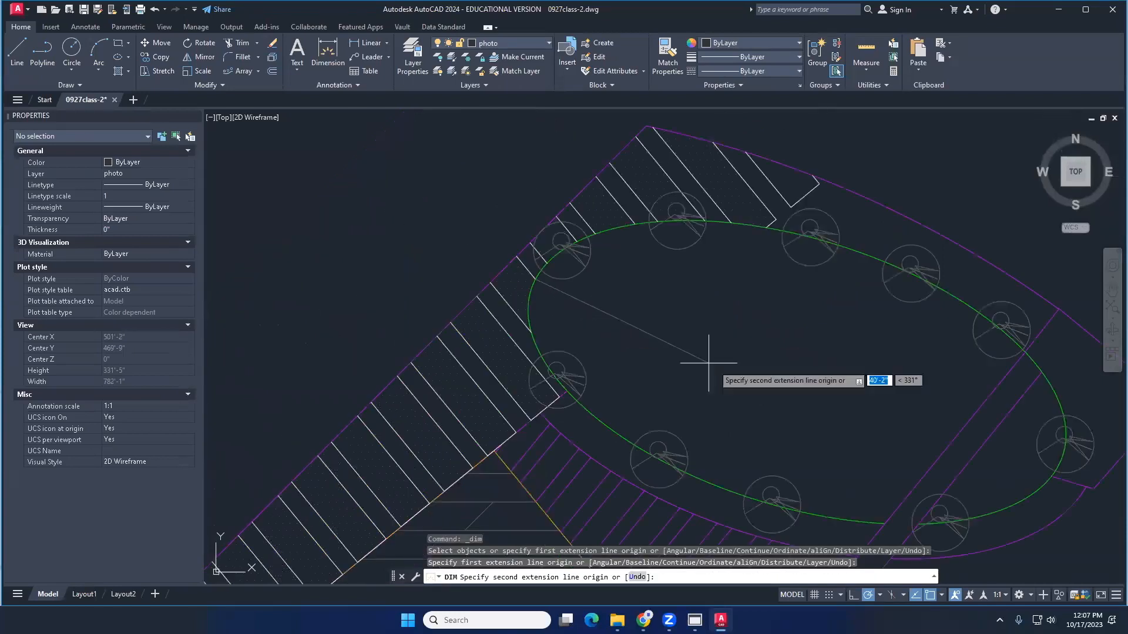
{"action": "middle_click_drag", "start_coordinate": [848, 405], "coordinate": [604, 296]}
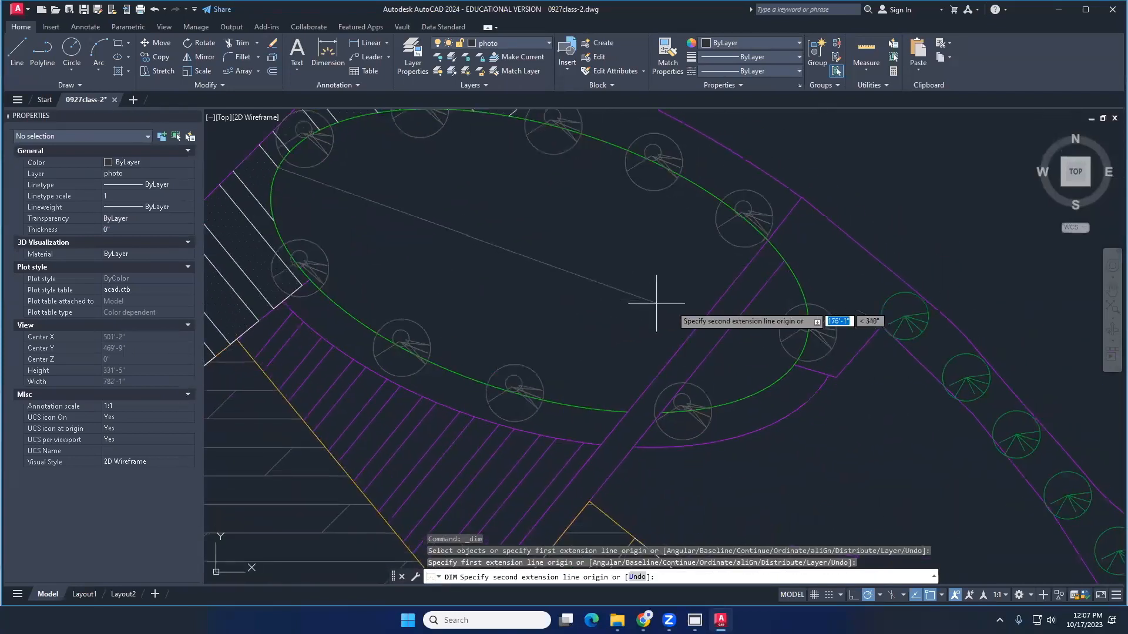
{"action": "left_click", "coordinate": [786, 351]}
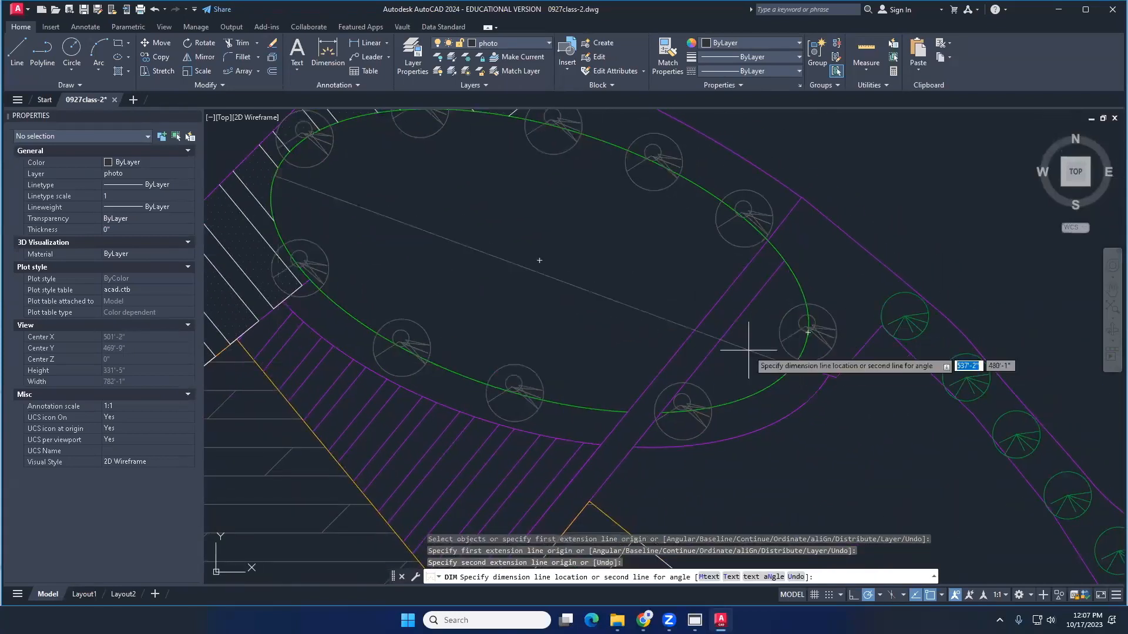
{"action": "left_click", "coordinate": [596, 274]}
{"action": "key", "text": "Return"}
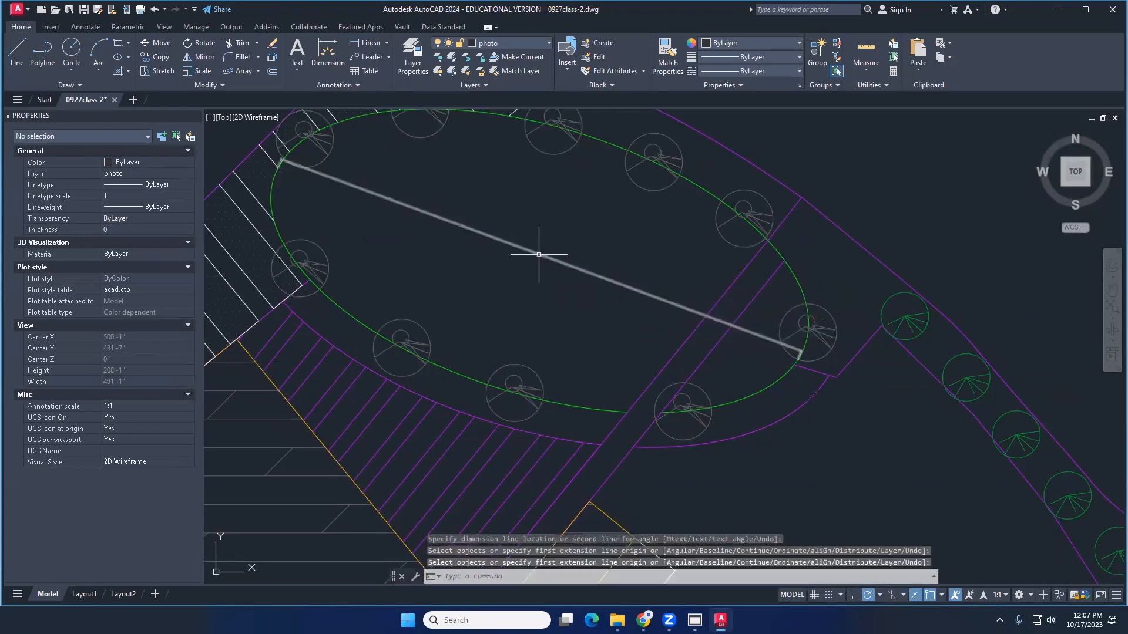
Match the properties of the long dimension below the site onto the oval lawn's dimension
{"action": "scroll", "coordinate": [531, 270], "scroll_direction": "down", "scroll_amount": 4}
{"action": "scroll", "coordinate": [496, 223], "scroll_direction": "up", "scroll_amount": 1}
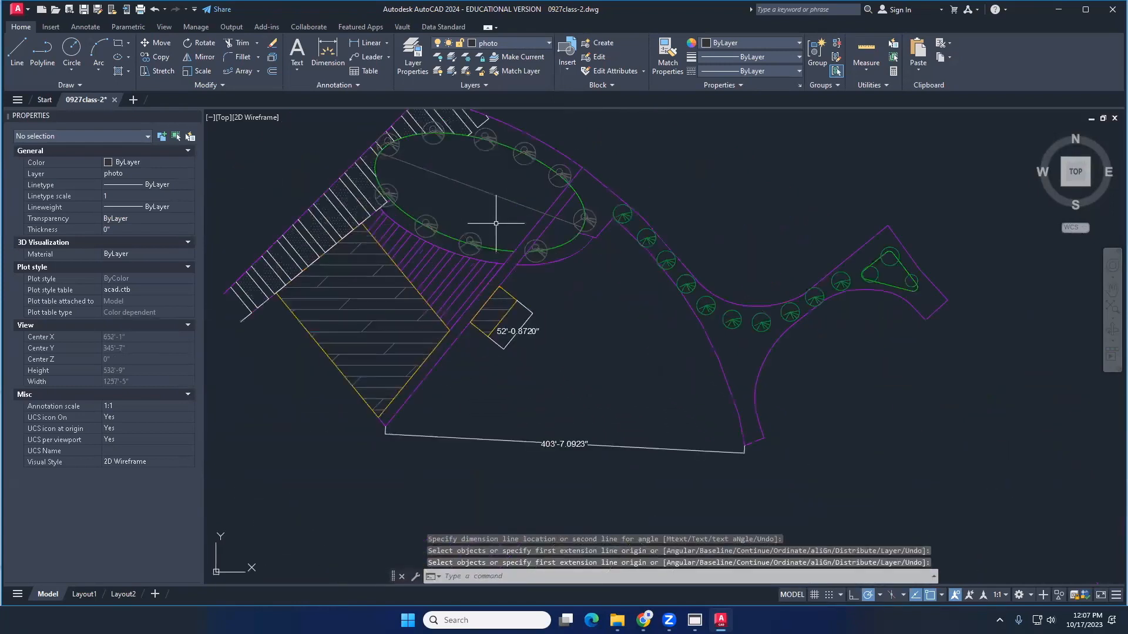
{"action": "left_click", "coordinate": [667, 56]}
{"action": "left_click", "coordinate": [579, 437]}
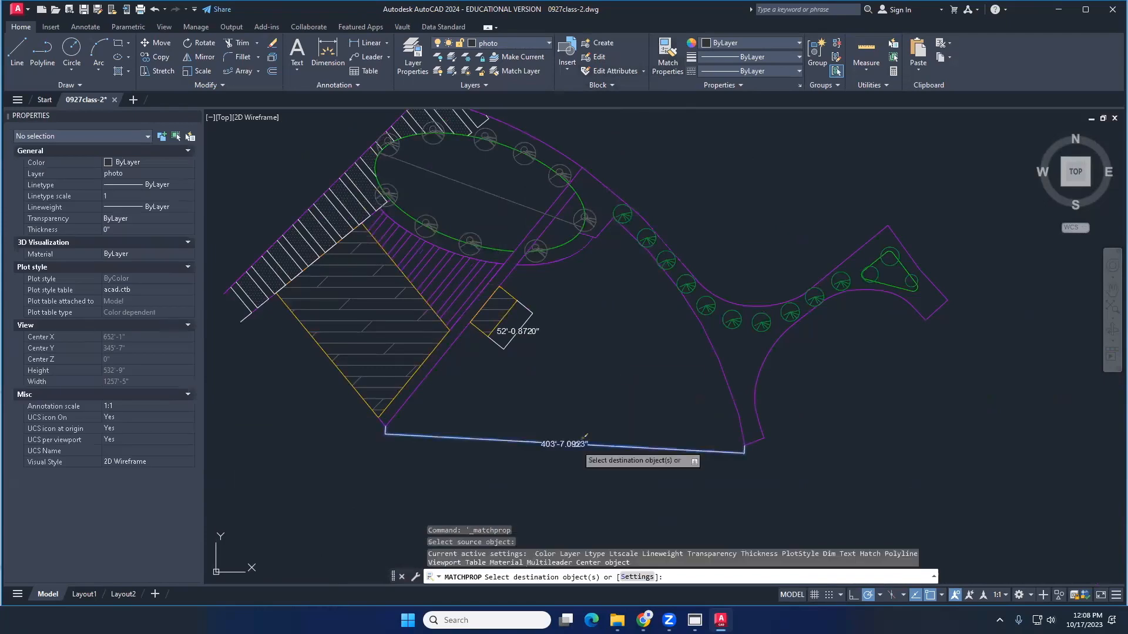
{"action": "left_click", "coordinate": [483, 192]}
{"action": "key", "text": "Escape"}
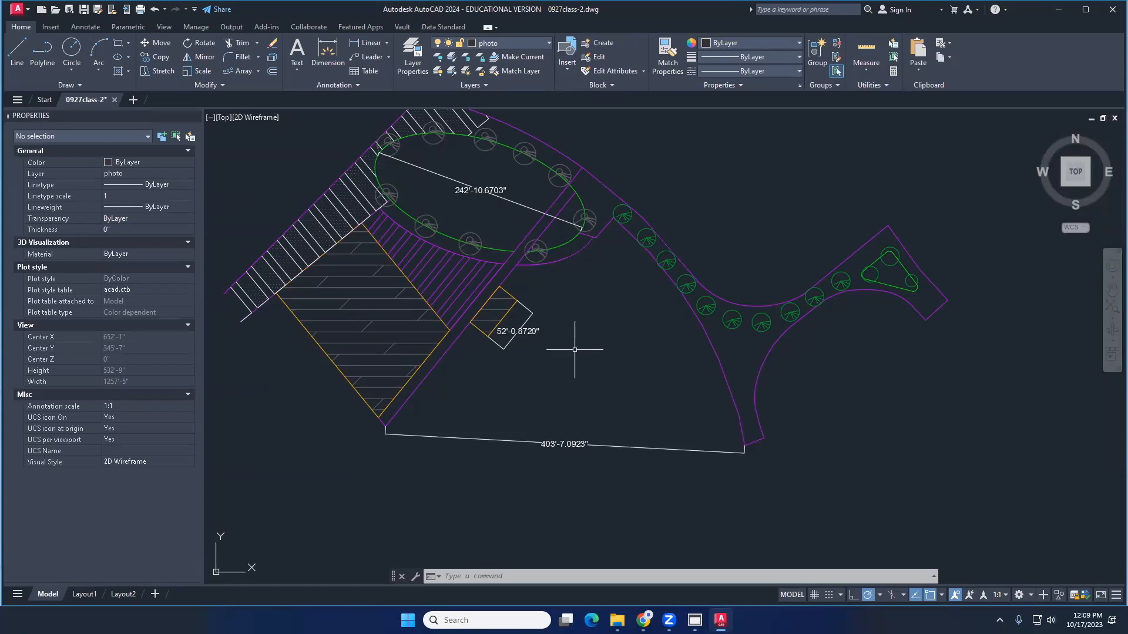
{"action": "left_click", "coordinate": [564, 444]}
{"action": "right_click", "coordinate": [564, 444]}
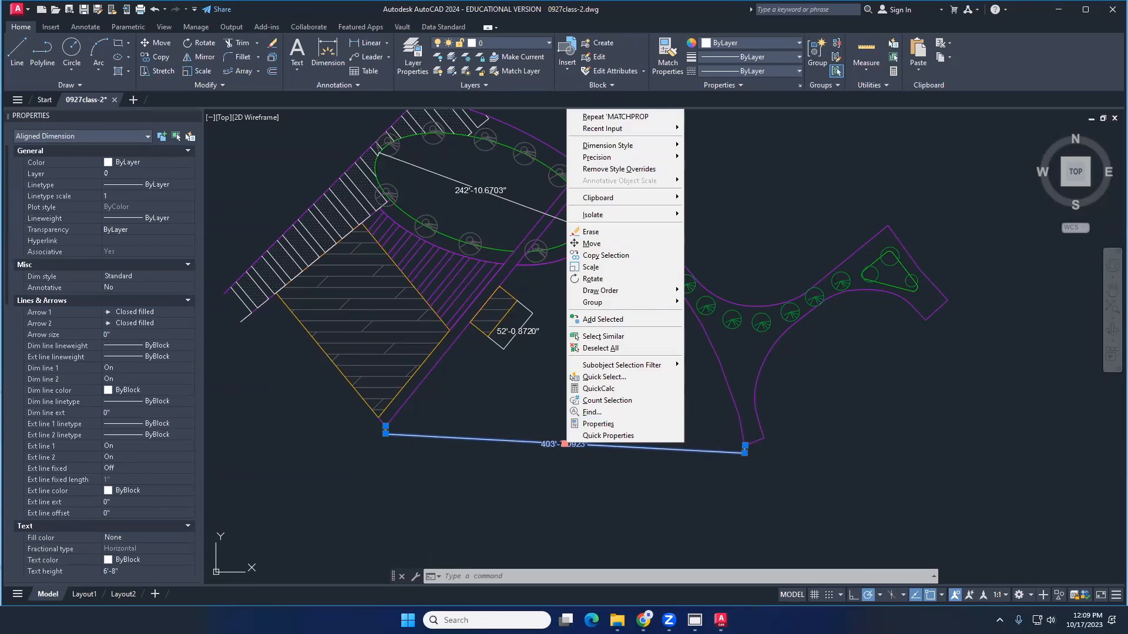
{"action": "left_click", "coordinate": [669, 620]}
{"action": "left_click", "coordinate": [697, 574]}
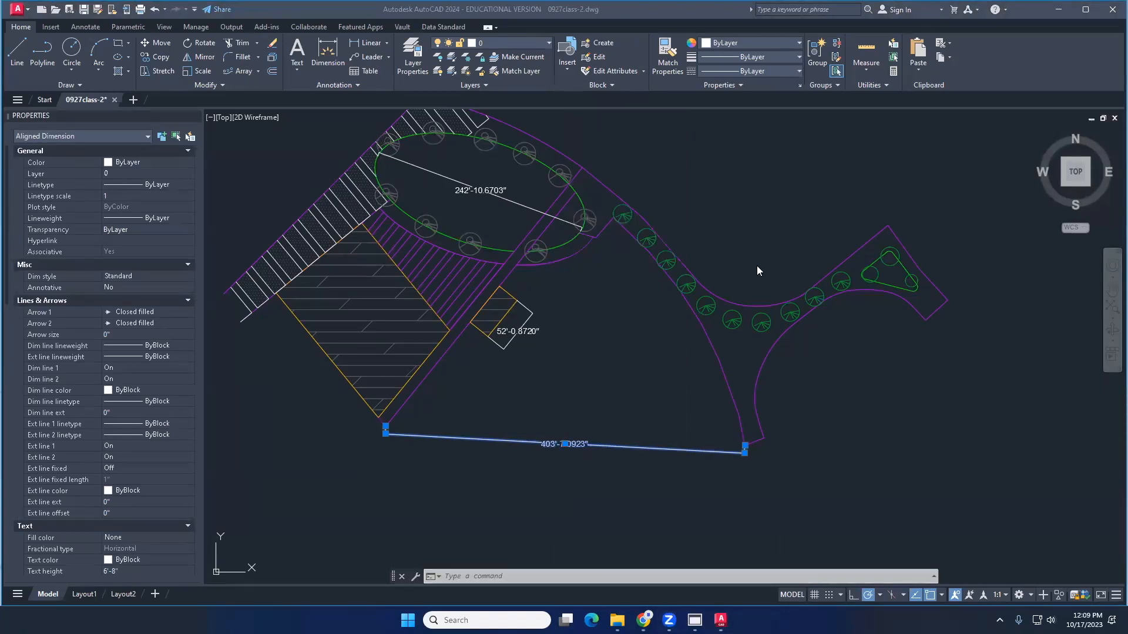
{"action": "left_click", "coordinate": [728, 181]}
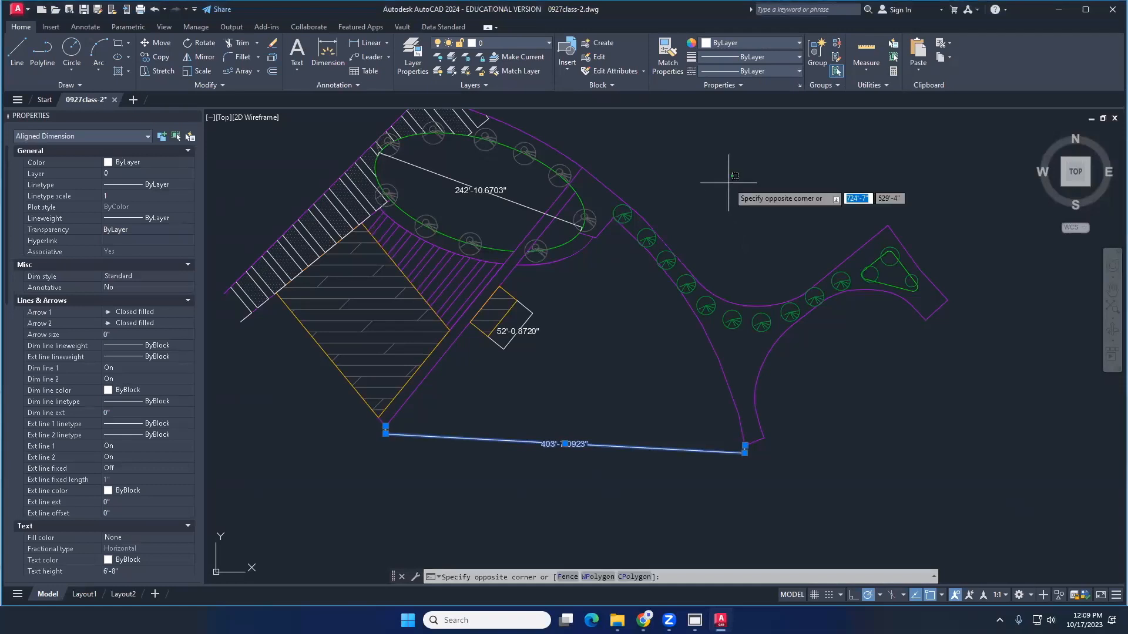
{"action": "key", "text": "Escape"}
{"action": "key", "text": "Escape"}
{"action": "middle_click_drag", "start_coordinate": [729, 183], "coordinate": [733, 240]}
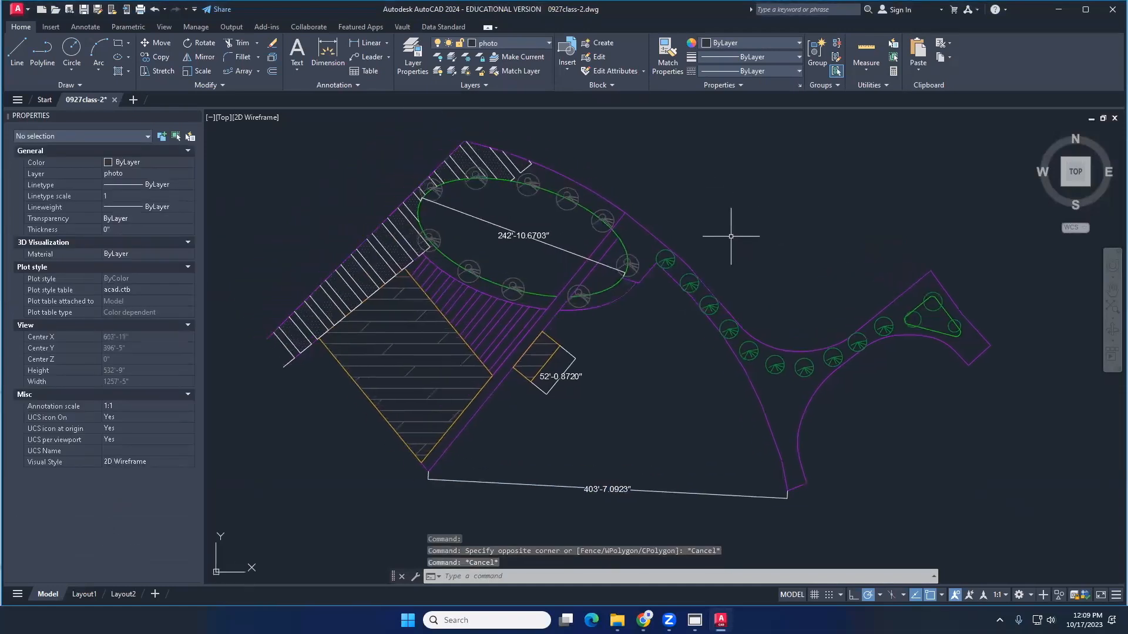
Start a multiline text box between the small hatched rectangle and the long dimension, and assign it to layer 0
{"action": "left_click", "coordinate": [302, 71]}
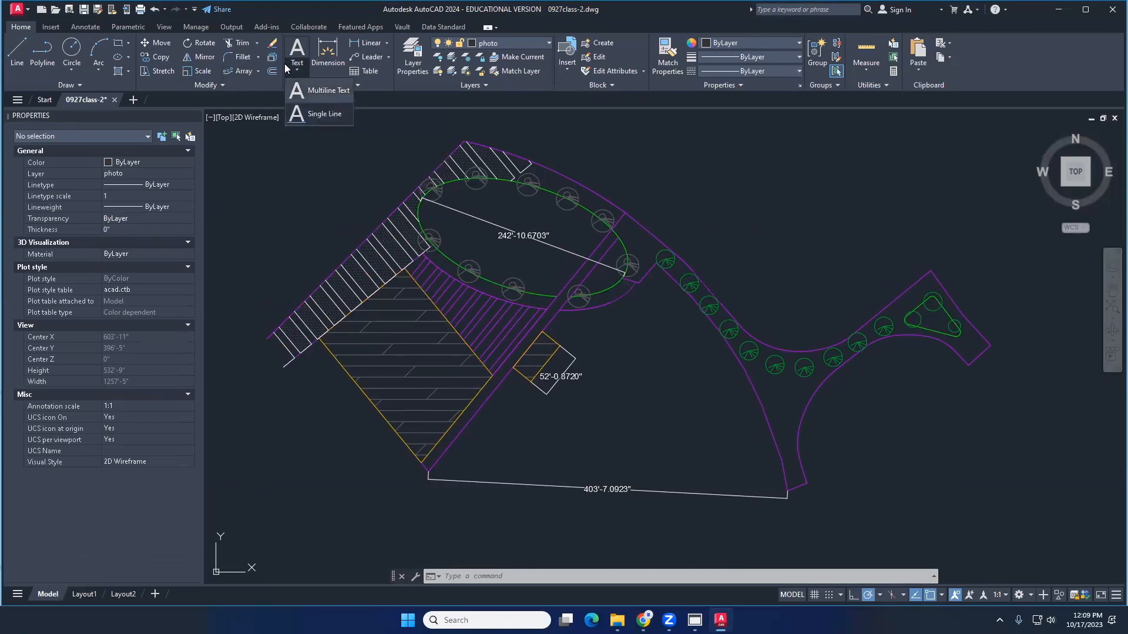
{"action": "left_click", "coordinate": [326, 90]}
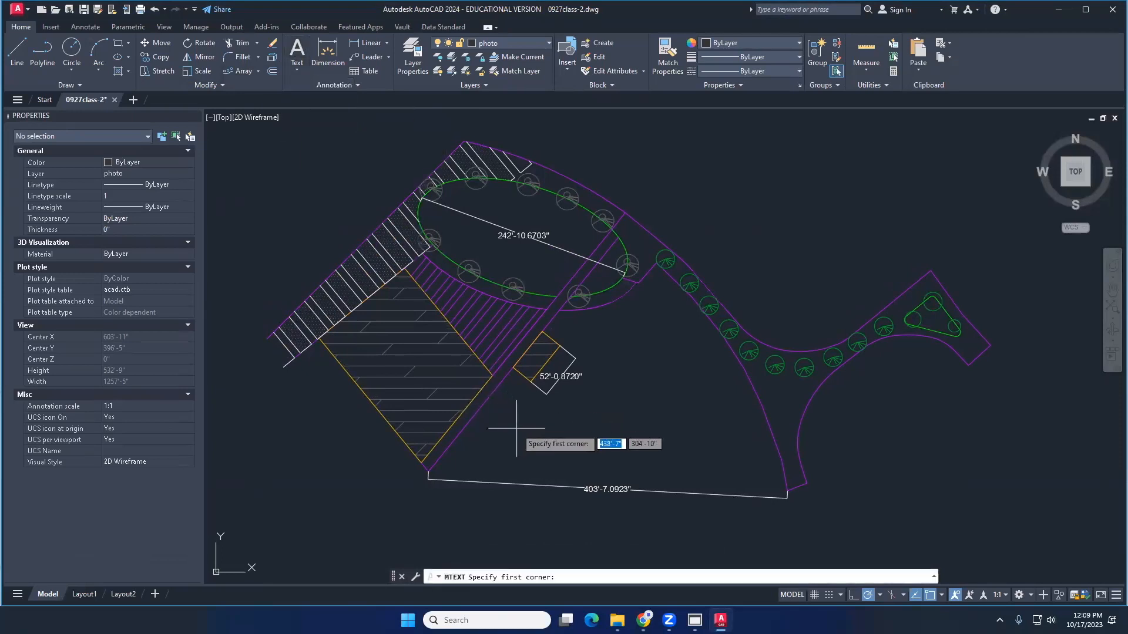
{"action": "left_click", "coordinate": [512, 448]}
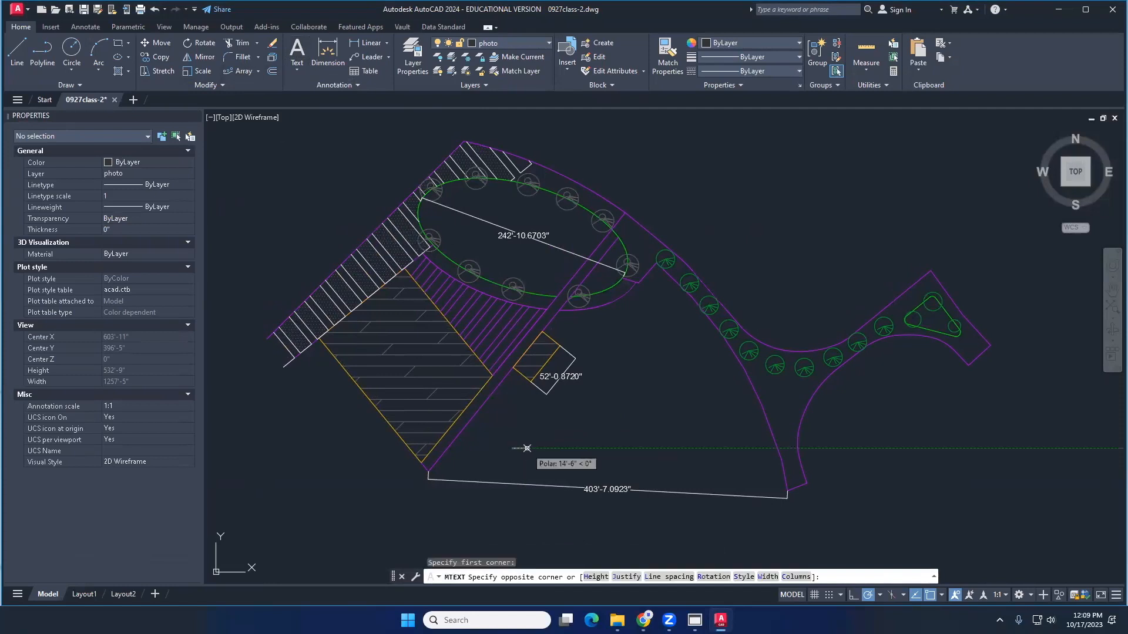
{"action": "left_click", "coordinate": [652, 416]}
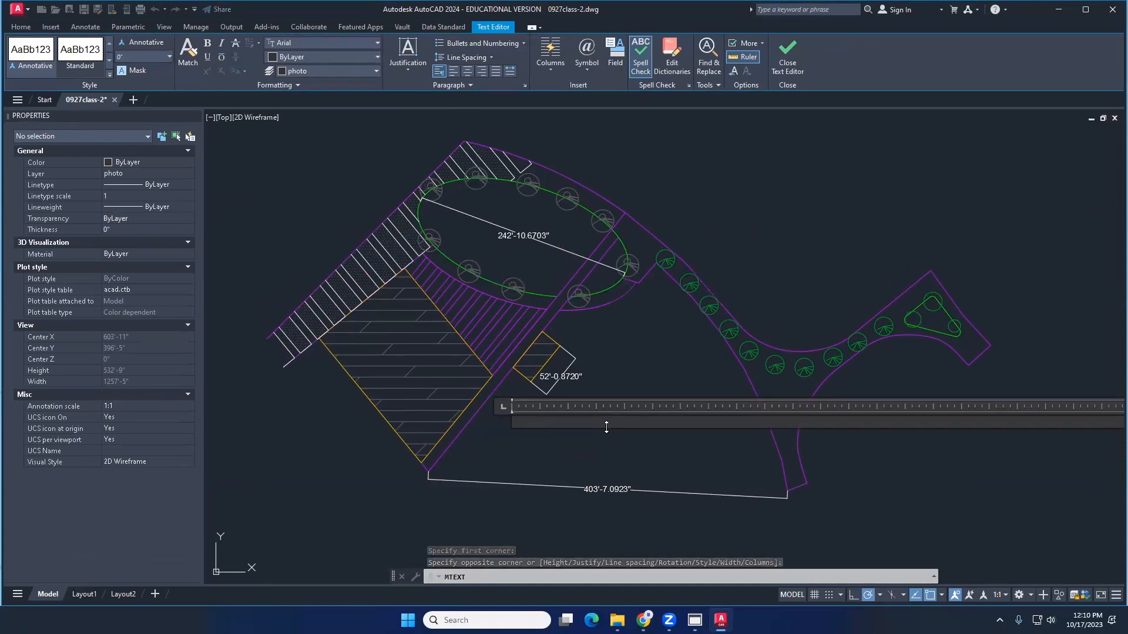
{"action": "scroll", "coordinate": [596, 427], "scroll_direction": "up", "scroll_amount": 4}
{"action": "scroll", "coordinate": [541, 422], "scroll_direction": "up", "scroll_amount": 2}
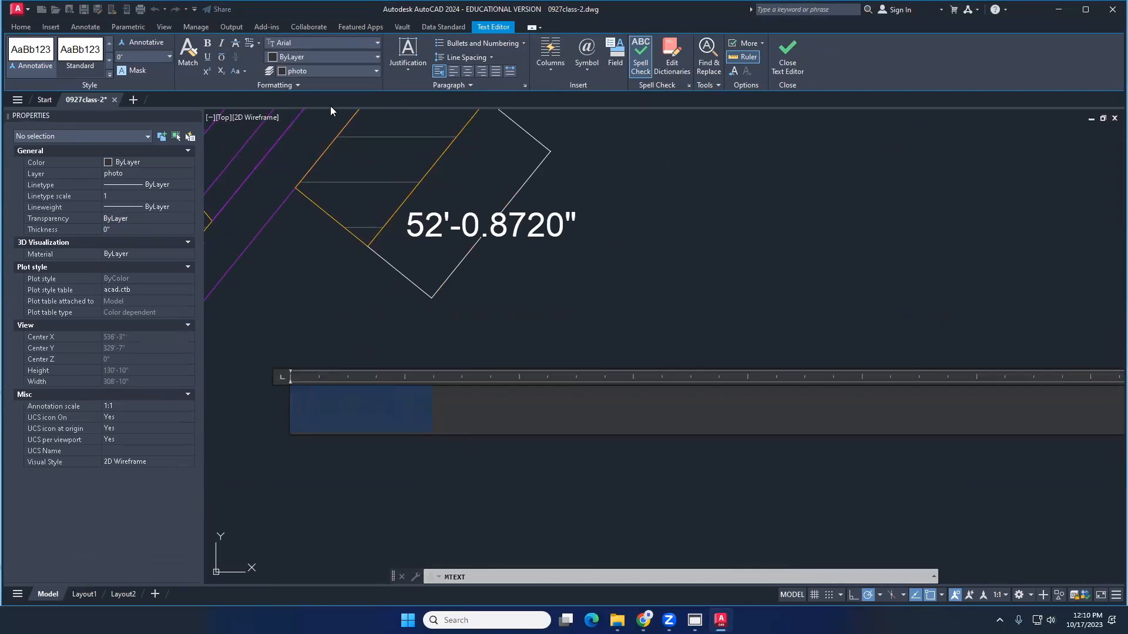
{"action": "left_click", "coordinate": [333, 72]}
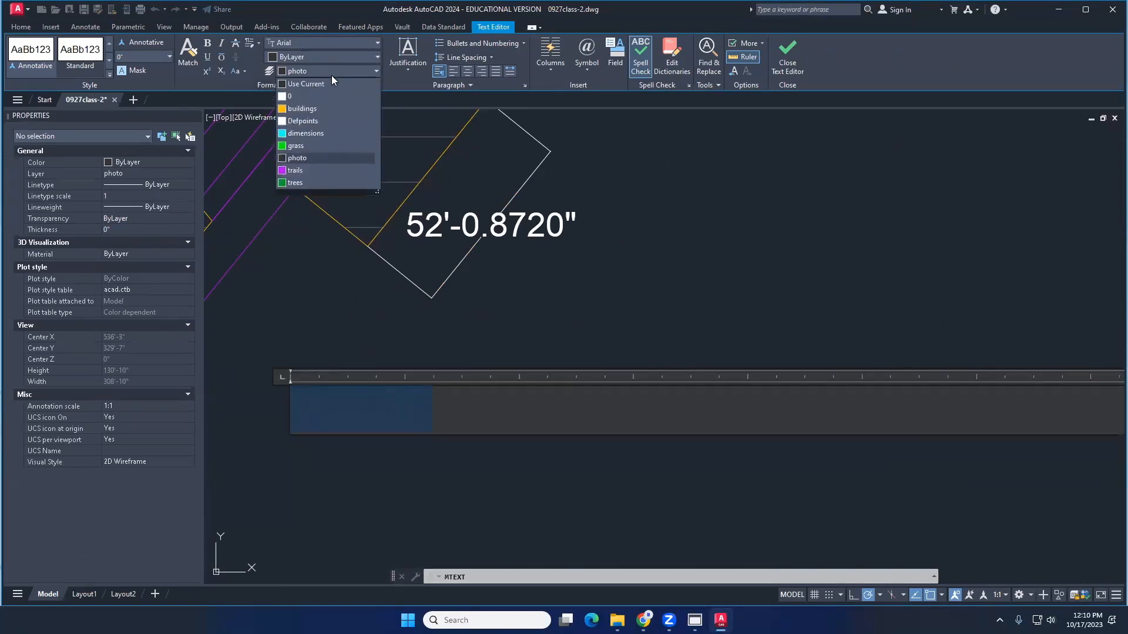
{"action": "left_click", "coordinate": [311, 96]}
Enter "Texas A&M Campus plan for engineering college" as the multiline text and finish editing
{"action": "left_click", "coordinate": [436, 412]}
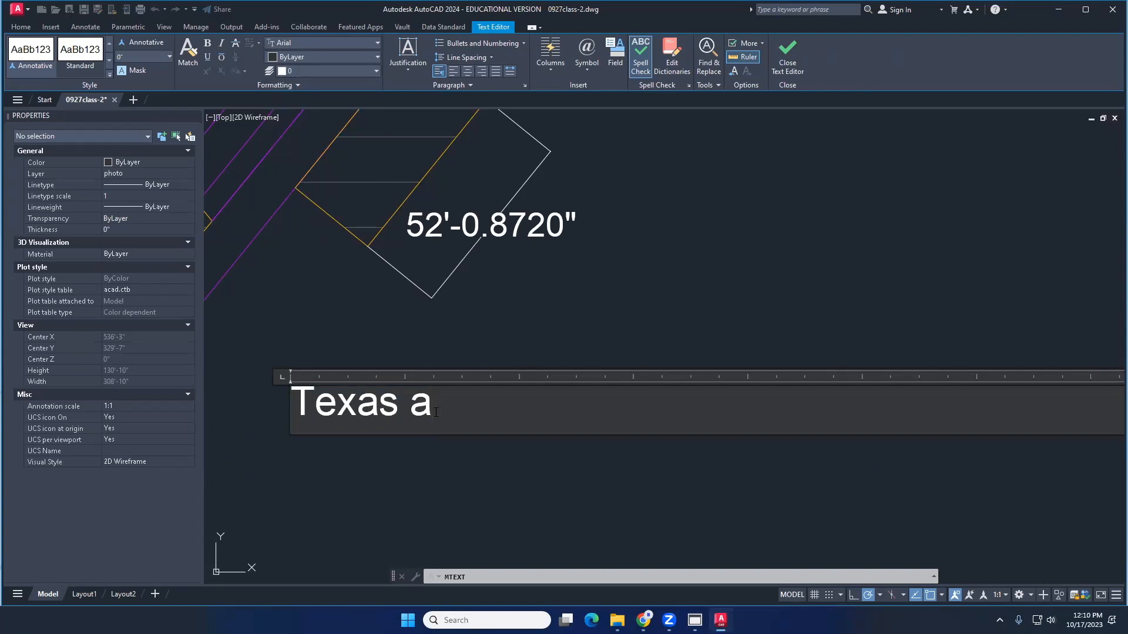
{"action": "type", "text": "A%"}
{"action": "key", "text": "BackSpace"}
{"action": "type", "text": "&M Campus plan"}
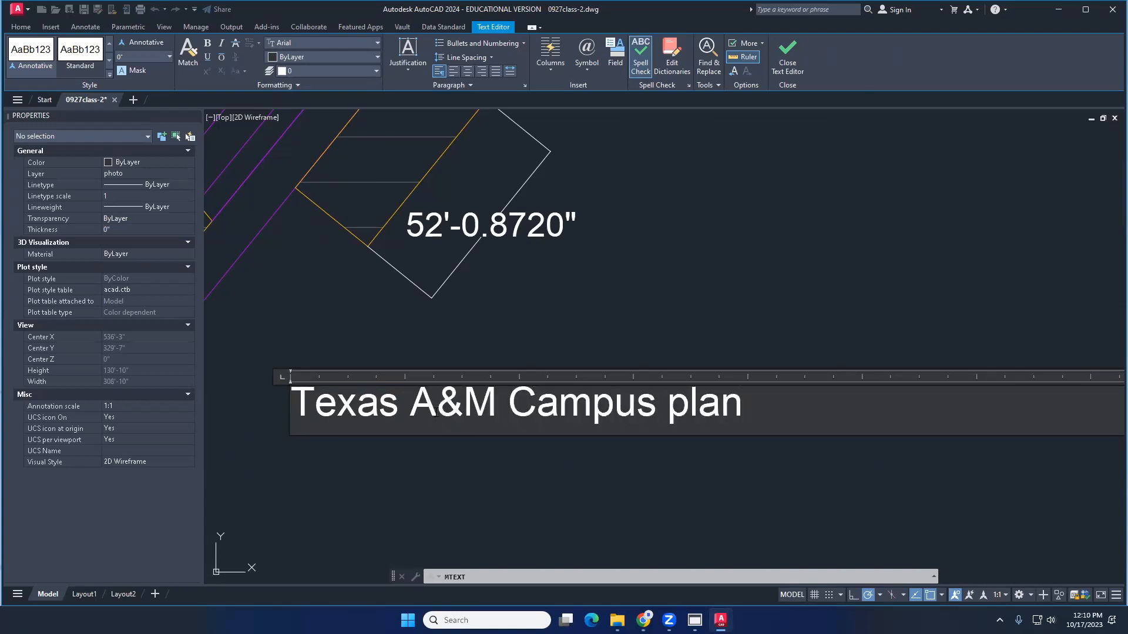
{"action": "type", "text": " for en"}
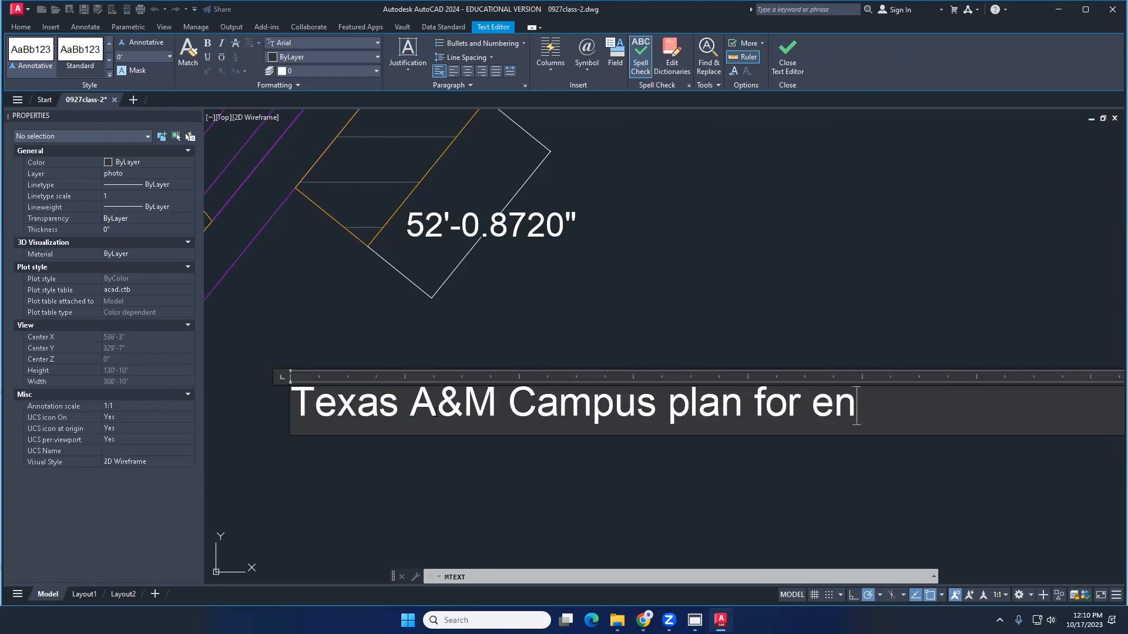
{"action": "type", "text": "gineering"}
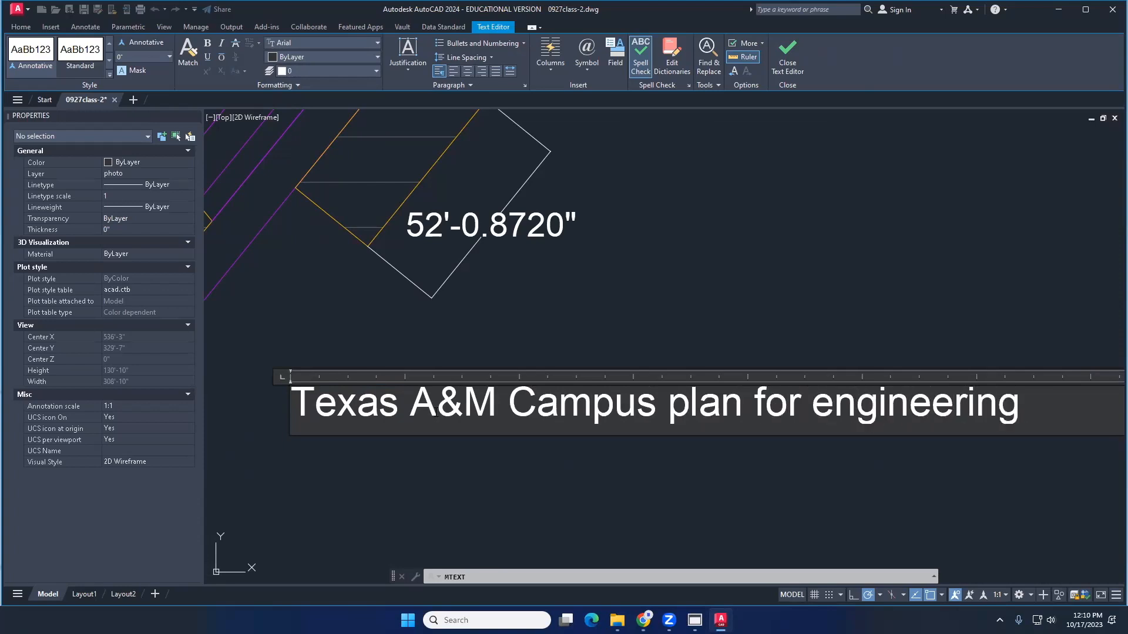
{"action": "type", "text": " college"}
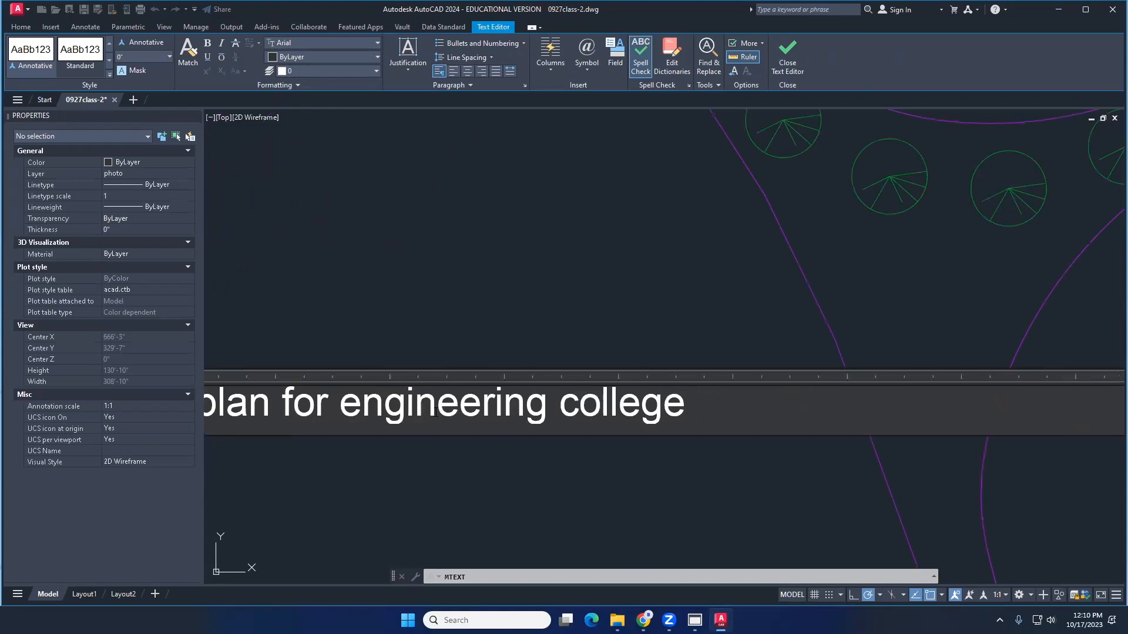
{"action": "left_click", "coordinate": [790, 54]}
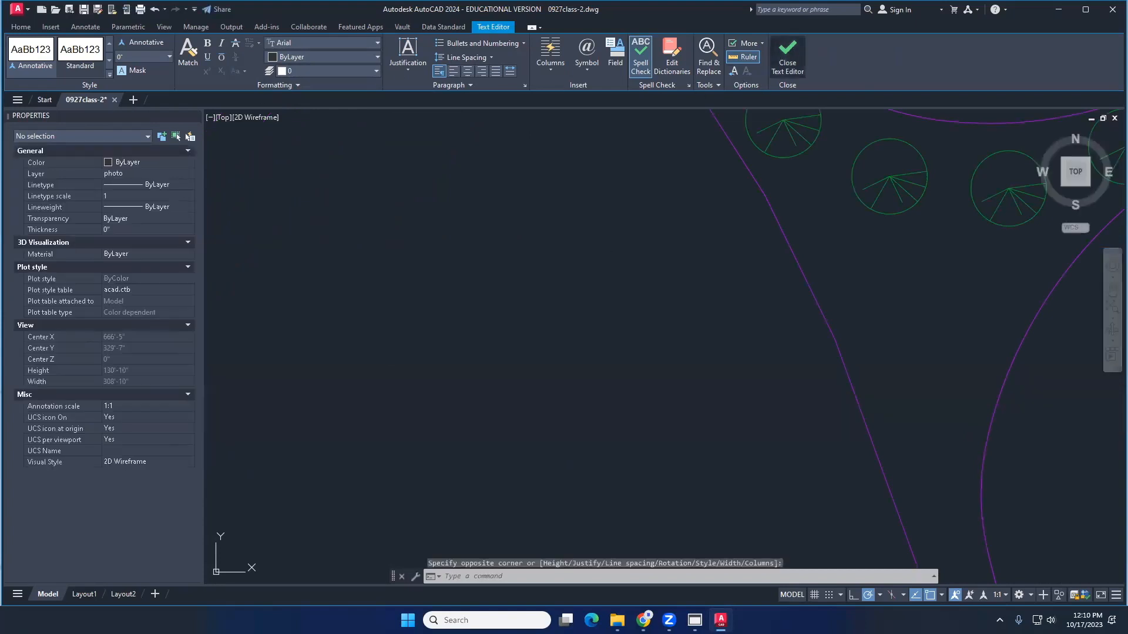
Search the empty area below the small hatched rectangle for the new campus plan text using selection windows
{"action": "scroll", "coordinate": [594, 317], "scroll_direction": "down", "scroll_amount": 8}
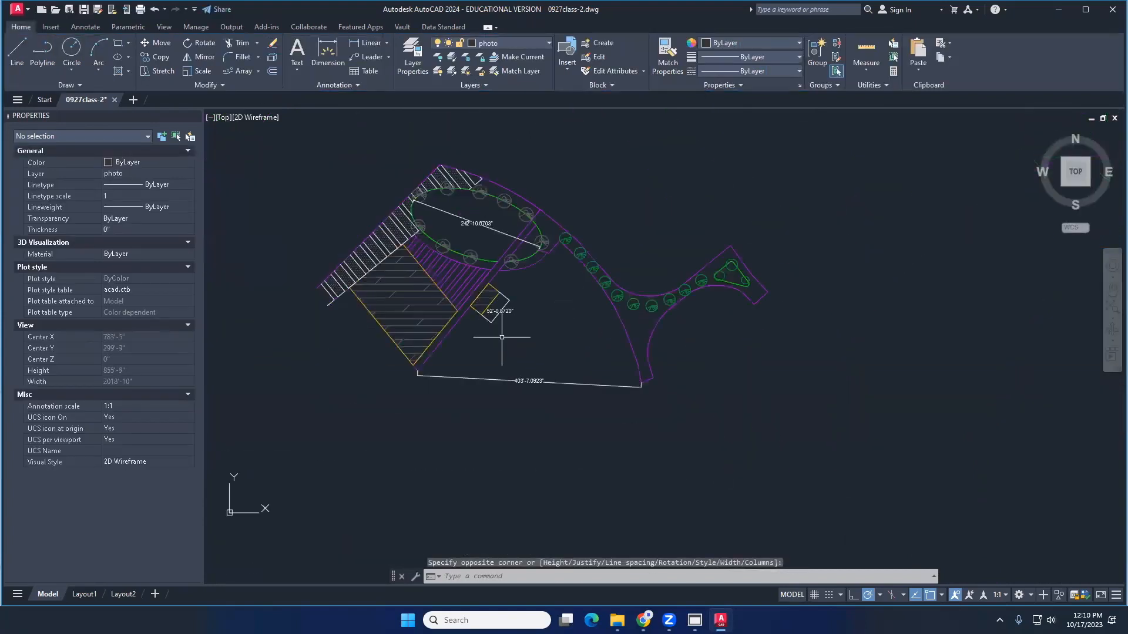
{"action": "left_click", "coordinate": [501, 340]}
{"action": "left_click", "coordinate": [488, 341]}
{"action": "left_click", "coordinate": [483, 343]}
{"action": "left_click", "coordinate": [499, 345]}
{"action": "left_click", "coordinate": [540, 355]}
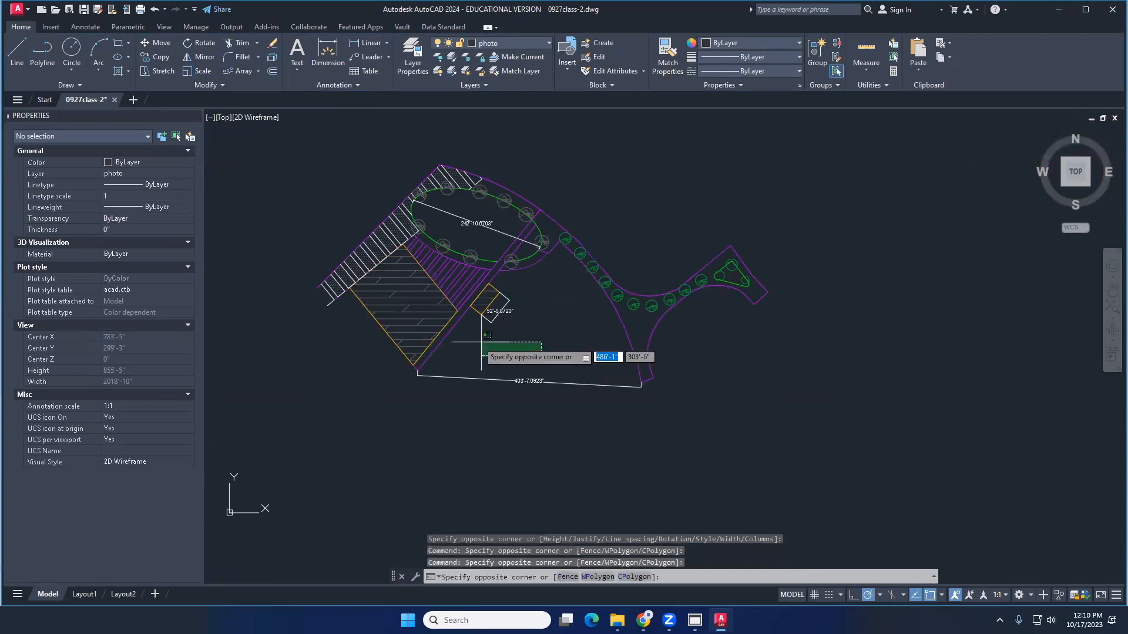
{"action": "left_click", "coordinate": [468, 339]}
{"action": "scroll", "coordinate": [489, 348], "scroll_direction": "up", "scroll_amount": 2}
{"action": "left_click", "coordinate": [489, 368]}
{"action": "left_click", "coordinate": [467, 336]}
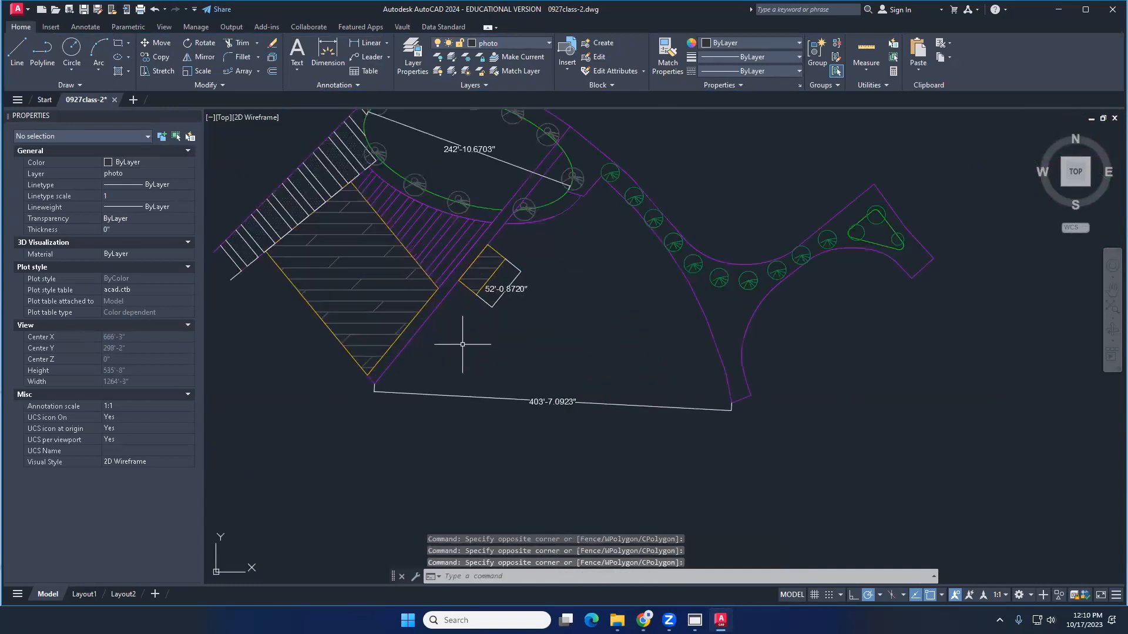
Start a new multiline text box across the empty area above the long dimension and assign it to layer 0
{"action": "scroll", "coordinate": [471, 352], "scroll_direction": "up", "scroll_amount": 3}
{"action": "scroll", "coordinate": [438, 375], "scroll_direction": "up", "scroll_amount": 1}
{"action": "left_click", "coordinate": [297, 52]}
{"action": "left_click", "coordinate": [382, 338]}
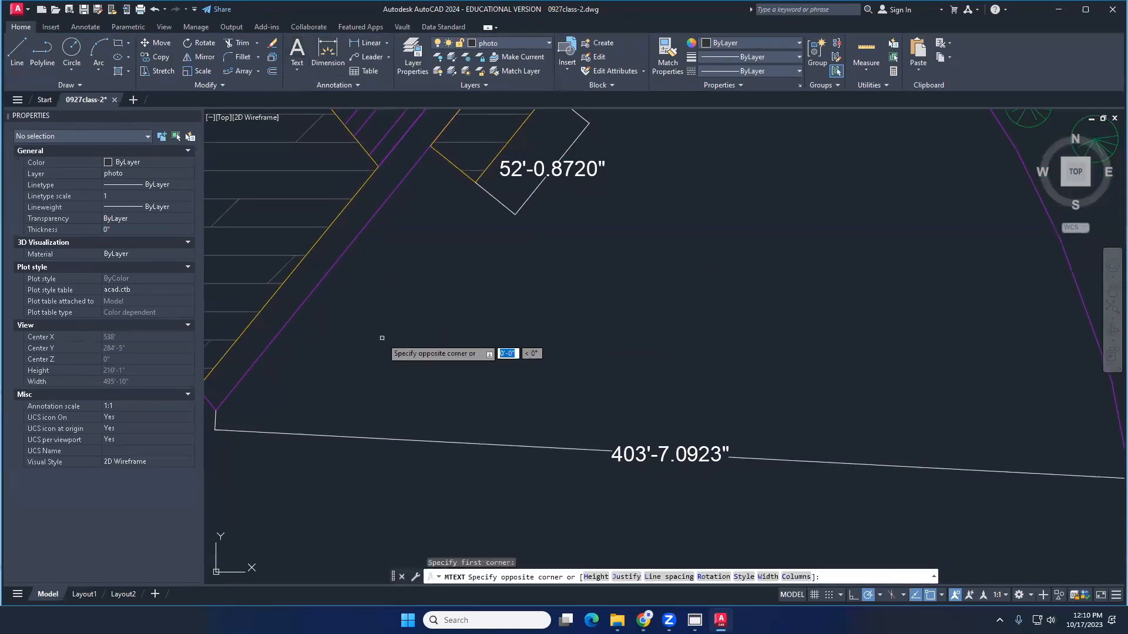
{"action": "left_click", "coordinate": [764, 386]}
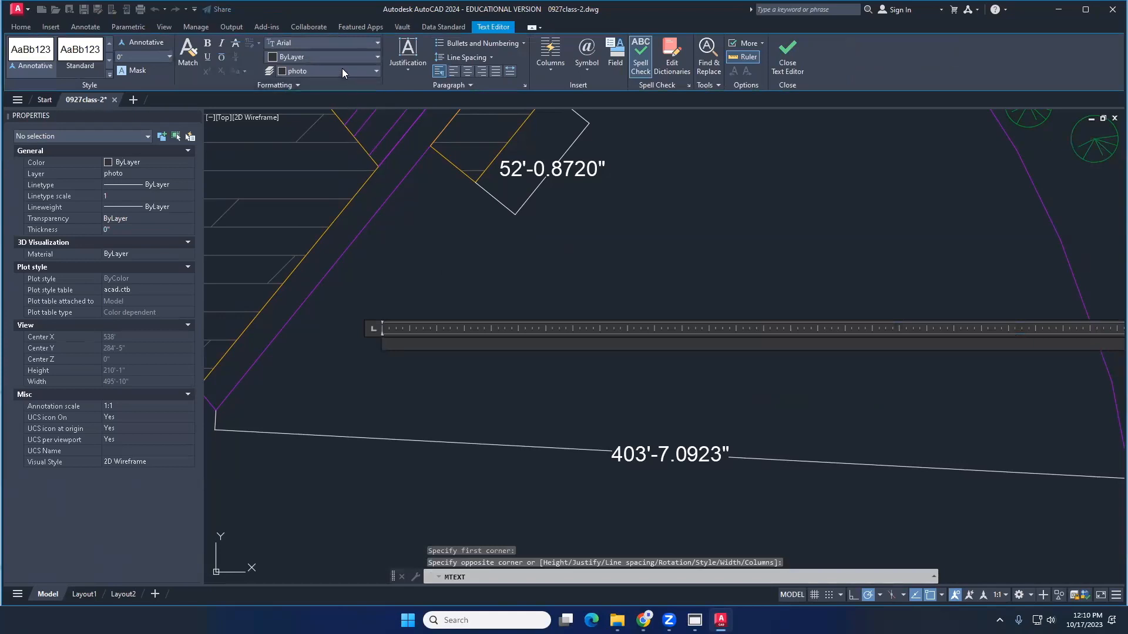
{"action": "left_click", "coordinate": [342, 69]}
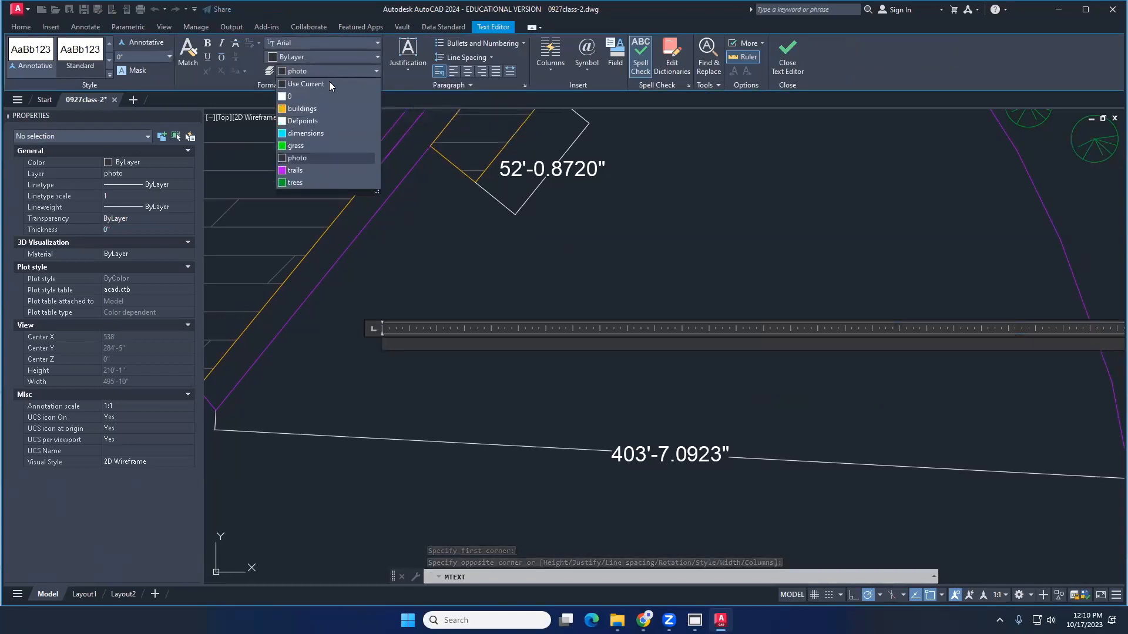
{"action": "left_click", "coordinate": [318, 96]}
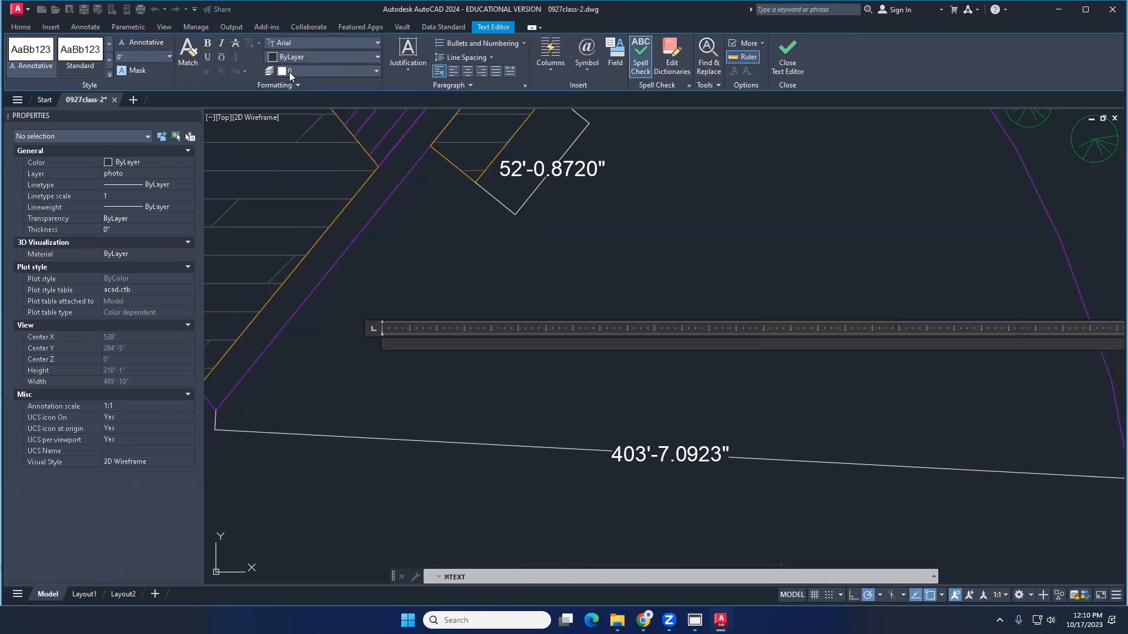
Enter "Texas AM" as the multiline text and finish editing
{"action": "type", "text": "Texas AM"}
{"action": "key", "text": "Return"}
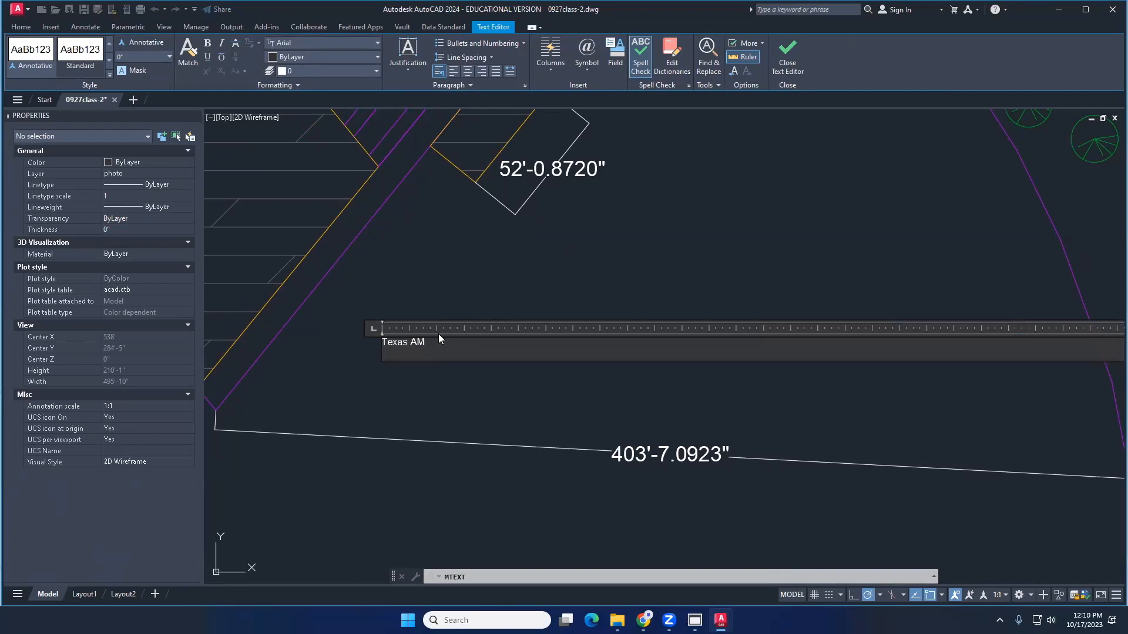
{"action": "key", "text": "BackSpace"}
{"action": "left_click", "coordinate": [414, 368]}
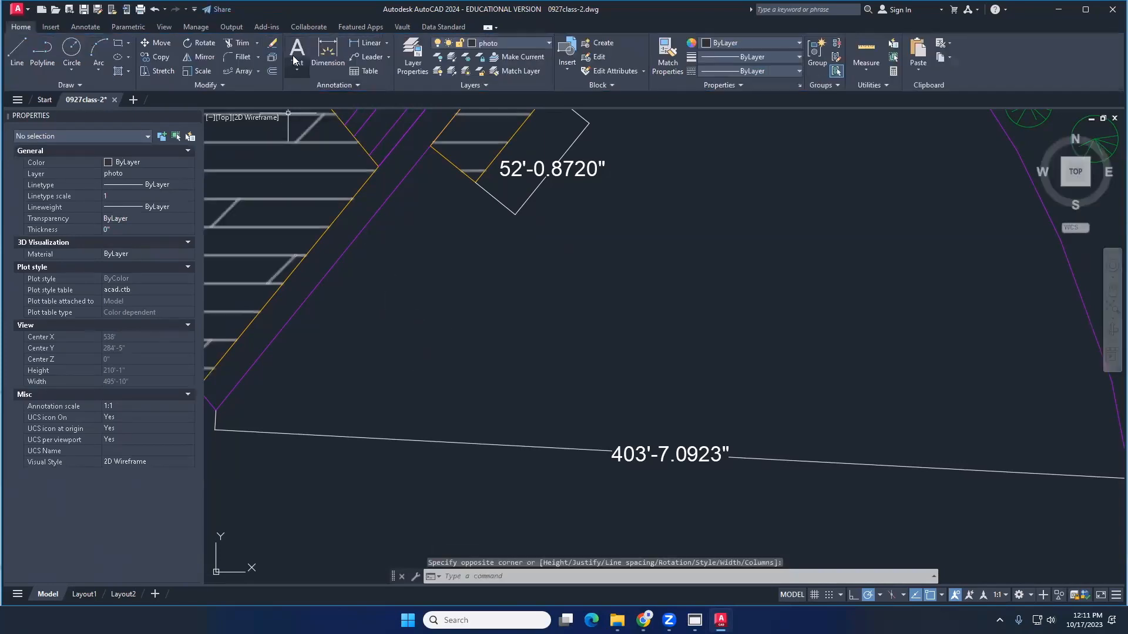
Add another multiline text reading "adfasdfasdfas" above the long dimension, assign it to layer 0, and finish editing
{"action": "left_click", "coordinate": [298, 53]}
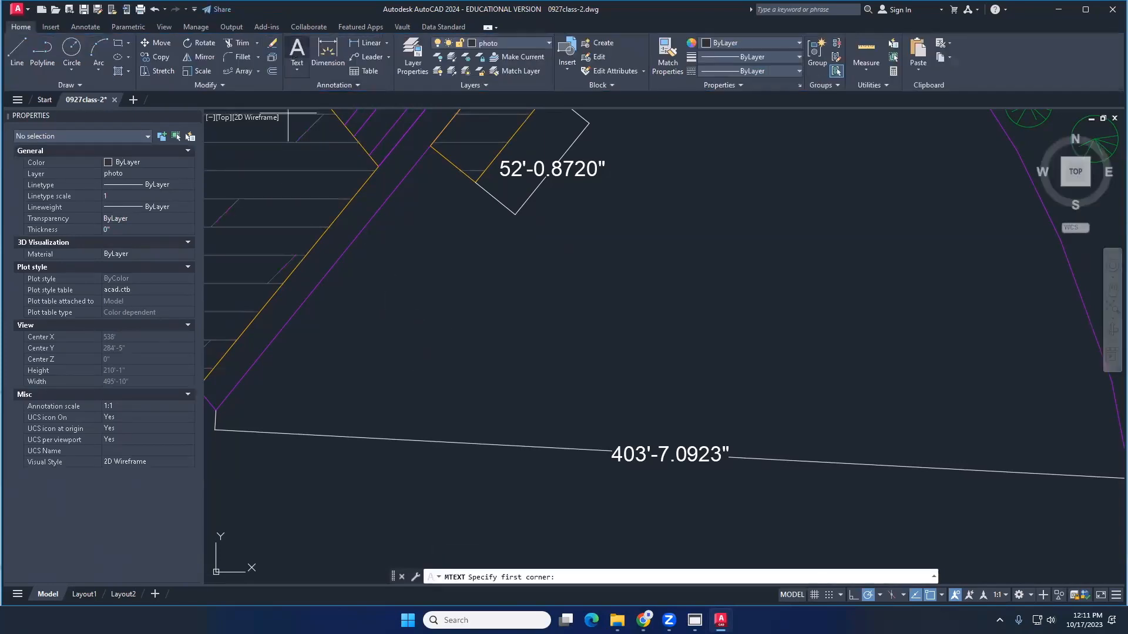
{"action": "left_click", "coordinate": [391, 340]}
{"action": "left_click", "coordinate": [660, 282]}
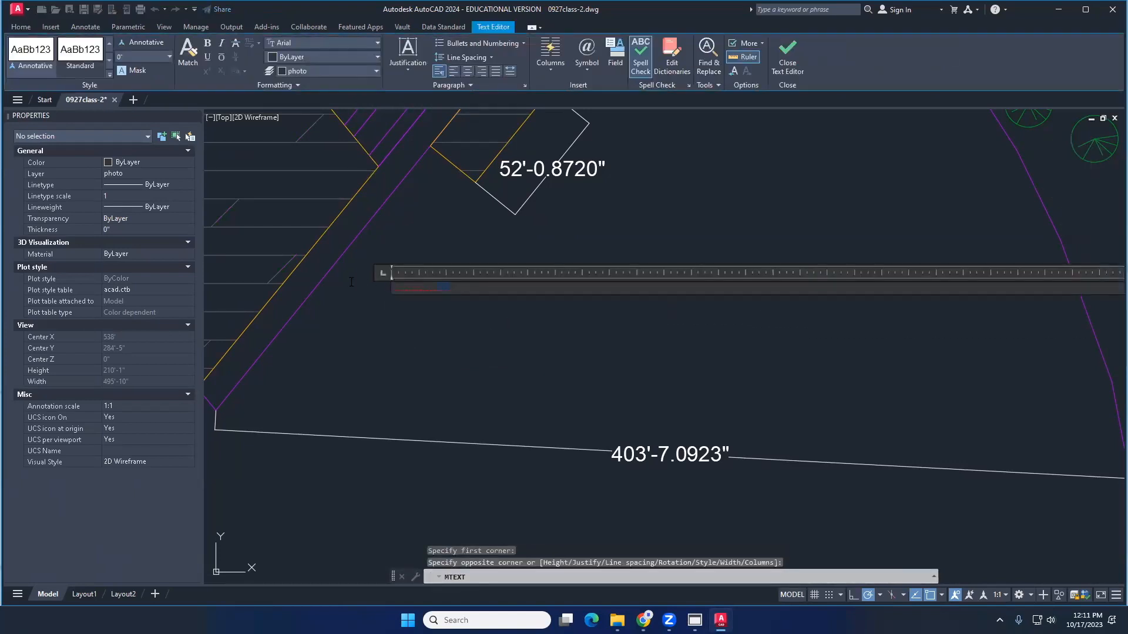
{"action": "left_click", "coordinate": [316, 73]}
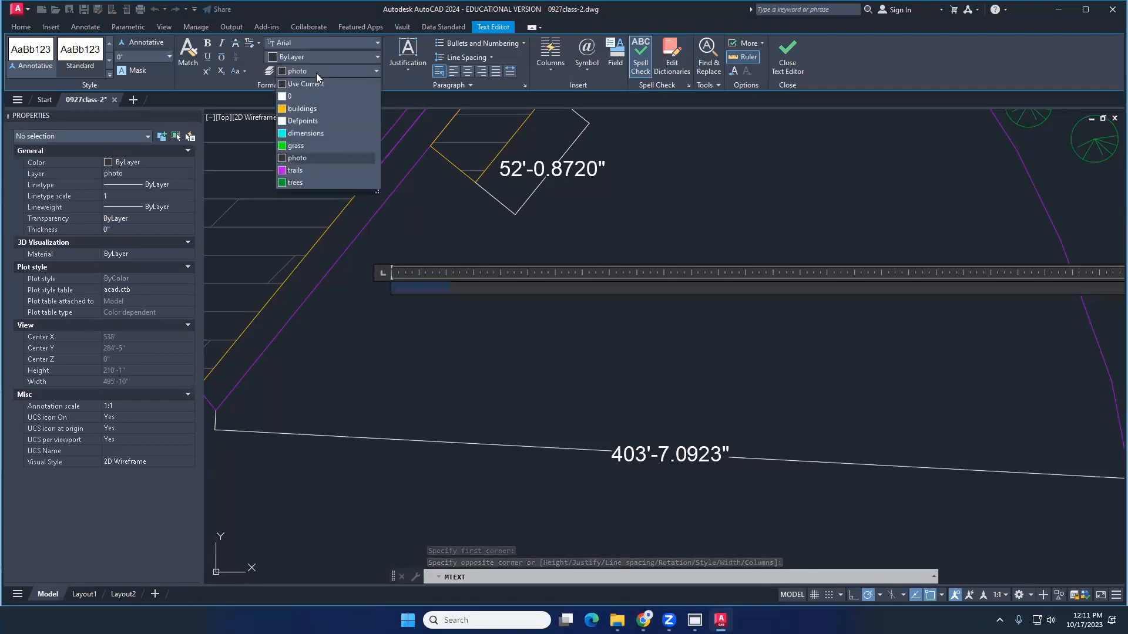
{"action": "left_click", "coordinate": [303, 96]}
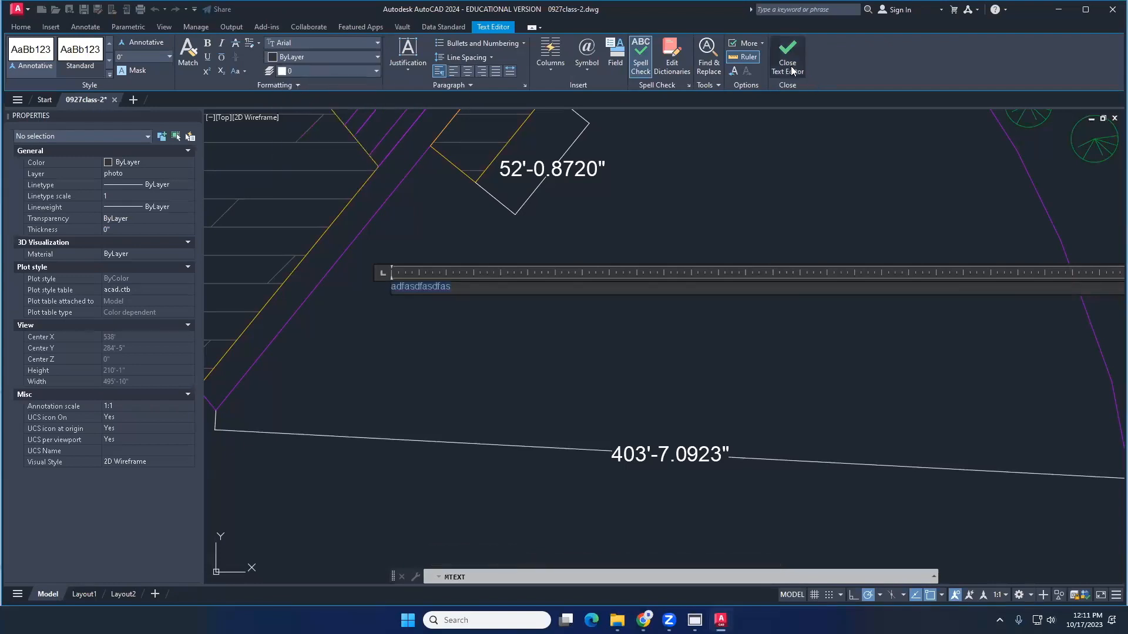
{"action": "left_click", "coordinate": [788, 66]}
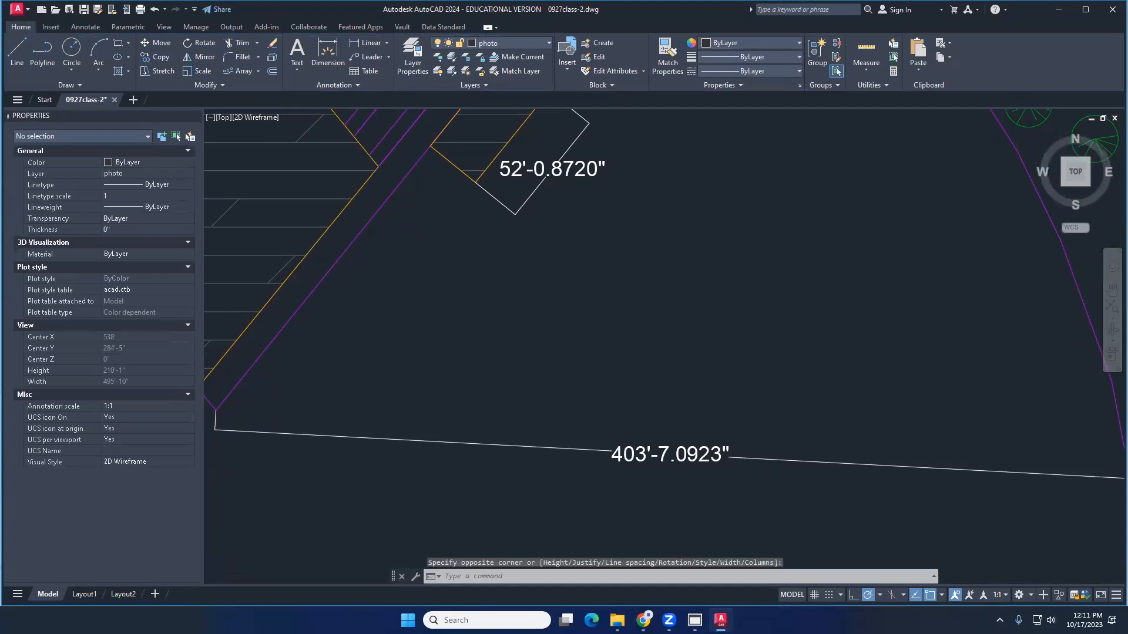
Select the "Texas AM" text above the long dimension and move it to about X 424'-4", Y 306'-9"
{"action": "scroll", "coordinate": [479, 311], "scroll_direction": "down", "scroll_amount": 15}
{"action": "scroll", "coordinate": [478, 305], "scroll_direction": "up", "scroll_amount": 12}
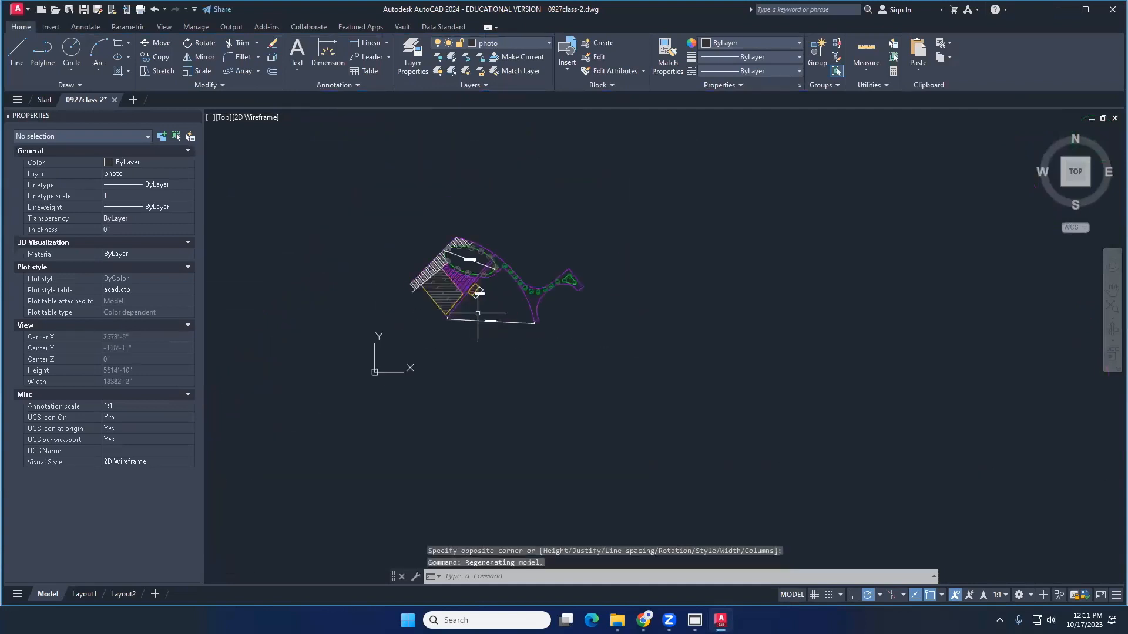
{"action": "left_click", "coordinate": [511, 321]}
{"action": "left_click", "coordinate": [405, 261]}
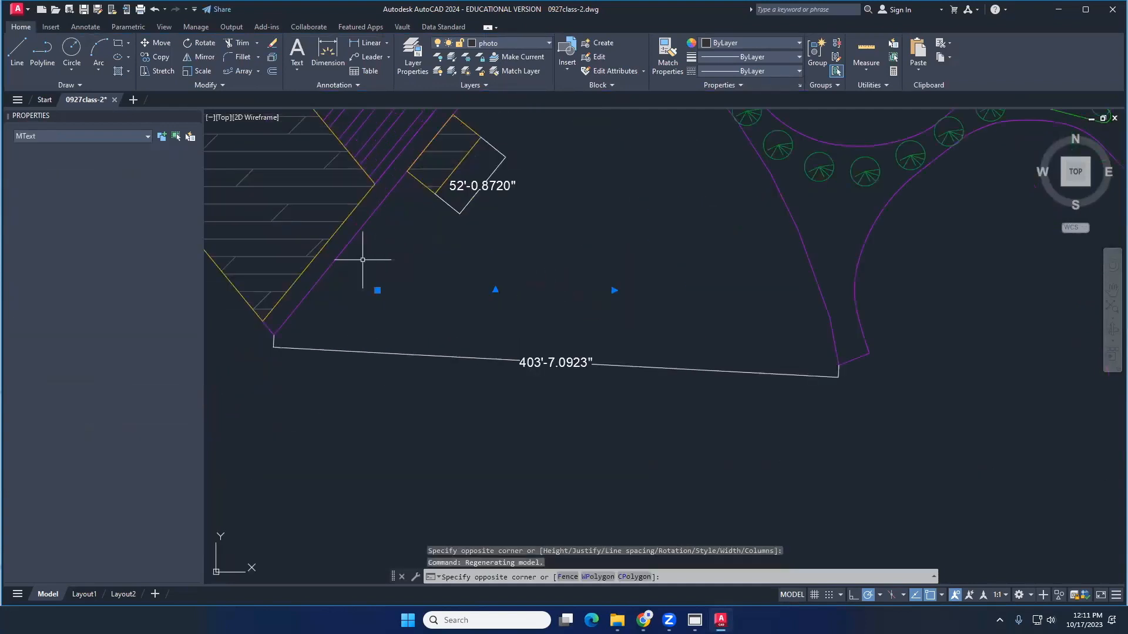
{"action": "scroll", "coordinate": [462, 286], "scroll_direction": "up", "scroll_amount": 2}
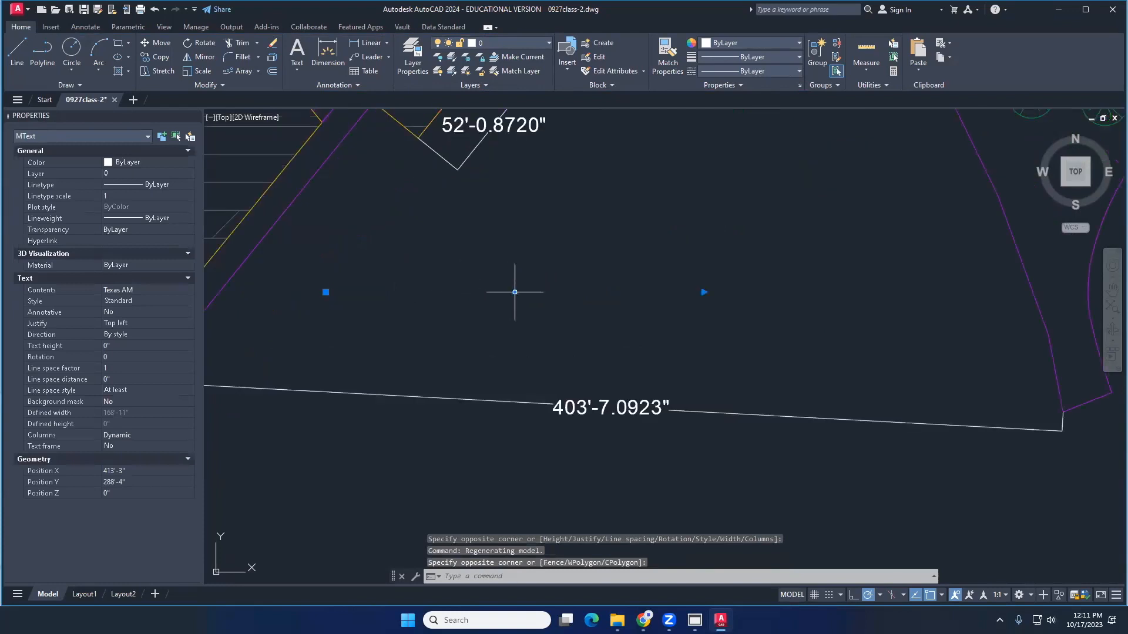
{"action": "left_click", "coordinate": [514, 292]}
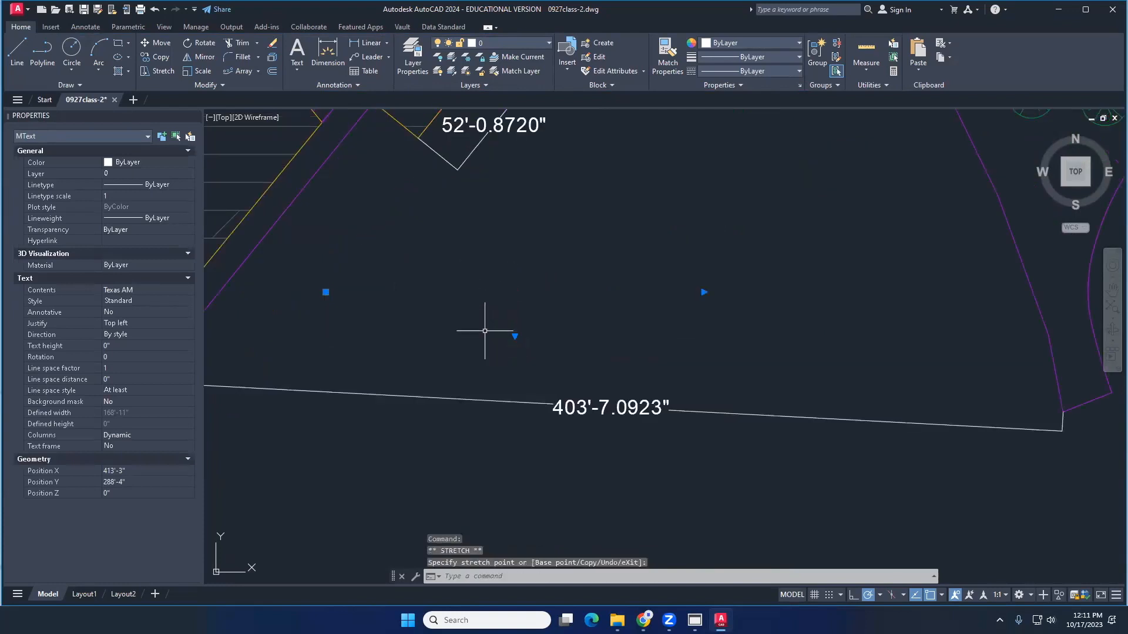
{"action": "scroll", "coordinate": [325, 282], "scroll_direction": "up", "scroll_amount": 4}
{"action": "scroll", "coordinate": [322, 300], "scroll_direction": "down", "scroll_amount": 4}
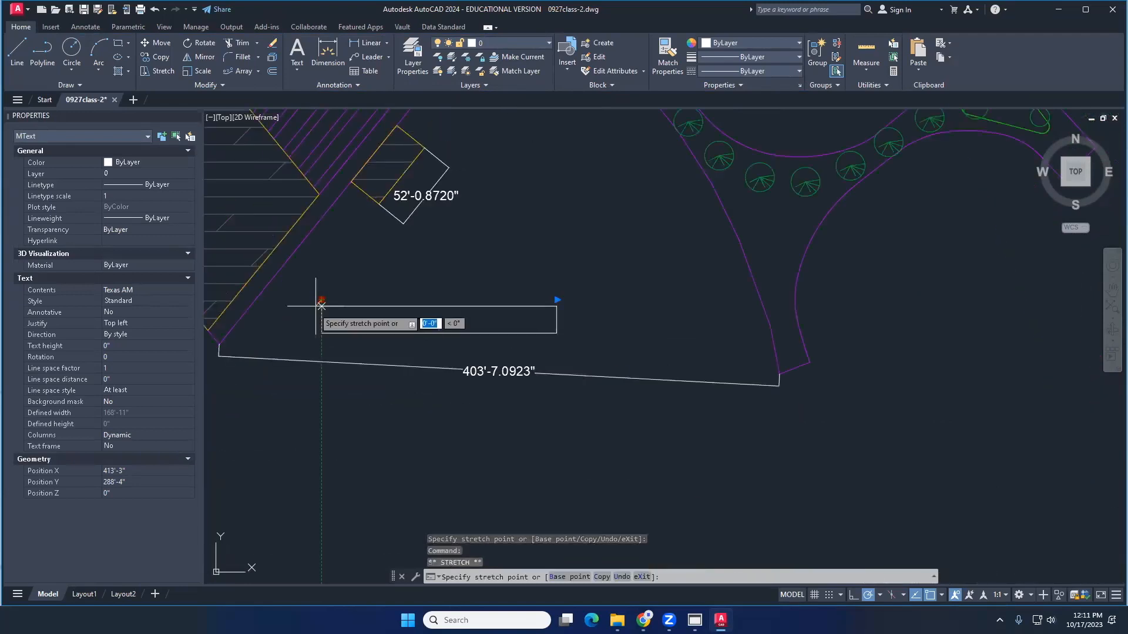
{"action": "left_click", "coordinate": [337, 273]}
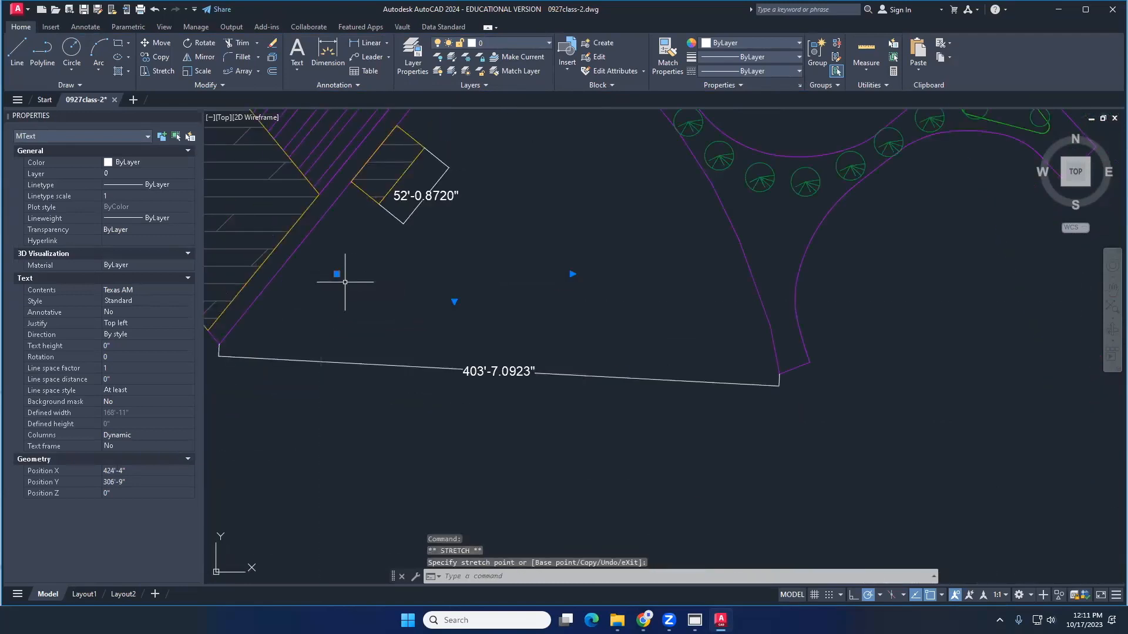
Stretch the "Texas AM" text box downward toward the long dimension to make its column taller
{"action": "scroll", "coordinate": [344, 282], "scroll_direction": "up", "scroll_amount": 4}
{"action": "scroll", "coordinate": [340, 275], "scroll_direction": "down", "scroll_amount": 3}
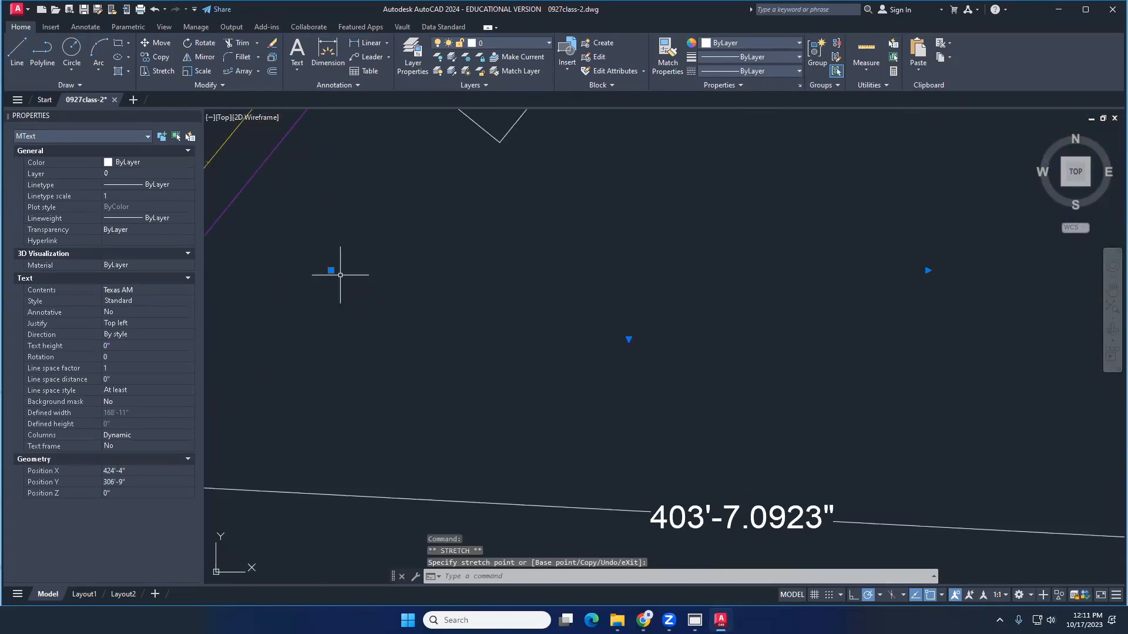
{"action": "scroll", "coordinate": [340, 275], "scroll_direction": "down", "scroll_amount": 4}
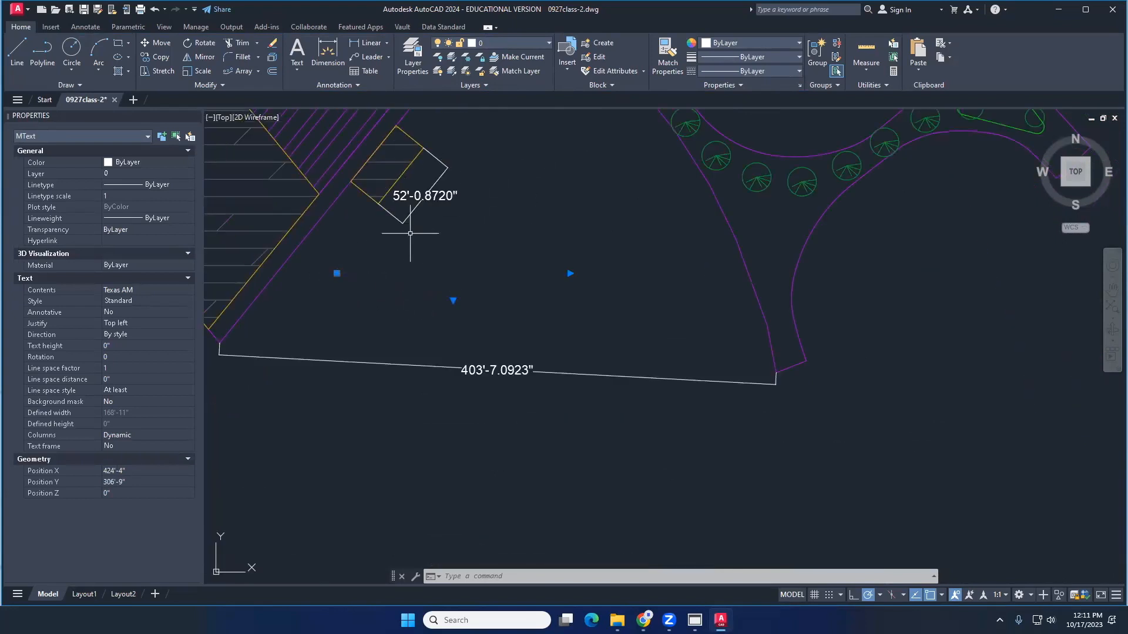
{"action": "left_click", "coordinate": [390, 277]}
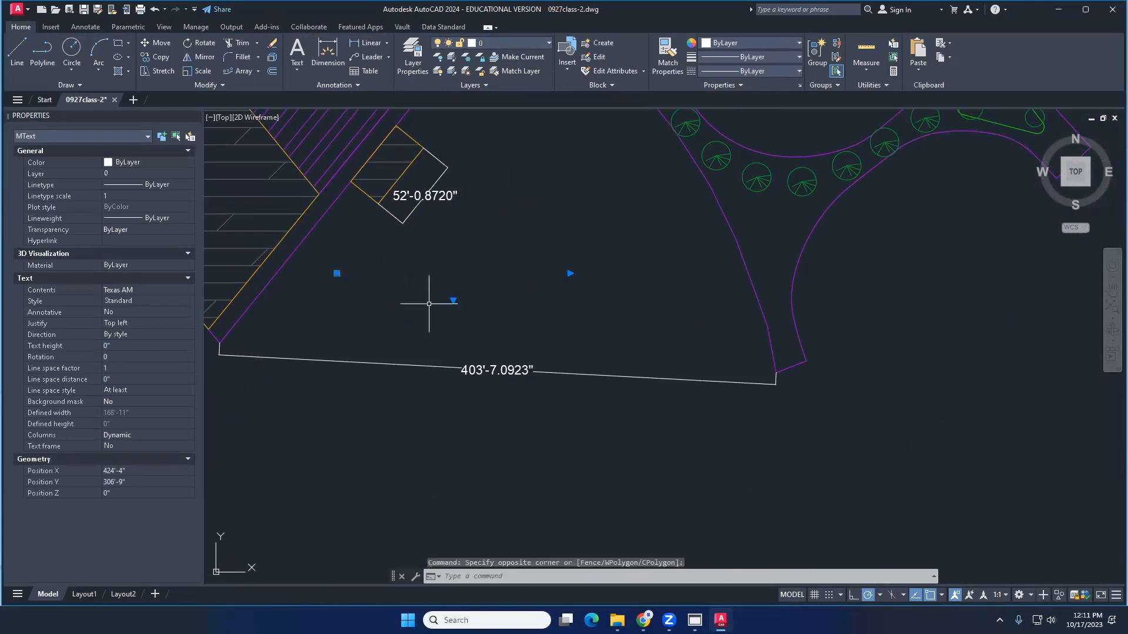
{"action": "left_click", "coordinate": [453, 300]}
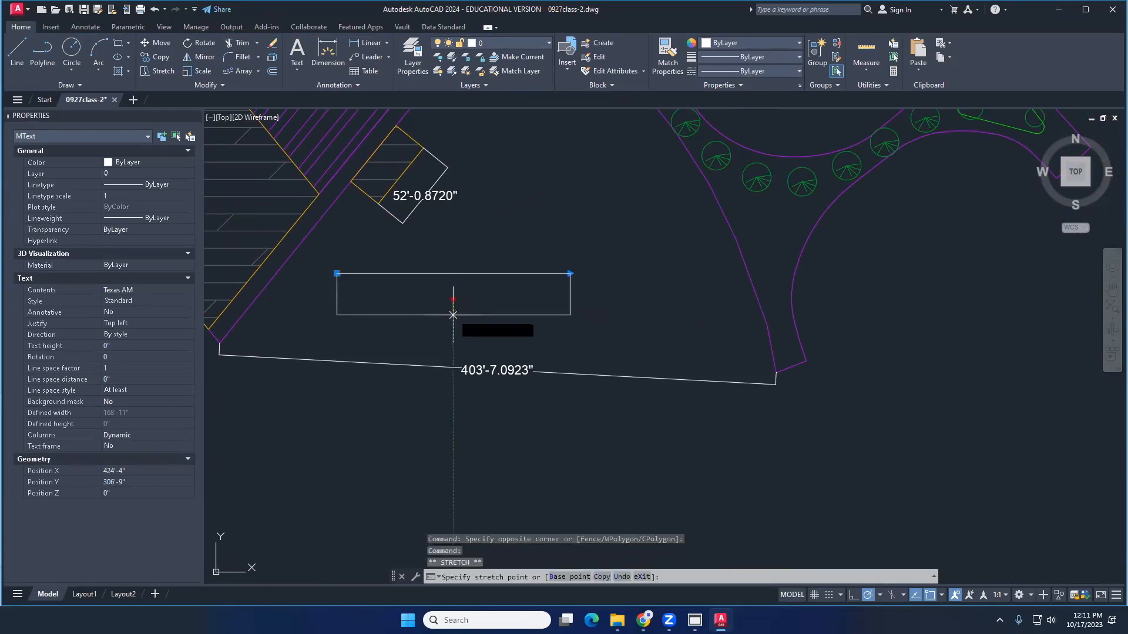
{"action": "left_click", "coordinate": [453, 317]}
Try to match the long dimension's properties onto the "Texas AM" text
{"action": "left_click", "coordinate": [667, 56]}
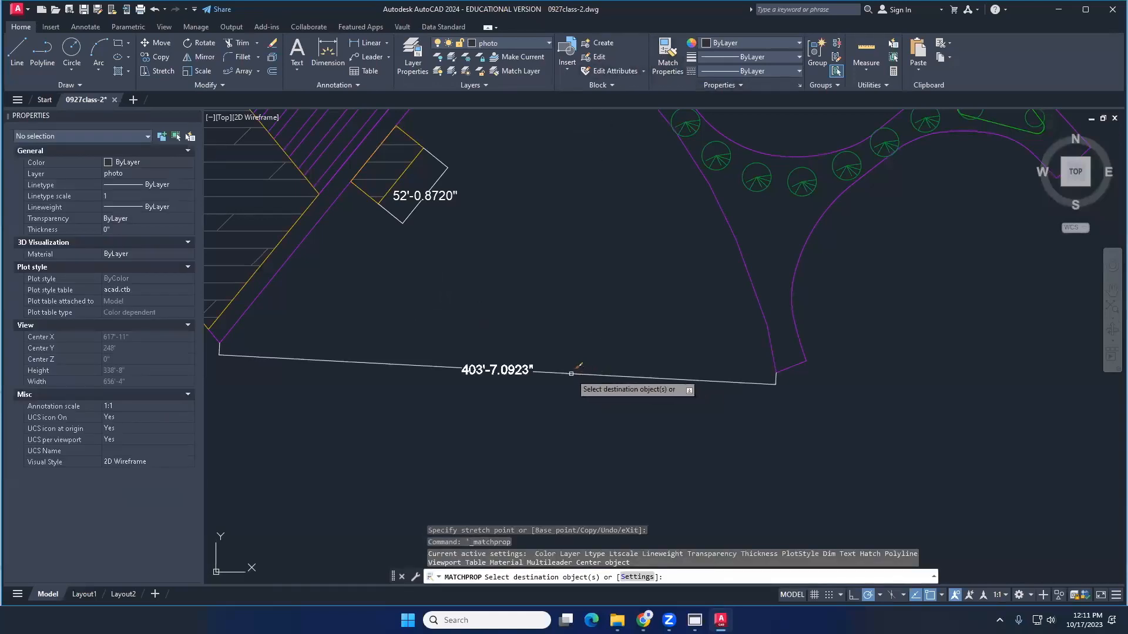
{"action": "key", "text": "Escape"}
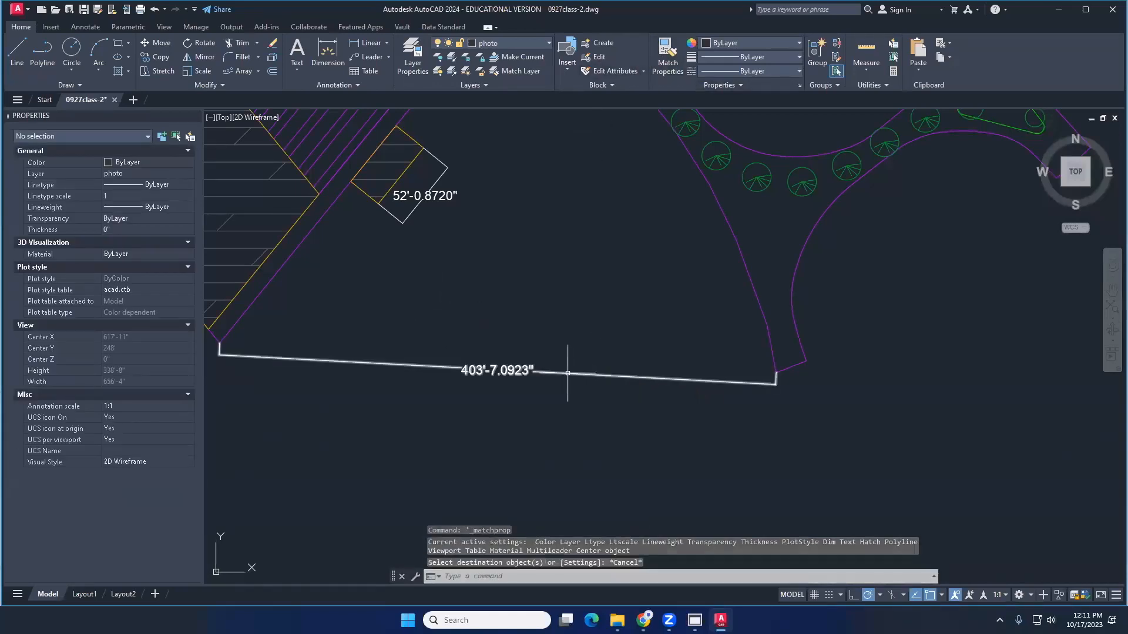
{"action": "left_click", "coordinate": [556, 372]}
{"action": "left_click", "coordinate": [667, 56]}
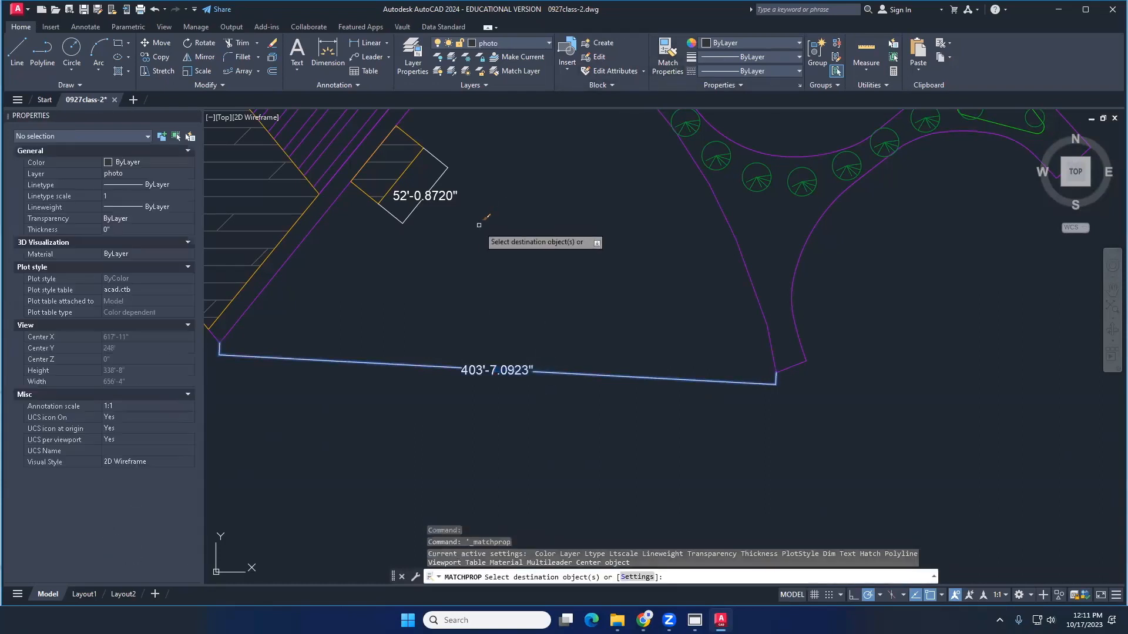
{"action": "left_click", "coordinate": [435, 306]}
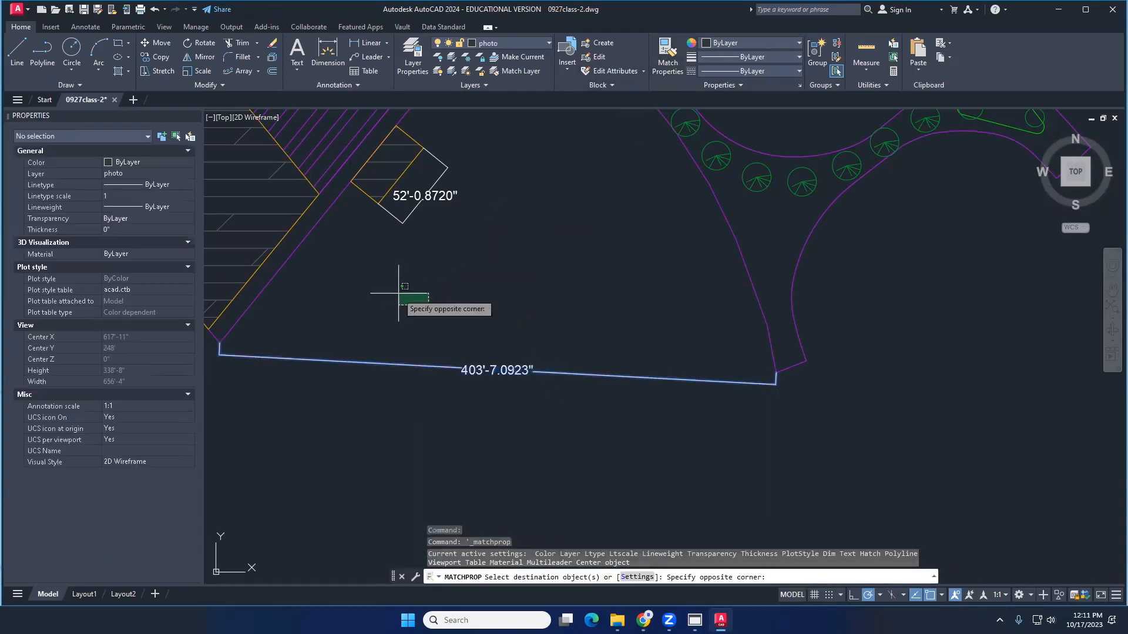
{"action": "key", "text": "Escape"}
Try to select the text between the small hatched rectangle and the long dimension with selection windows
{"action": "left_click", "coordinate": [359, 258]}
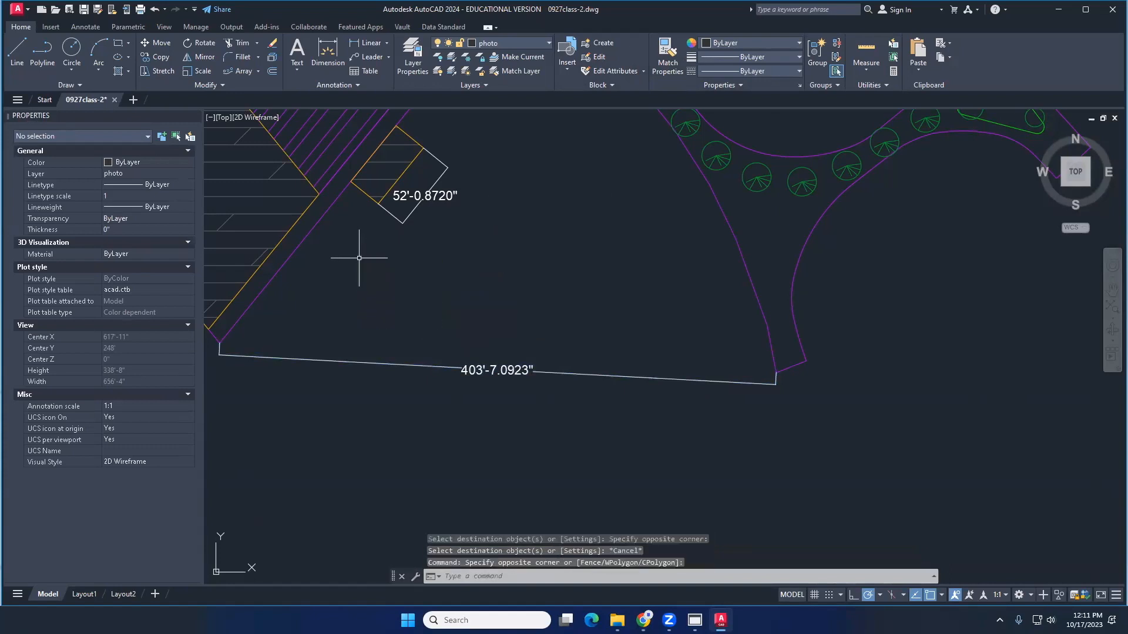
{"action": "left_click", "coordinate": [412, 304]}
{"action": "left_click", "coordinate": [410, 284]}
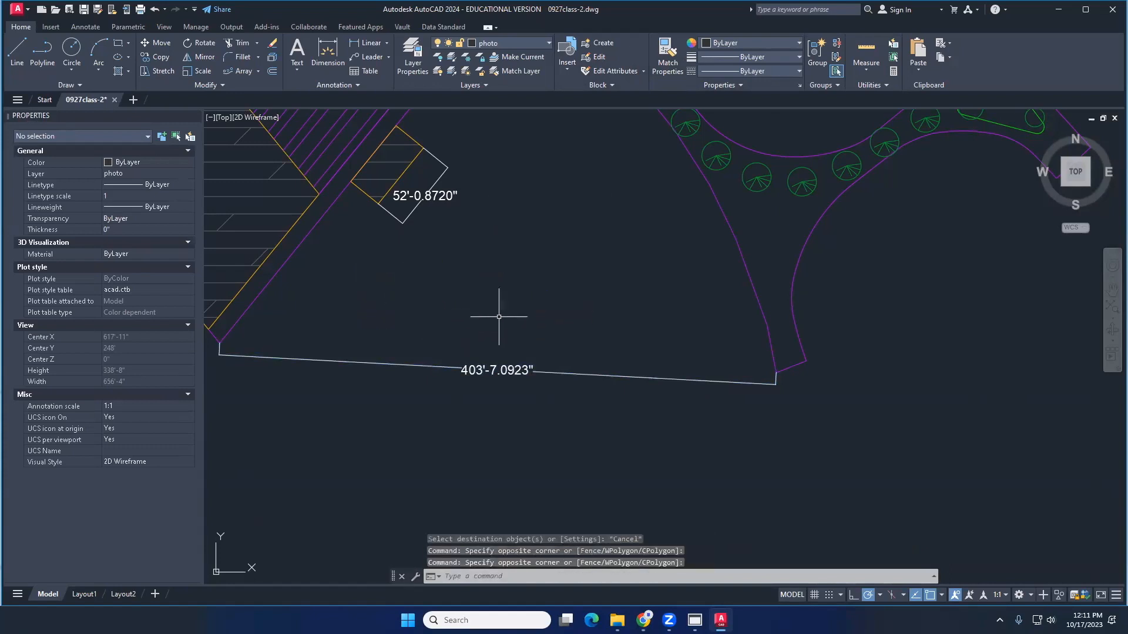
{"action": "left_click", "coordinate": [528, 310]}
{"action": "left_click", "coordinate": [362, 276]}
{"action": "left_click", "coordinate": [407, 277]}
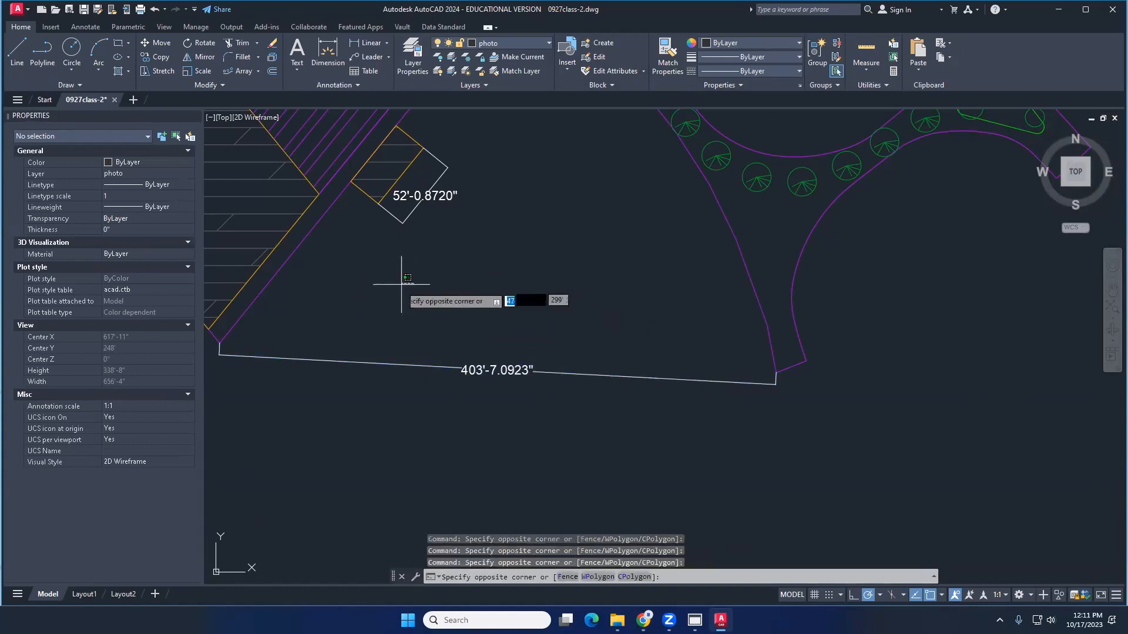
{"action": "key", "text": "Escape"}
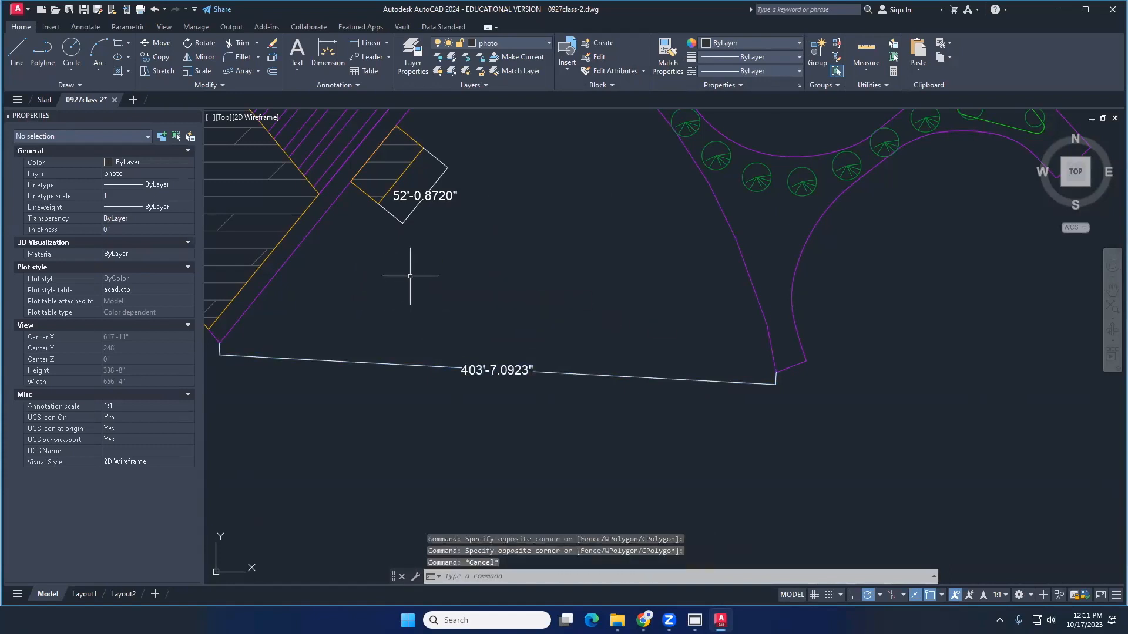
Make layer 0 current, erase the campus plan title text above the long dimension, and check the area for remaining text
{"action": "left_click", "coordinate": [536, 41]}
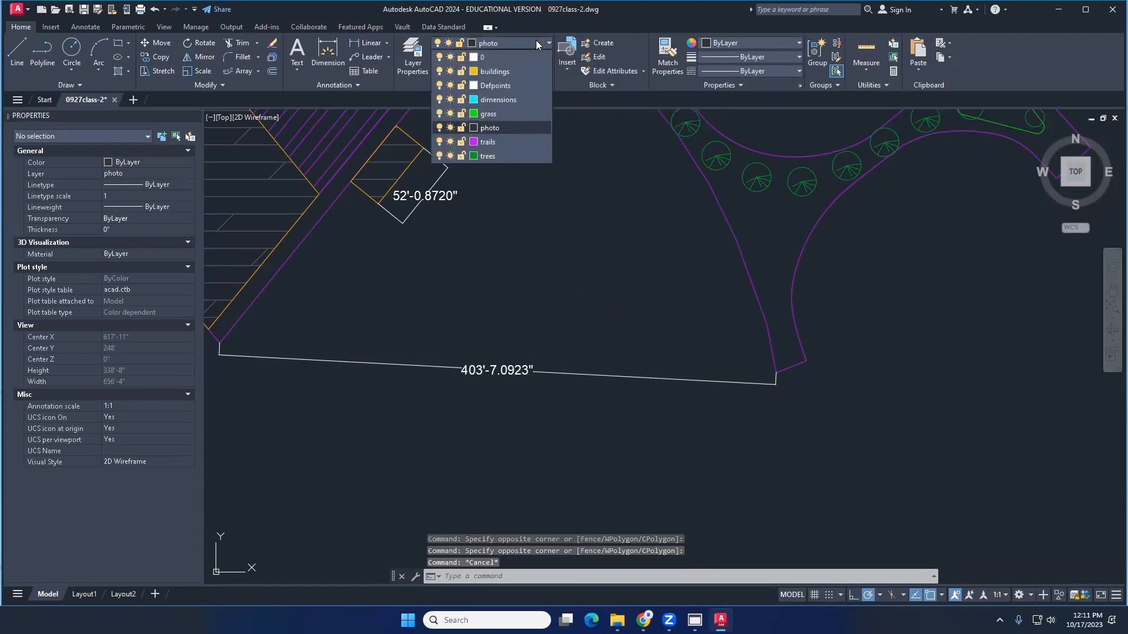
{"action": "left_click", "coordinate": [507, 54]}
{"action": "left_click", "coordinate": [447, 303]}
{"action": "left_click", "coordinate": [345, 245]}
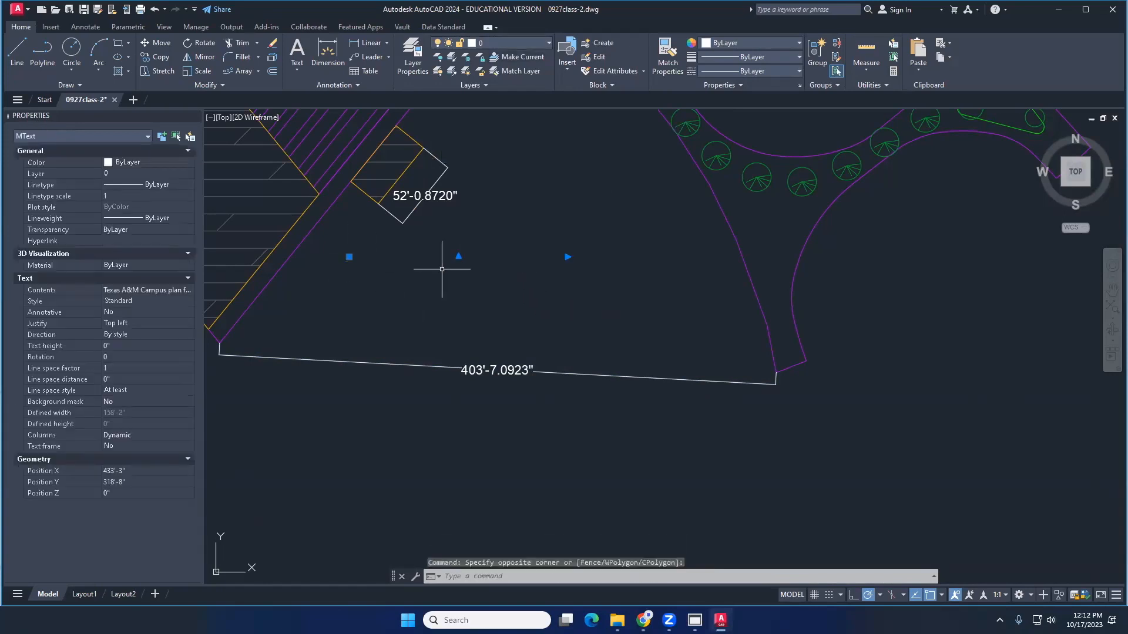
{"action": "key", "text": "Delete"}
{"action": "left_click", "coordinate": [435, 305]}
{"action": "left_click", "coordinate": [373, 245]}
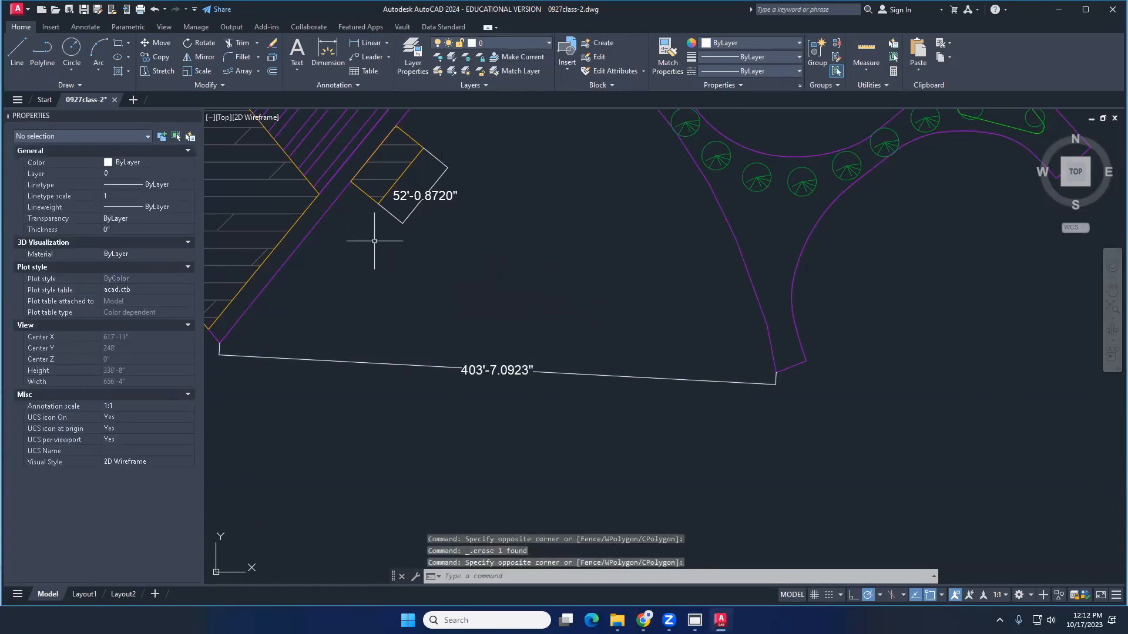
Add a multiline text reading "daflsdflasjfksajlfjaslkfjlsadjljsa" in the empty area between the small hatched rectangle and the long dimension
{"action": "left_click", "coordinate": [297, 56]}
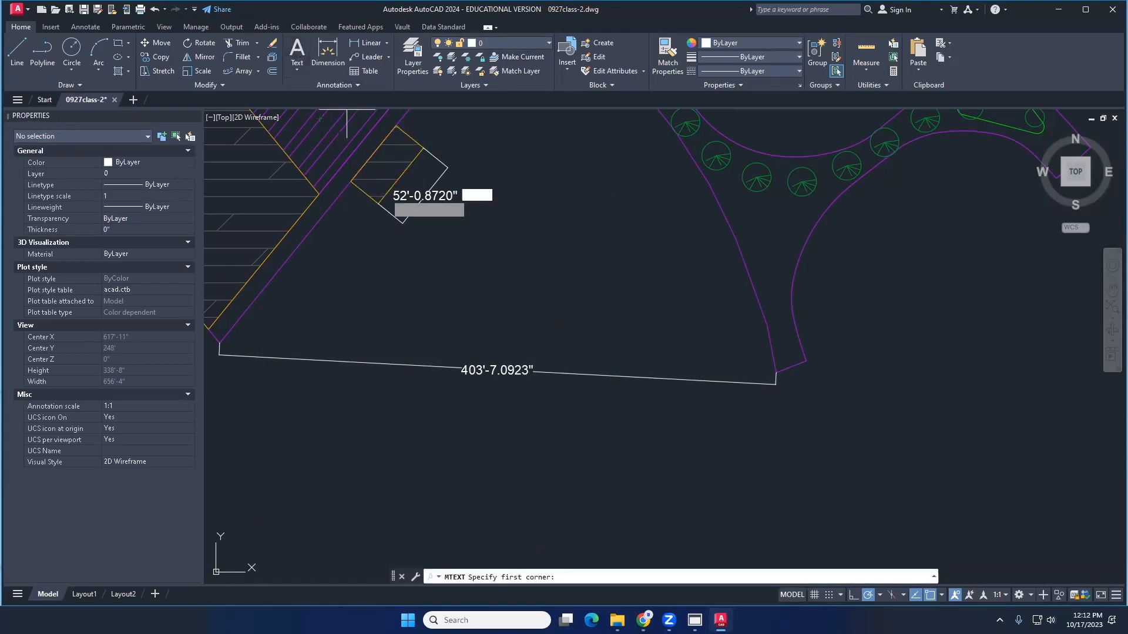
{"action": "left_click", "coordinate": [366, 306]}
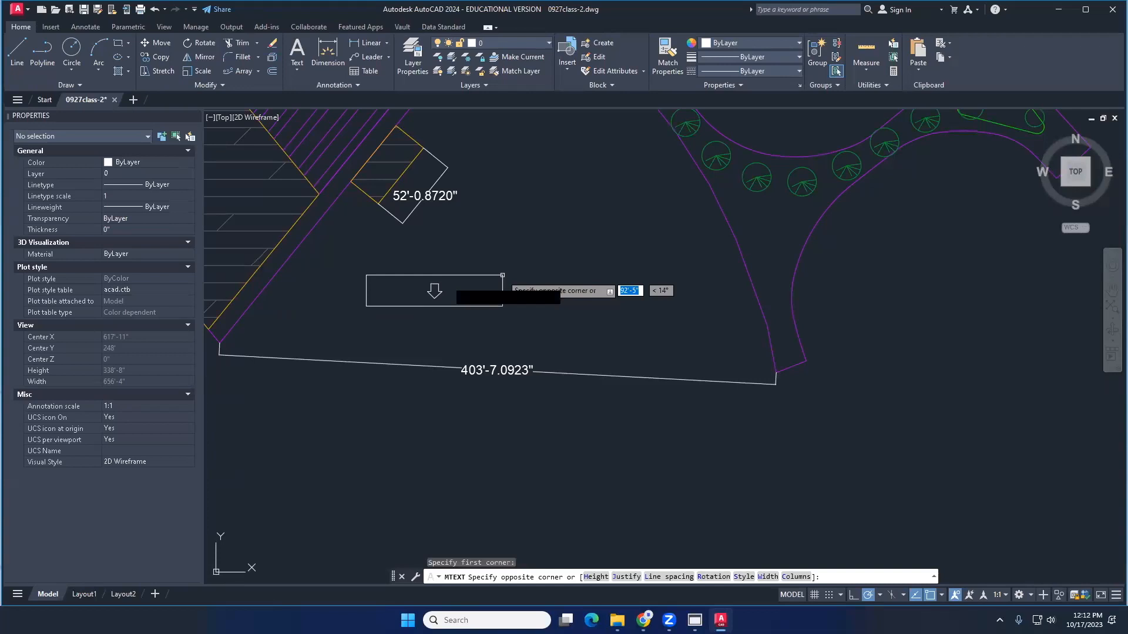
{"action": "left_click", "coordinate": [564, 272]}
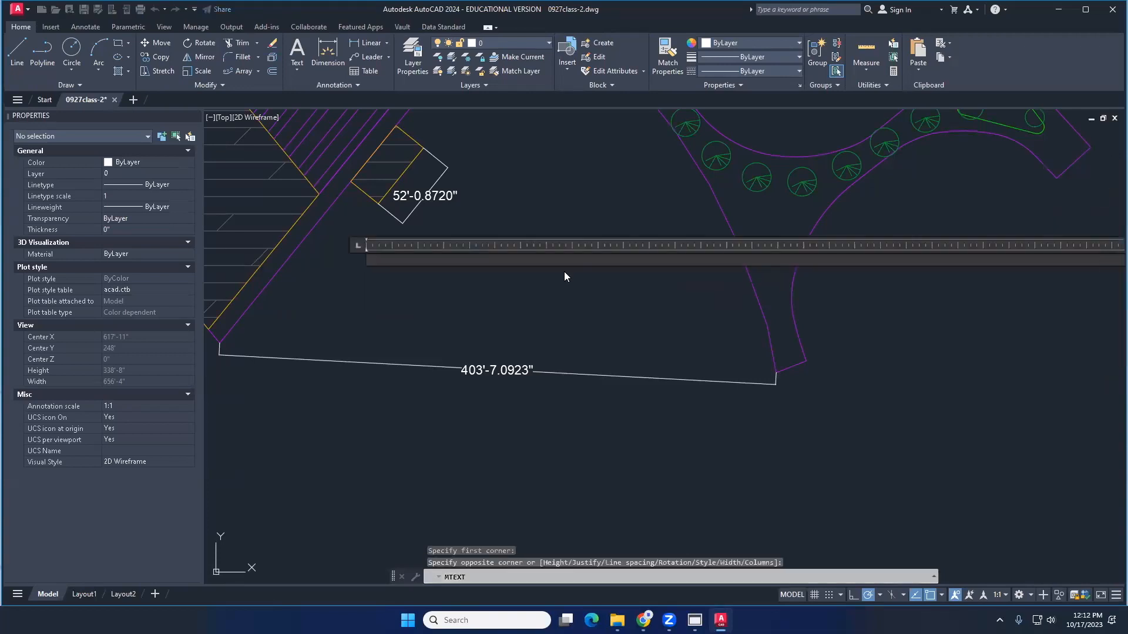
{"action": "type", "text": "daflsdflasjfksajlfjaslkfjlsadjljsa"}
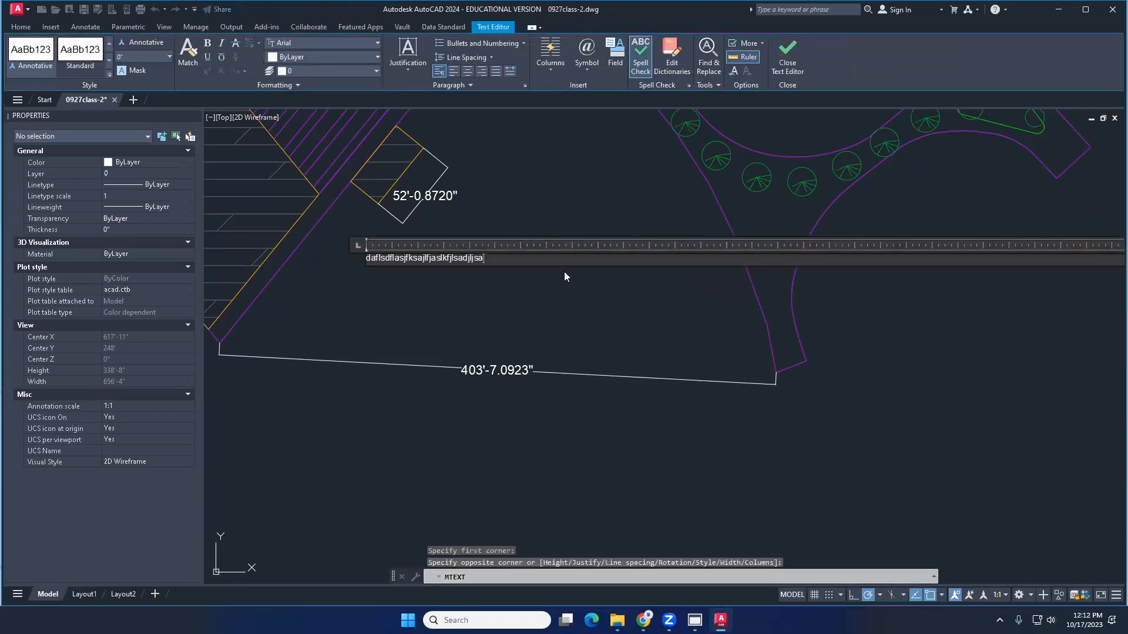
{"action": "left_click", "coordinate": [774, 57]}
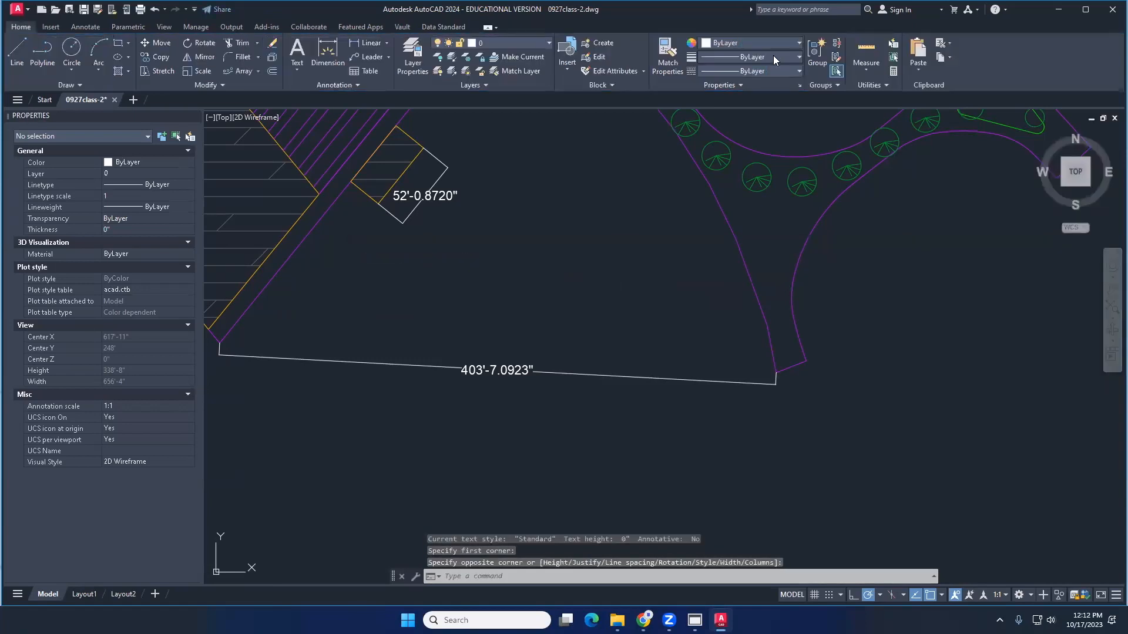
Search for the unreadably small text above the long dimension using selection windows, then clear the selection
{"action": "left_click", "coordinate": [487, 256]}
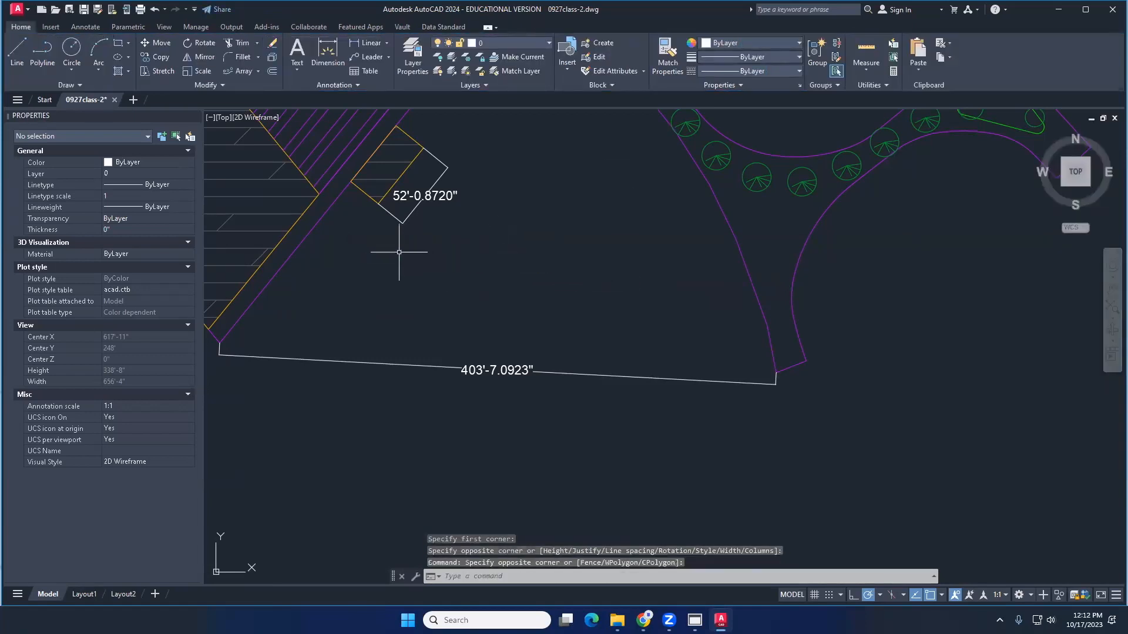
{"action": "left_click", "coordinate": [372, 244]}
{"action": "left_click", "coordinate": [364, 284]}
{"action": "left_click", "coordinate": [445, 270]}
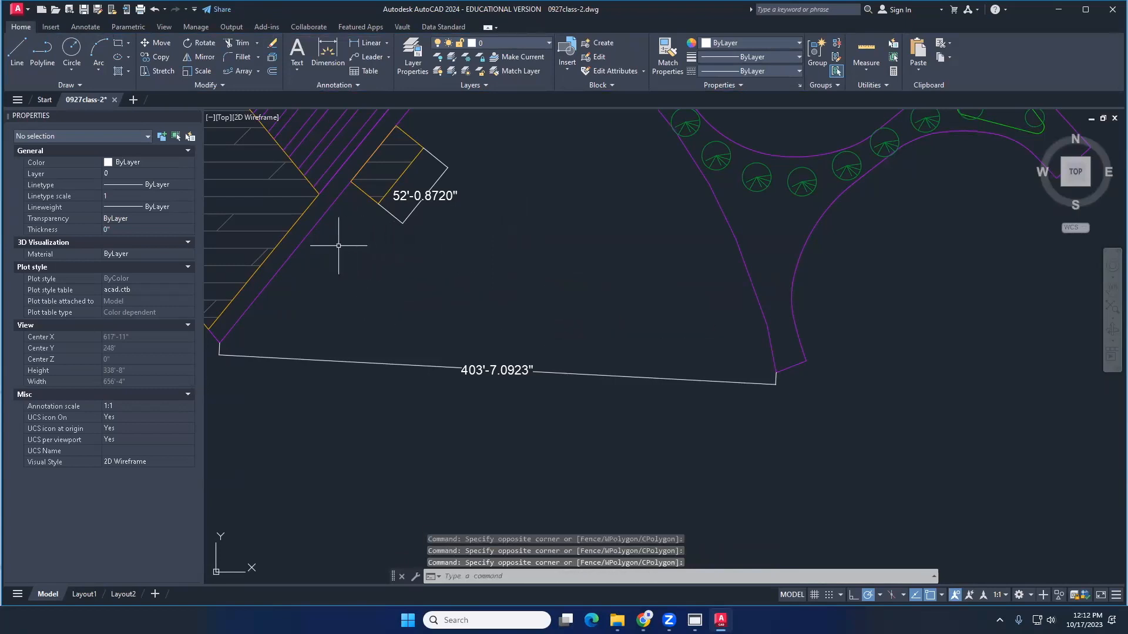
{"action": "left_click", "coordinate": [360, 255]}
{"action": "left_click", "coordinate": [637, 329]}
{"action": "left_click", "coordinate": [638, 348]}
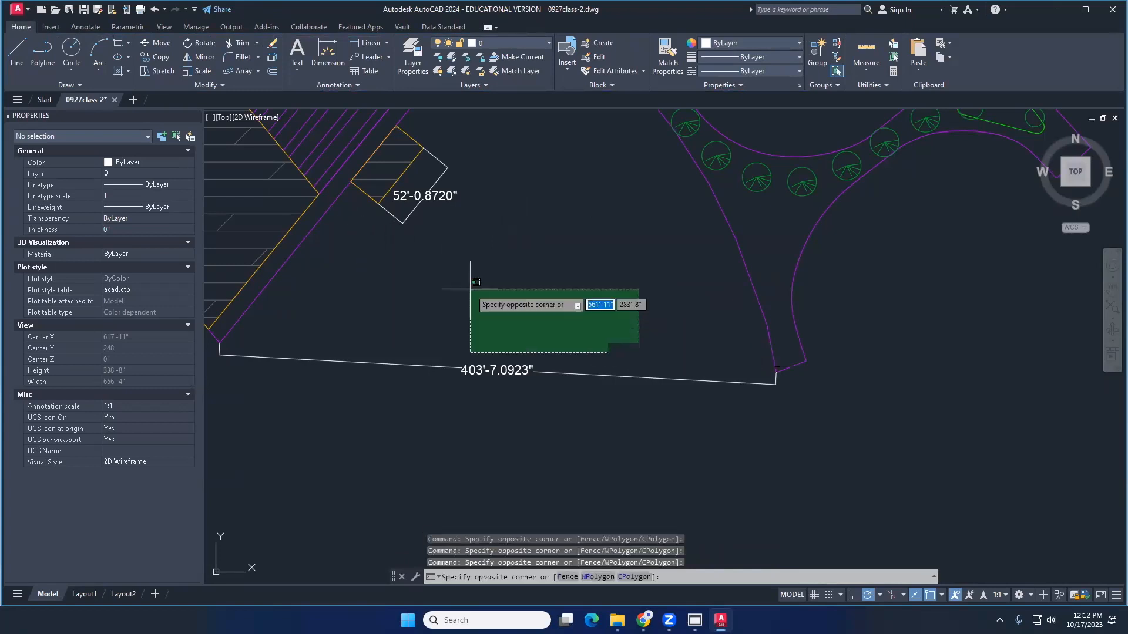
{"action": "left_click", "coordinate": [338, 251]}
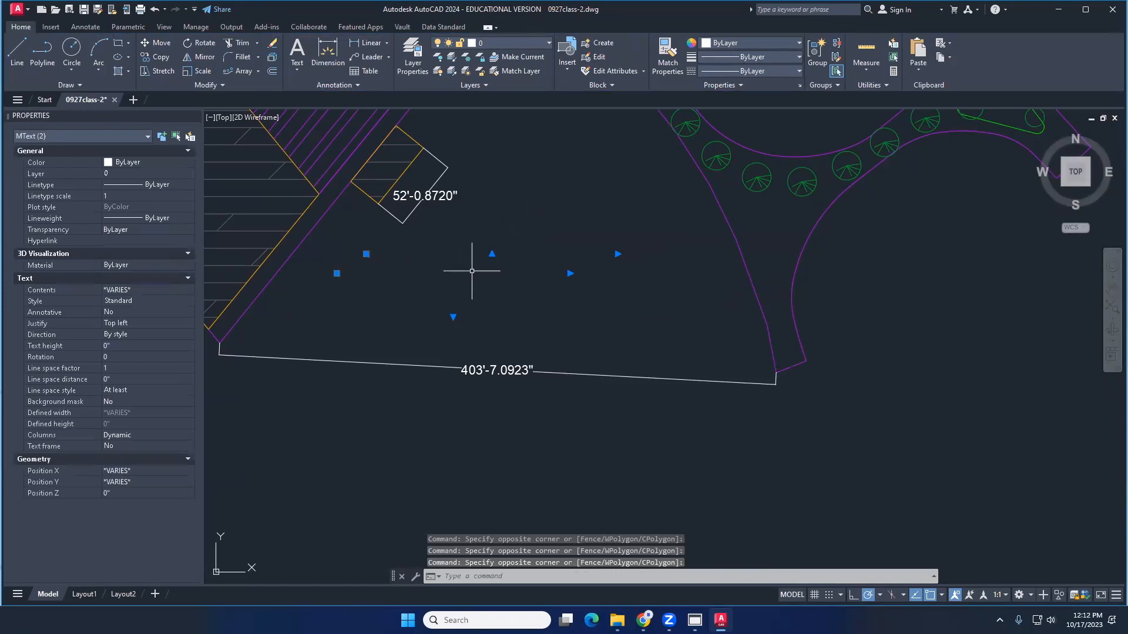
{"action": "scroll", "coordinate": [519, 281], "scroll_direction": "up", "scroll_amount": 4}
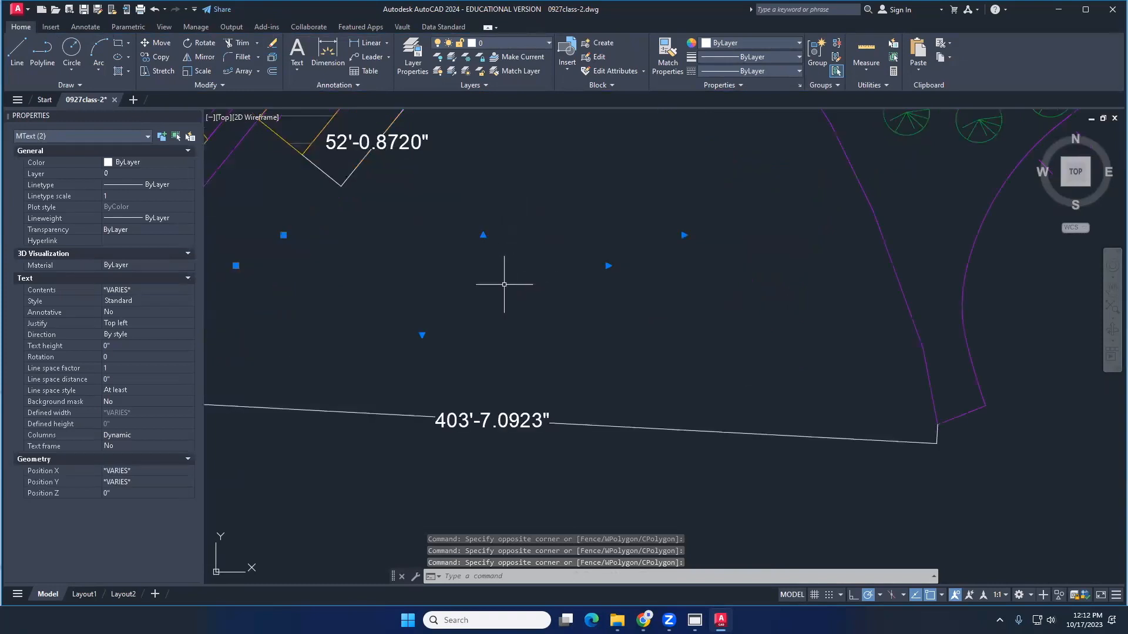
{"action": "scroll", "coordinate": [669, 255], "scroll_direction": "down", "scroll_amount": 4}
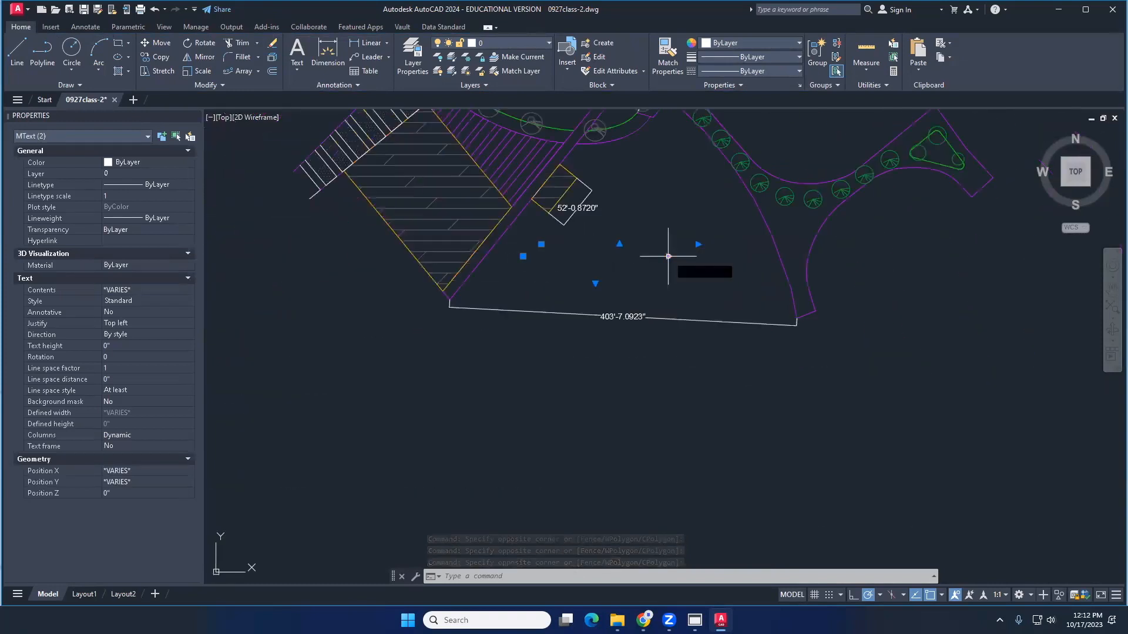
{"action": "left_click", "coordinate": [669, 256]}
{"action": "key", "text": "Escape"}
{"action": "key", "text": "Escape"}
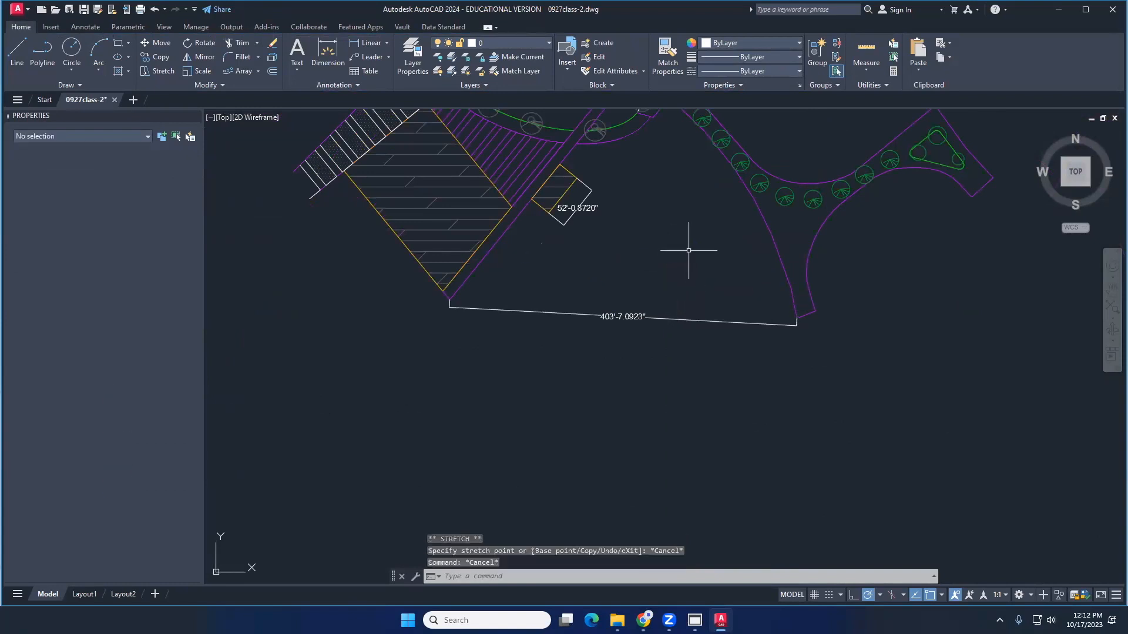
Locate the new placeholder text with selection windows and examine it up close at its insertion point
{"action": "left_click", "coordinate": [695, 244]}
{"action": "left_click", "coordinate": [692, 282]}
{"action": "left_click", "coordinate": [699, 286]}
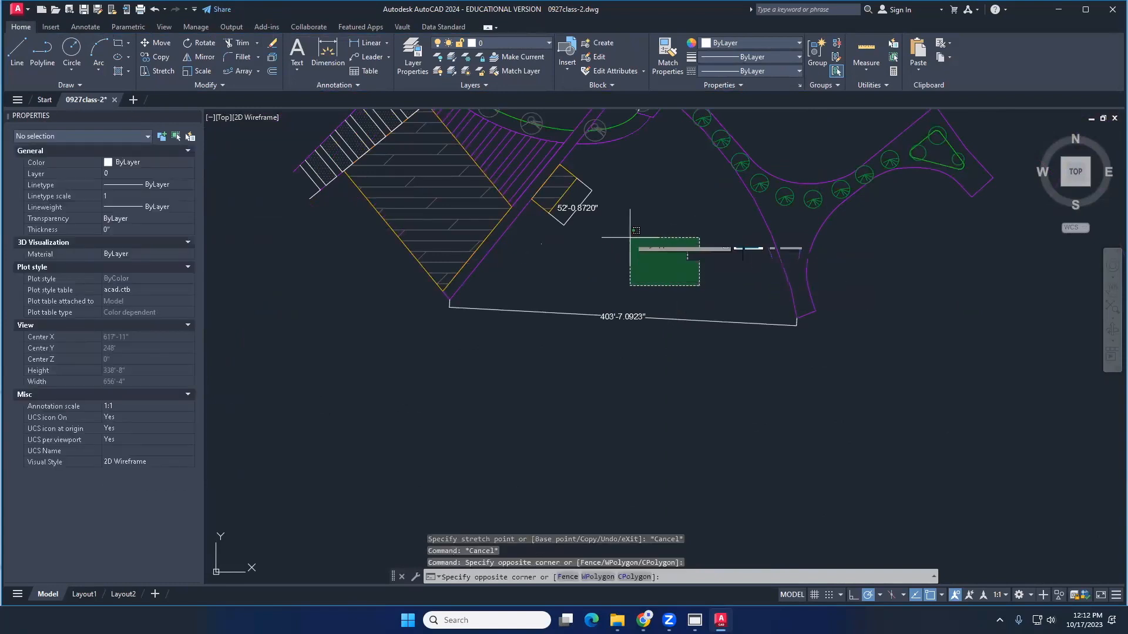
{"action": "left_click", "coordinate": [626, 235]}
{"action": "left_click", "coordinate": [564, 264]}
{"action": "left_click", "coordinate": [665, 287]}
{"action": "left_click", "coordinate": [683, 289]}
{"action": "left_click", "coordinate": [527, 240]}
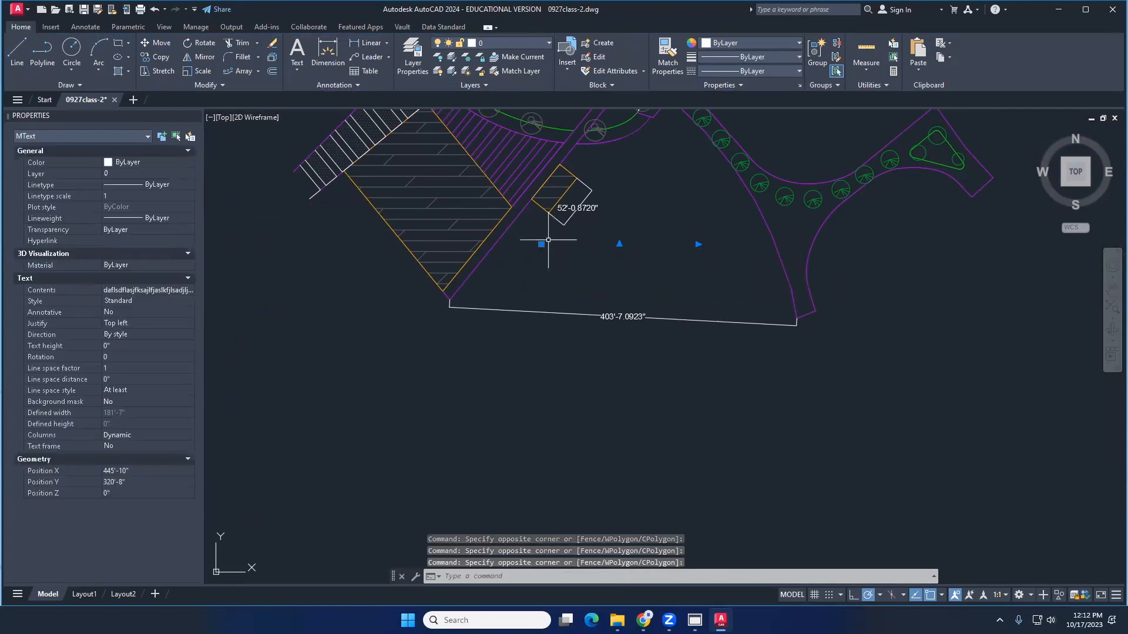
{"action": "key", "text": "Escape"}
{"action": "scroll", "coordinate": [540, 242], "scroll_direction": "up", "scroll_amount": 4}
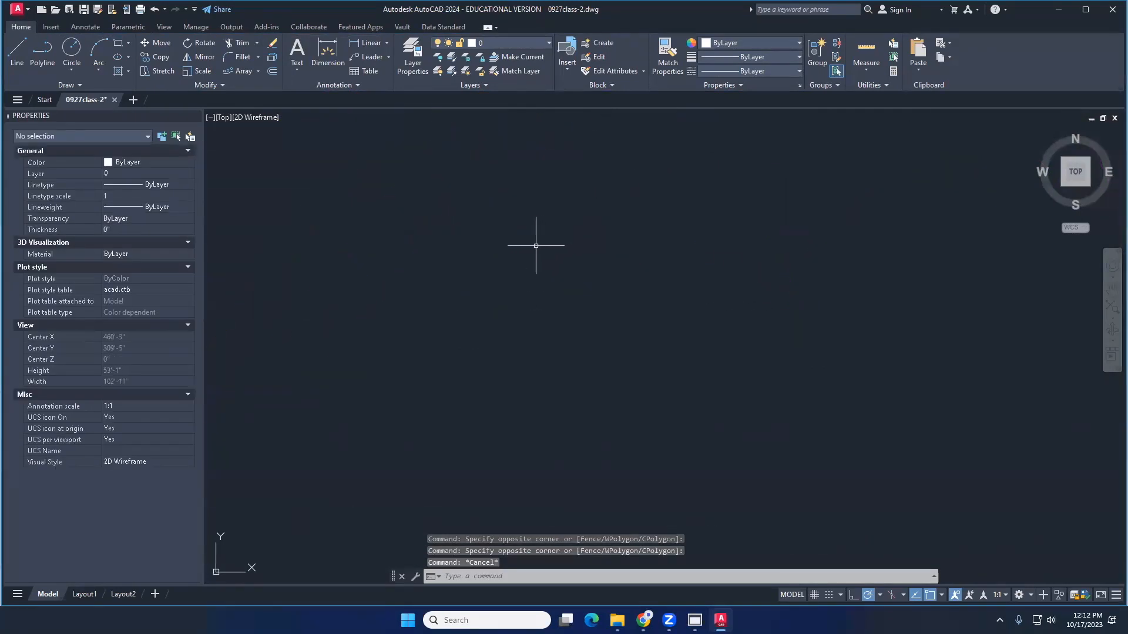
{"action": "scroll", "coordinate": [535, 246], "scroll_direction": "up", "scroll_amount": 10}
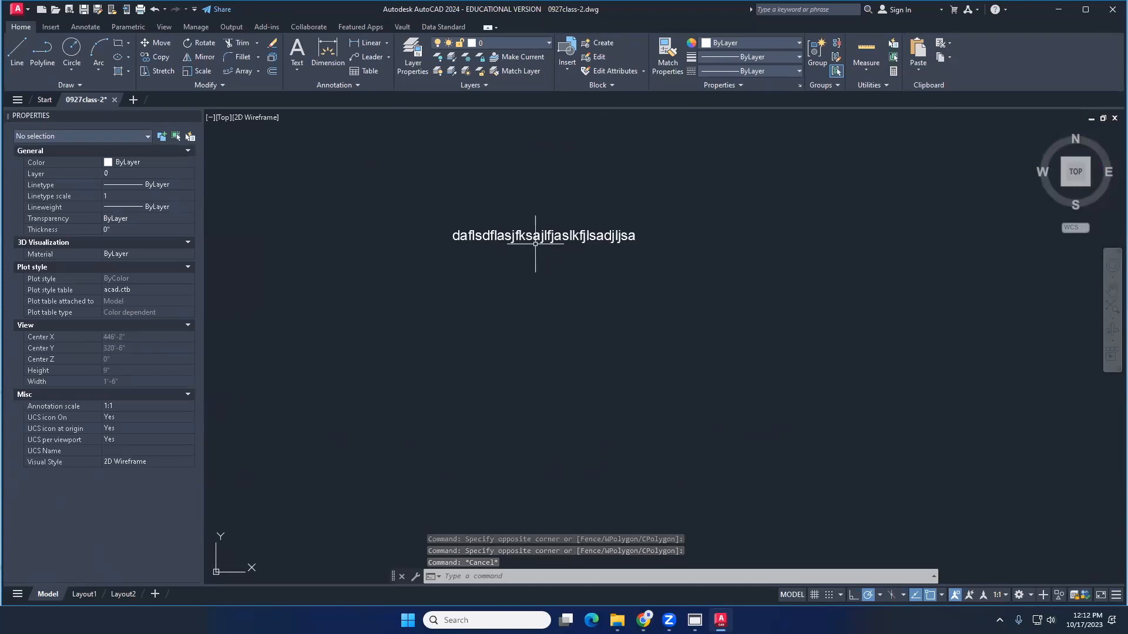
{"action": "scroll", "coordinate": [535, 242], "scroll_direction": "down", "scroll_amount": 5}
Set the placeholder text's height to 300 inches
{"action": "left_click", "coordinate": [536, 242]}
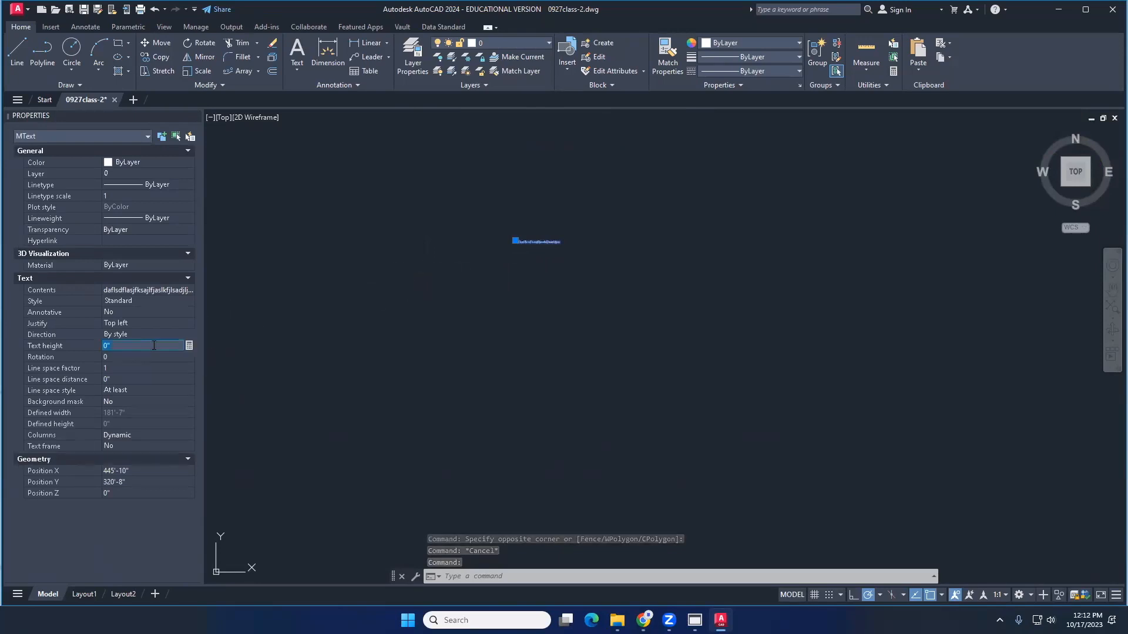
{"action": "type", "text": "300"}
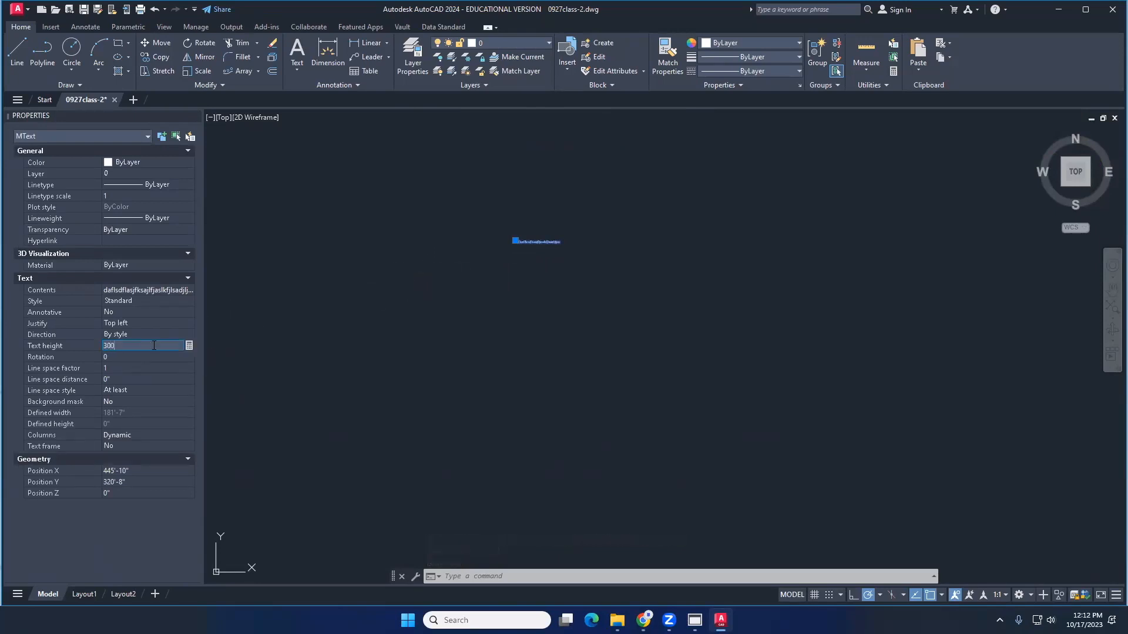
{"action": "key", "text": "Return"}
{"action": "scroll", "coordinate": [370, 314], "scroll_direction": "down", "scroll_amount": 15}
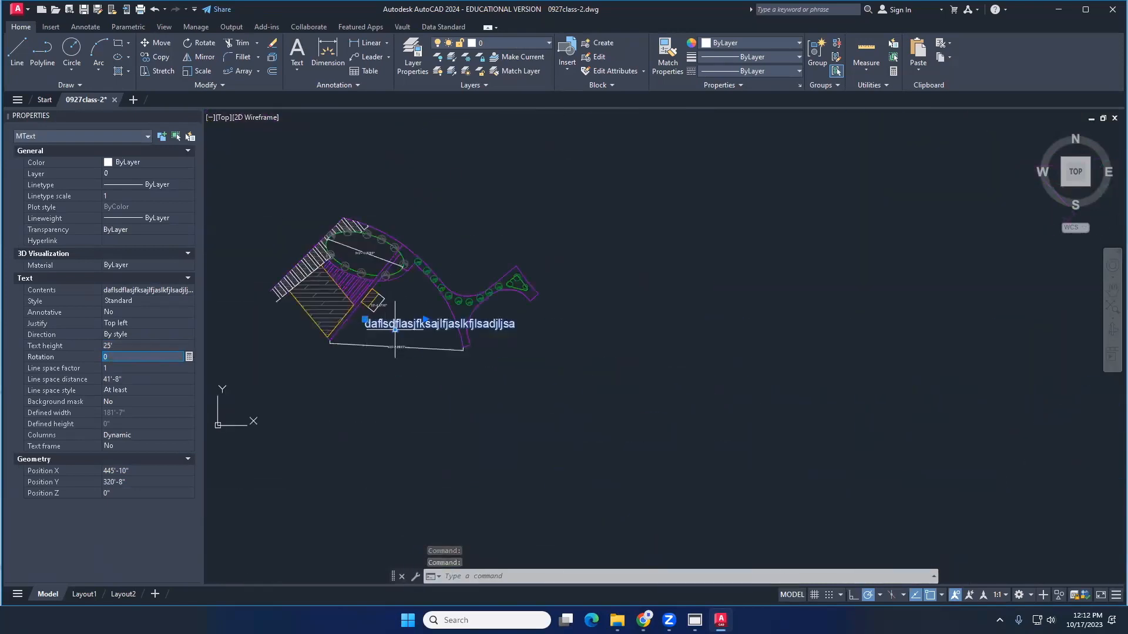
Move the enlarged placeholder text below the long dimension, starting near the dimension's west end
{"action": "left_click", "coordinate": [365, 321]}
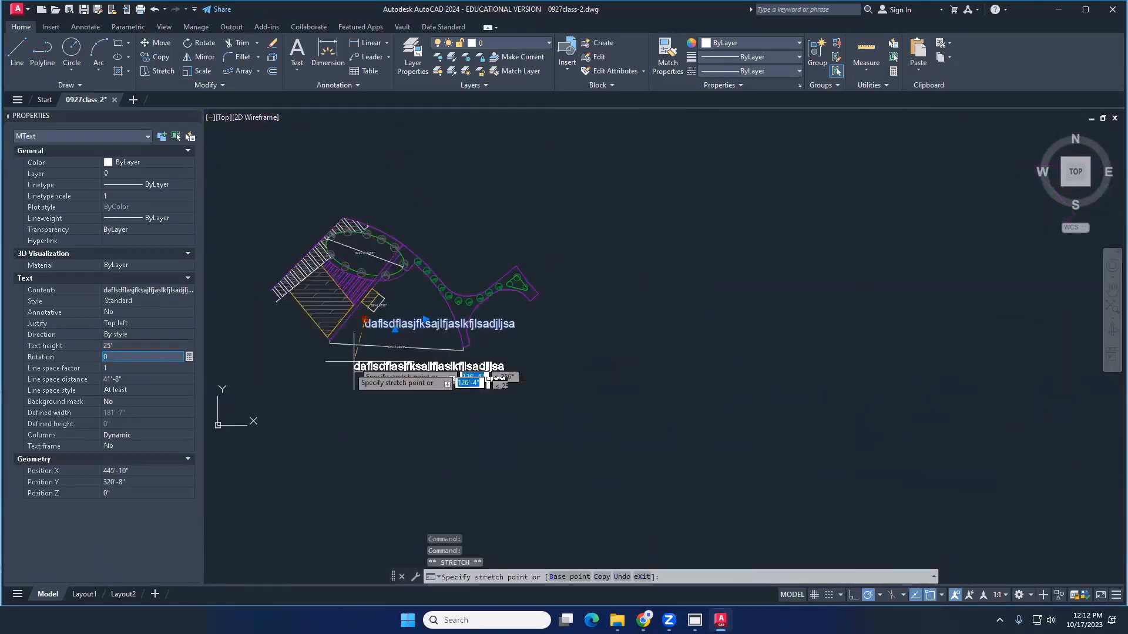
{"action": "left_click", "coordinate": [327, 370]}
{"action": "scroll", "coordinate": [370, 329], "scroll_direction": "up", "scroll_amount": 6}
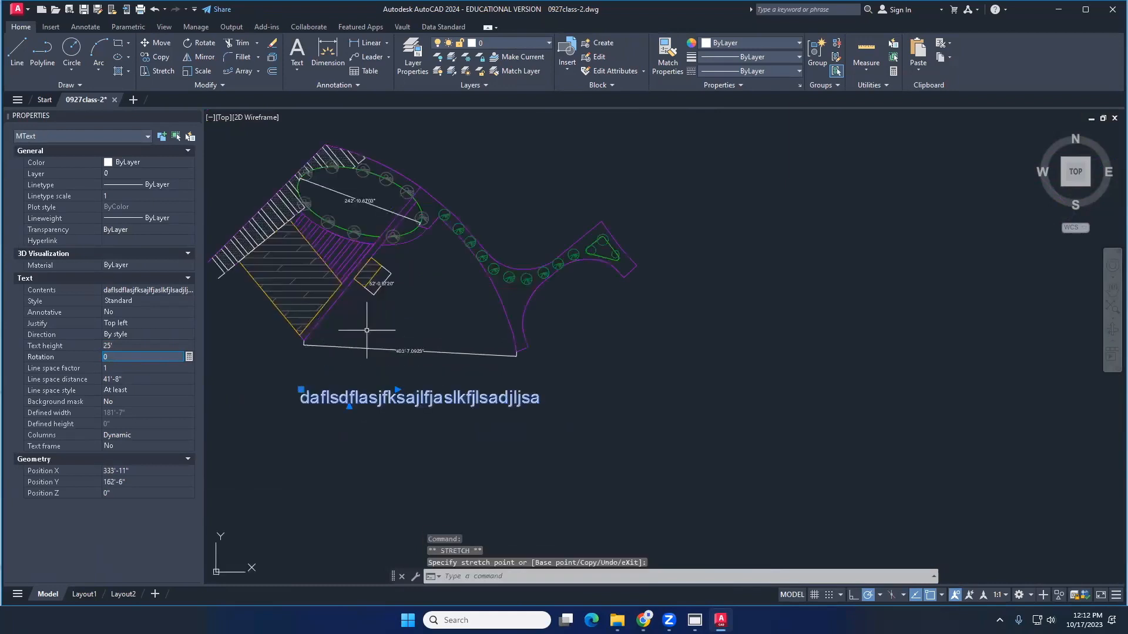
Erase the placeholder text together with the tiny texts above the long dimension, undo the erasure, and recheck that area
{"action": "middle_click_drag", "start_coordinate": [313, 304], "coordinate": [312, 292]}
{"action": "left_click", "coordinate": [361, 295]}
{"action": "left_click", "coordinate": [293, 242]}
{"action": "scroll", "coordinate": [337, 266], "scroll_direction": "down", "scroll_amount": 5}
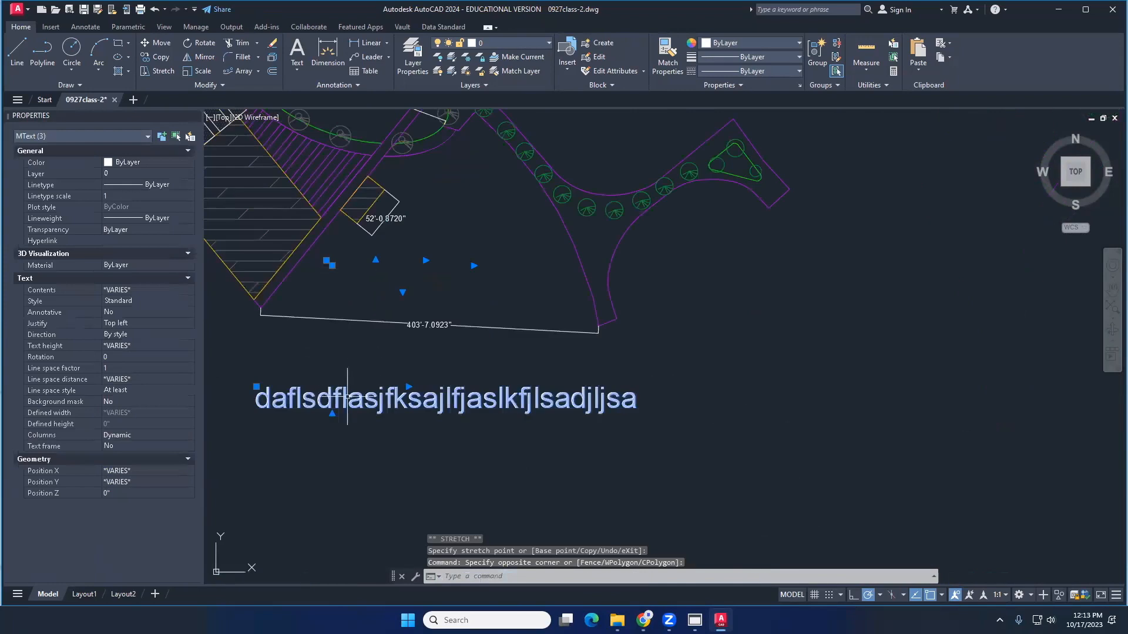
{"action": "key", "text": "Delete"}
{"action": "key", "text": "ctrl+z"}
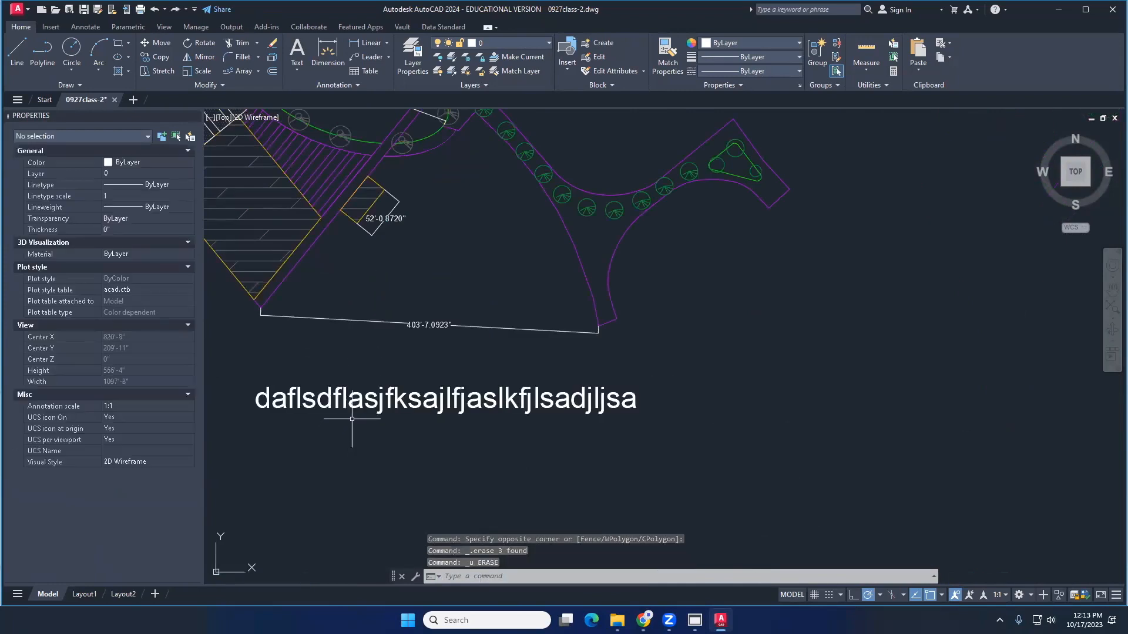
{"action": "left_click", "coordinate": [364, 291]}
{"action": "left_click", "coordinate": [346, 256]}
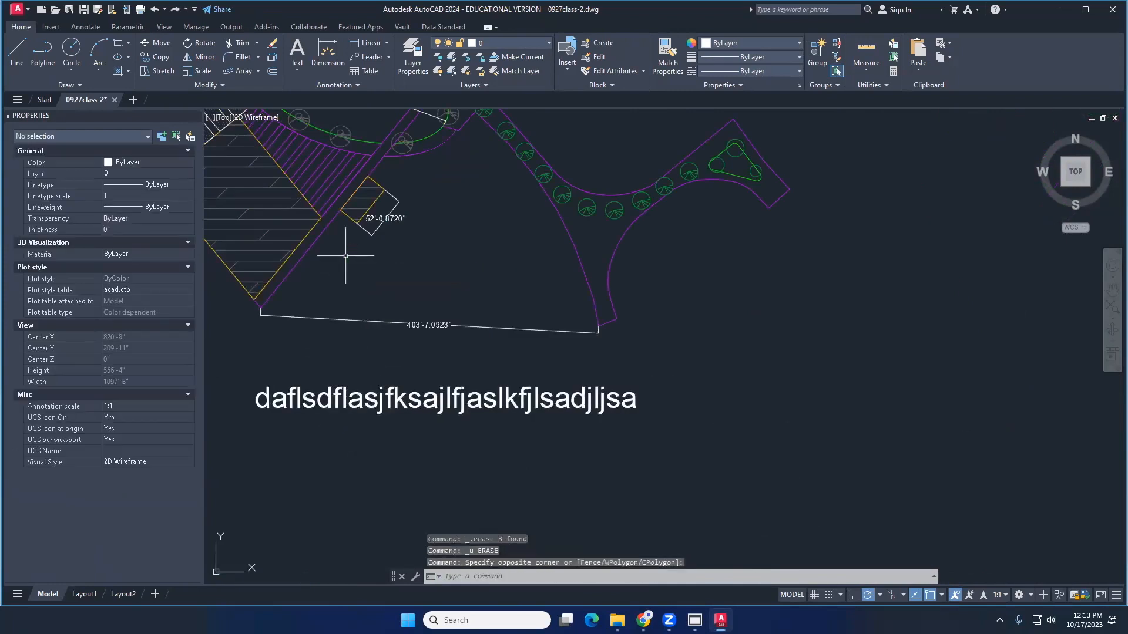
Replace the placeholder text below the long dimension with "Texa A&M University"
{"action": "left_click", "coordinate": [356, 396]}
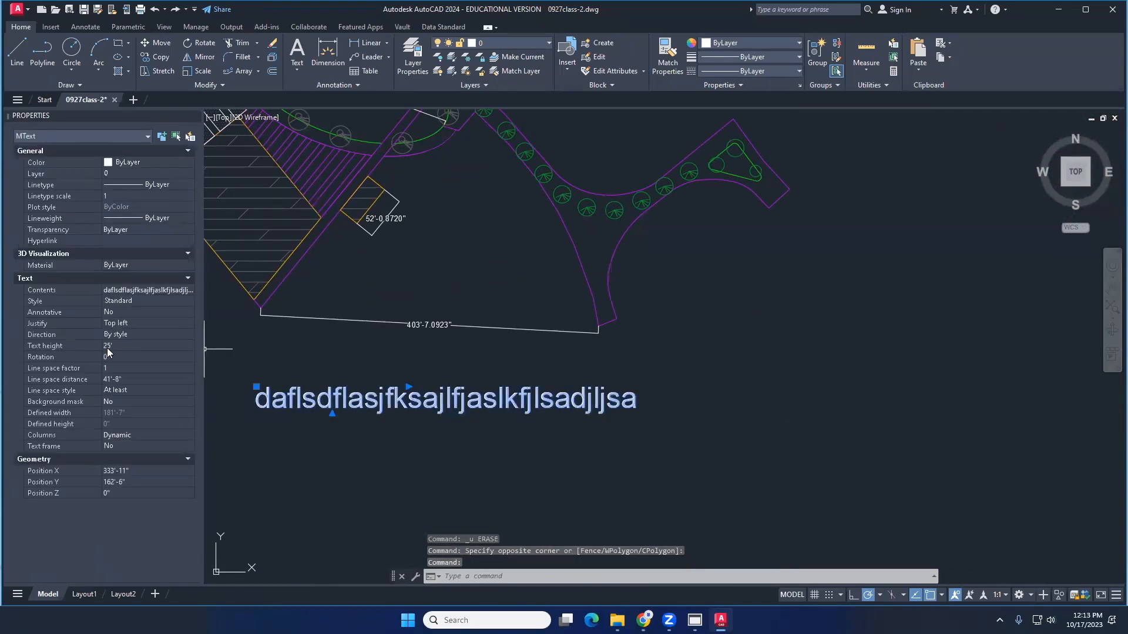
{"action": "left_click", "coordinate": [46, 348]}
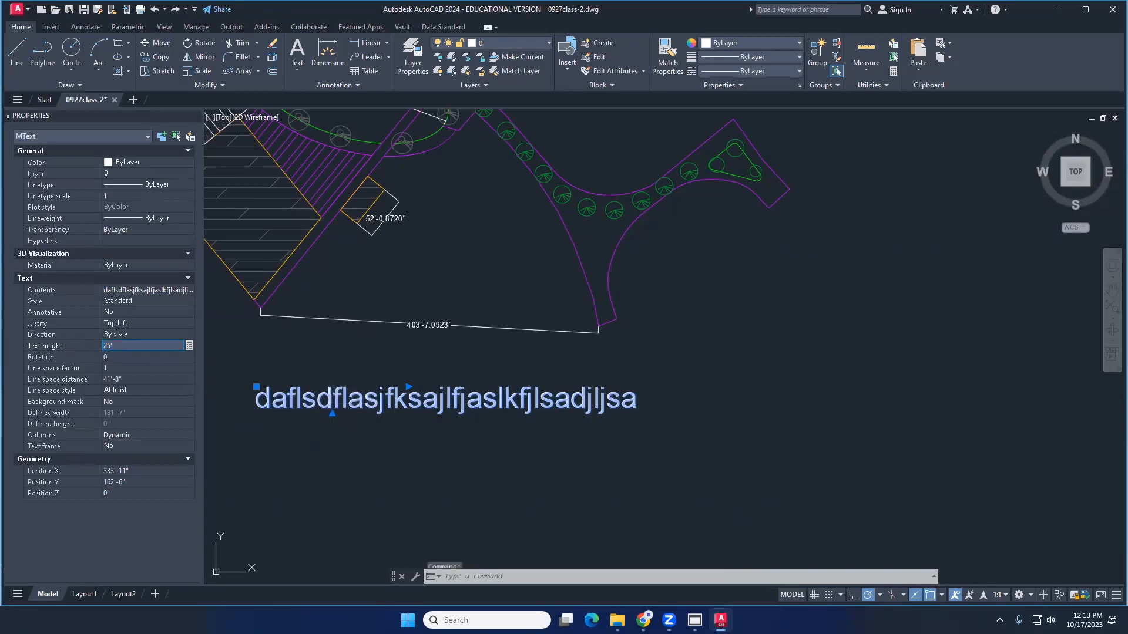
{"action": "double_click", "coordinate": [310, 403]}
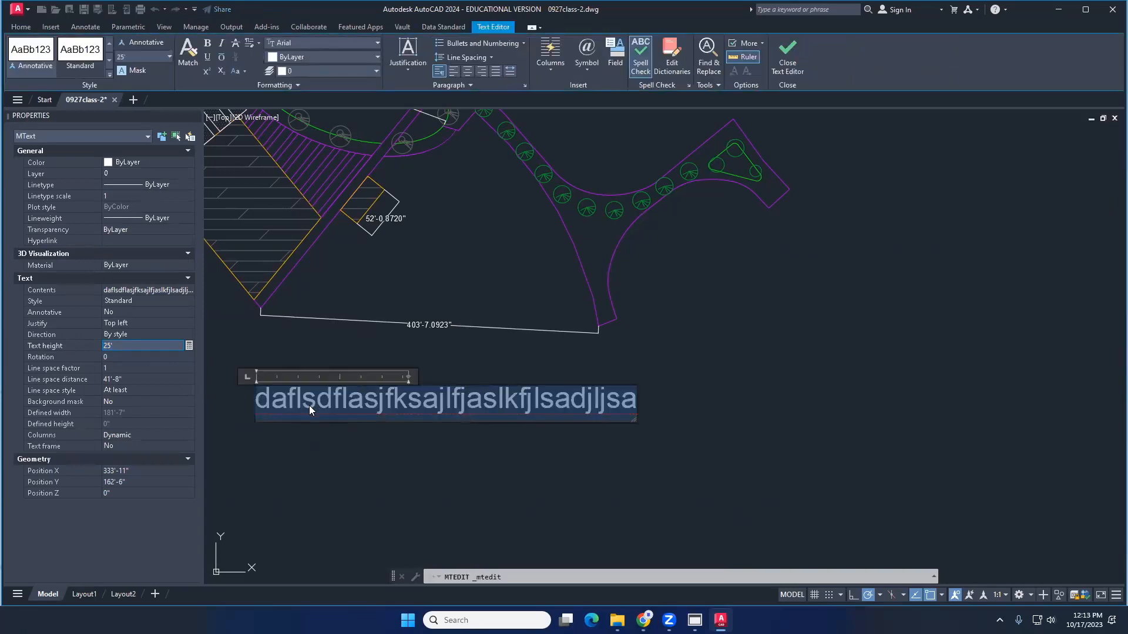
{"action": "type", "text": "Texa A"}
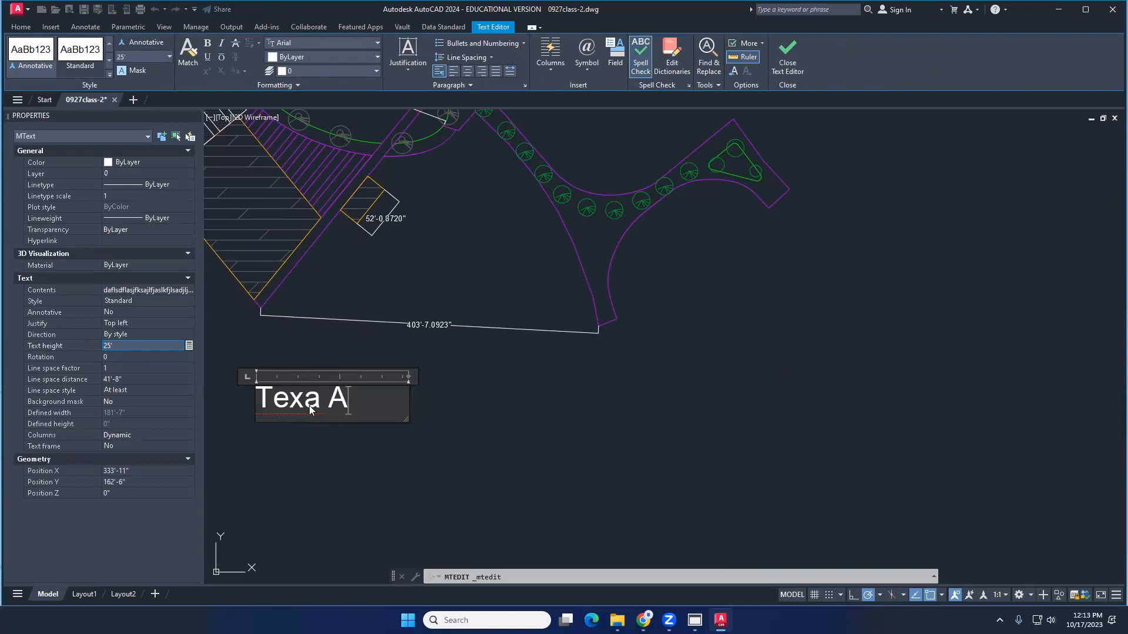
{"action": "type", "text": "&M"}
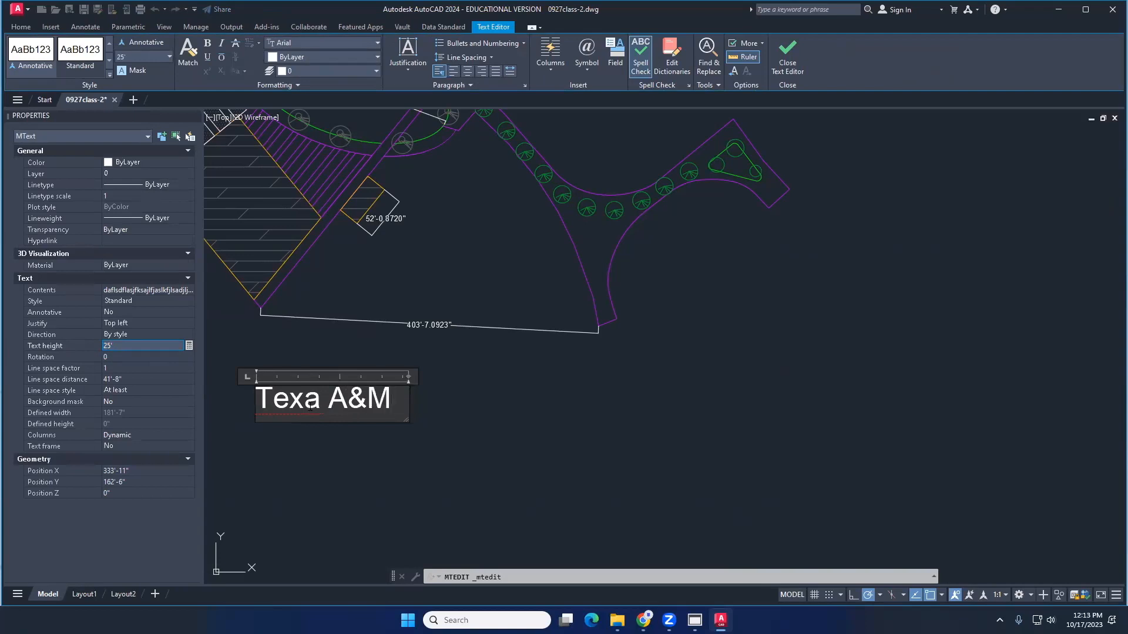
{"action": "key", "text": "Return"}
{"action": "type", "text": "University"}
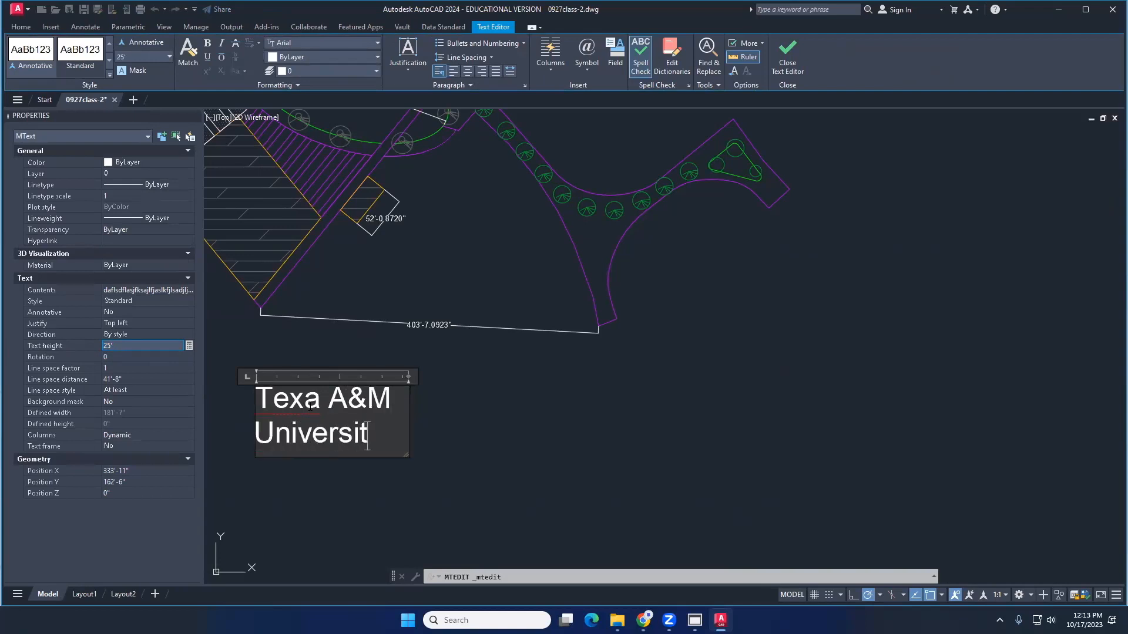
{"action": "left_click", "coordinate": [453, 423]}
Widen the title's text box to about 409' so the title fits on one line
{"action": "left_click", "coordinate": [330, 403]}
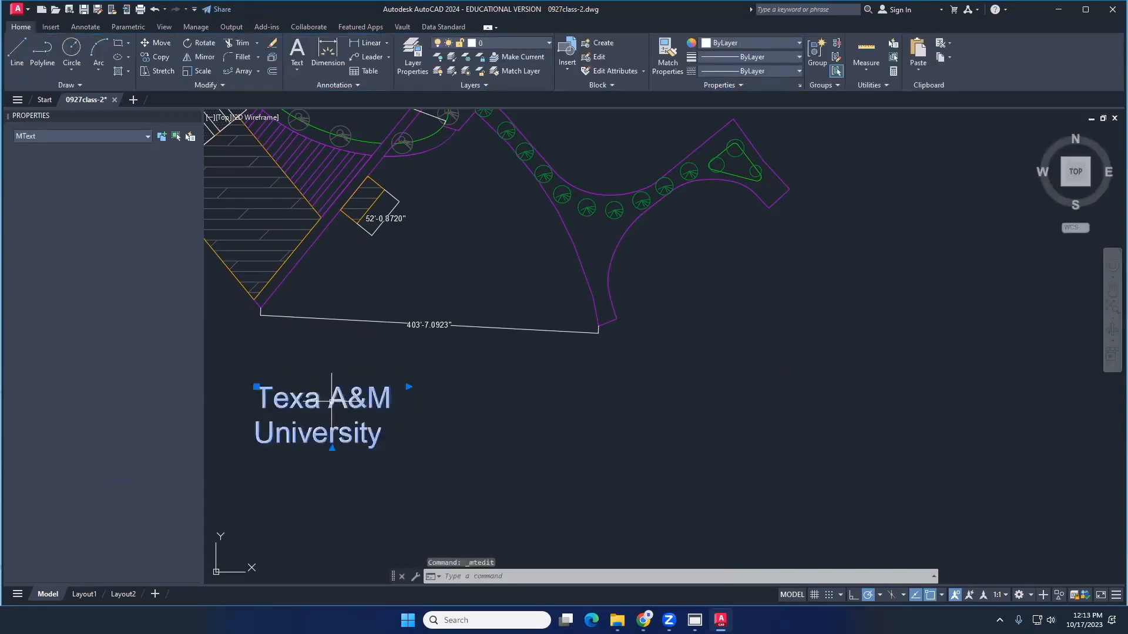
{"action": "left_click", "coordinate": [409, 386]}
{"action": "left_click", "coordinate": [577, 387]}
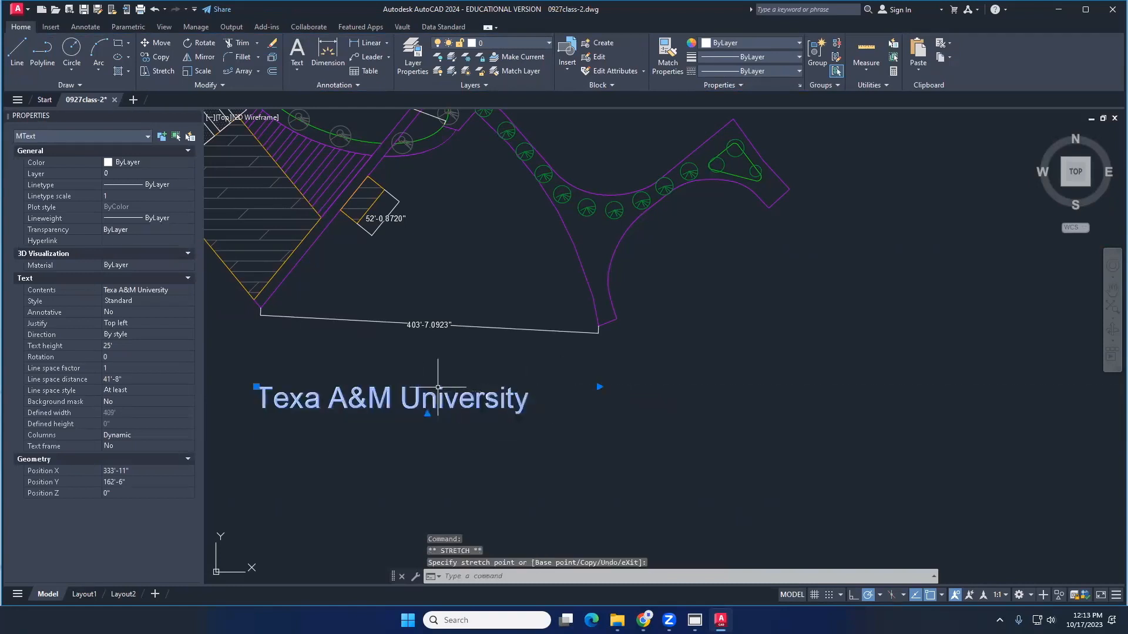
{"action": "key", "text": "Escape"}
Copy the "Texa A&M University" title to the open area just below the tree-lined path at the plan's east end
{"action": "left_click", "coordinate": [391, 399]}
{"action": "right_click", "coordinate": [389, 398]}
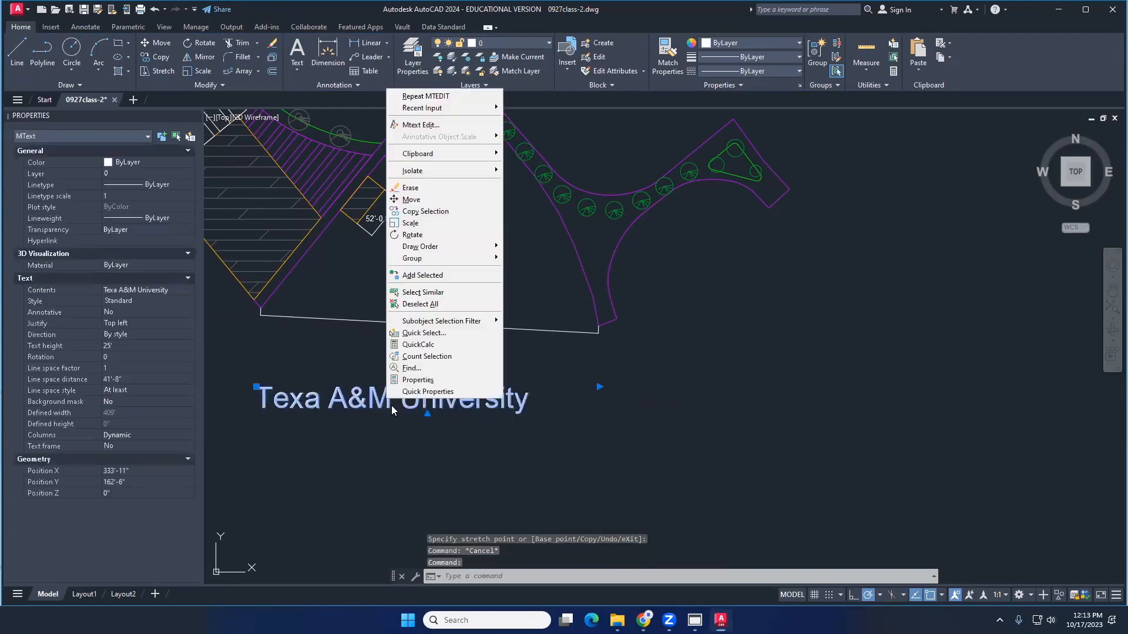
{"action": "left_click", "coordinate": [420, 382]}
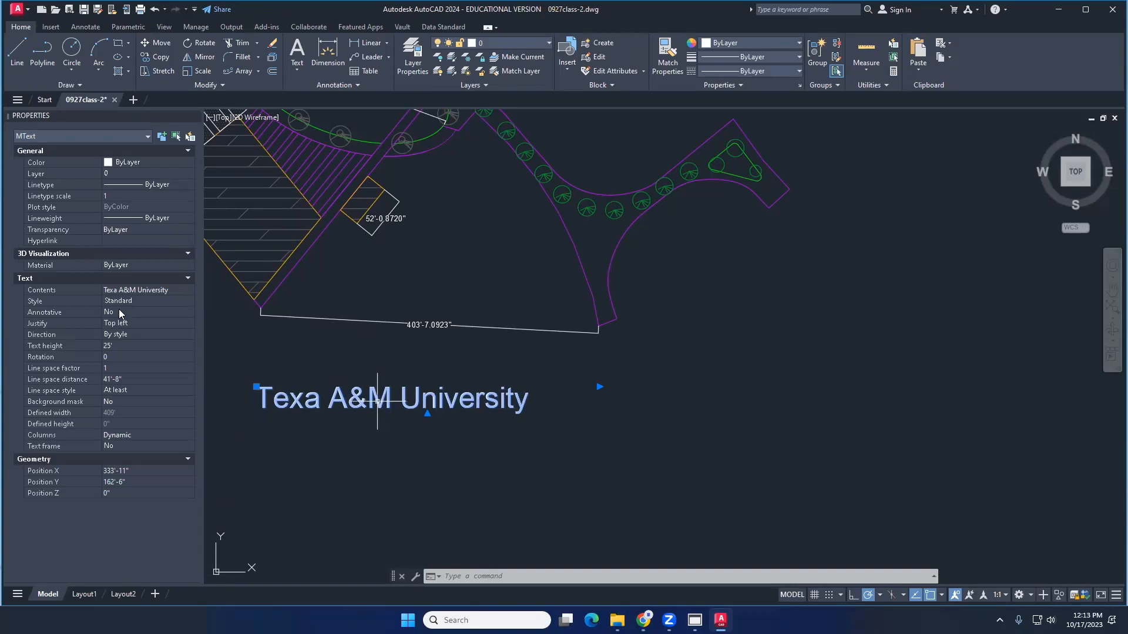
{"action": "left_click", "coordinate": [157, 57]}
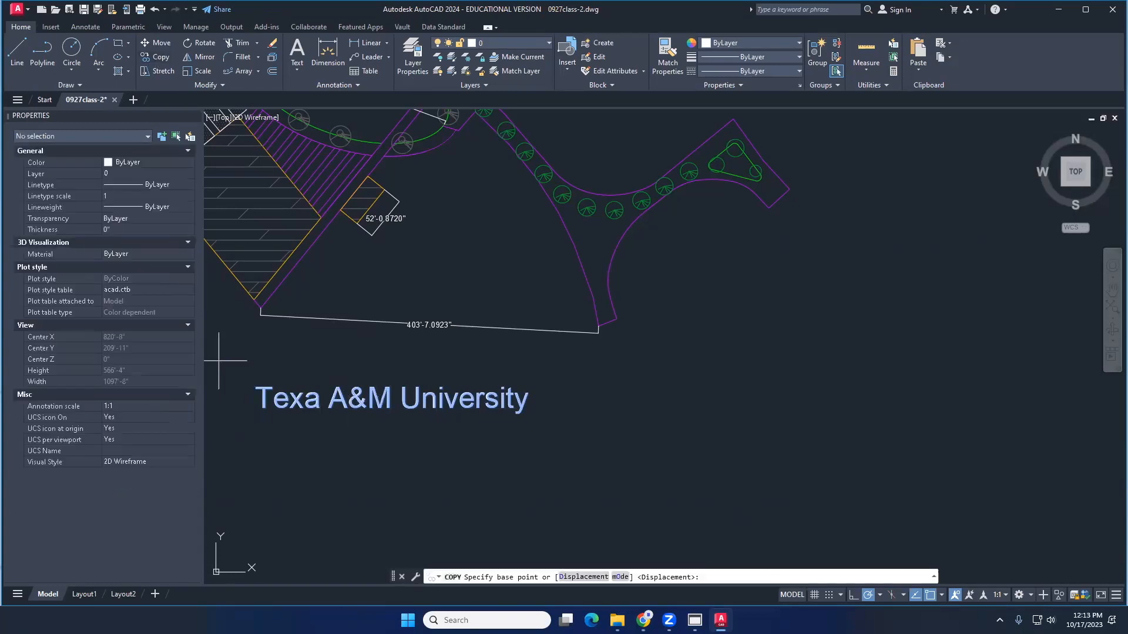
{"action": "left_click", "coordinate": [263, 397]}
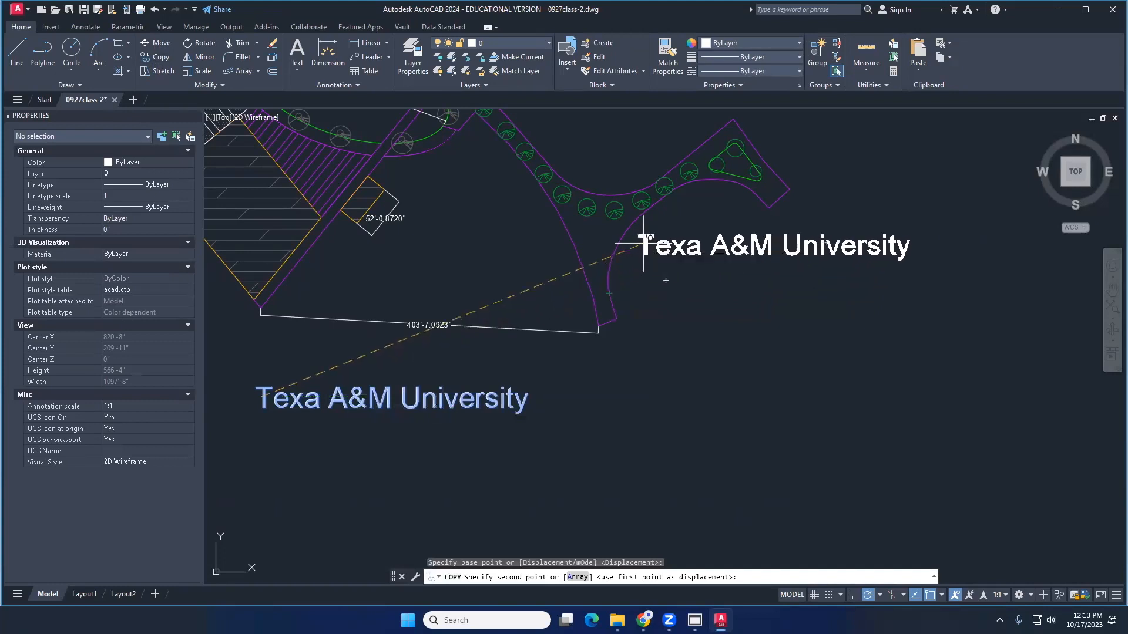
{"action": "left_click", "coordinate": [697, 225]}
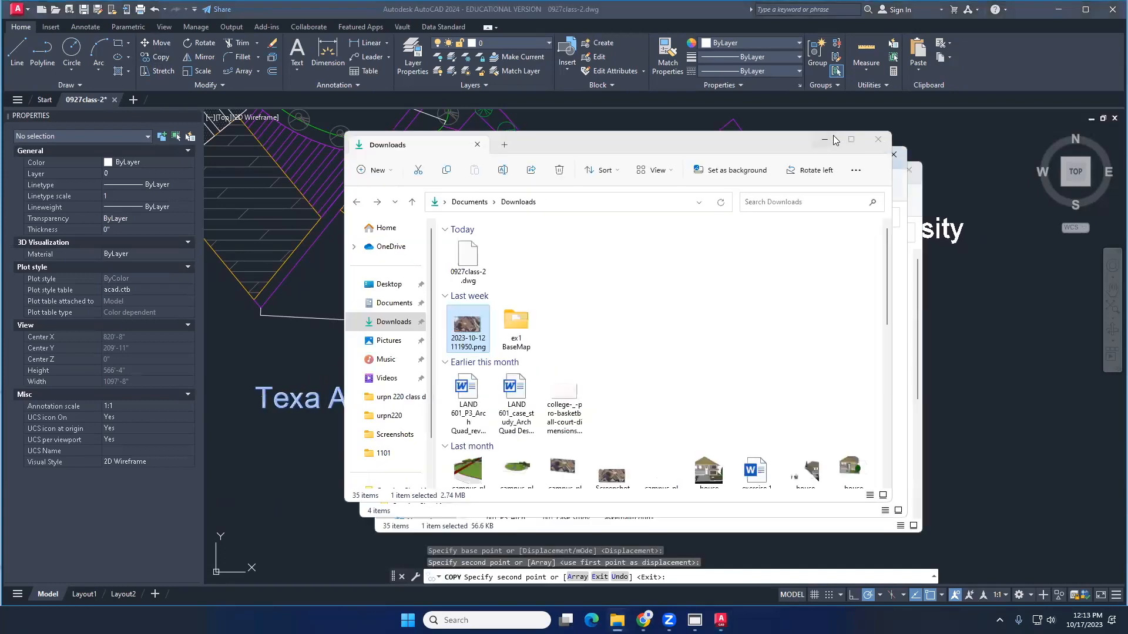
{"action": "left_click", "coordinate": [825, 139]}
{"action": "left_click", "coordinate": [846, 154]}
{"action": "left_click", "coordinate": [856, 170]}
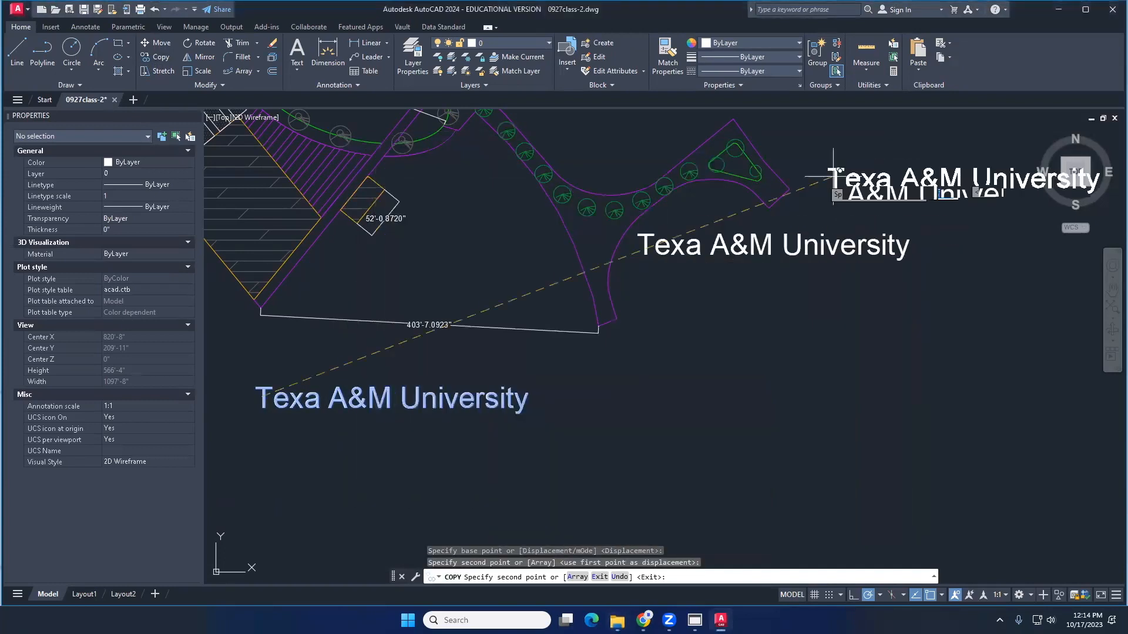
{"action": "key", "text": "Escape"}
Replace the copied title's content with "This is a tree corridor"
{"action": "double_click", "coordinate": [677, 247]}
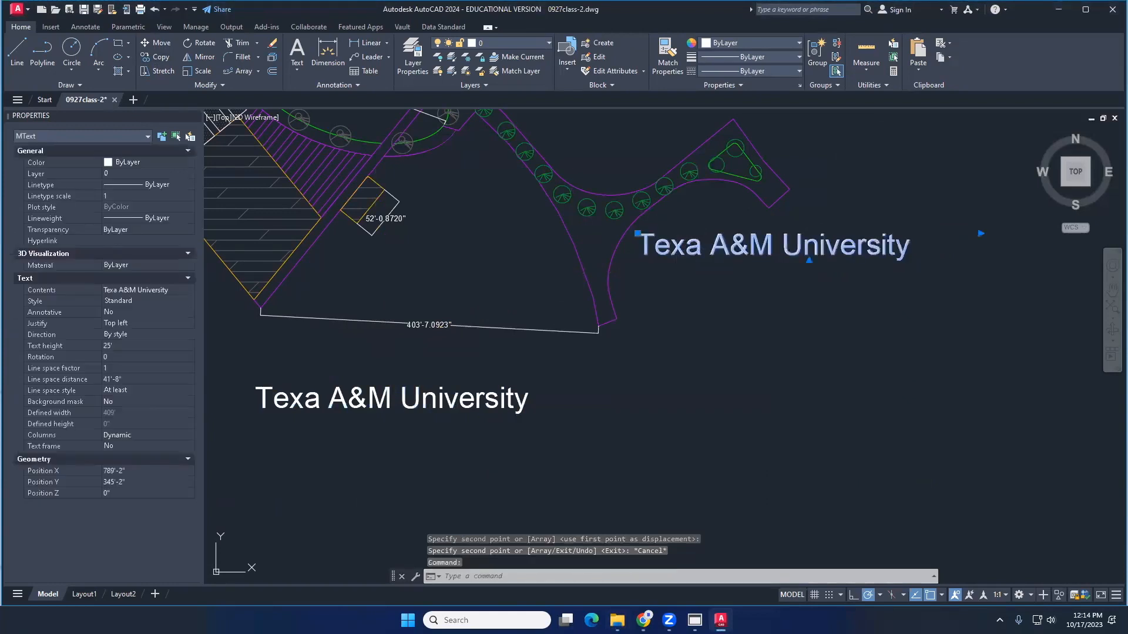
{"action": "triple_click", "coordinate": [677, 249]}
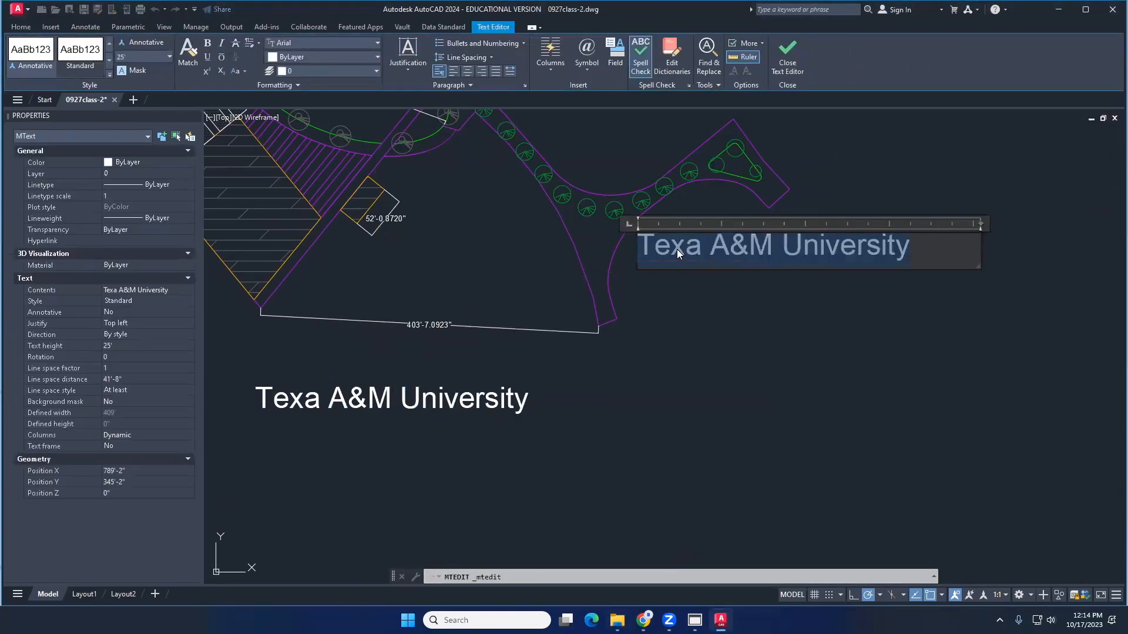
{"action": "type", "text": "Thi"}
{"action": "type", "text": "s is a "}
{"action": "type", "text": "t"}
{"action": "type", "text": "hr"}
{"action": "key", "text": "BackSpace"}
{"action": "key", "text": "BackSpace"}
{"action": "type", "text": "ree corridor"}
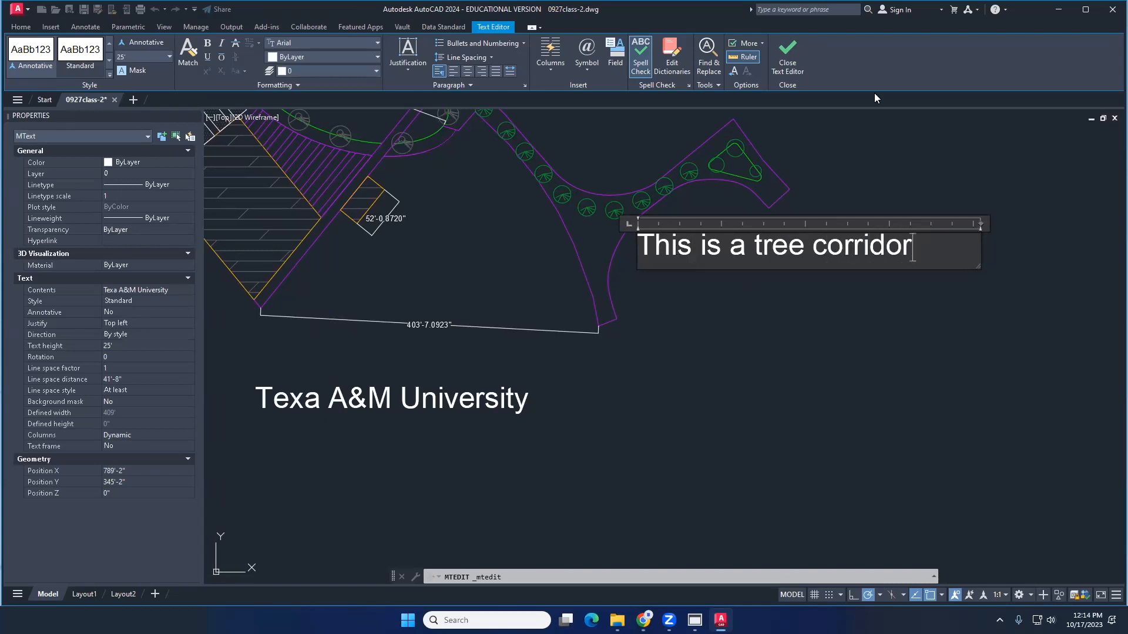
{"action": "left_click", "coordinate": [787, 56]}
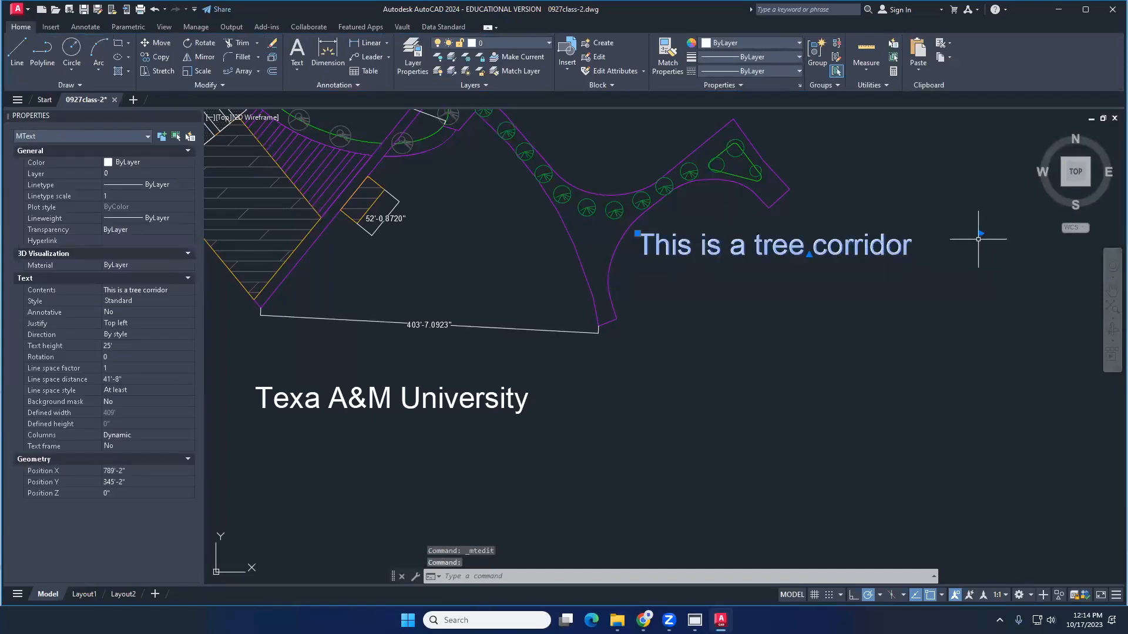
Set the tree corridor label's text height to 10'
{"action": "left_click", "coordinate": [124, 346]}
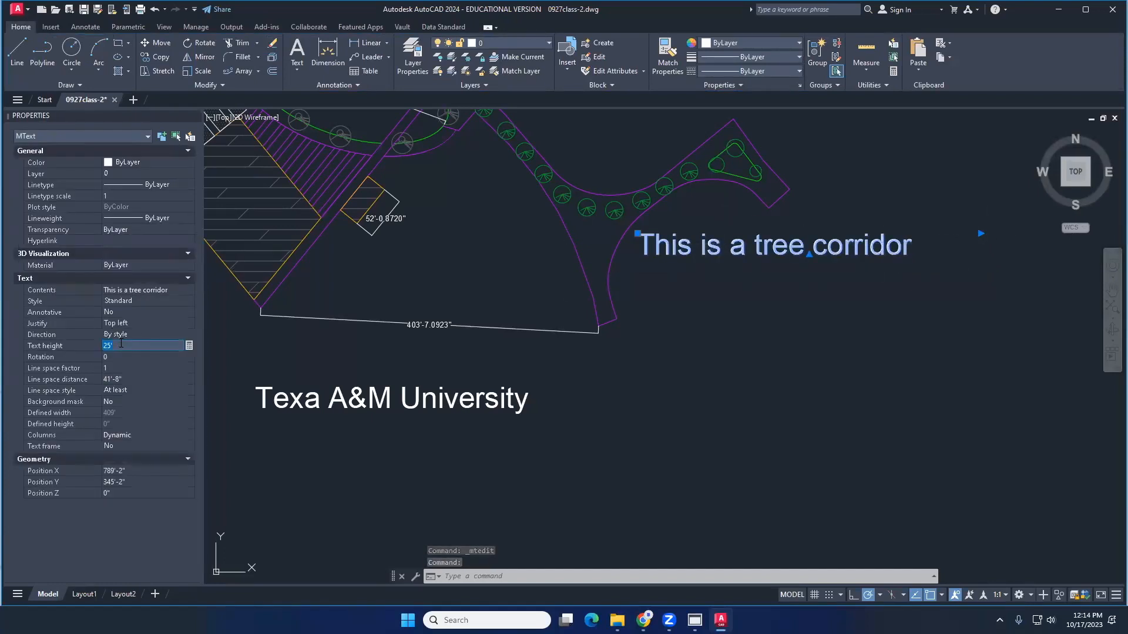
{"action": "type", "text": "10"}
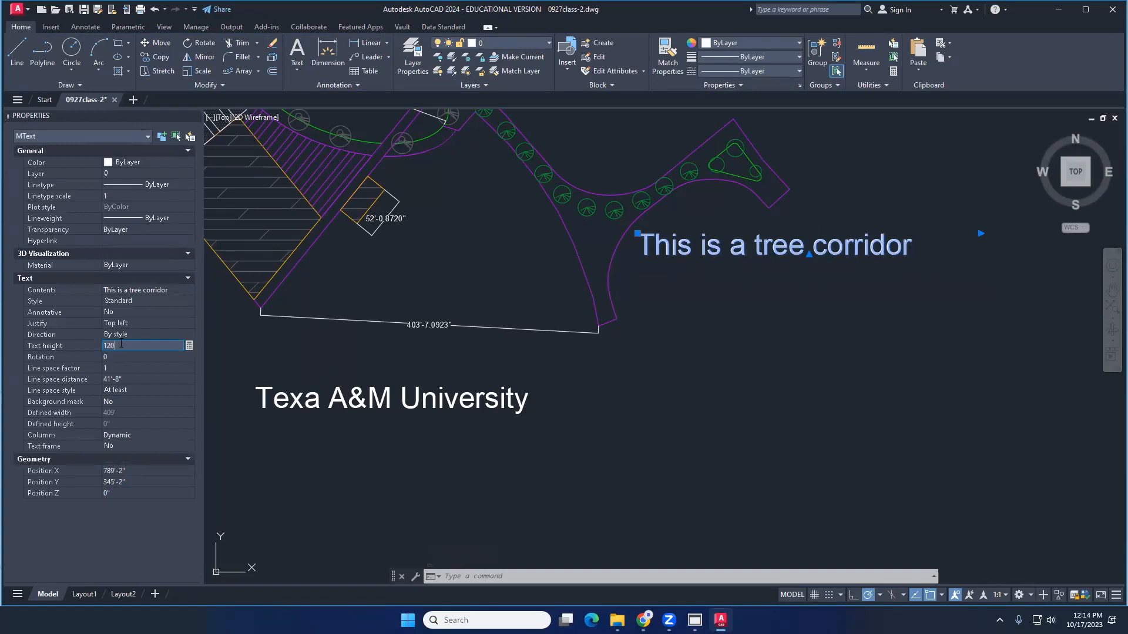
{"action": "key", "text": "Tab"}
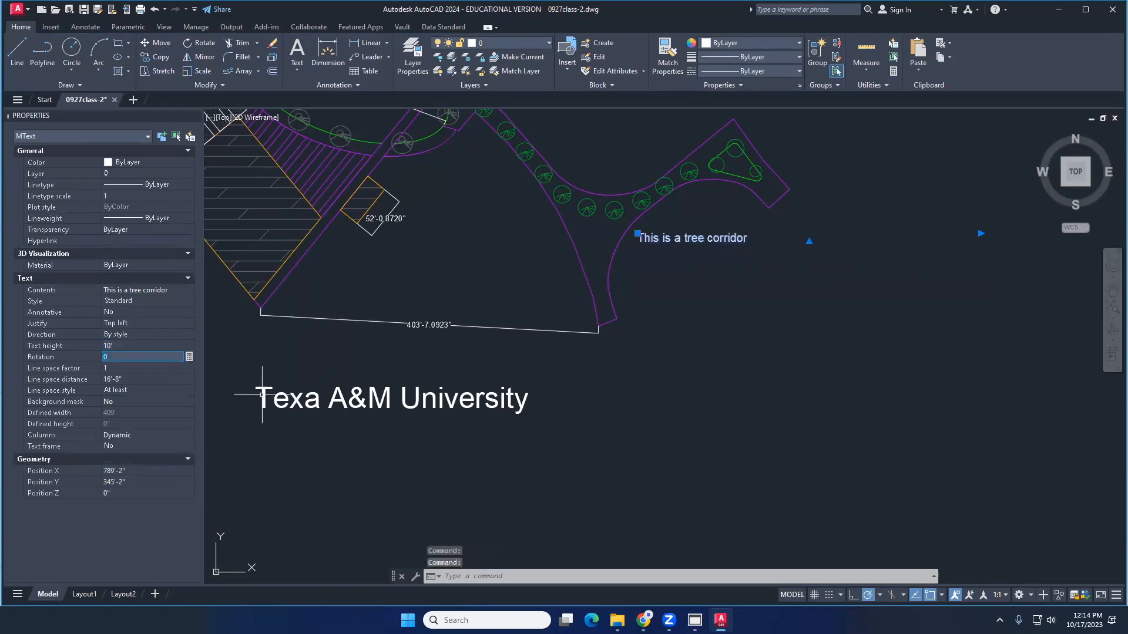
{"action": "key", "text": "Escape"}
Move the university title about 66' up and to the west, closer beneath the long dimension, and save the drawing
{"action": "scroll", "coordinate": [580, 333], "scroll_direction": "down", "scroll_amount": 4}
{"action": "left_click", "coordinate": [516, 357]}
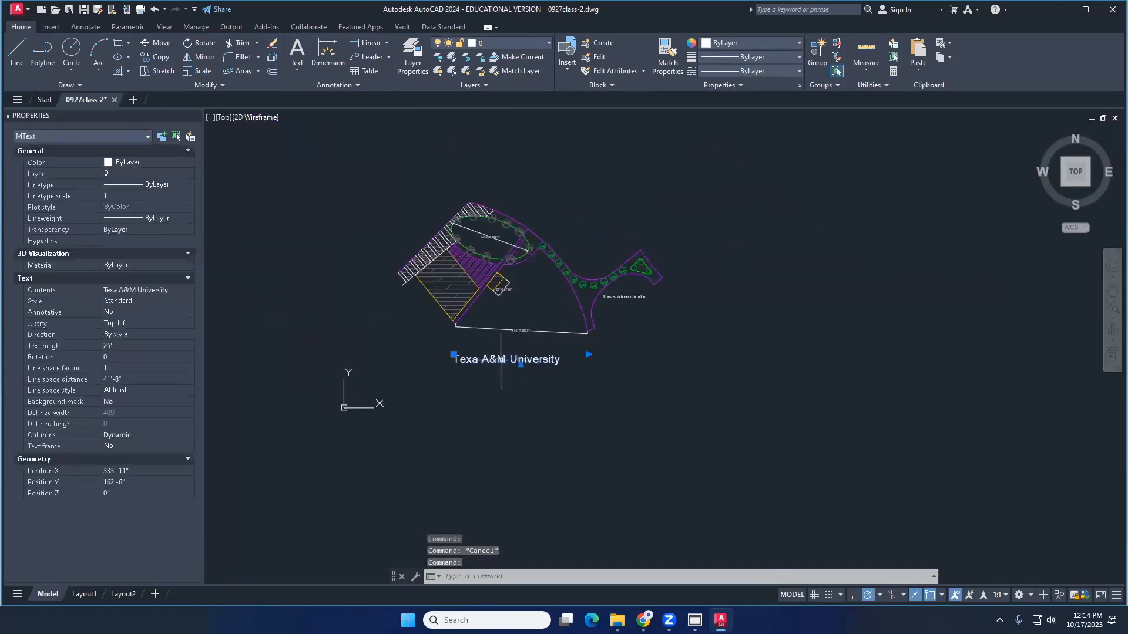
{"action": "left_click", "coordinate": [454, 355]}
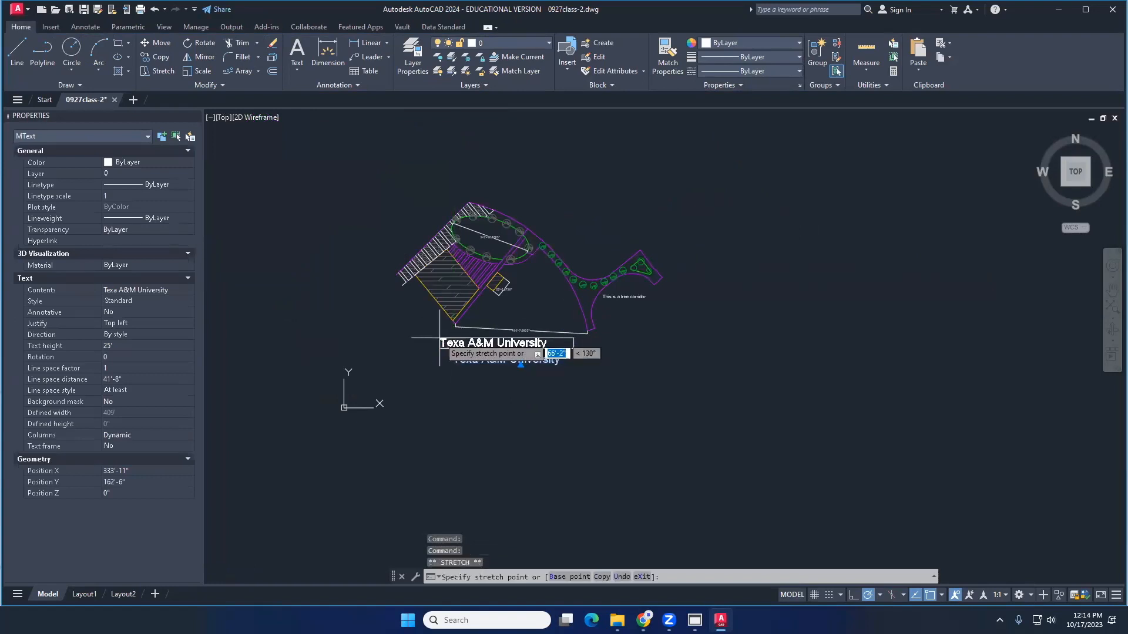
{"action": "left_click", "coordinate": [439, 339]}
{"action": "key", "text": "Escape"}
{"action": "middle_click_drag", "start_coordinate": [626, 328], "coordinate": [657, 349]}
{"action": "scroll", "coordinate": [625, 335], "scroll_direction": "up", "scroll_amount": 2}
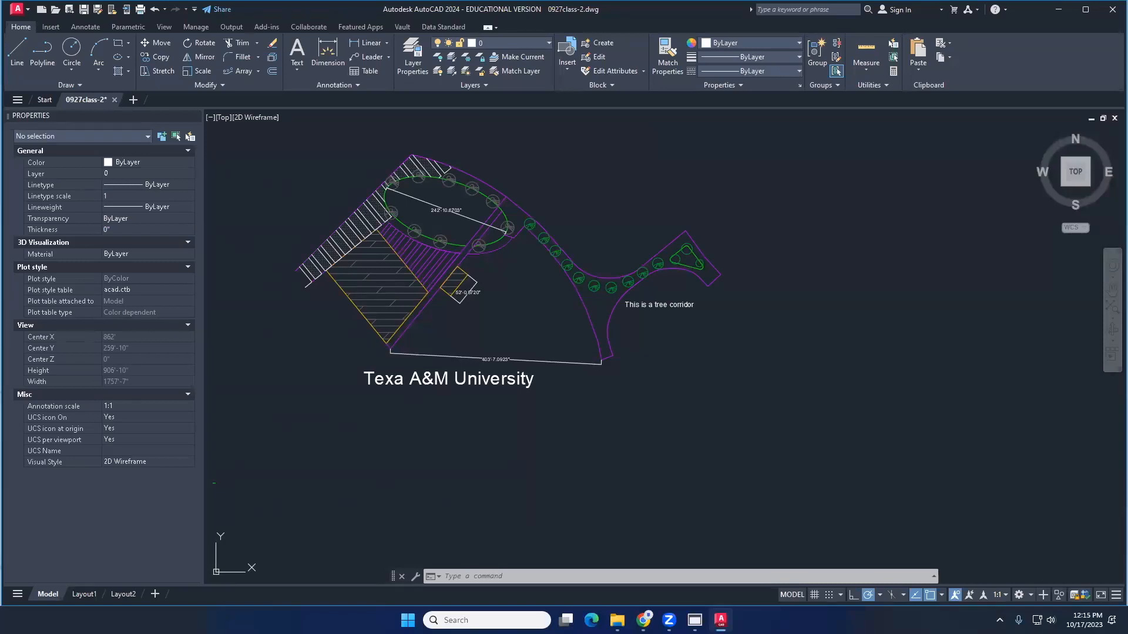
{"action": "key", "text": "ctrl+s"}
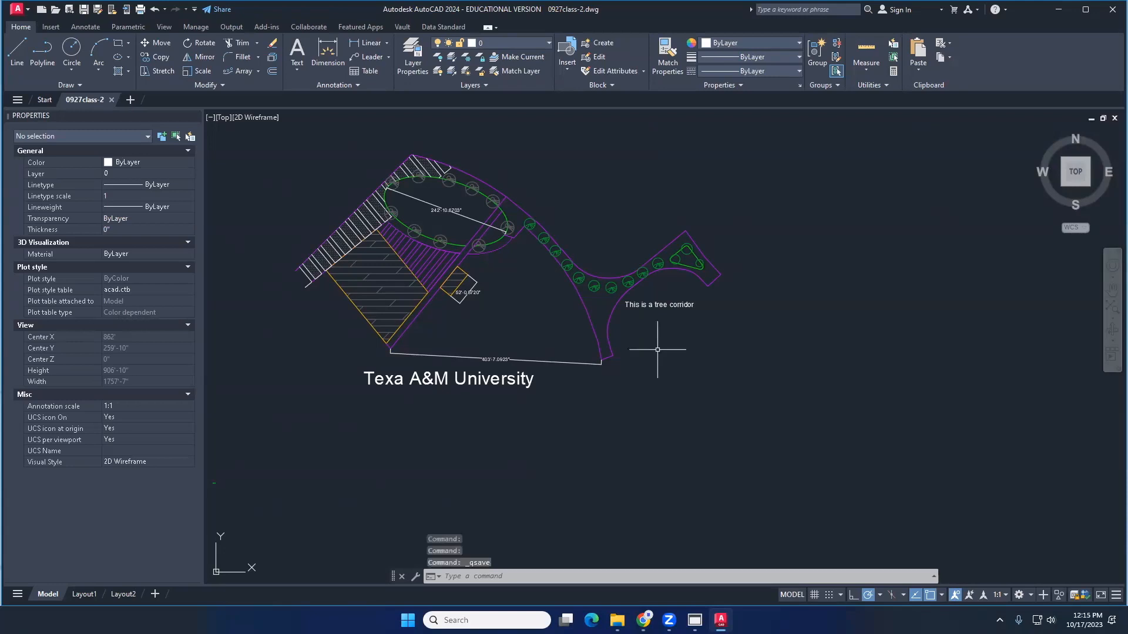
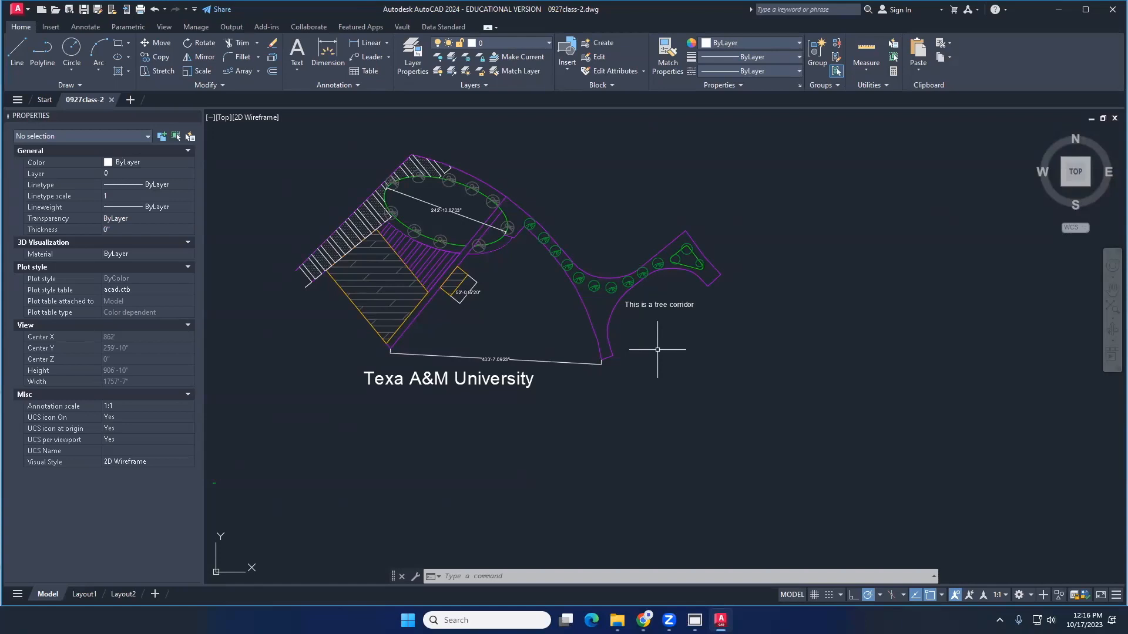
Open Layout1 and examine how the plan, dimensions and texts appear on the sheet inside its viewport
{"action": "mouse_move", "coordinate": [91, 595]}
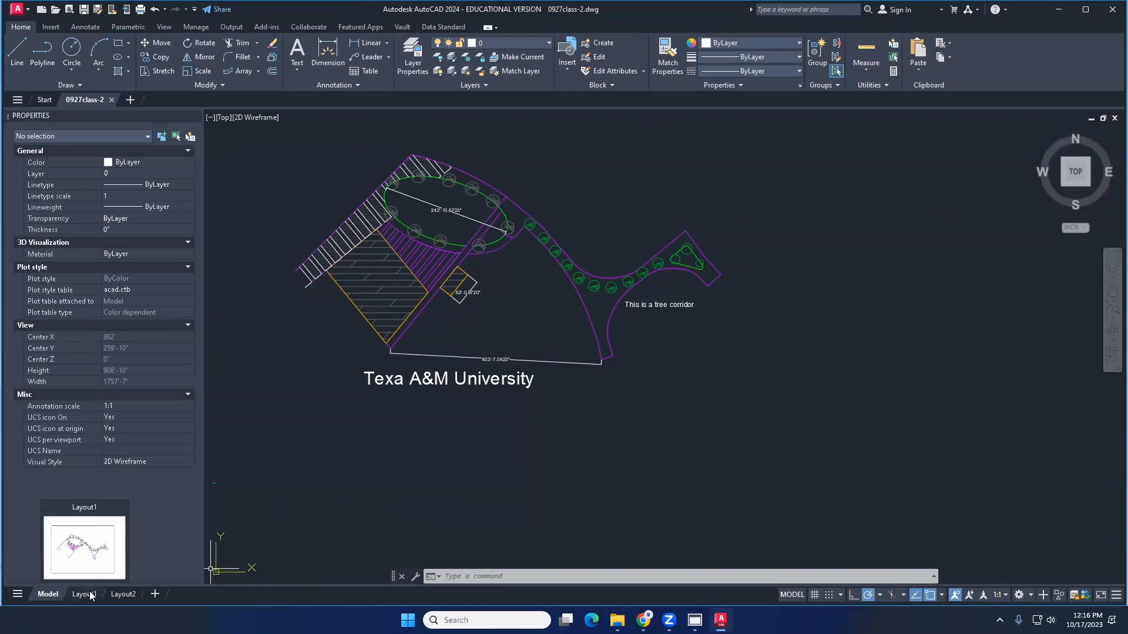
{"action": "left_click", "coordinate": [91, 595]}
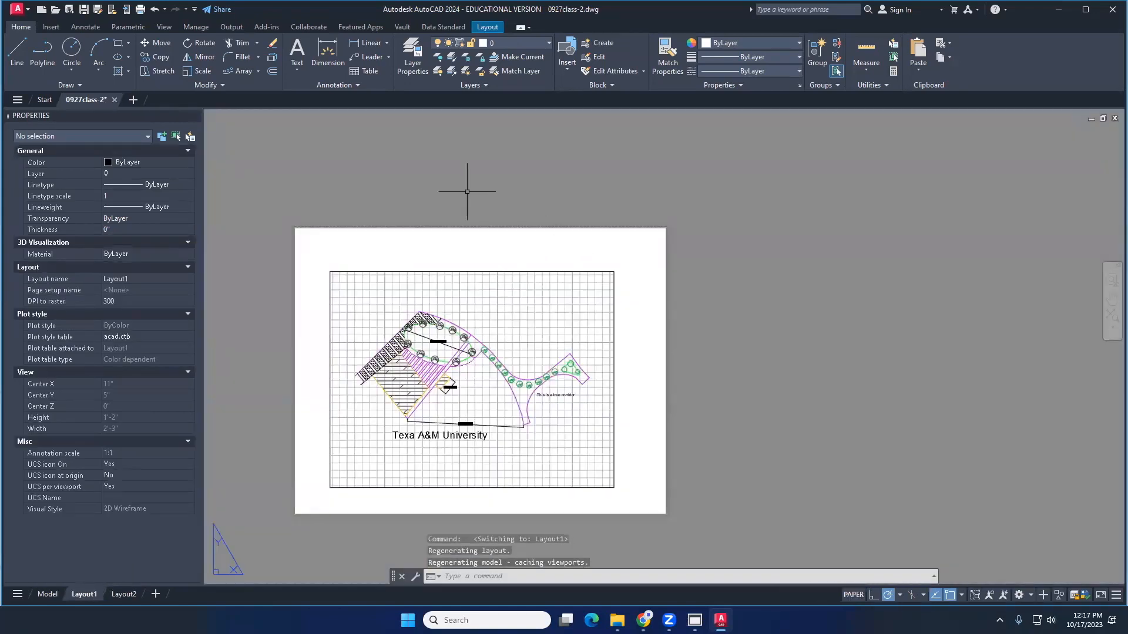
{"action": "middle_click_drag", "start_coordinate": [438, 246], "coordinate": [425, 208]}
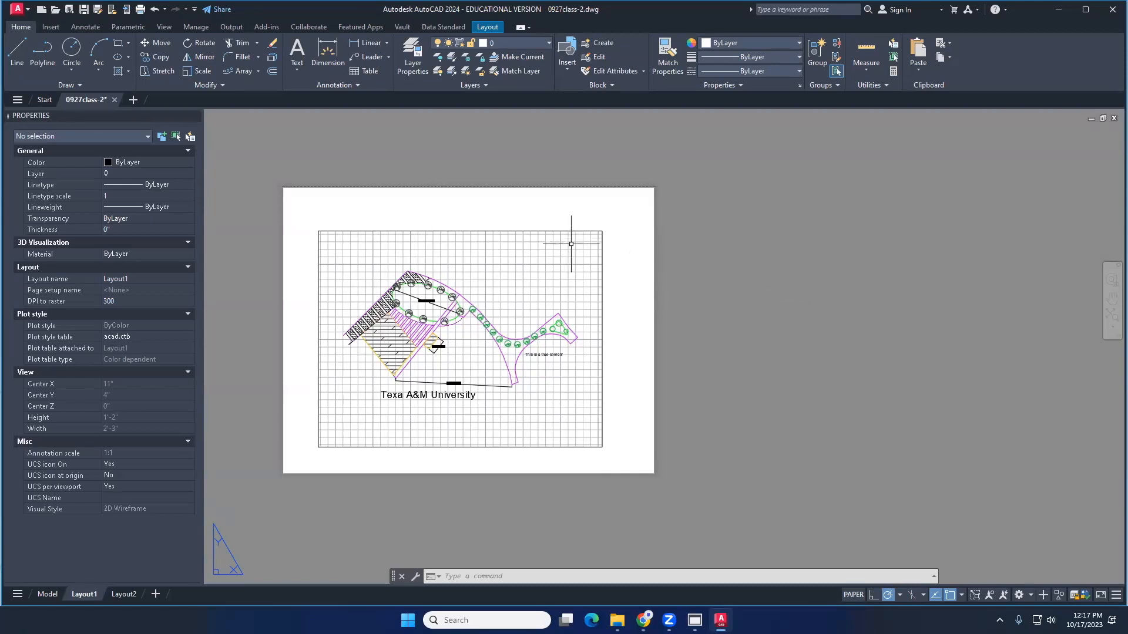
{"action": "middle_click_drag", "start_coordinate": [654, 297], "coordinate": [663, 269]}
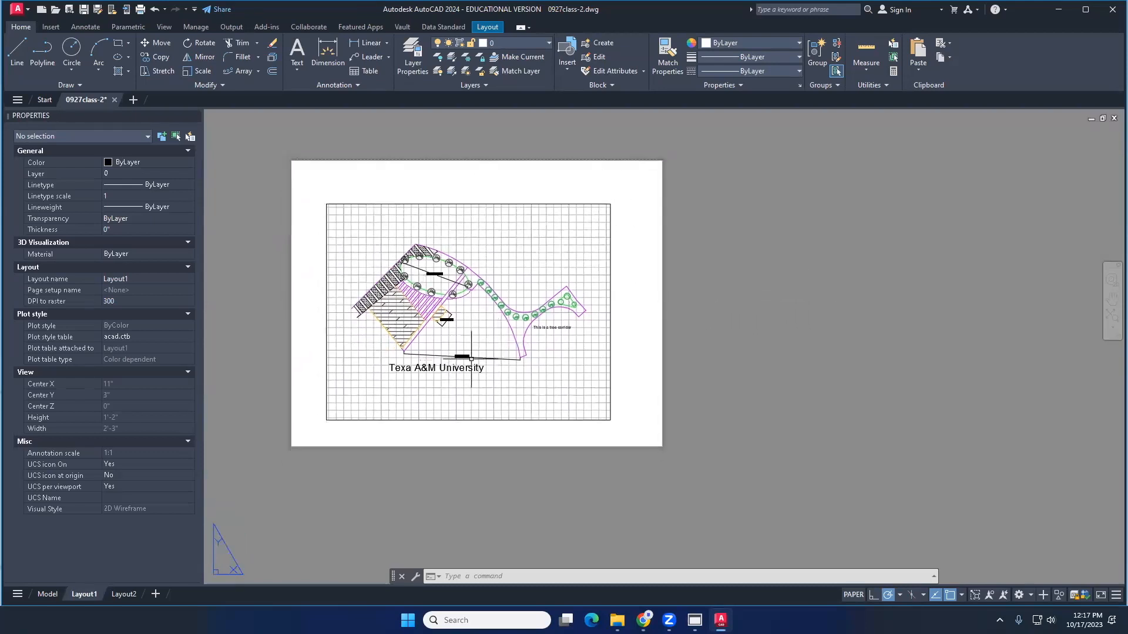
{"action": "scroll", "coordinate": [471, 359], "scroll_direction": "up", "scroll_amount": 8}
{"action": "scroll", "coordinate": [474, 359], "scroll_direction": "down", "scroll_amount": 4}
{"action": "scroll", "coordinate": [475, 359], "scroll_direction": "down", "scroll_amount": 5}
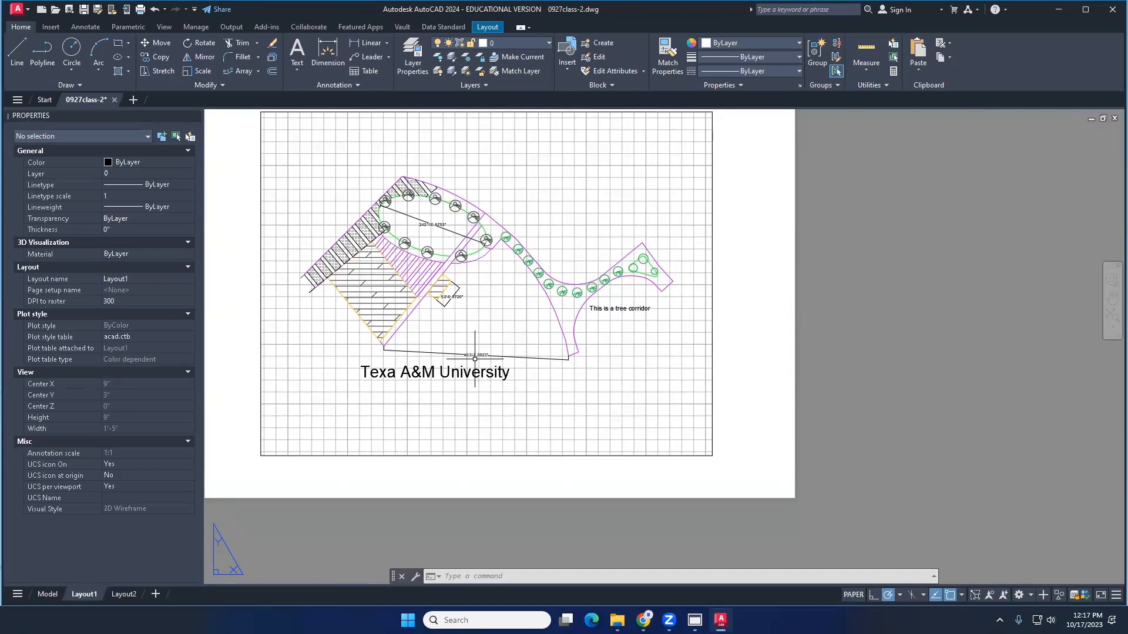
{"action": "middle_click_drag", "start_coordinate": [474, 358], "coordinate": [559, 425]}
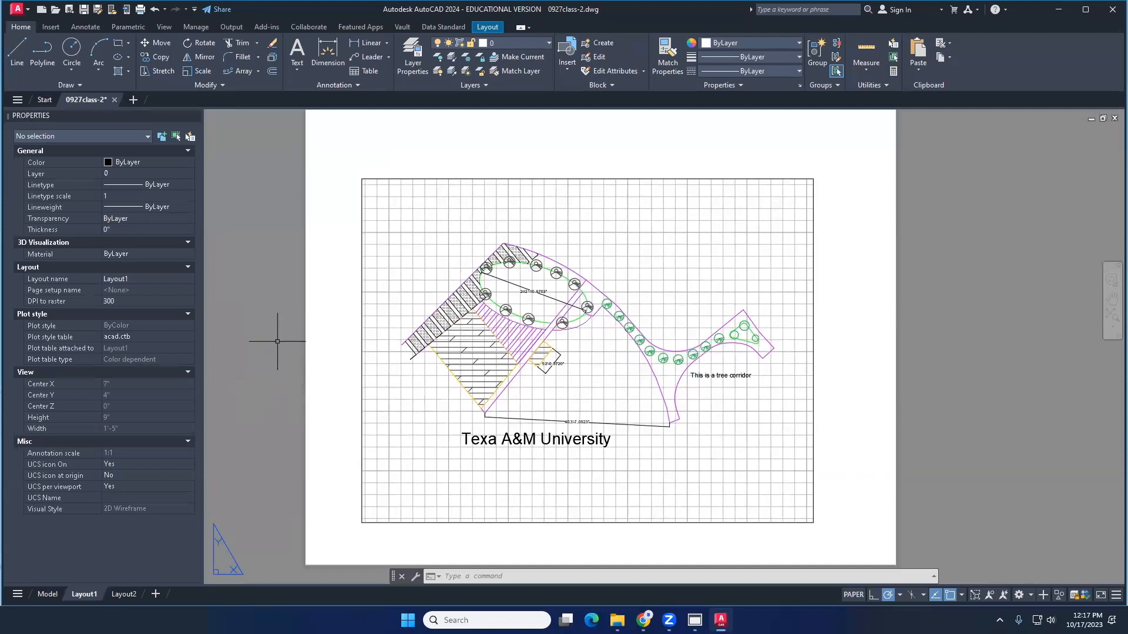
{"action": "scroll", "coordinate": [268, 364], "scroll_direction": "down", "scroll_amount": 2}
{"action": "middle_click_drag", "start_coordinate": [274, 357], "coordinate": [289, 325]}
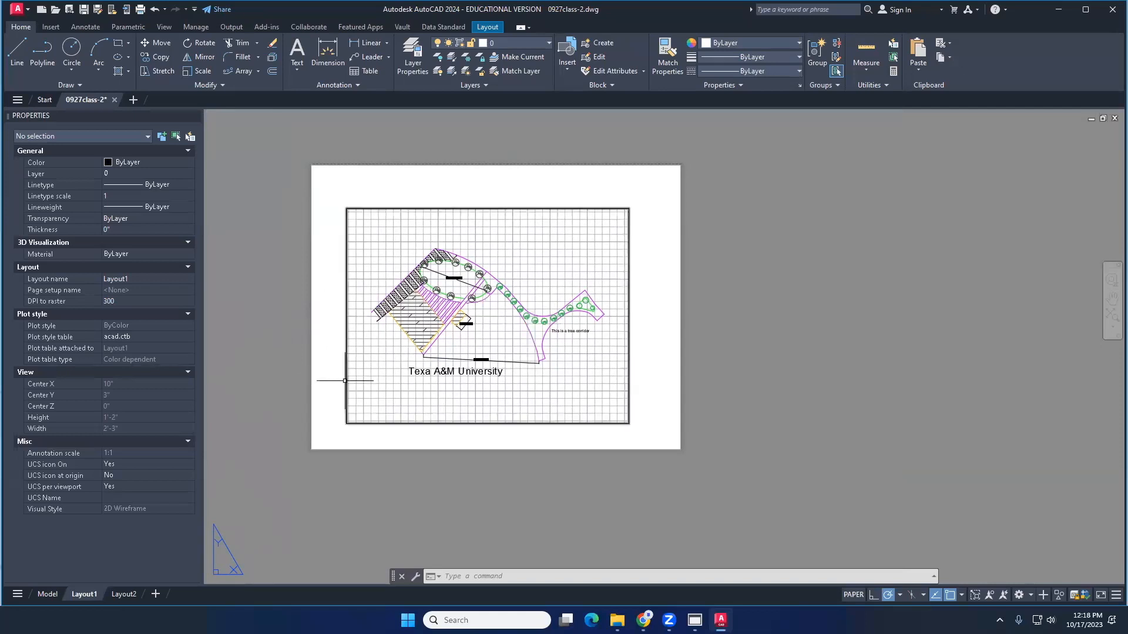
Review Layout1's page setup, including plotter, paper size, plot scale and orientation, without changing the settings
{"action": "right_click", "coordinate": [83, 595]}
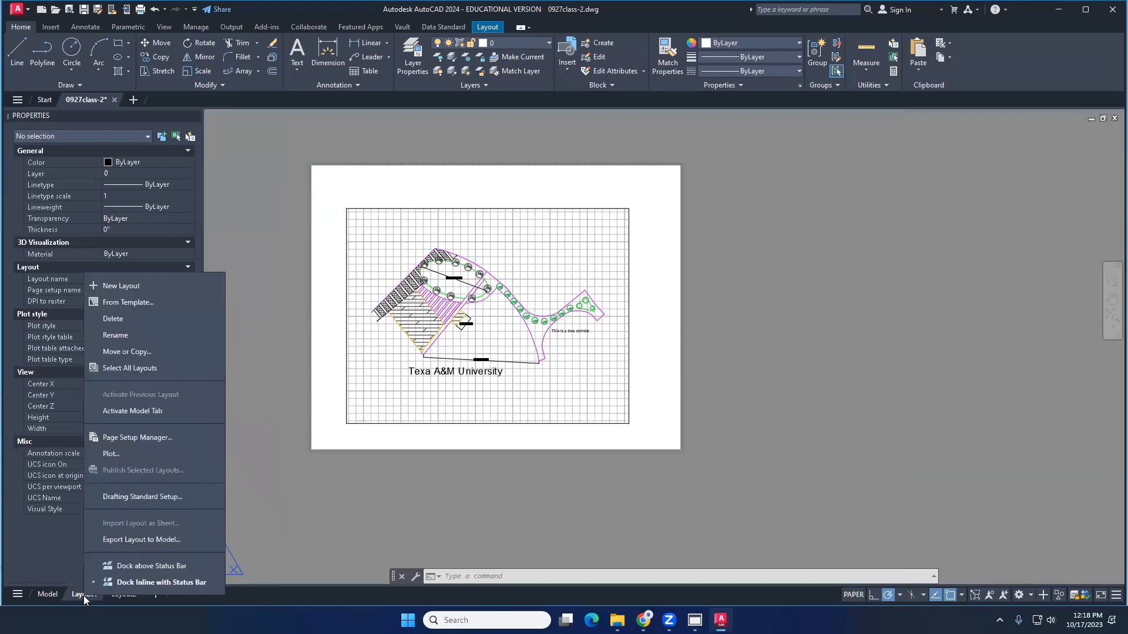
{"action": "left_click", "coordinate": [153, 438]}
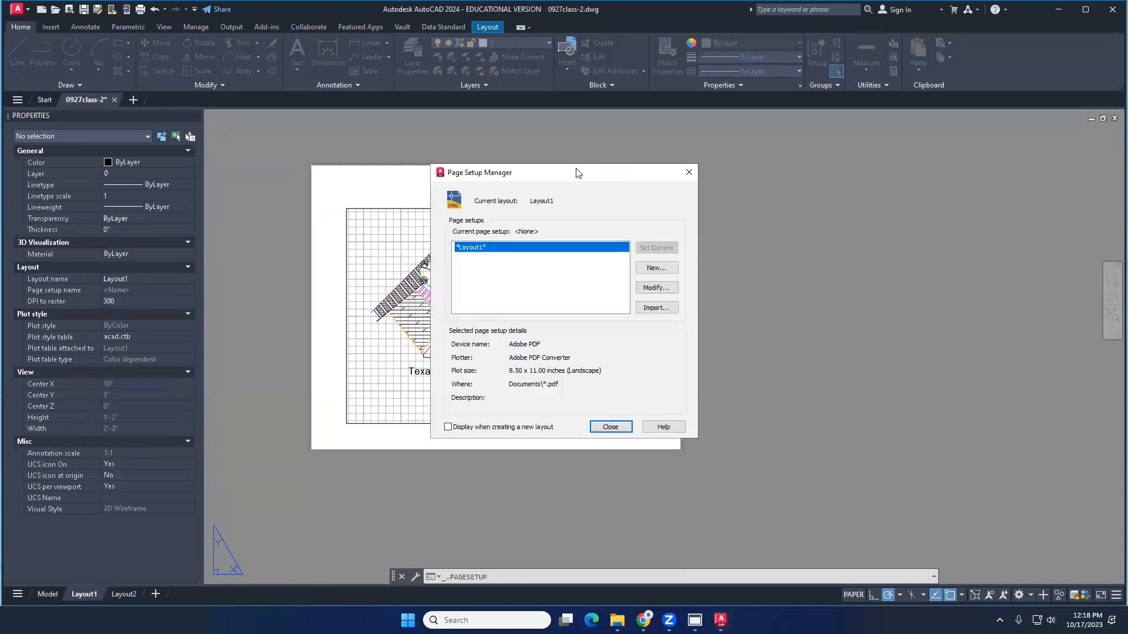
{"action": "left_click_drag", "start_coordinate": [608, 173], "coordinate": [906, 159]}
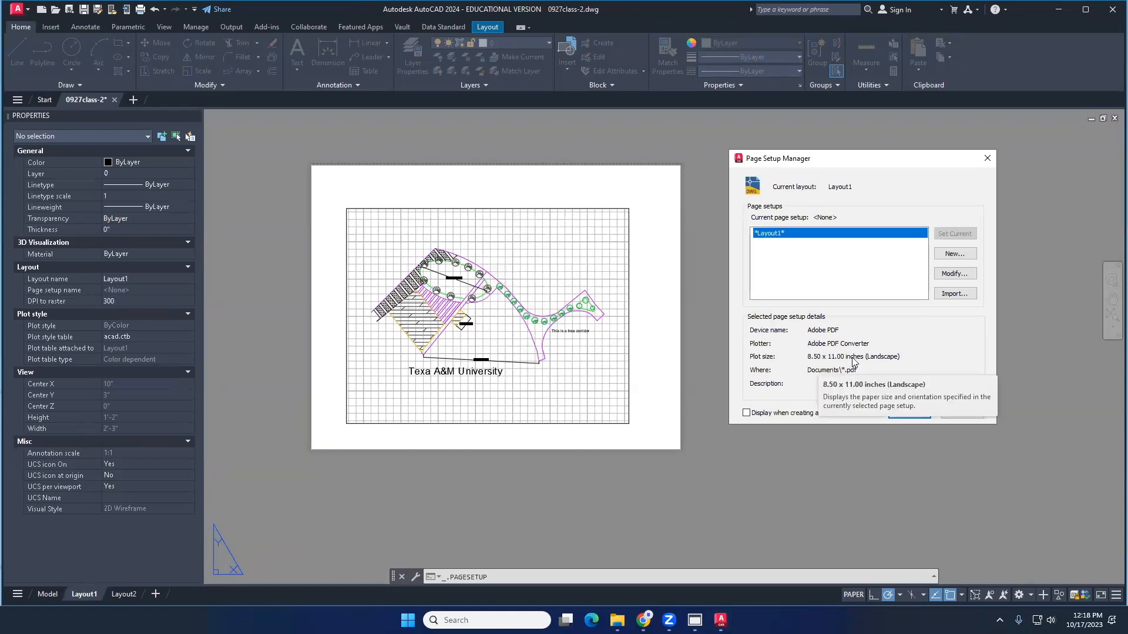
{"action": "left_click", "coordinate": [966, 274]}
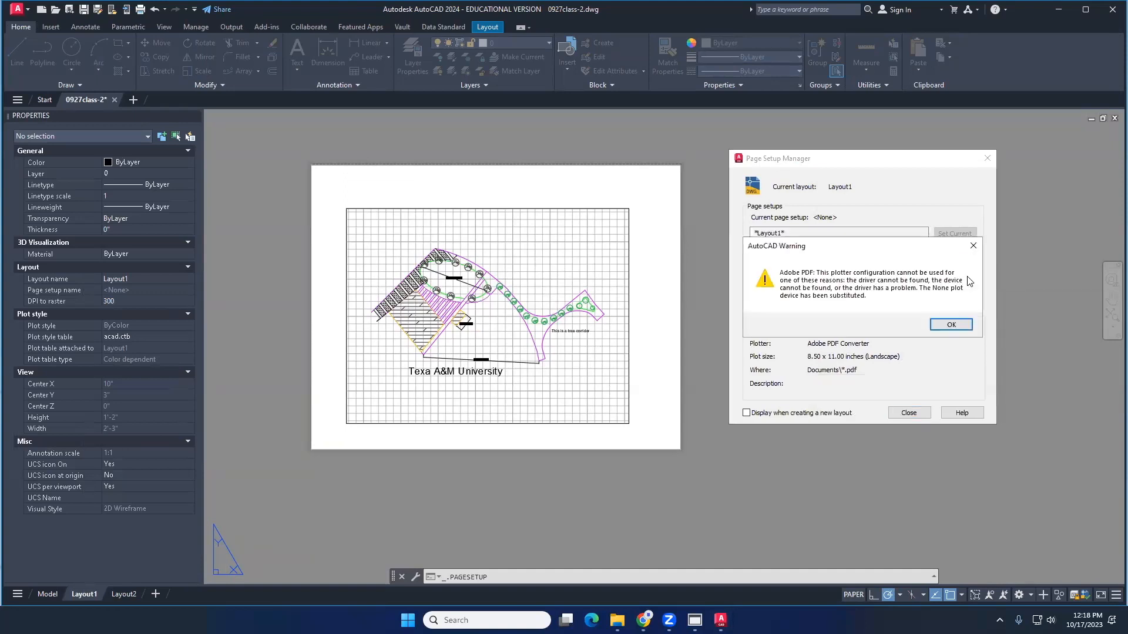
{"action": "left_click", "coordinate": [964, 323]}
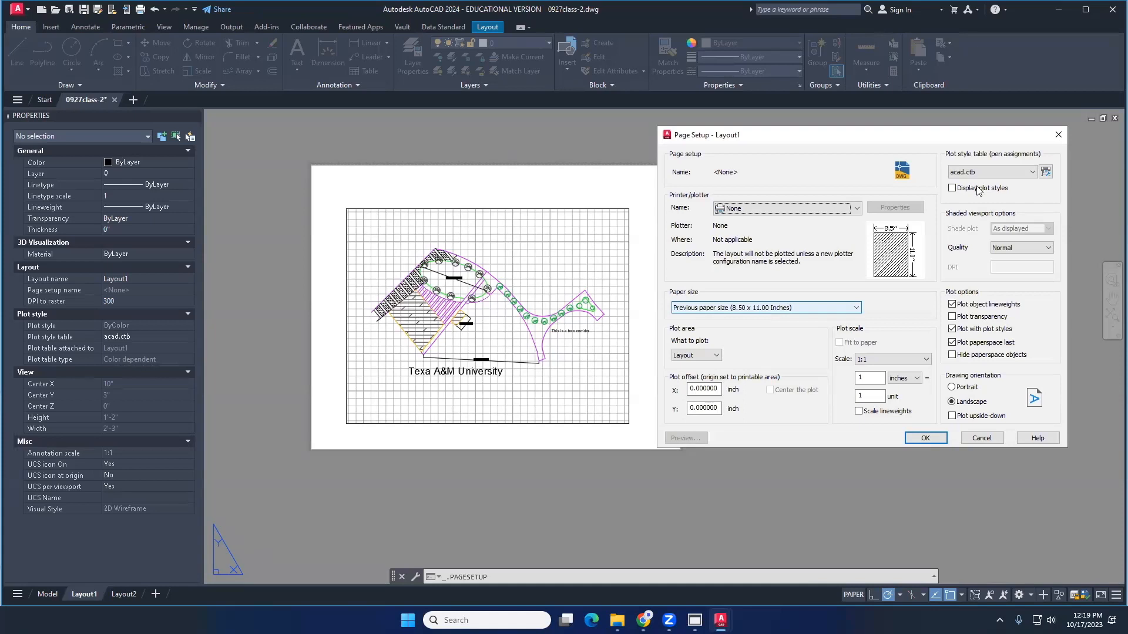
{"action": "left_click", "coordinate": [1058, 135]}
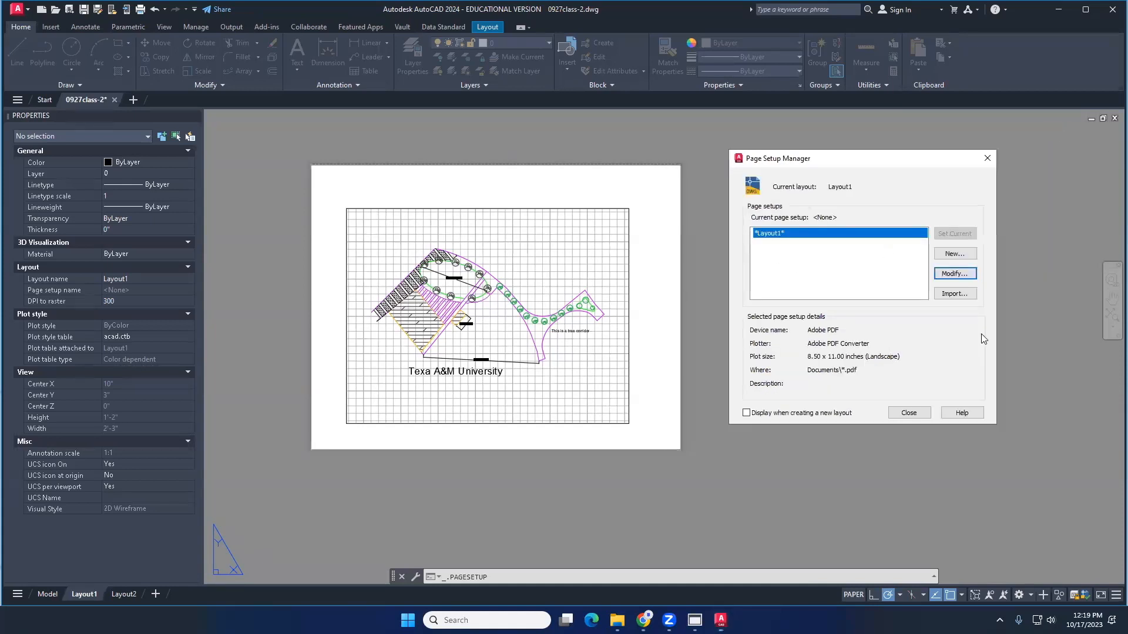
{"action": "left_click", "coordinate": [922, 413]}
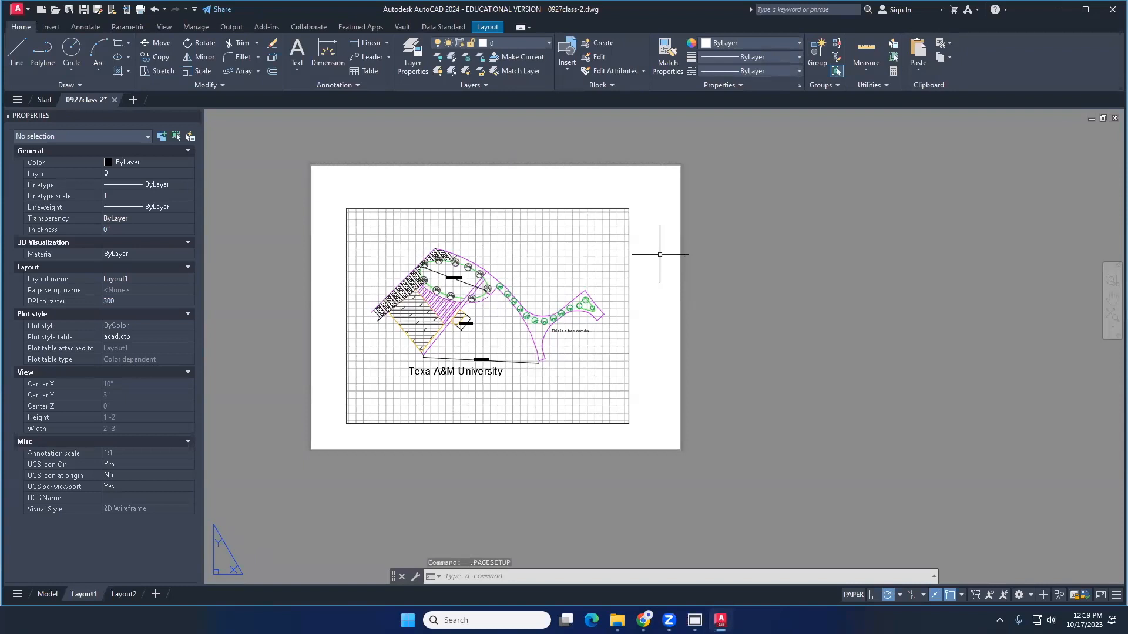
Select Layout1's viewport and look through its list of available viewport scales without choosing one
{"action": "left_click", "coordinate": [629, 242]}
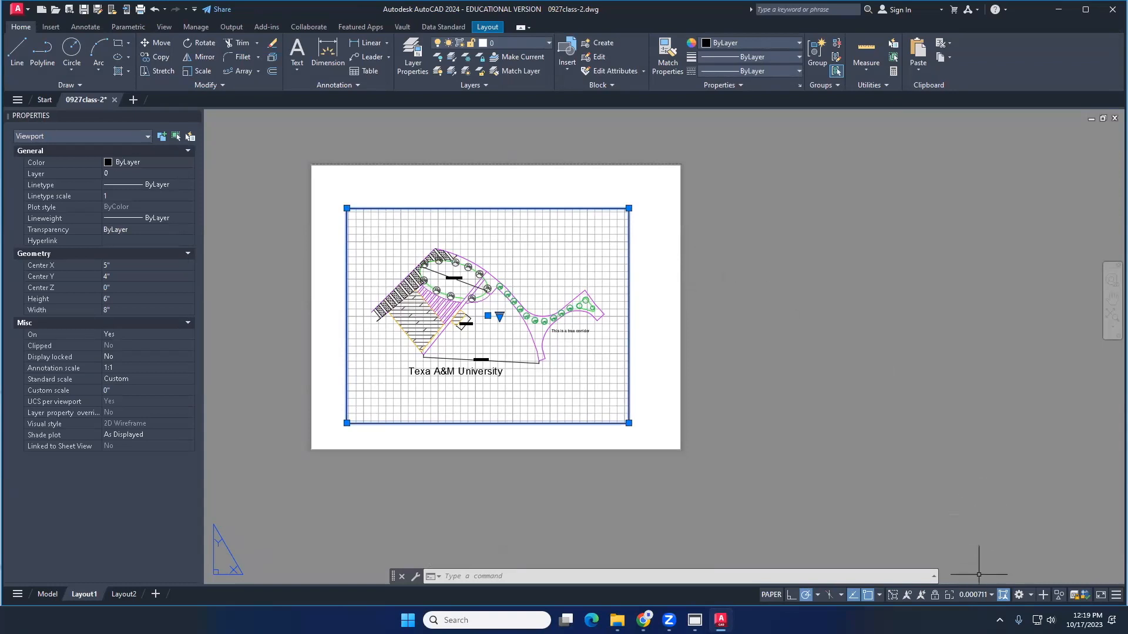
{"action": "left_click", "coordinate": [977, 595]}
{"action": "scroll", "coordinate": [980, 429], "scroll_direction": "down", "scroll_amount": 1}
{"action": "scroll", "coordinate": [980, 430], "scroll_direction": "down", "scroll_amount": 2}
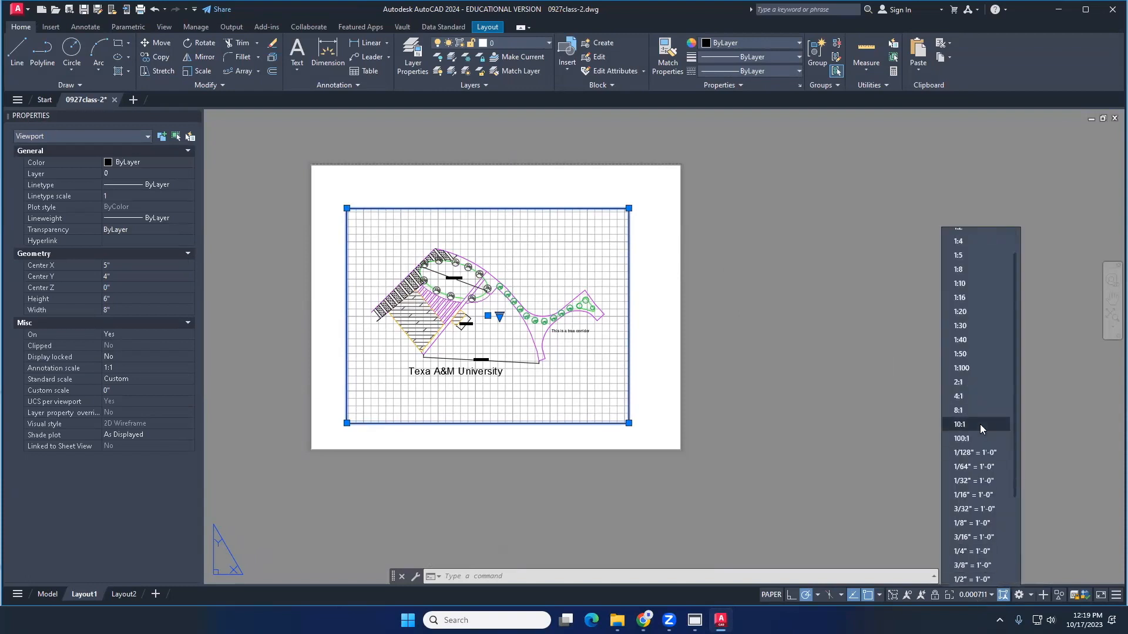
{"action": "key", "text": "Escape"}
{"action": "key", "text": "Escape"}
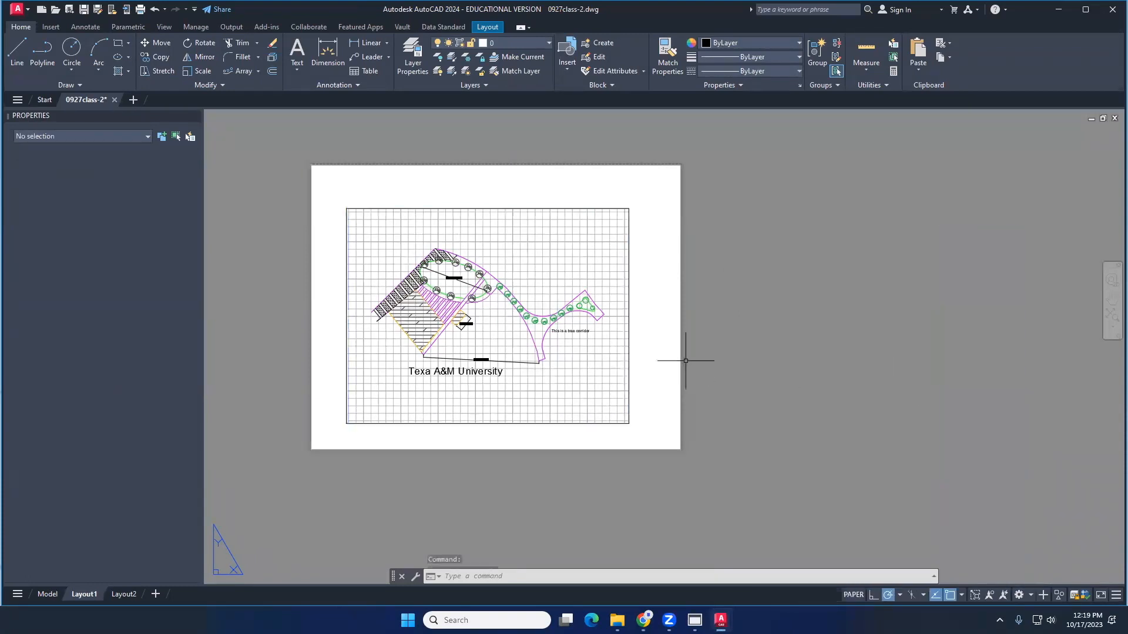
Set the scale of Layout1's viewport to 1/64" = 1'-0"
{"action": "left_click", "coordinate": [630, 236]}
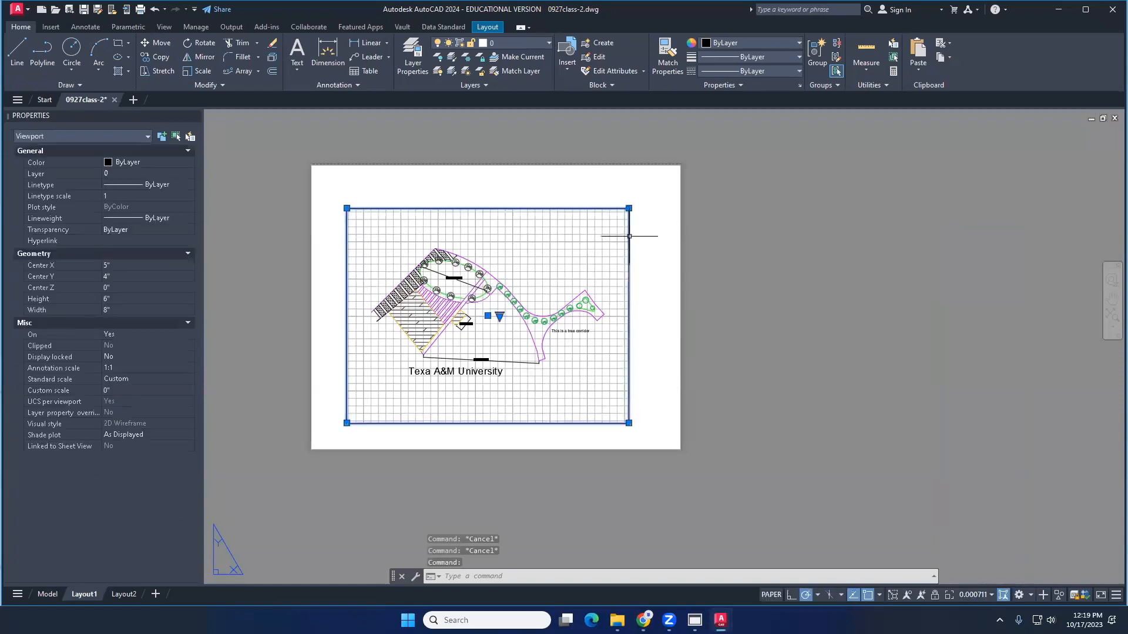
{"action": "left_click", "coordinate": [972, 595]}
{"action": "scroll", "coordinate": [963, 283], "scroll_direction": "down", "scroll_amount": 1}
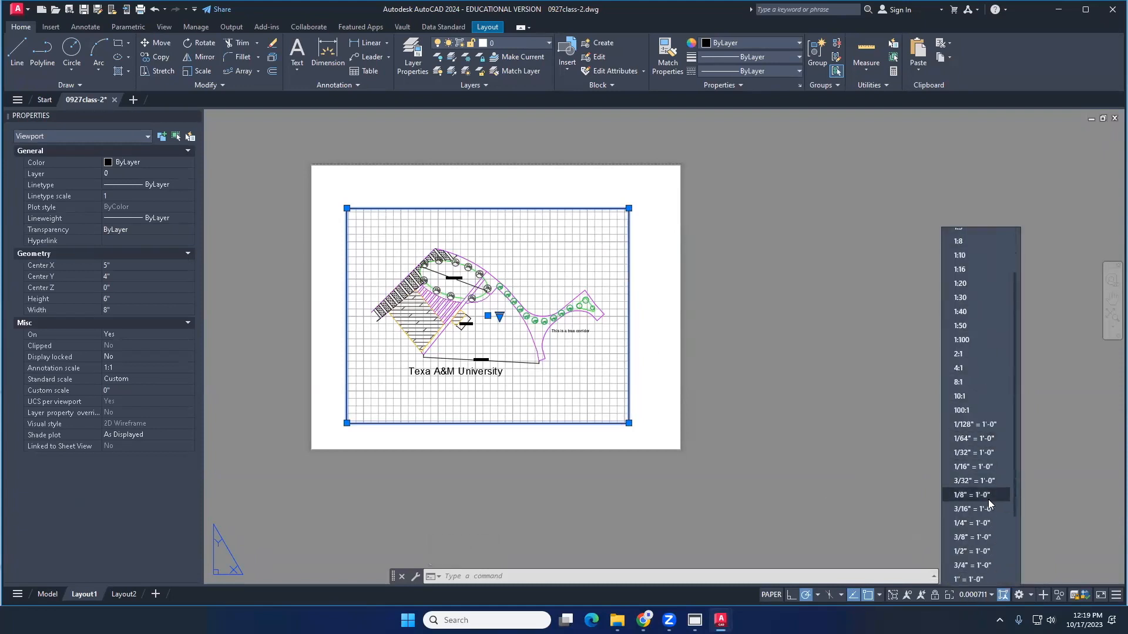
{"action": "scroll", "coordinate": [985, 520], "scroll_direction": "down", "scroll_amount": 2}
{"action": "scroll", "coordinate": [985, 522], "scroll_direction": "down", "scroll_amount": 2}
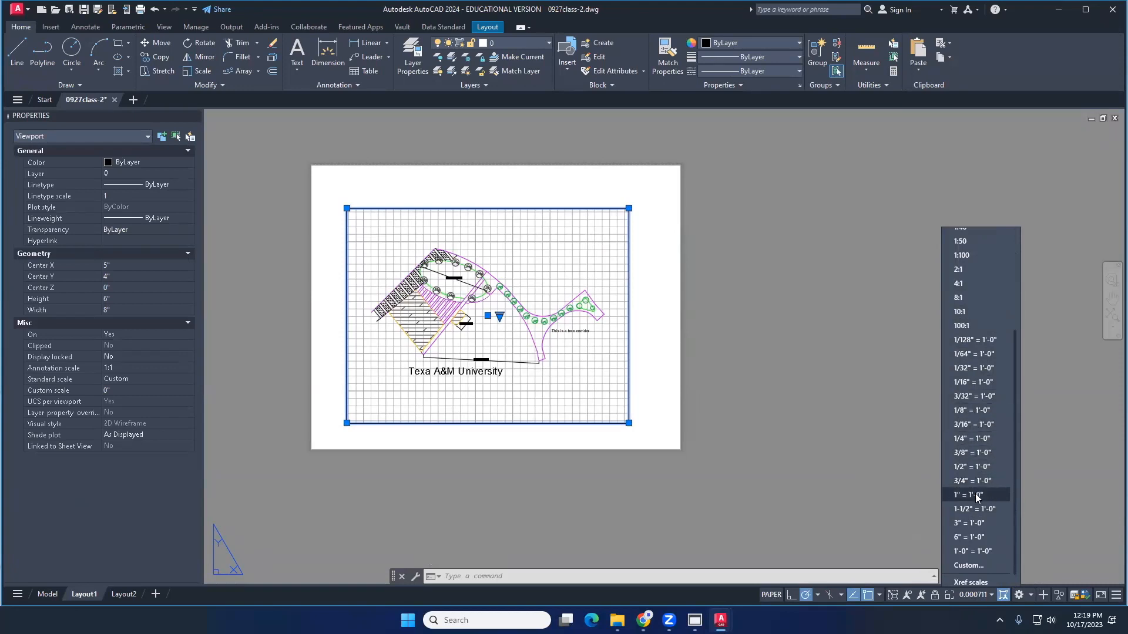
{"action": "left_click", "coordinate": [973, 354]}
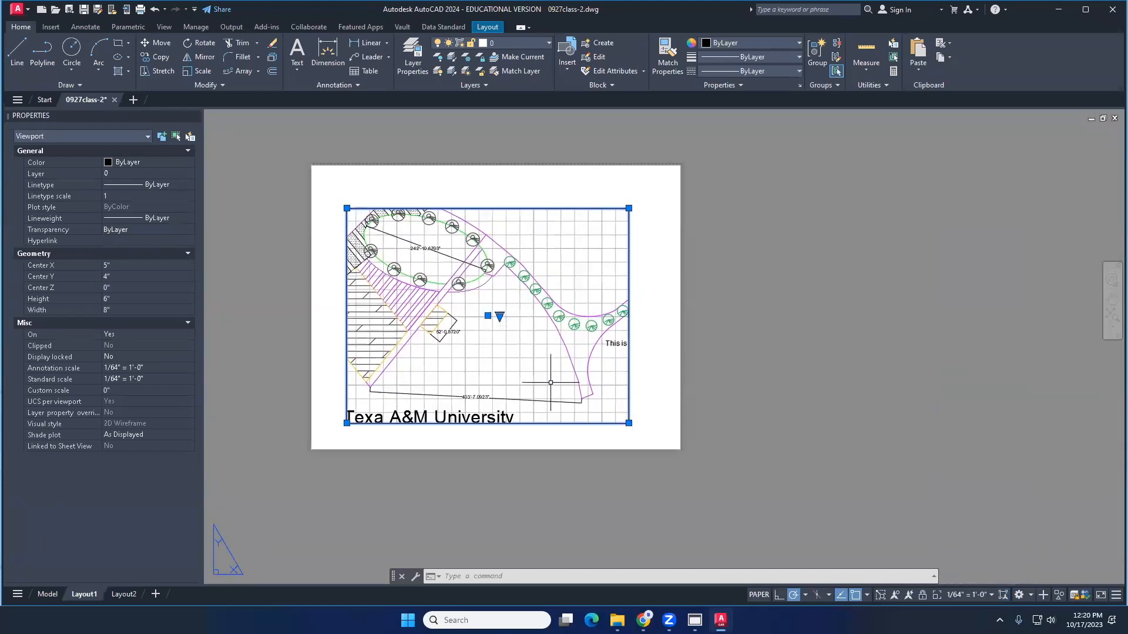
Add a custom drawing scale named 1inch to 80ft, with 1 paper unit equal to 960 drawing units
{"action": "left_click", "coordinate": [980, 597]}
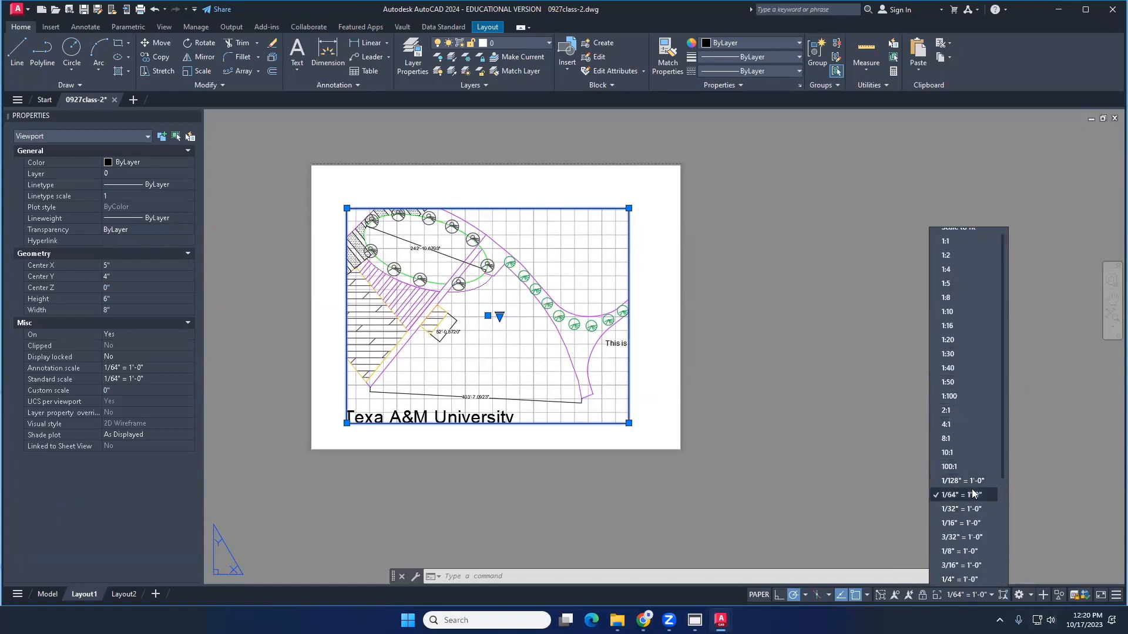
{"action": "scroll", "coordinate": [973, 493], "scroll_direction": "down", "scroll_amount": 4}
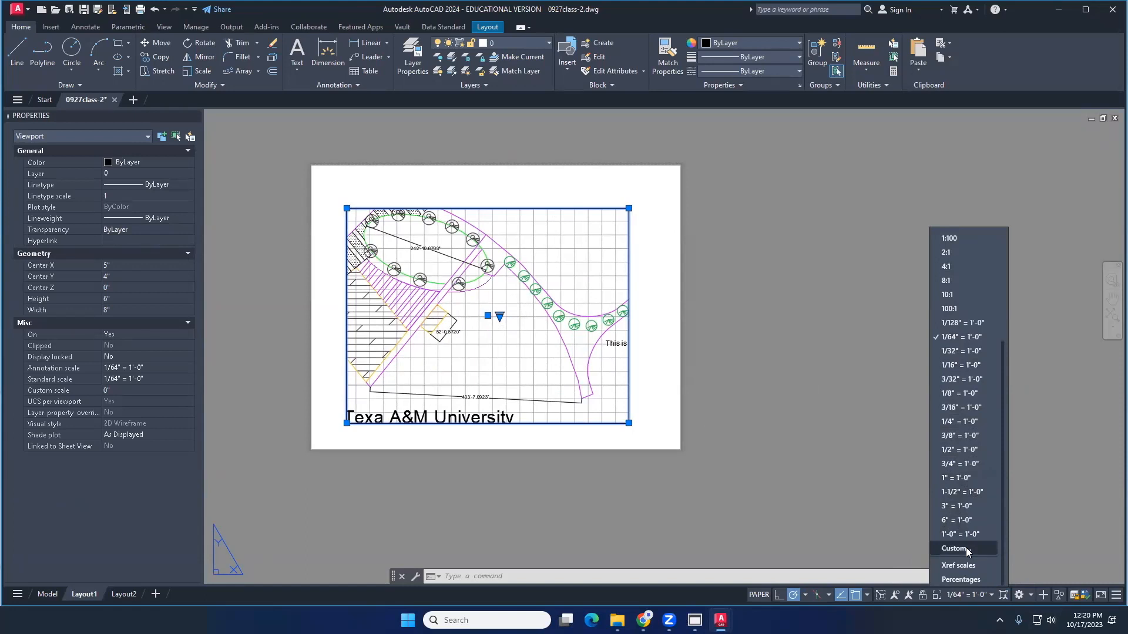
{"action": "left_click", "coordinate": [968, 550]}
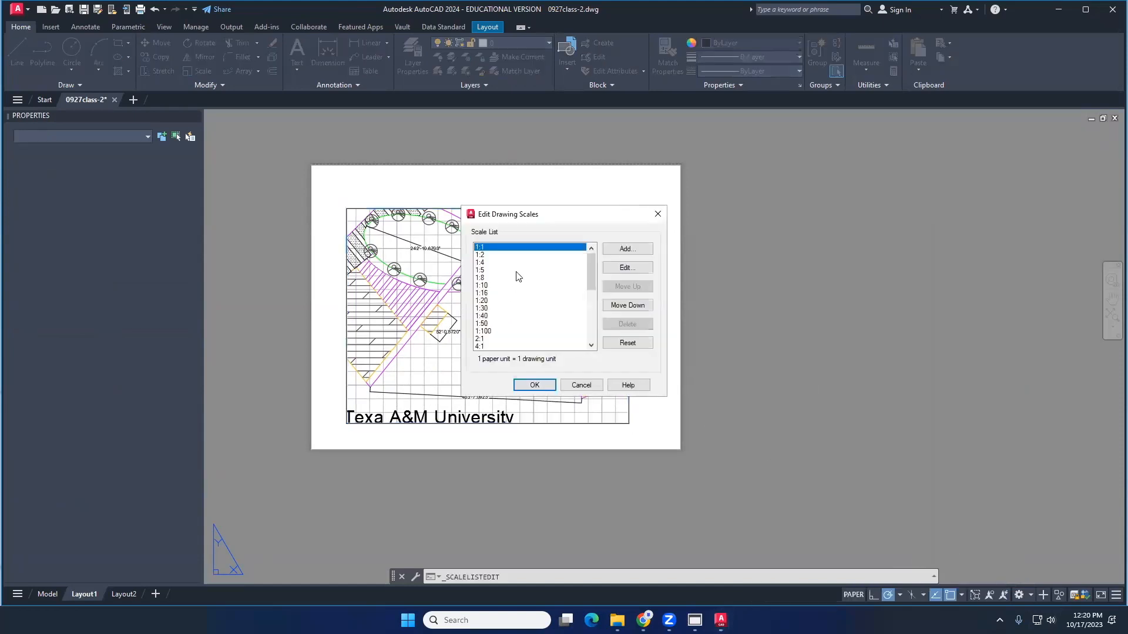
{"action": "left_click", "coordinate": [627, 248]}
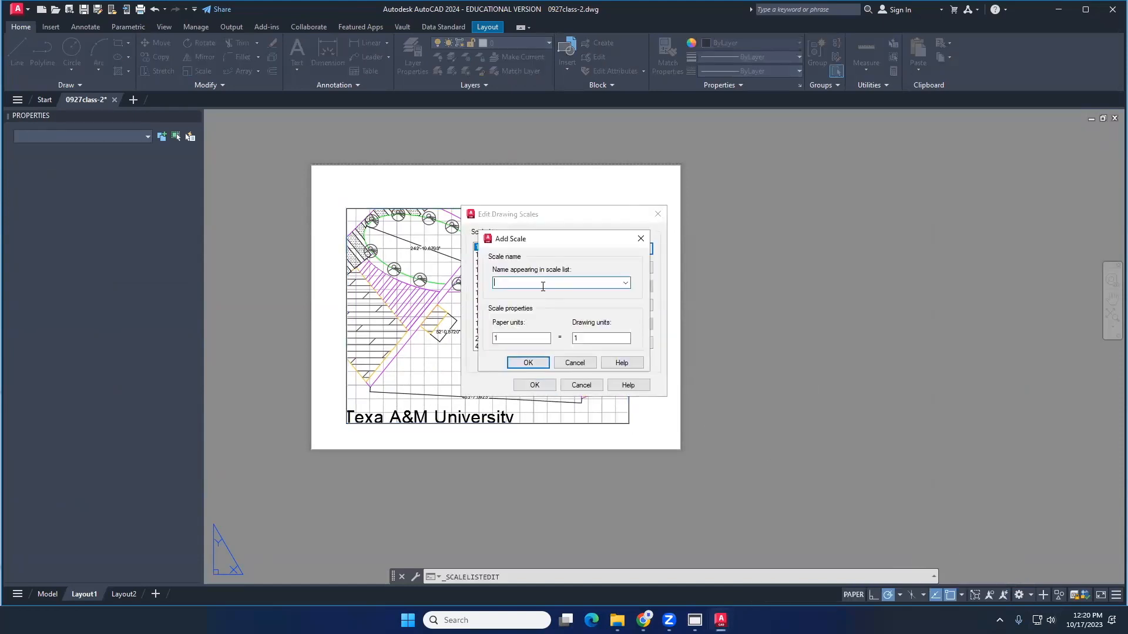
{"action": "type", "text": "1inch to 80ft"}
{"action": "left_click", "coordinate": [527, 338]}
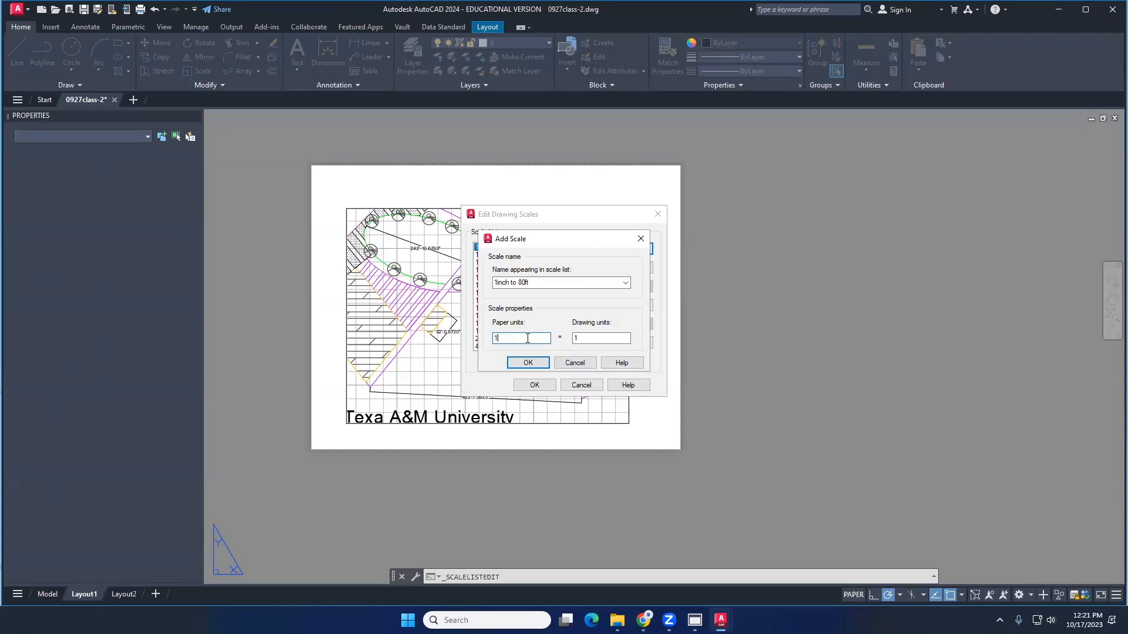
{"action": "key", "text": "Tab"}
{"action": "type", "text": "80"}
{"action": "key", "text": "BackSpace"}
{"action": "key", "text": "BackSpace"}
{"action": "type", "text": "960"}
{"action": "left_click", "coordinate": [526, 364]}
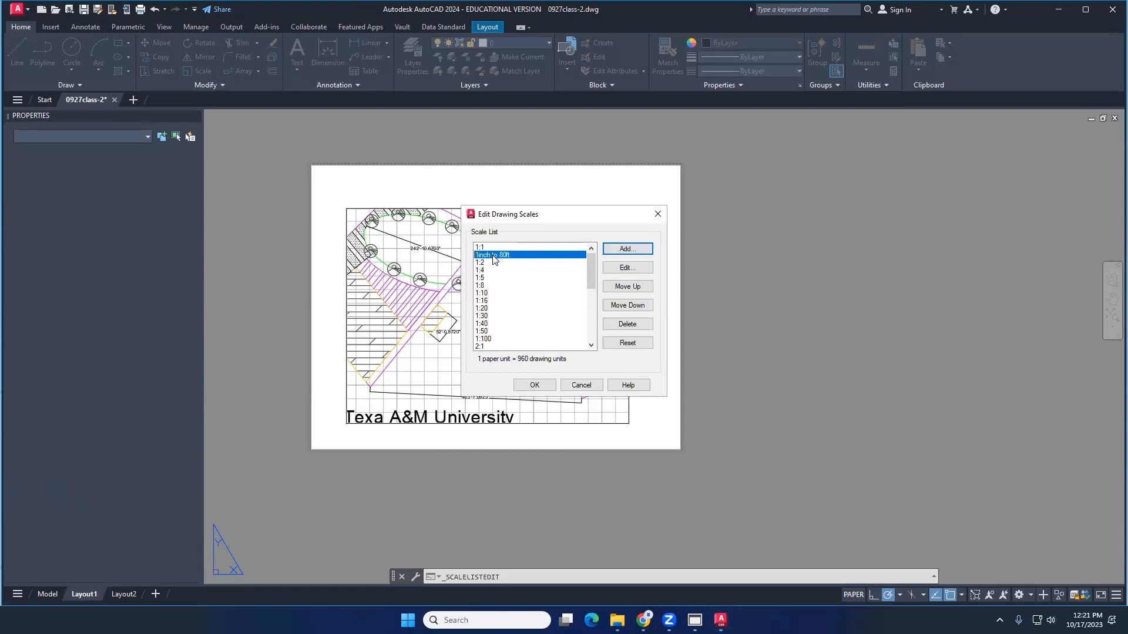
{"action": "left_click", "coordinate": [532, 386]}
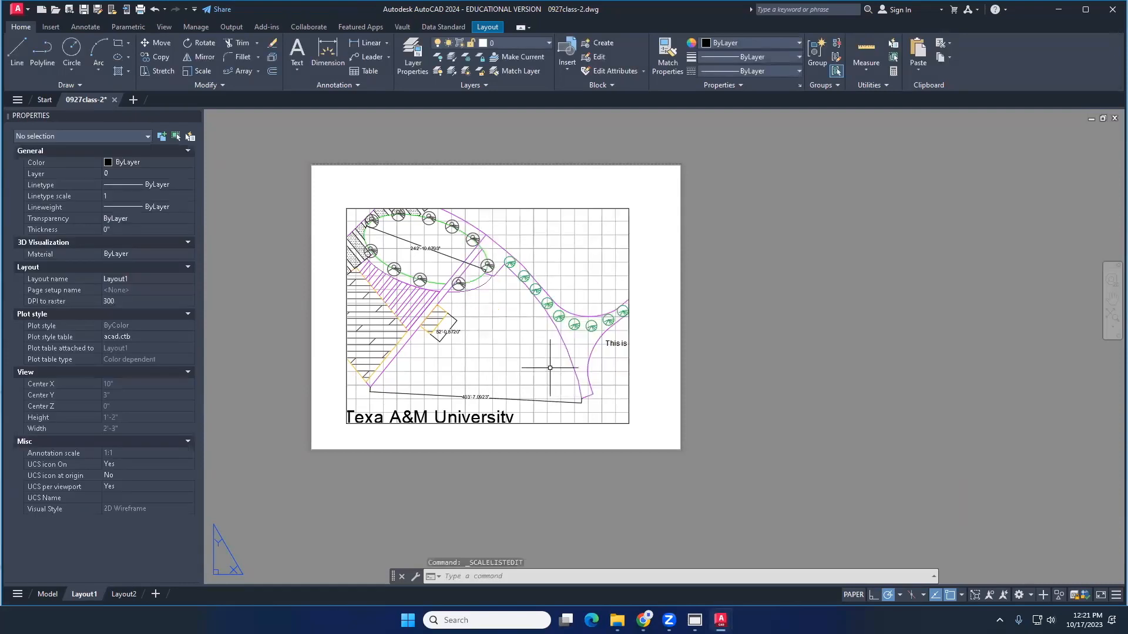
Apply the 1inch to 80ft scale to Layout1's viewport and stretch its upper-left corner outward, making it about 9" wide and 7" high
{"action": "left_click", "coordinate": [629, 360]}
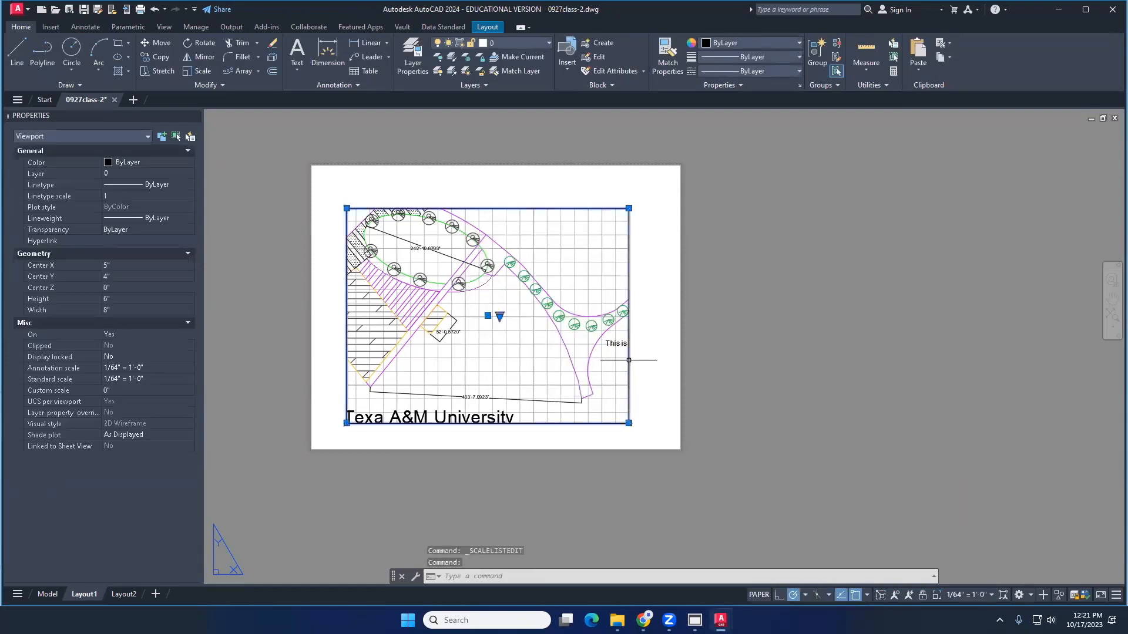
{"action": "left_click", "coordinate": [982, 596]}
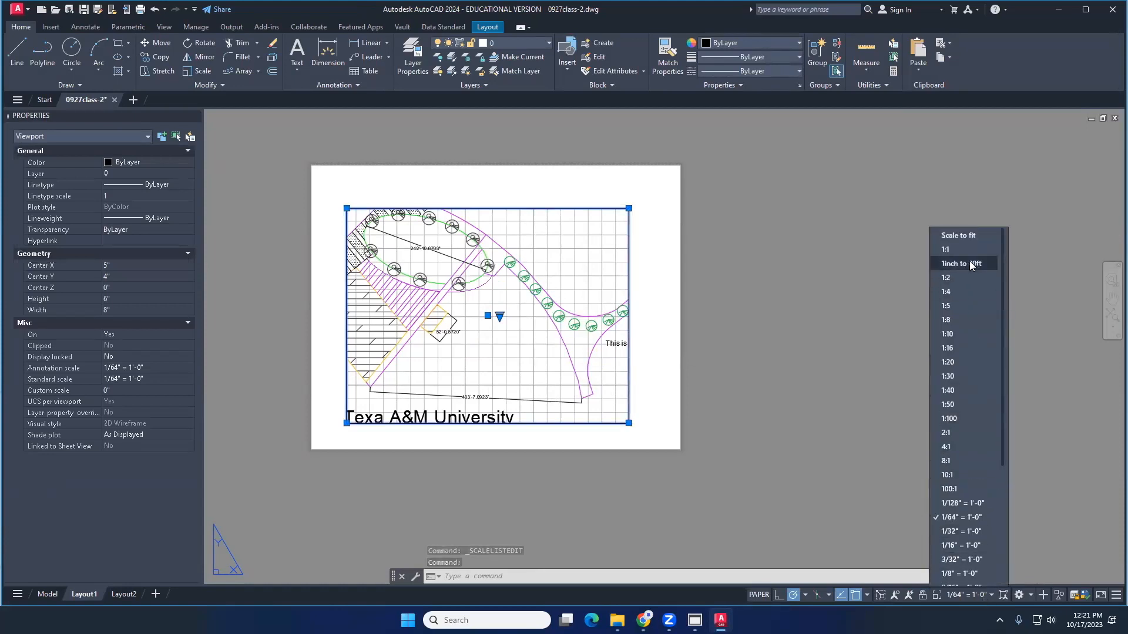
{"action": "left_click", "coordinate": [970, 264]}
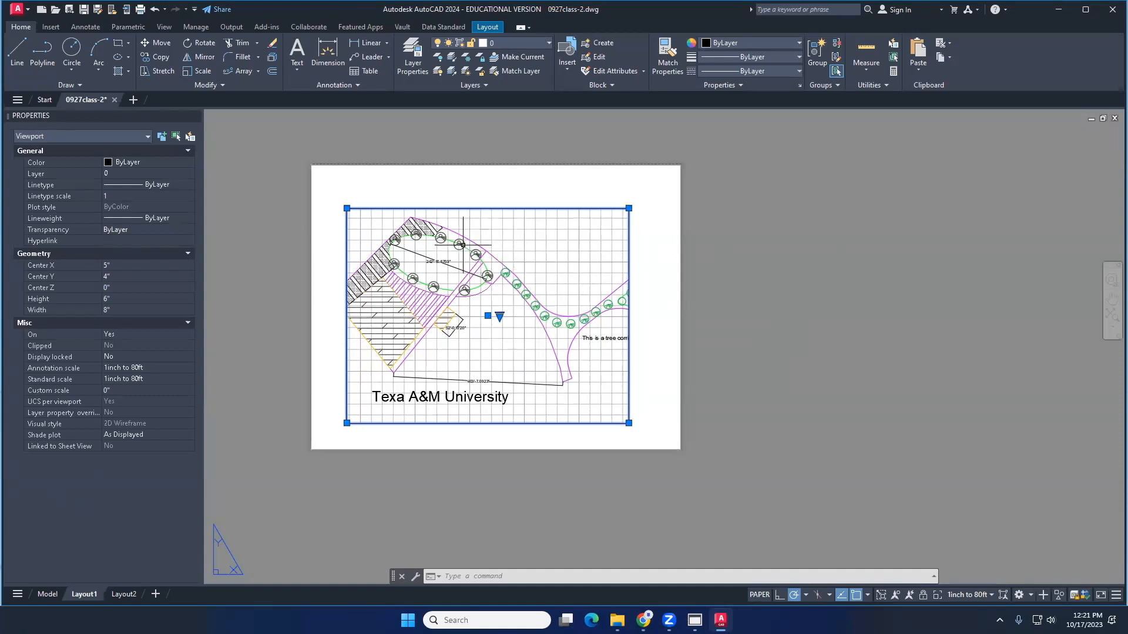
{"action": "left_click", "coordinate": [348, 208]}
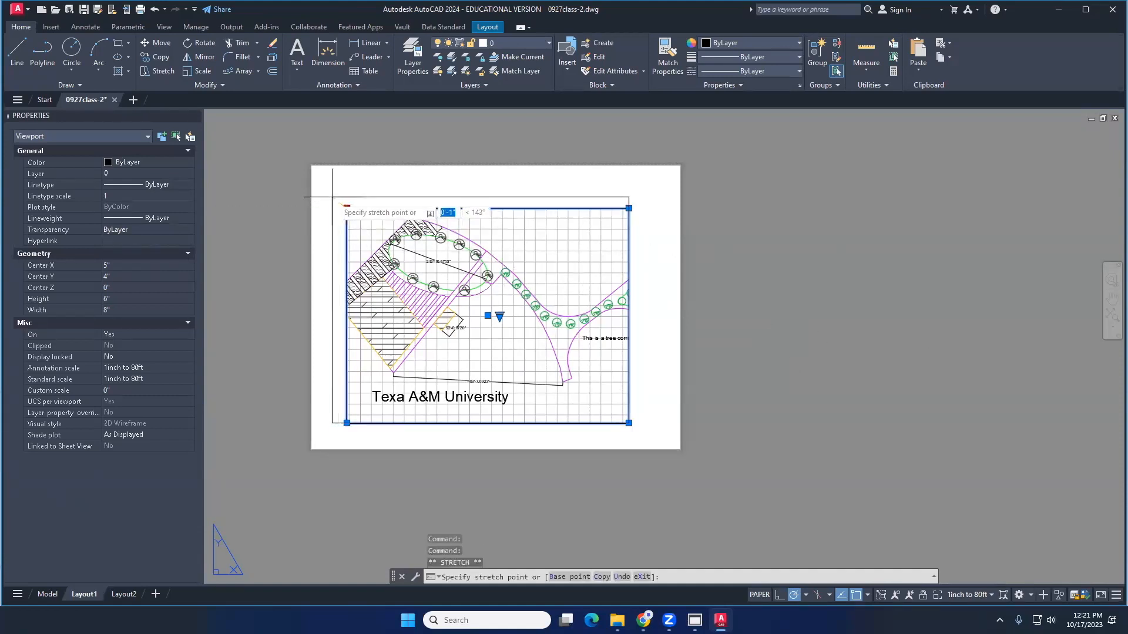
{"action": "left_click", "coordinate": [332, 196]}
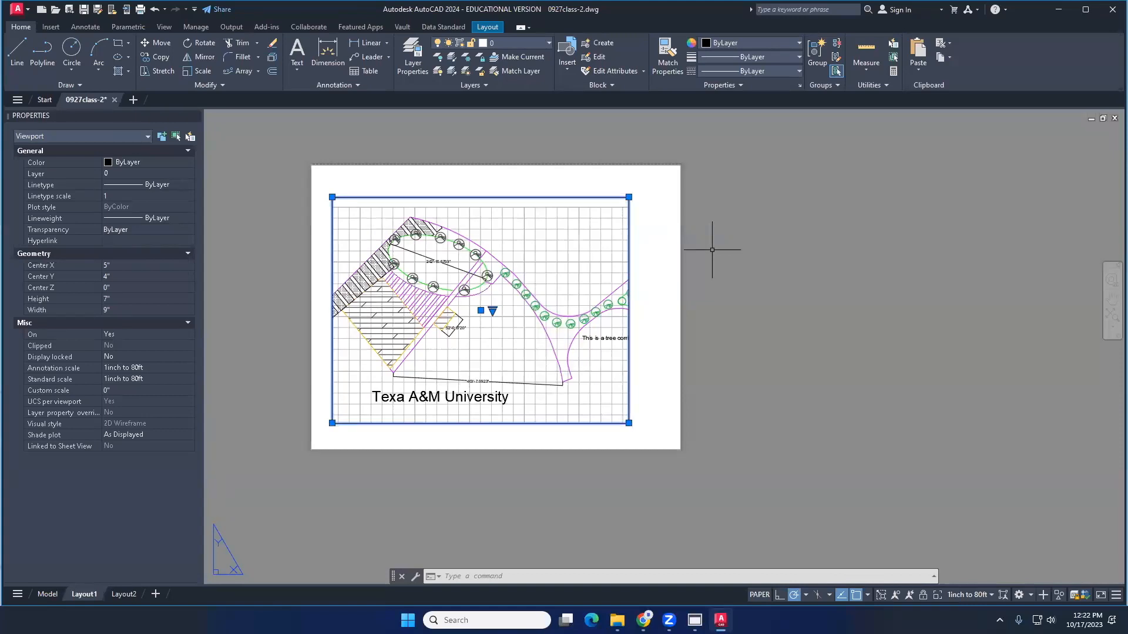
Switch to the browser and review the Assignment 2 and Assignment 1 pages of the Fall 2022 course
{"action": "left_click", "coordinate": [645, 618]}
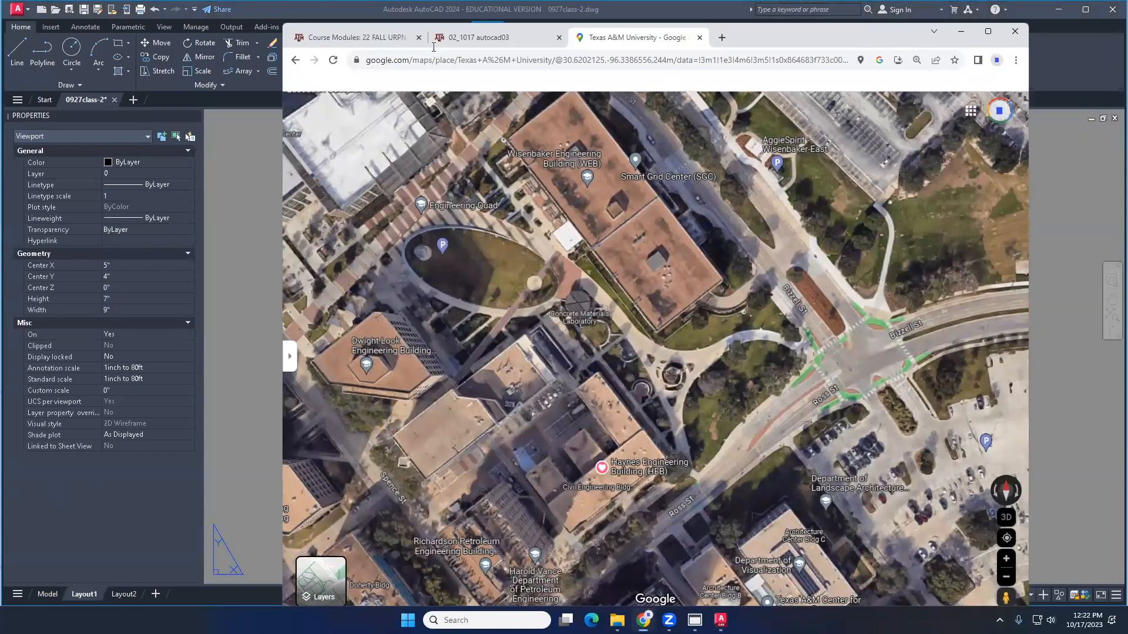
{"action": "left_click", "coordinate": [363, 38]}
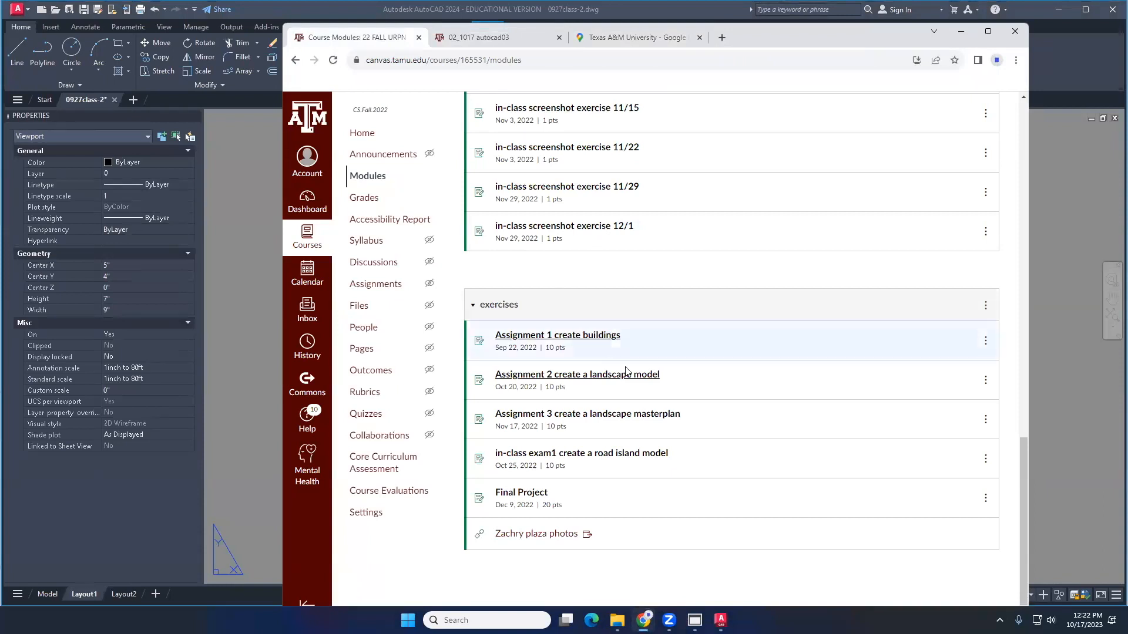
{"action": "left_click", "coordinate": [988, 32]}
{"action": "left_click", "coordinate": [211, 11]}
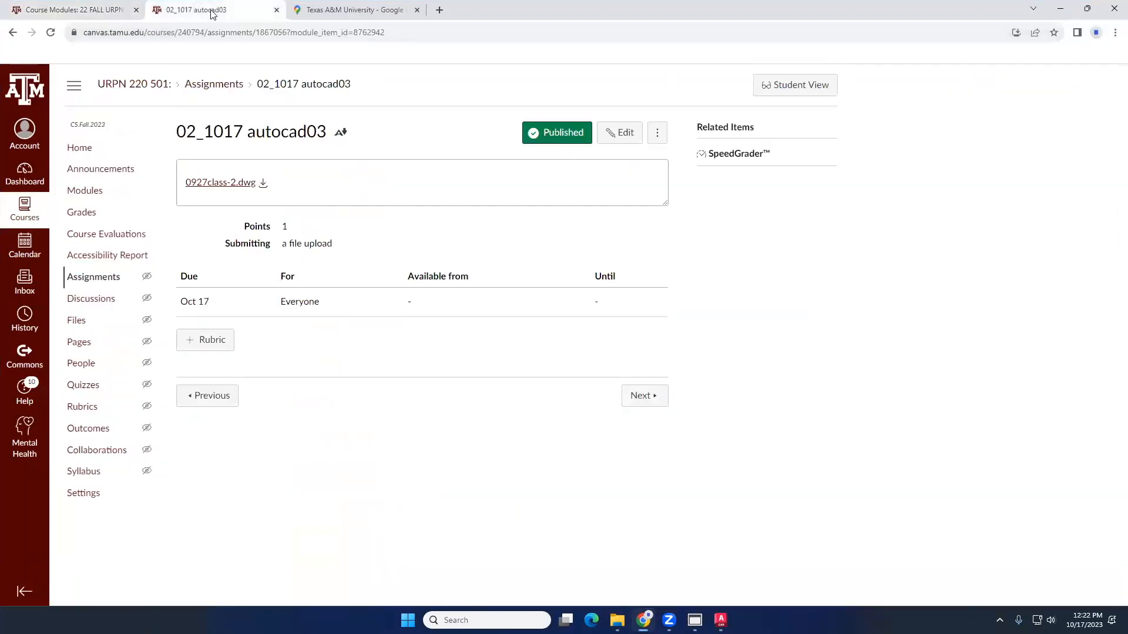
{"action": "left_click", "coordinate": [85, 10]}
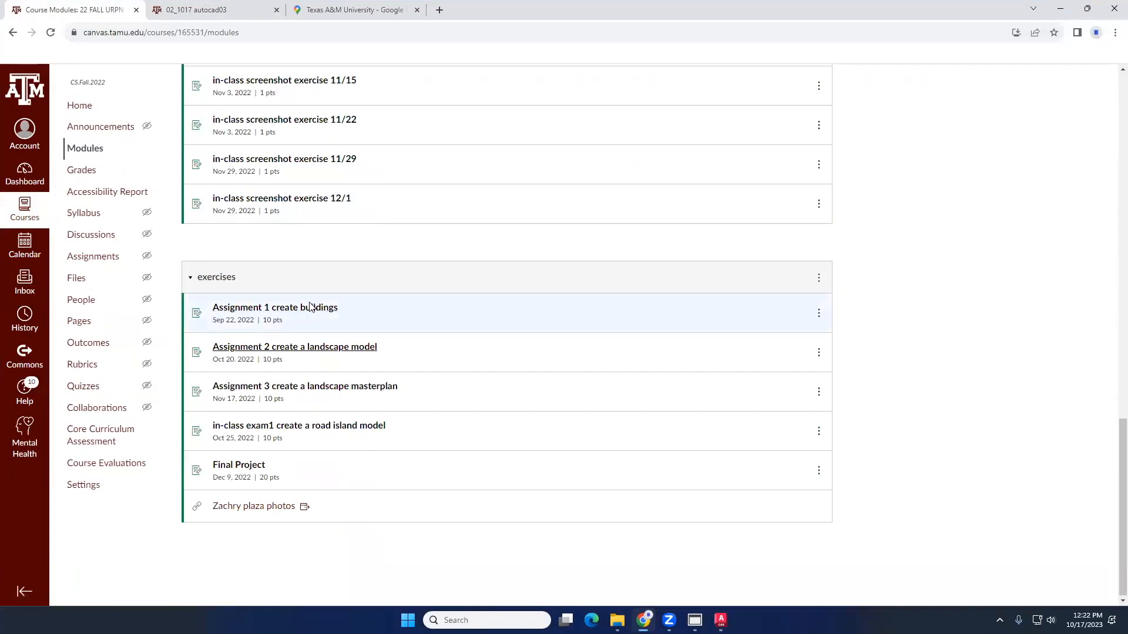
{"action": "left_click", "coordinate": [355, 348]}
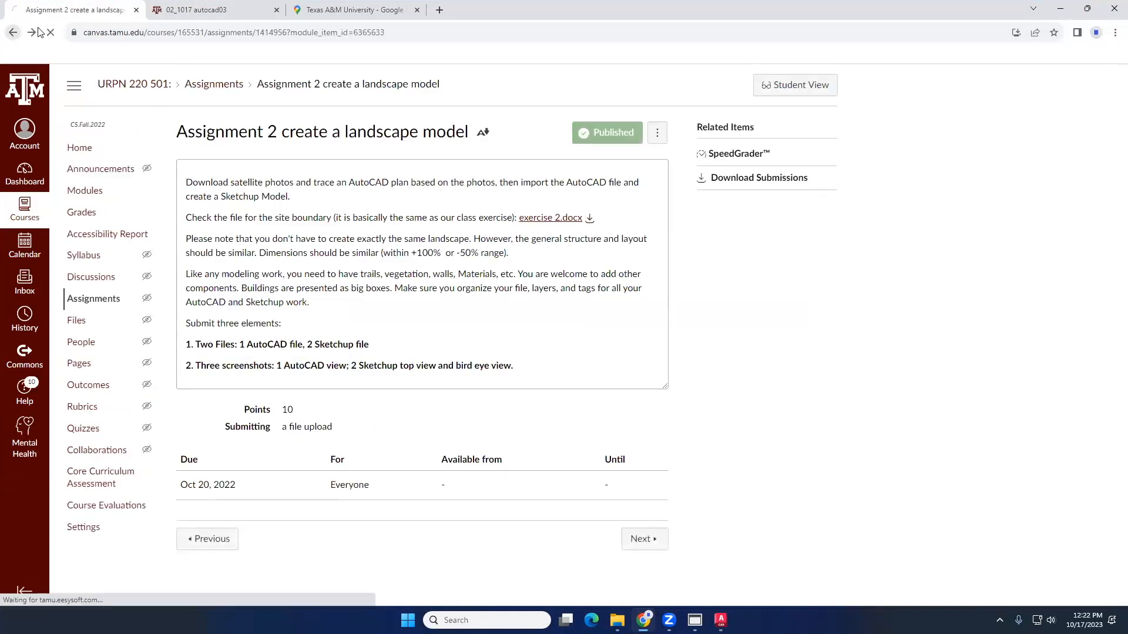
{"action": "left_click", "coordinate": [13, 32]}
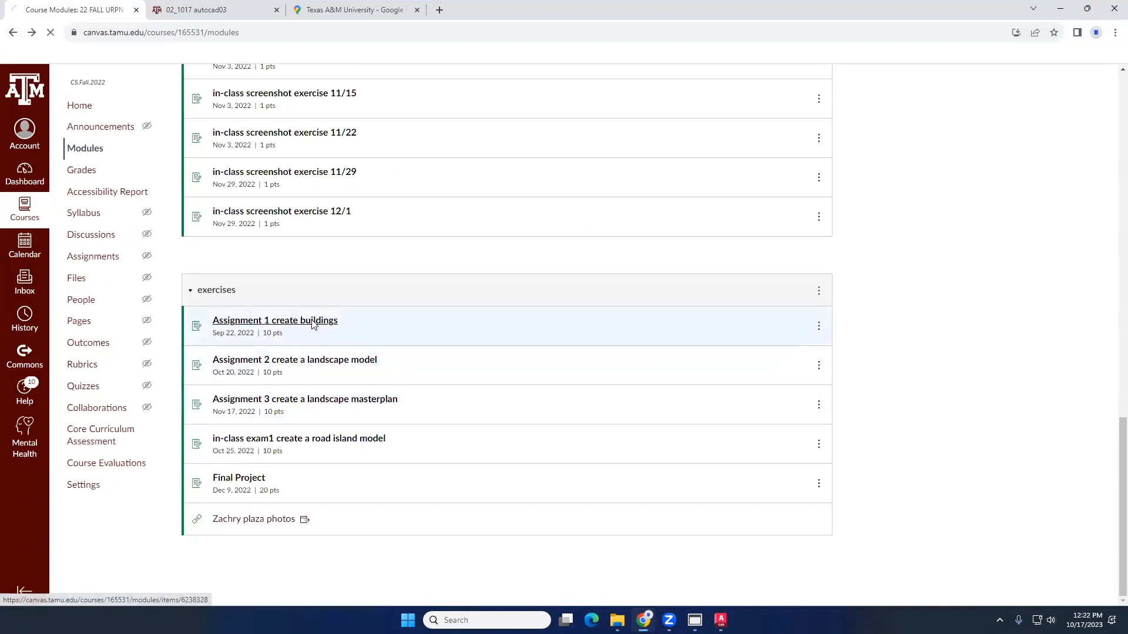
{"action": "left_click", "coordinate": [312, 322]}
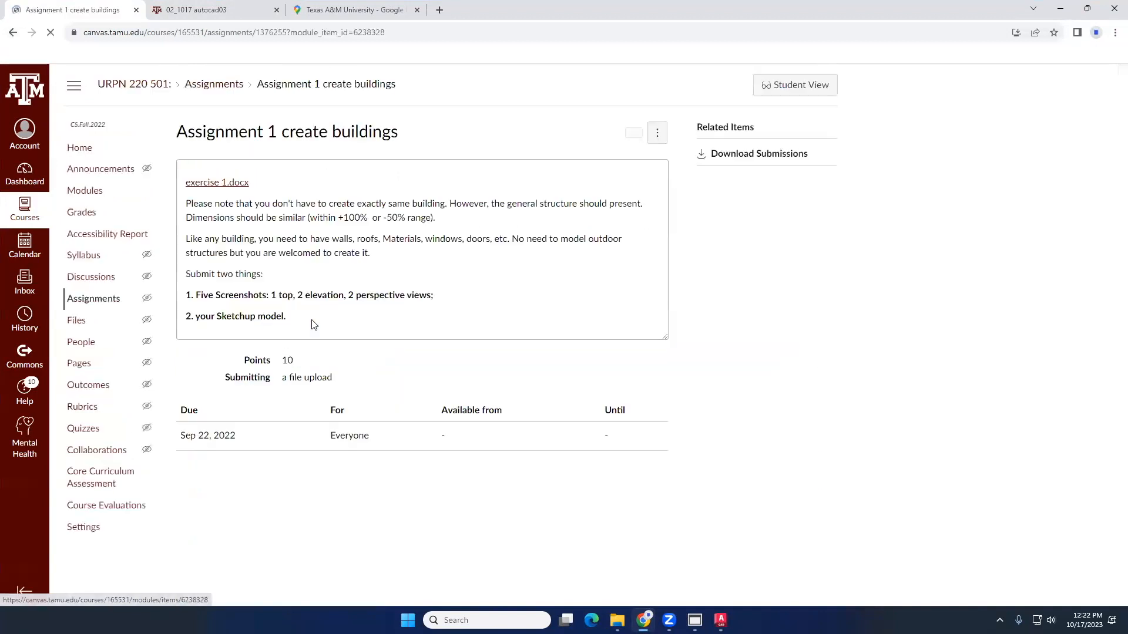
{"action": "left_click", "coordinate": [12, 32]}
Publish Assignment 2 create a AutoCad Plan in the Fall 2023 course's exercises module and open its page
{"action": "left_click", "coordinate": [164, 14]}
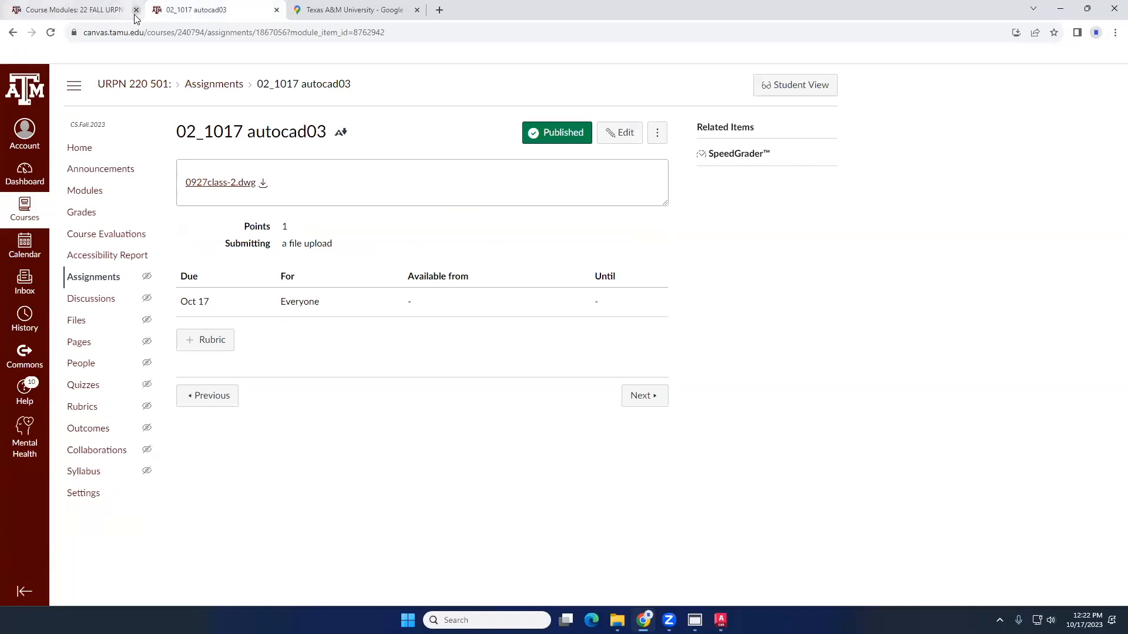
{"action": "left_click", "coordinate": [137, 10]}
{"action": "left_click", "coordinate": [89, 191]}
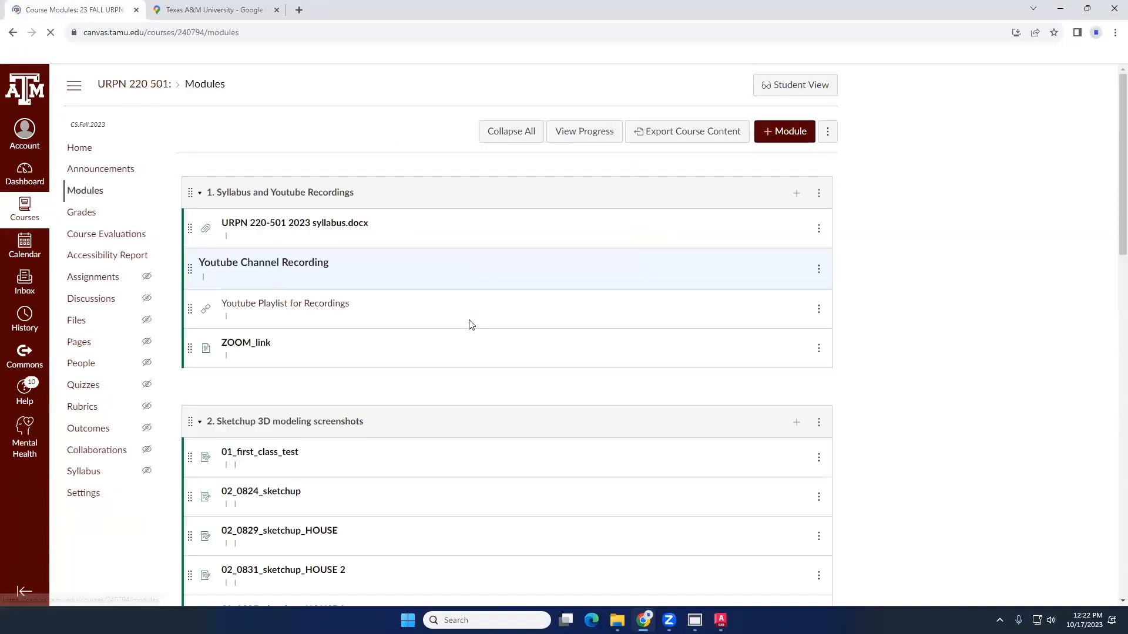
{"action": "scroll", "coordinate": [473, 326], "scroll_direction": "down", "scroll_amount": 9}
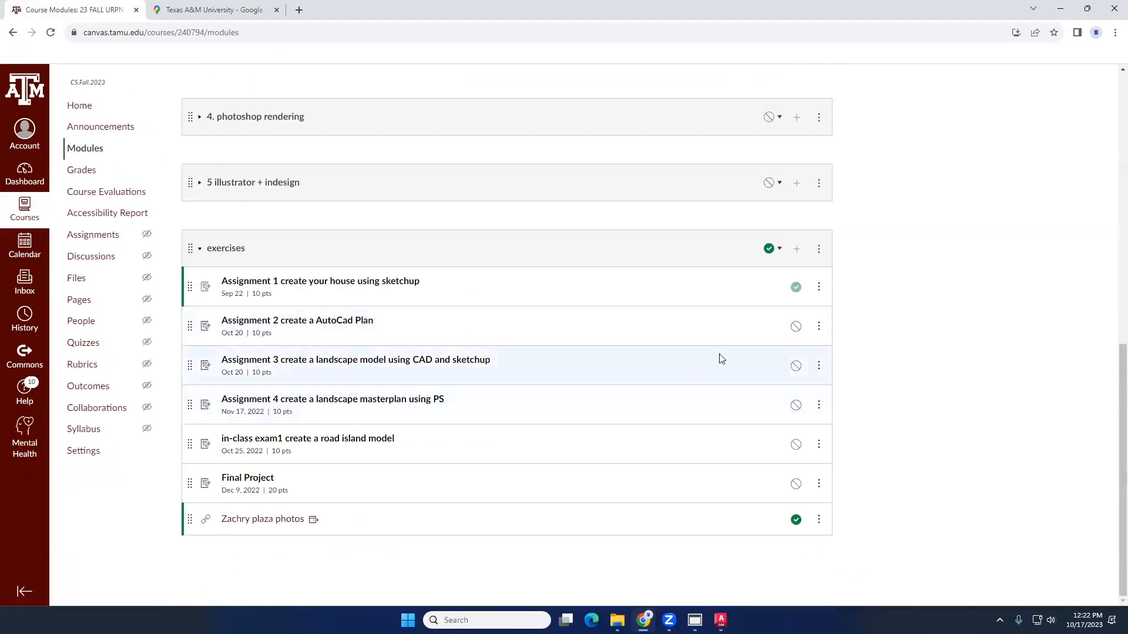
{"action": "left_click", "coordinate": [796, 327]}
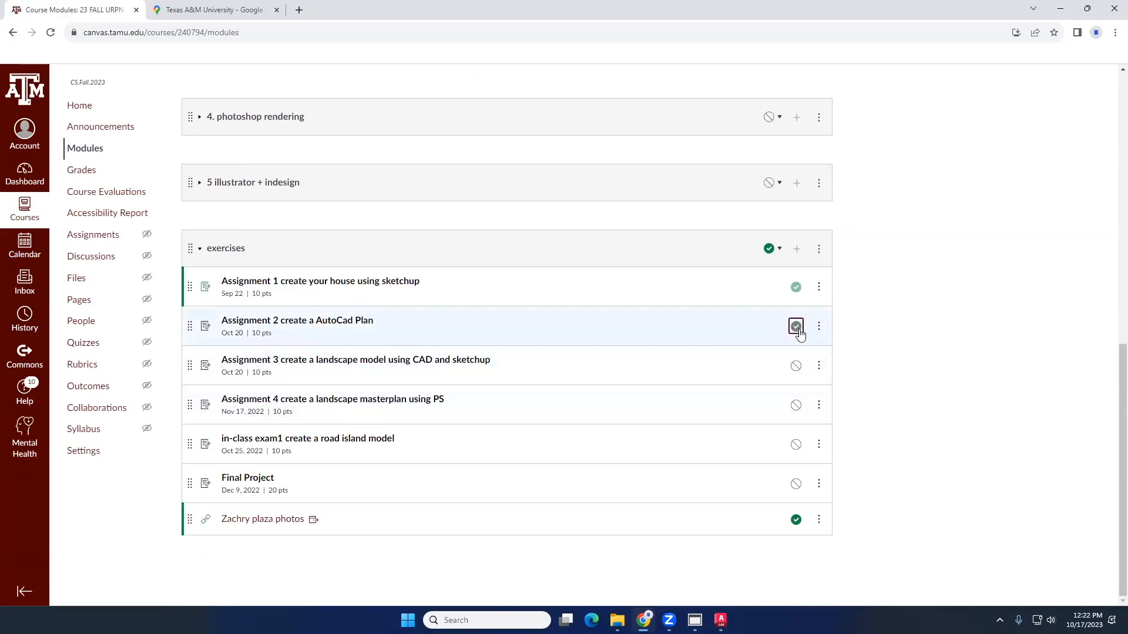
{"action": "left_click", "coordinate": [341, 326]}
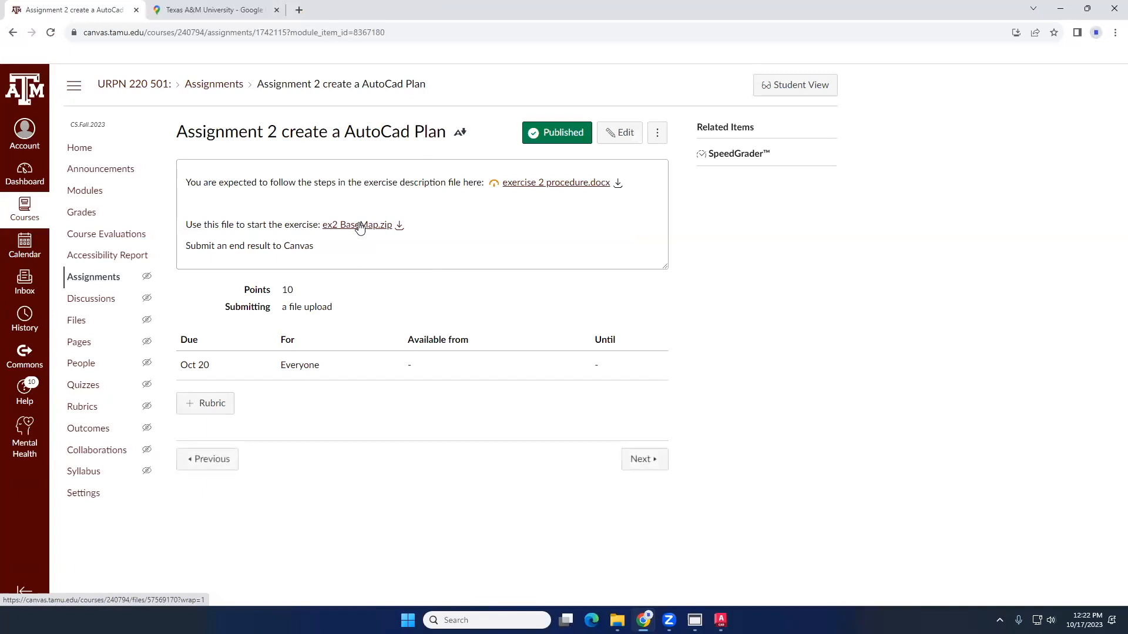
Open the ex1 BaseMap folder from Downloads in File Explorer and move its window clear of the assignment text
{"action": "left_click", "coordinate": [616, 620]}
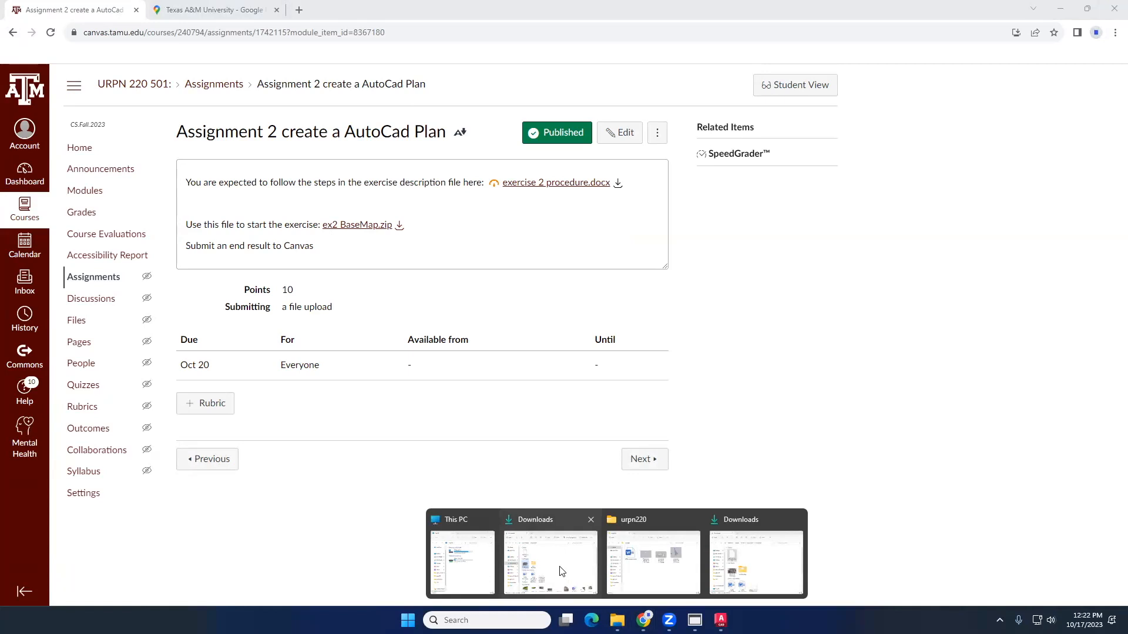
{"action": "left_click", "coordinate": [566, 575]}
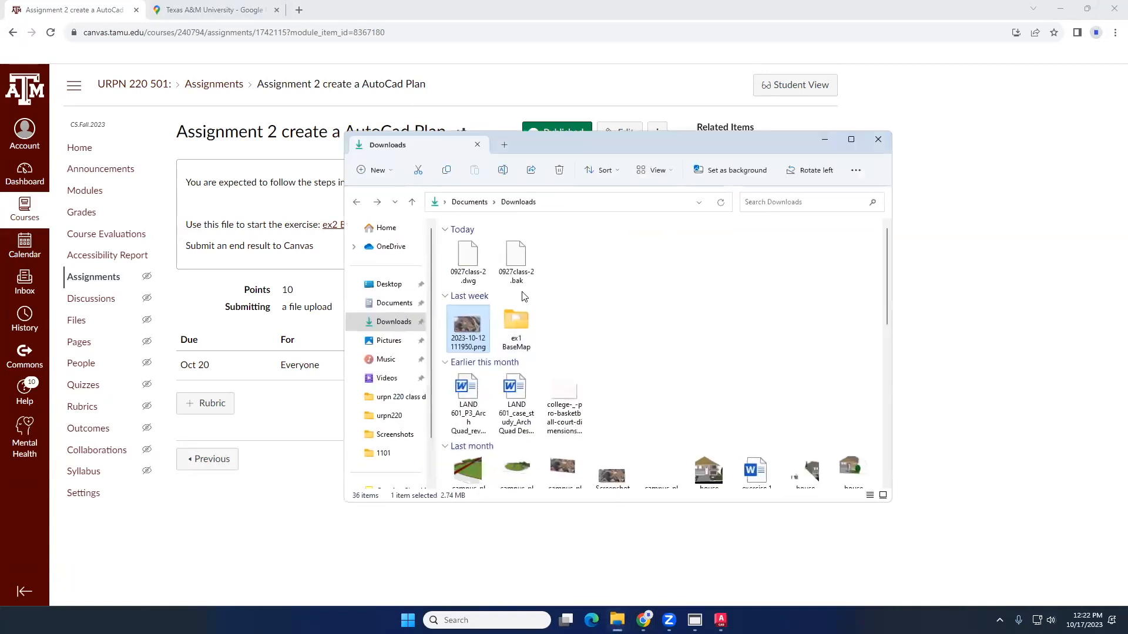
{"action": "double_click", "coordinate": [519, 330]}
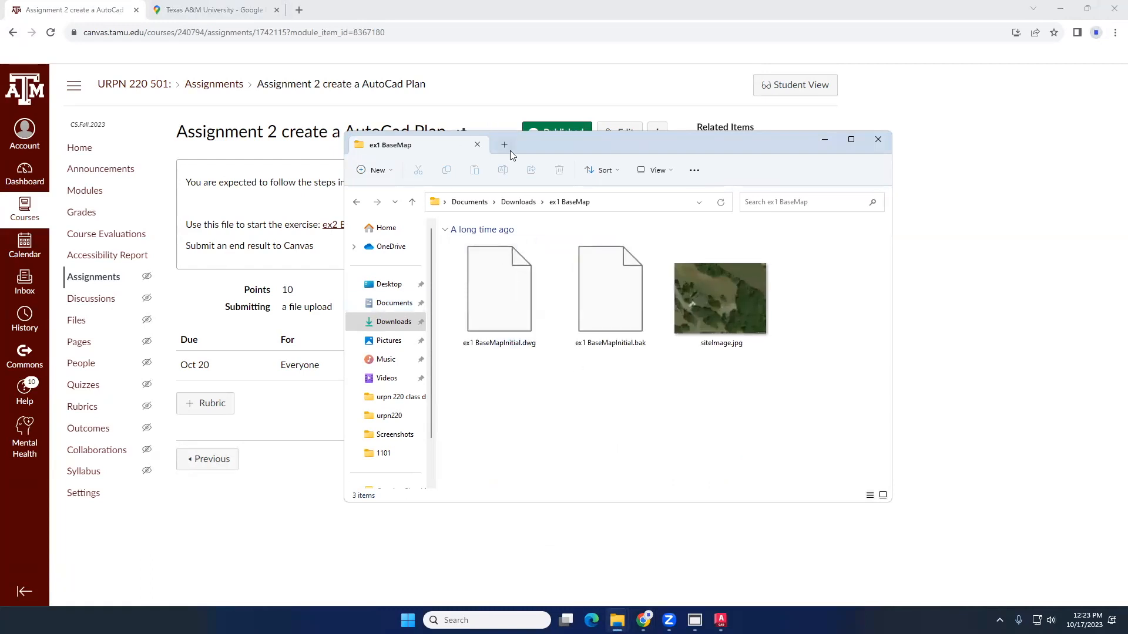
{"action": "left_click_drag", "start_coordinate": [548, 149], "coordinate": [605, 171]}
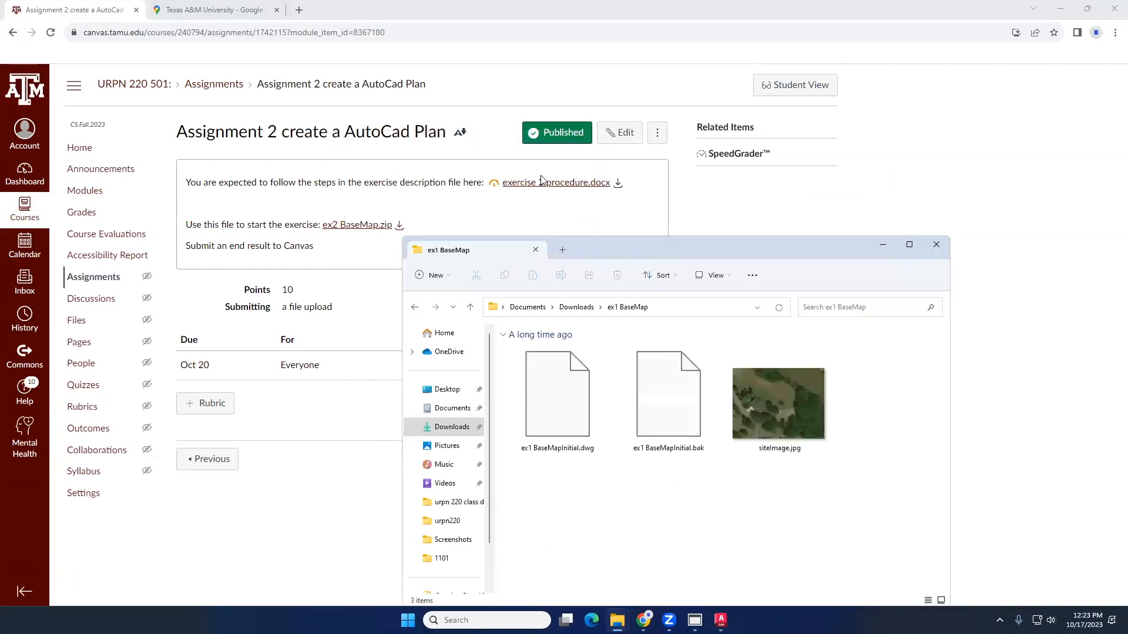
Open the exercise 2 procedure.docx preview at Step 1 and place the ex1 BaseMap folder window beside it to inspect its image and drawing files
{"action": "left_click", "coordinate": [541, 182]}
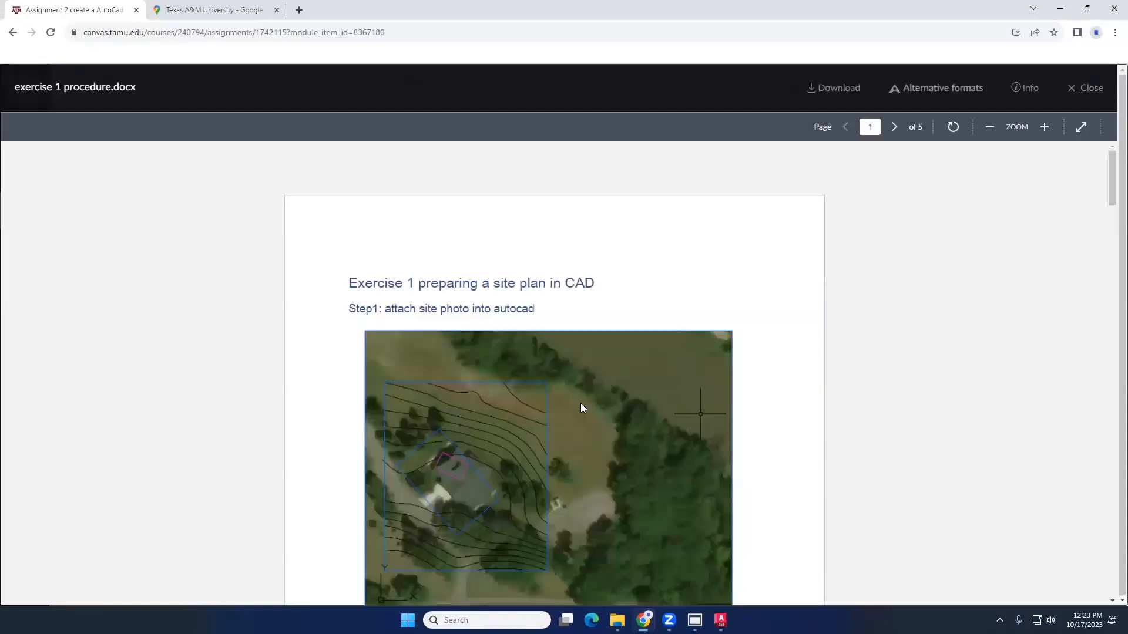
{"action": "scroll", "coordinate": [582, 405], "scroll_direction": "down", "scroll_amount": 2}
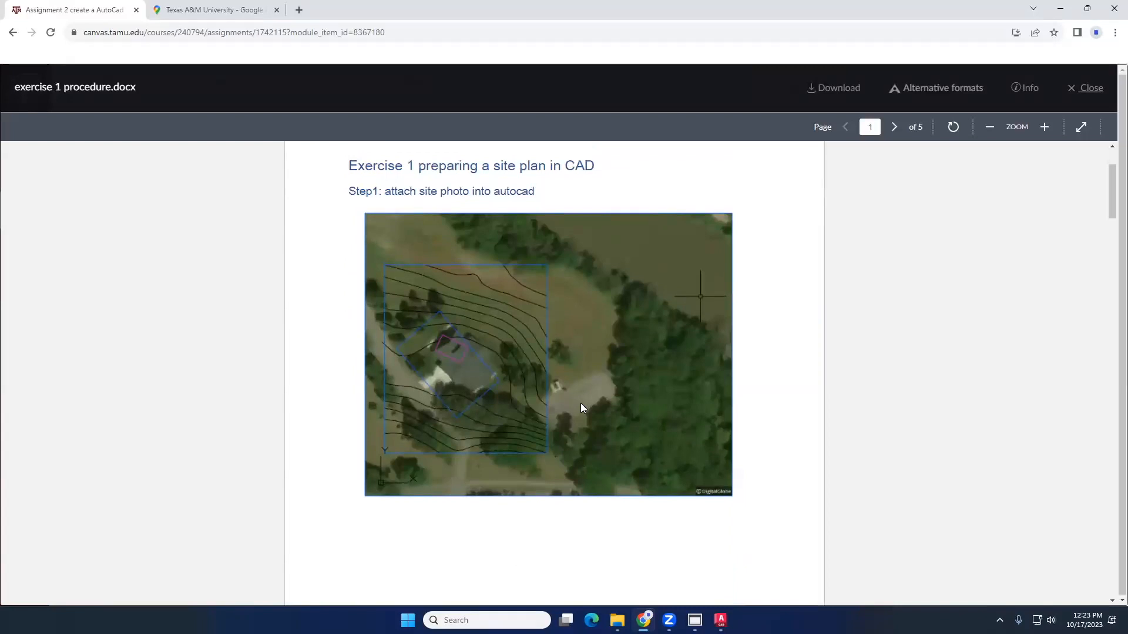
{"action": "left_click", "coordinate": [617, 621]}
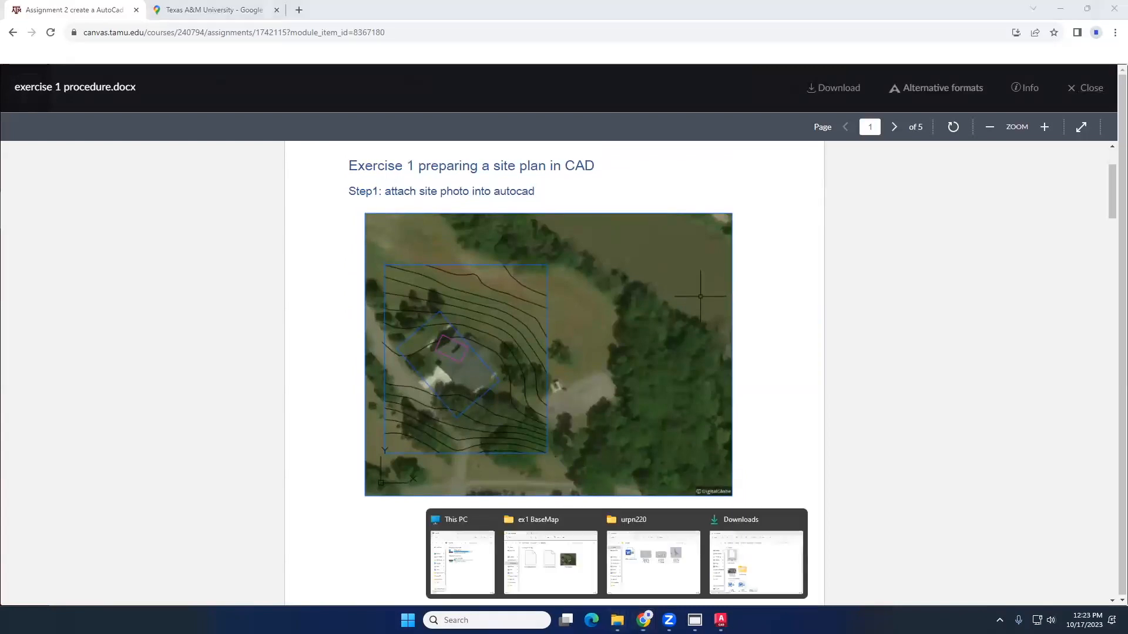
{"action": "left_click", "coordinate": [756, 562]}
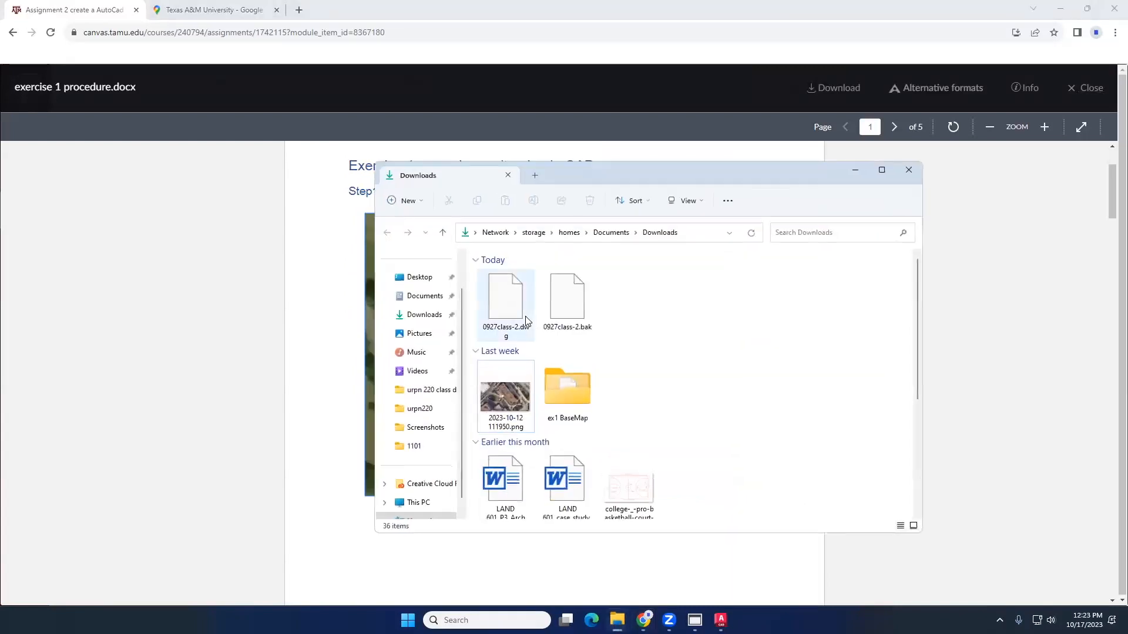
{"action": "double_click", "coordinate": [582, 396]}
{"action": "left_click", "coordinate": [694, 308]}
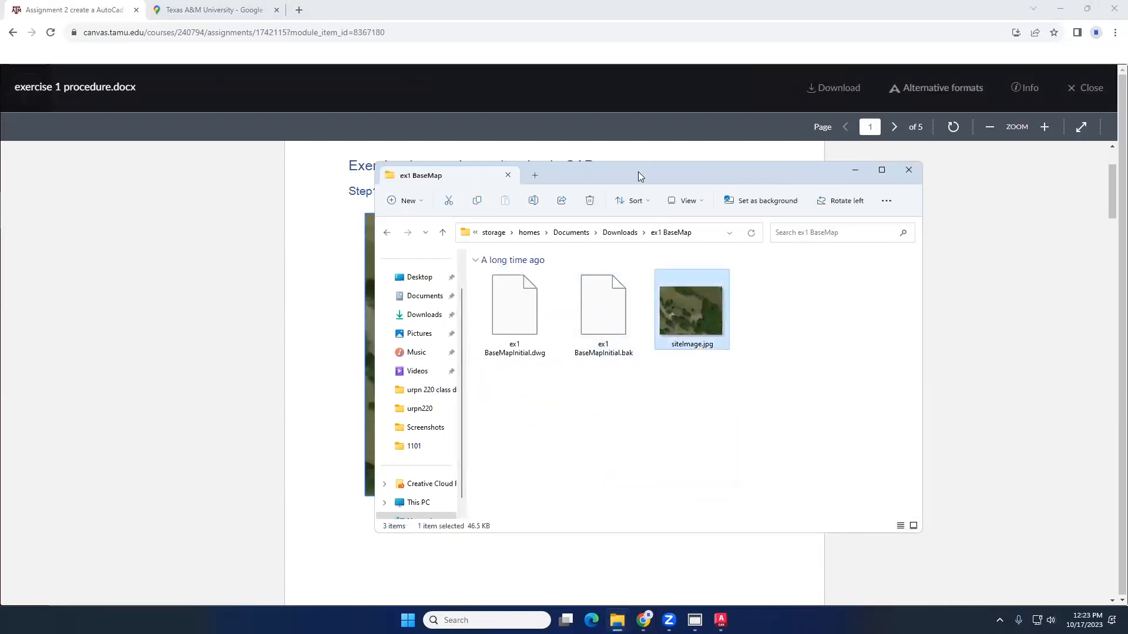
{"action": "left_click_drag", "start_coordinate": [638, 171], "coordinate": [890, 45]}
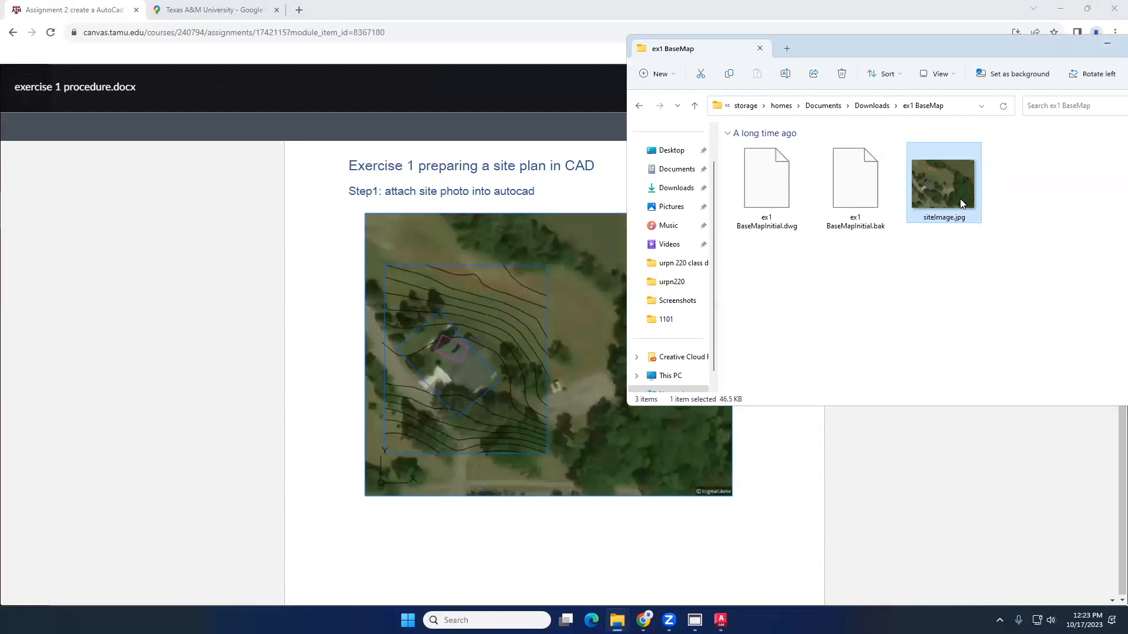
{"action": "left_click", "coordinate": [759, 183]}
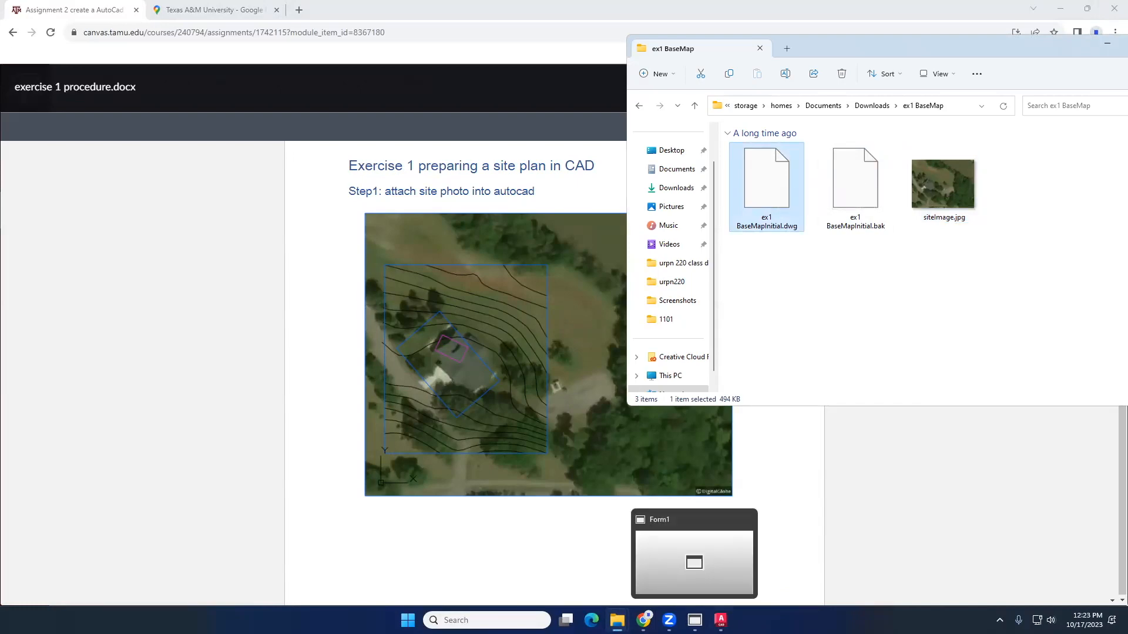
Switch to AutoCAD and open ex1 BaseMapInitial.dwg from the ex1 BaseMap folder in Downloads, continuing despite its foreign DWG origin
{"action": "left_click", "coordinate": [720, 621]}
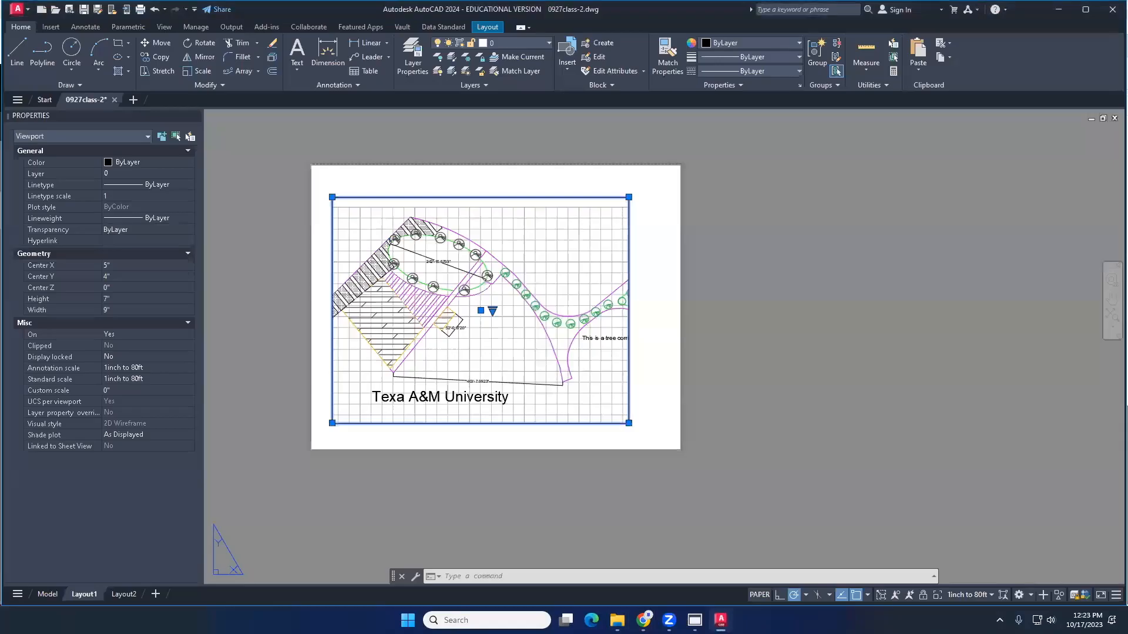
{"action": "left_click", "coordinate": [133, 100]}
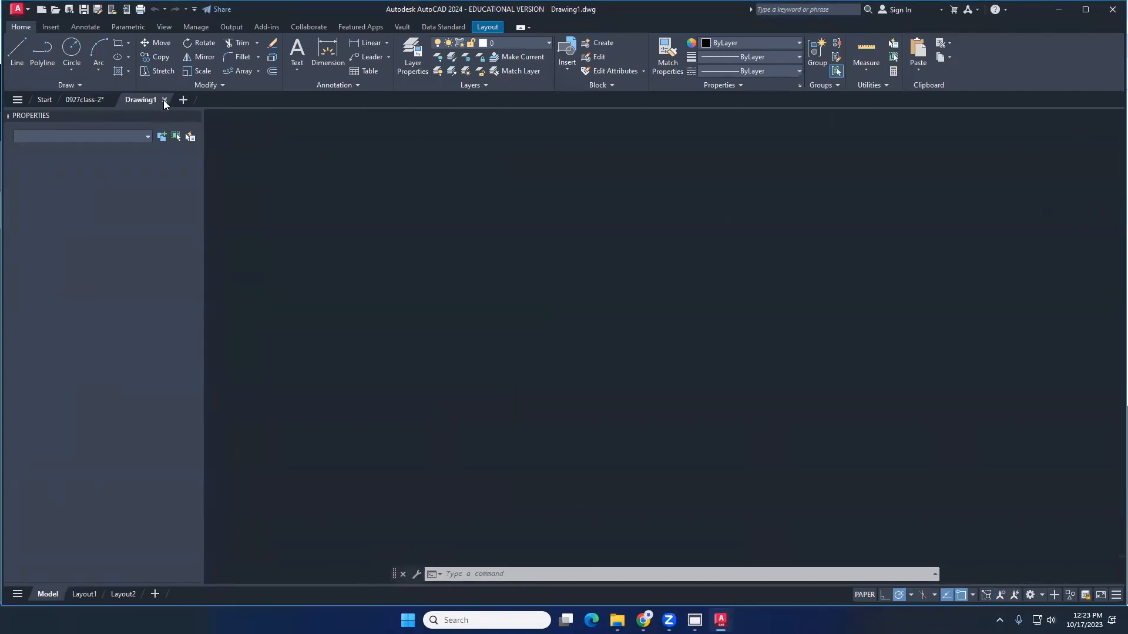
{"action": "left_click", "coordinate": [164, 100]}
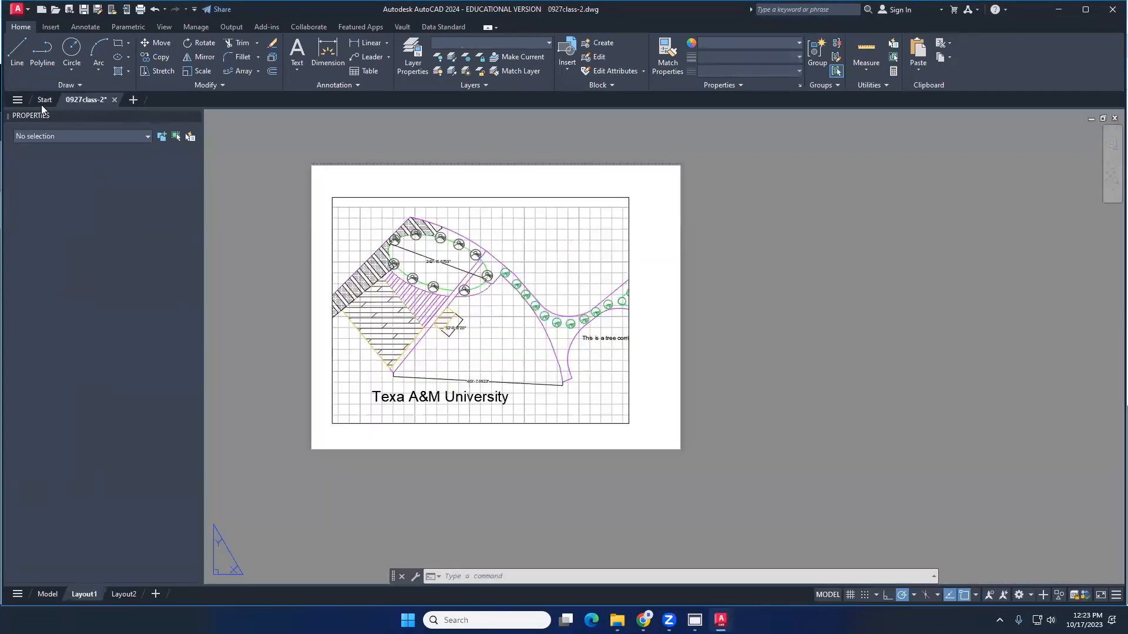
{"action": "left_click", "coordinate": [43, 101]}
{"action": "left_click", "coordinate": [50, 187]}
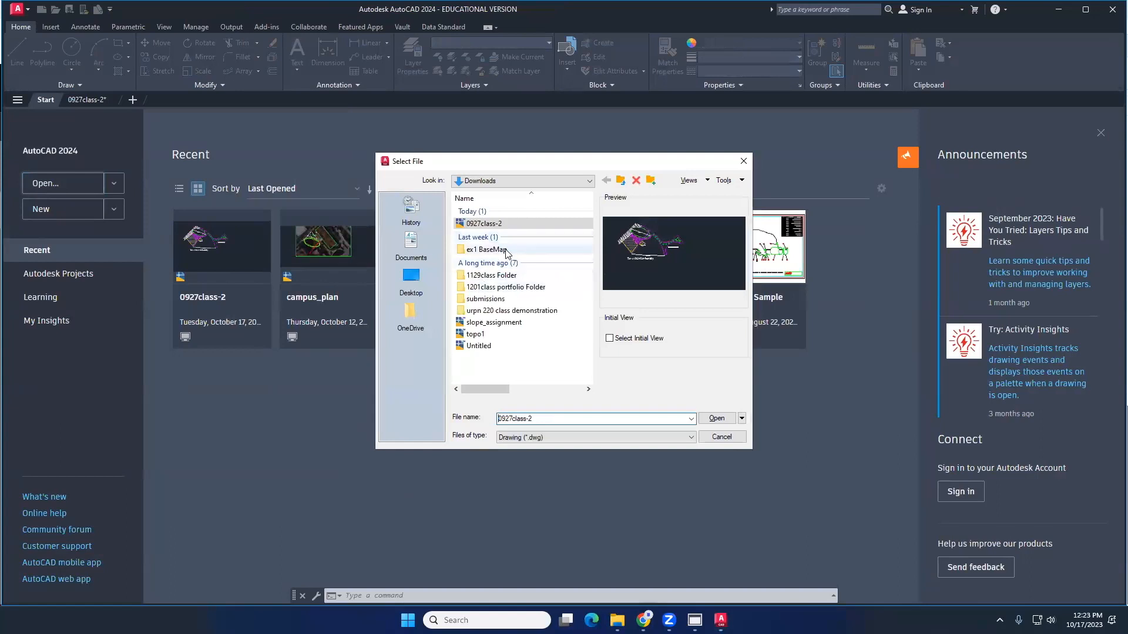
{"action": "double_click", "coordinate": [487, 249]}
{"action": "left_click", "coordinate": [498, 213]}
{"action": "double_click", "coordinate": [497, 212]}
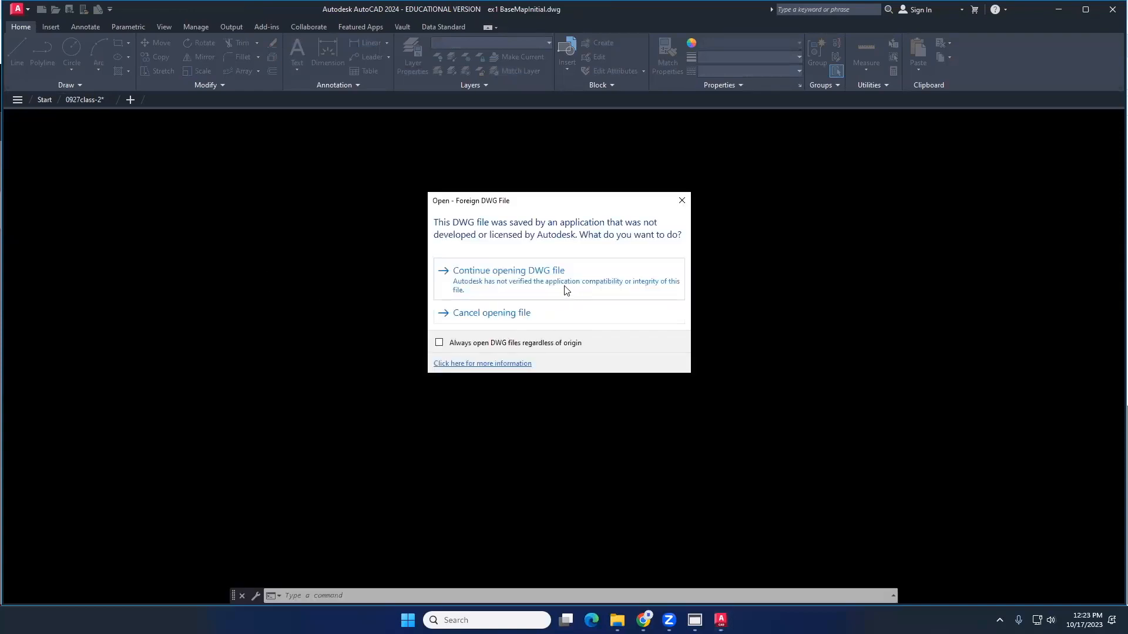
{"action": "left_click", "coordinate": [554, 280]}
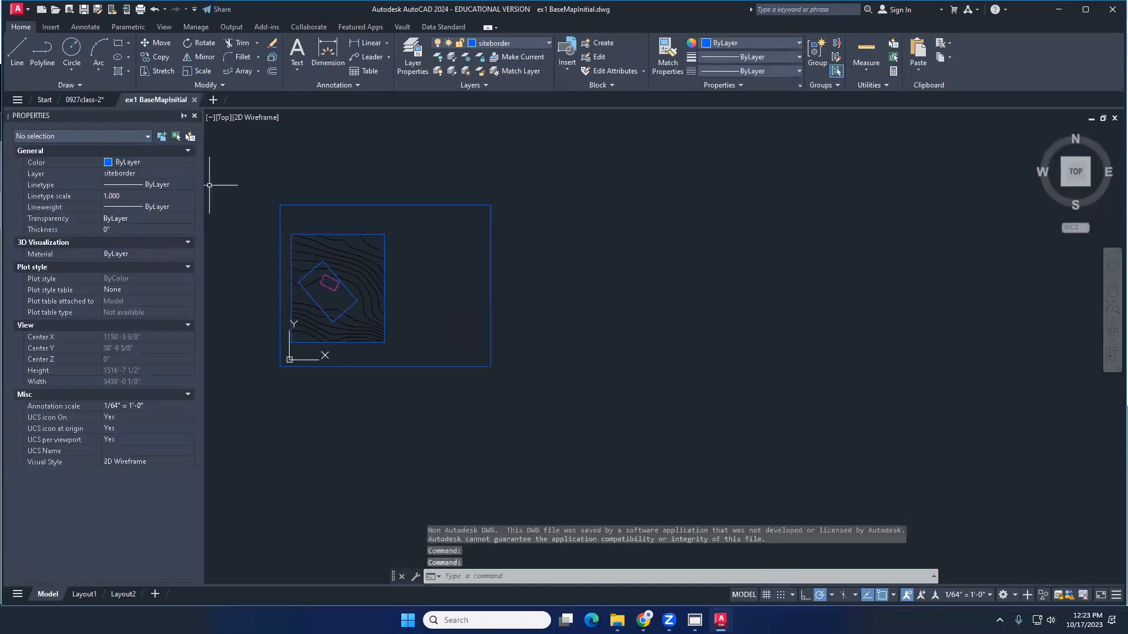
{"action": "middle_click_drag", "start_coordinate": [382, 331], "coordinate": [516, 350]}
{"action": "scroll", "coordinate": [411, 319], "scroll_direction": "up", "scroll_amount": 4}
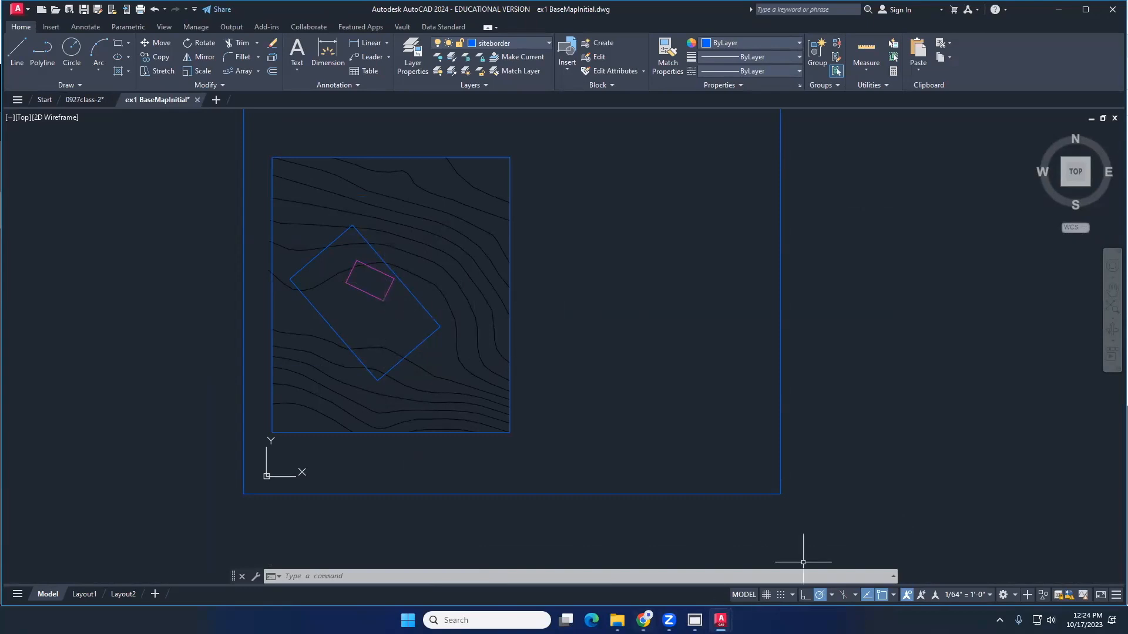
Switch to the browser and review Steps 2 to 4 of the procedure document, covering layers, site elements, room concept dimensions and print layout
{"action": "key", "text": "alt+Tab"}
{"action": "scroll", "coordinate": [571, 275], "scroll_direction": "down", "scroll_amount": 8}
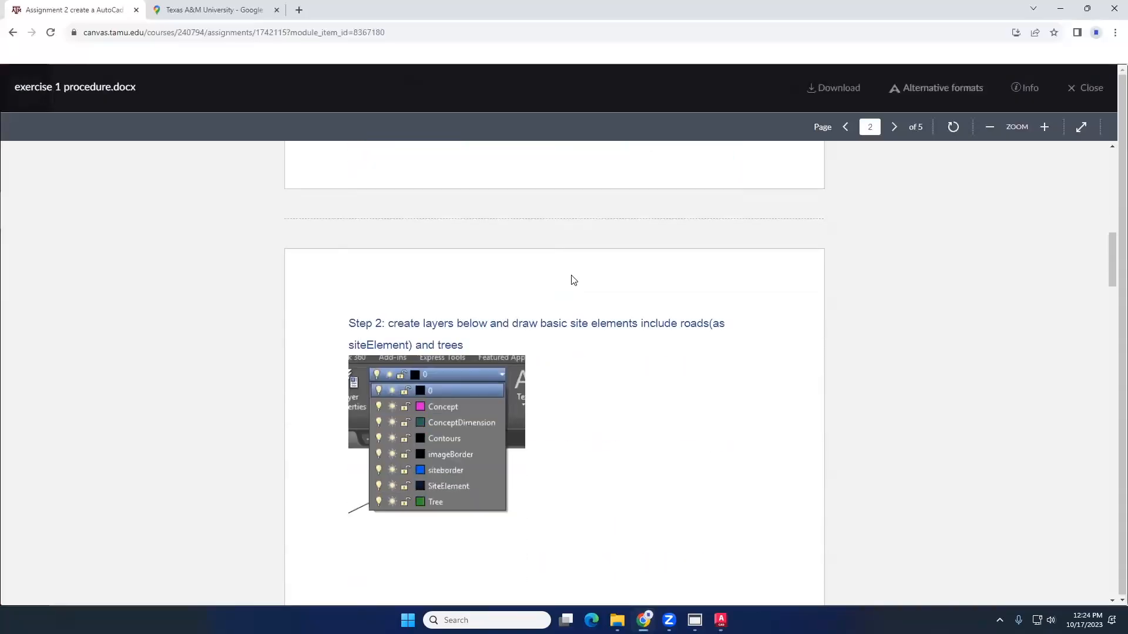
{"action": "scroll", "coordinate": [574, 280], "scroll_direction": "down", "scroll_amount": 3}
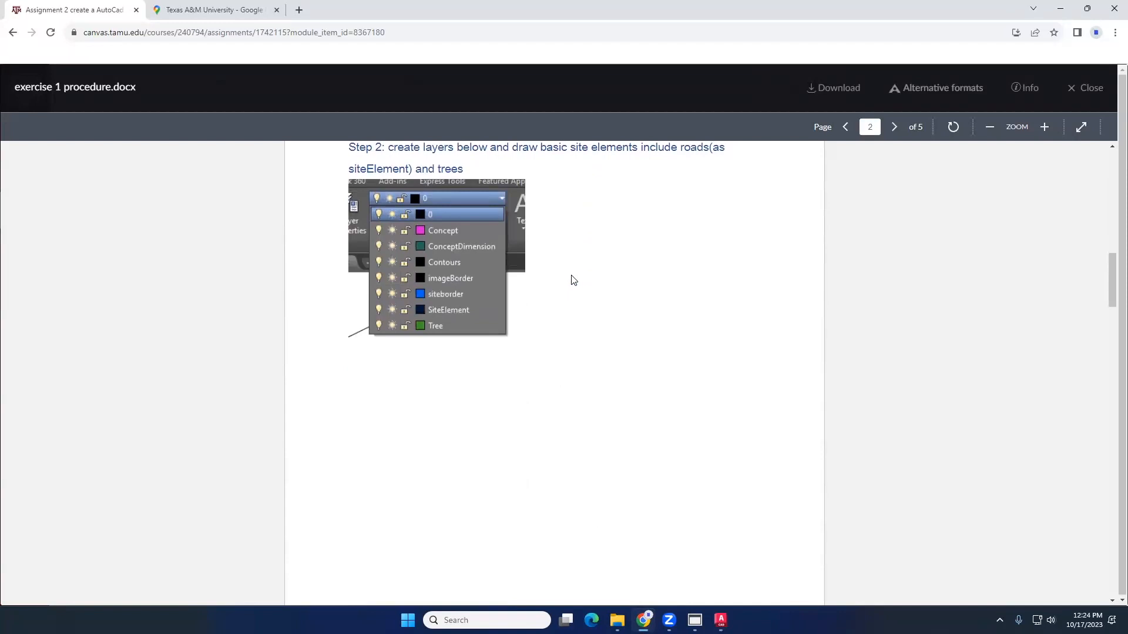
{"action": "scroll", "coordinate": [574, 281], "scroll_direction": "down", "scroll_amount": 15}
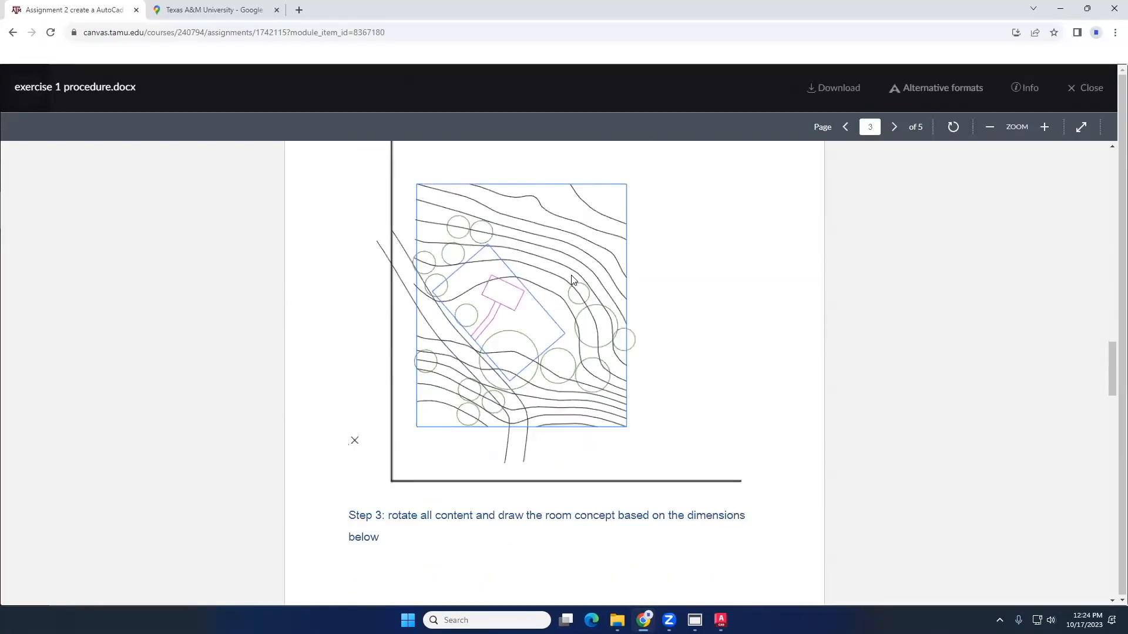
{"action": "scroll", "coordinate": [573, 281], "scroll_direction": "down", "scroll_amount": 12}
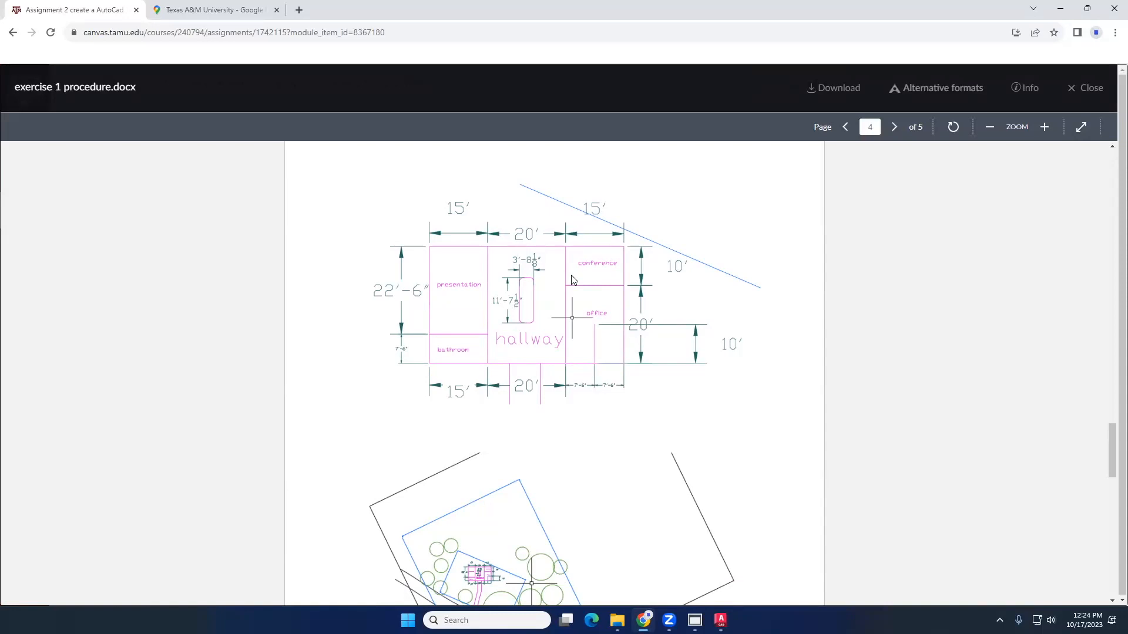
{"action": "scroll", "coordinate": [574, 280], "scroll_direction": "down", "scroll_amount": 3}
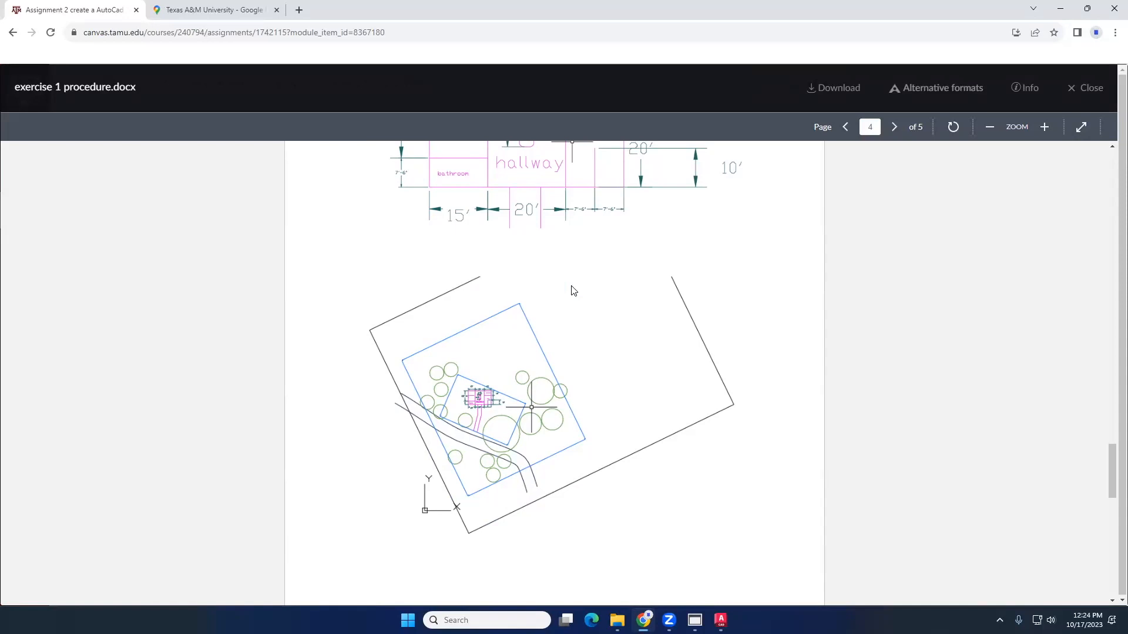
{"action": "scroll", "coordinate": [574, 291], "scroll_direction": "up", "scroll_amount": 4}
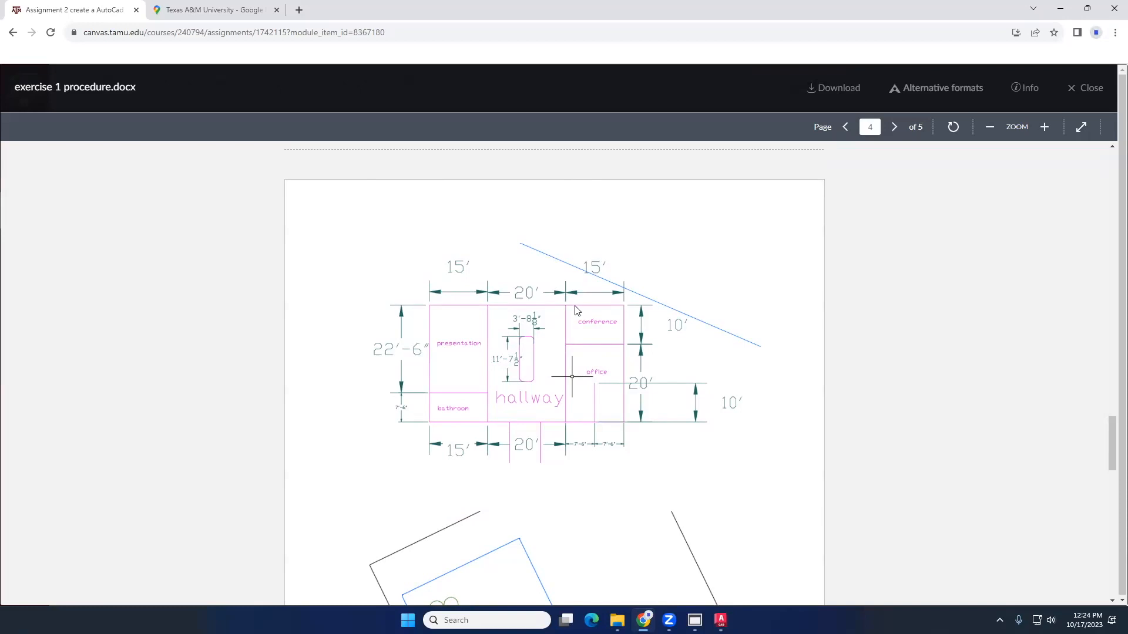
{"action": "scroll", "coordinate": [573, 306], "scroll_direction": "down", "scroll_amount": 10}
{"action": "scroll", "coordinate": [566, 316], "scroll_direction": "down", "scroll_amount": 2}
{"action": "scroll", "coordinate": [499, 310], "scroll_direction": "up", "scroll_amount": 2}
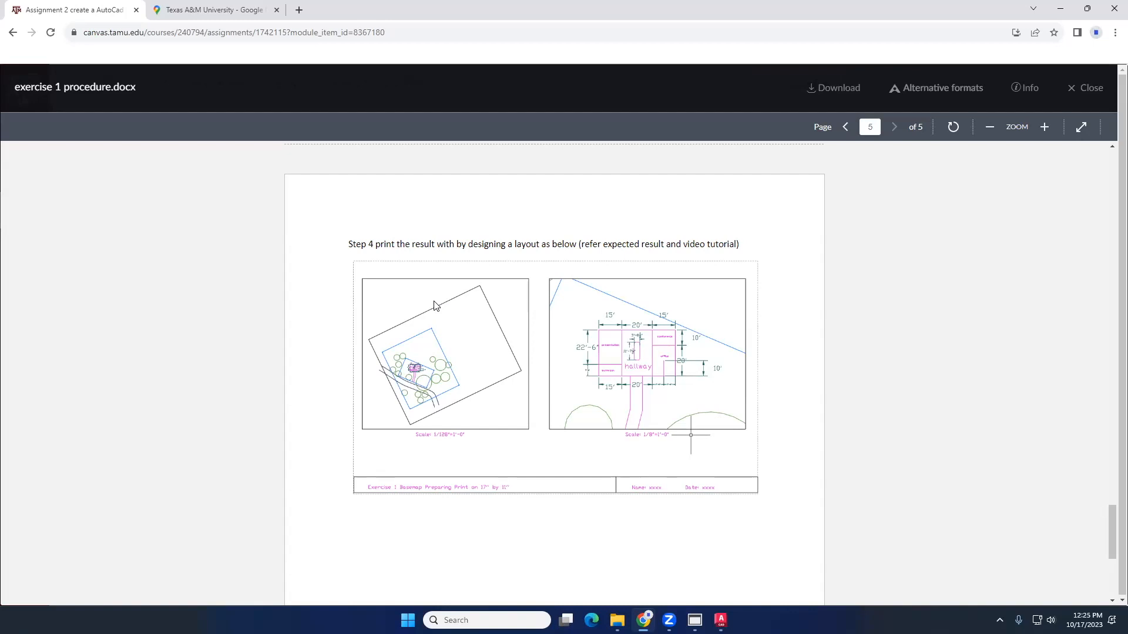
{"action": "left_click", "coordinate": [721, 620]}
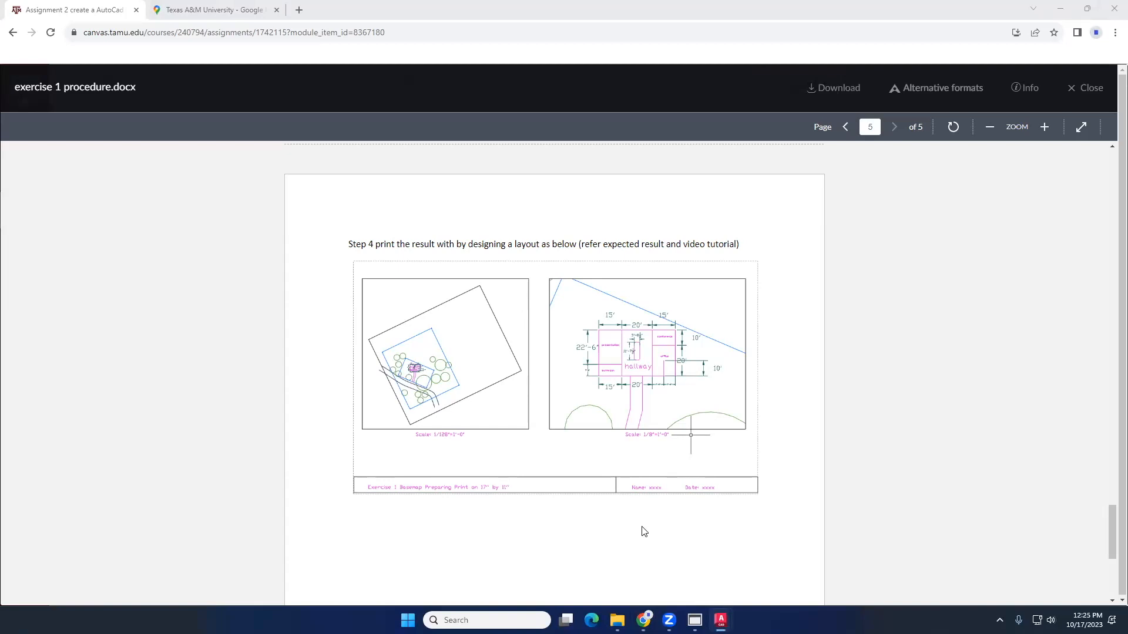
{"action": "left_click", "coordinate": [215, 10]}
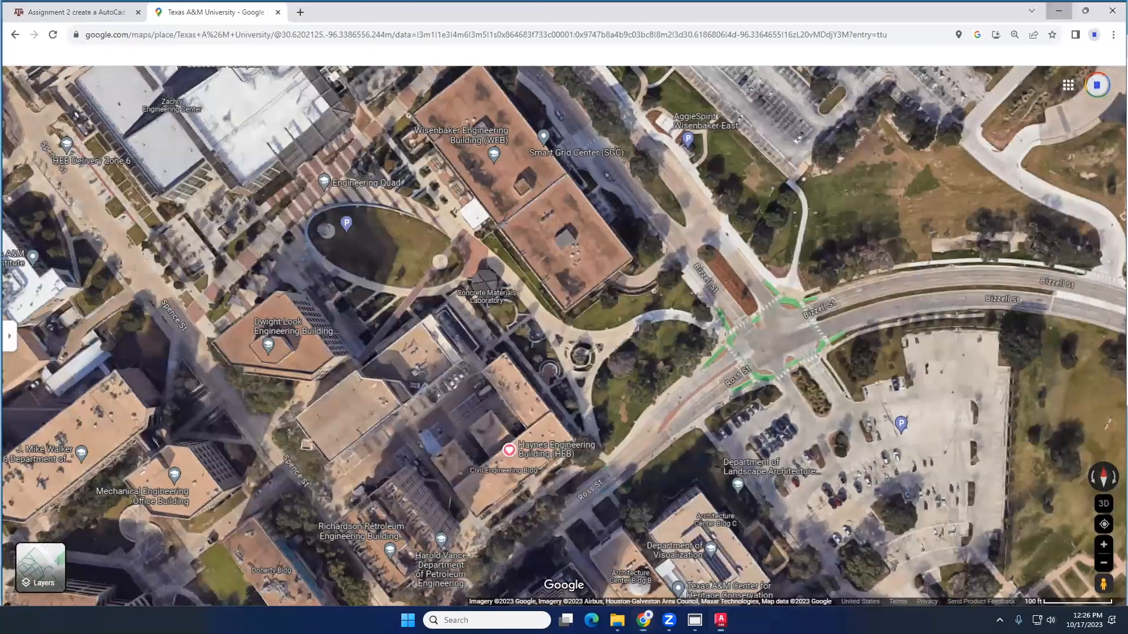
{"action": "left_click", "coordinate": [1060, 8]}
{"action": "left_click", "coordinate": [643, 619]}
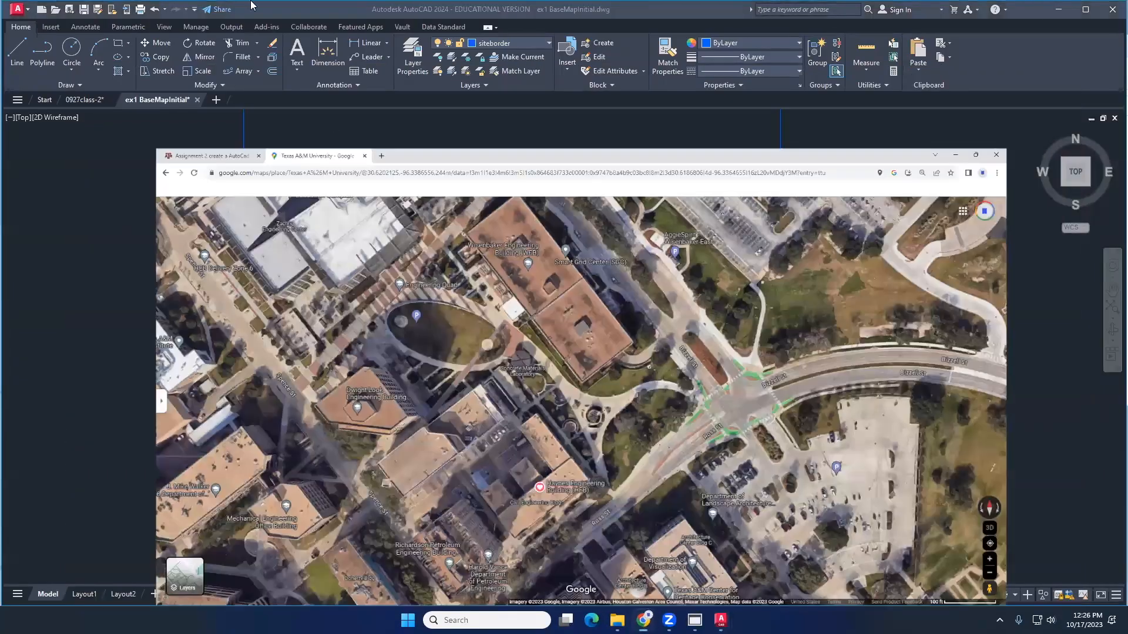
{"action": "left_click", "coordinate": [119, 10]}
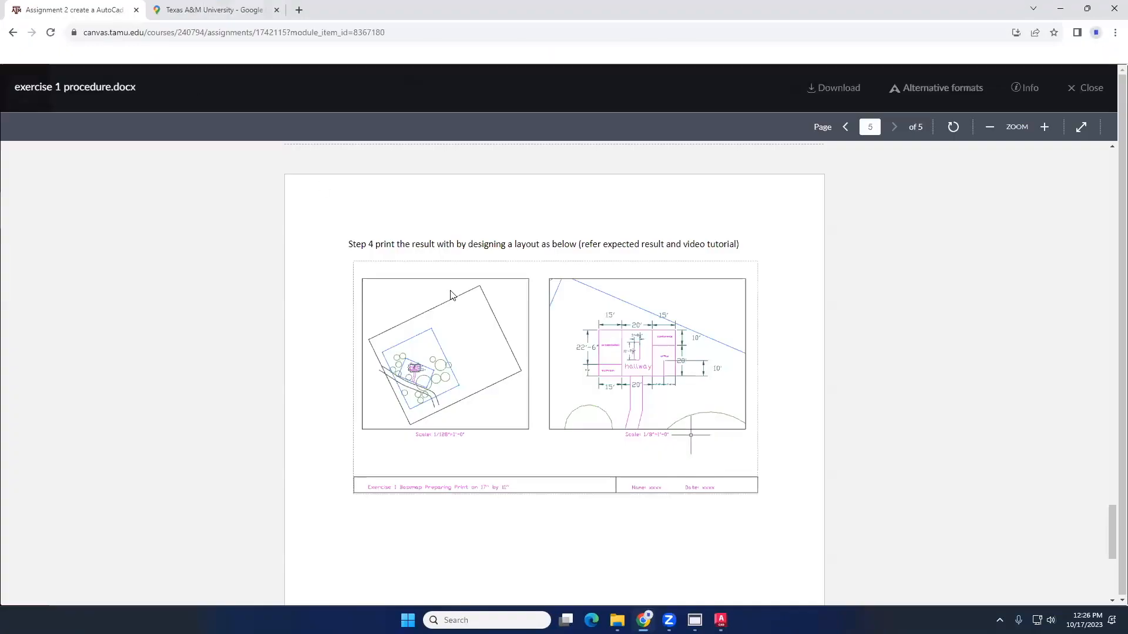
Close the procedure preview, set Assignment 2's due date to Oct 24, 2023, 11:59 PM, and save the assignment
{"action": "left_click", "coordinate": [1089, 87]}
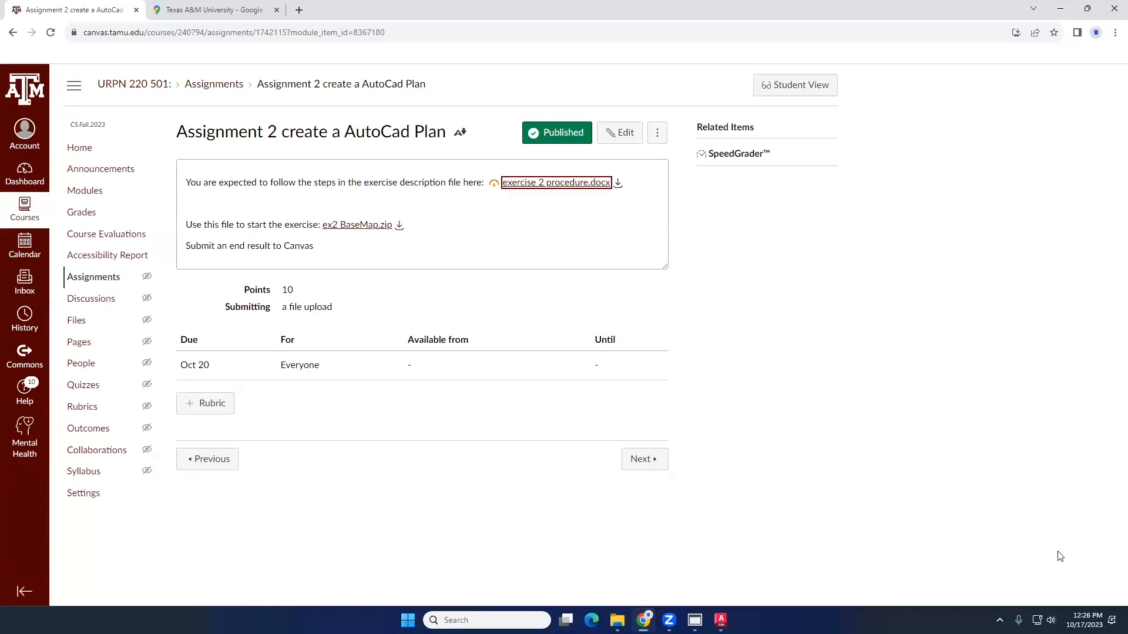
{"action": "left_click", "coordinate": [620, 137]}
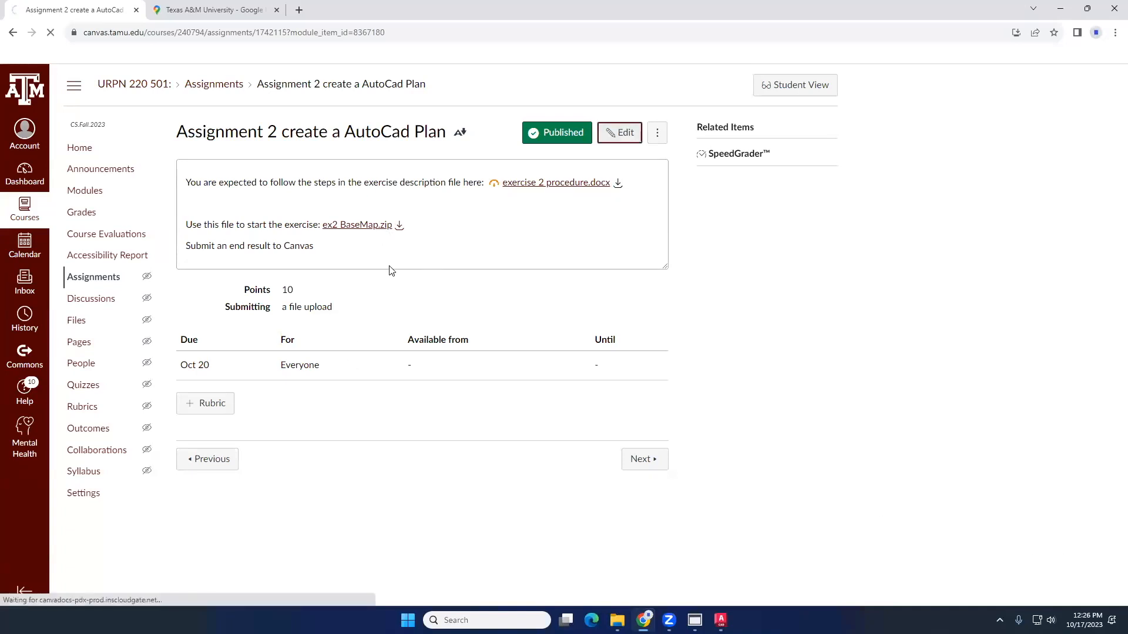
{"action": "scroll", "coordinate": [582, 473], "scroll_direction": "down", "scroll_amount": 7}
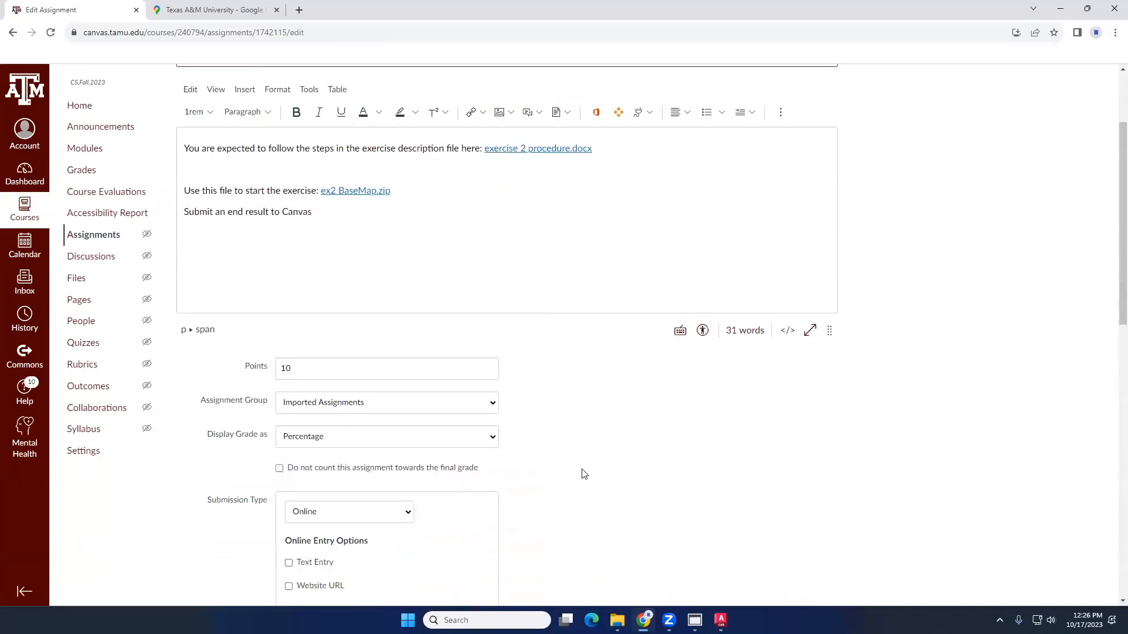
{"action": "scroll", "coordinate": [579, 463], "scroll_direction": "down", "scroll_amount": 7}
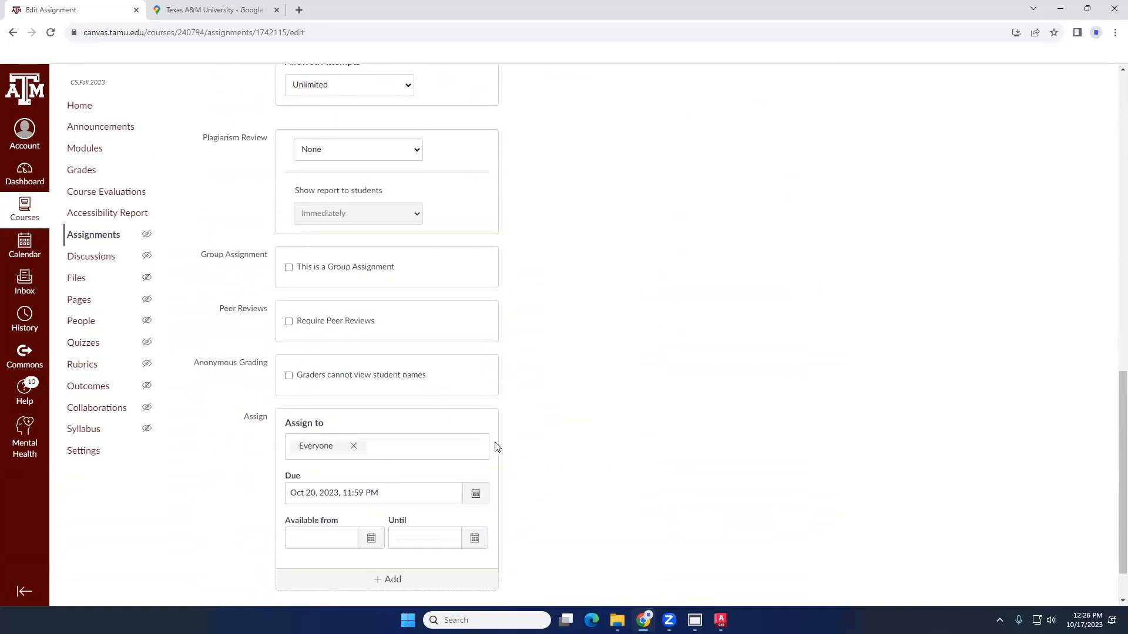
{"action": "left_click", "coordinate": [476, 435]}
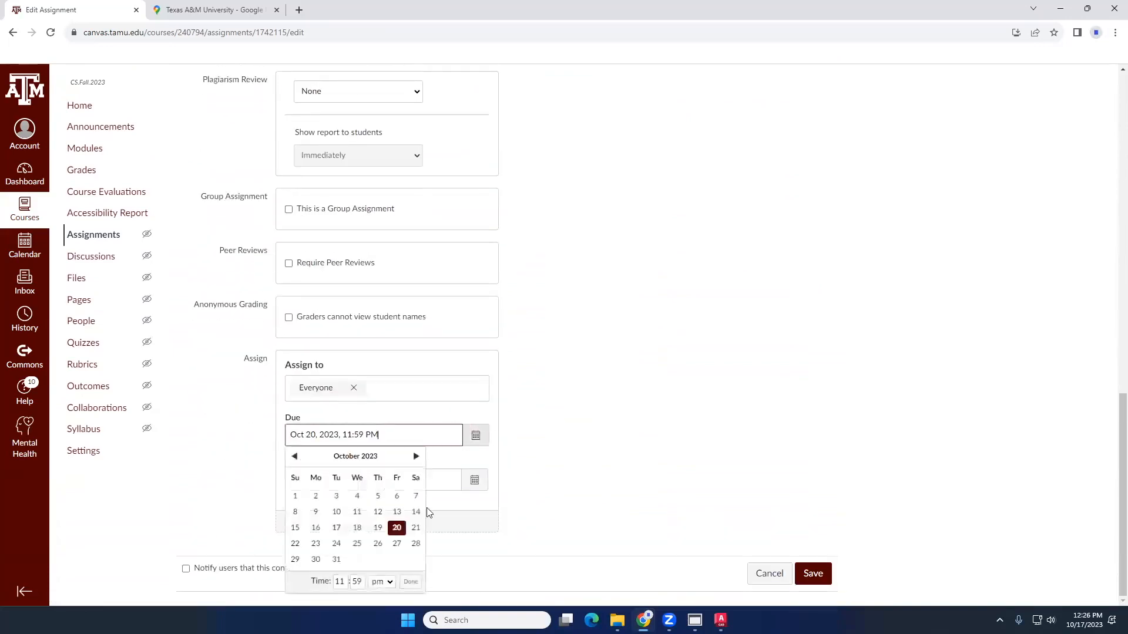
{"action": "left_click", "coordinate": [337, 546]}
{"action": "left_click", "coordinate": [681, 455]}
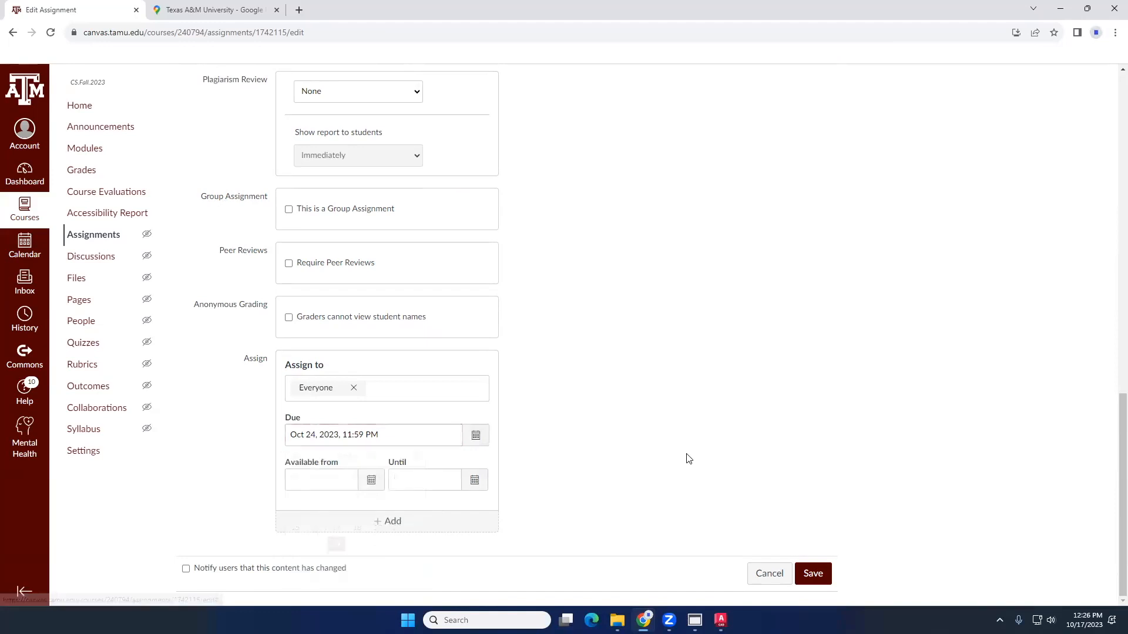
{"action": "left_click", "coordinate": [814, 574]}
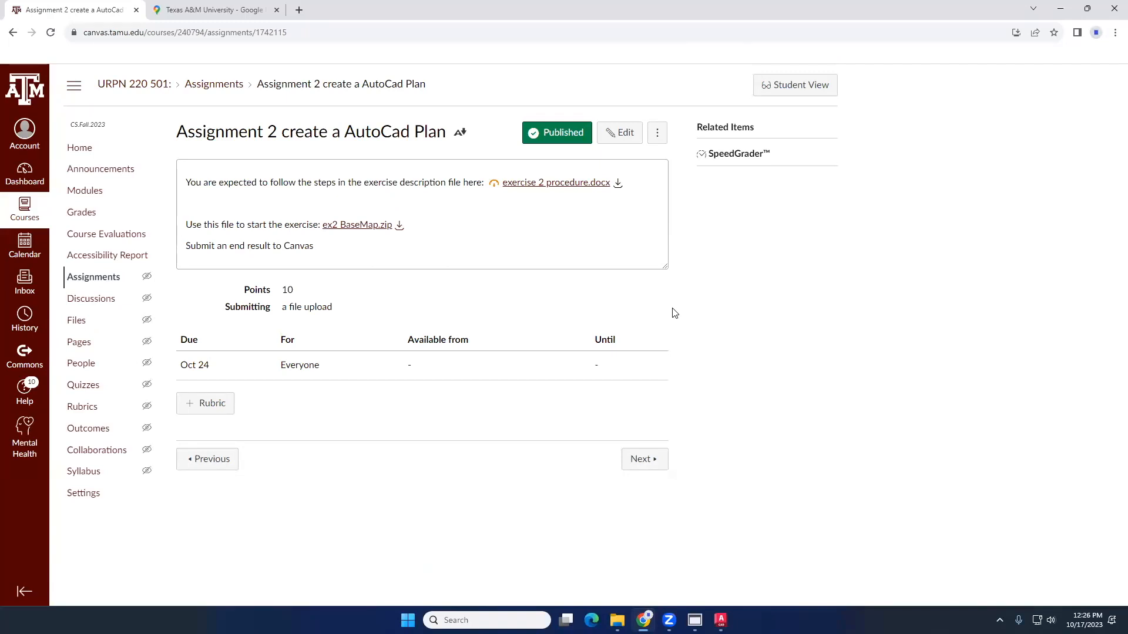
Close the Texas A&M University Google Maps page, keeping only the Assignment 2 page open
{"action": "mouse_move", "coordinate": [695, 620]}
{"action": "left_click", "coordinate": [265, 12]}
{"action": "left_click", "coordinate": [275, 11]}
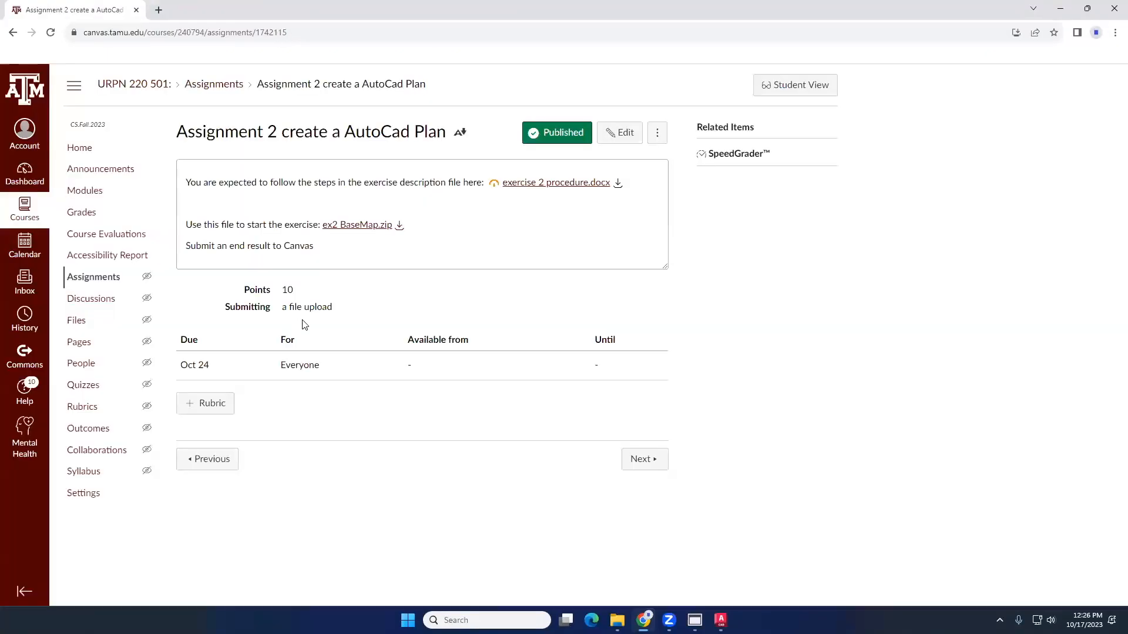